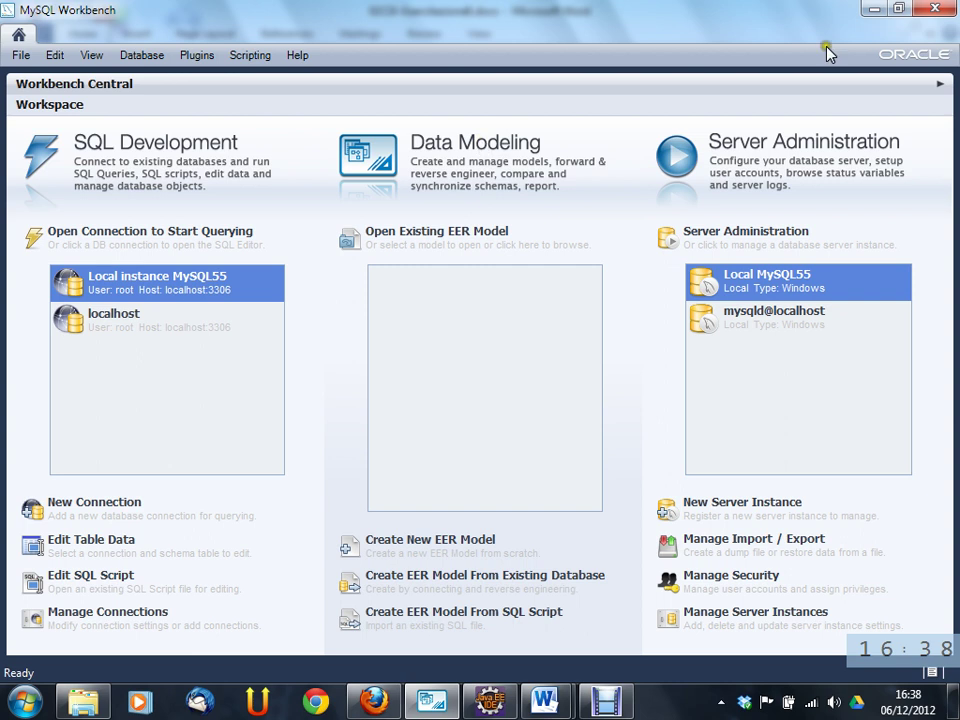
- Create a new EER model from the home screen's Data Modeling section, holding an empty mydb schema
{"action": "left_click", "coordinate": [944, 58]}
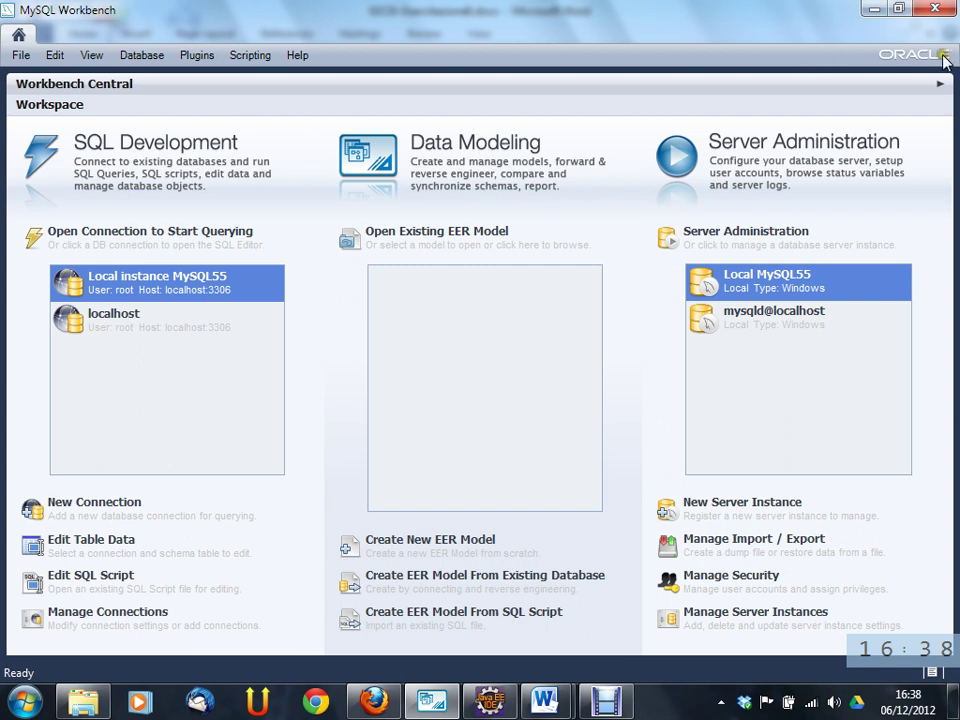
{"action": "left_click", "coordinate": [858, 85]}
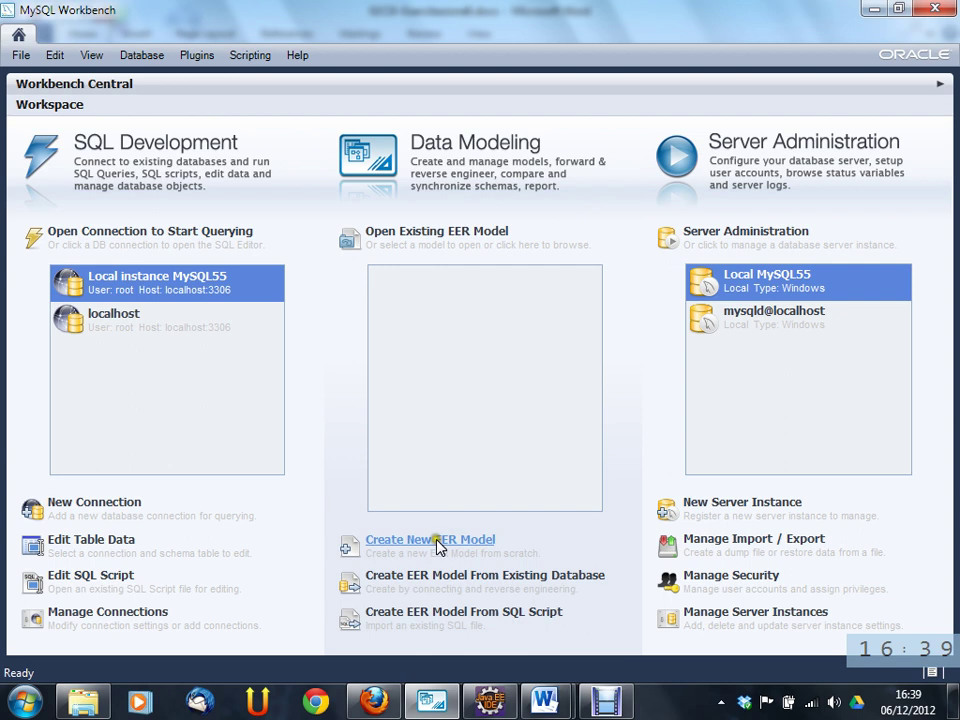
{"action": "left_click", "coordinate": [435, 542]}
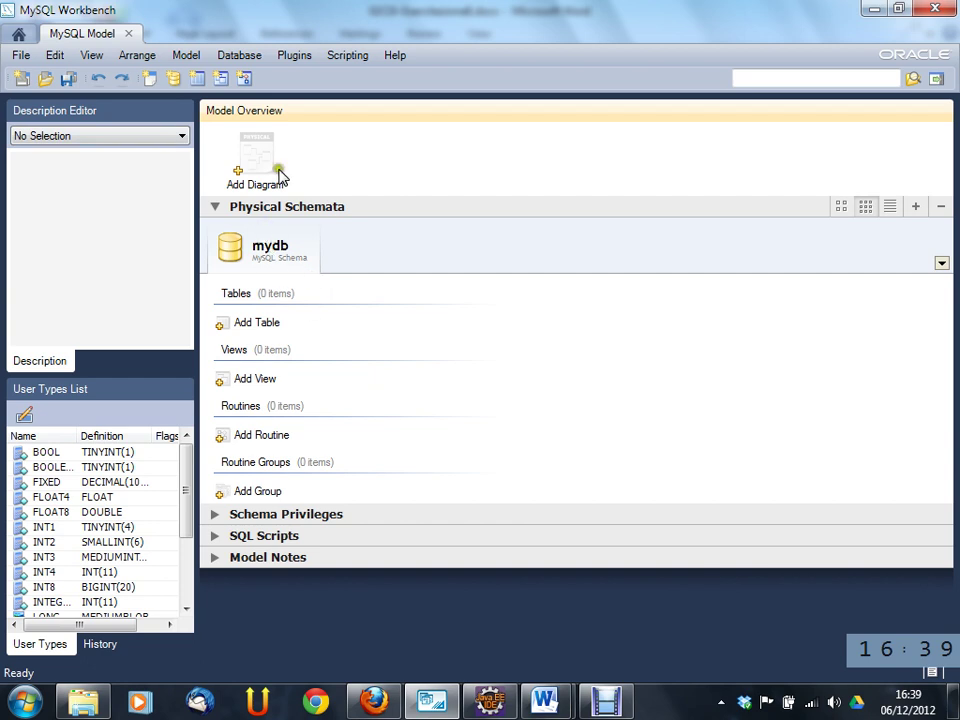
{"action": "left_click_drag", "start_coordinate": [272, 168], "coordinate": [300, 195]}
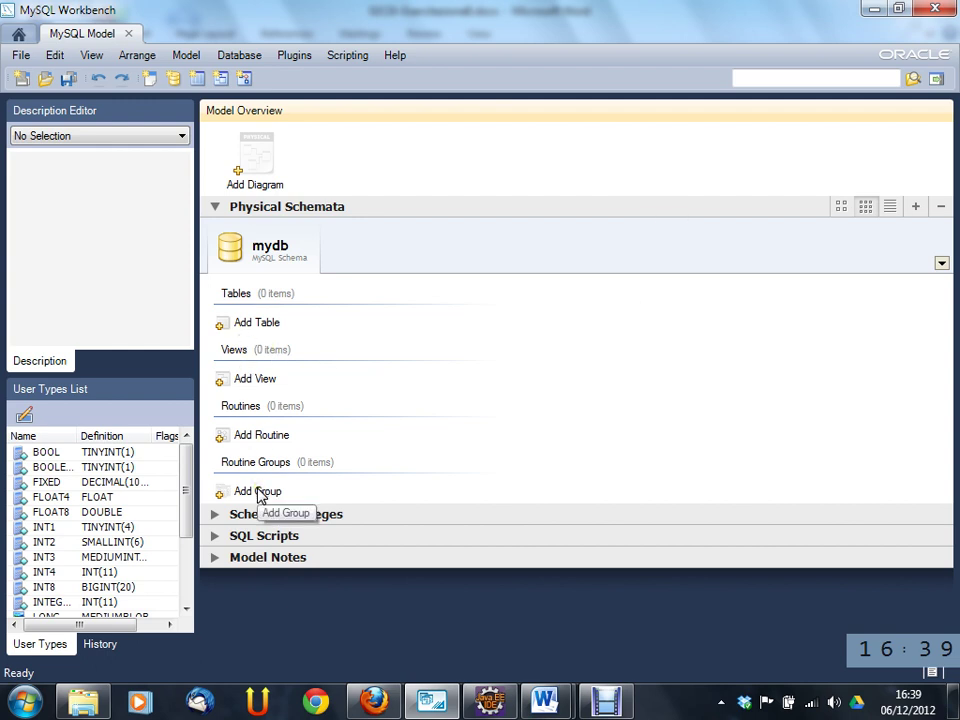
{"action": "left_click", "coordinate": [18, 36]}
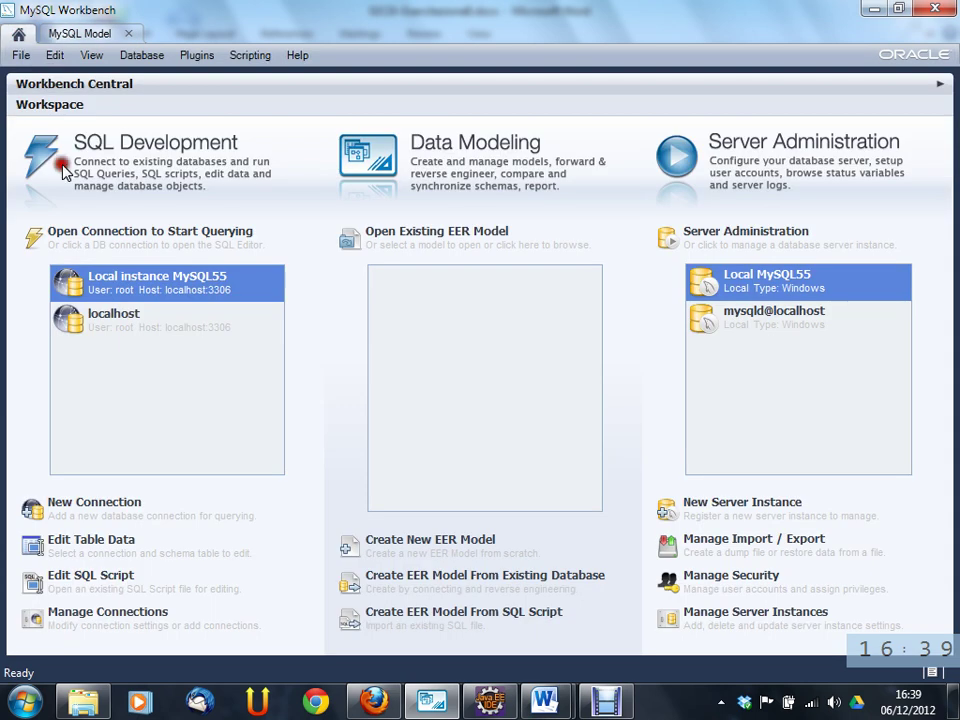
{"action": "left_click", "coordinate": [92, 33]}
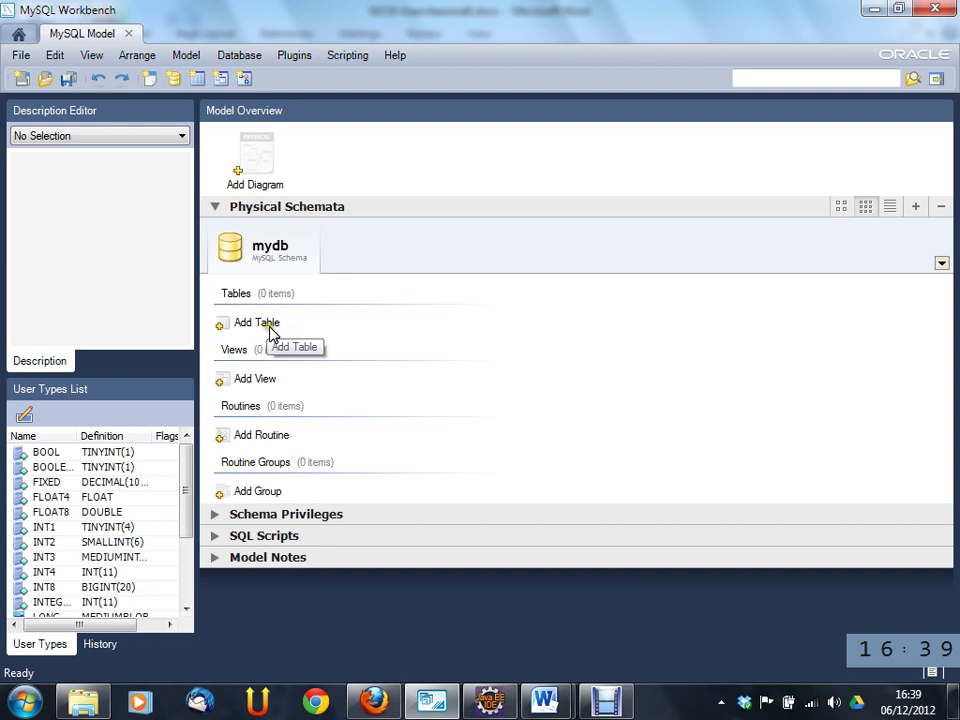
{"action": "left_click", "coordinate": [250, 145]}
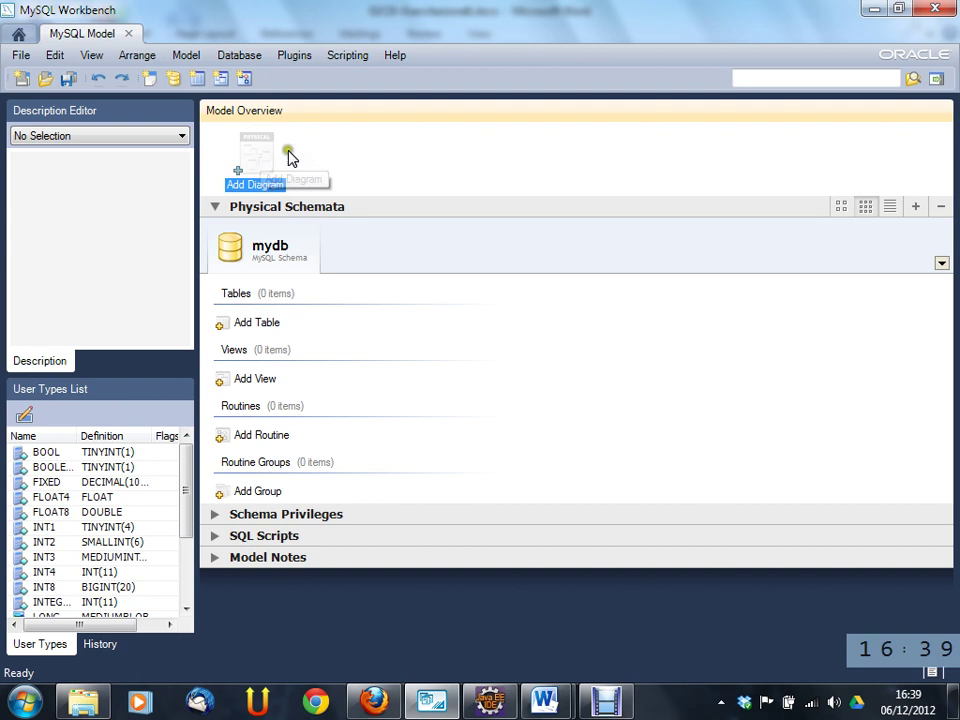
{"action": "left_click", "coordinate": [312, 150]}
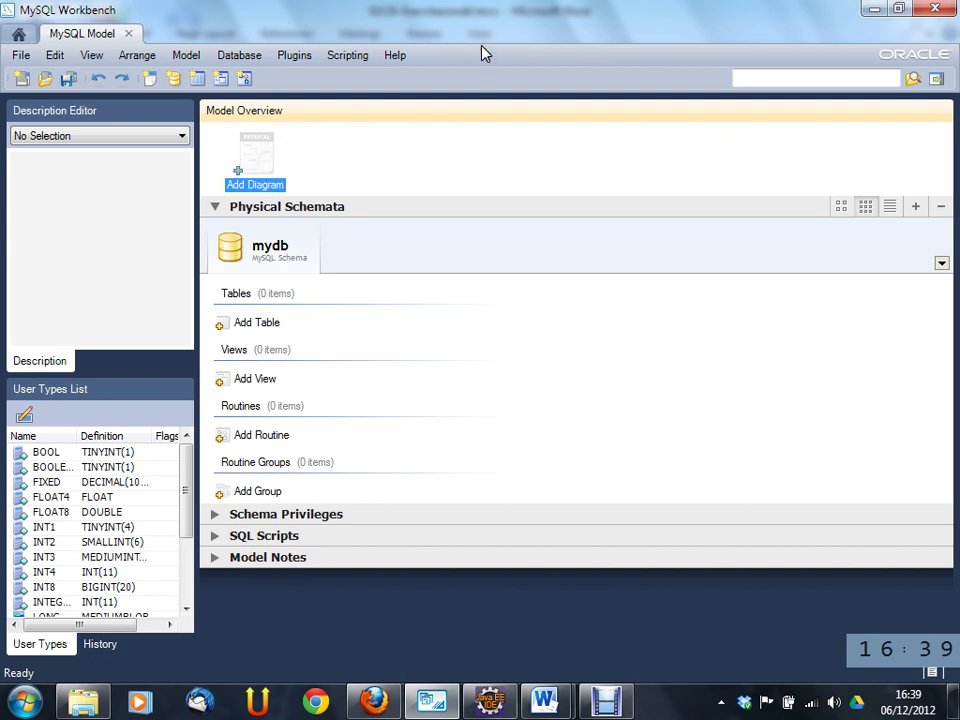
- Show the Database menu with its Forward Engineer, Reverse Engineer and Synchronize options
{"action": "left_click", "coordinate": [635, 16]}
{"action": "left_click", "coordinate": [225, 55]}
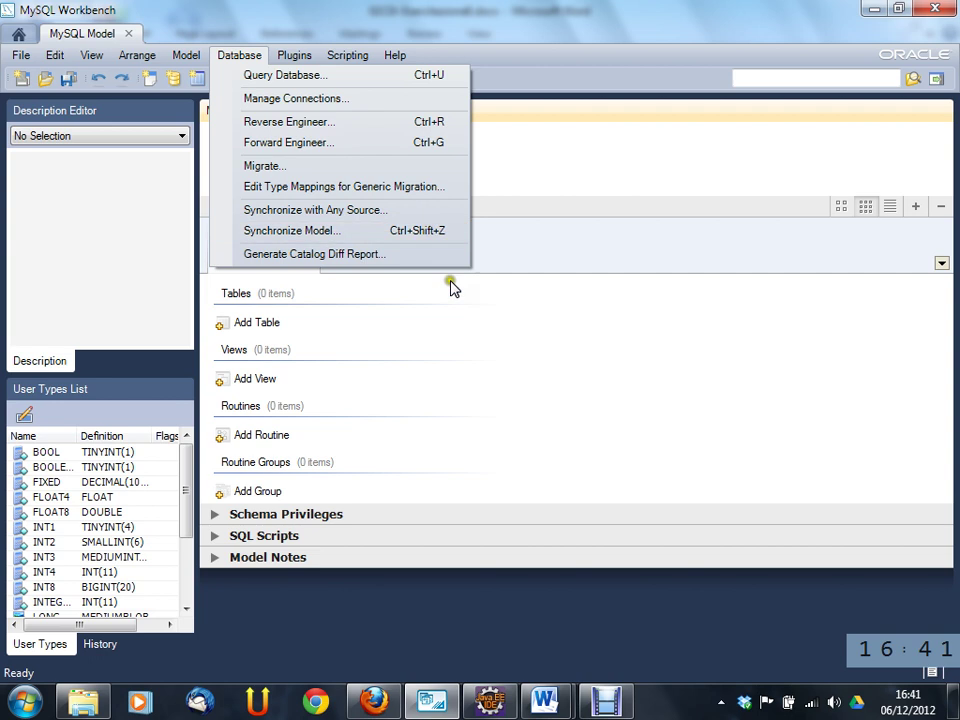
- Dismiss the Database menu, leaving the empty mydb Model Overview
{"action": "left_click", "coordinate": [531, 401]}
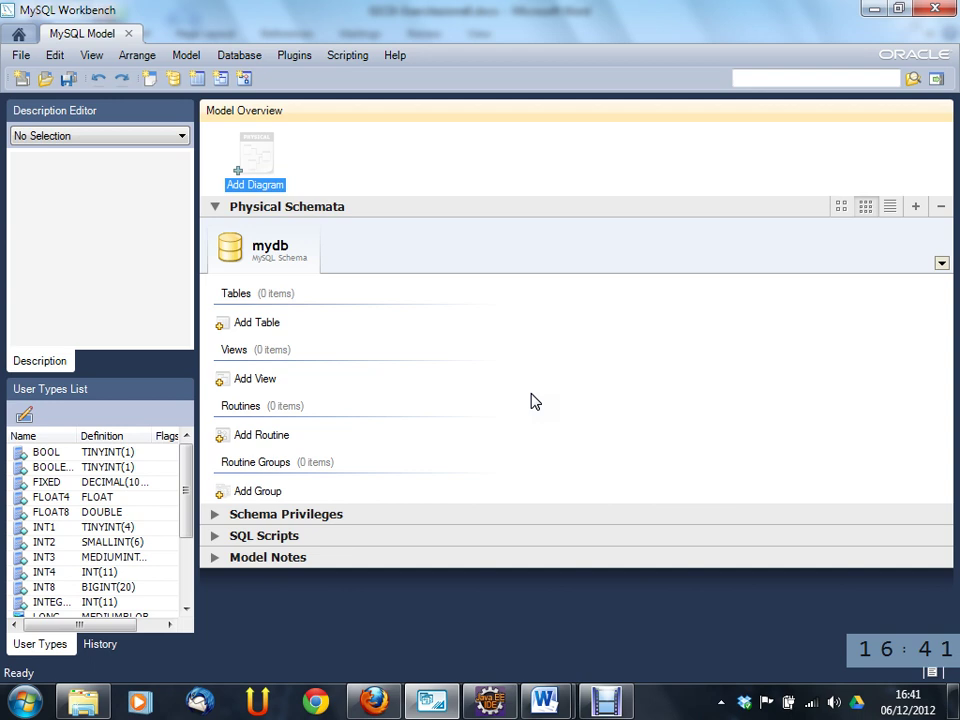
- Add an EER diagram, then rename schema mydb to etracker, applying the rename to all occurrences
{"action": "double_click", "coordinate": [266, 156]}
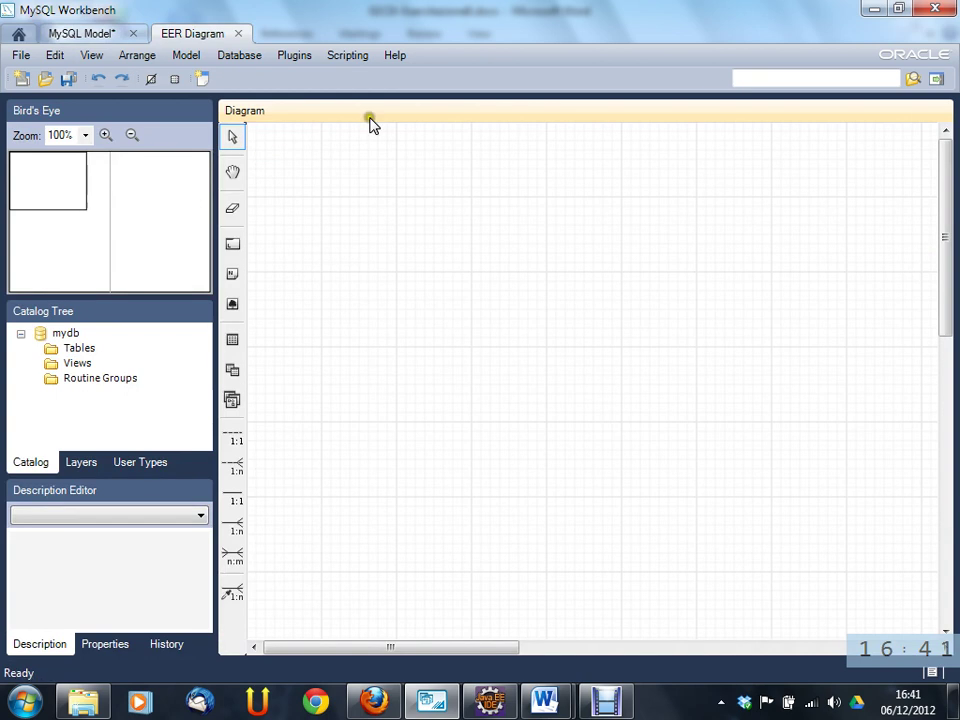
{"action": "left_click", "coordinate": [111, 34]}
{"action": "right_click", "coordinate": [279, 246]}
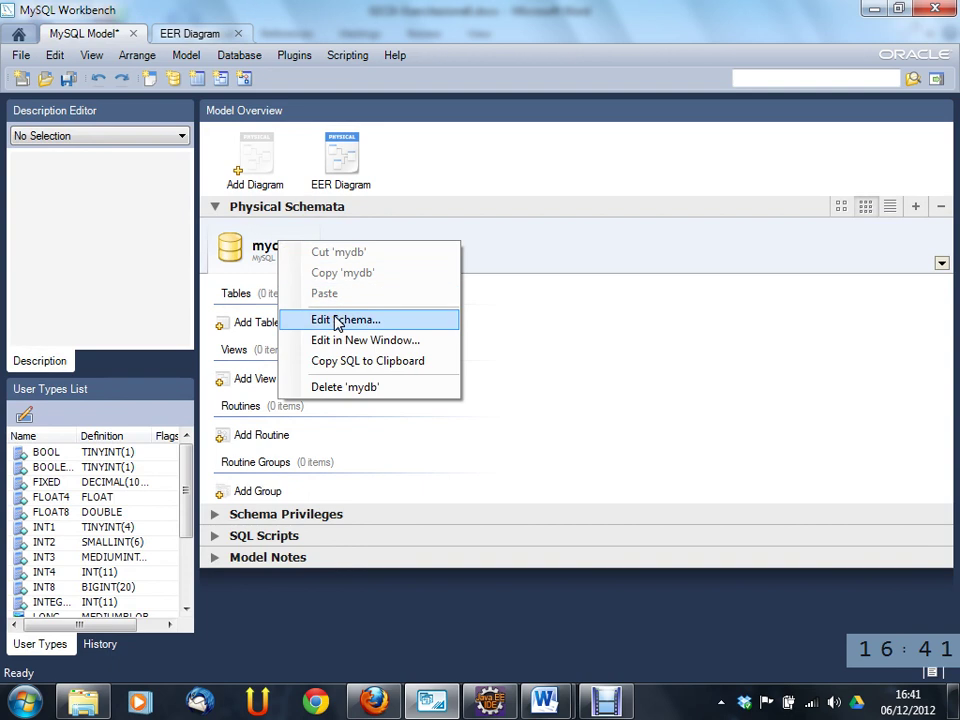
{"action": "left_click", "coordinate": [337, 320]}
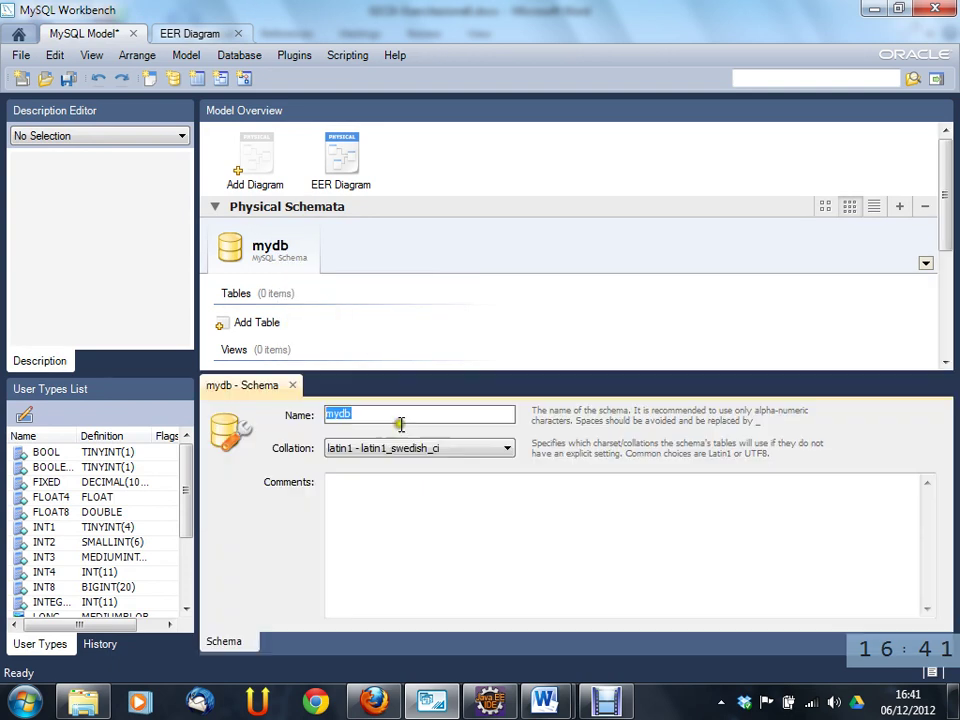
{"action": "type", "text": "etrackert"}
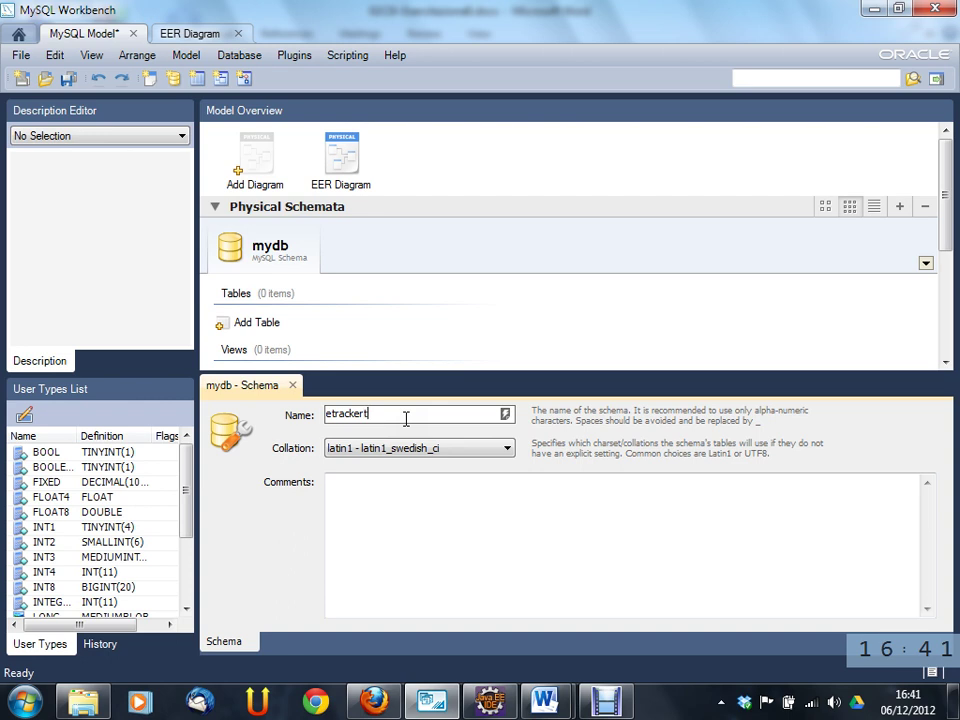
{"action": "key", "text": "BackSpace"}
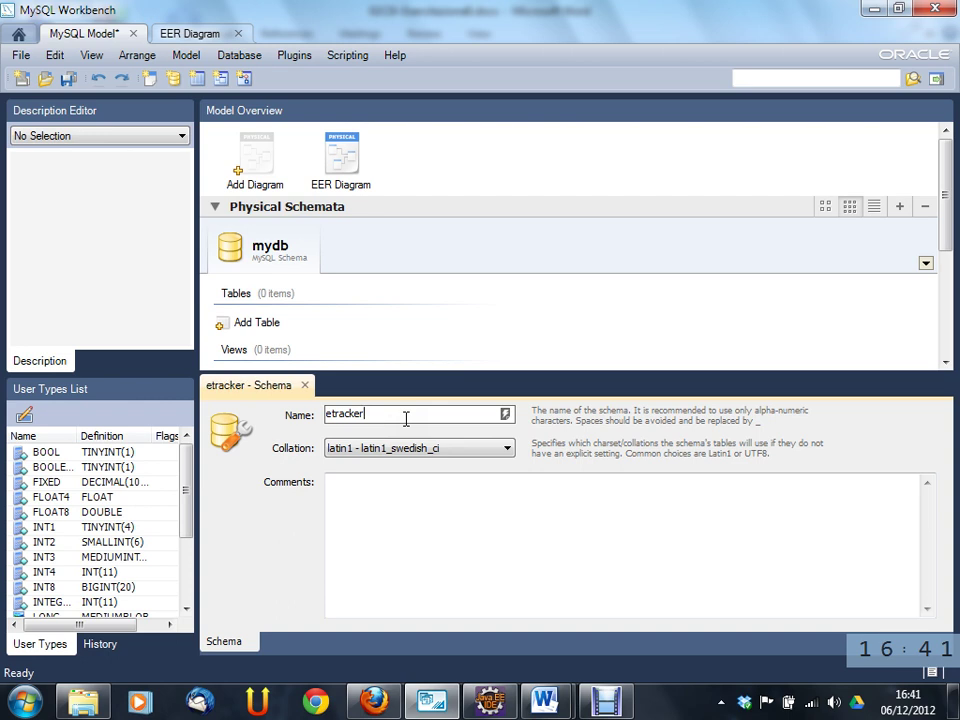
{"action": "left_click", "coordinate": [305, 385]}
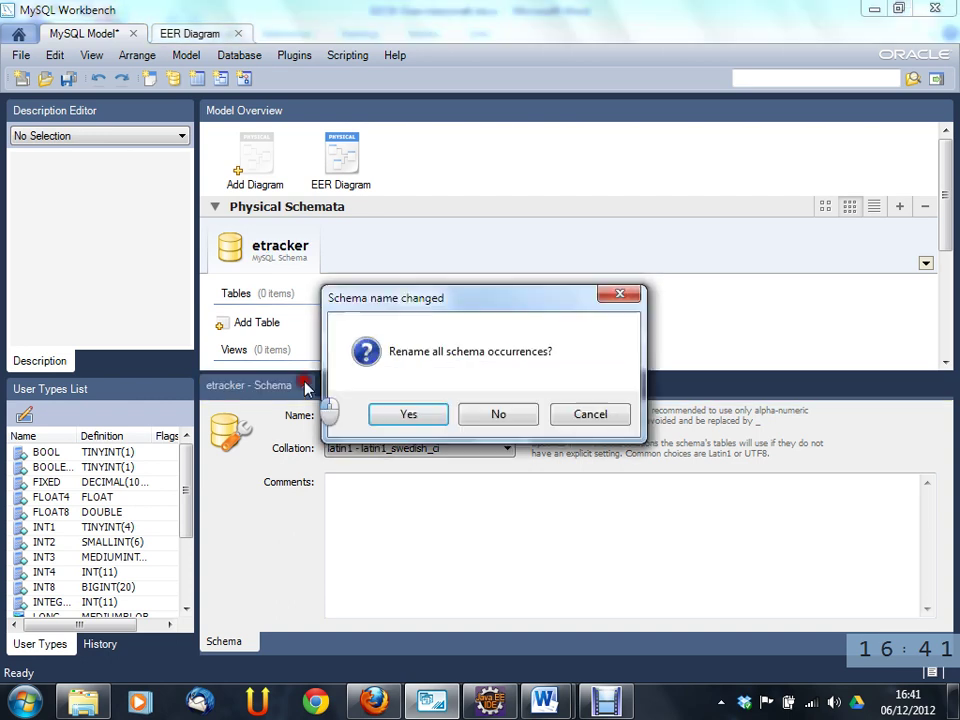
{"action": "left_click", "coordinate": [420, 417]}
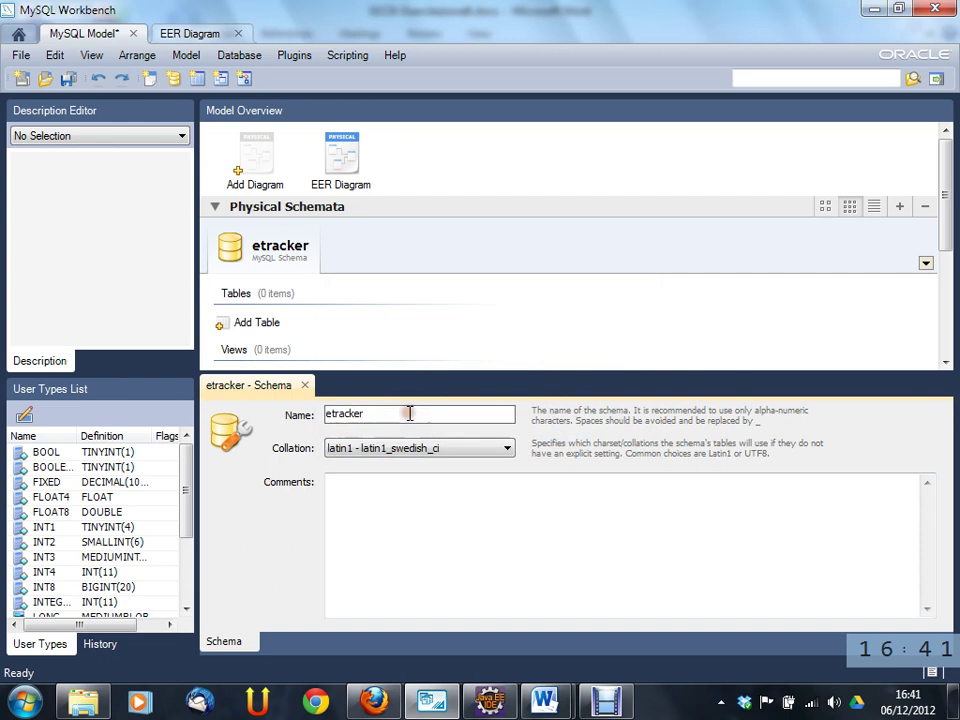
{"action": "left_click", "coordinate": [305, 385]}
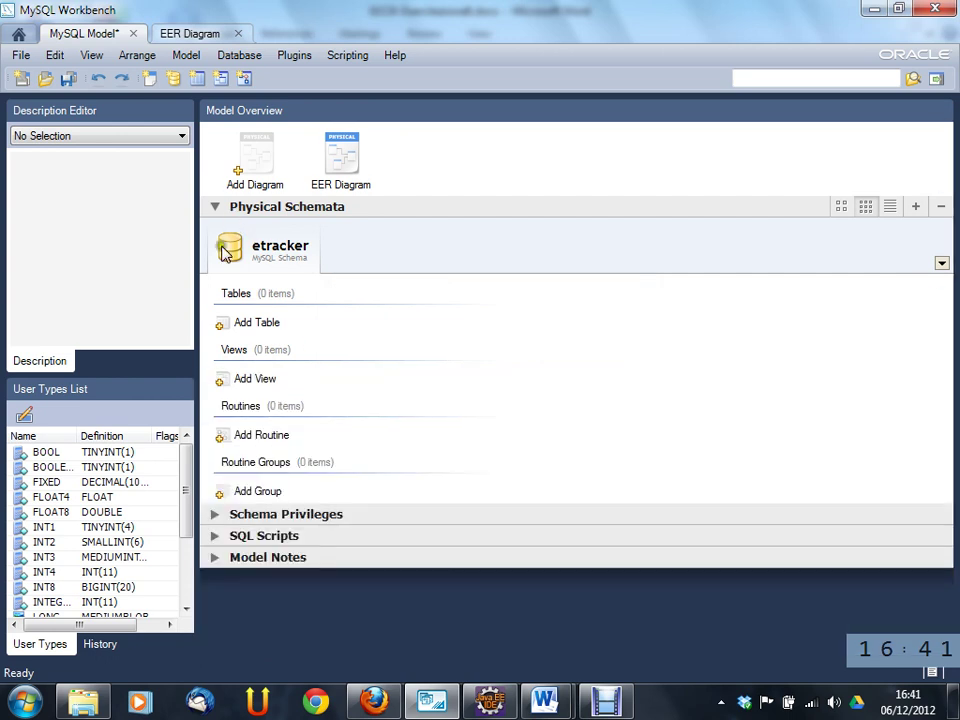
- Start saving the model and browse to the D:\Mirror\...\2012-2013\tesina folder
{"action": "left_click", "coordinate": [68, 78]}
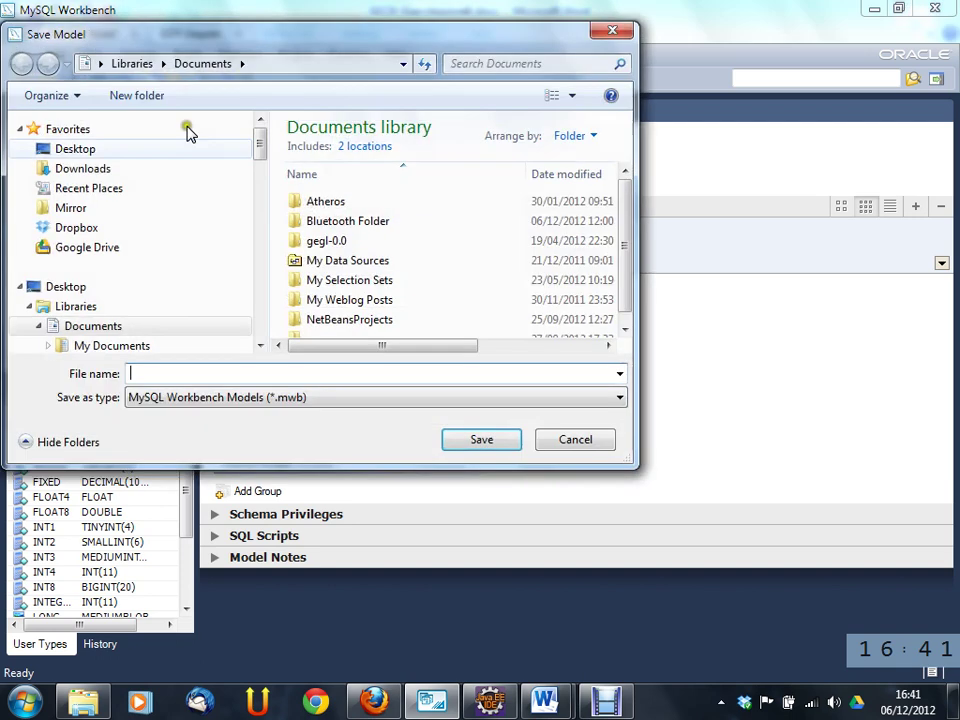
{"action": "left_click", "coordinate": [72, 208]}
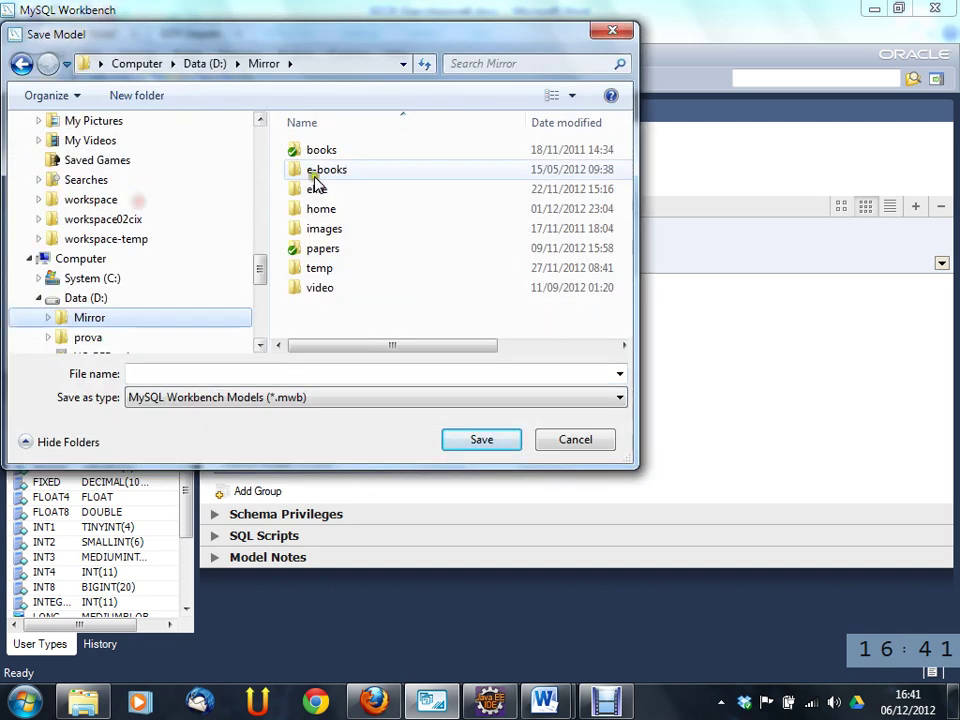
{"action": "left_click", "coordinate": [314, 188]}
{"action": "double_click", "coordinate": [314, 188]}
{"action": "double_click", "coordinate": [310, 155]}
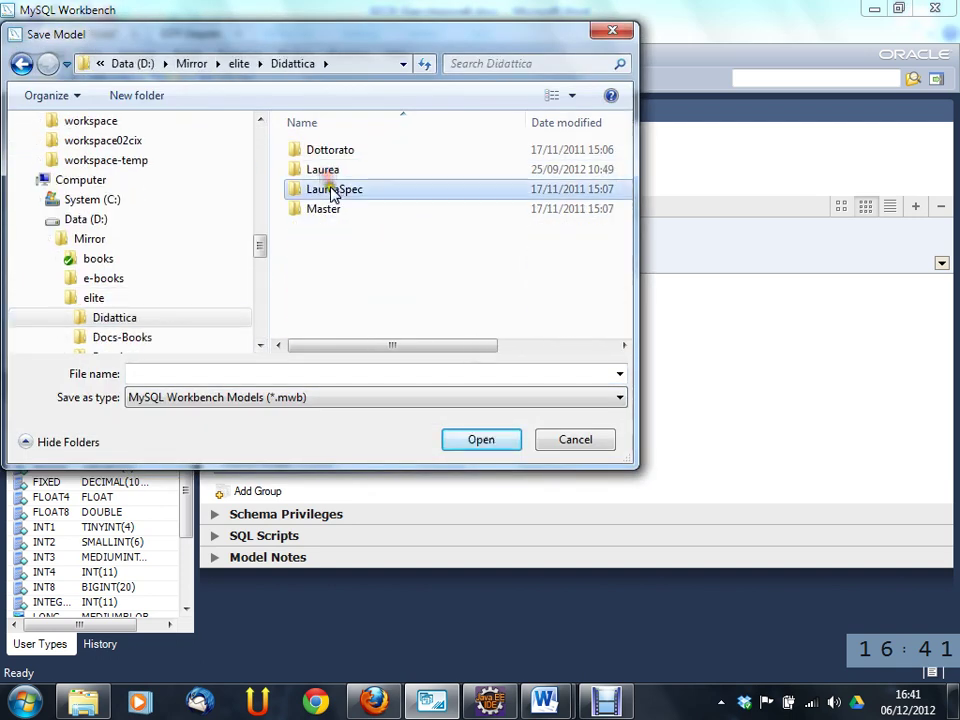
{"action": "double_click", "coordinate": [332, 190]}
{"action": "double_click", "coordinate": [332, 170]}
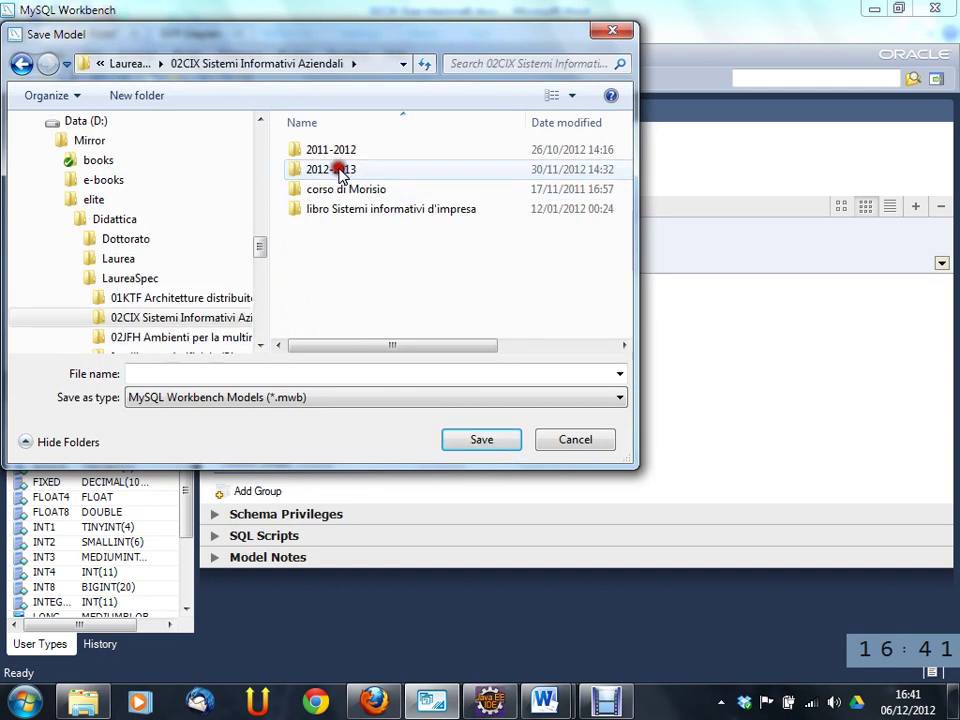
{"action": "double_click", "coordinate": [330, 172]}
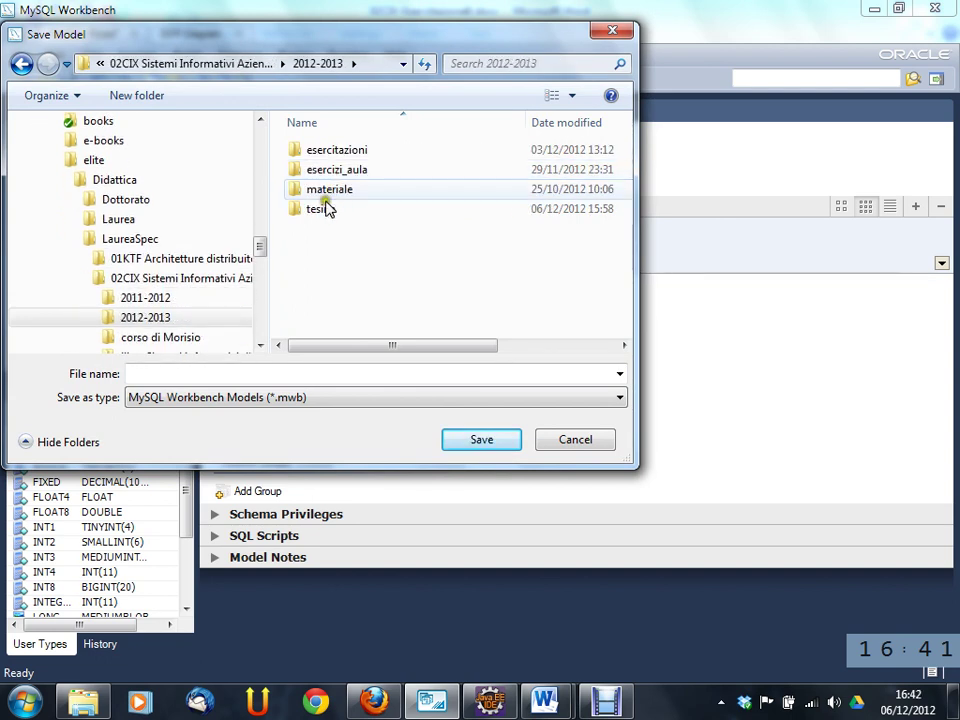
{"action": "double_click", "coordinate": [318, 209]}
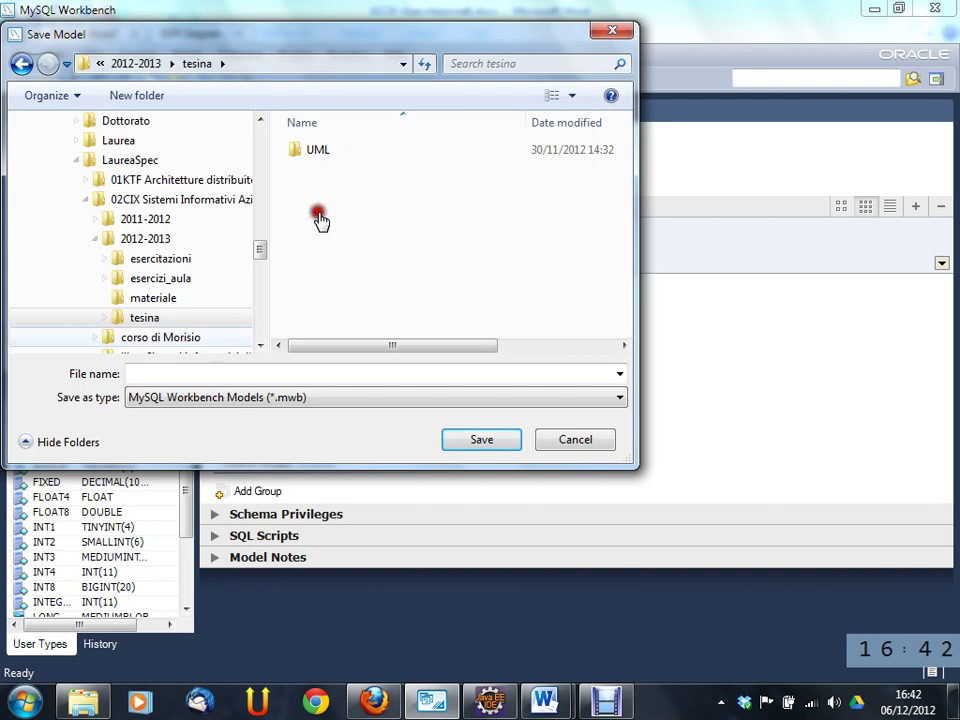
- Save the file as etracker-v1.mwb and open the empty EER Diagram
{"action": "left_click", "coordinate": [172, 373]}
{"action": "type", "text": "etra"}
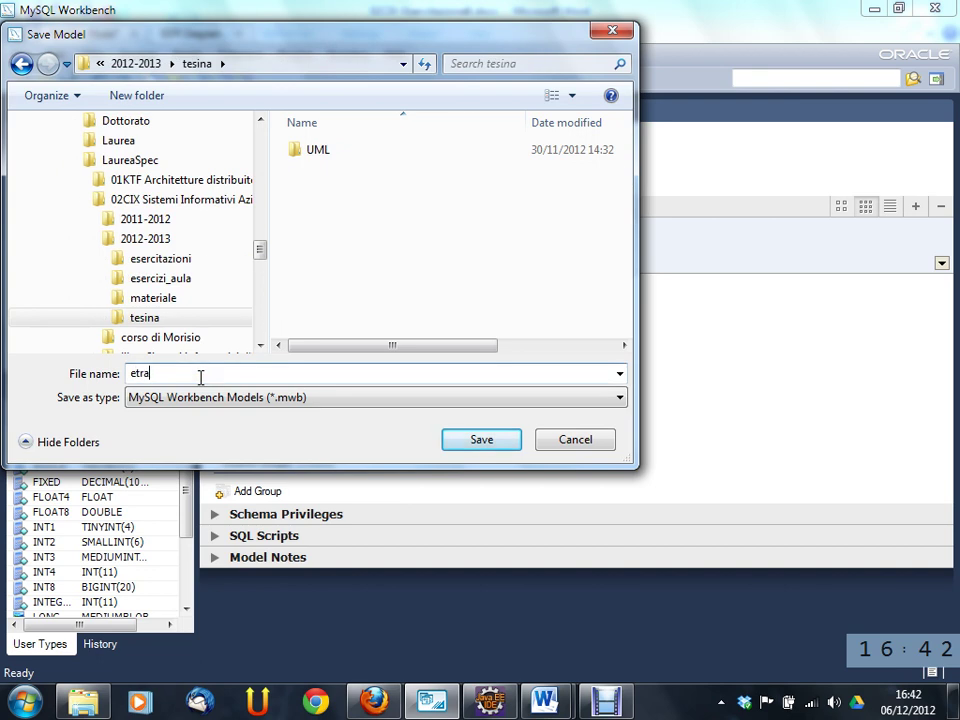
{"action": "type", "text": "cker-v1"}
{"action": "key", "text": "Return"}
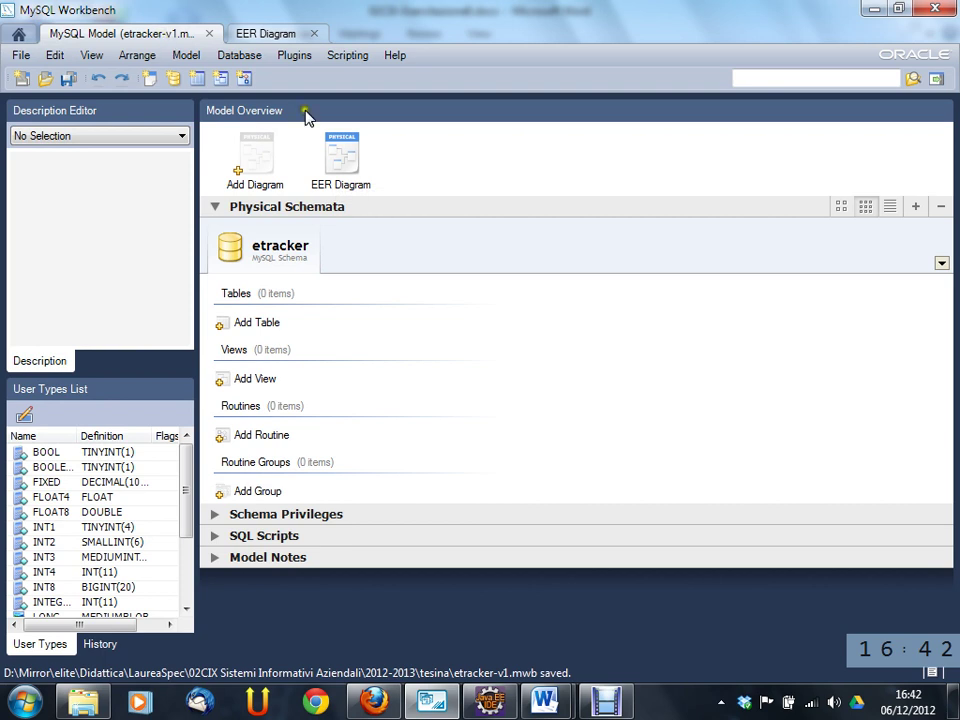
{"action": "left_click", "coordinate": [337, 163]}
{"action": "double_click", "coordinate": [337, 163]}
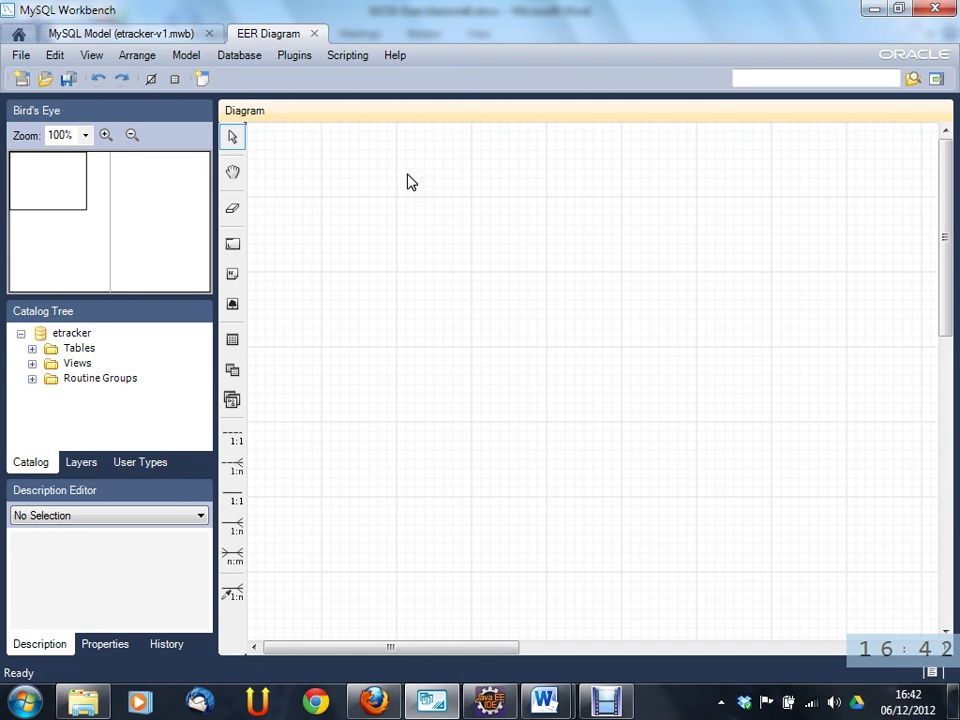
{"action": "key", "text": "alt+Tab"}
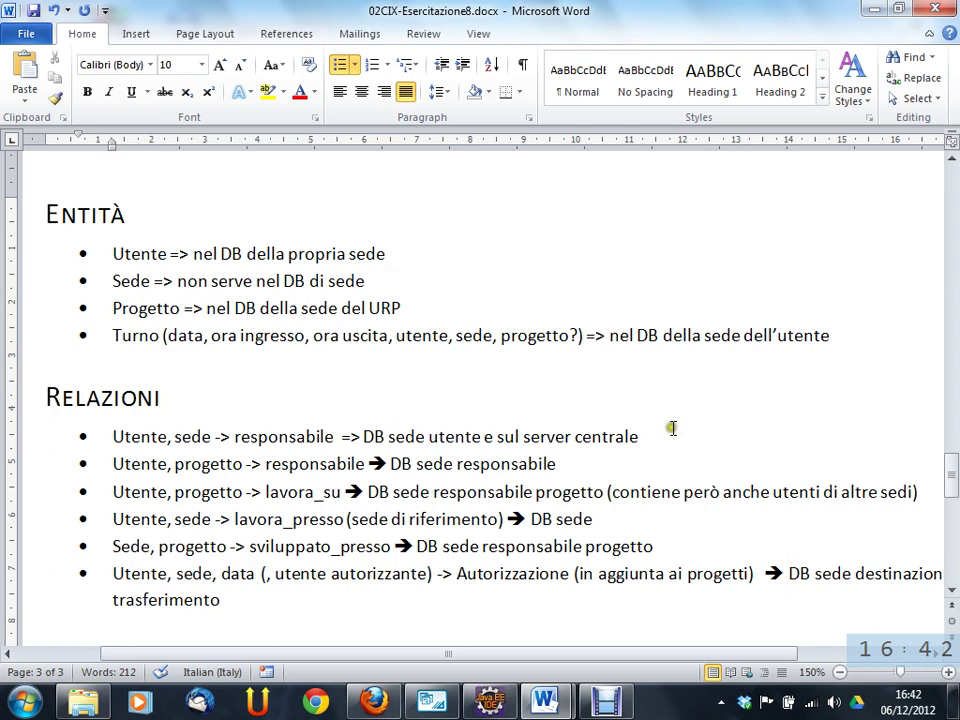
{"action": "key", "text": "alt+Tab"}
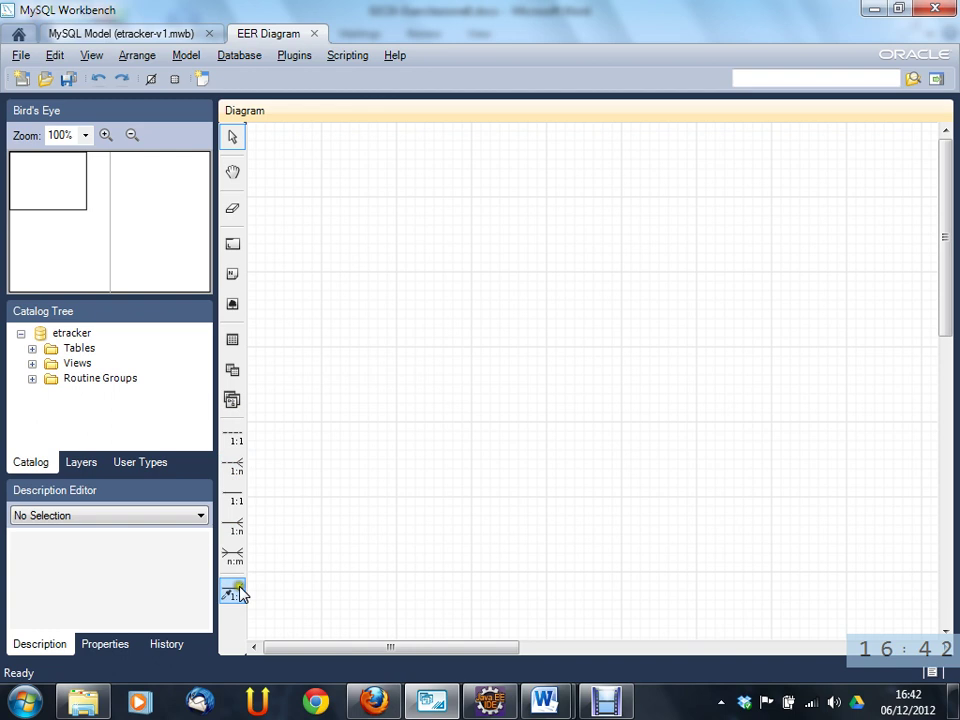
- Place table1 on the diagram, then delete it from the model
{"action": "left_click", "coordinate": [232, 339]}
{"action": "left_click", "coordinate": [362, 210]}
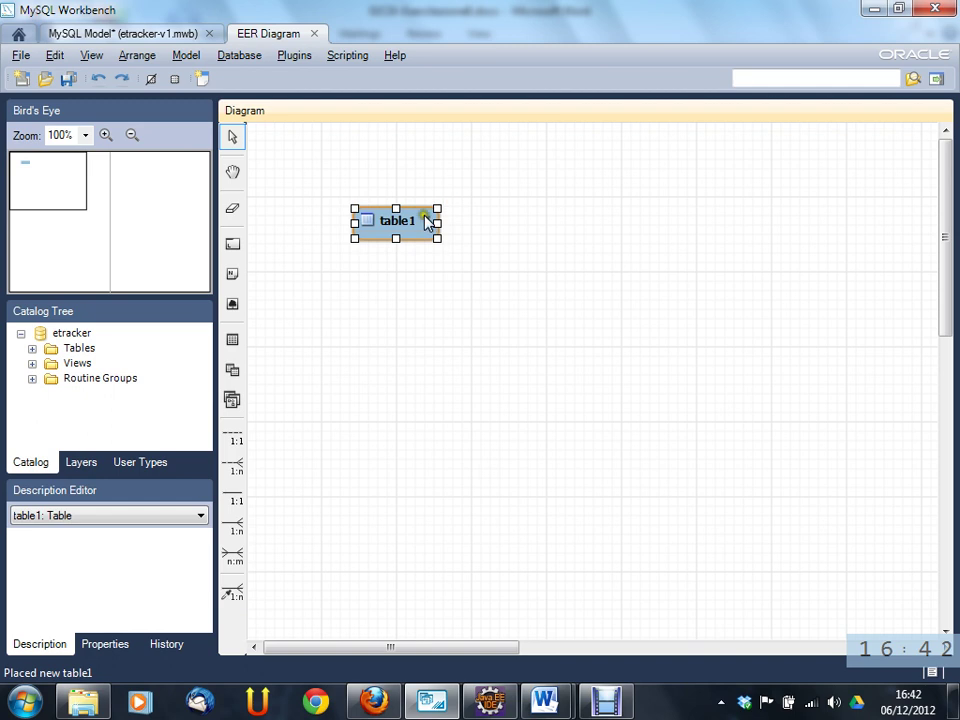
{"action": "right_click", "coordinate": [369, 214]}
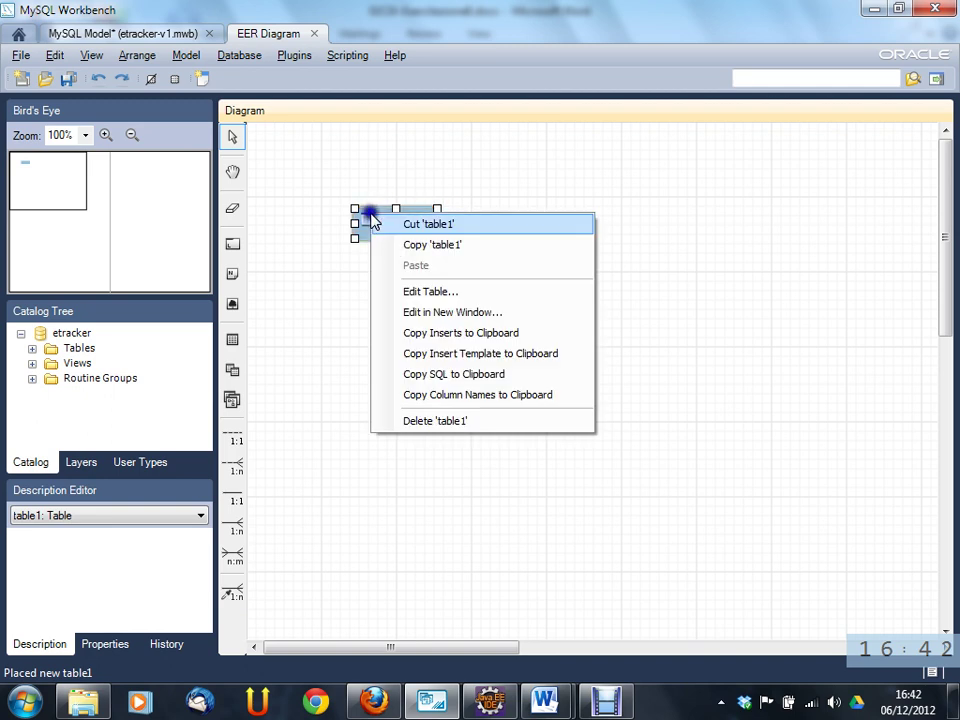
{"action": "left_click", "coordinate": [460, 421]}
{"action": "left_click", "coordinate": [418, 337]}
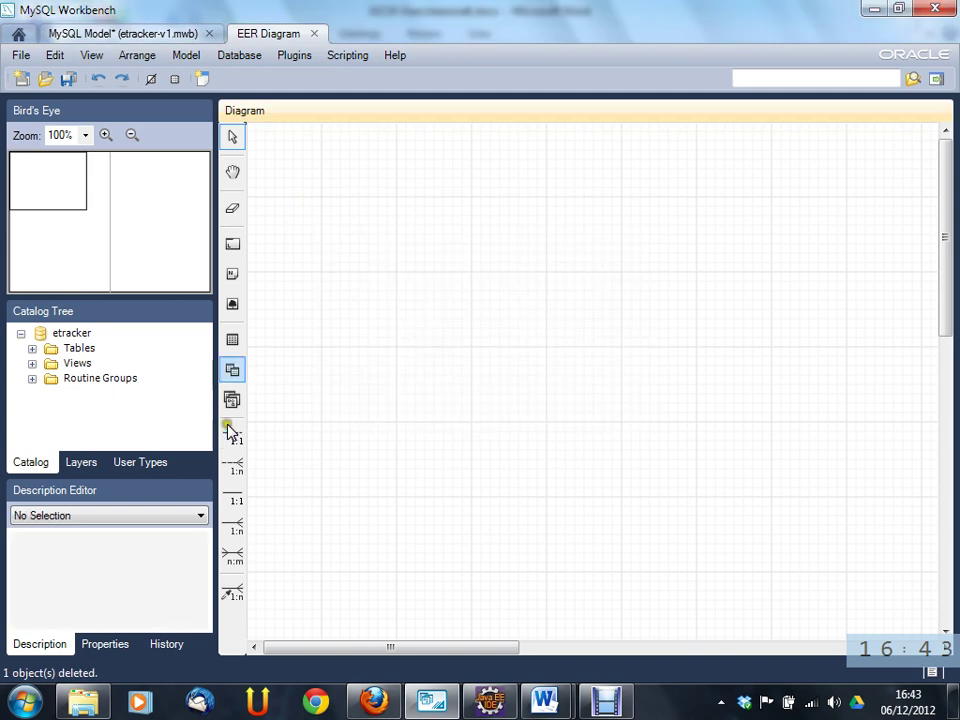
- Place a new table on the canvas and name it utente
{"action": "left_click", "coordinate": [235, 342]}
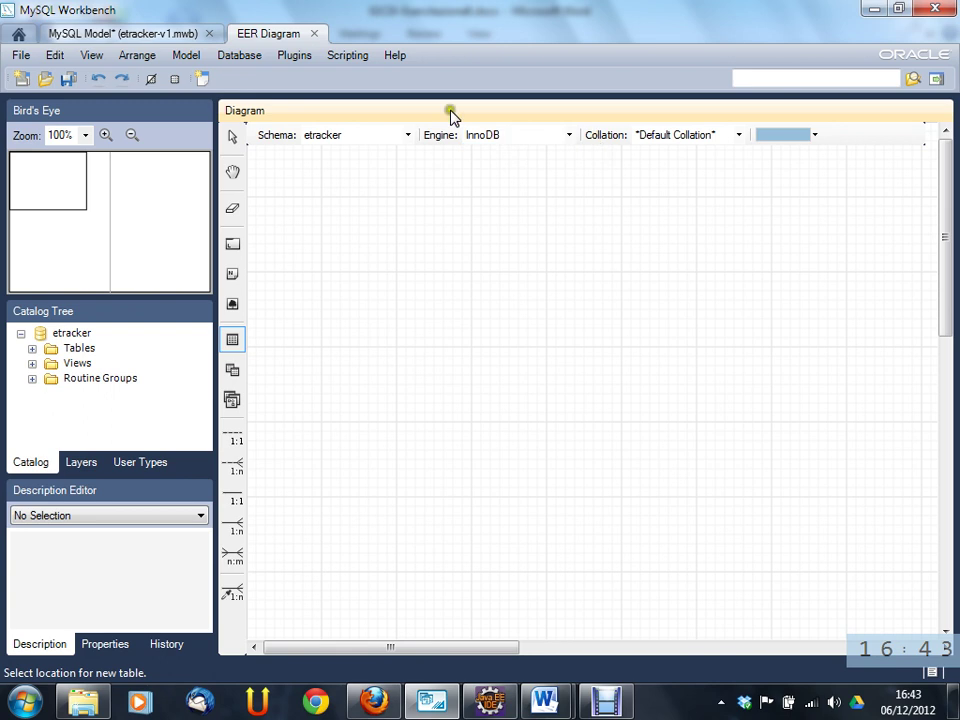
{"action": "left_click", "coordinate": [323, 205]}
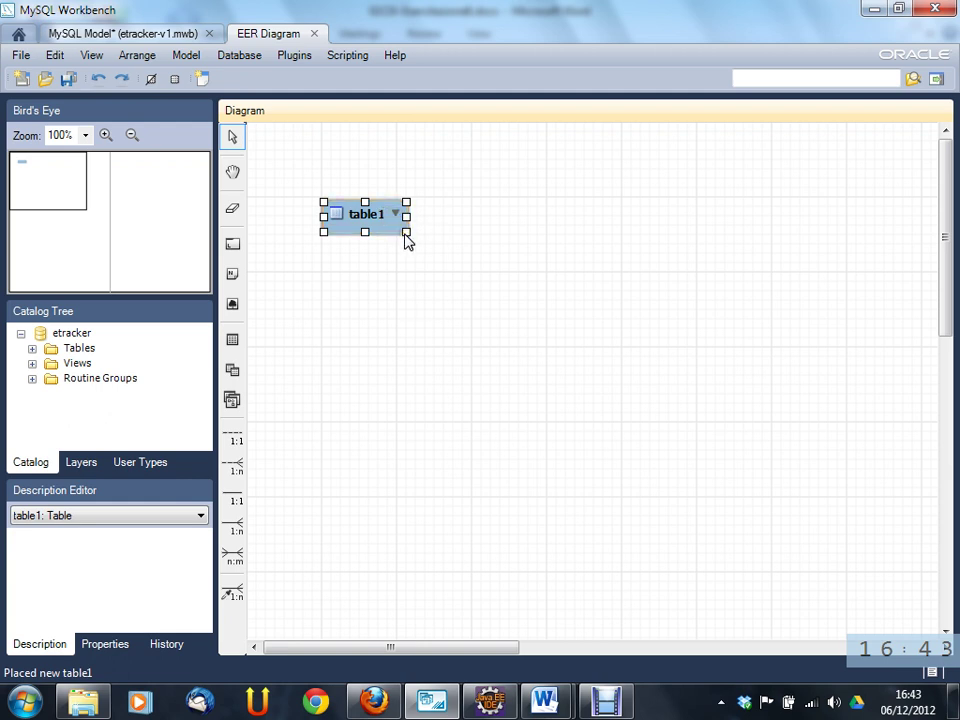
{"action": "left_click", "coordinate": [381, 216]}
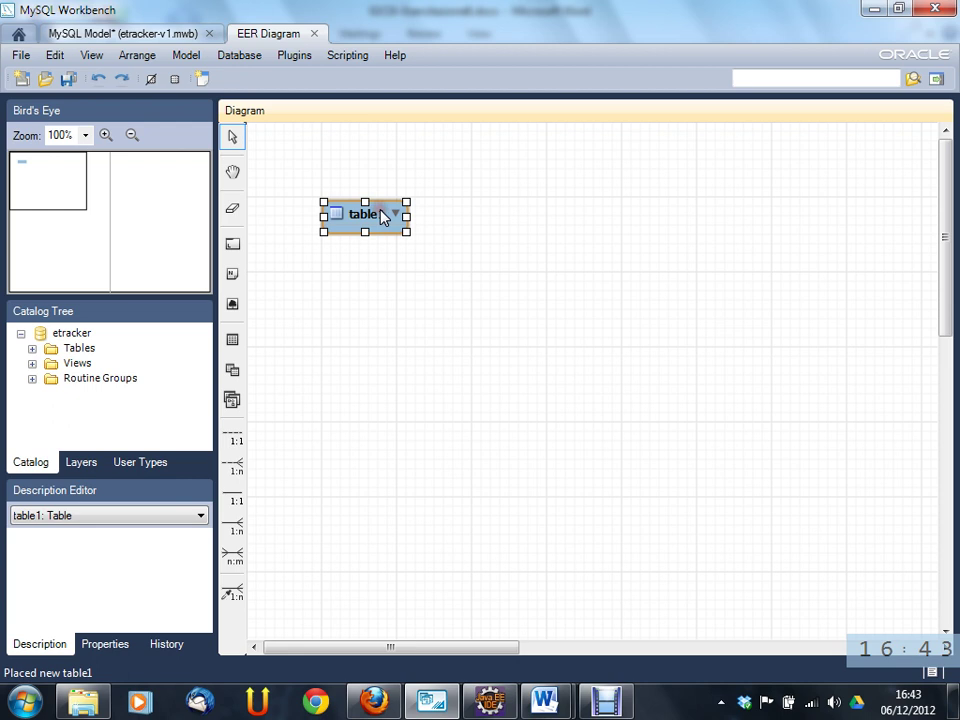
{"action": "double_click", "coordinate": [381, 216]}
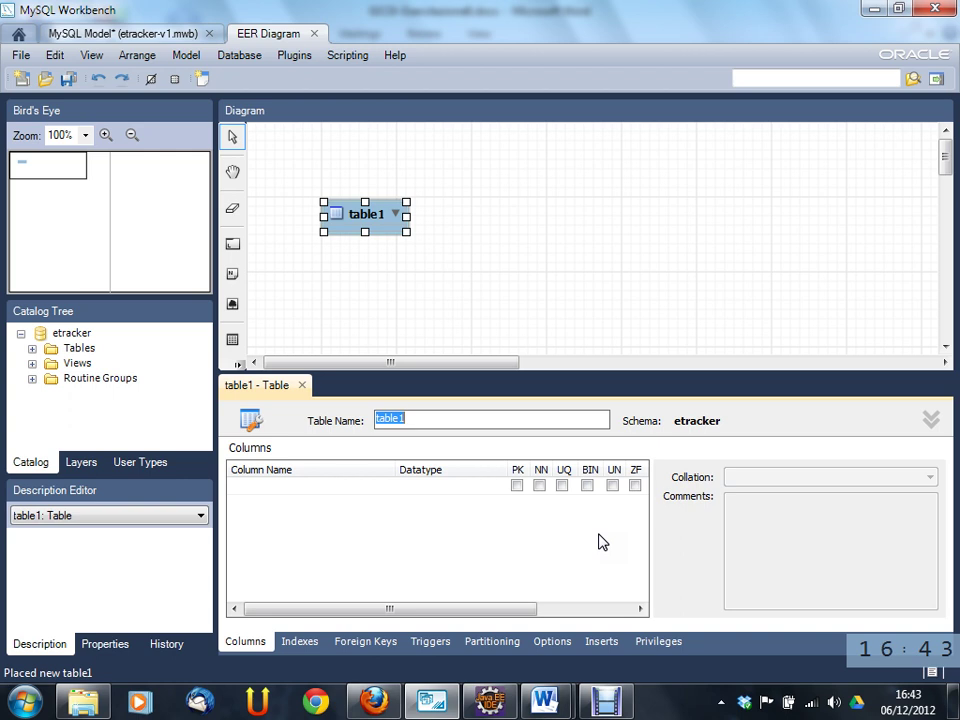
{"action": "type", "text": "utente"}
{"action": "key", "text": "Return"}
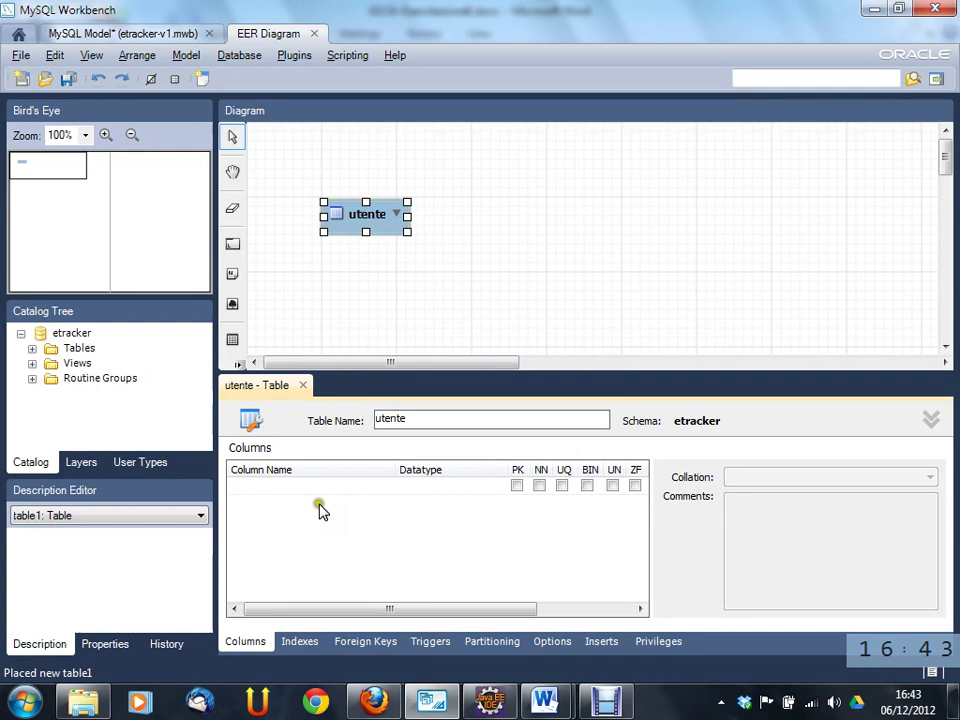
{"action": "left_click", "coordinate": [300, 494]}
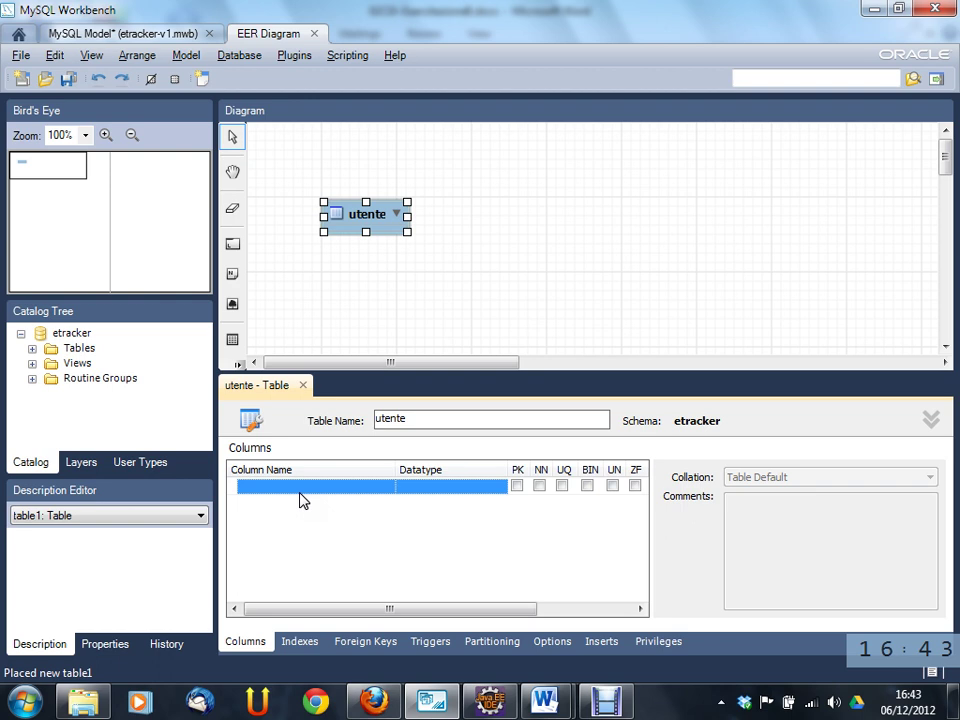
- Add column idutente to utente as INT primary key, not null, with auto-increment
{"action": "left_click", "coordinate": [297, 497]}
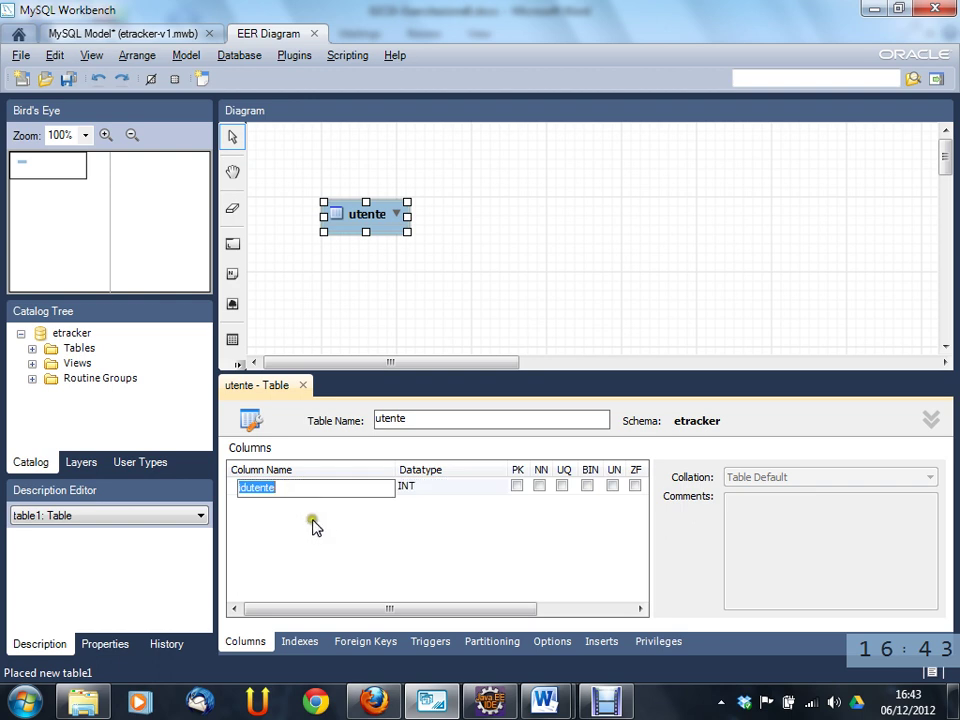
{"action": "left_click", "coordinate": [293, 501]}
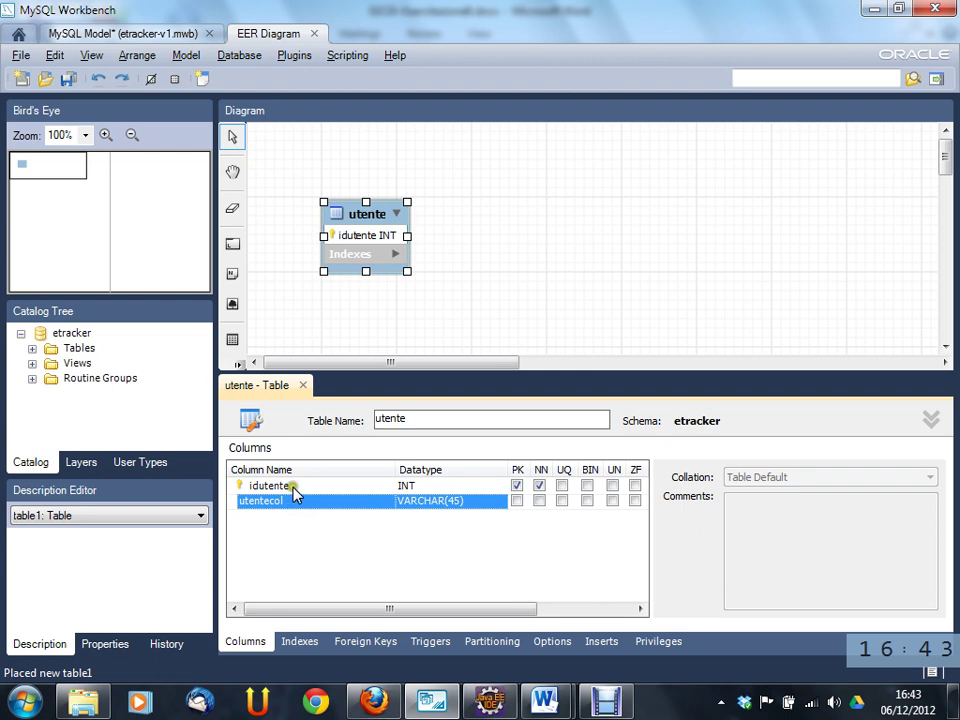
{"action": "left_click", "coordinate": [293, 489]}
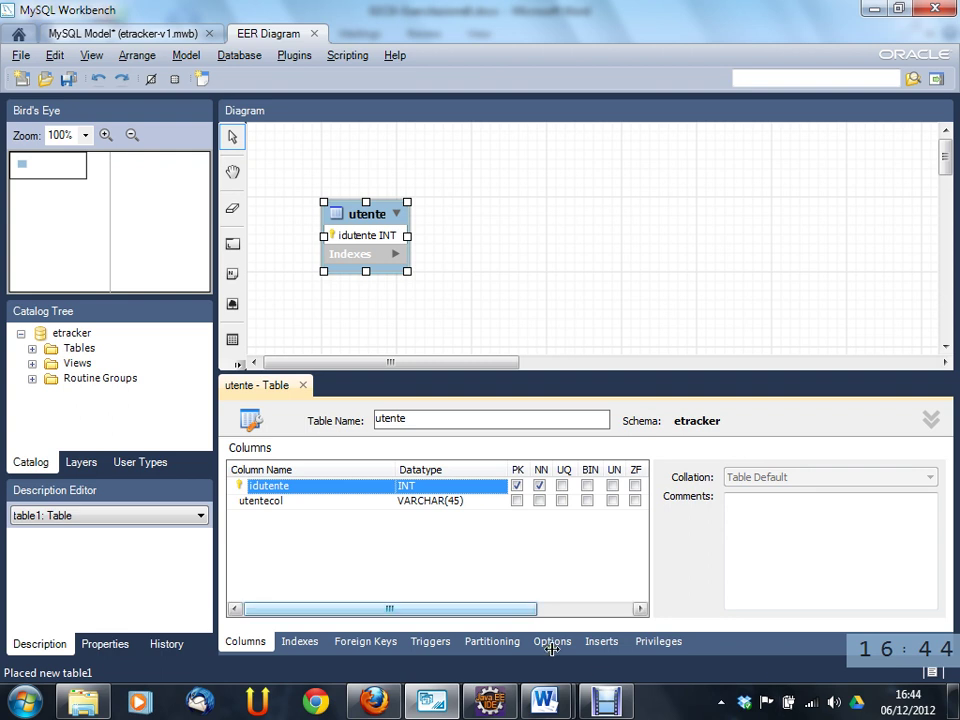
{"action": "left_click_drag", "start_coordinate": [518, 607], "coordinate": [551, 614]}
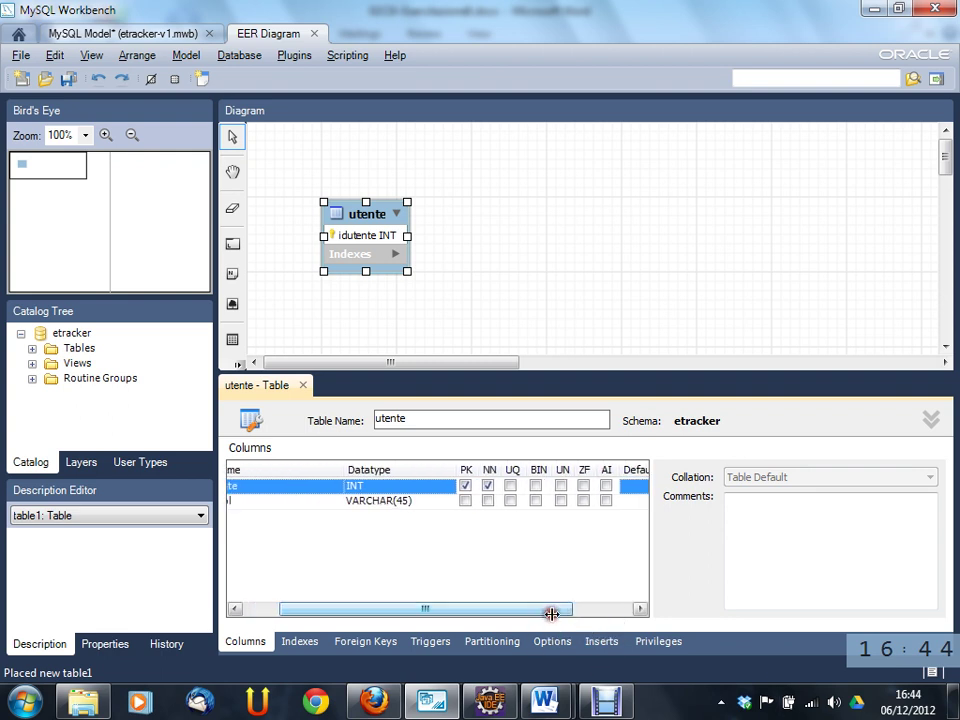
{"action": "left_click", "coordinate": [607, 487]}
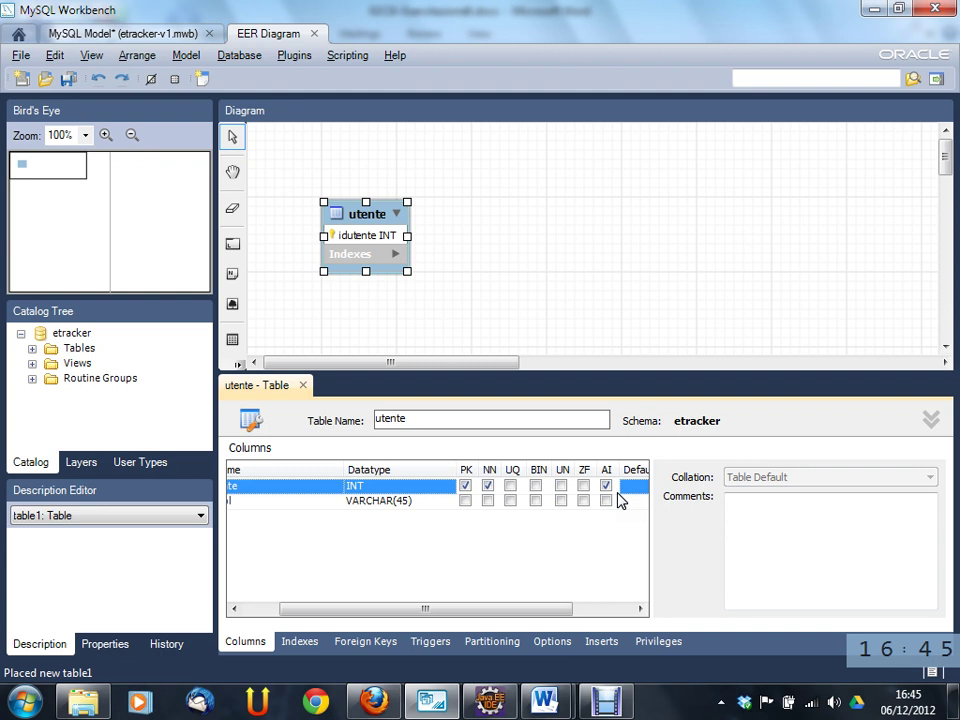
{"action": "left_click_drag", "start_coordinate": [454, 609], "coordinate": [398, 606]}
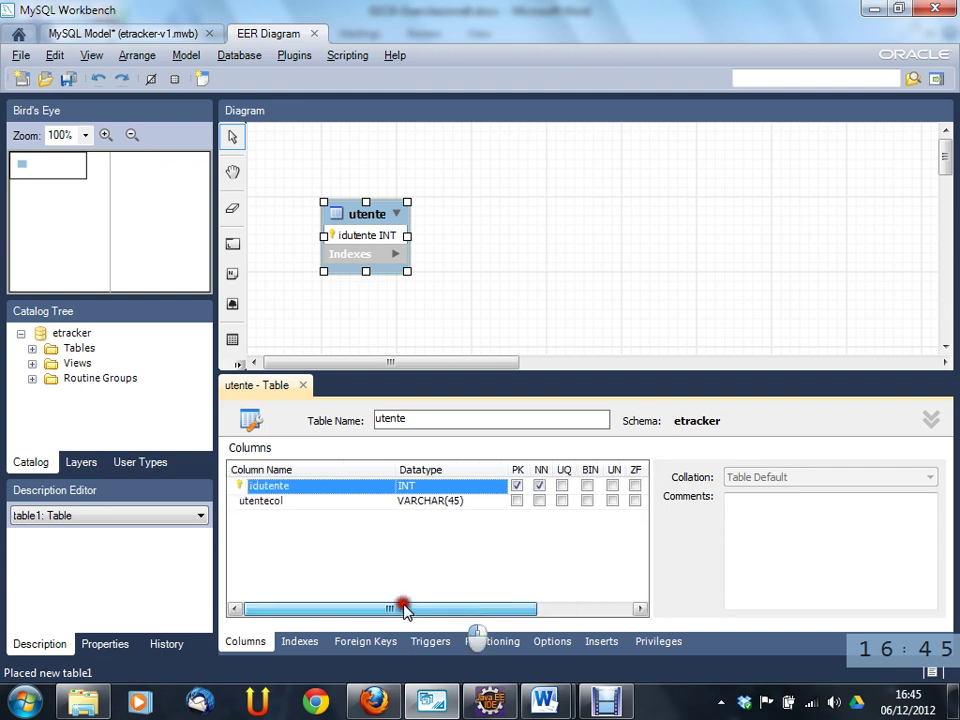
{"action": "left_click", "coordinate": [320, 500]}
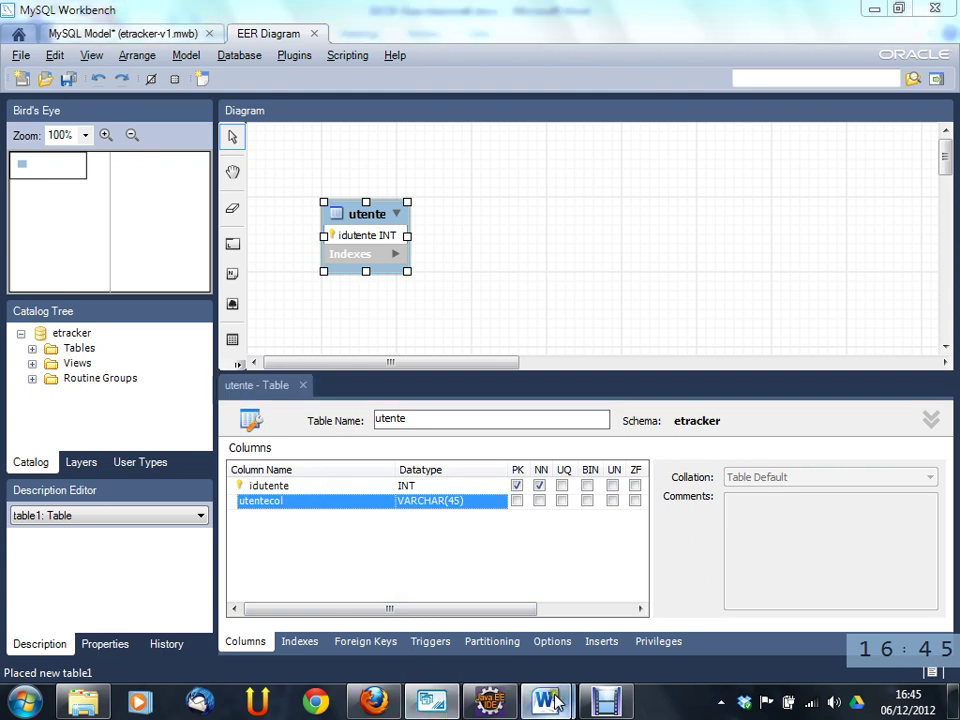
- Glance at the Tesina and 02CIX-Esercitazione8 documents in Word, then return to Workbench
{"action": "mouse_move", "coordinate": [556, 703]}
{"action": "left_click", "coordinate": [495, 635]}
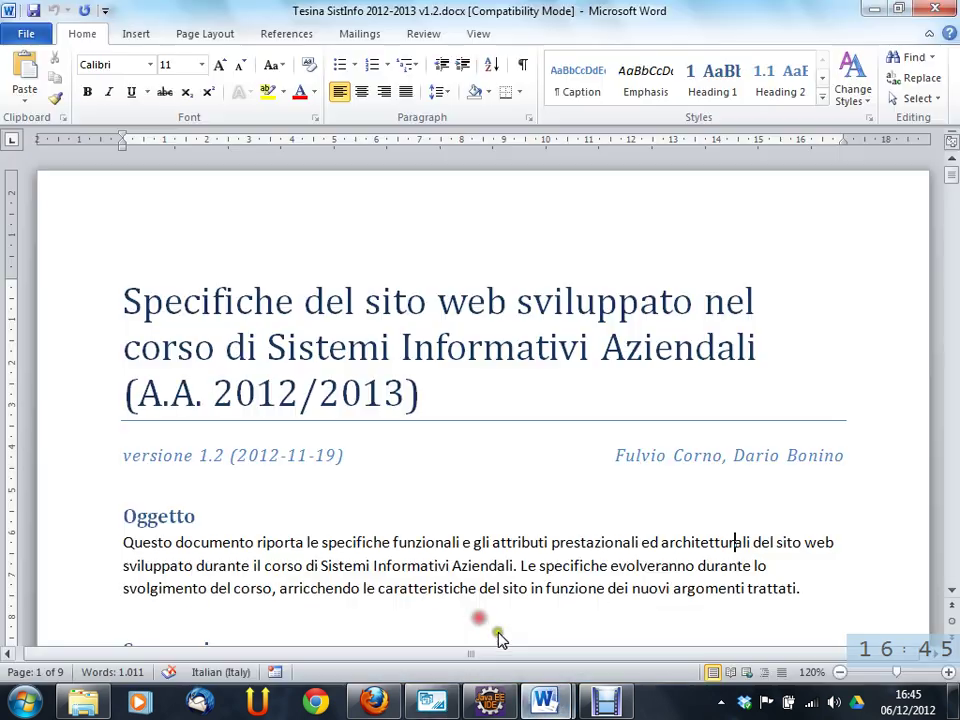
{"action": "left_click", "coordinate": [583, 596]}
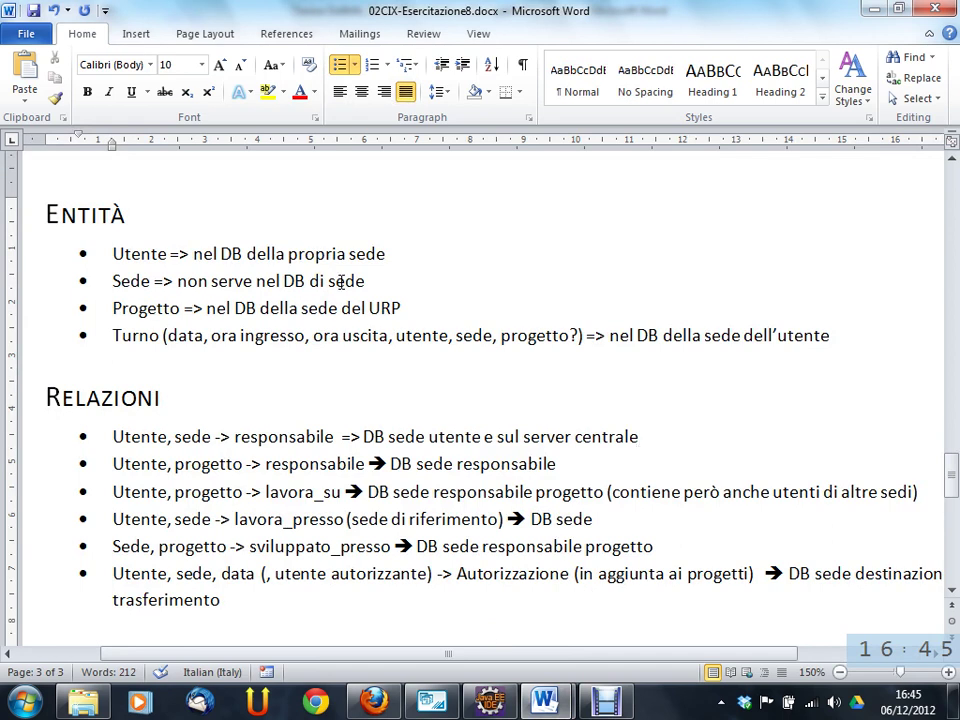
{"action": "key", "text": "alt+Tab"}
{"action": "key", "text": "alt+Tab"}
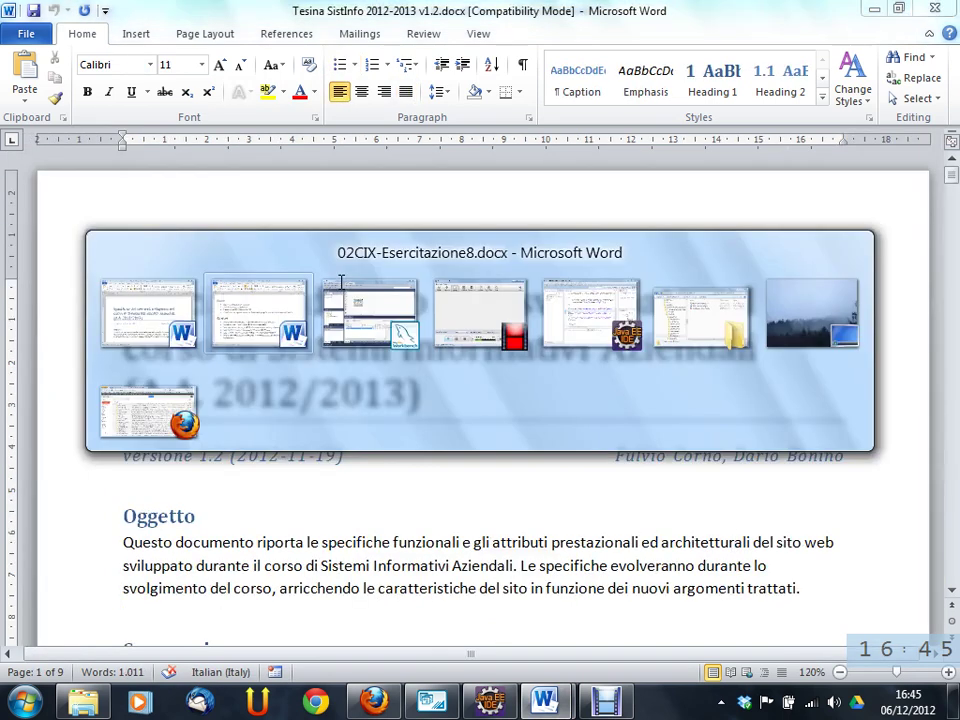
{"action": "key", "text": "alt+Tab"}
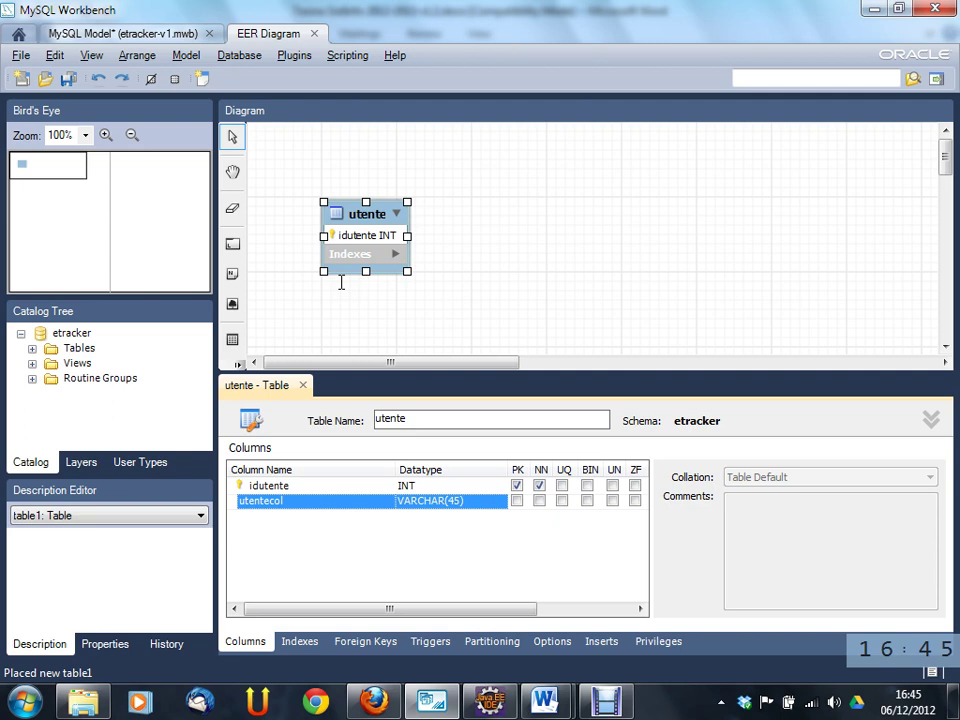
- Rename utentecol to cognome and add a nome VARCHAR(45) column
{"action": "left_click", "coordinate": [306, 503]}
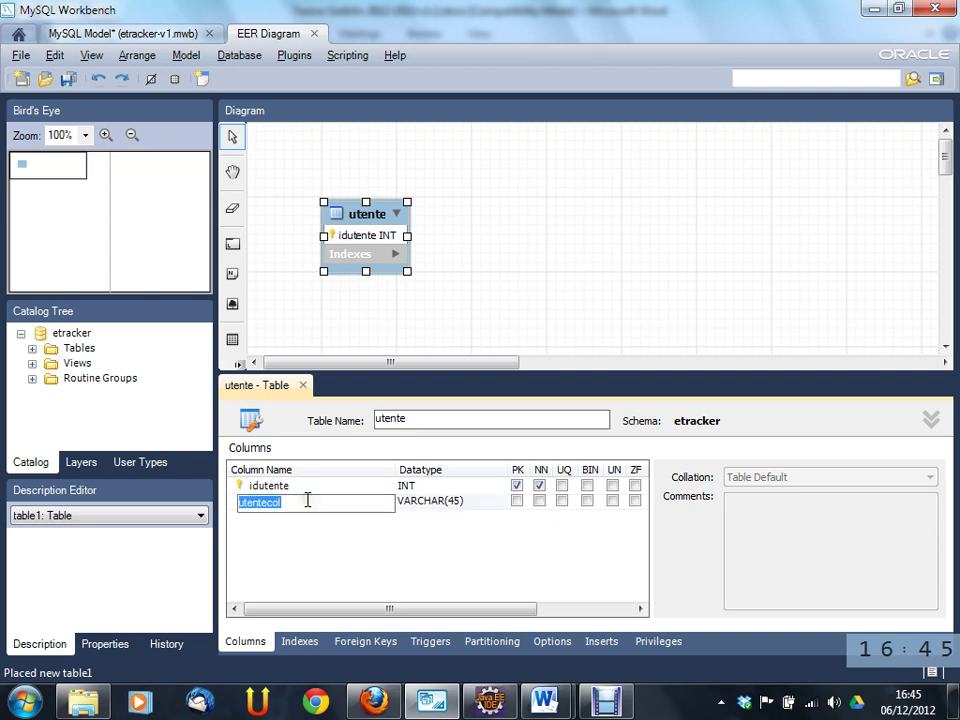
{"action": "type", "text": "cognome"}
{"action": "key", "text": "Tab"}
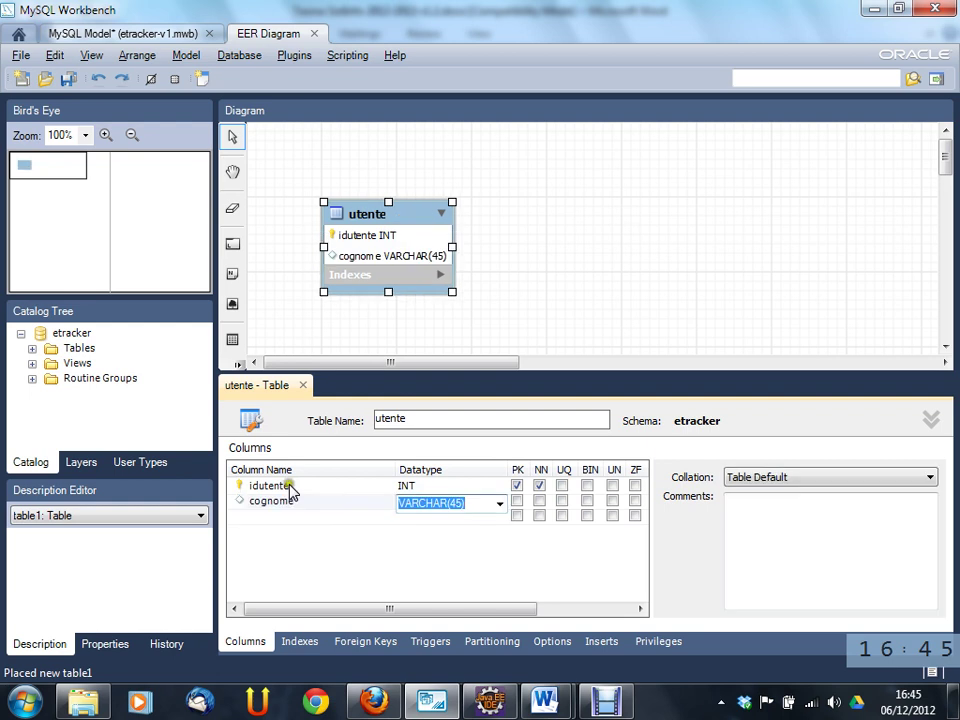
{"action": "left_click", "coordinate": [272, 515]}
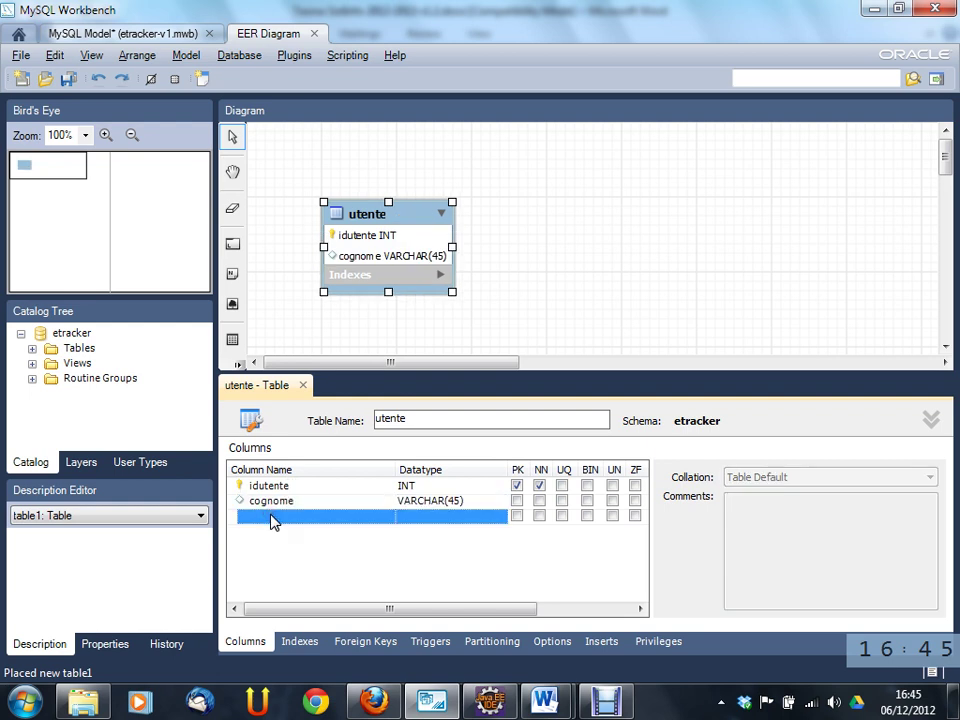
{"action": "left_click", "coordinate": [272, 518]}
{"action": "type", "text": "np"}
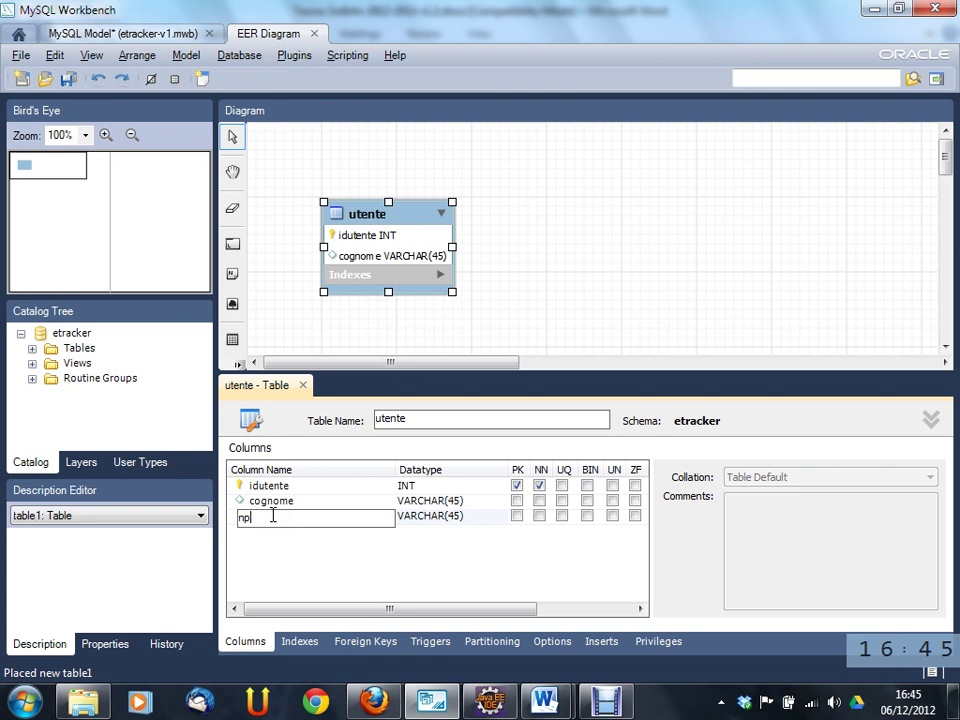
{"action": "type", "text": "me"}
{"action": "key", "text": "BackSpace"}
{"action": "key", "text": "BackSpace"}
{"action": "key", "text": "BackSpace"}
{"action": "type", "text": "ome"}
{"action": "key", "text": "Tab"}
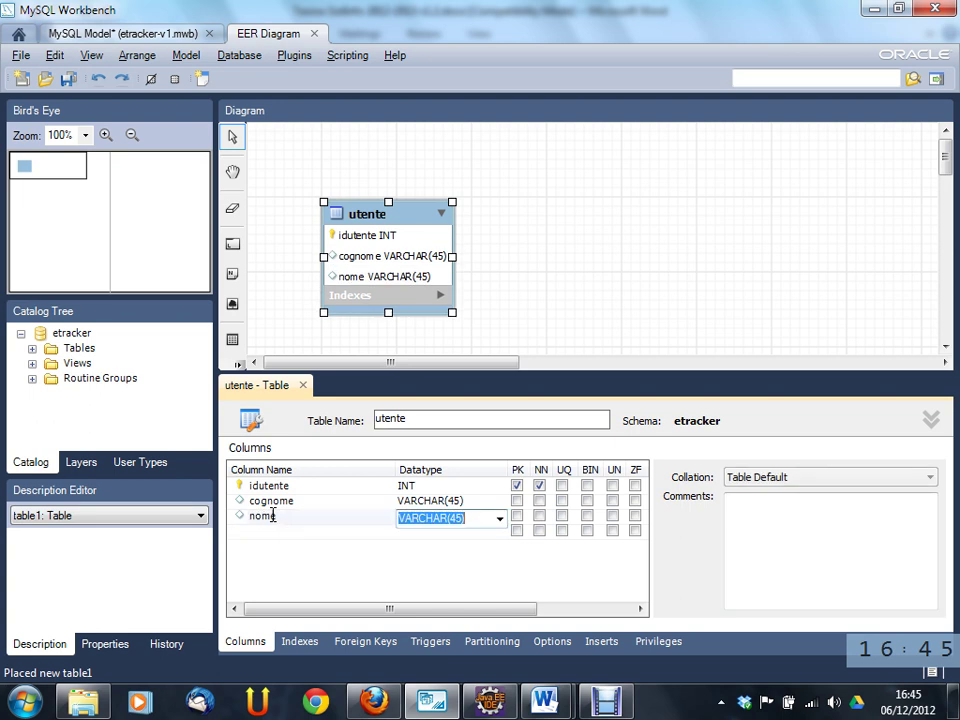
- Make cognome and nome NOT NULL, set idutente to auto-increment, and begin another column
{"action": "left_click", "coordinate": [538, 502]}
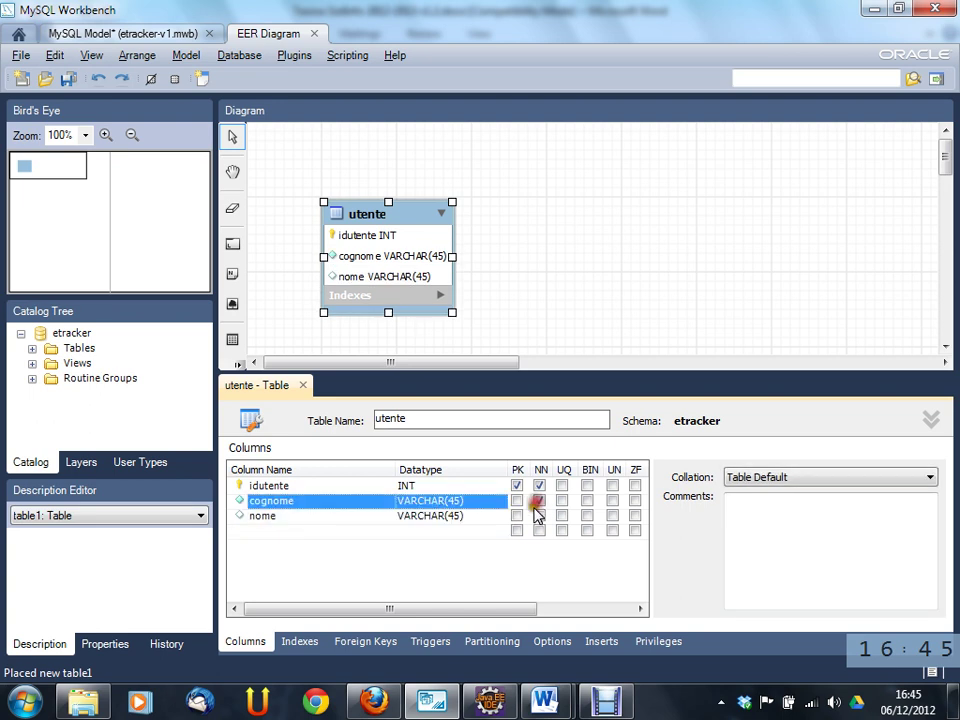
{"action": "left_click", "coordinate": [539, 515]}
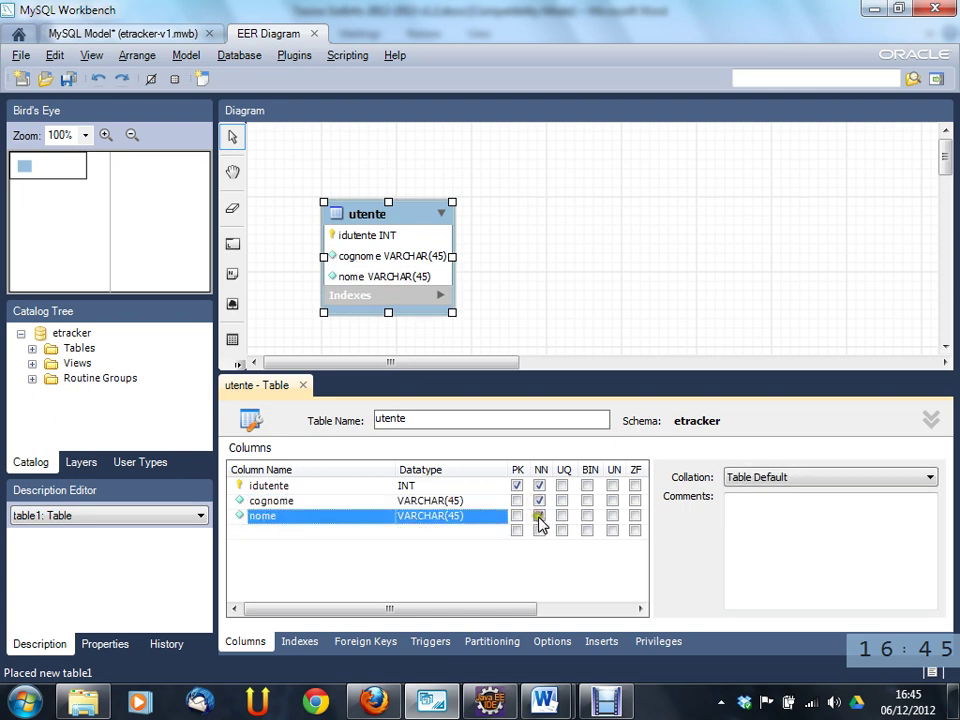
{"action": "left_click", "coordinate": [524, 607]}
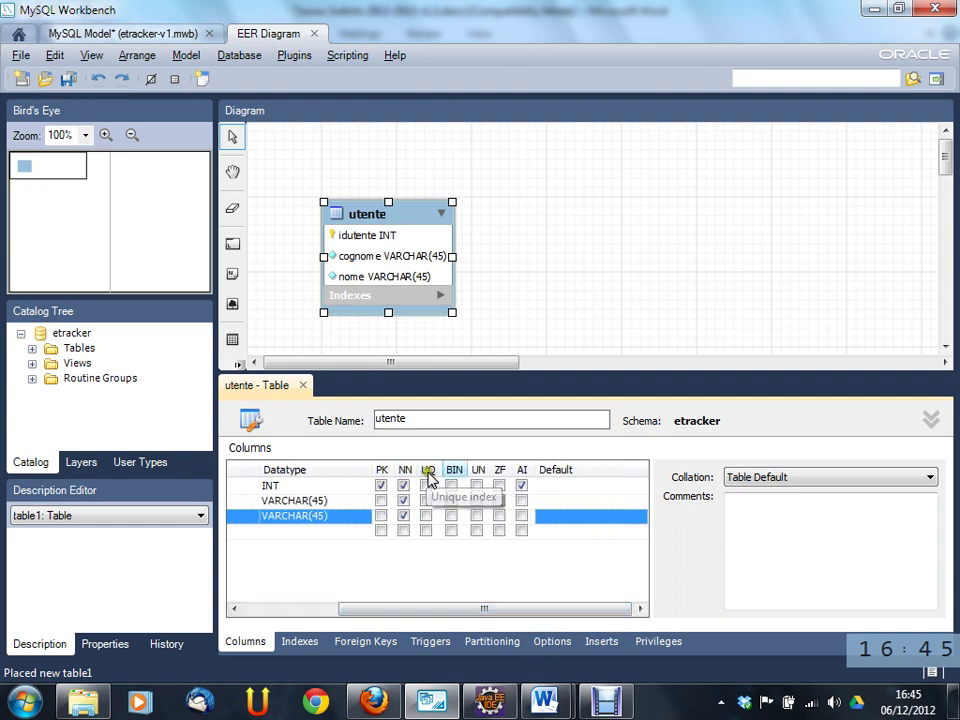
{"action": "left_click", "coordinate": [521, 485]}
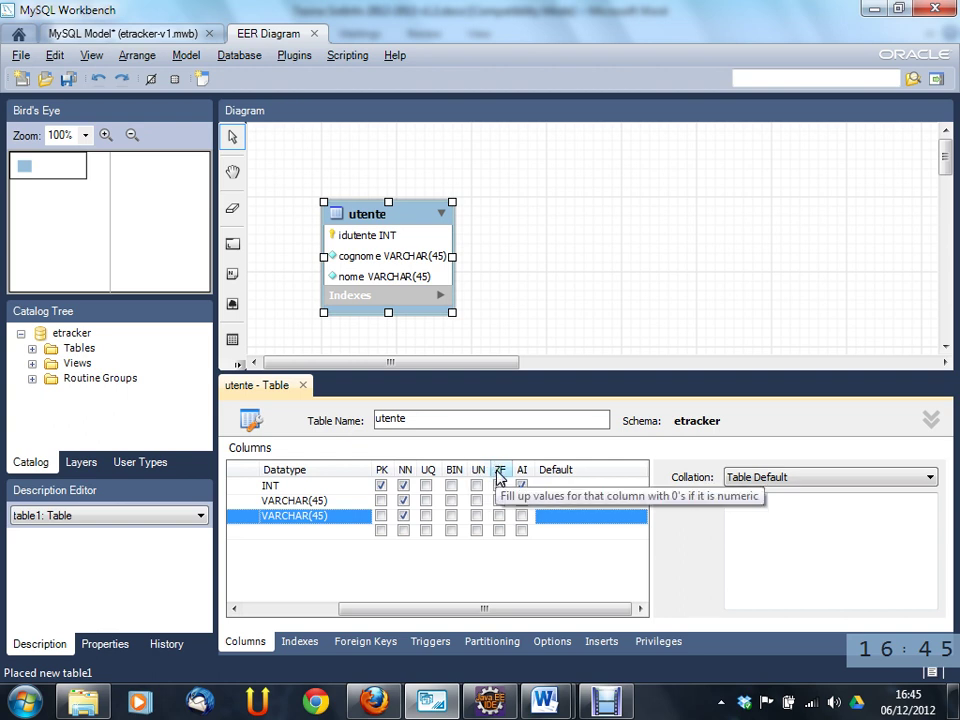
{"action": "left_click_drag", "start_coordinate": [525, 615], "coordinate": [410, 614]}
{"action": "double_click", "coordinate": [278, 531]}
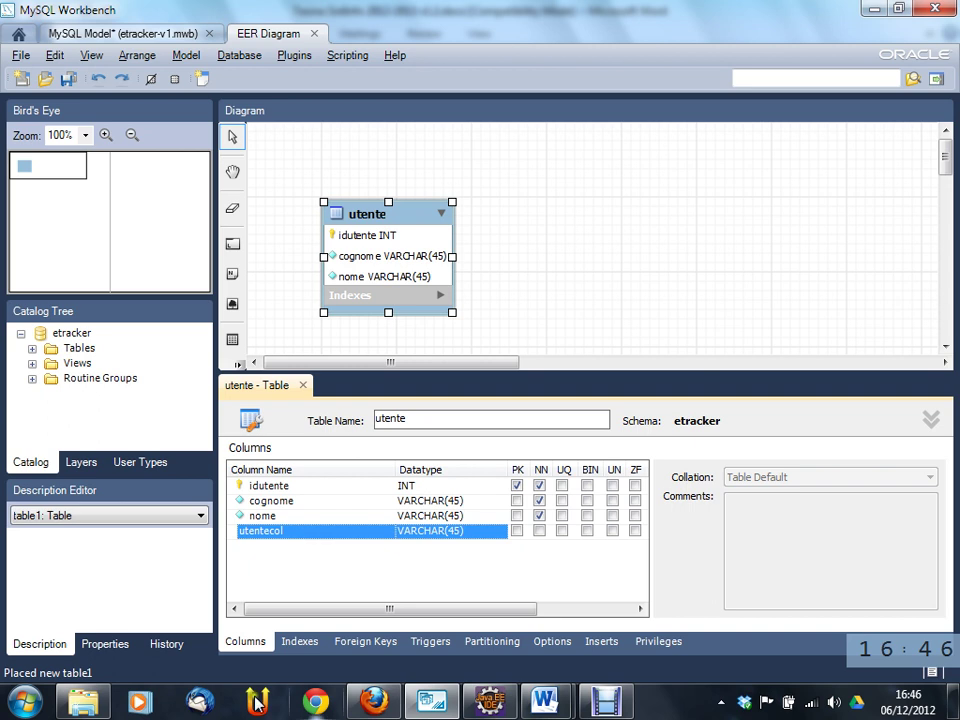
- Bring up the Tesina document in Word and scroll to the Utenti paragraph
{"action": "key", "text": "alt+Tab"}
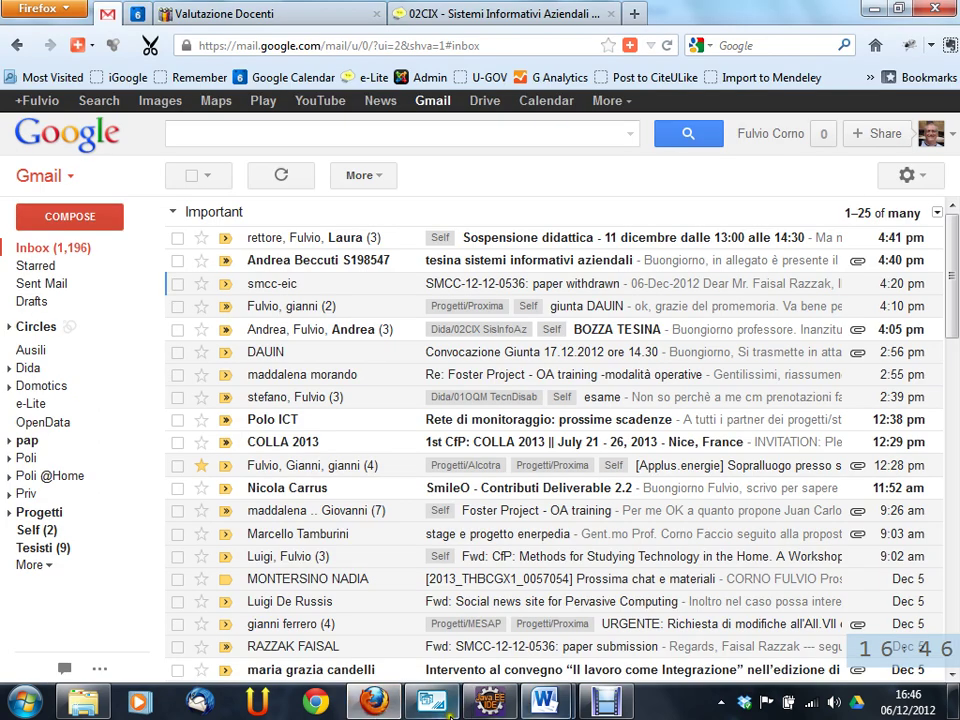
{"action": "mouse_move", "coordinate": [544, 702]}
{"action": "left_click", "coordinate": [484, 611]}
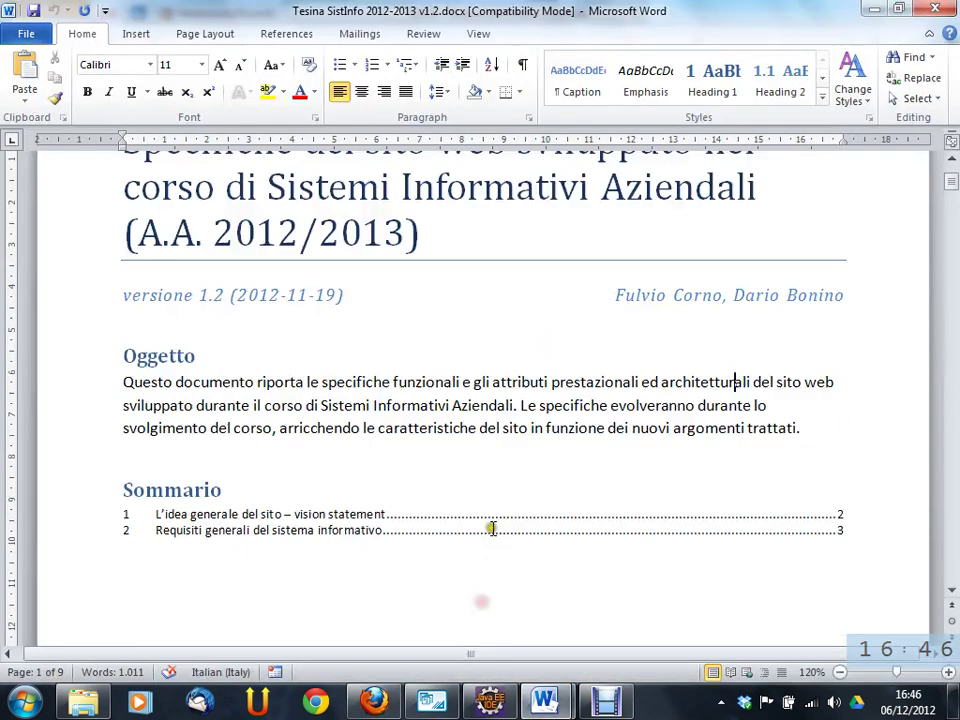
{"action": "scroll", "coordinate": [456, 470], "scroll_direction": "down", "scroll_amount": 10}
{"action": "scroll", "coordinate": [458, 488], "scroll_direction": "down", "scroll_amount": 20}
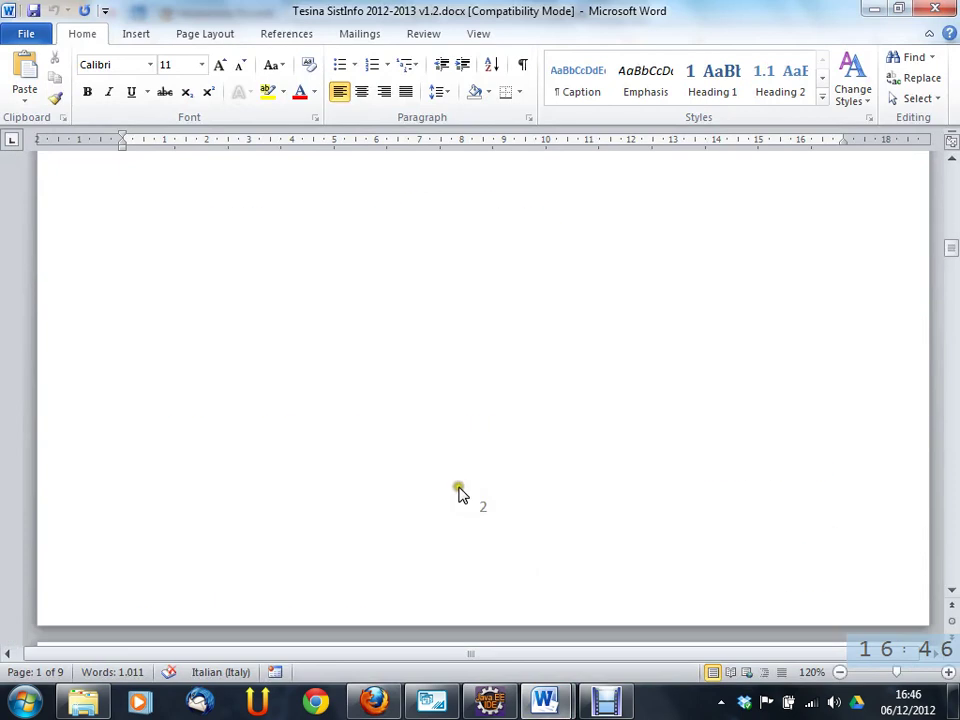
{"action": "left_click_drag", "start_coordinate": [951, 235], "coordinate": [955, 335]}
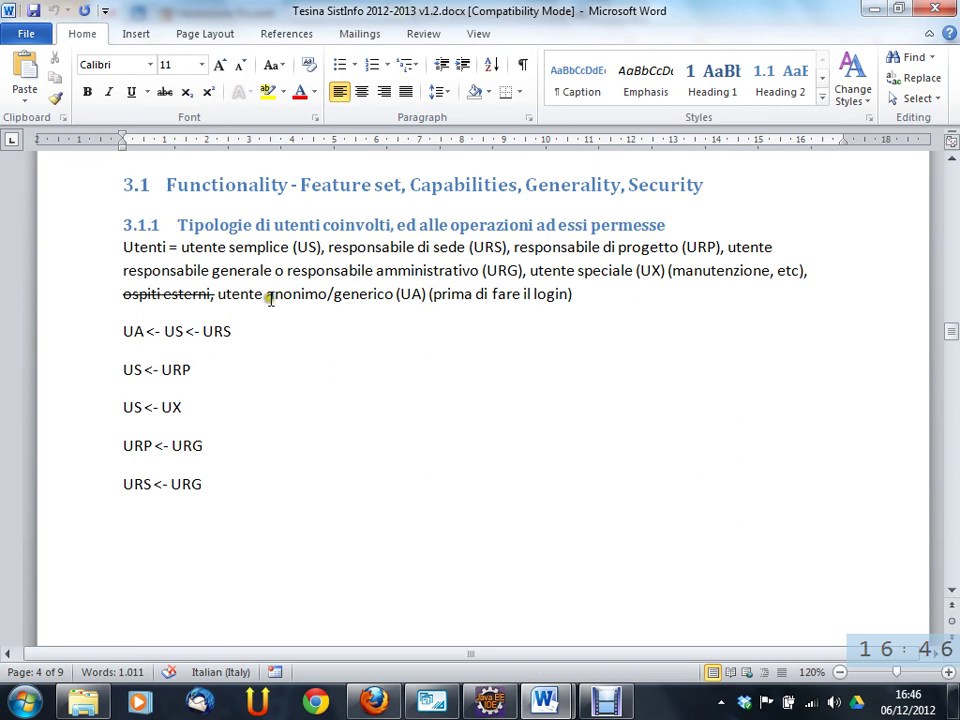
{"action": "left_click_drag", "start_coordinate": [181, 247], "coordinate": [521, 296]}
{"action": "left_click", "coordinate": [619, 298]}
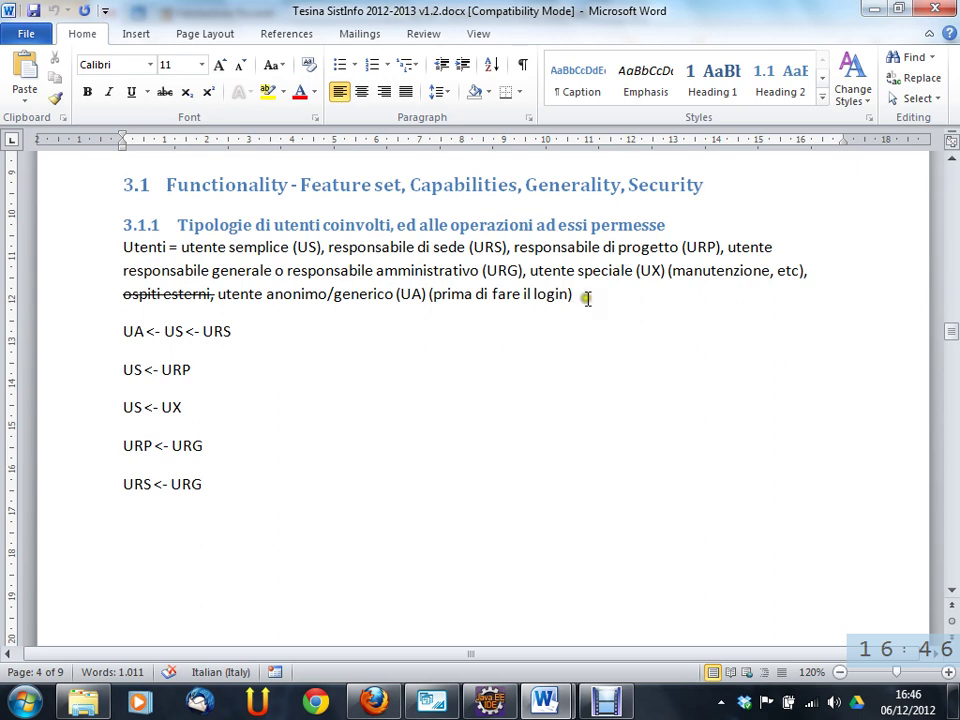
- Highlight the role abbreviations UA, US, URS and URP, then switch windows
{"action": "left_click_drag", "start_coordinate": [218, 296], "coordinate": [430, 300]}
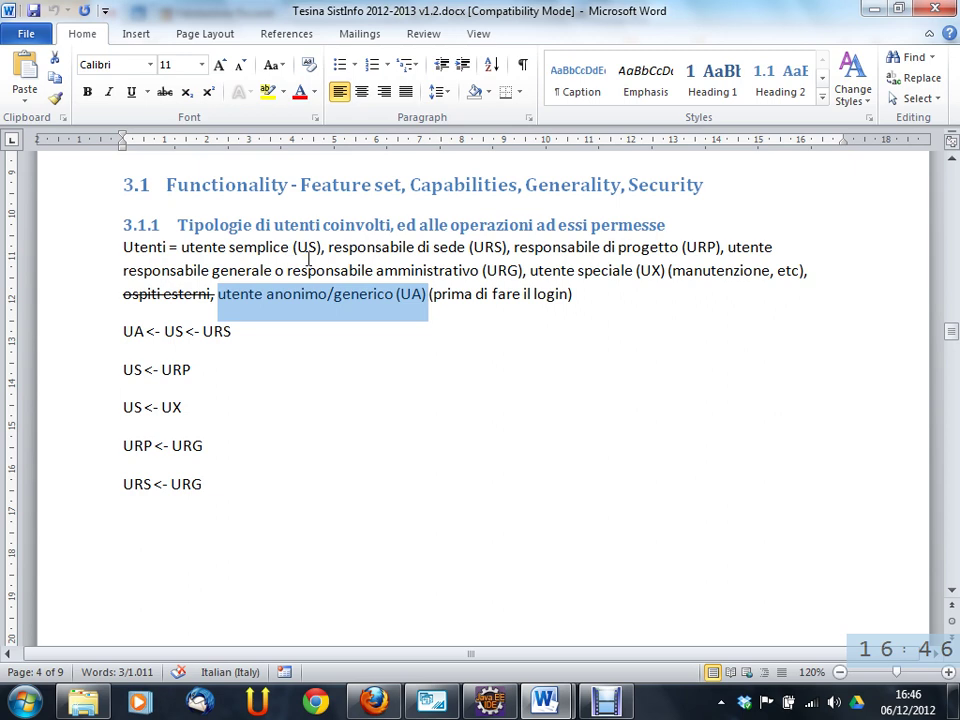
{"action": "double_click", "coordinate": [302, 247]}
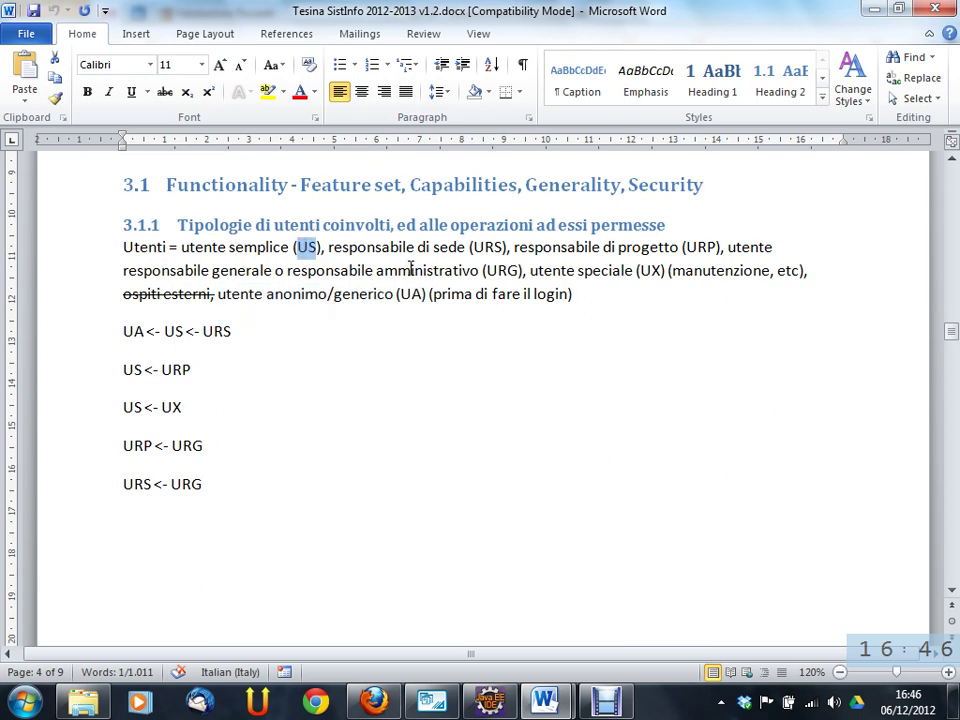
{"action": "double_click", "coordinate": [486, 247]}
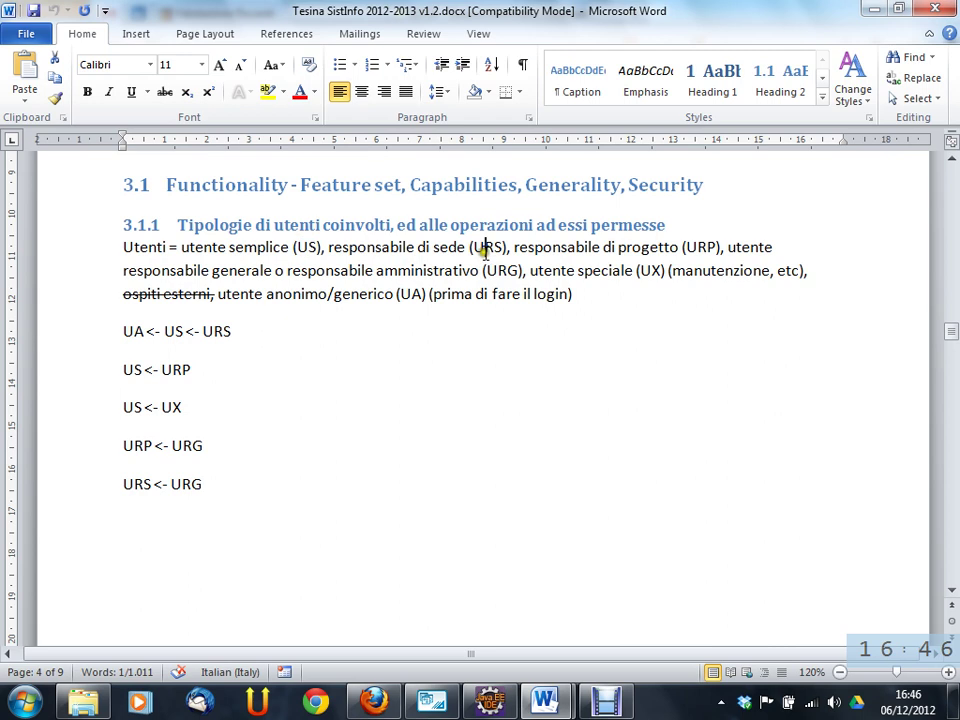
{"action": "double_click", "coordinate": [698, 247]}
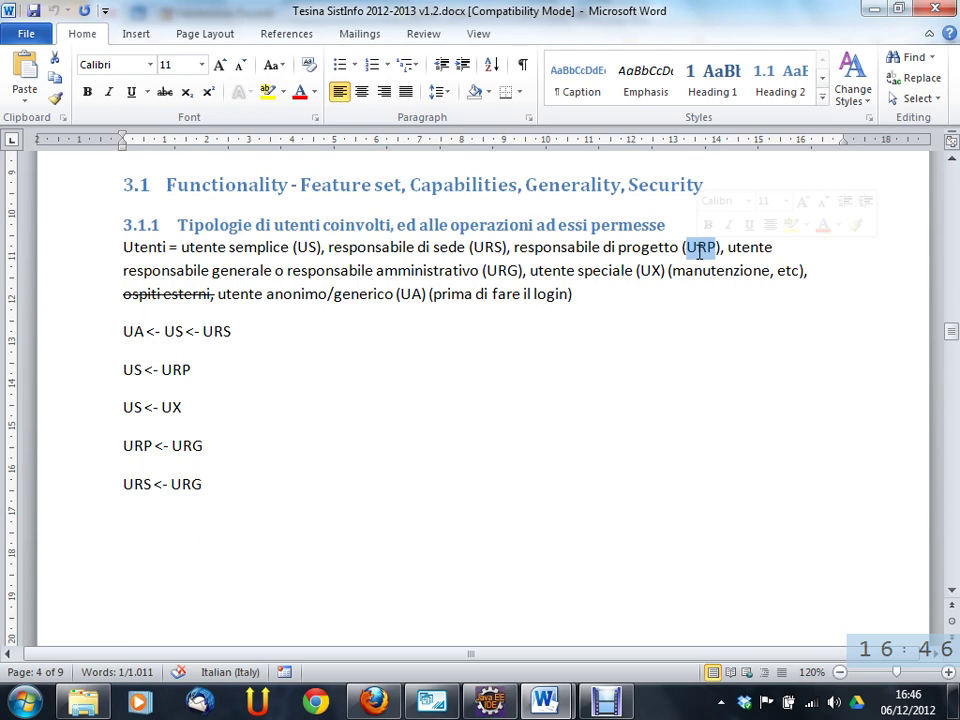
{"action": "key", "text": "alt+Tab"}
{"action": "key", "text": "alt+Tab"}
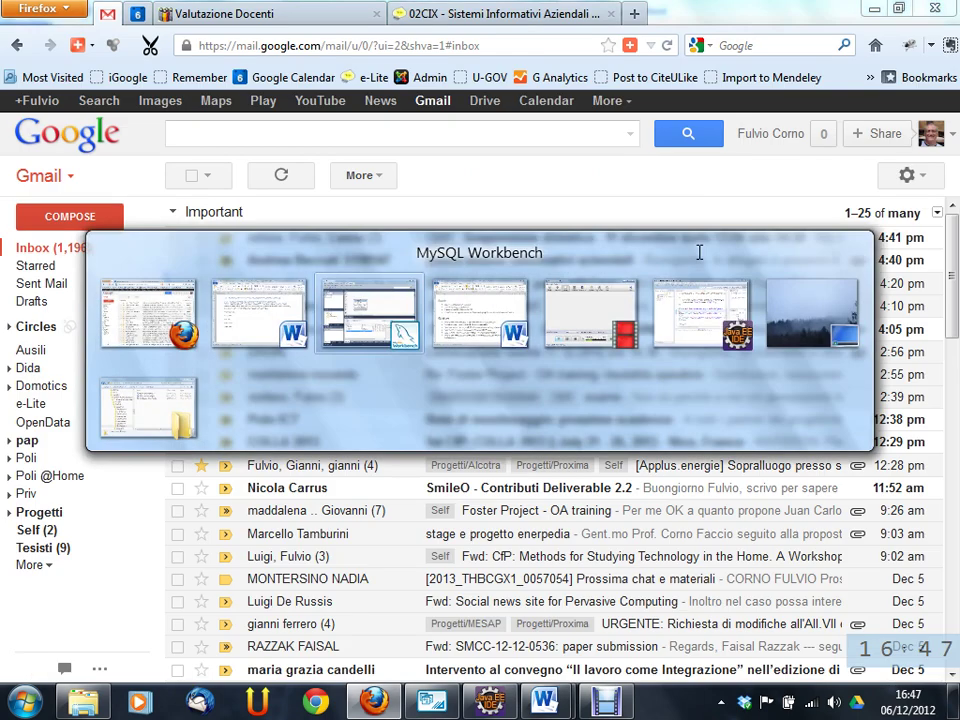
- Look at the utente table in Workbench, then select 'utente speciale (UX)' in Word's Utenti paragraph
{"action": "left_click", "coordinate": [390, 220]}
{"action": "left_click_drag", "start_coordinate": [390, 220], "coordinate": [381, 206]}
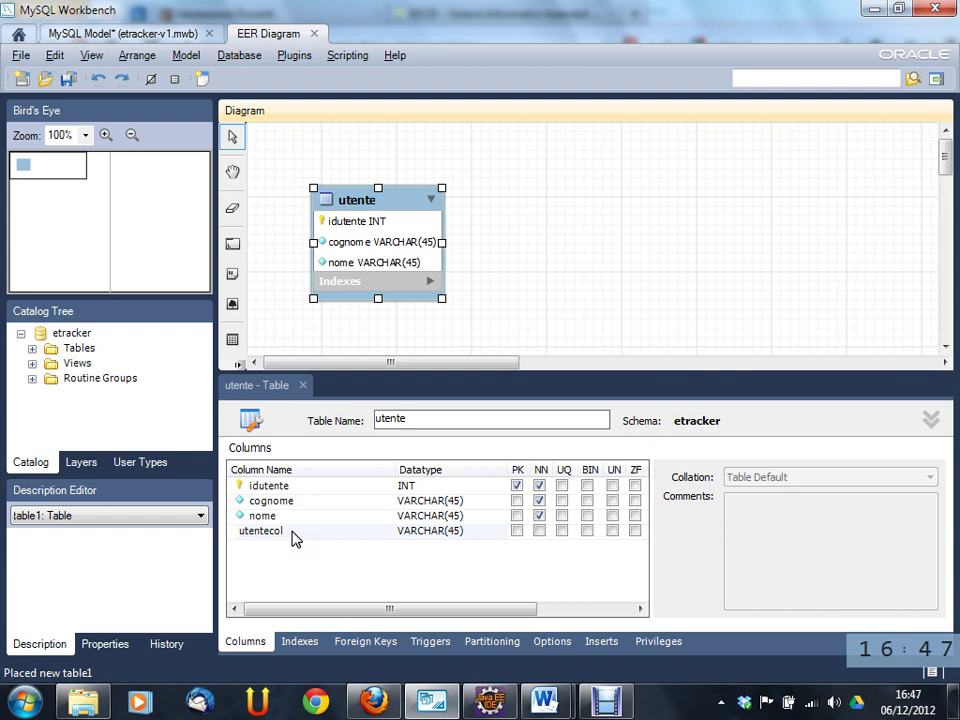
{"action": "key", "text": "alt+Tab"}
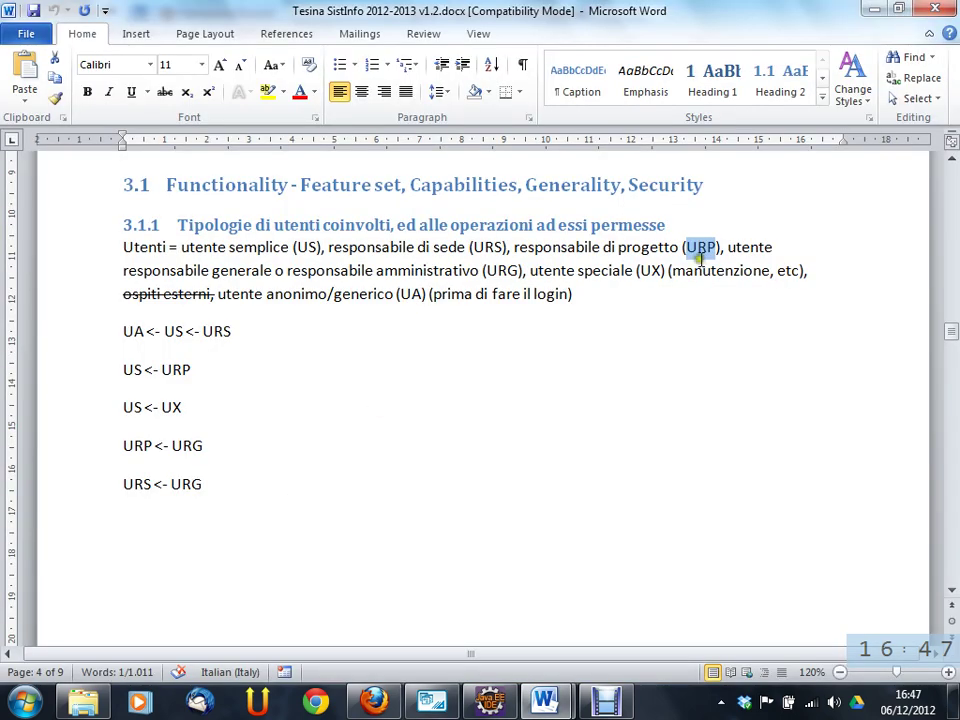
{"action": "mouse_move", "coordinate": [661, 270]}
{"action": "left_mouse_down"}
{"action": "mouse_move", "coordinate": [561, 270]}
{"action": "mouse_move", "coordinate": [671, 270]}
{"action": "mouse_move", "coordinate": [661, 270]}
{"action": "left_mouse_up"}
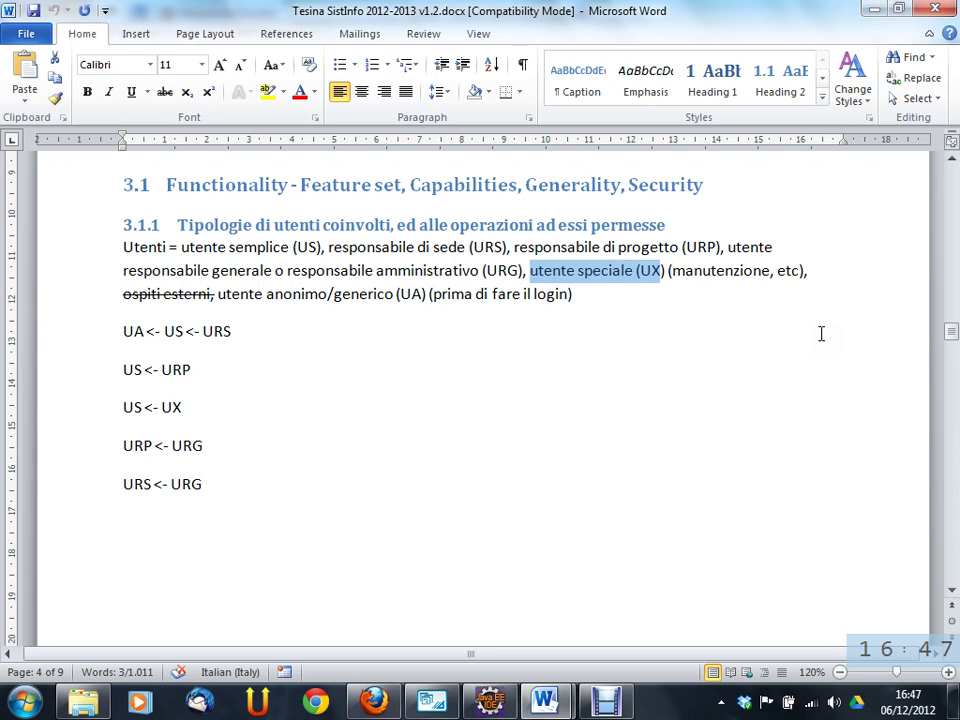
- Rename the utente table's utentecol column to isUX
{"action": "key", "text": "alt+Tab"}
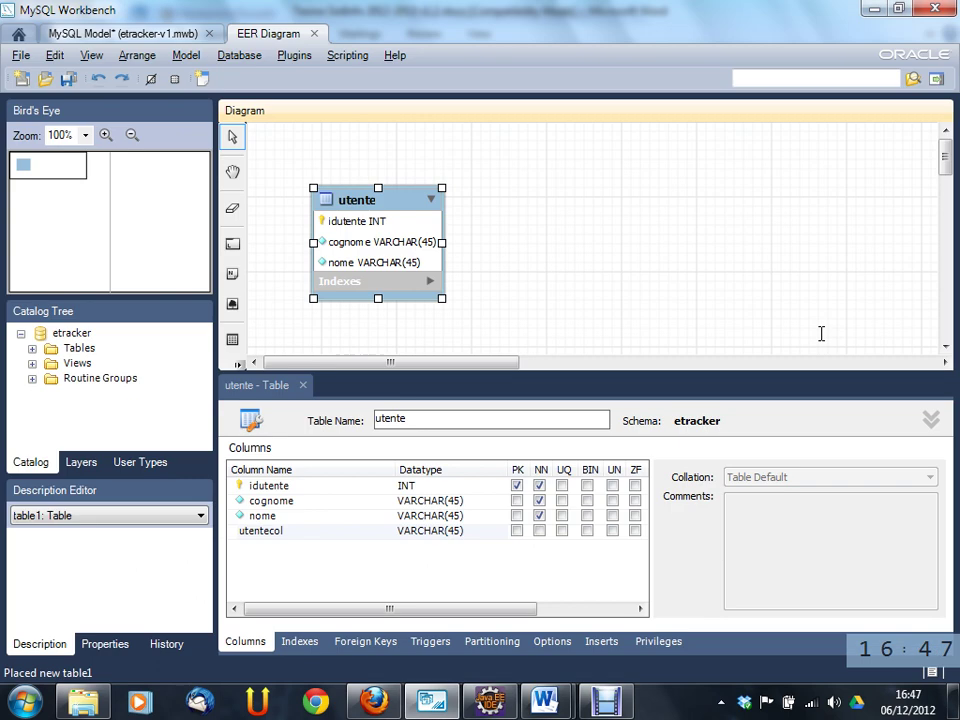
{"action": "left_click_drag", "start_coordinate": [350, 285], "coordinate": [347, 286]}
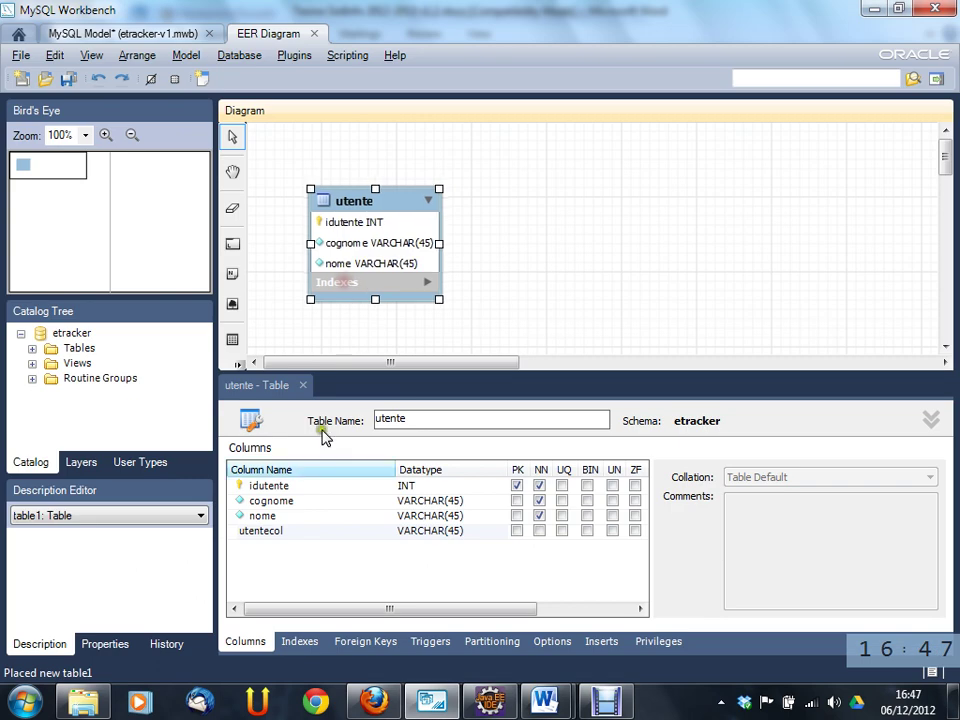
{"action": "left_click", "coordinate": [294, 535]}
{"action": "left_click", "coordinate": [294, 537]}
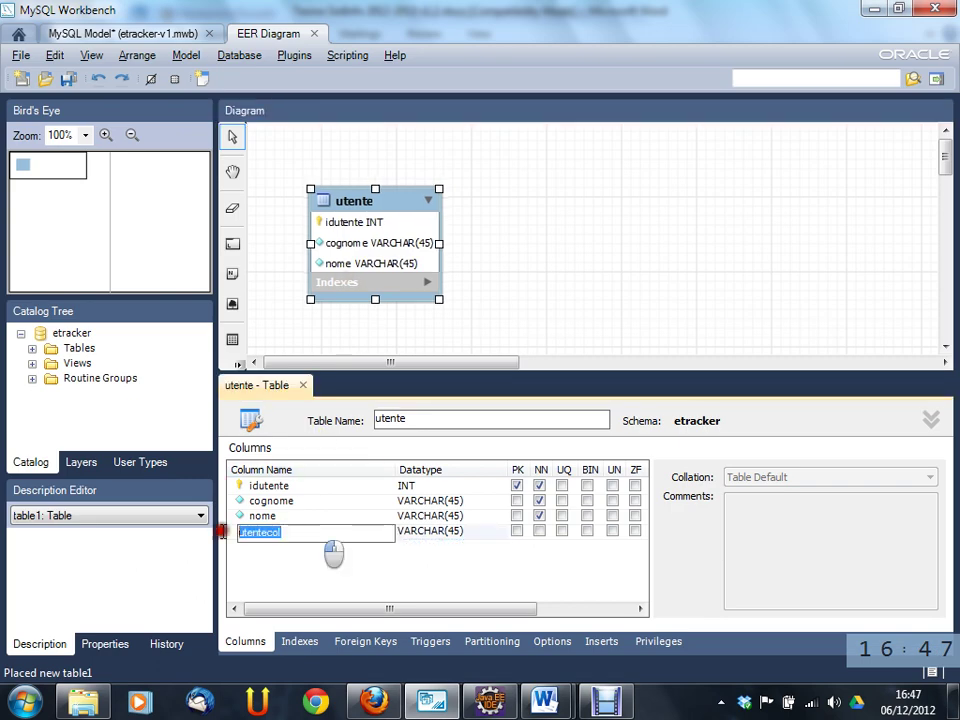
{"action": "type", "text": "is"}
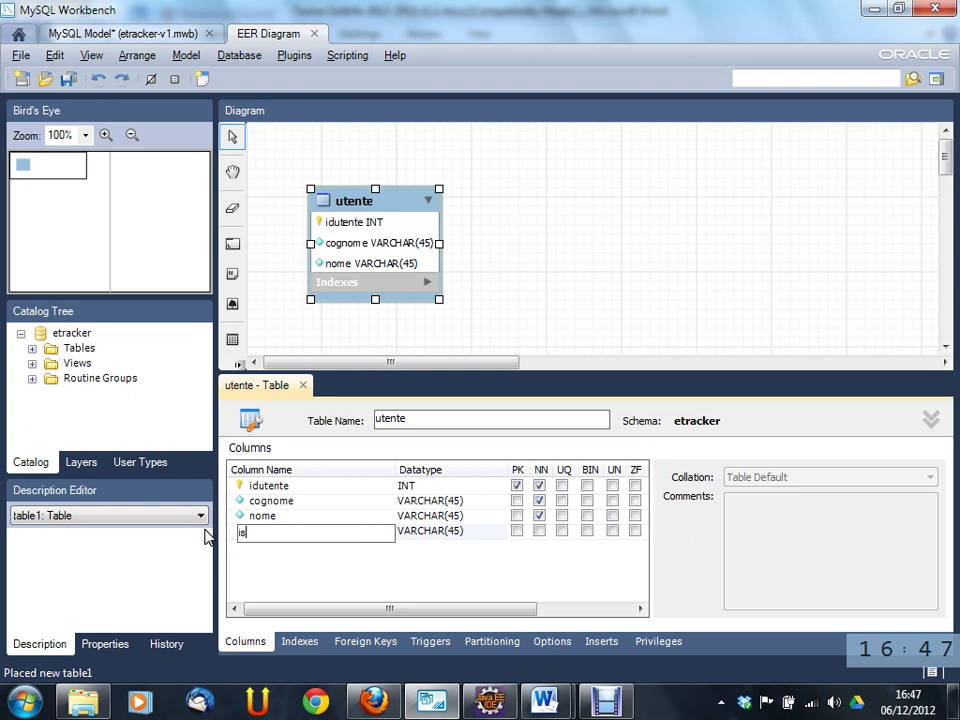
{"action": "type", "text": "UX"}
{"action": "left_click", "coordinate": [455, 537]}
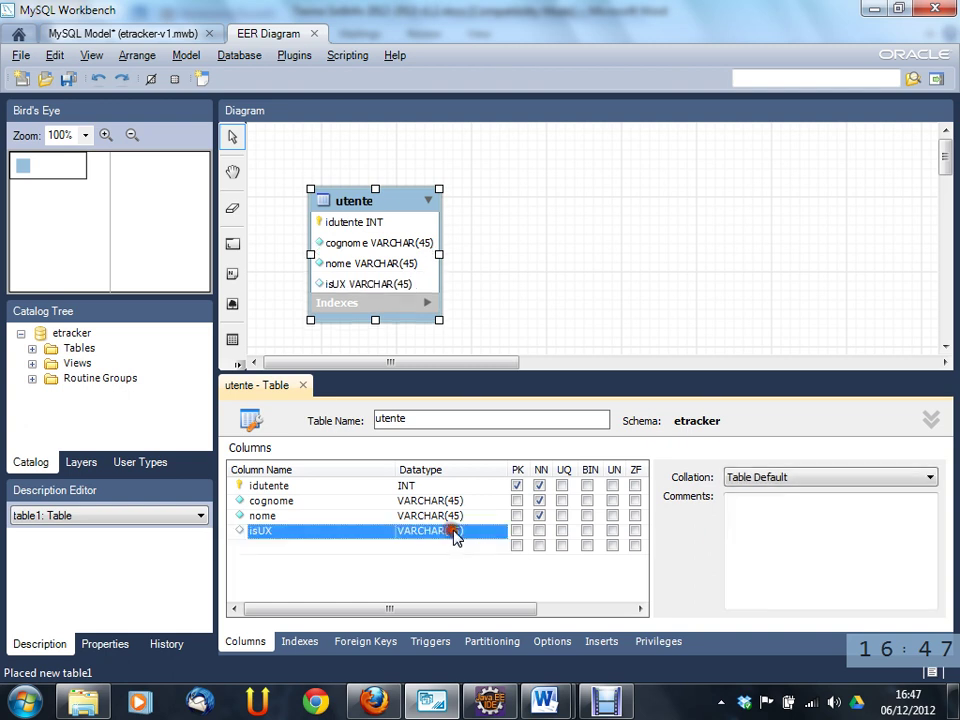
- Comment isUX in Italian: it marks a special user who can always access every sede
{"action": "left_click", "coordinate": [836, 516]}
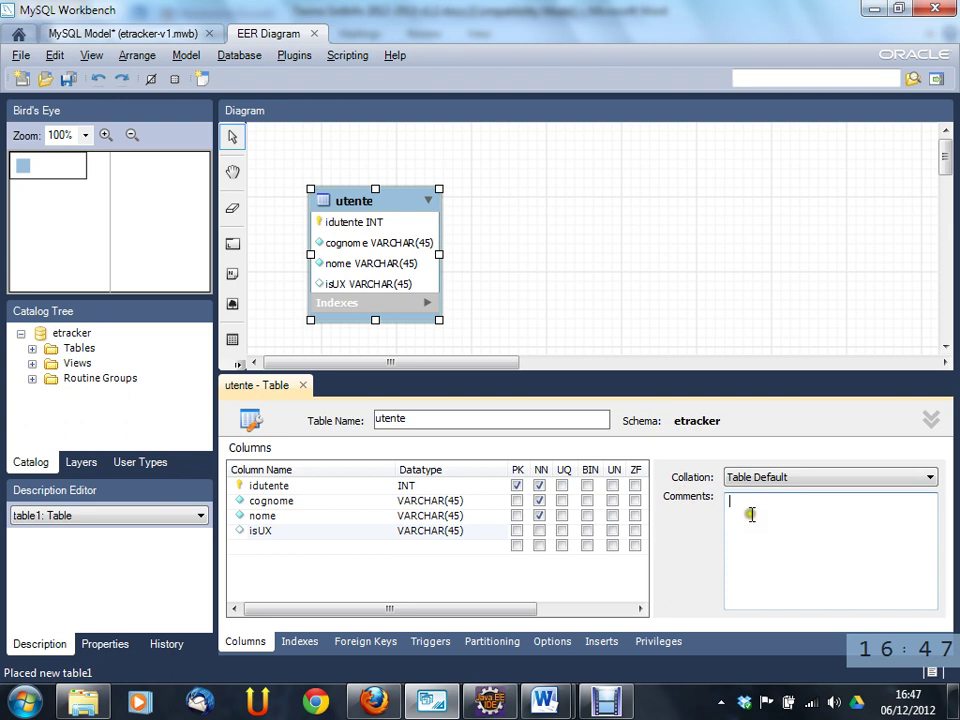
{"action": "type", "text": "indica se l"}
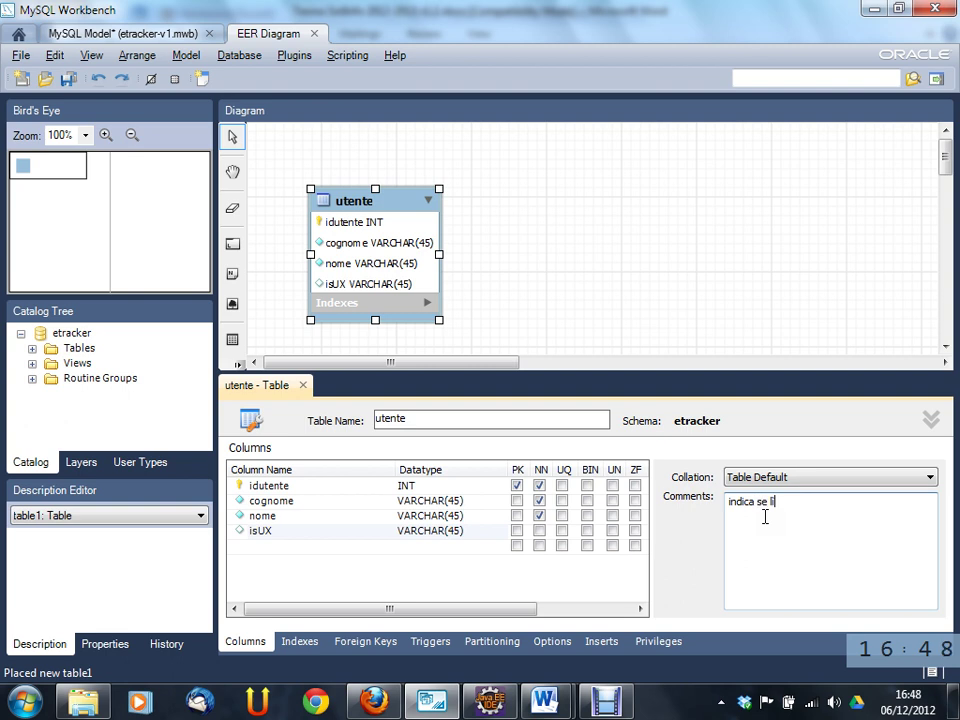
{"action": "type", "text": "'un"}
{"action": "type", "text": "ente è specia"}
{"action": "type", "text": "le, c"}
{"action": "type", "text": "i"}
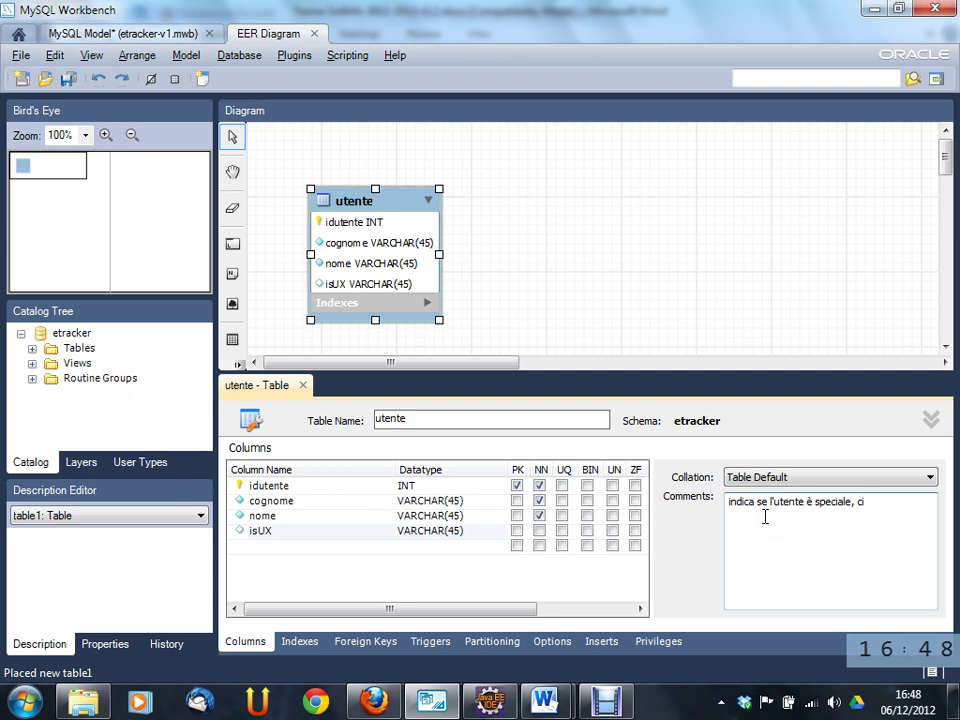
{"action": "type", "text": "p"}
{"action": "key", "text": "BackSpace"}
{"action": "key", "text": "BackSpace"}
{"action": "type", "text": "pe"}
{"action": "key", "text": "BackSpace"}
{"action": "key", "text": "BackSpace"}
{"action": "key", "text": "BackSpace"}
{"action": "type", "text": "ioè può sempre accedere a tut"}
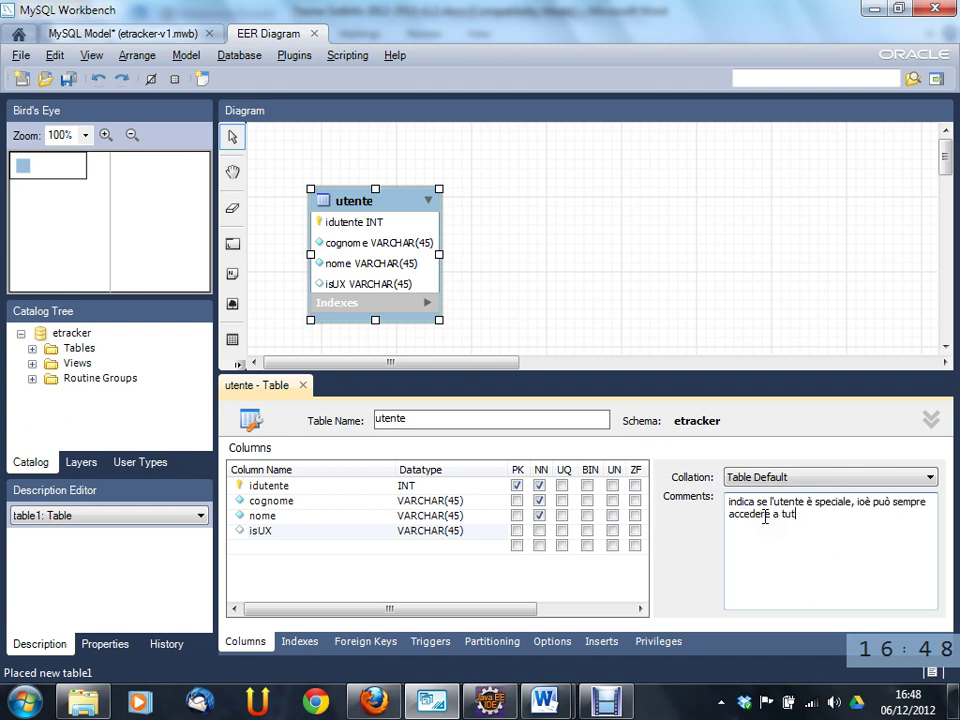
{"action": "type", "text": "te le sedi"}
{"action": "type", "text": "c"}
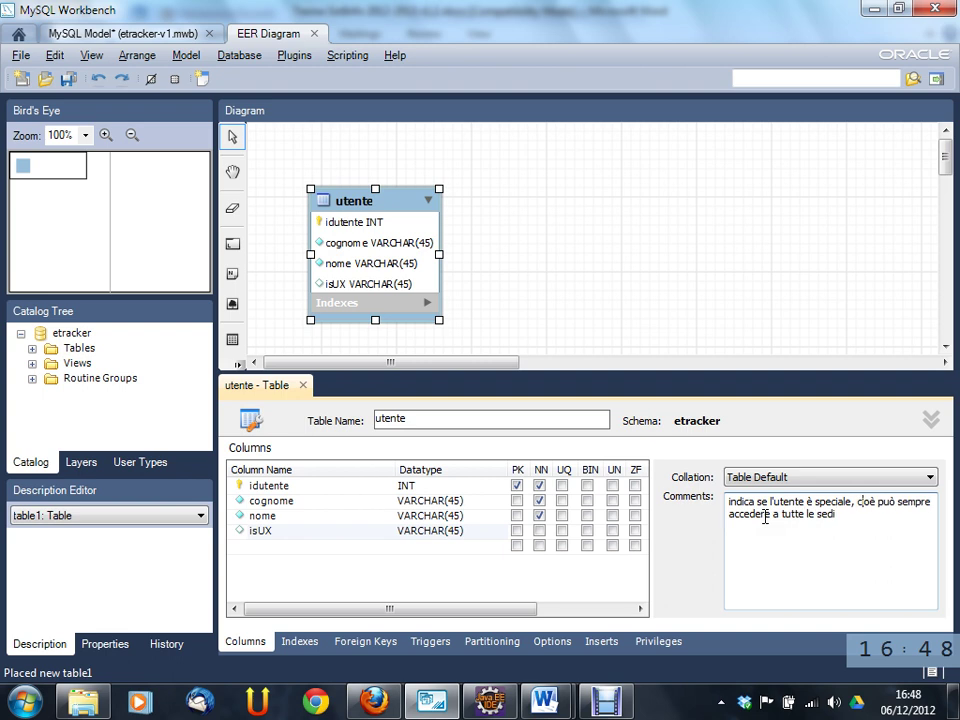
{"action": "key", "text": "ctrl+End"}
- Change isUX's datatype to BOOL and mark it NOT NULL
{"action": "left_click", "coordinate": [490, 531]}
{"action": "left_click", "coordinate": [499, 533]}
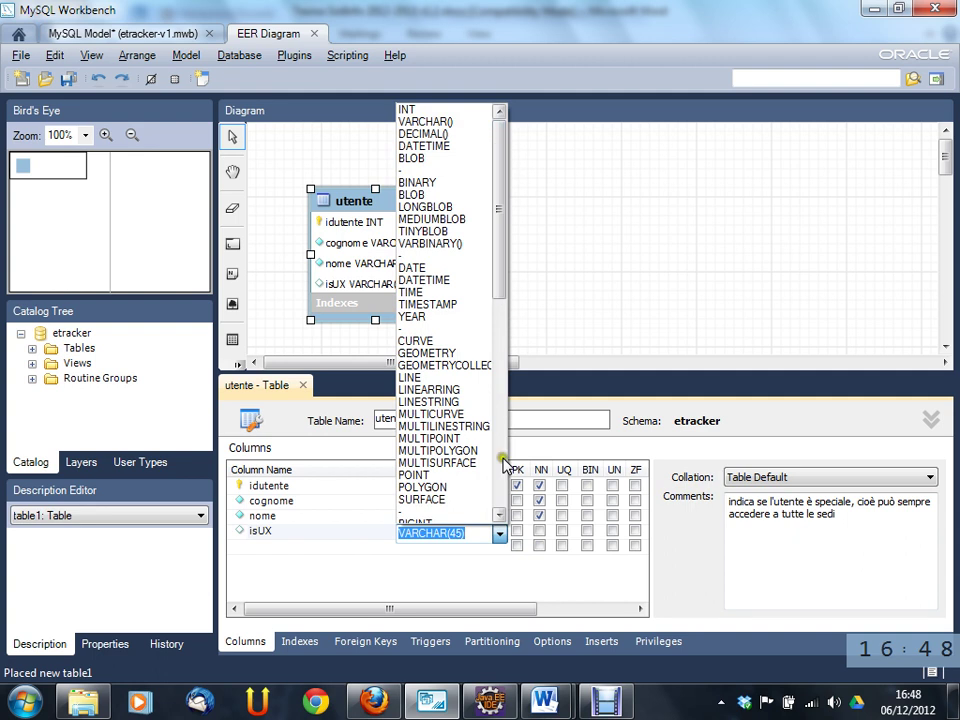
{"action": "left_click_drag", "start_coordinate": [502, 258], "coordinate": [525, 472]}
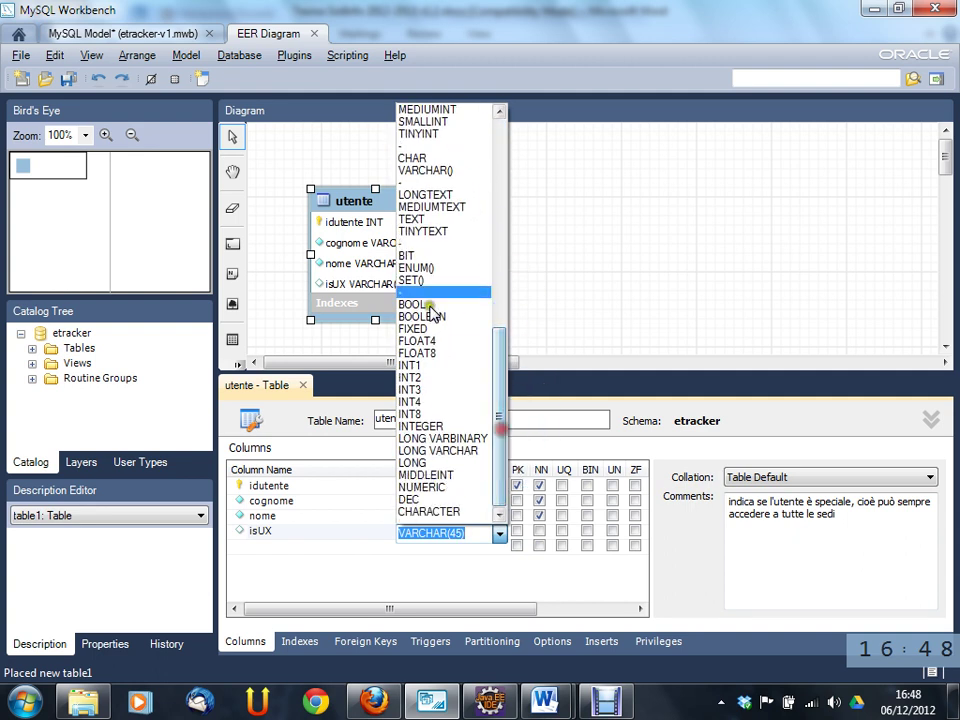
{"action": "left_click", "coordinate": [420, 304]}
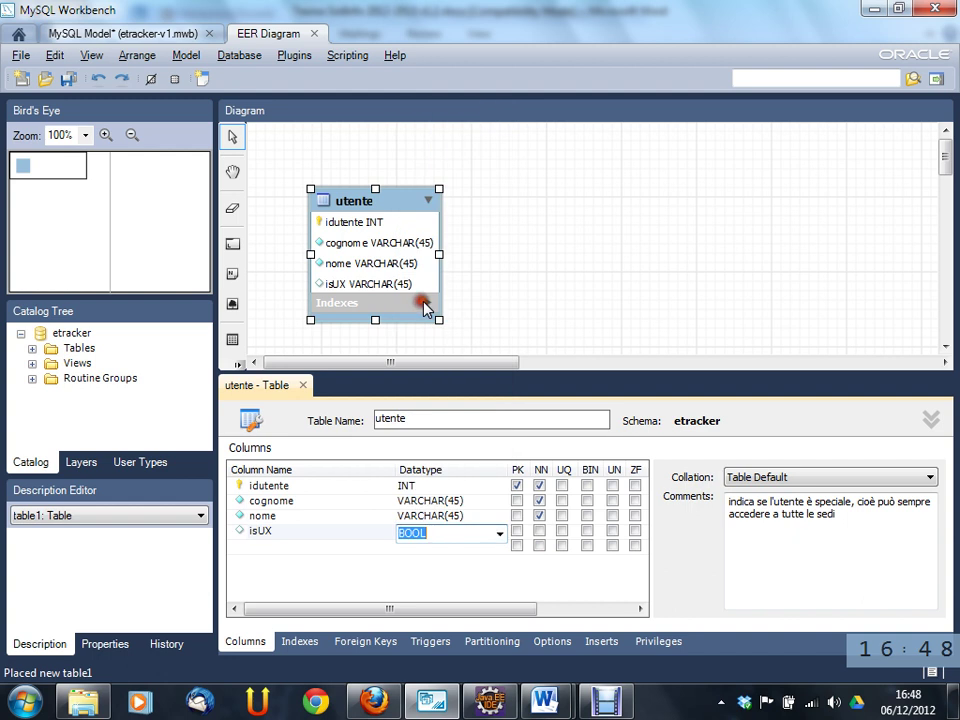
{"action": "left_click", "coordinate": [320, 547]}
{"action": "left_click", "coordinate": [541, 531]}
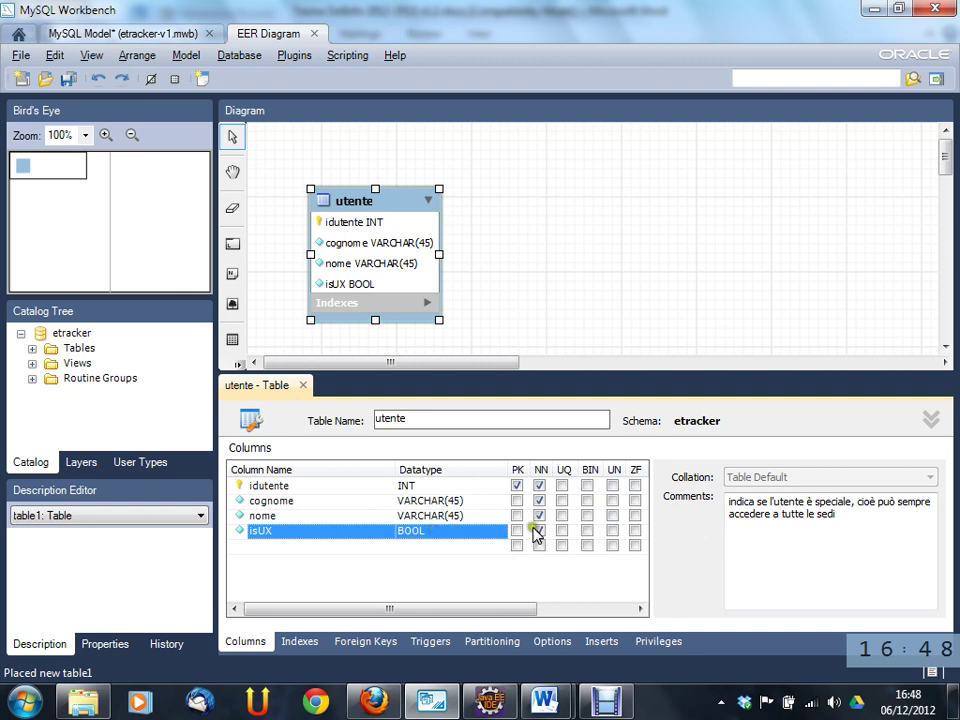
{"action": "left_click_drag", "start_coordinate": [510, 609], "coordinate": [474, 607]}
- Move the utente table up-left on the diagram and minimize Workbench to show Word
{"action": "left_click", "coordinate": [336, 545]}
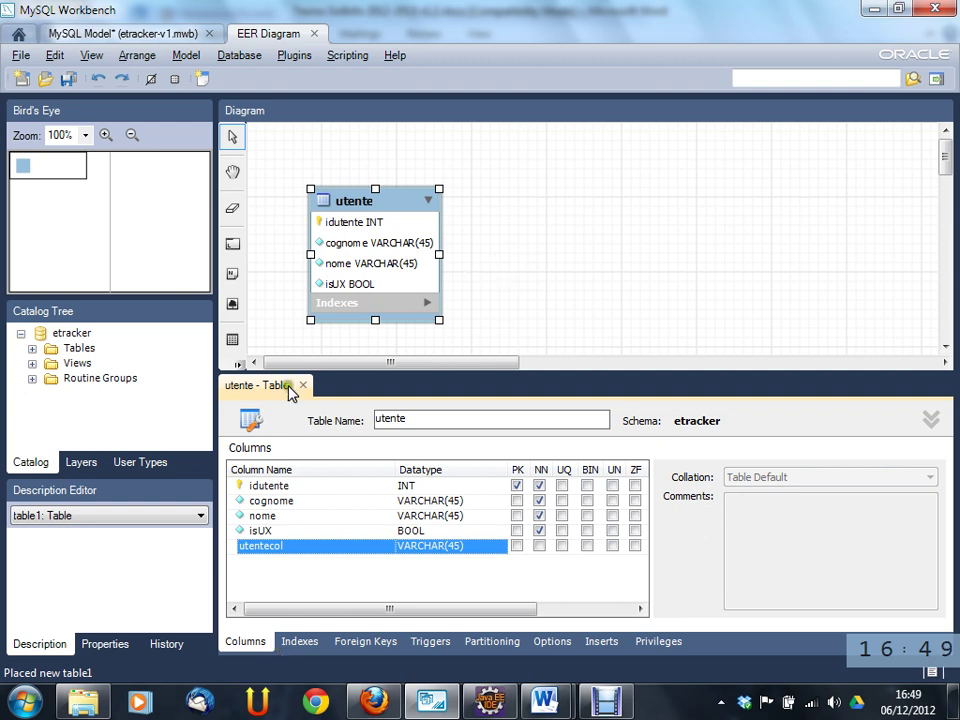
{"action": "left_click_drag", "start_coordinate": [359, 206], "coordinate": [352, 178]}
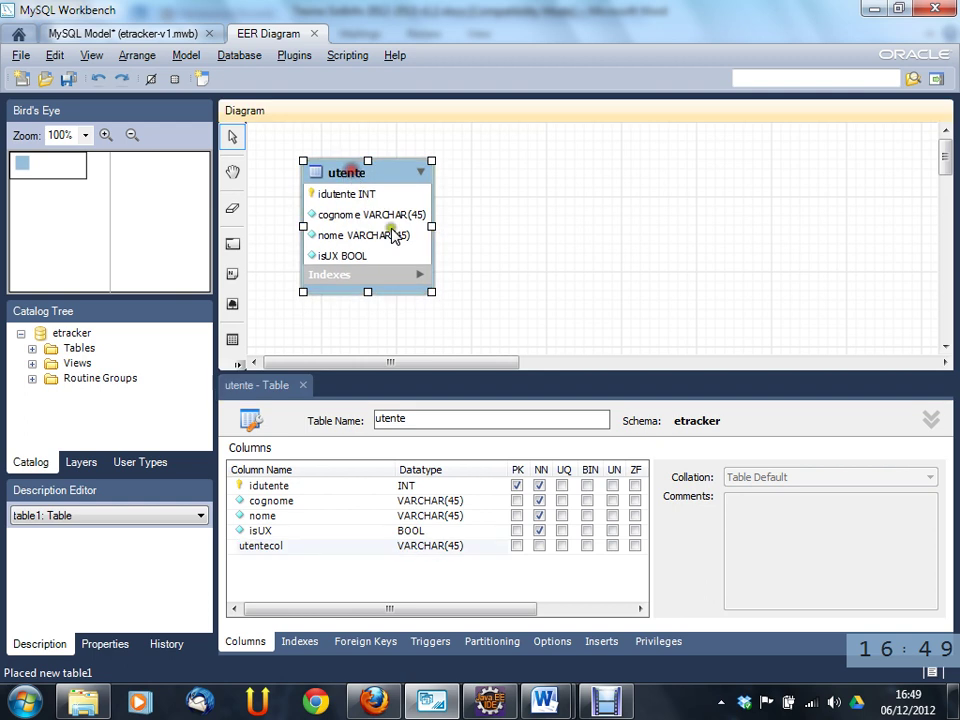
{"action": "left_click", "coordinate": [395, 325]}
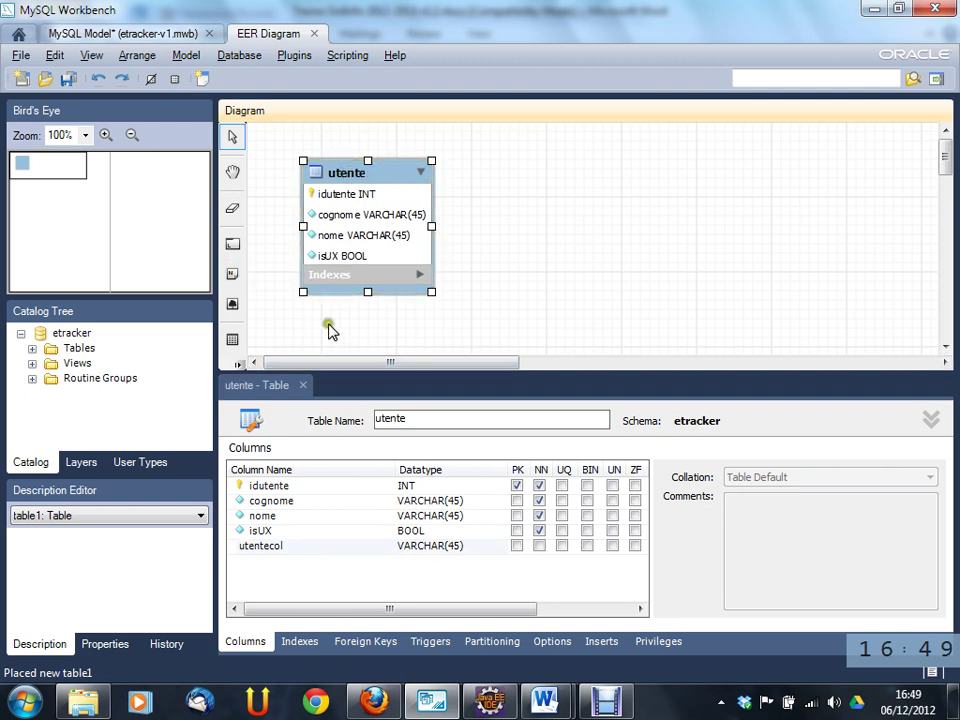
{"action": "left_click", "coordinate": [419, 703]}
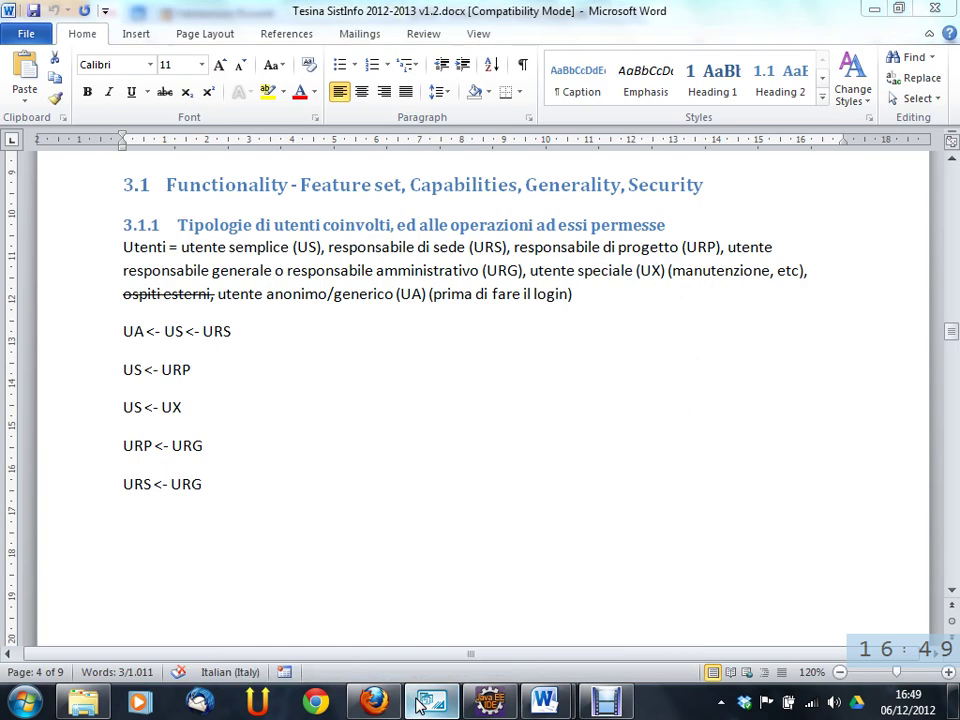
- Switch among the open Word documents to bring up the exercise notes
{"action": "left_click", "coordinate": [419, 703]}
{"action": "left_click", "coordinate": [419, 703]}
{"action": "left_click", "coordinate": [419, 703]}
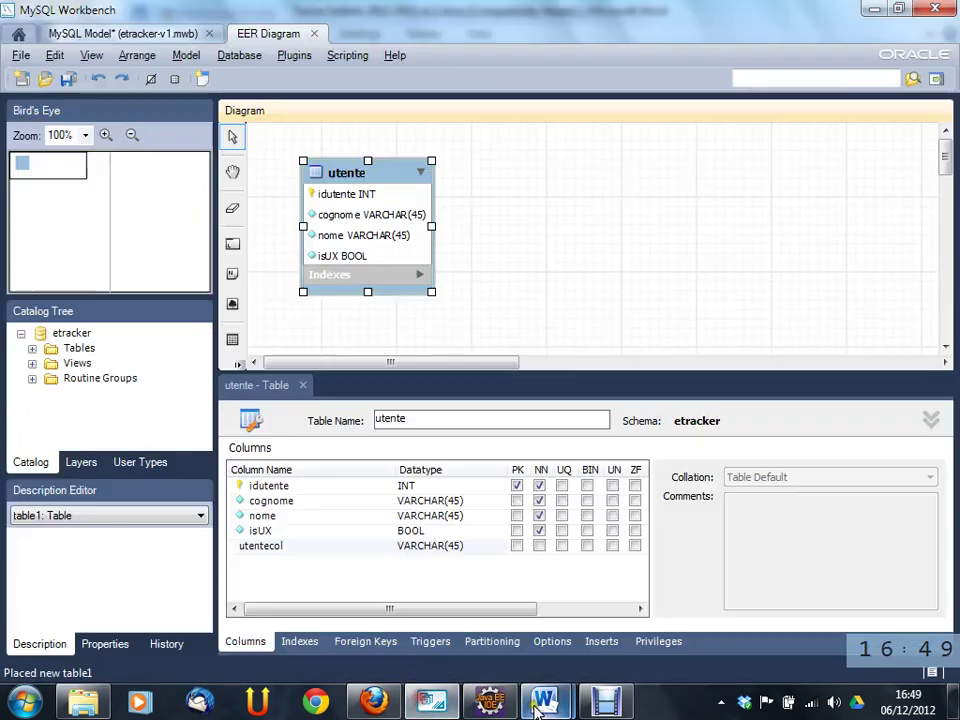
{"action": "mouse_move", "coordinate": [543, 702]}
{"action": "left_click", "coordinate": [612, 635]}
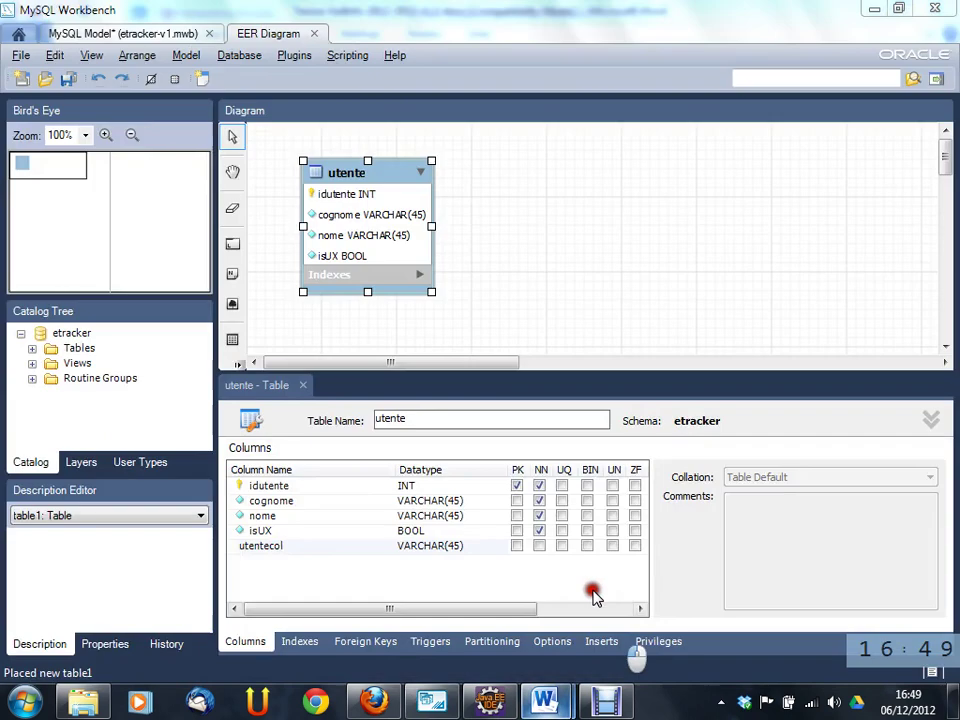
{"action": "left_click", "coordinate": [466, 630]}
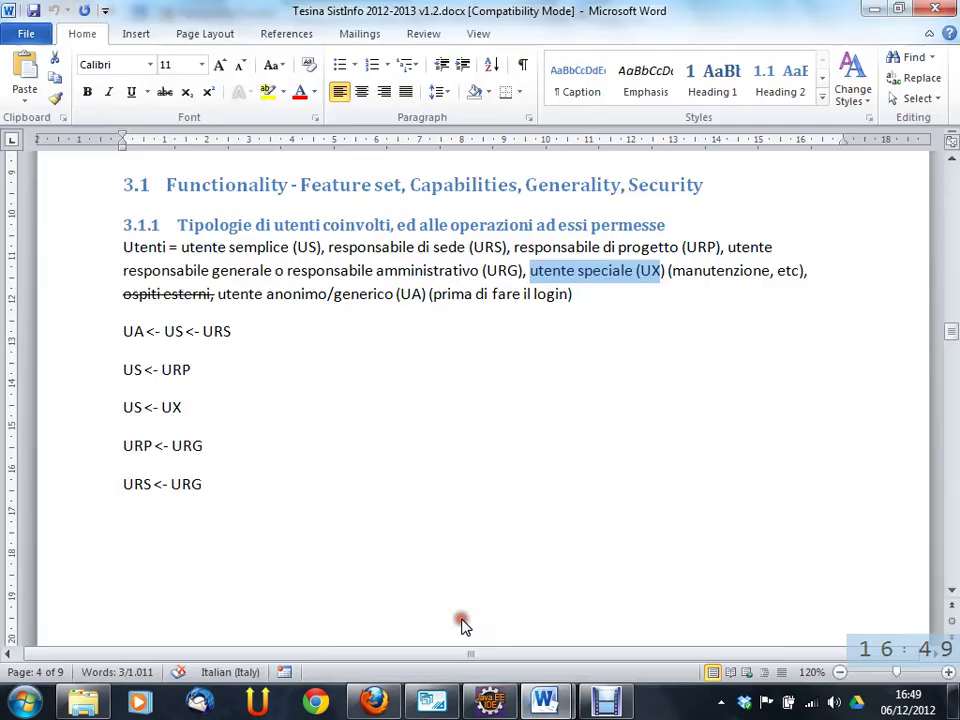
{"action": "left_click", "coordinate": [594, 626]}
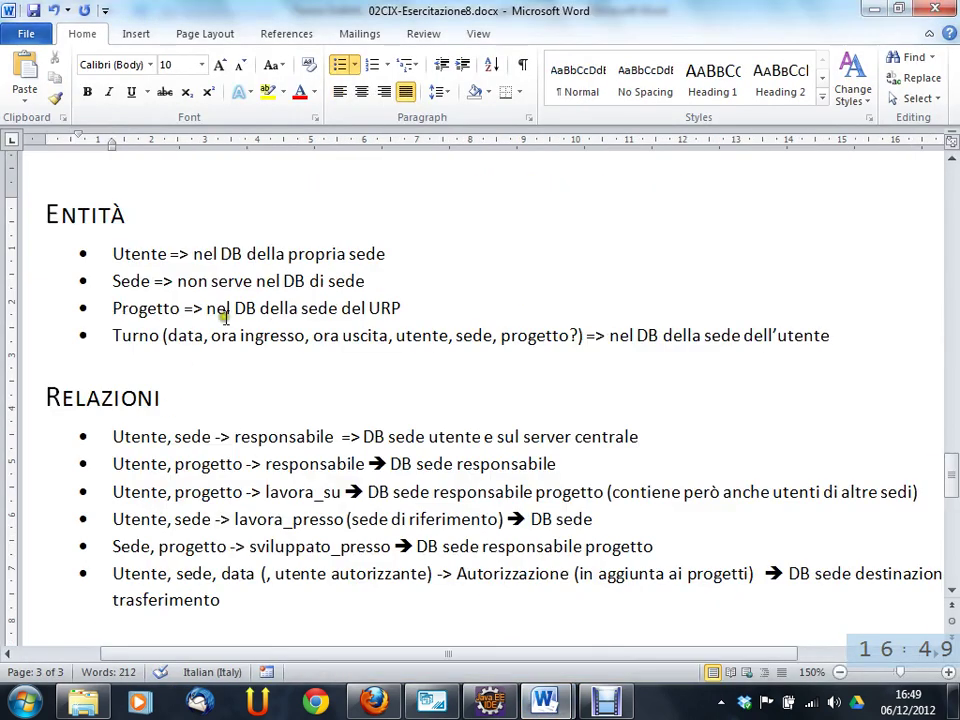
- Select the Progetto line in the Entità list, then return to the etracker diagram
{"action": "left_click_drag", "start_coordinate": [113, 308], "coordinate": [395, 312]}
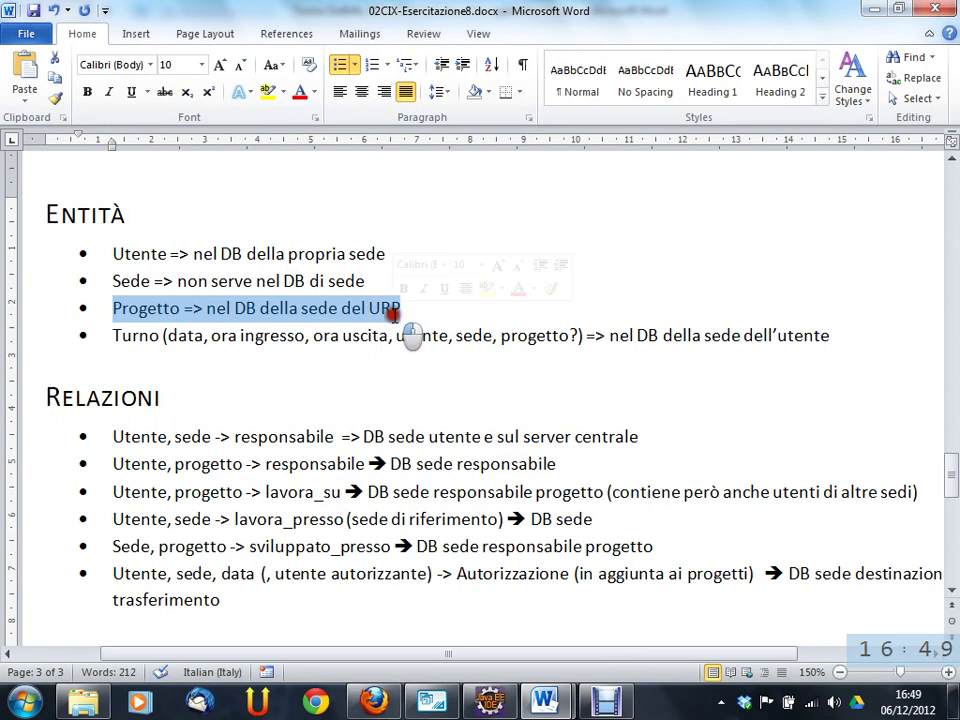
{"action": "left_click_drag", "start_coordinate": [223, 281], "coordinate": [203, 278]}
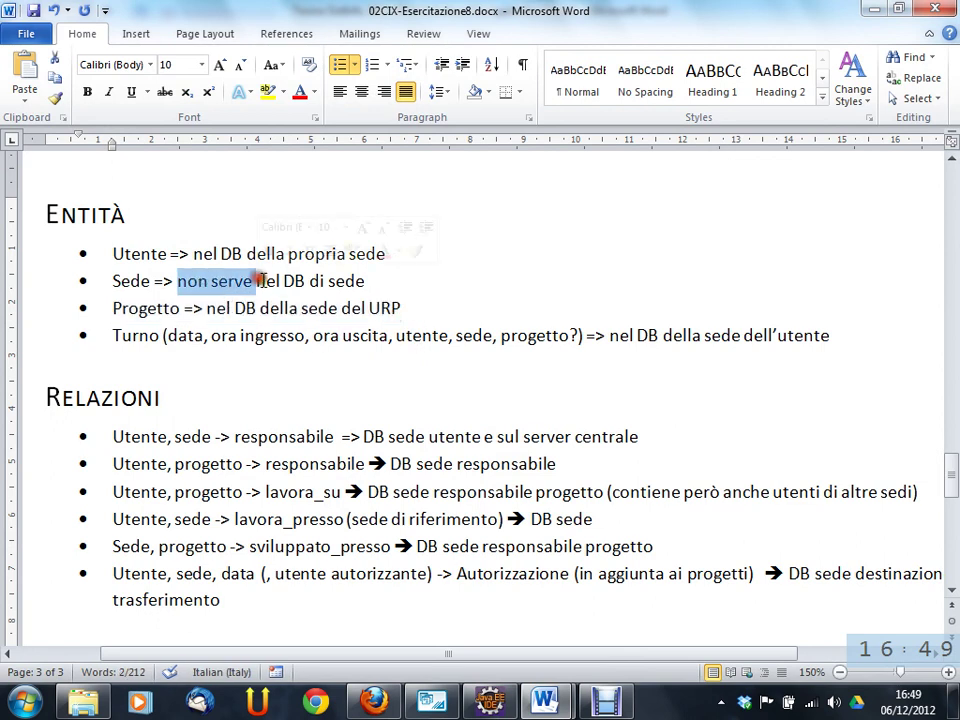
{"action": "triple_click", "coordinate": [161, 306]}
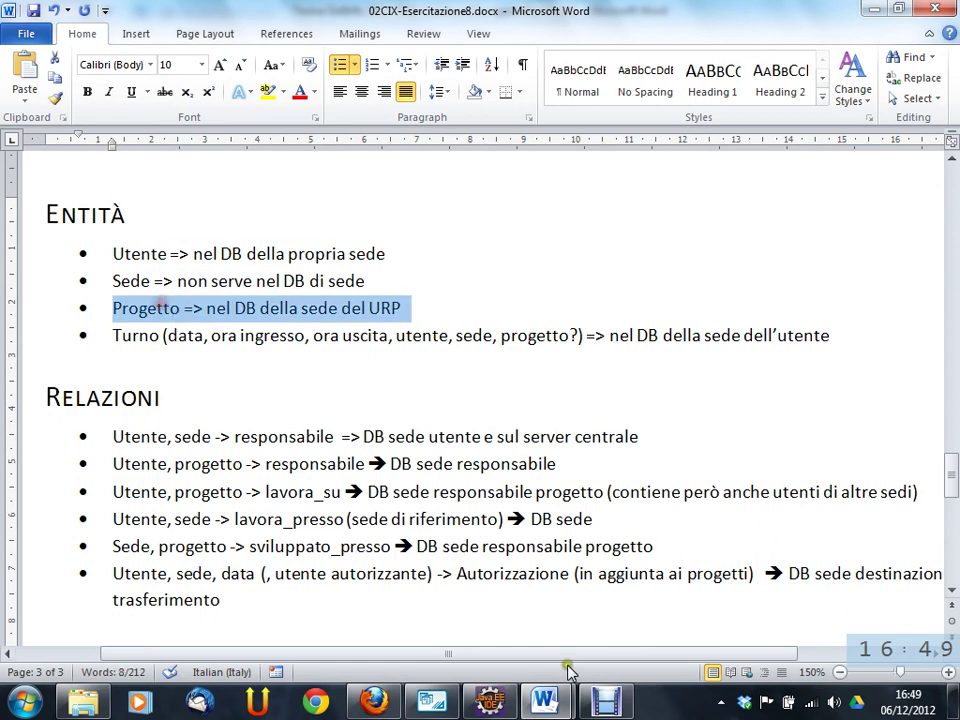
{"action": "left_click", "coordinate": [443, 704]}
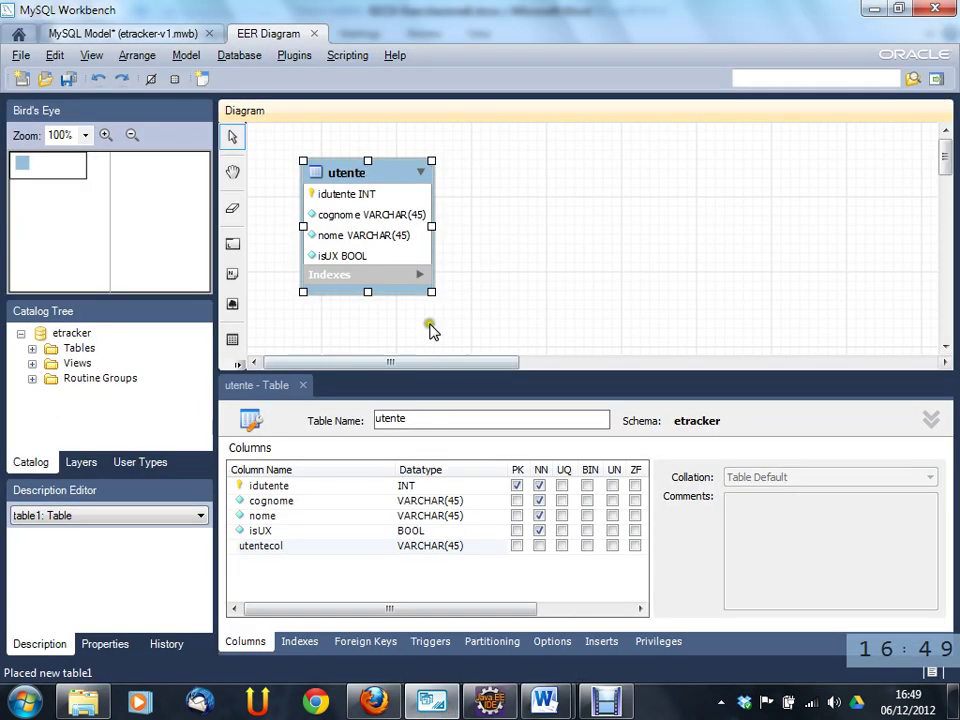
{"action": "left_click", "coordinate": [514, 210]}
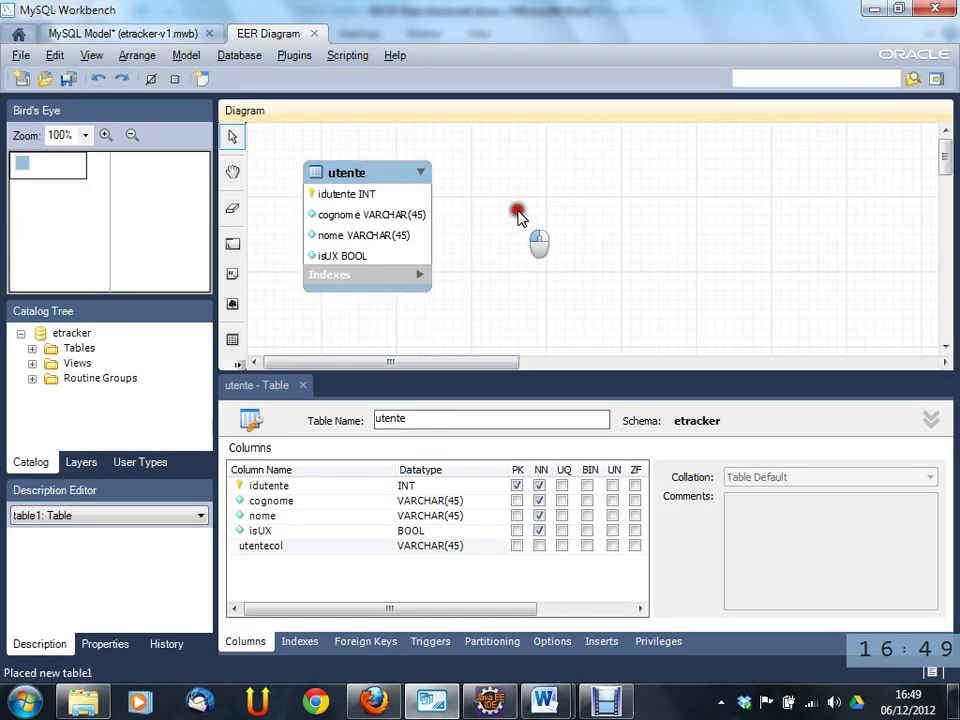
- Place a new table right of utente and rename table1 to progetto
{"action": "left_click", "coordinate": [561, 373]}
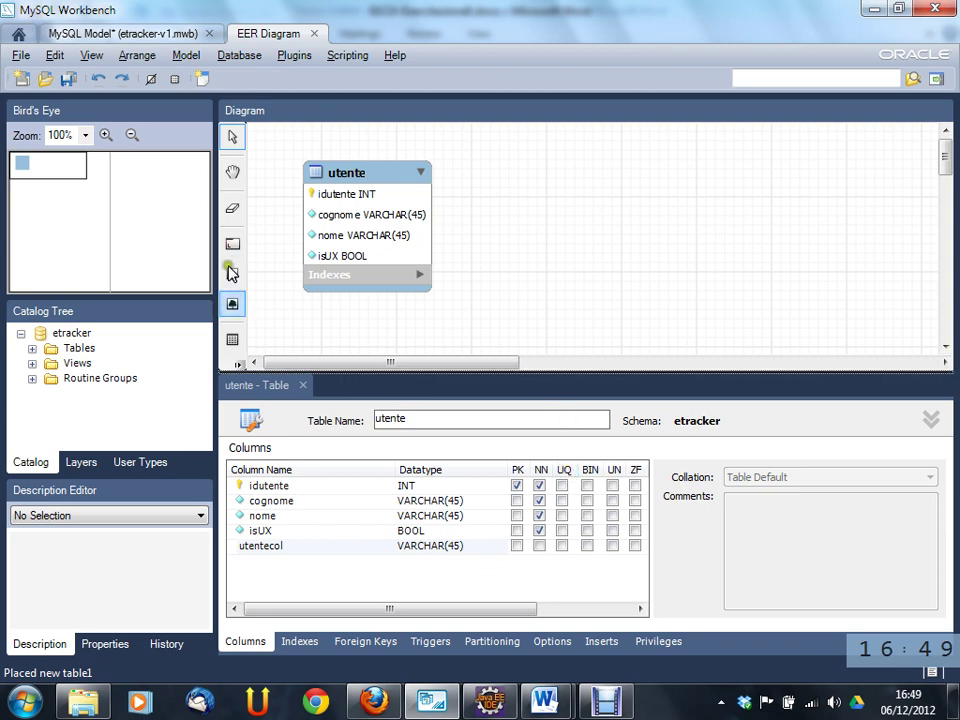
{"action": "left_click", "coordinate": [232, 339]}
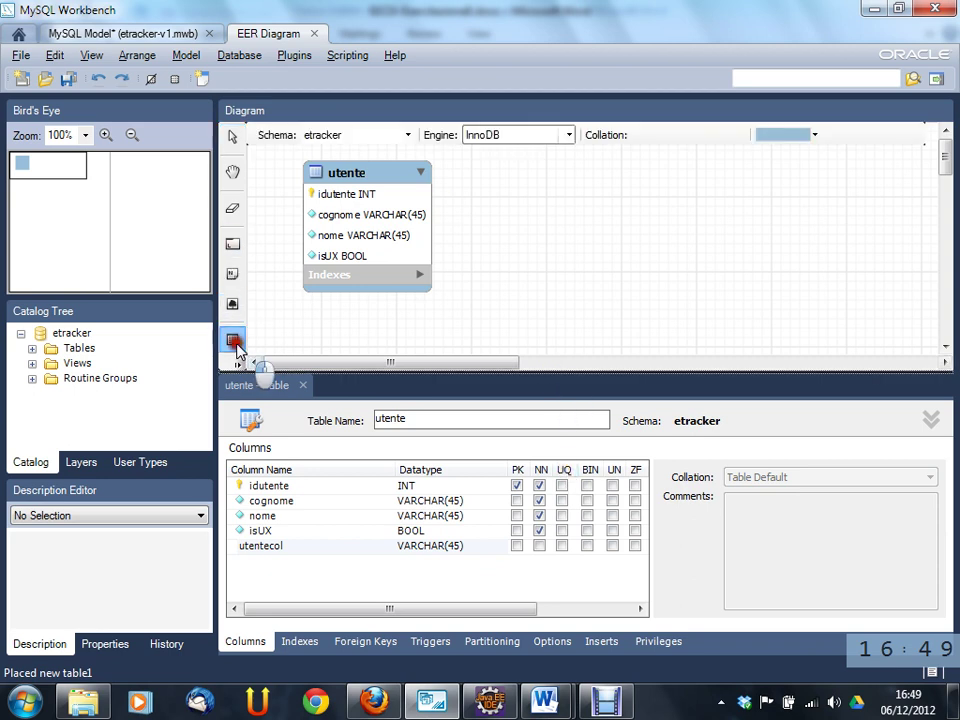
{"action": "left_click", "coordinate": [527, 167]}
{"action": "double_click", "coordinate": [572, 180]}
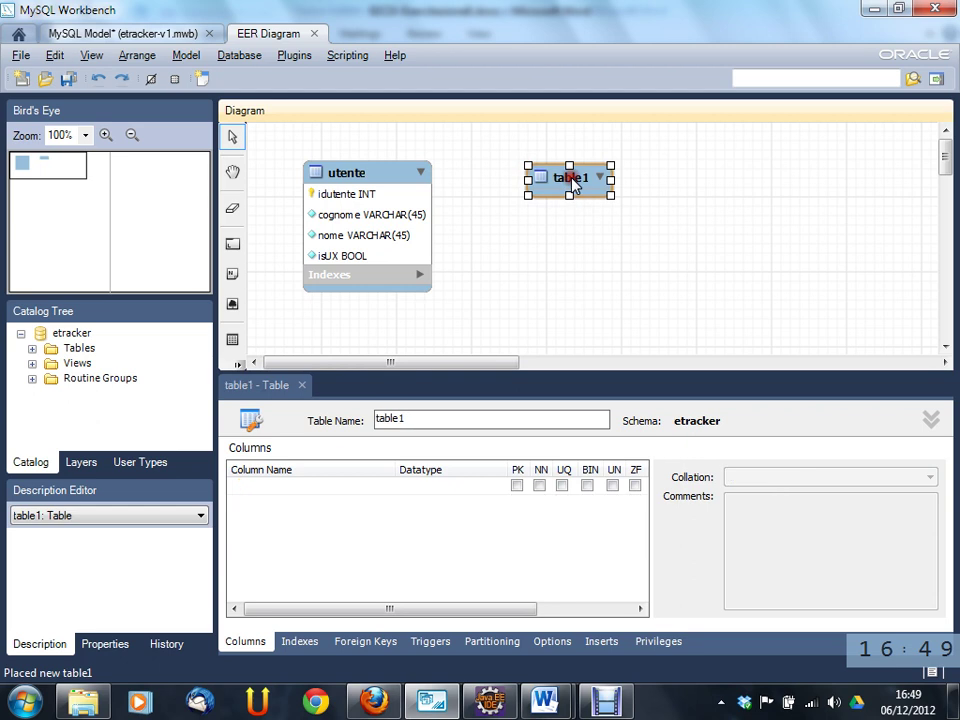
{"action": "left_click", "coordinate": [428, 408]}
{"action": "double_click", "coordinate": [428, 408]}
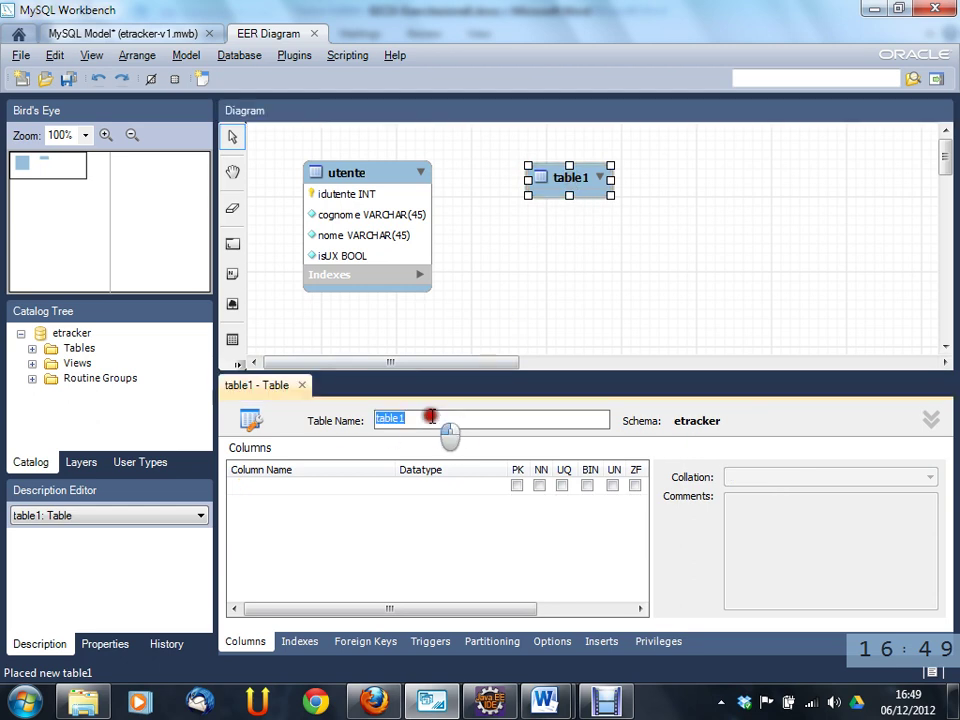
{"action": "type", "text": "progetto"}
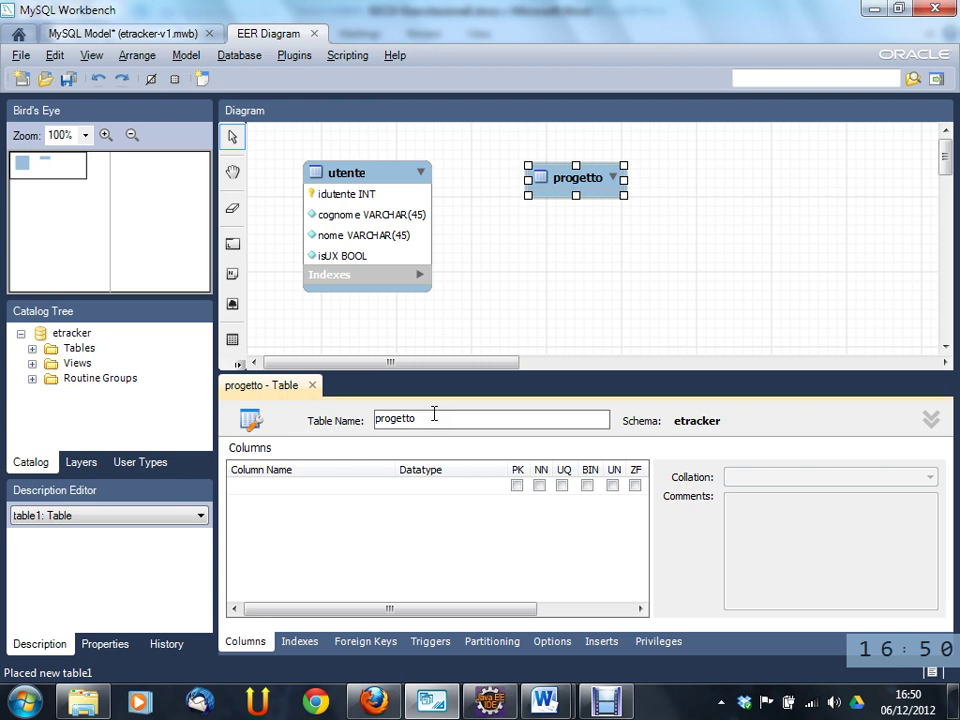
- Add the idprogetto INT primary key column to progetto
{"action": "left_click", "coordinate": [268, 486]}
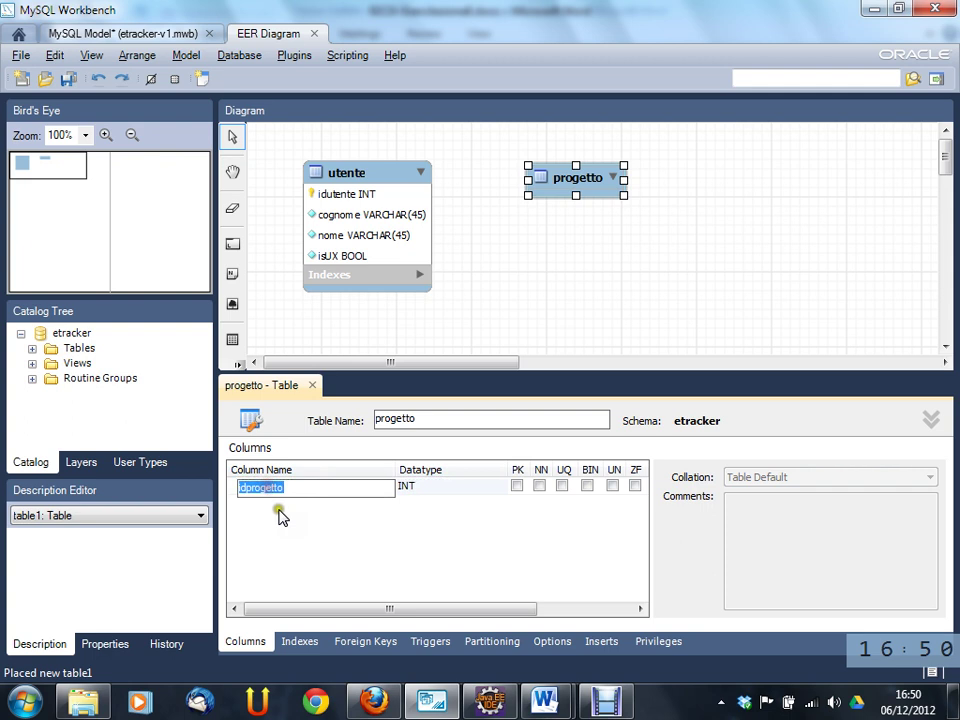
{"action": "left_click", "coordinate": [469, 541]}
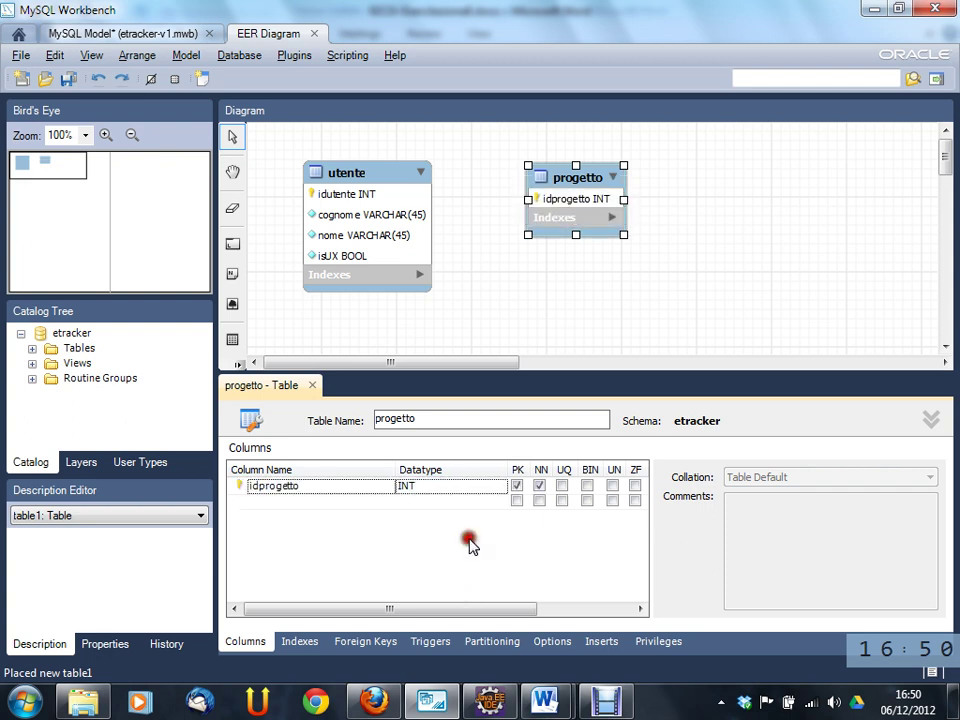
{"action": "left_click_drag", "start_coordinate": [467, 607], "coordinate": [435, 613]}
{"action": "left_click", "coordinate": [529, 485]}
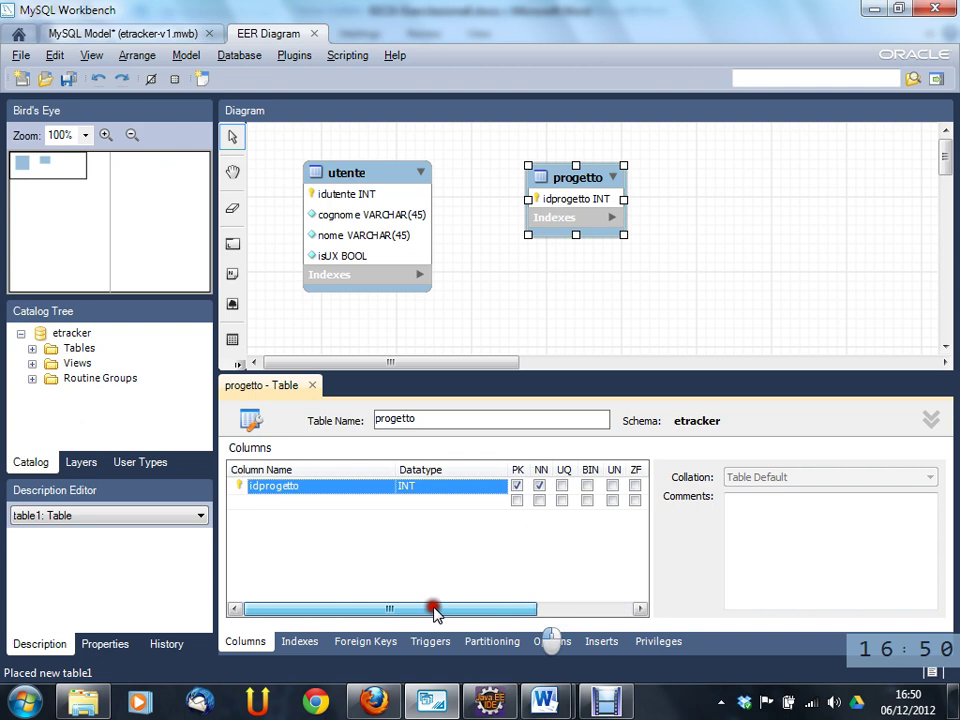
- Add a non-null nome VARCHAR(45) column and a third progettocol column
{"action": "left_click", "coordinate": [272, 502]}
{"action": "double_click", "coordinate": [296, 502]}
{"action": "left_click_drag", "start_coordinate": [309, 507], "coordinate": [210, 510]}
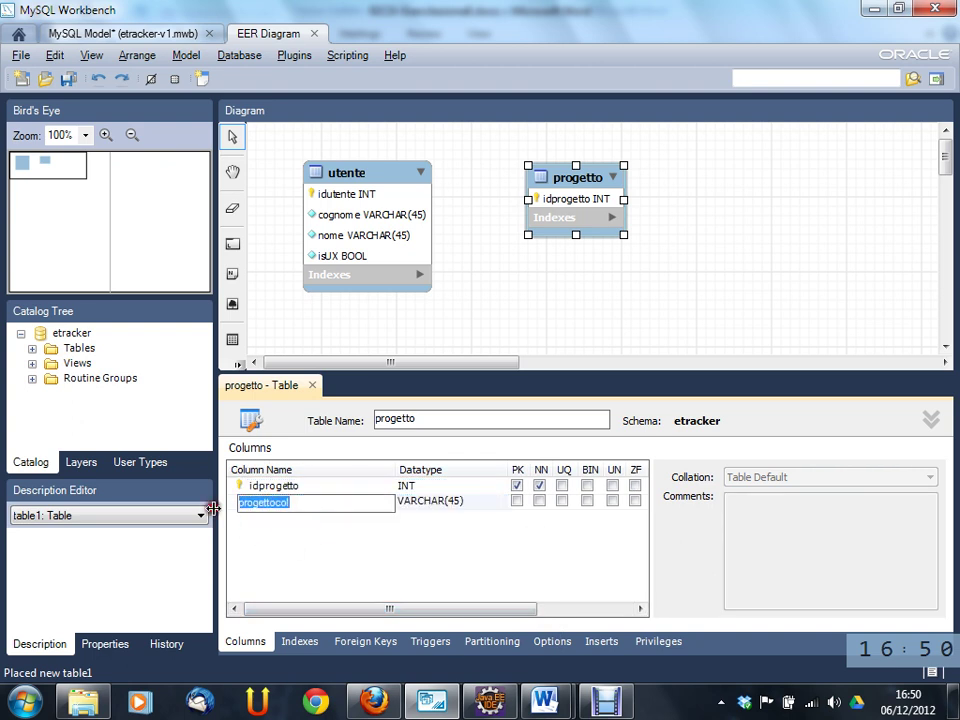
{"action": "key", "text": "BackSpace"}
{"action": "type", "text": "nome"}
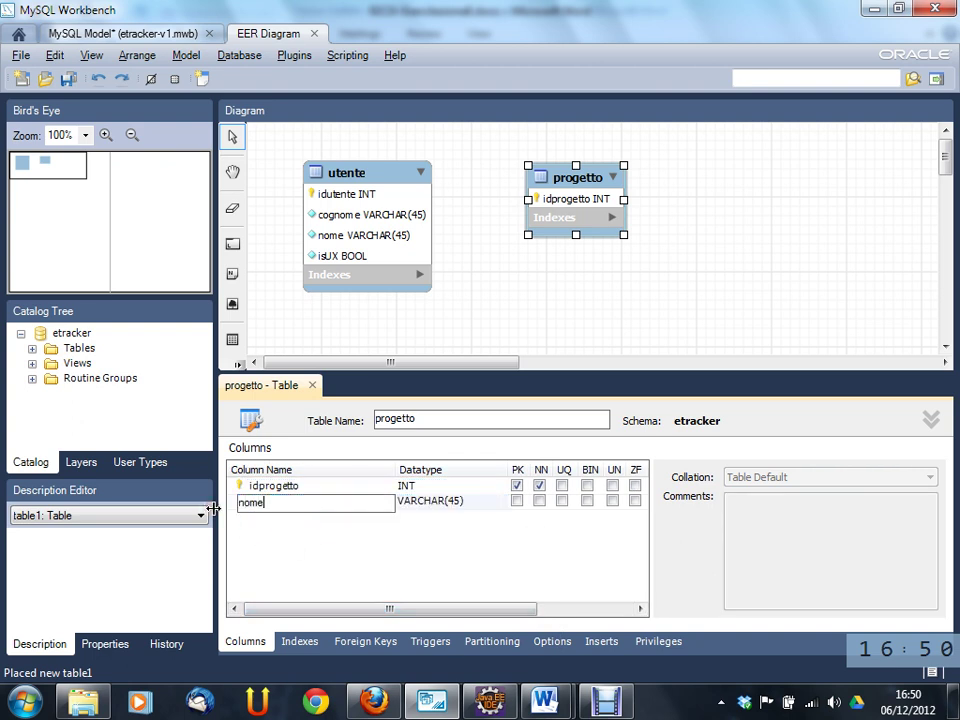
{"action": "key", "text": "Tab"}
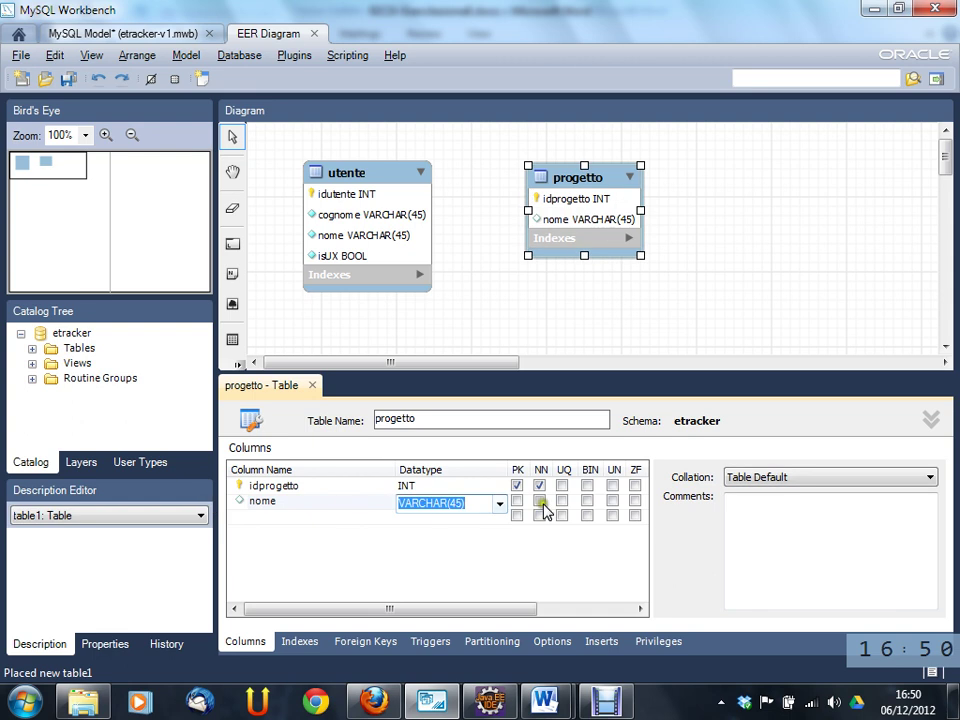
{"action": "left_click", "coordinate": [540, 501]}
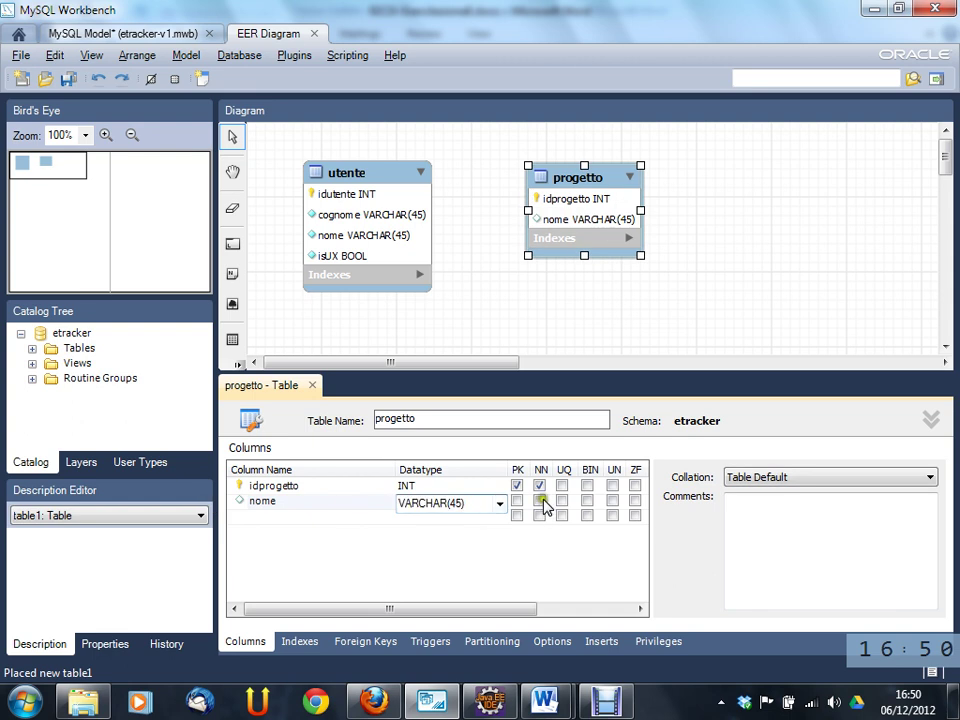
{"action": "left_click", "coordinate": [302, 516]}
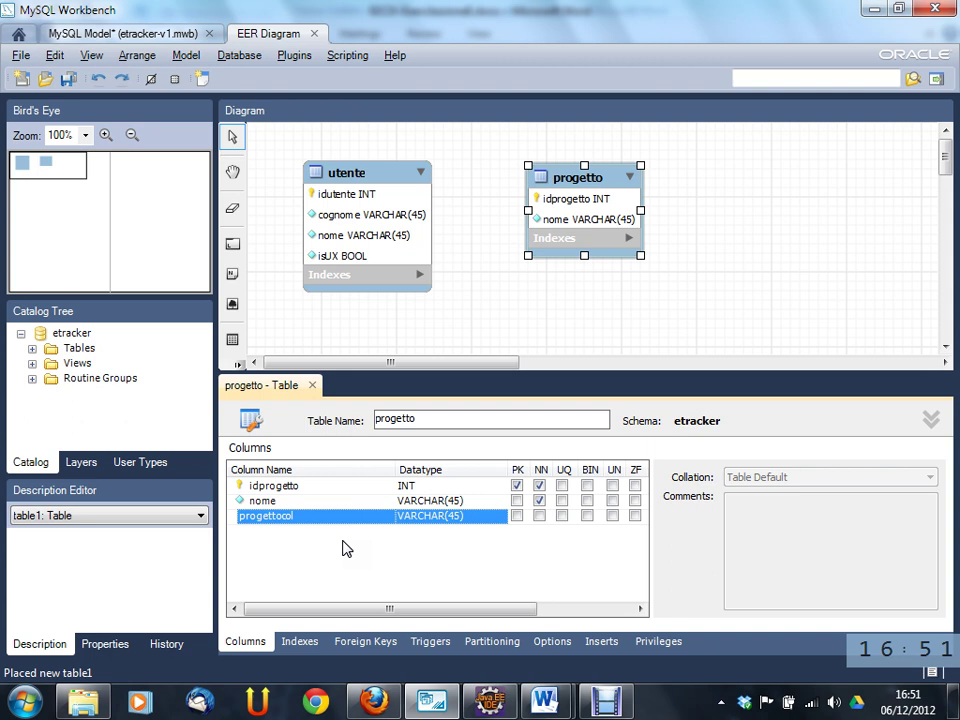
{"action": "key", "text": "alt+Tab"}
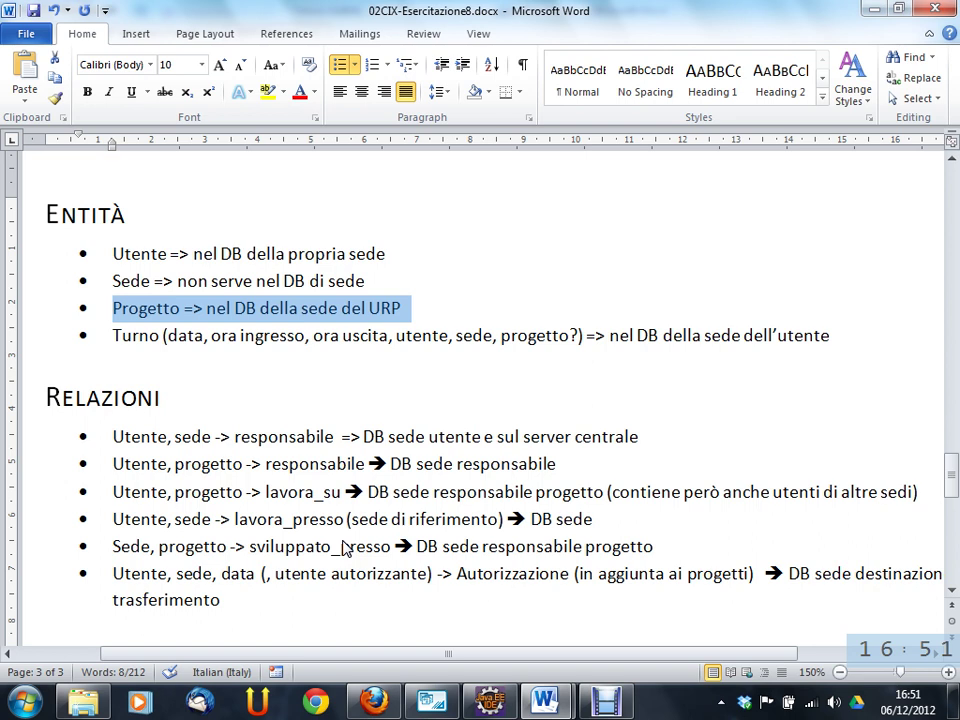
{"action": "double_click", "coordinate": [280, 491]}
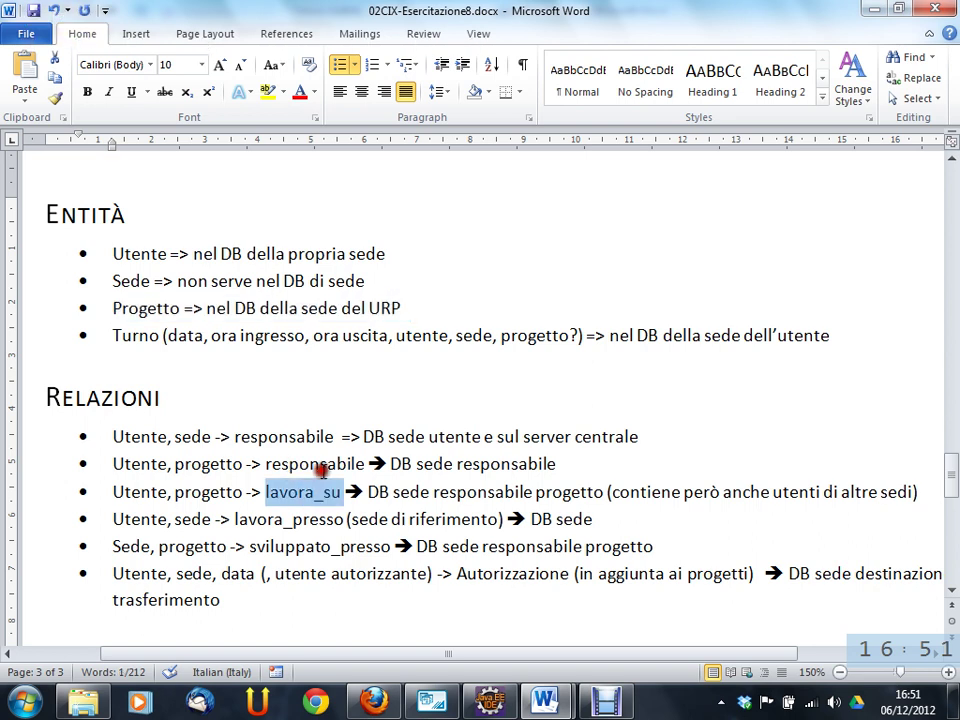
{"action": "double_click", "coordinate": [315, 464]}
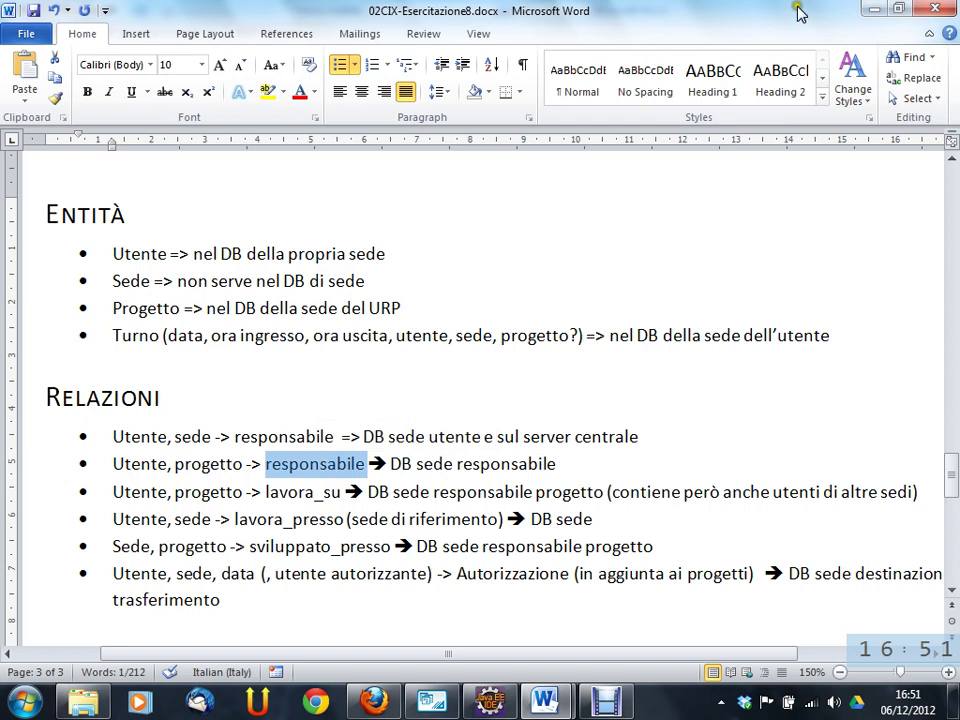
{"action": "left_click", "coordinate": [431, 700]}
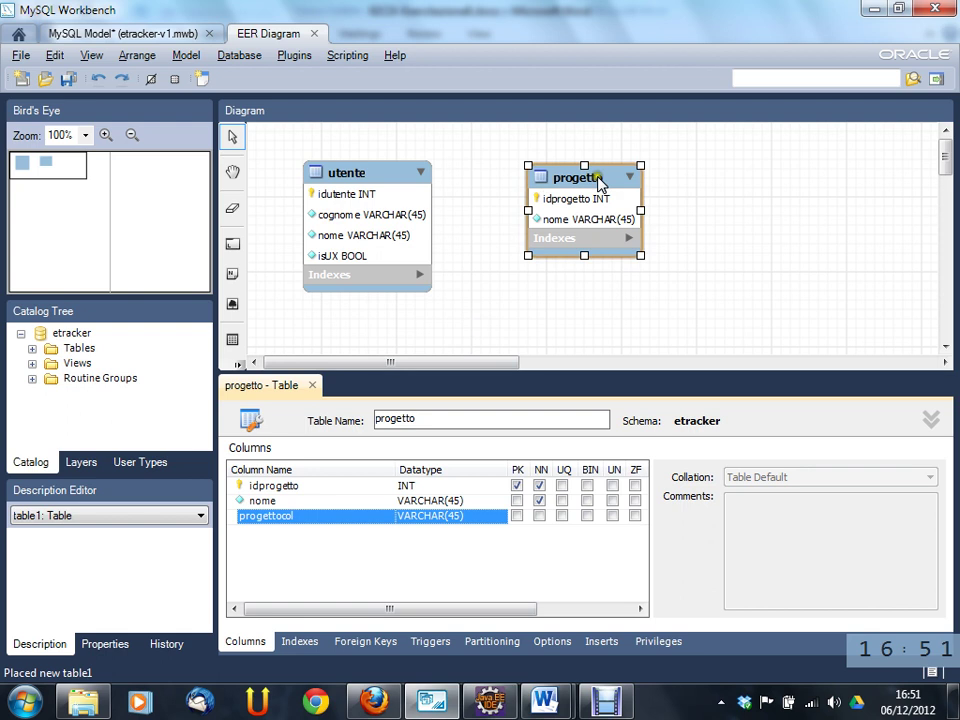
- Drag the progetto table further right to leave room for another table
{"action": "left_click_drag", "start_coordinate": [604, 180], "coordinate": [806, 181]}
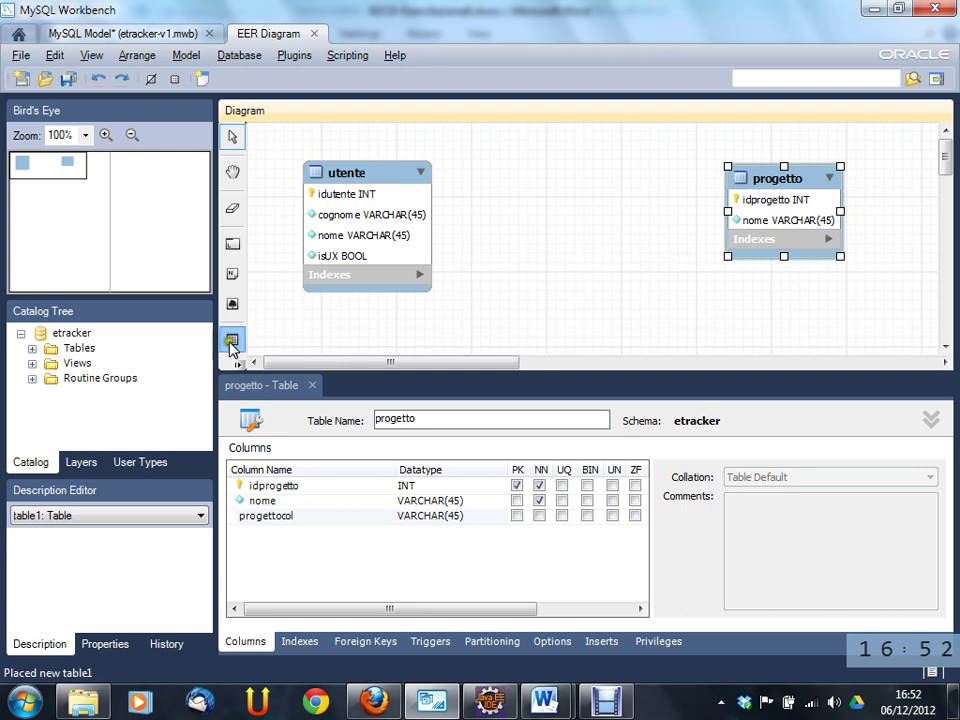
{"action": "left_click", "coordinate": [232, 339]}
- Place a new table between utente and progetto and name it lavora_su
{"action": "left_click", "coordinate": [516, 180]}
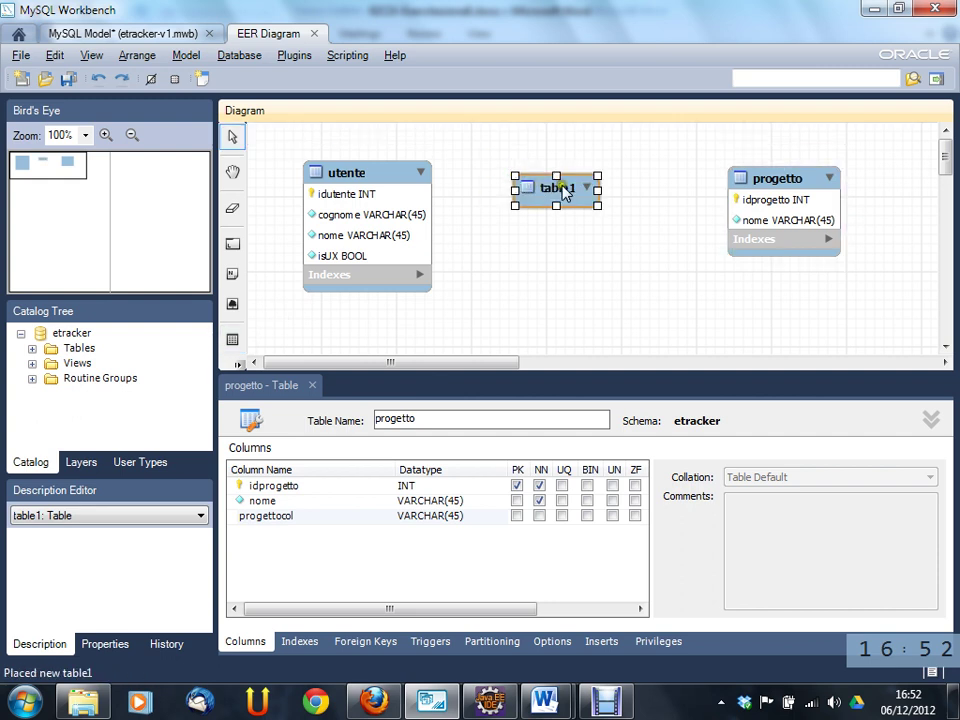
{"action": "left_click_drag", "start_coordinate": [583, 197], "coordinate": [589, 189]}
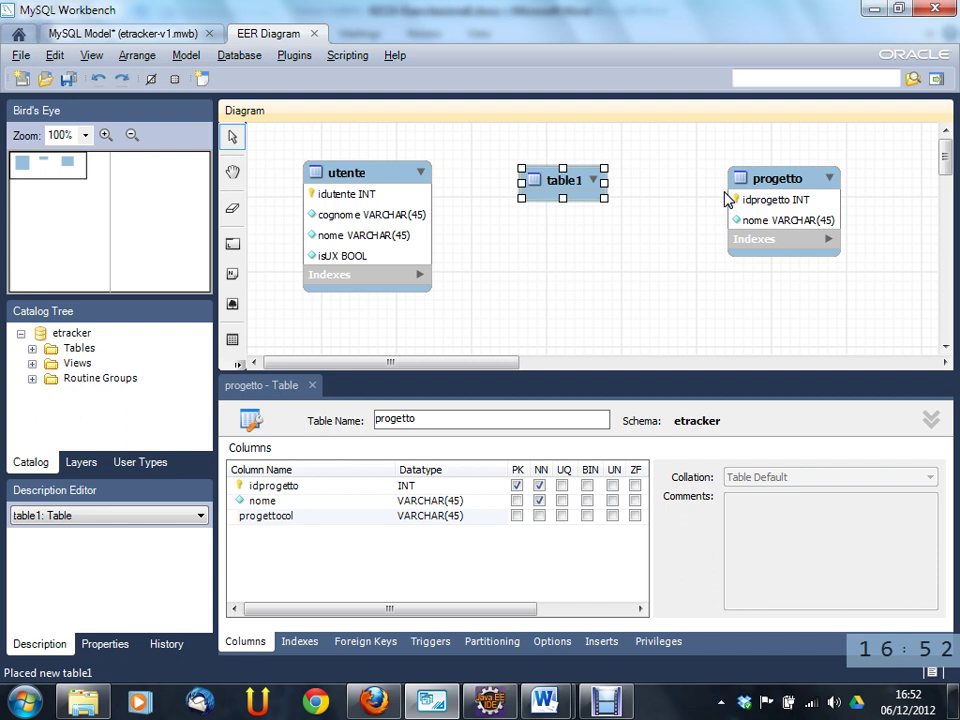
{"action": "left_click", "coordinate": [471, 417]}
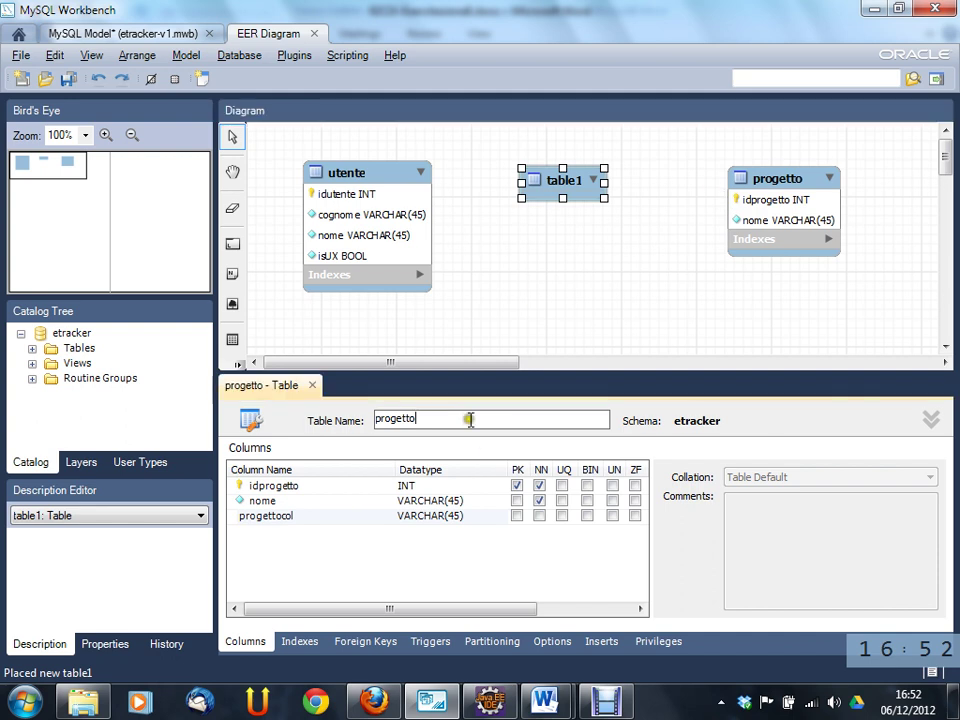
{"action": "double_click", "coordinate": [589, 183]}
{"action": "double_click", "coordinate": [426, 419]}
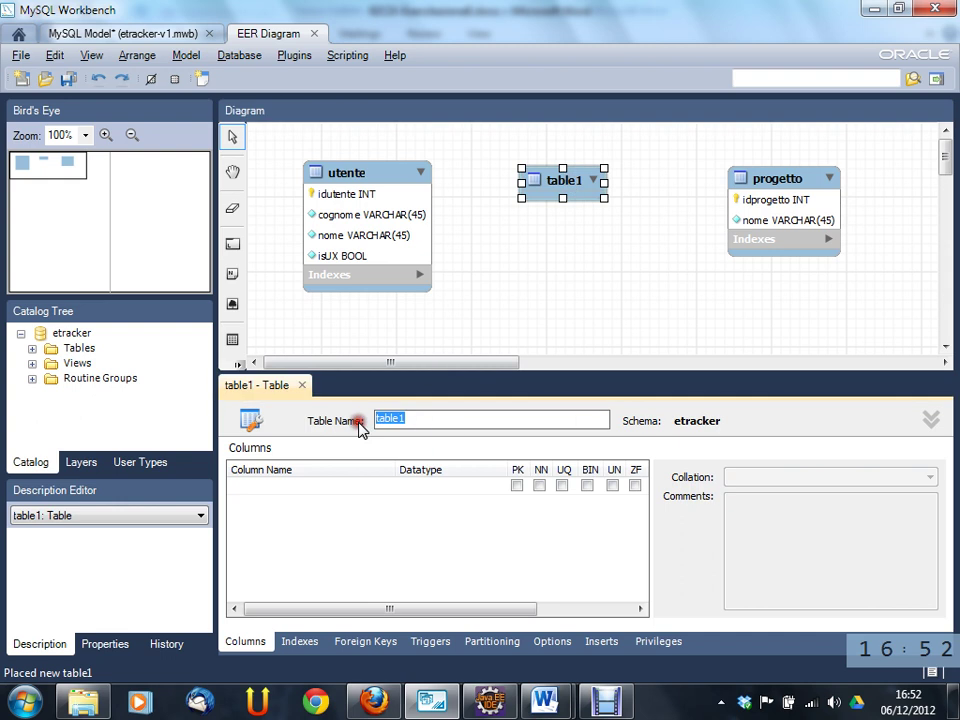
{"action": "type", "text": "lavora_su"}
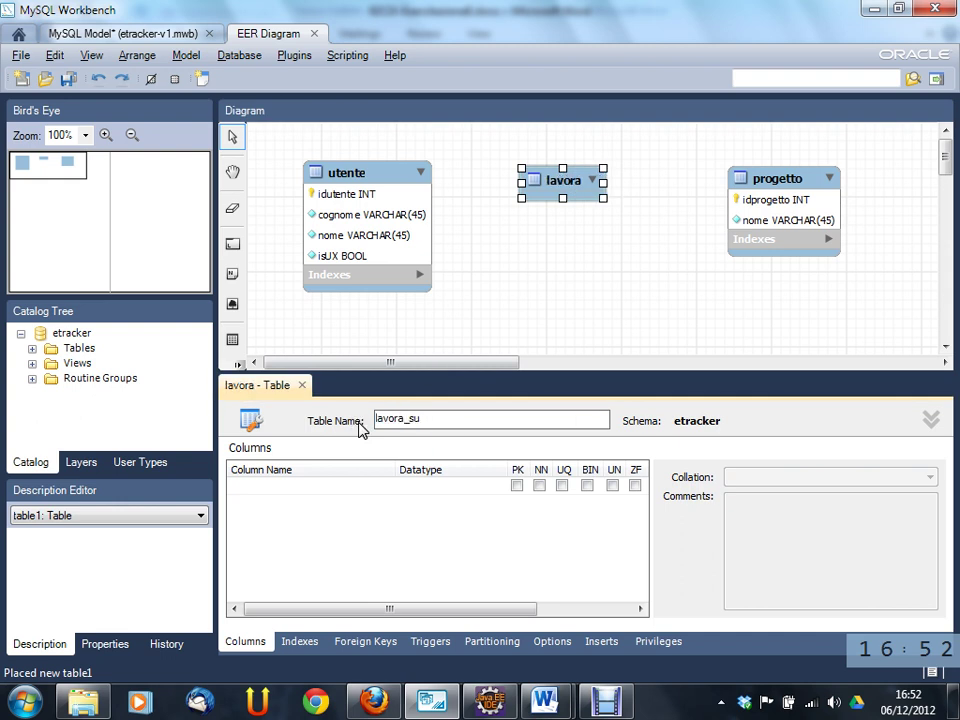
- Add idlavora_su as an INT primary key, not null and auto-increment
{"action": "left_click", "coordinate": [300, 487]}
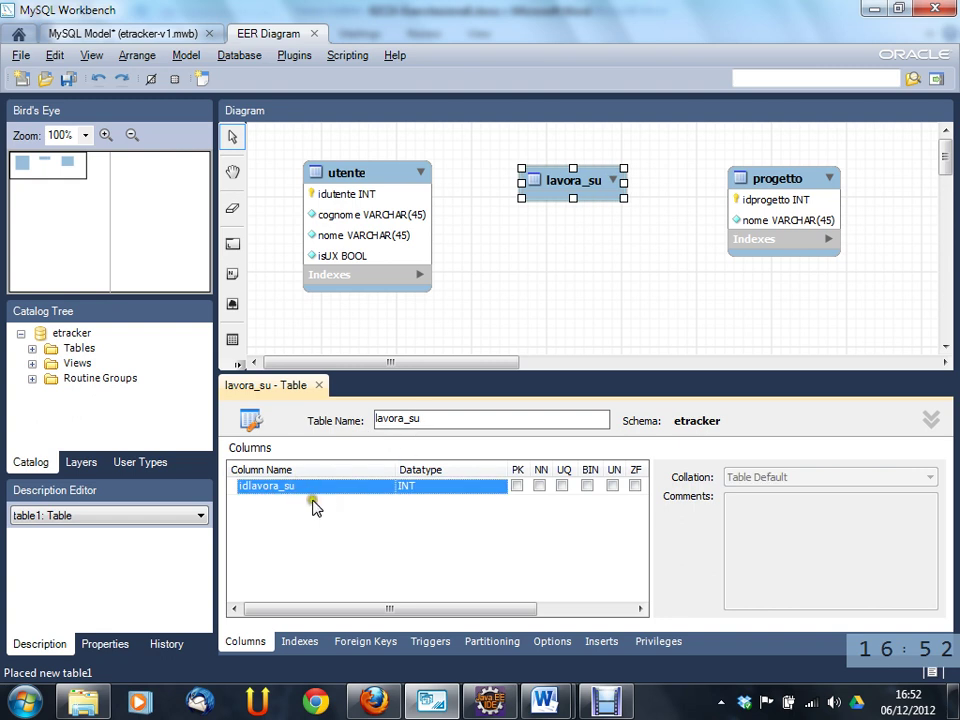
{"action": "left_click", "coordinate": [440, 503]}
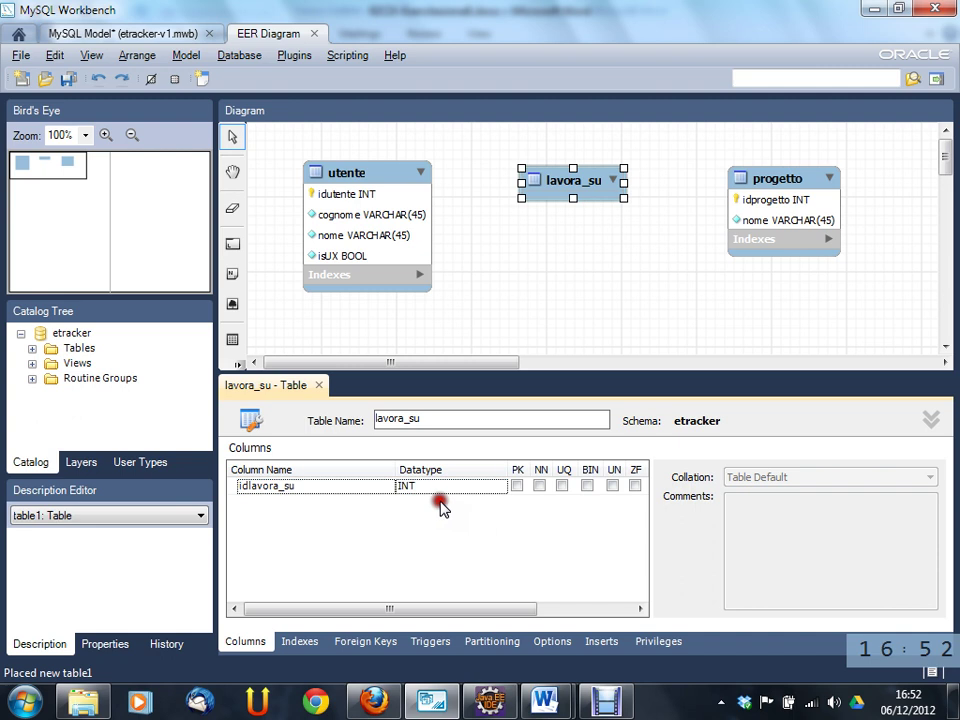
{"action": "left_click_drag", "start_coordinate": [360, 610], "coordinate": [437, 612]}
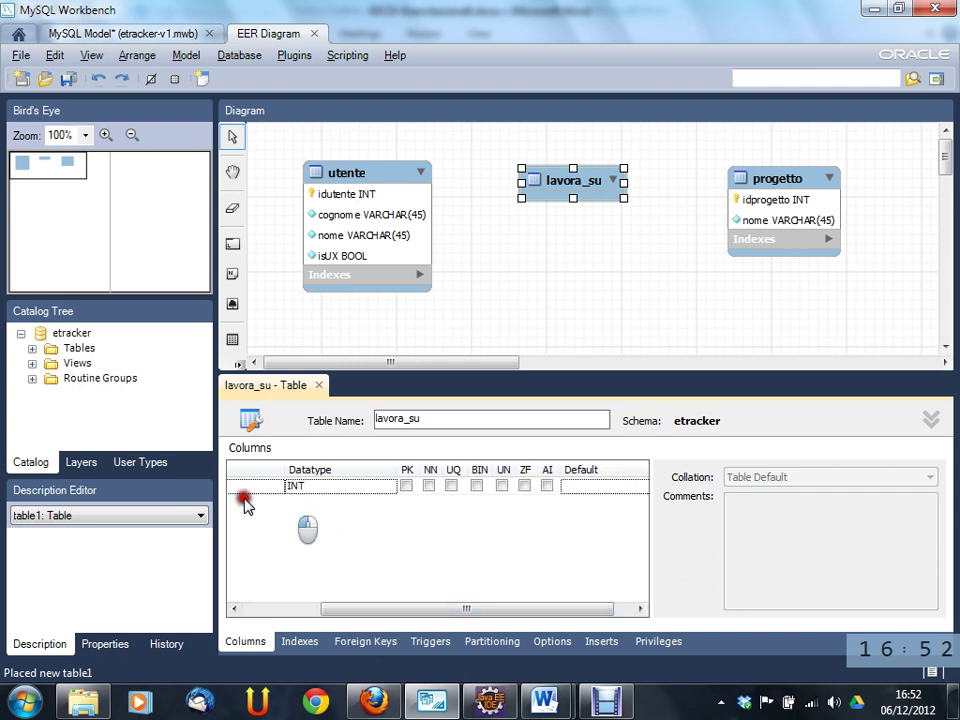
{"action": "left_click", "coordinate": [300, 609]}
{"action": "left_click", "coordinate": [283, 487]}
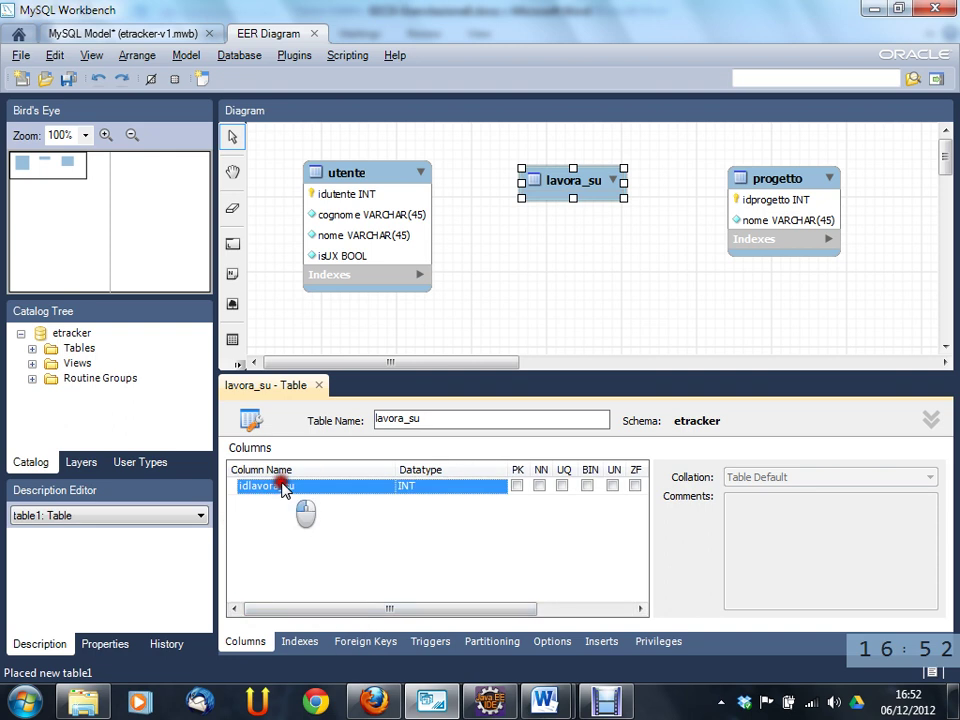
{"action": "left_click", "coordinate": [287, 502]}
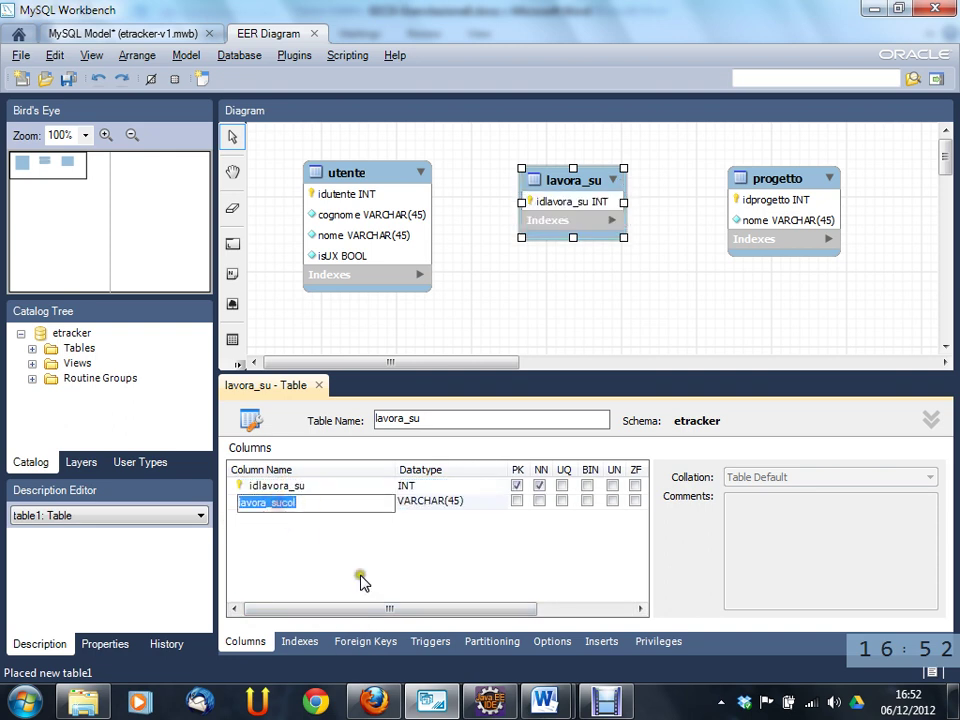
{"action": "left_click_drag", "start_coordinate": [349, 609], "coordinate": [493, 609]}
{"action": "left_click", "coordinate": [521, 485]}
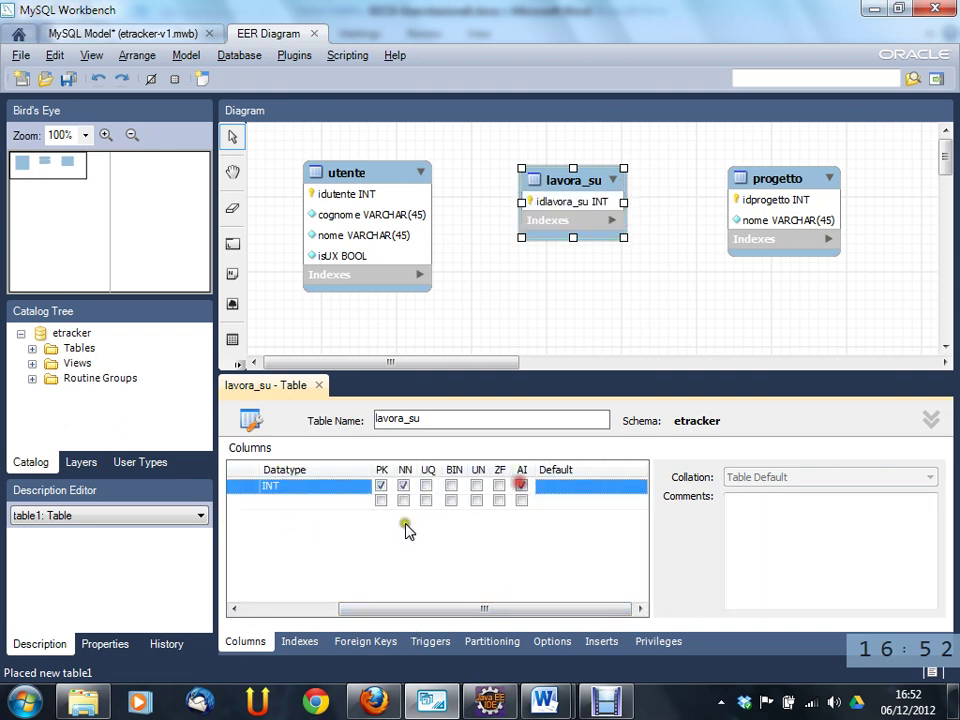
- Add a lavora_sucol column to lavora_su and briefly view its Foreign Keys tab
{"action": "left_click", "coordinate": [320, 501]}
{"action": "left_click", "coordinate": [388, 609]}
{"action": "left_click", "coordinate": [268, 518]}
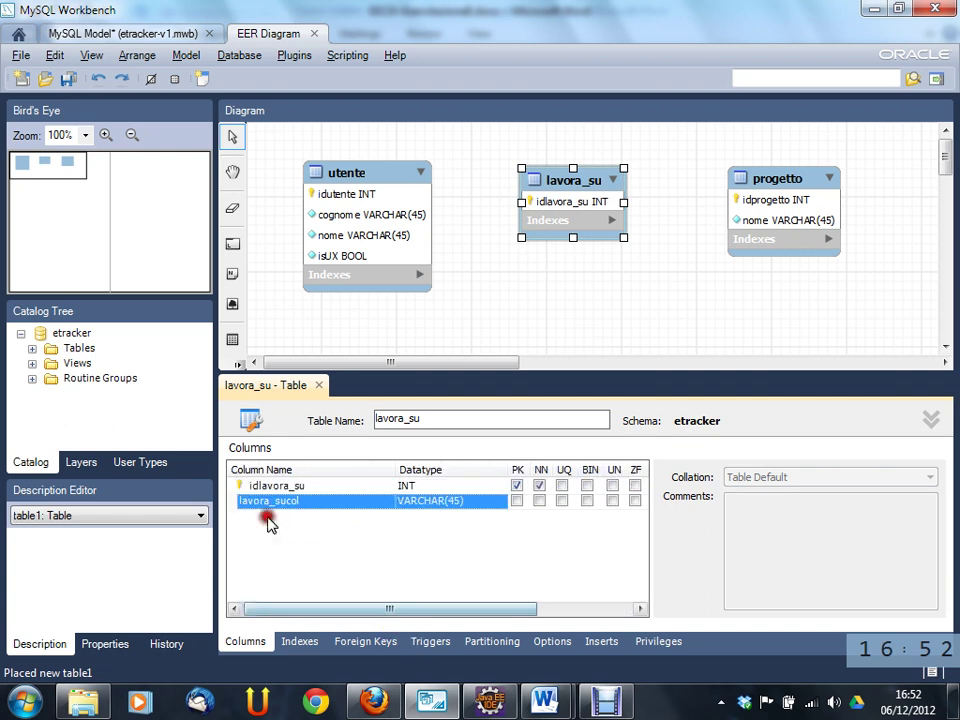
{"action": "left_click", "coordinate": [280, 500]}
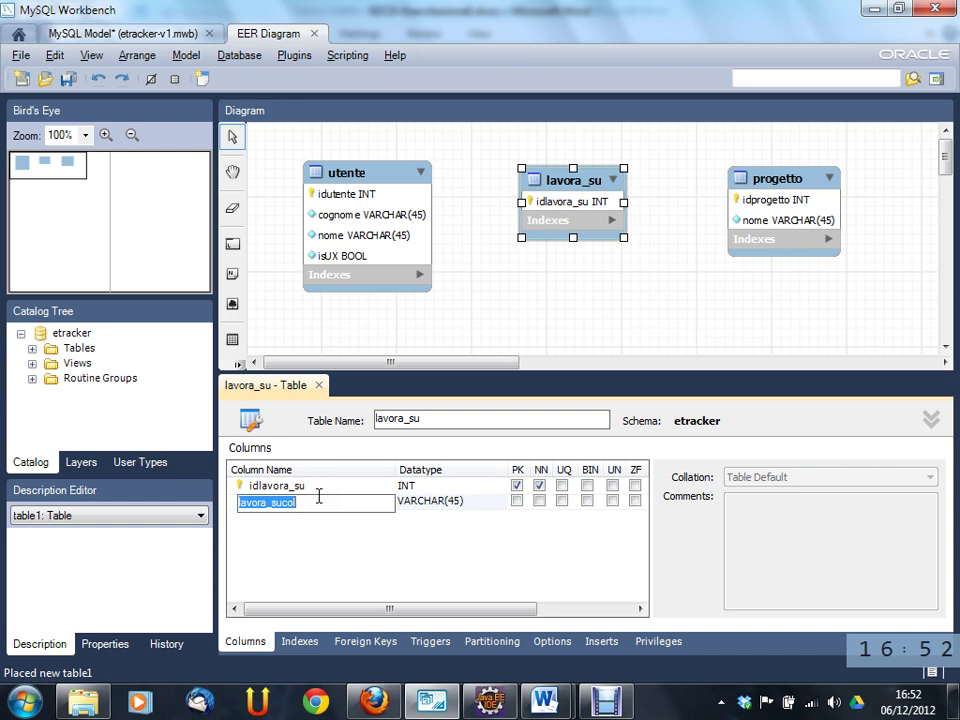
{"action": "left_click", "coordinate": [376, 645]}
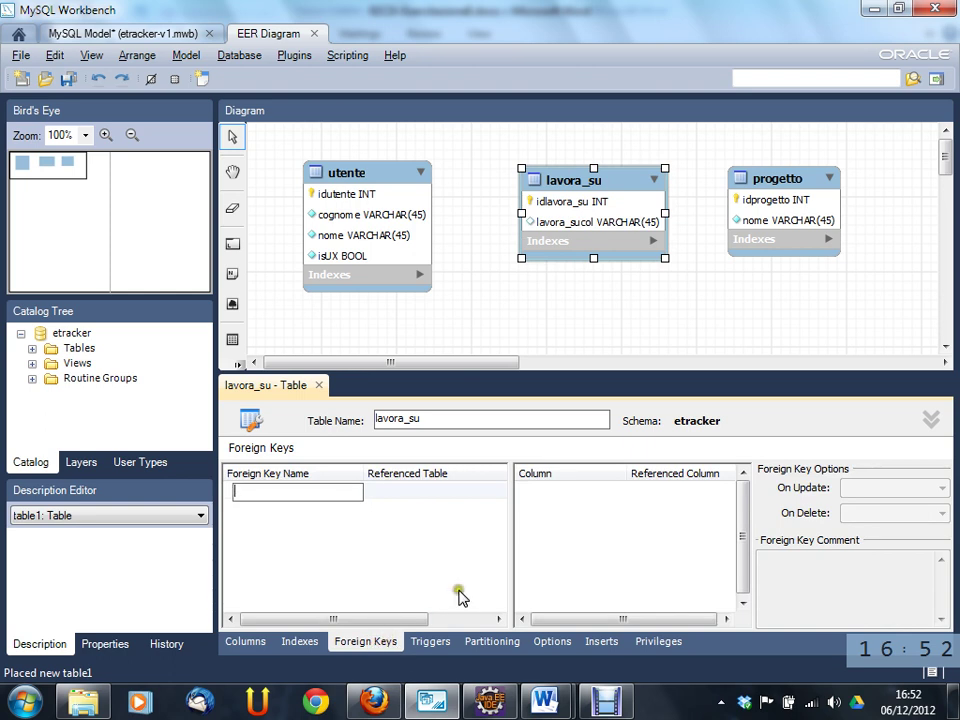
{"action": "left_click", "coordinate": [245, 641]}
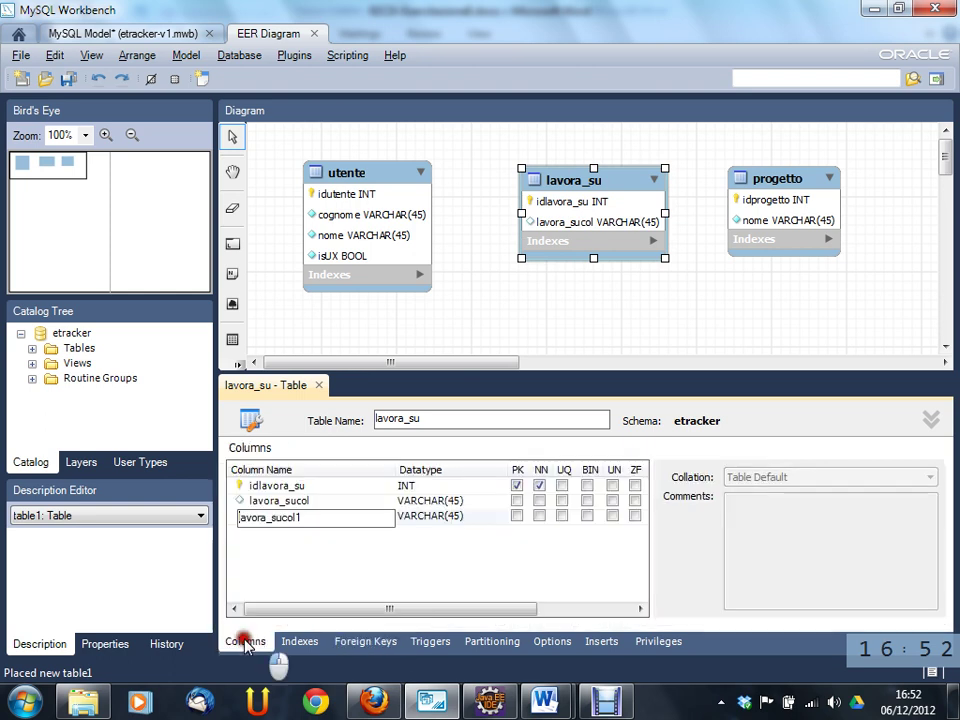
- Delete the extra lavora_sucol and lavora_sucol1 columns
{"action": "left_click", "coordinate": [280, 503]}
{"action": "right_click", "coordinate": [276, 506]}
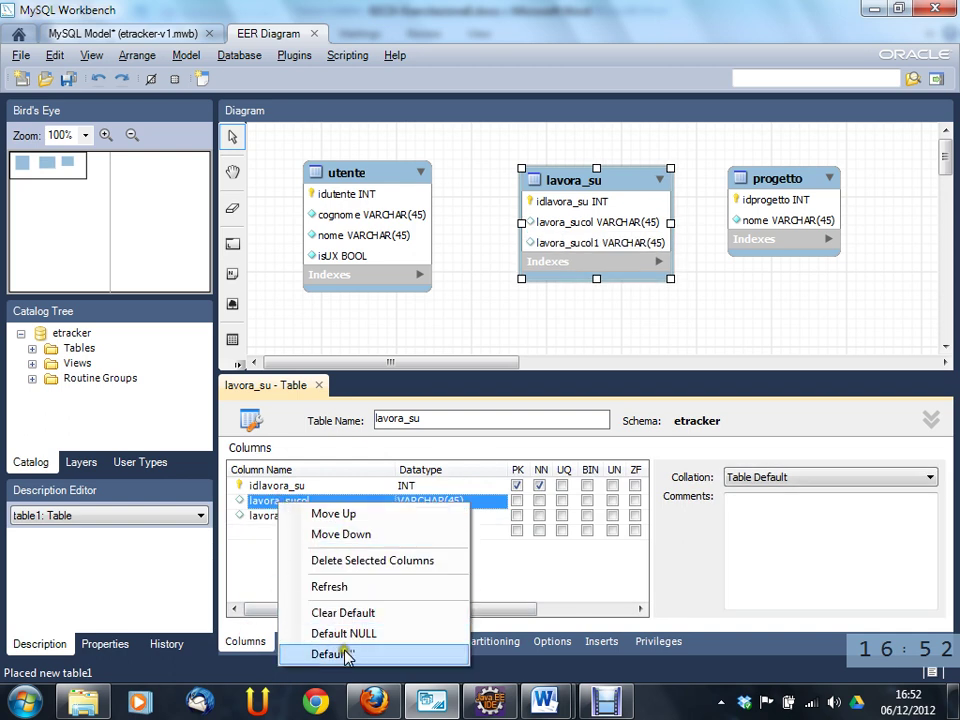
{"action": "left_click", "coordinate": [333, 561]}
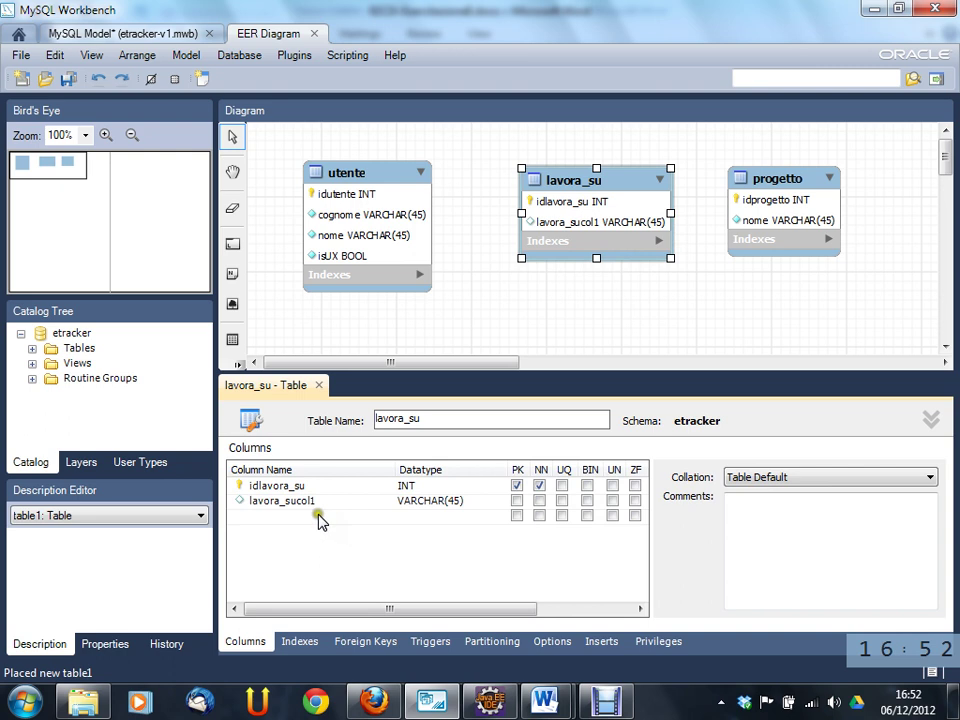
{"action": "left_click", "coordinate": [321, 515]}
{"action": "left_click", "coordinate": [318, 508]}
{"action": "right_click", "coordinate": [318, 508]}
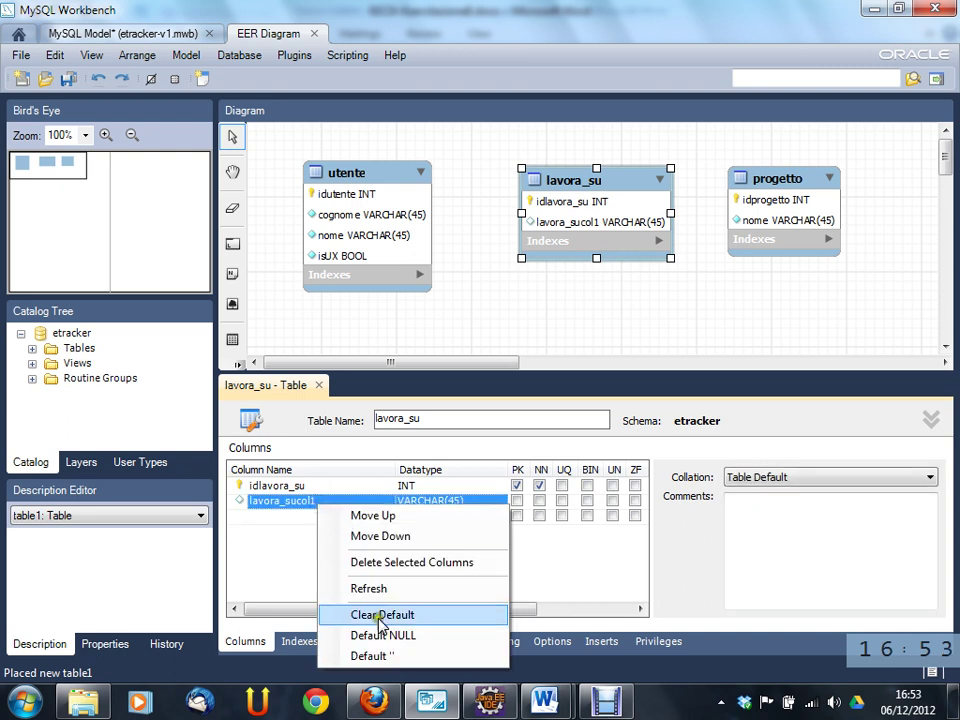
{"action": "left_click", "coordinate": [376, 562]}
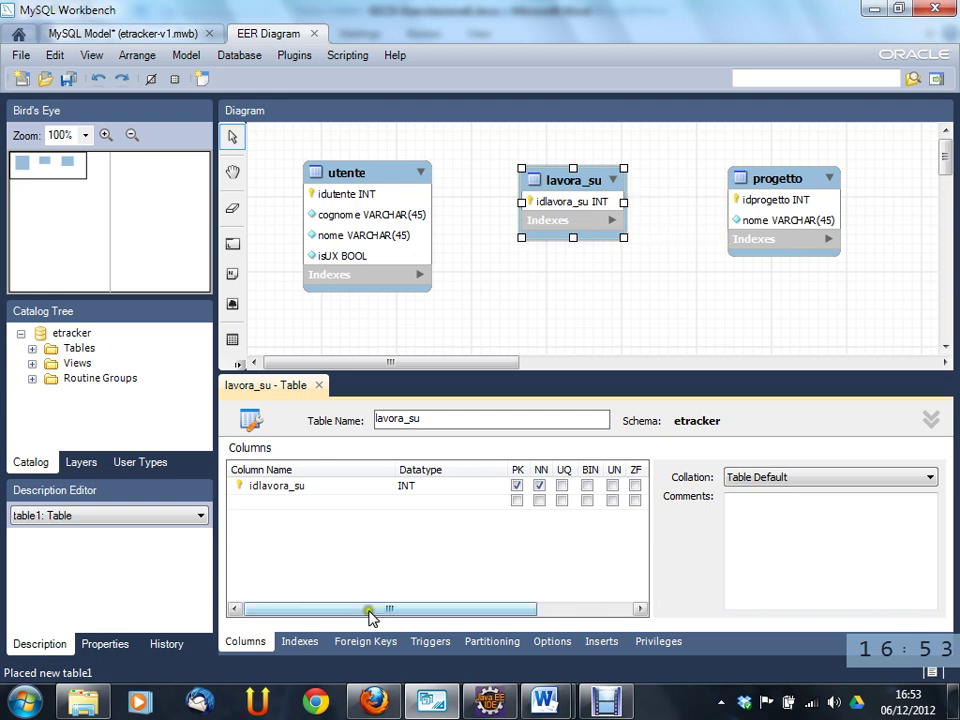
- Create foreign key lavorasu_utente on lavora_su referencing `etracker`.`utente`
{"action": "left_click", "coordinate": [366, 641]}
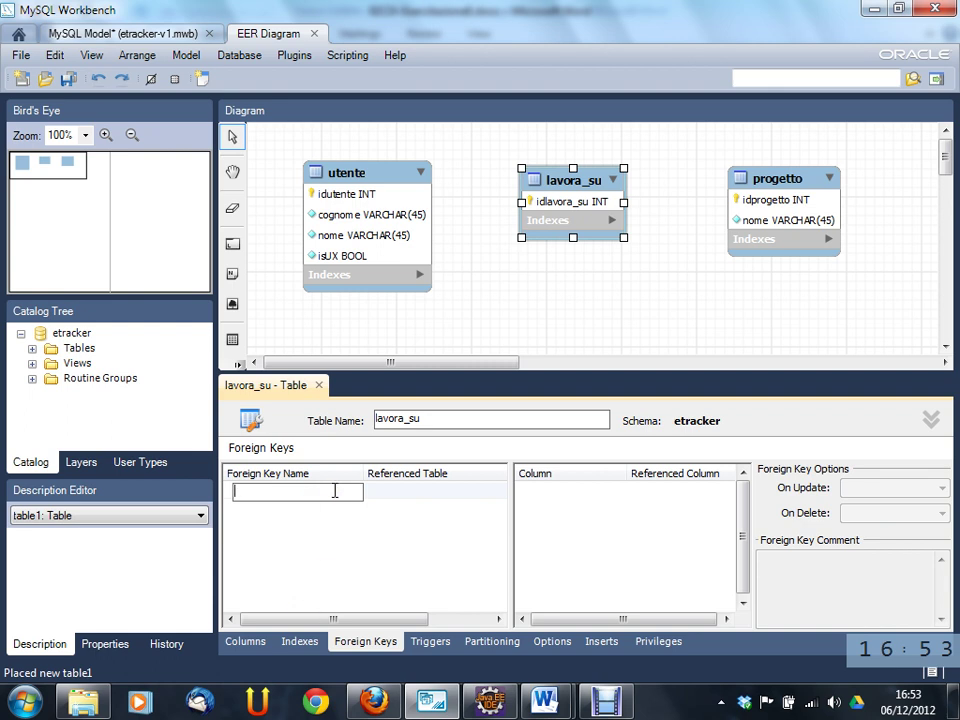
{"action": "type", "text": "lavorasu_utente"}
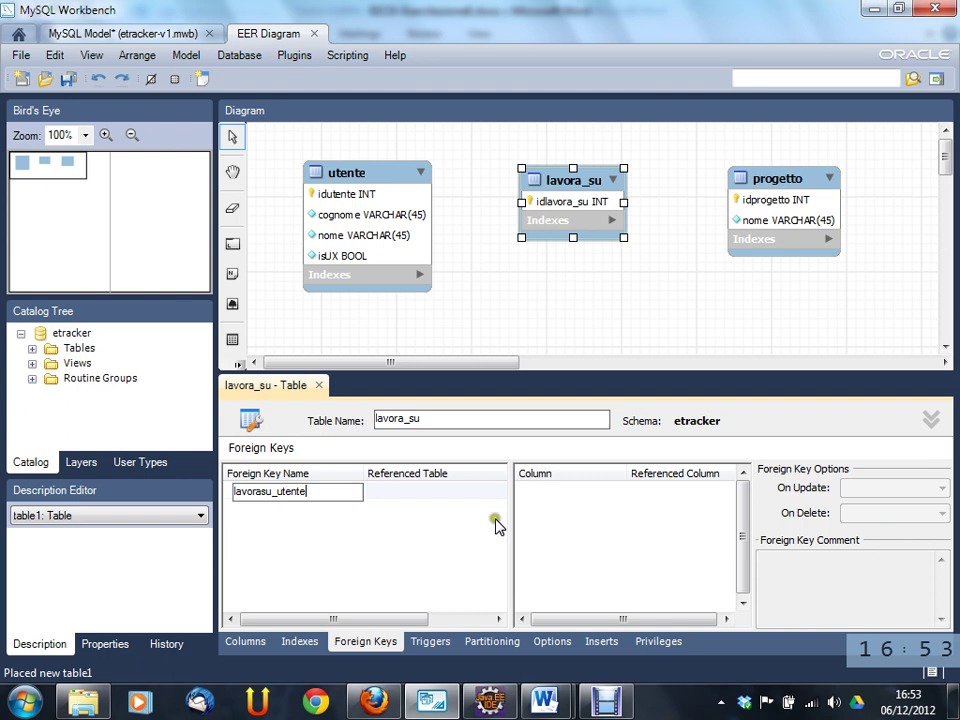
{"action": "left_click", "coordinate": [405, 490]}
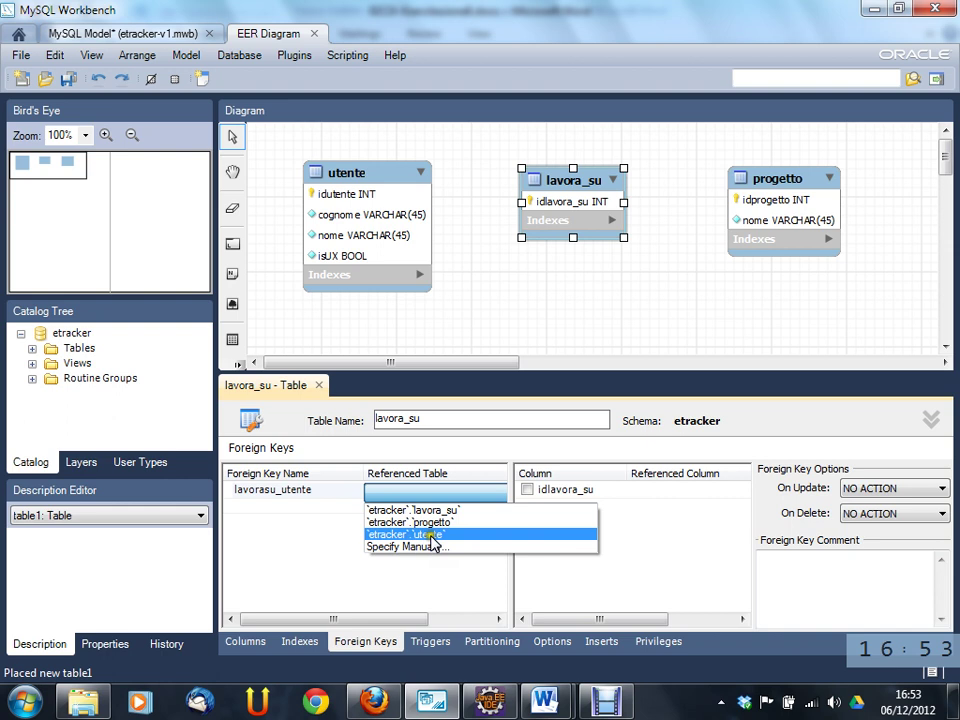
{"action": "left_click", "coordinate": [432, 536]}
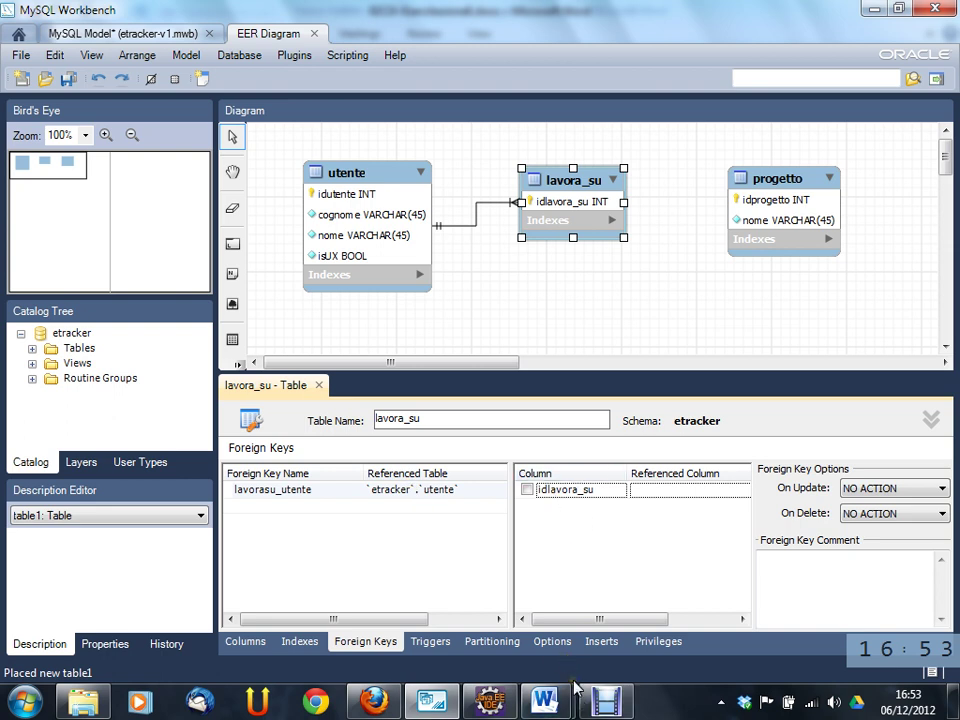
{"action": "mouse_move", "coordinate": [588, 700]}
{"action": "left_click", "coordinate": [528, 490]}
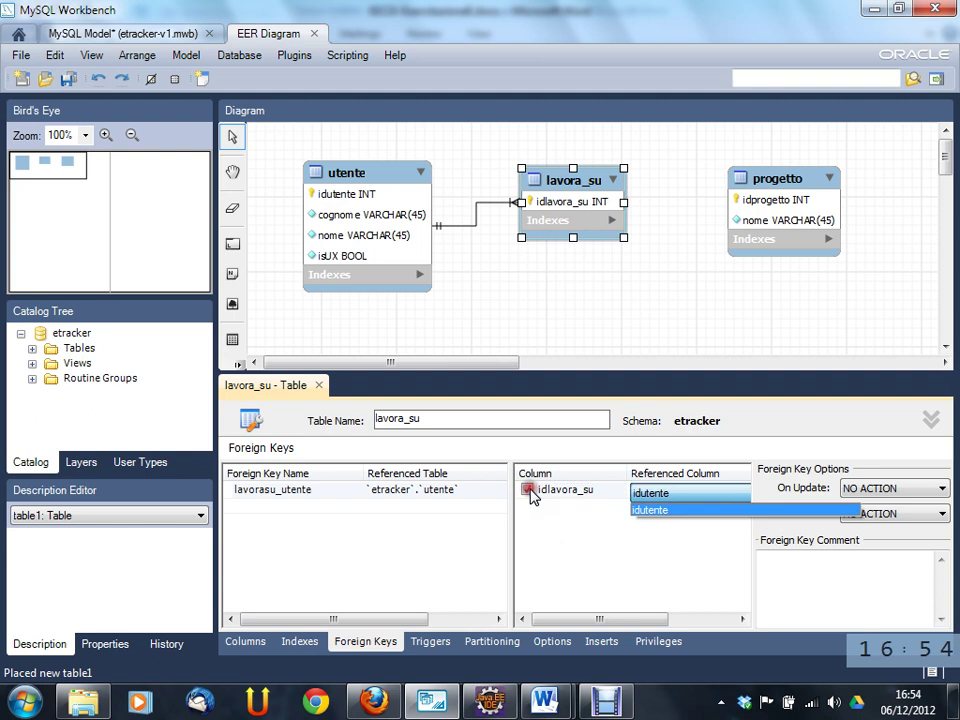
{"action": "left_click", "coordinate": [530, 492]}
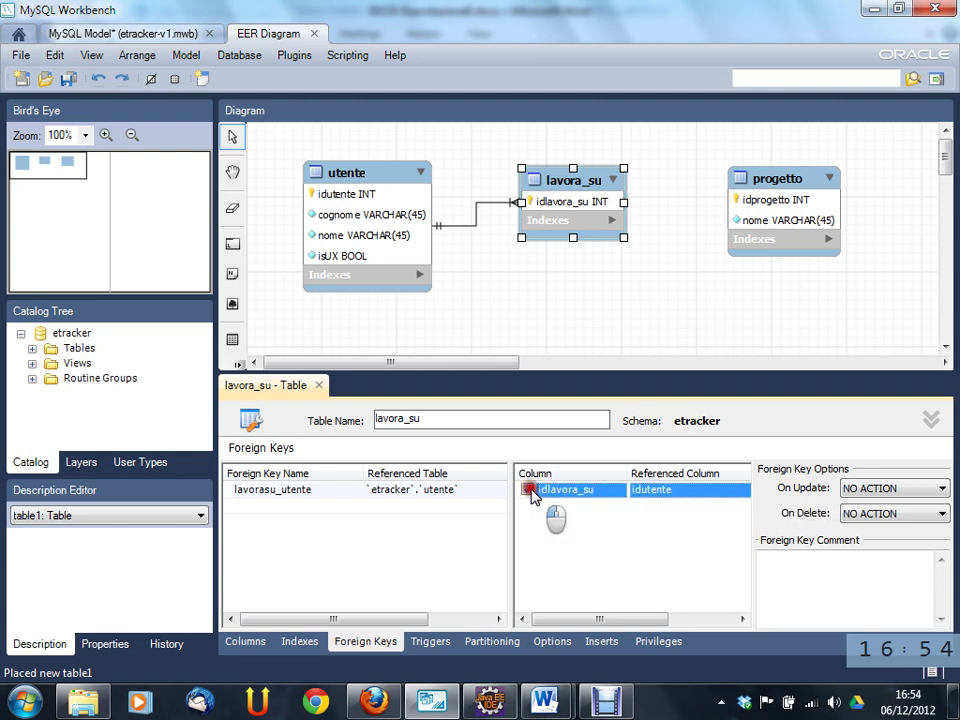
{"action": "left_click", "coordinate": [527, 490]}
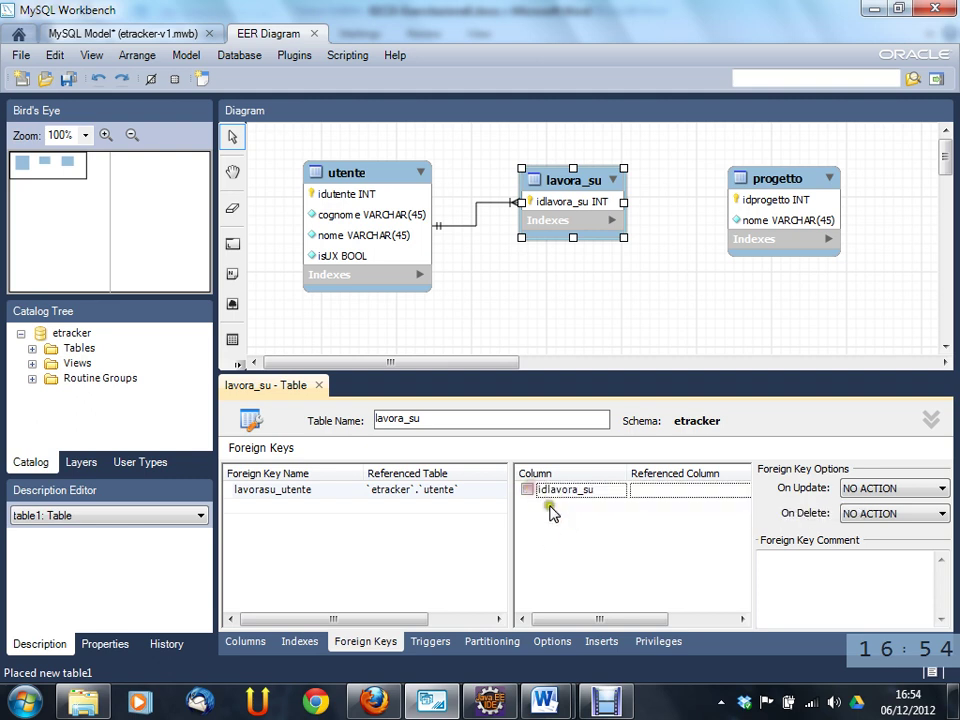
{"action": "left_click", "coordinate": [634, 531]}
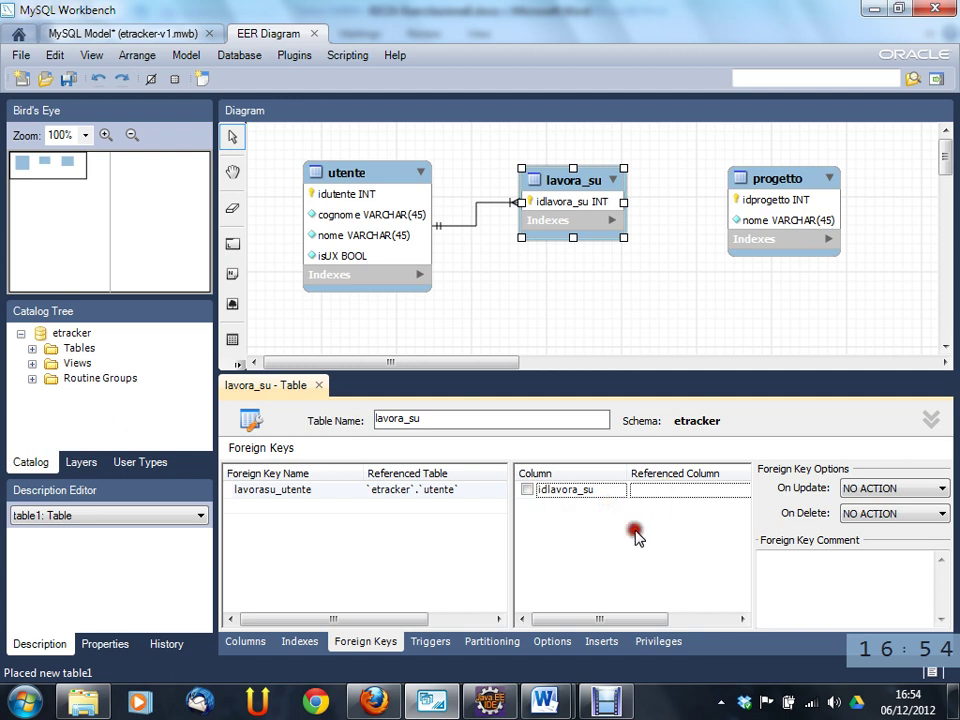
{"action": "left_click", "coordinate": [715, 489]}
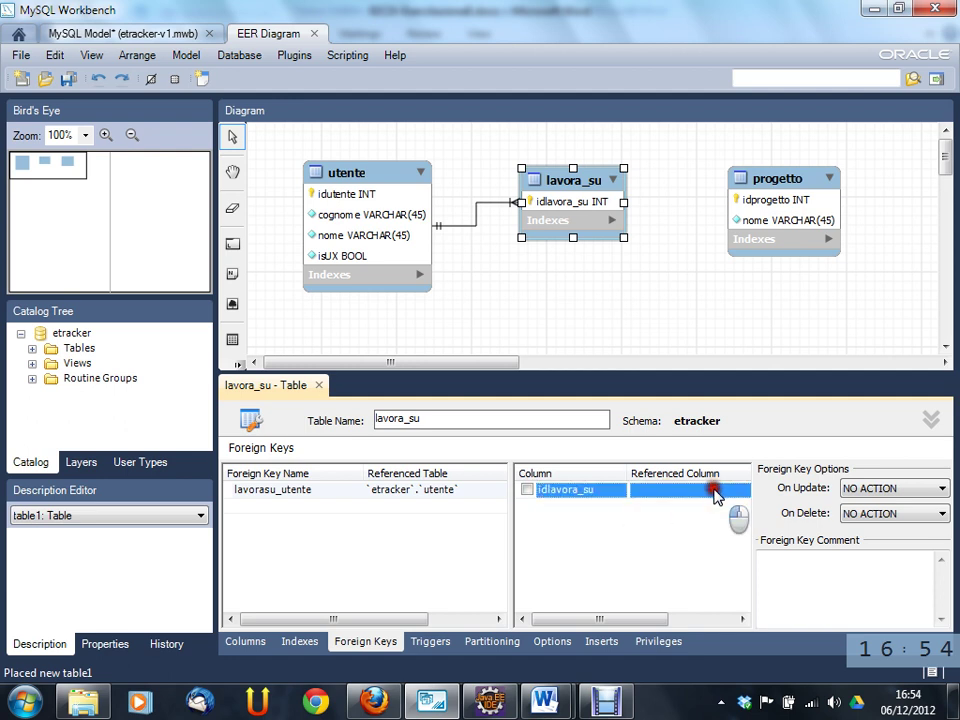
{"action": "left_click", "coordinate": [527, 490]}
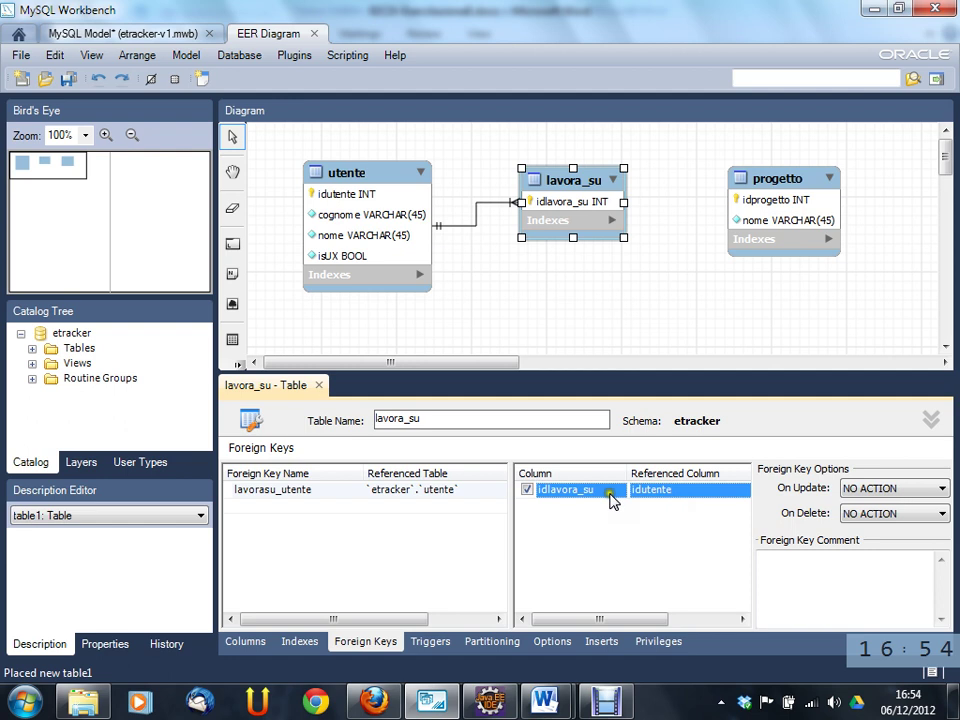
{"action": "left_click", "coordinate": [528, 490]}
{"action": "left_click", "coordinate": [553, 512]}
{"action": "left_click", "coordinate": [430, 508]}
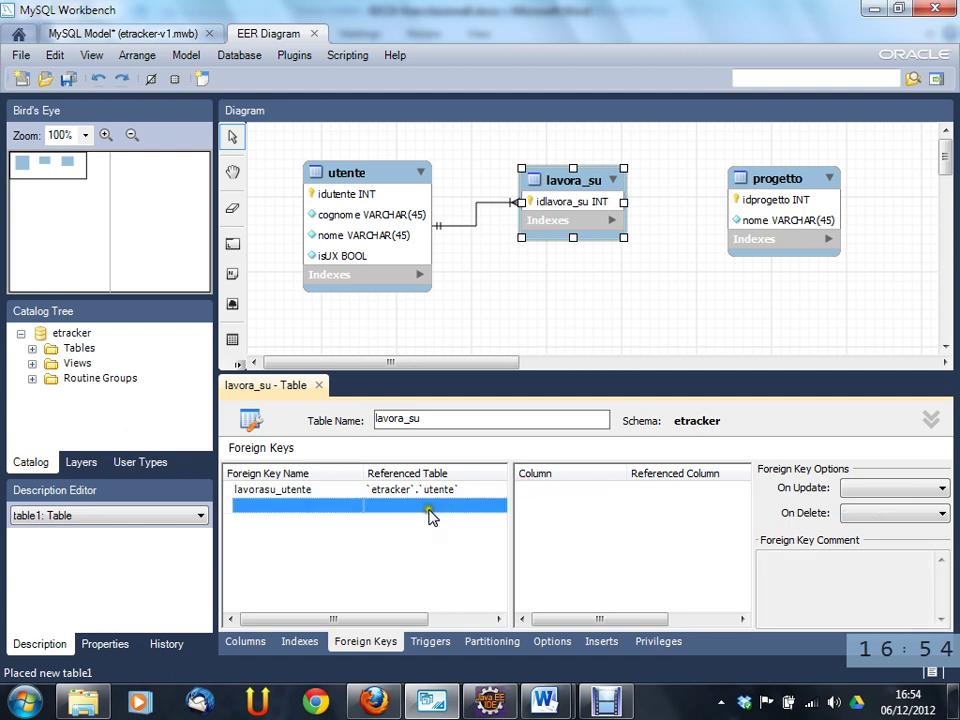
{"action": "left_click", "coordinate": [560, 506]}
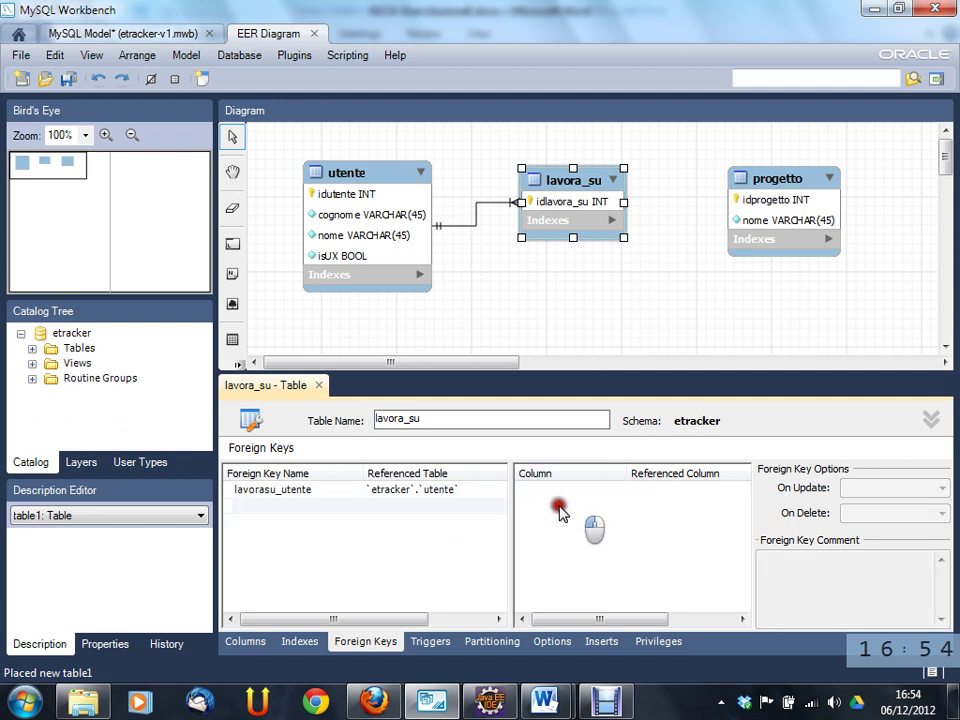
{"action": "left_click", "coordinate": [446, 504]}
{"action": "left_click", "coordinate": [446, 489]}
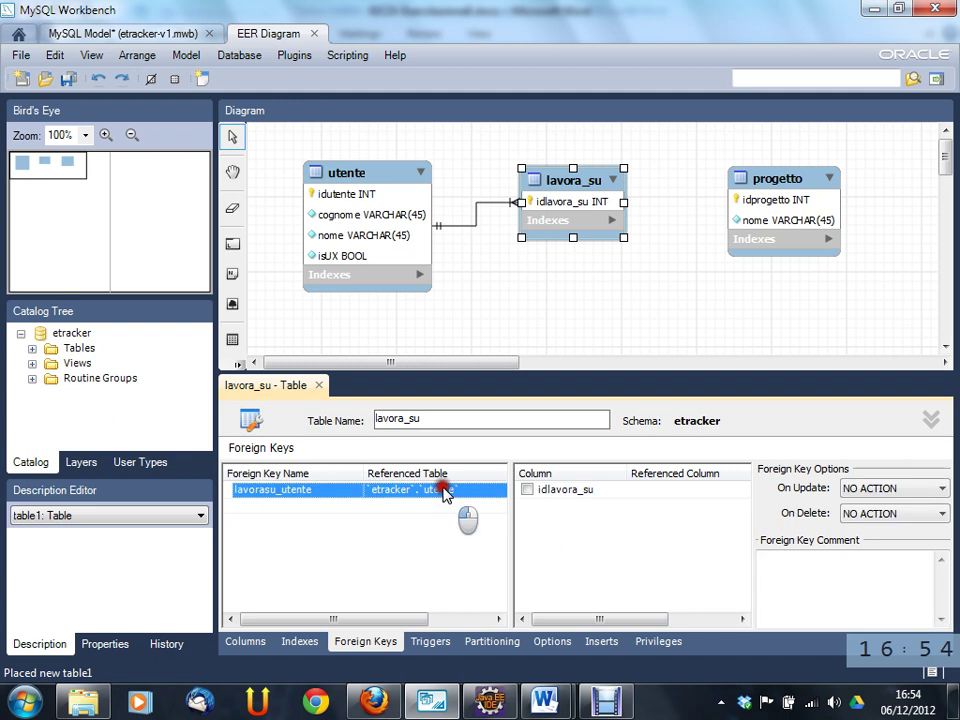
{"action": "left_click", "coordinate": [443, 490]}
{"action": "left_click", "coordinate": [443, 492]}
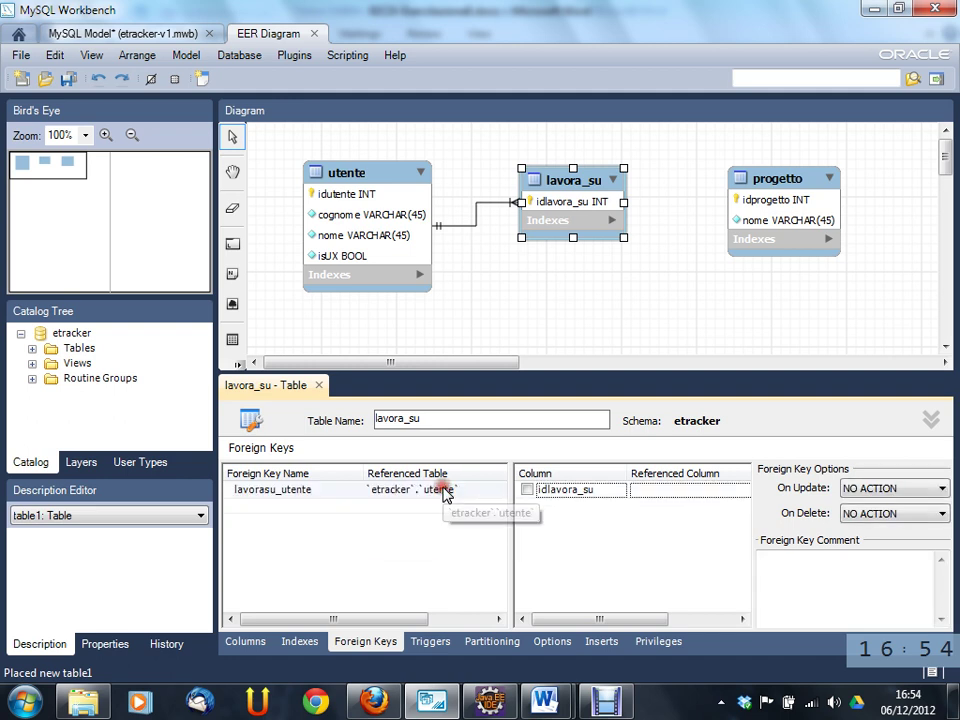
{"action": "left_click", "coordinate": [568, 493]}
{"action": "left_click", "coordinate": [690, 494]}
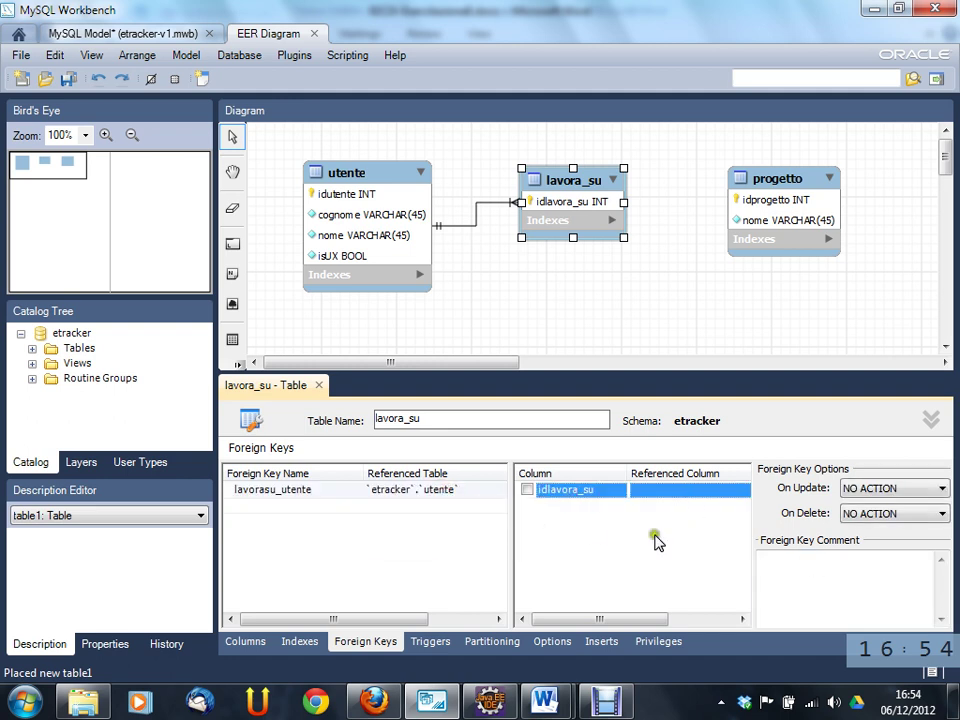
{"action": "left_click", "coordinate": [603, 543]}
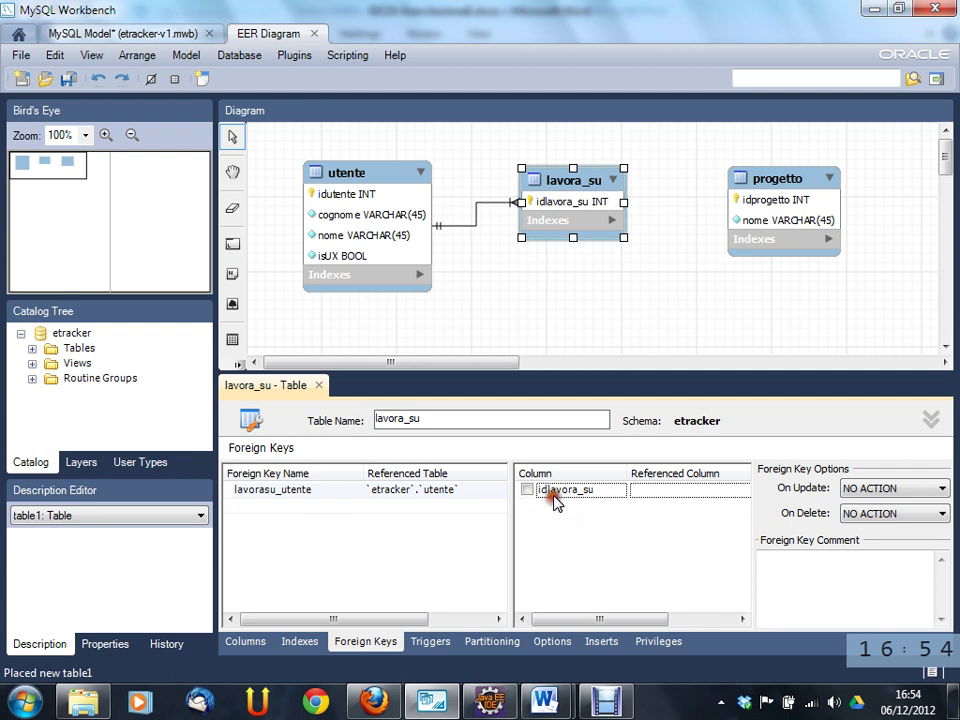
- Rename lavora_su's lavora_sucol column to idutente, typed INT, then view its foreign keys
{"action": "left_click", "coordinate": [250, 644]}
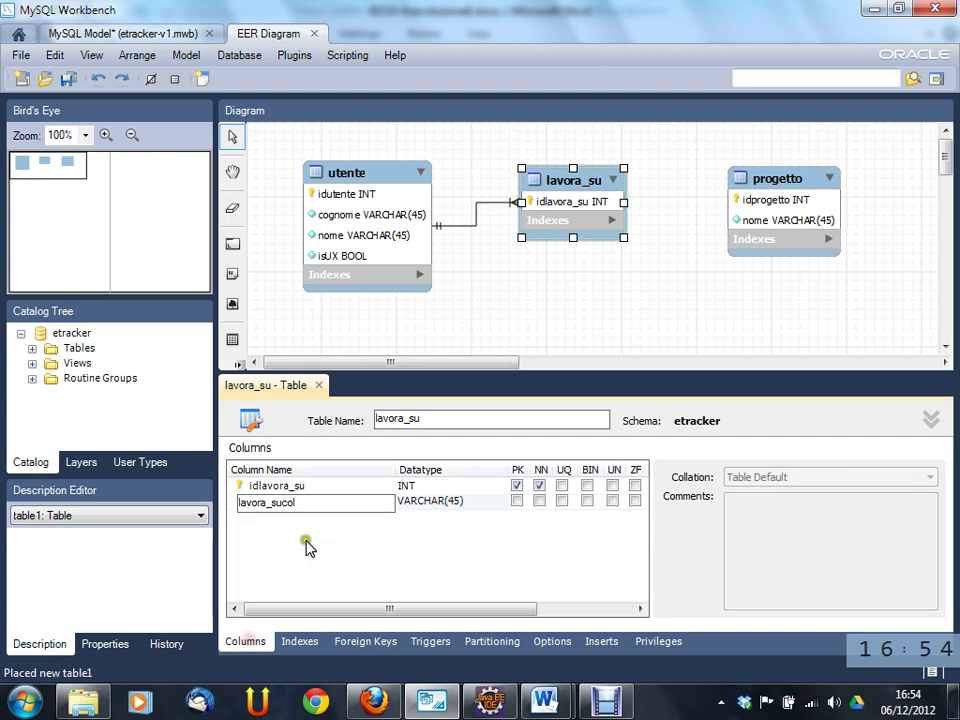
{"action": "type", "text": "ol"}
{"action": "left_click_drag", "start_coordinate": [326, 504], "coordinate": [238, 503]}
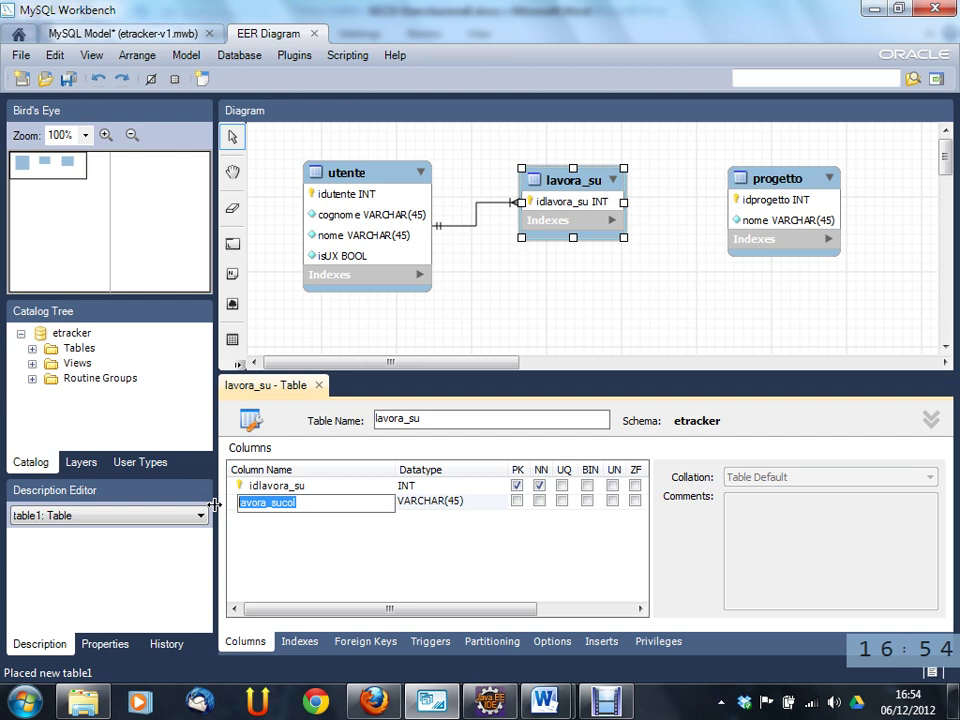
{"action": "type", "text": "idutente"}
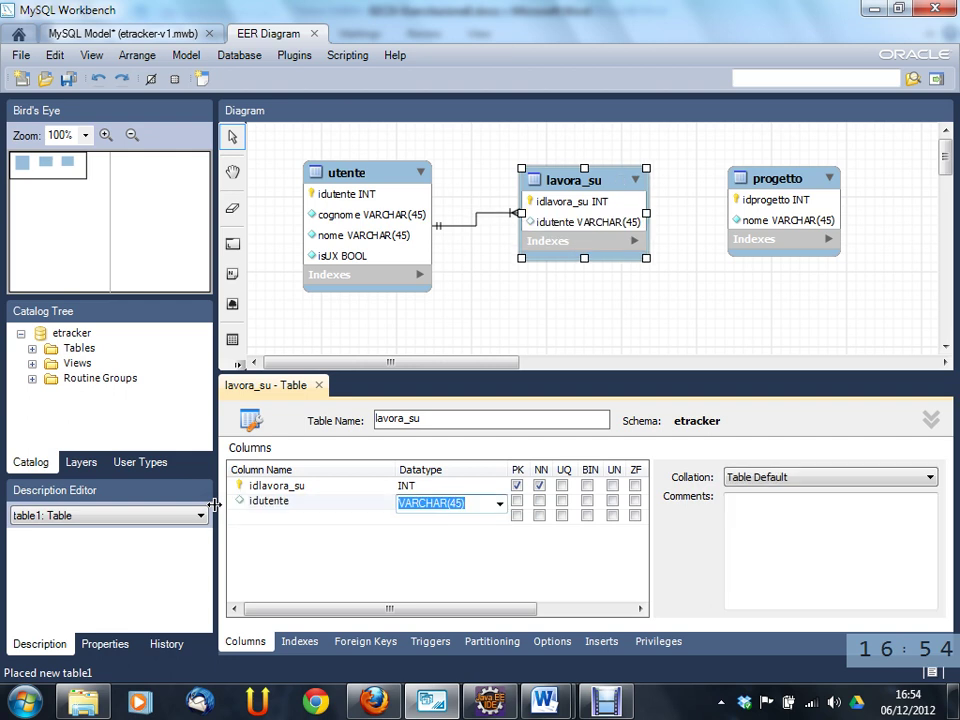
{"action": "left_click", "coordinate": [500, 504]}
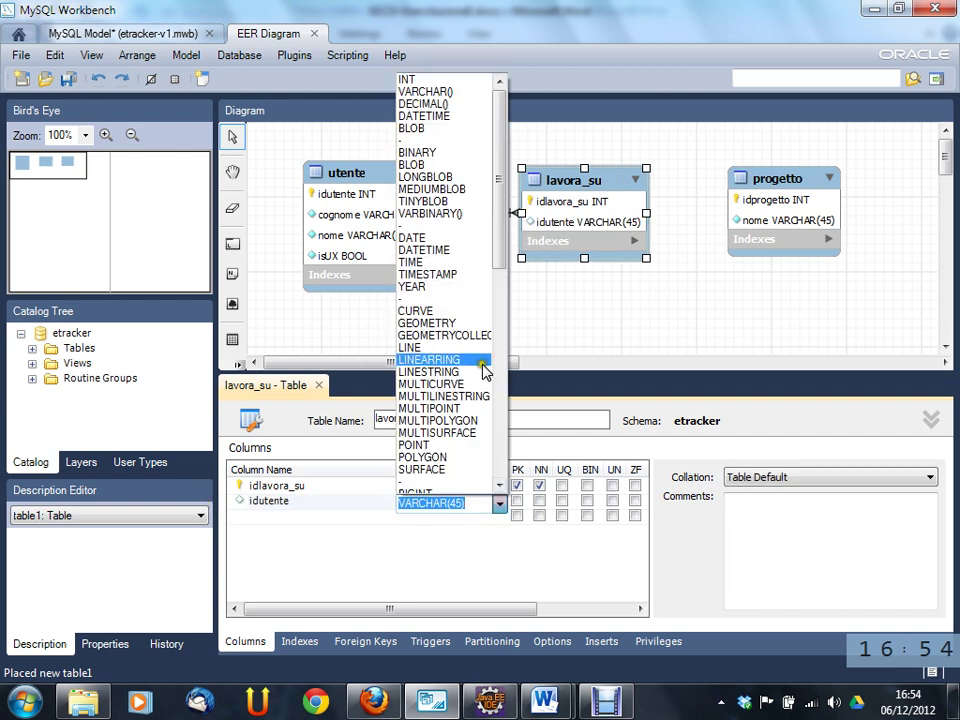
{"action": "left_click", "coordinate": [447, 83]}
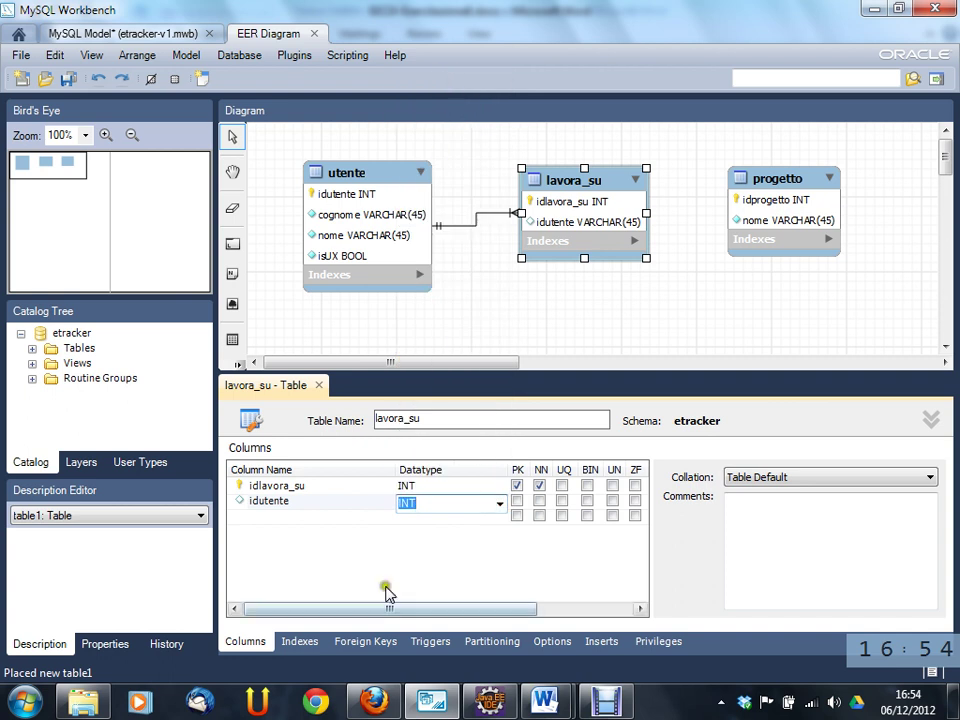
{"action": "left_click", "coordinate": [386, 642]}
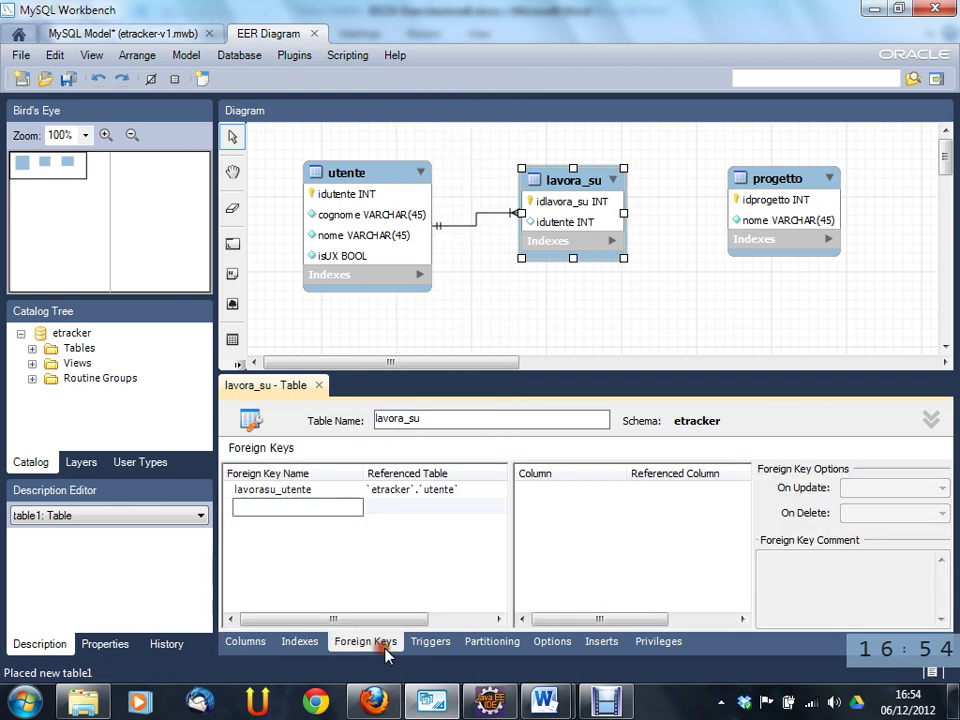
- Tick idutente in the lavorasu_utente foreign key and map it to referenced column idutente
{"action": "left_click", "coordinate": [446, 492]}
{"action": "left_click", "coordinate": [528, 505]}
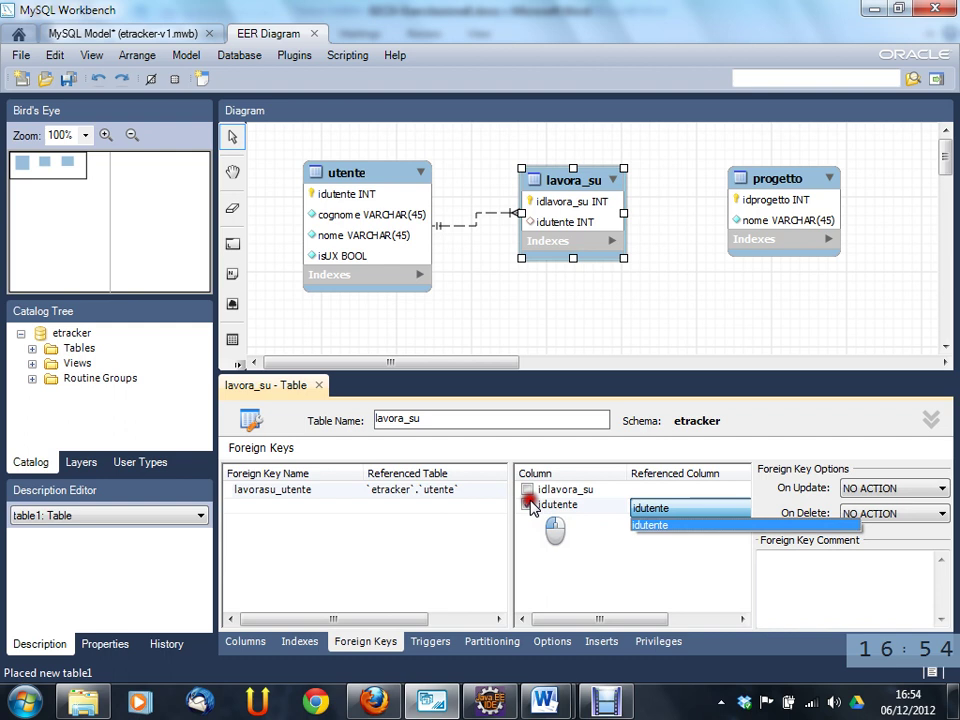
{"action": "left_click", "coordinate": [694, 523]}
{"action": "left_click", "coordinate": [660, 561]}
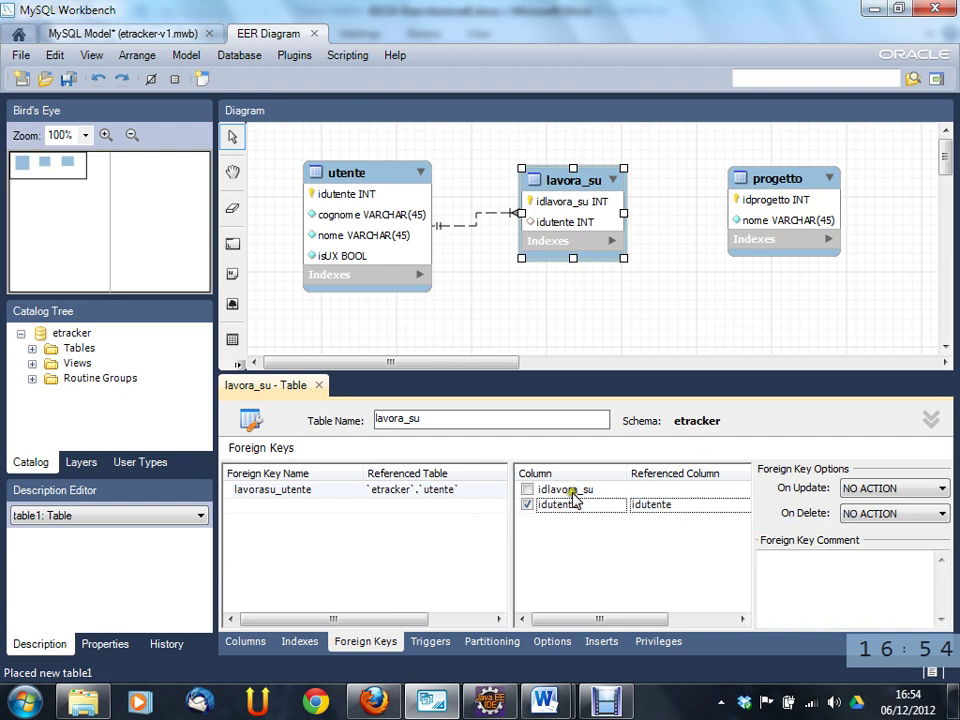
{"action": "left_click_drag", "start_coordinate": [508, 514], "coordinate": [484, 522]}
- Confirm `etracker`.`utente` as lavorasu_utente's referenced table, with idutente as the referenced column
{"action": "left_click", "coordinate": [274, 492]}
{"action": "left_click", "coordinate": [275, 492]}
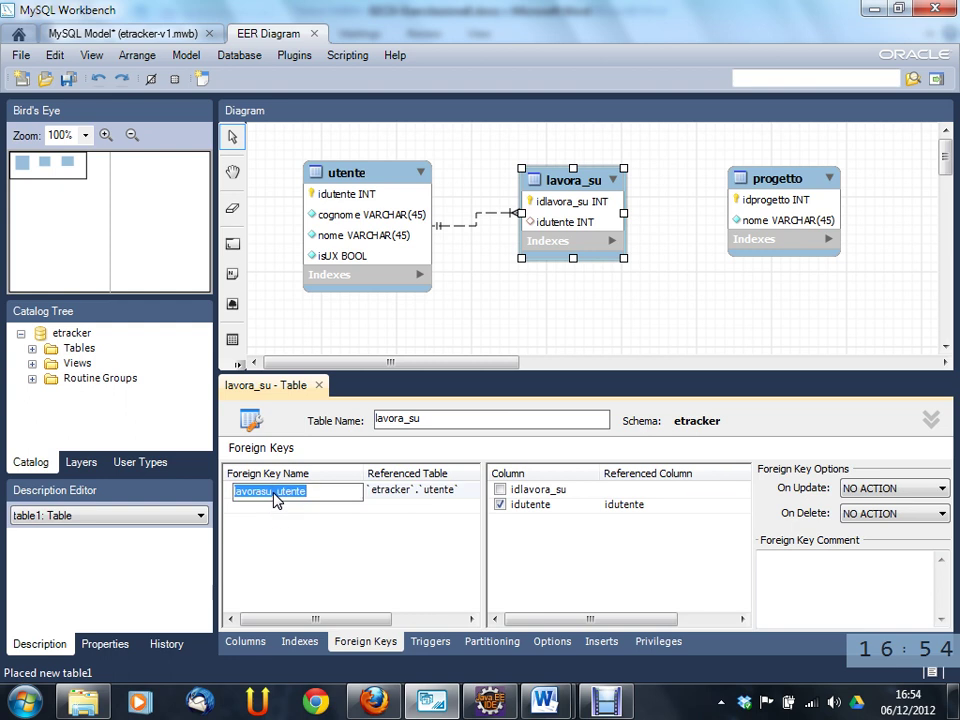
{"action": "left_click", "coordinate": [394, 494]}
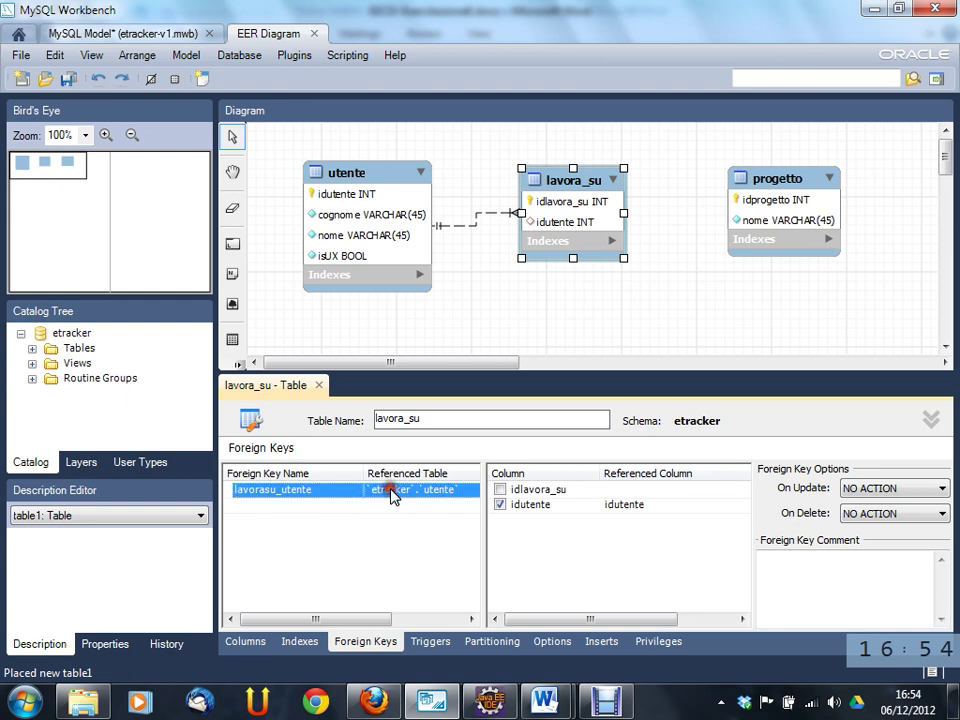
{"action": "left_click", "coordinate": [396, 496]}
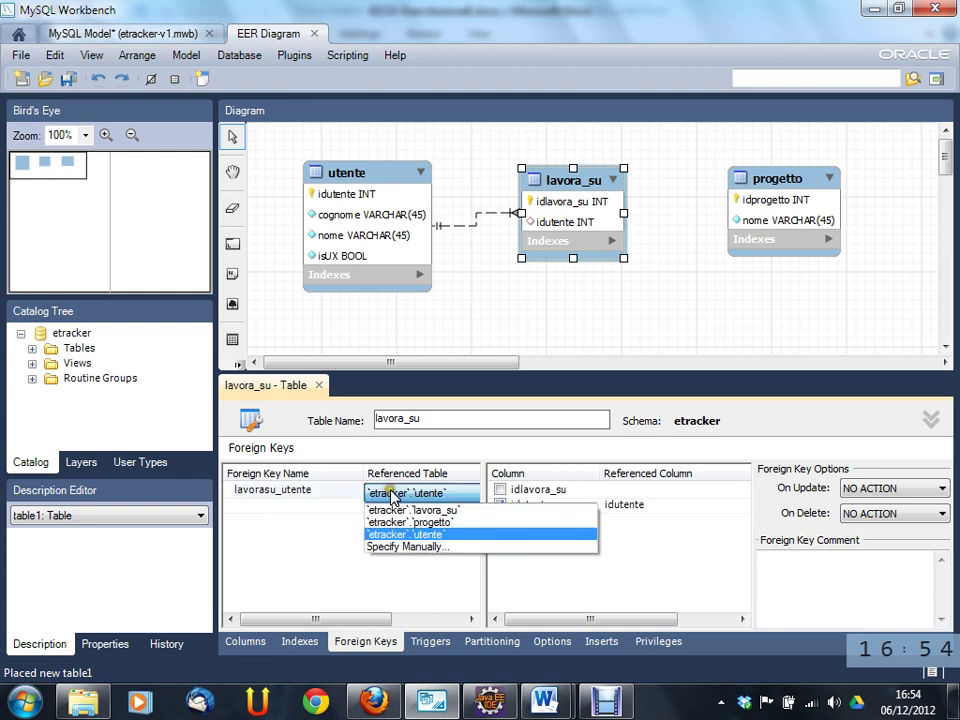
{"action": "left_click", "coordinate": [418, 535]}
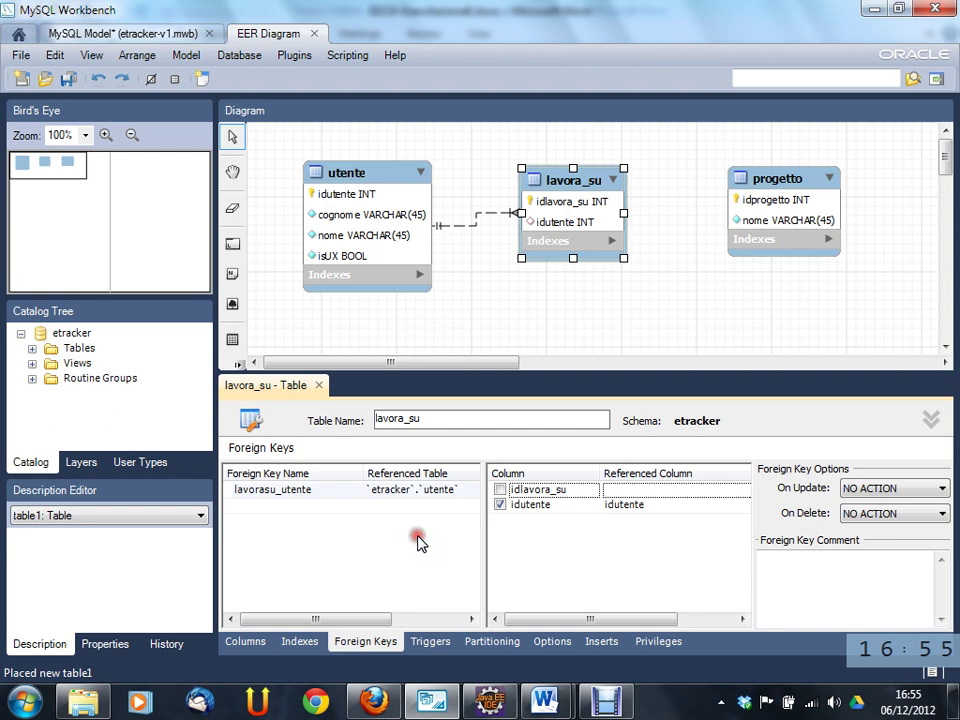
{"action": "left_click", "coordinate": [541, 507]}
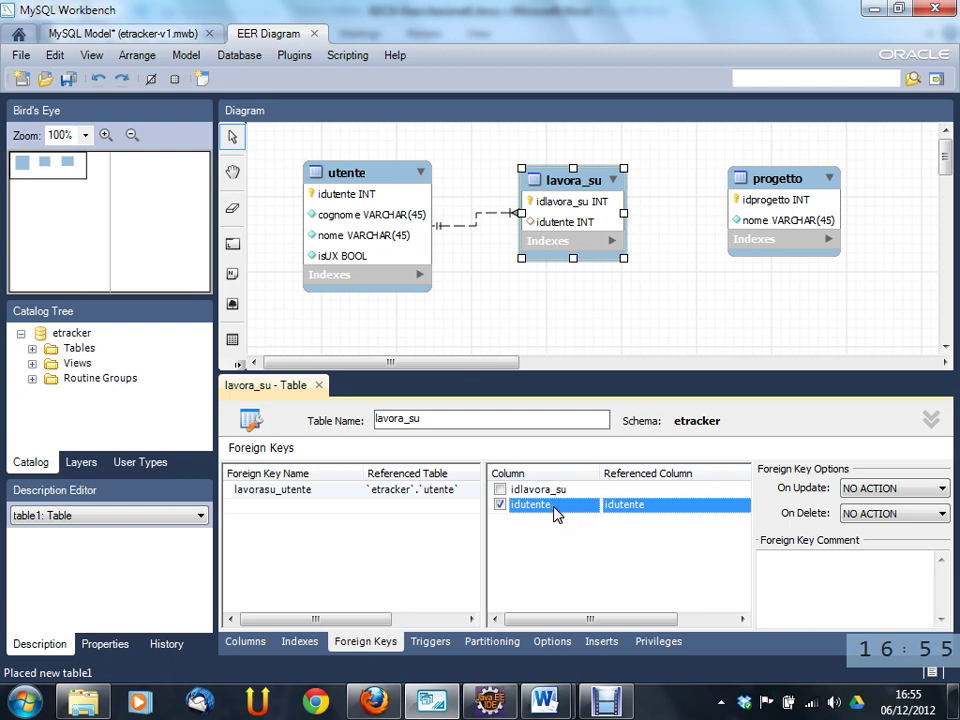
{"action": "left_click", "coordinate": [630, 508]}
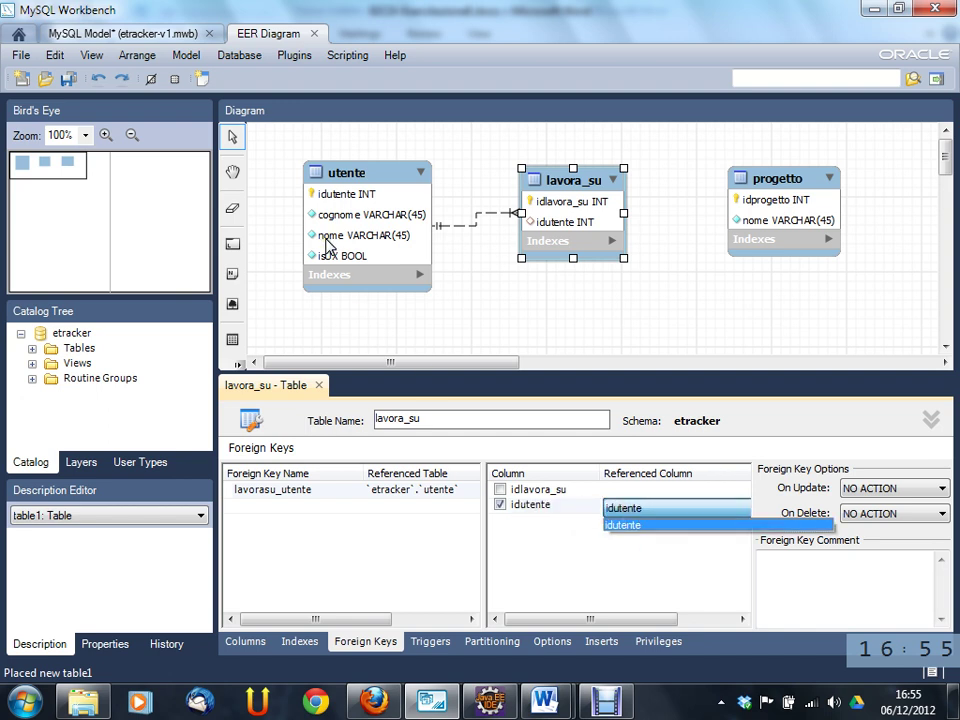
{"action": "left_click", "coordinate": [573, 352]}
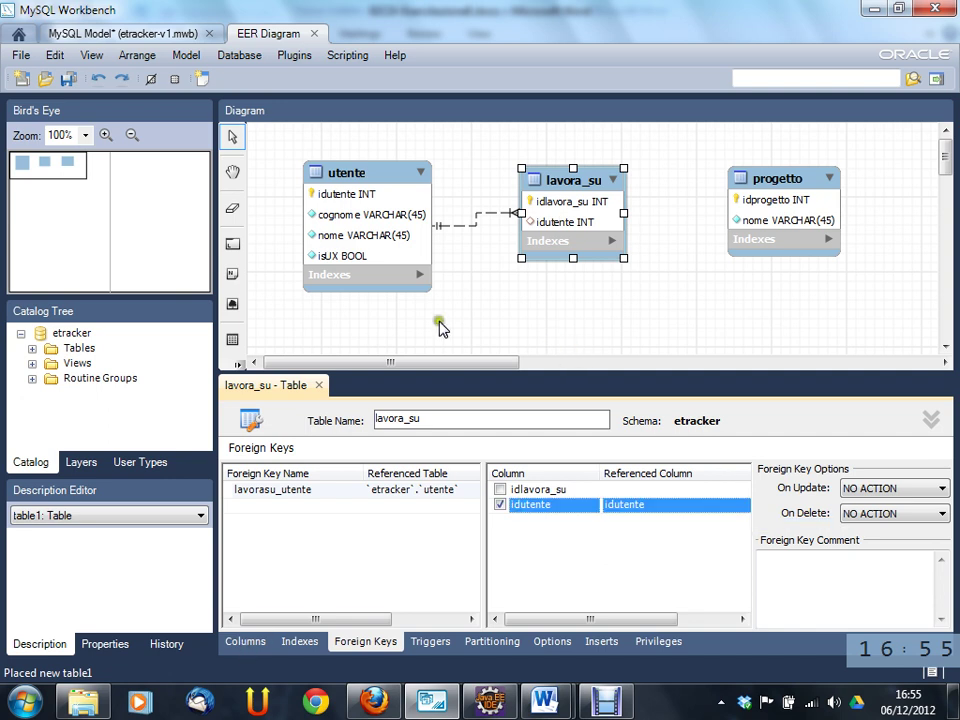
{"action": "left_click", "coordinate": [566, 226]}
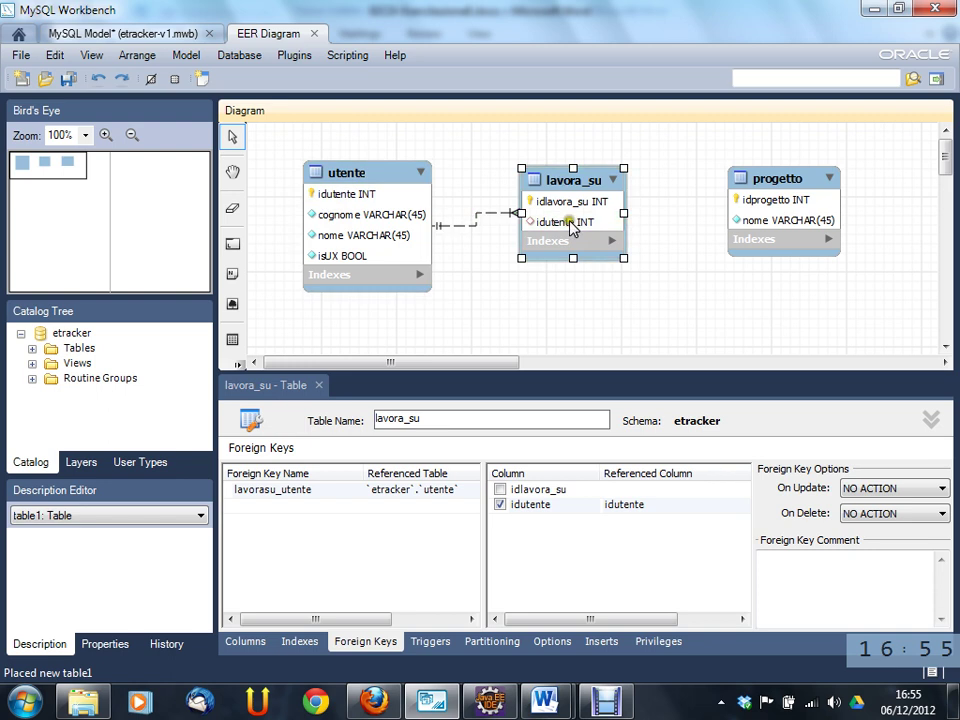
{"action": "mouse_move", "coordinate": [575, 188]}
- Deselect lavora_su and close its table editor so the diagram fills the window
{"action": "left_click", "coordinate": [495, 263]}
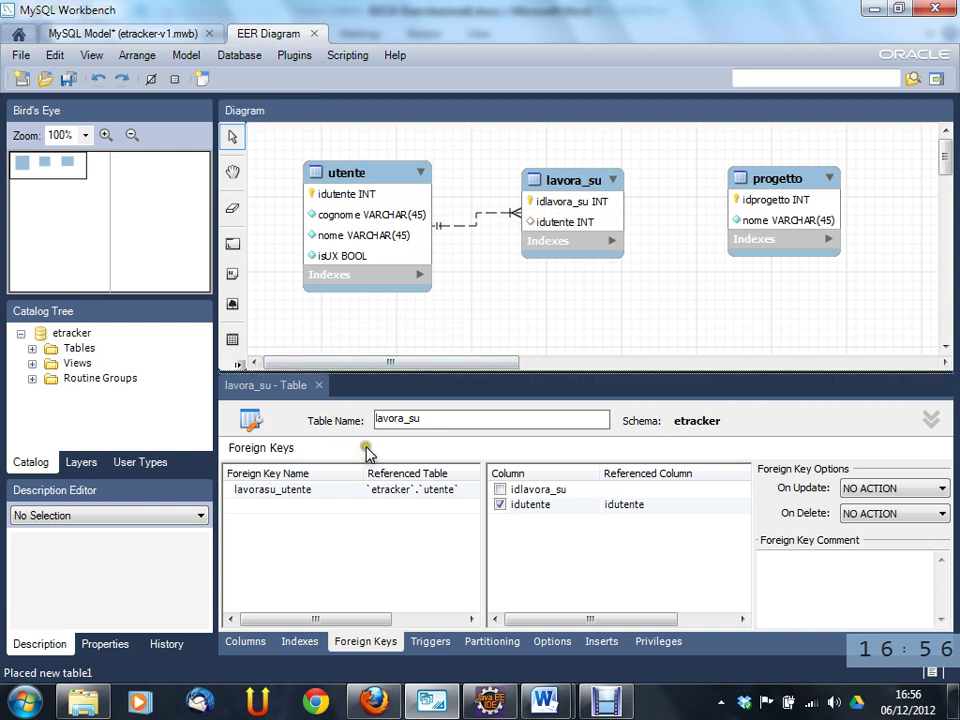
{"action": "left_click", "coordinate": [319, 385]}
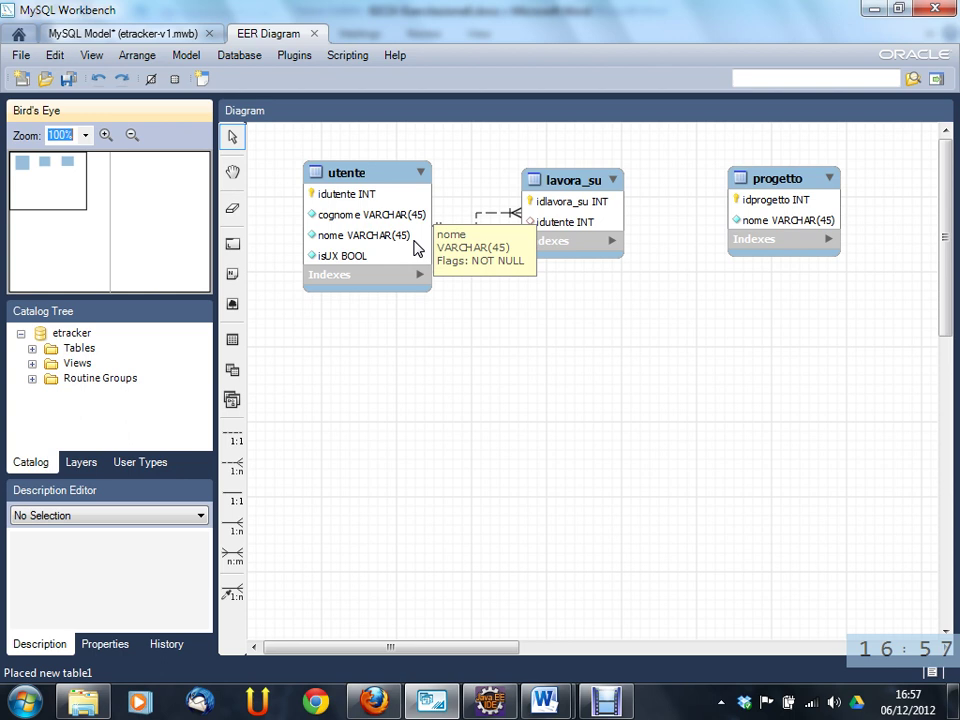
- Add a column named idprogetto with datatype INT to the lavora_su table
{"action": "left_click", "coordinate": [582, 184]}
{"action": "double_click", "coordinate": [585, 190]}
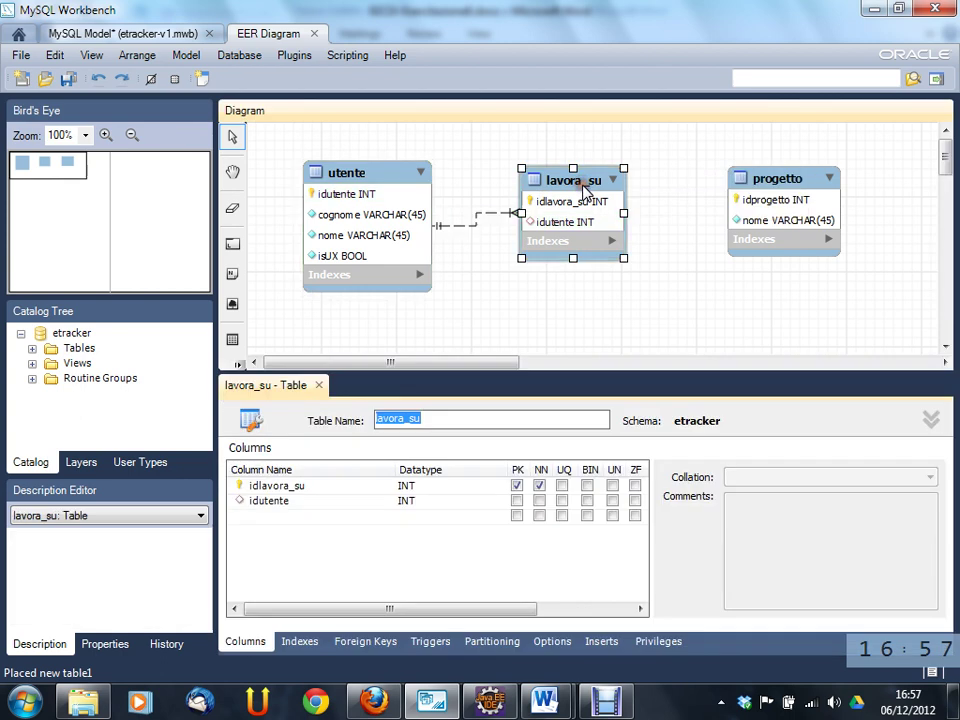
{"action": "left_click", "coordinate": [287, 515]}
{"action": "left_click", "coordinate": [285, 514]}
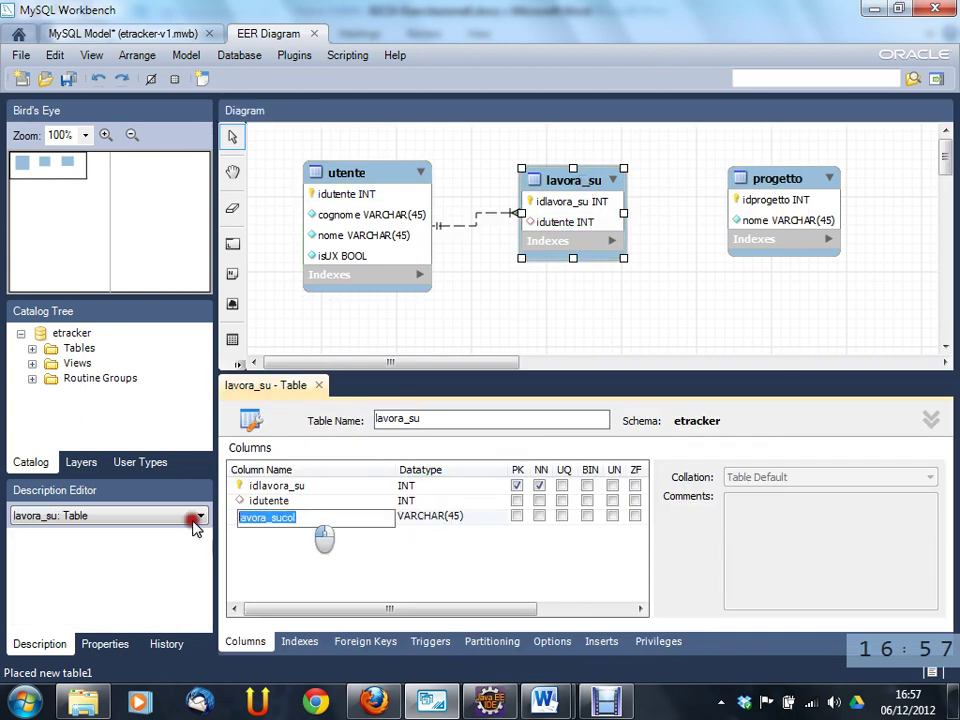
{"action": "type", "text": "idprogetto"}
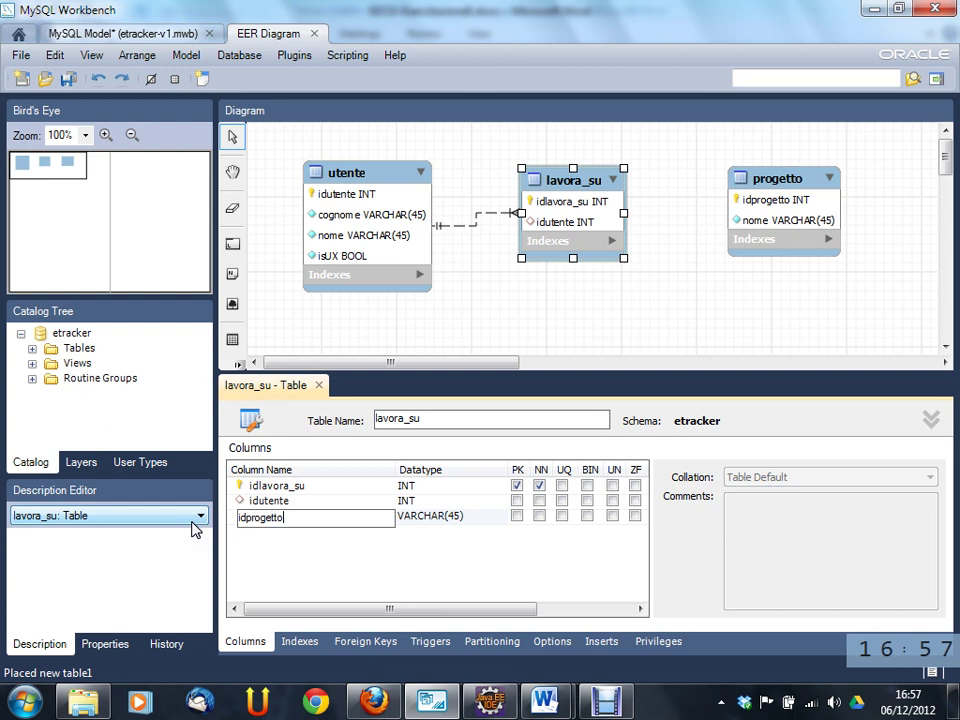
{"action": "key", "text": "Tab"}
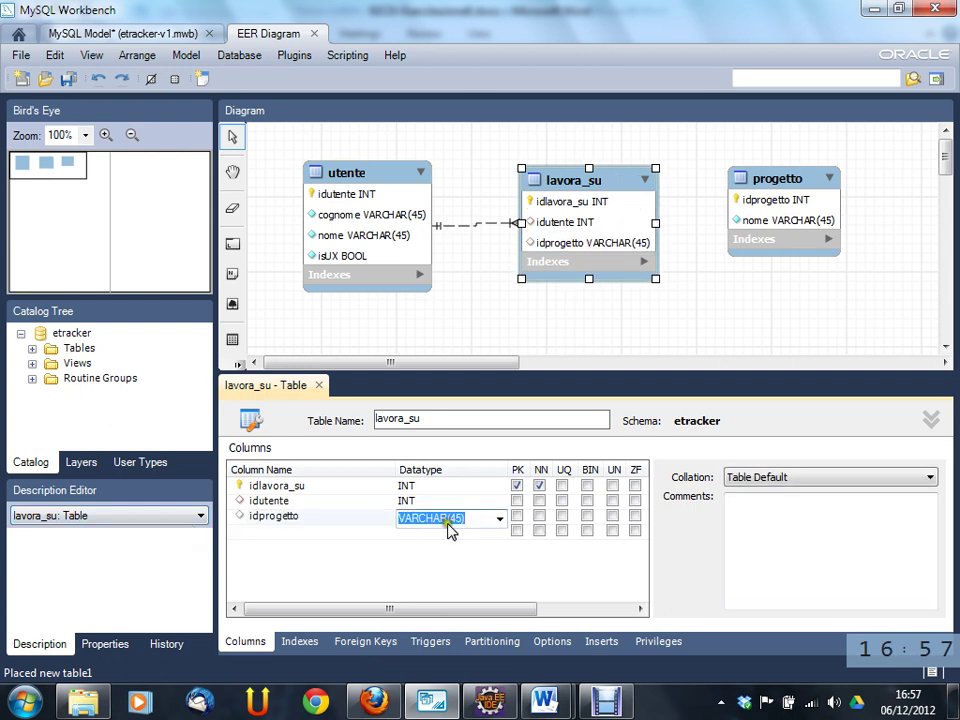
{"action": "left_click", "coordinate": [500, 519]}
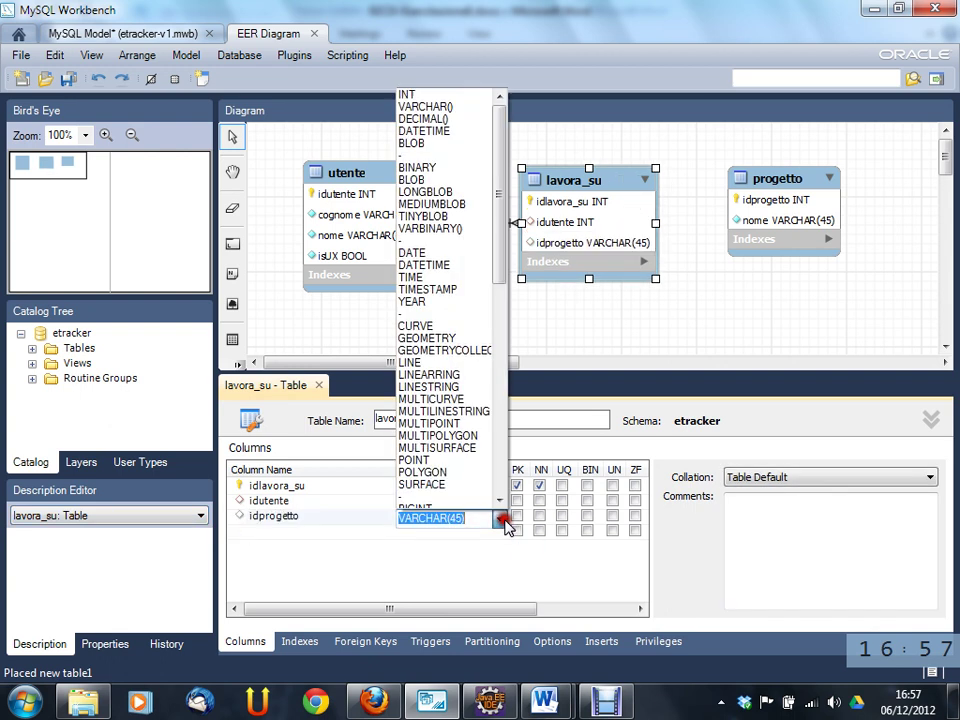
{"action": "left_click", "coordinate": [440, 95]}
- Nudge the lavora_su table slightly in the diagram and dismiss its context menu
{"action": "mouse_move", "coordinate": [606, 249]}
{"action": "left_mouse_down"}
{"action": "mouse_move", "coordinate": [666, 238]}
{"action": "mouse_move", "coordinate": [611, 244]}
{"action": "left_mouse_up"}
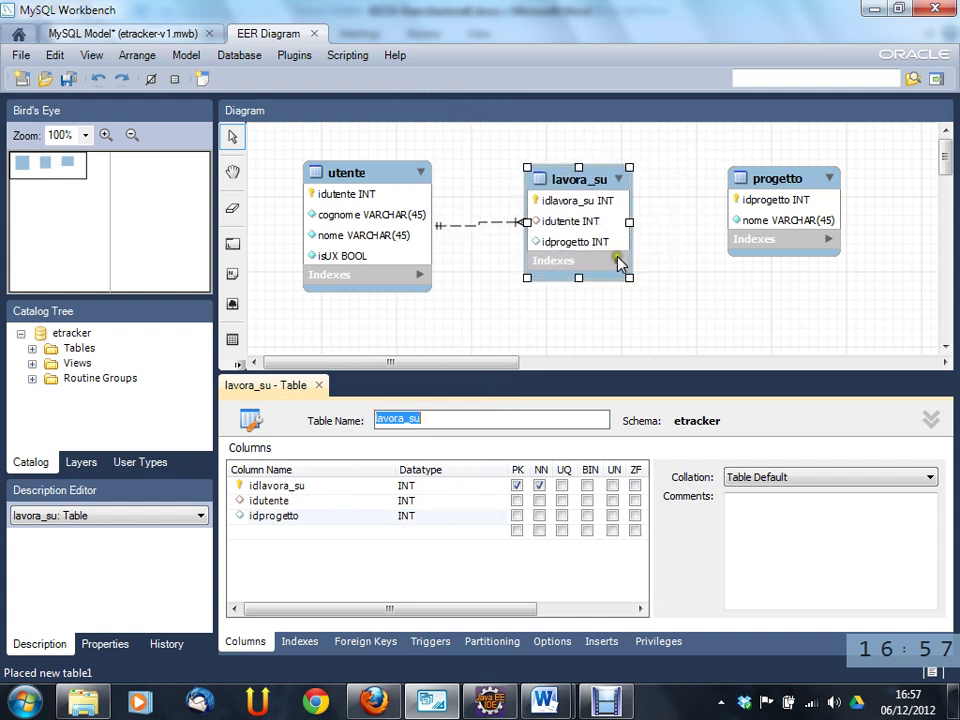
{"action": "left_click", "coordinate": [605, 247]}
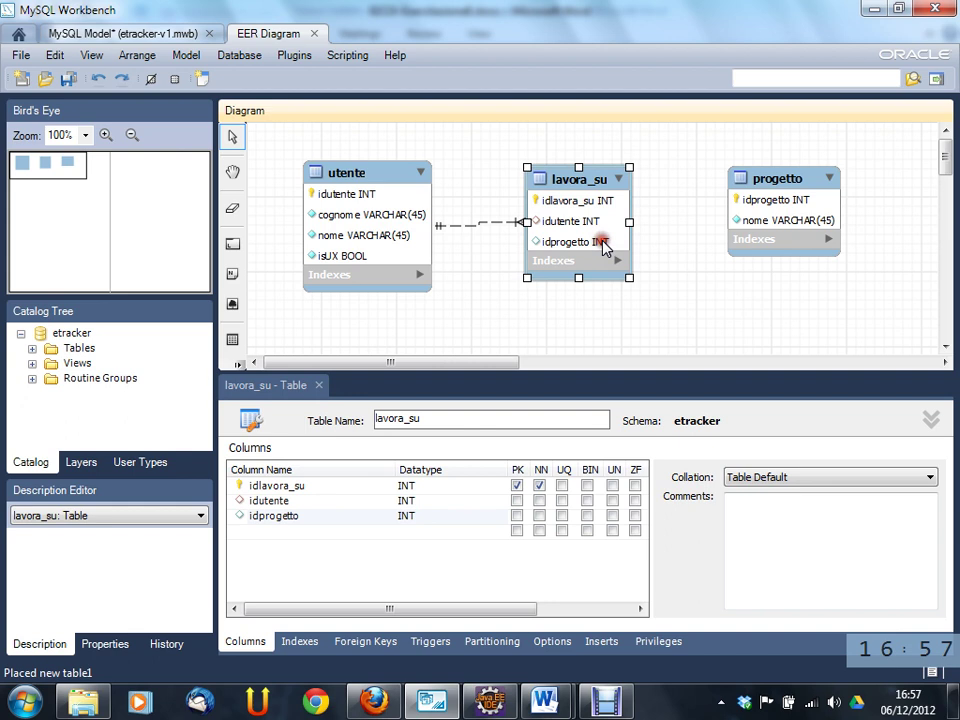
{"action": "right_click", "coordinate": [605, 249]}
{"action": "left_click", "coordinate": [520, 347]}
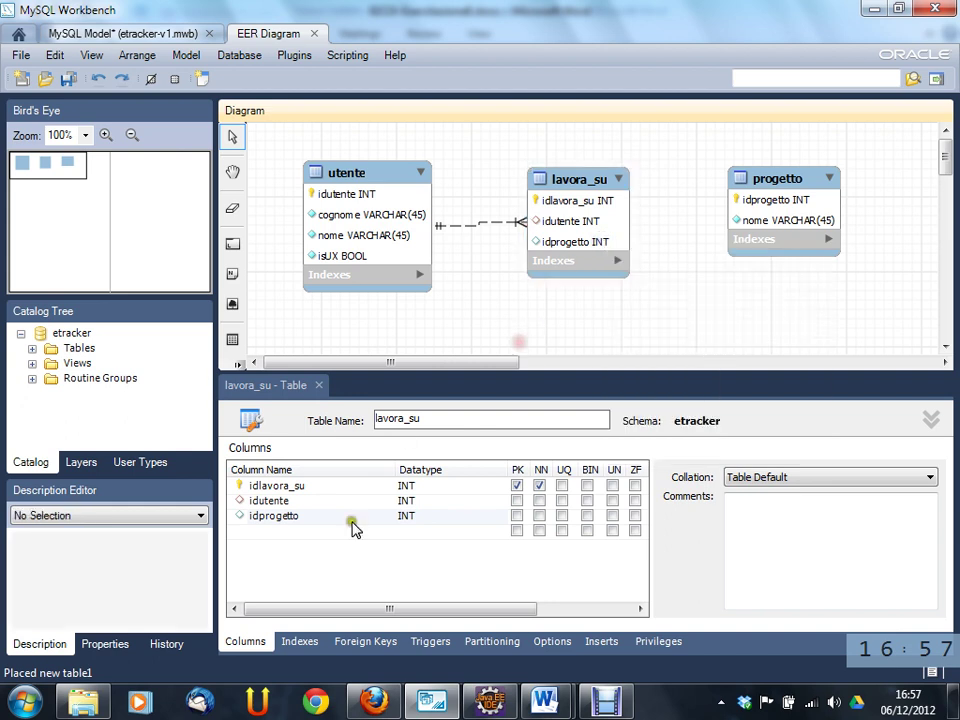
- Create foreign key lavorasu_progetto mapping idprogetto to `etracker`.`progetto`'s idprogetto
{"action": "left_click", "coordinate": [378, 640]}
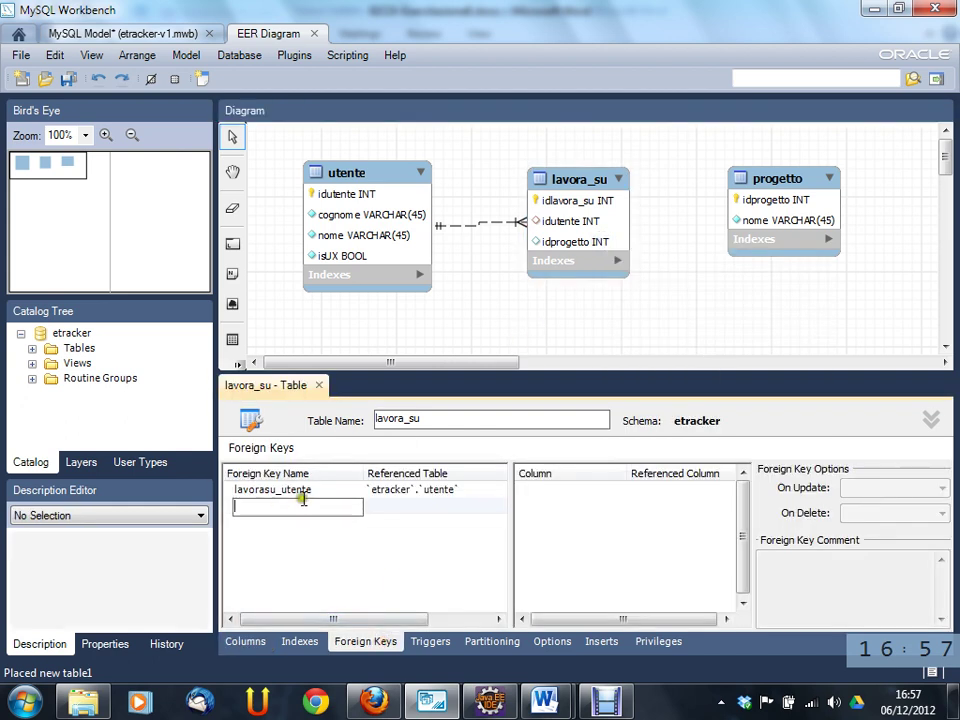
{"action": "type", "text": "lavorasu_progetto"}
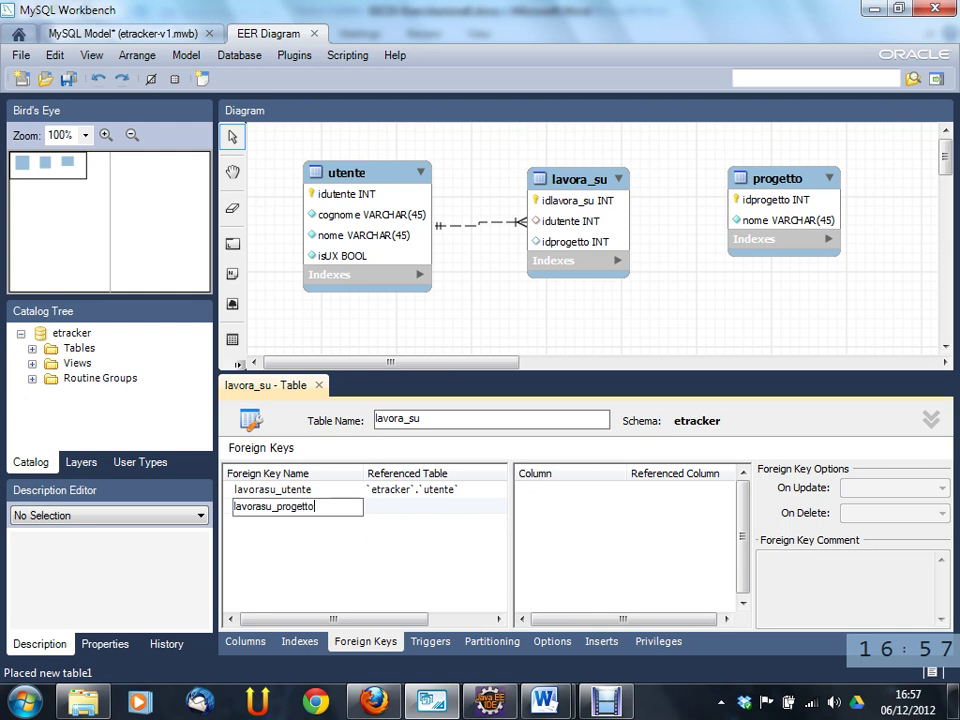
{"action": "key", "text": "Tab"}
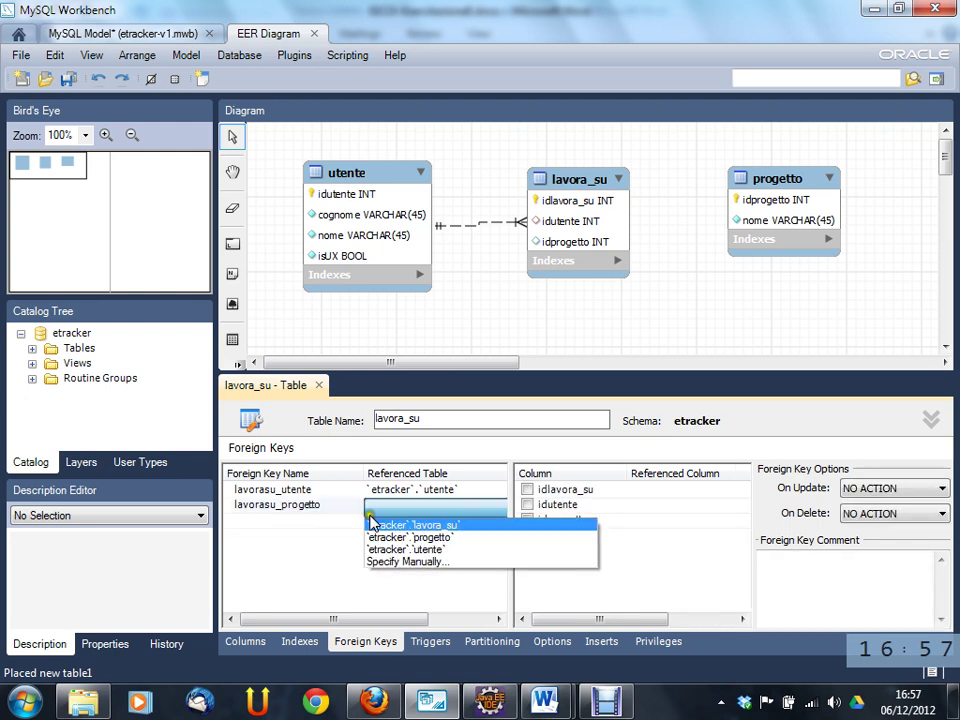
{"action": "left_click", "coordinate": [410, 537]}
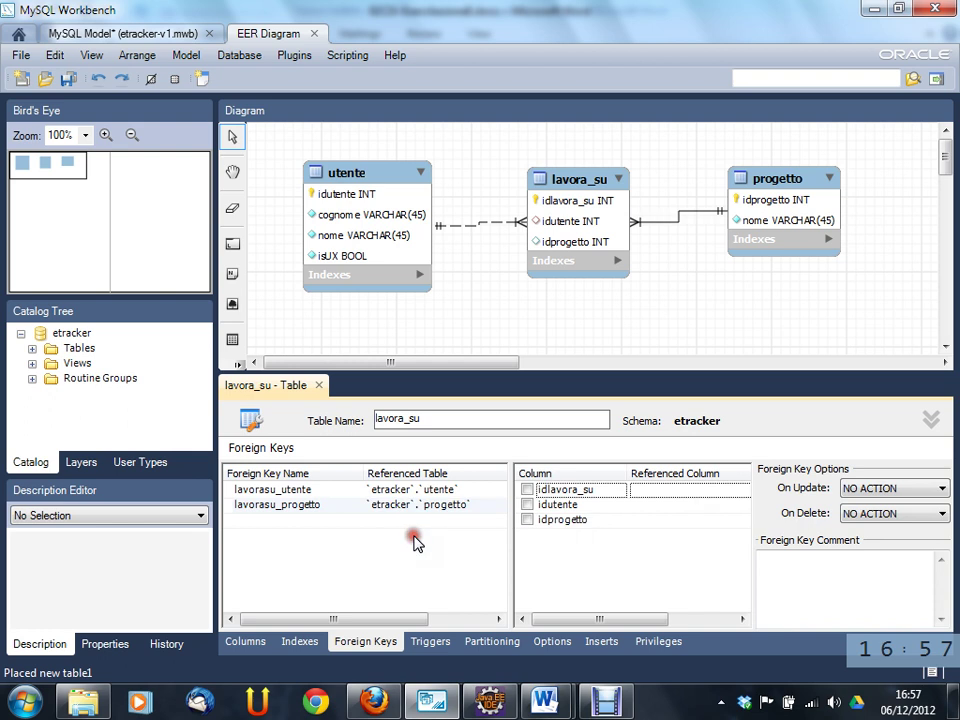
{"action": "left_click", "coordinate": [527, 520]}
{"action": "left_click", "coordinate": [648, 541]}
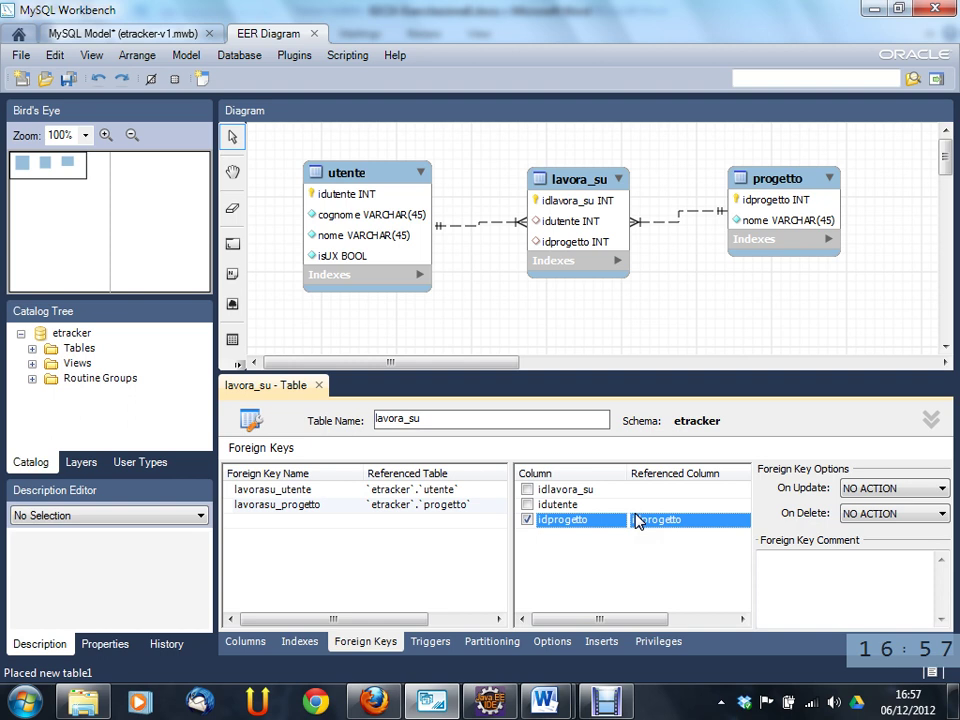
{"action": "left_click", "coordinate": [407, 584]}
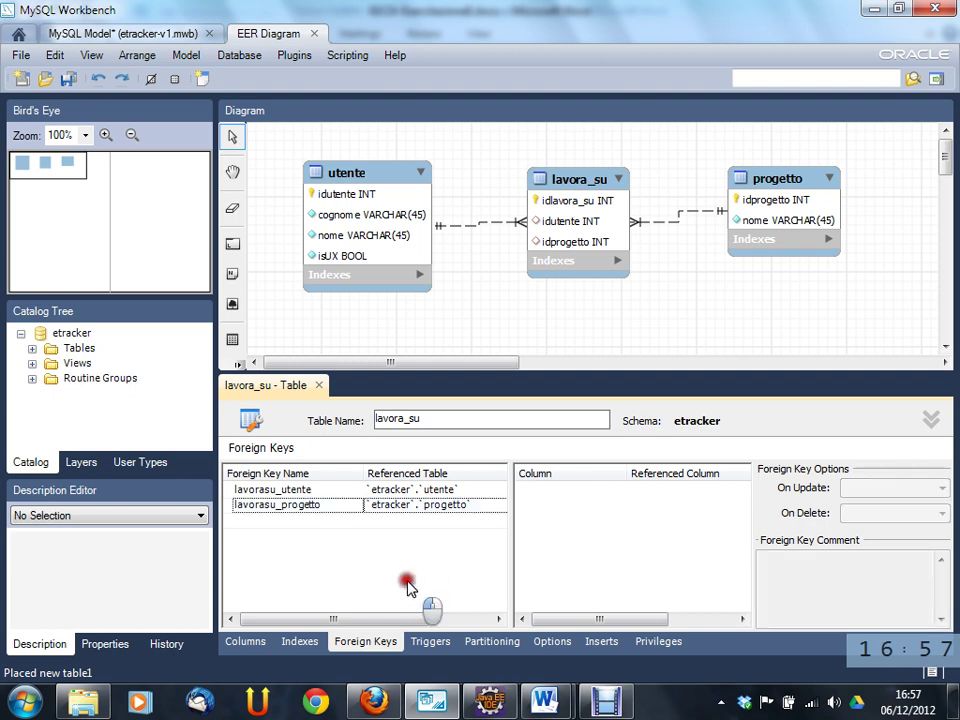
{"action": "left_click", "coordinate": [418, 506]}
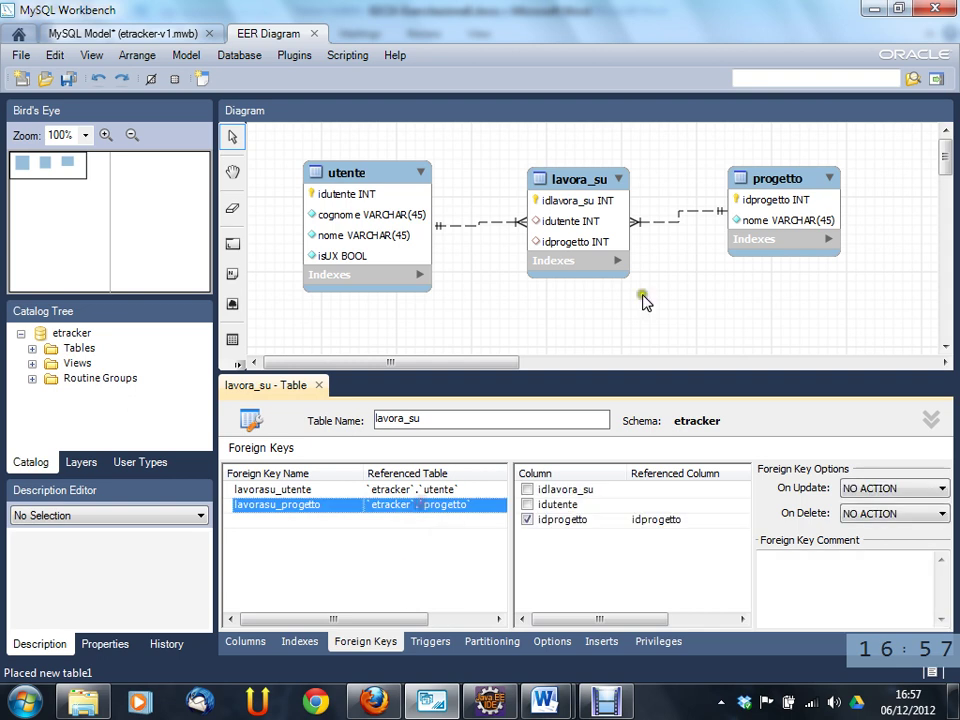
{"action": "double_click", "coordinate": [690, 214]}
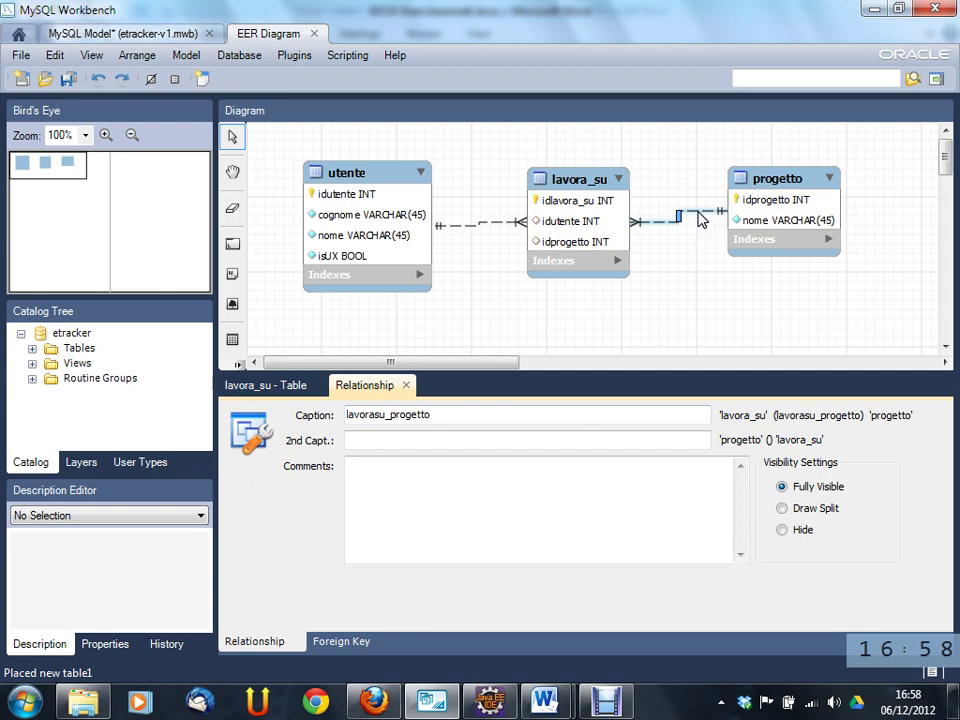
{"action": "left_click", "coordinate": [345, 642]}
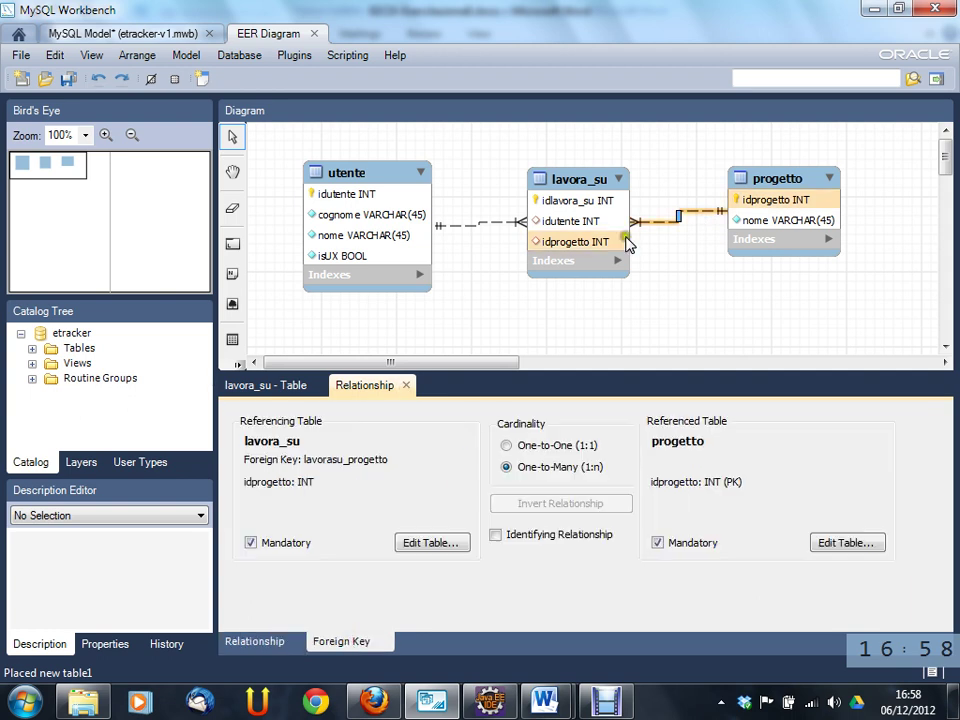
{"action": "left_click", "coordinate": [405, 386]}
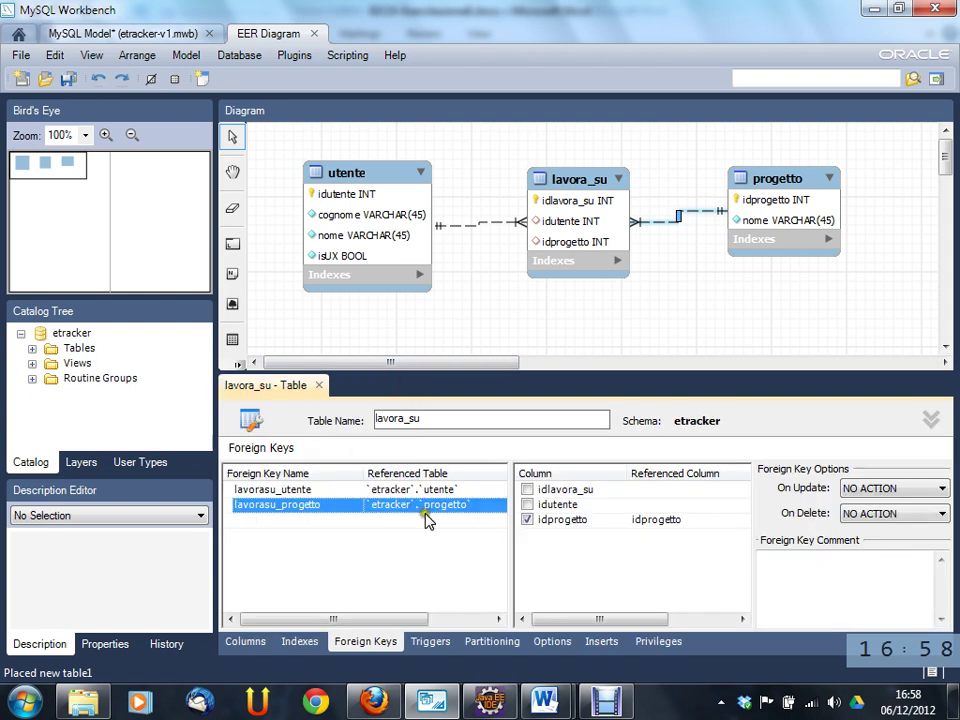
{"action": "left_click", "coordinate": [682, 226]}
{"action": "double_click", "coordinate": [682, 226]}
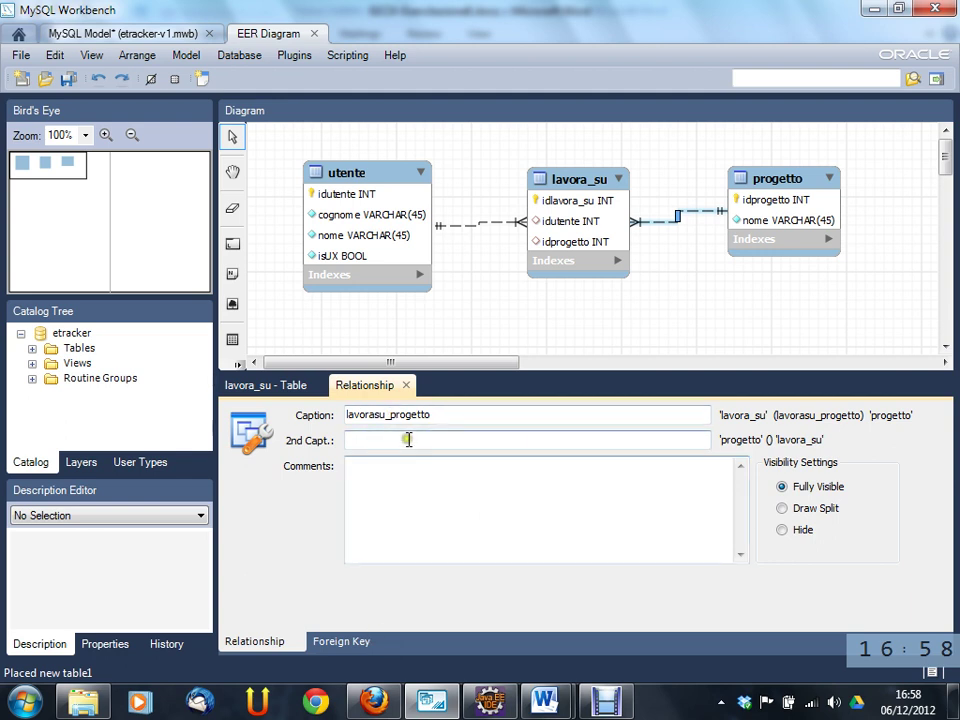
{"action": "left_click", "coordinate": [355, 643]}
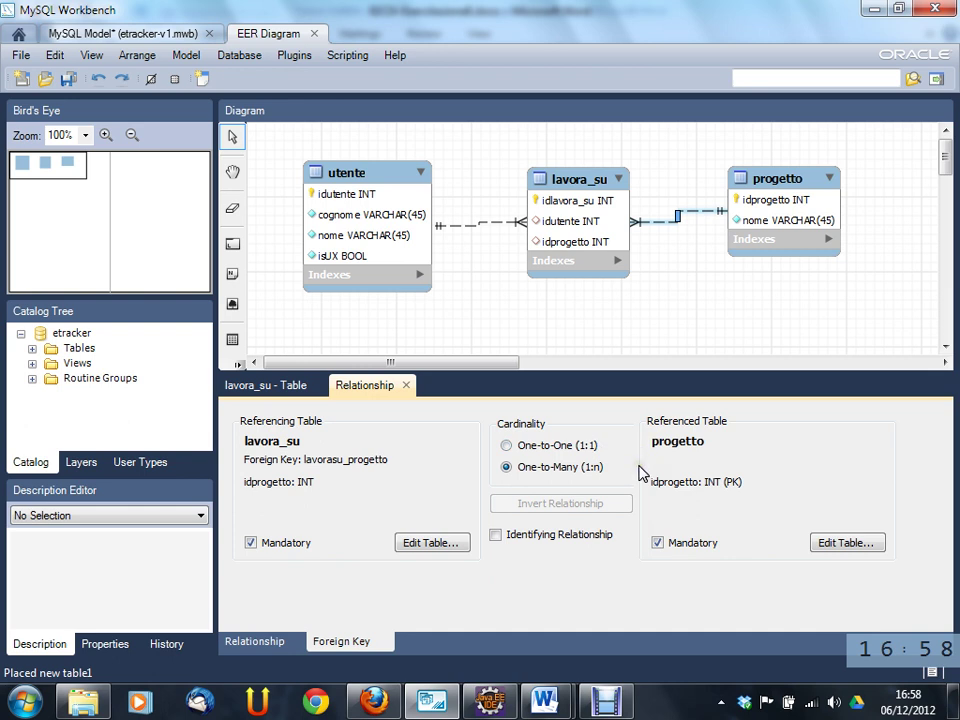
{"action": "left_click", "coordinate": [564, 448]}
{"action": "left_click", "coordinate": [566, 467]}
{"action": "left_click", "coordinate": [497, 537]}
{"action": "left_click", "coordinate": [566, 536]}
{"action": "left_click", "coordinate": [579, 537]}
{"action": "left_click", "coordinate": [579, 515]}
{"action": "left_click", "coordinate": [660, 473]}
{"action": "left_click", "coordinate": [560, 446]}
{"action": "left_click", "coordinate": [565, 446]}
{"action": "left_click", "coordinate": [563, 446]}
{"action": "left_click", "coordinate": [701, 462]}
{"action": "left_click", "coordinate": [659, 543]}
- Uncheck Mandatory for progetto in the lavorasu_progetto relationship, keeping lavora_su's side mandatory
{"action": "left_click", "coordinate": [244, 549]}
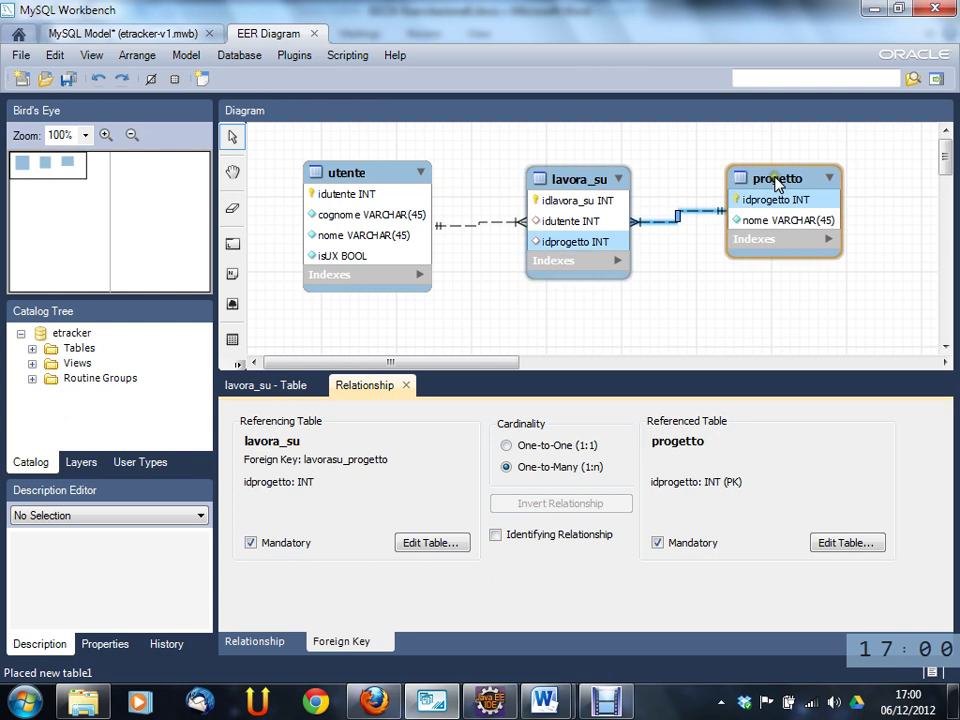
{"action": "mouse_move", "coordinate": [776, 180]}
{"action": "left_mouse_down"}
{"action": "mouse_move", "coordinate": [791, 204]}
{"action": "mouse_move", "coordinate": [779, 186]}
{"action": "left_mouse_up"}
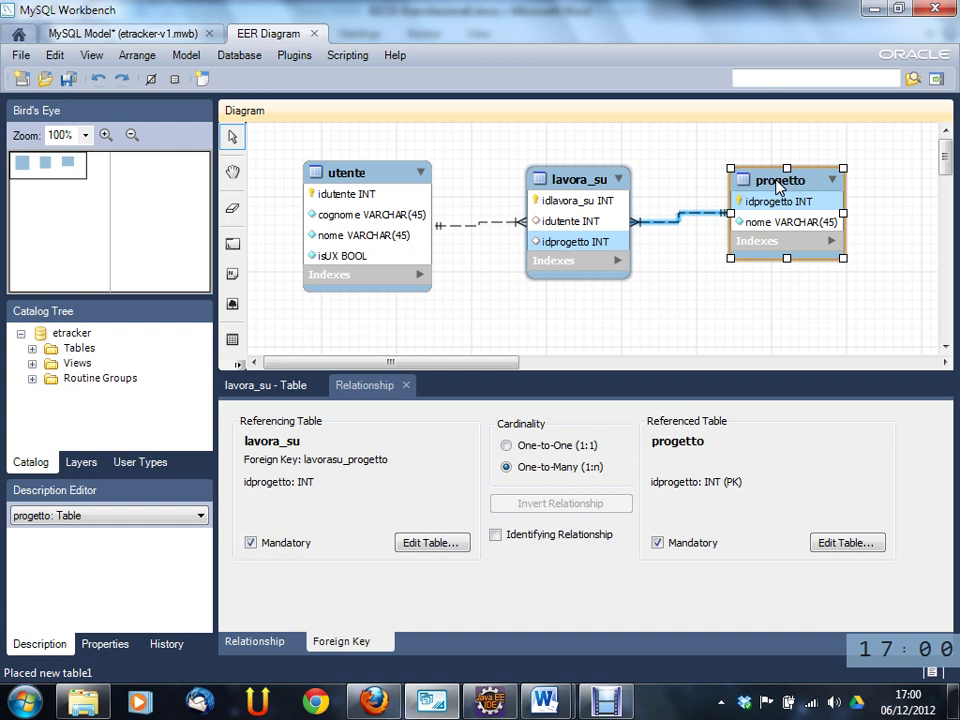
{"action": "left_click", "coordinate": [657, 545]}
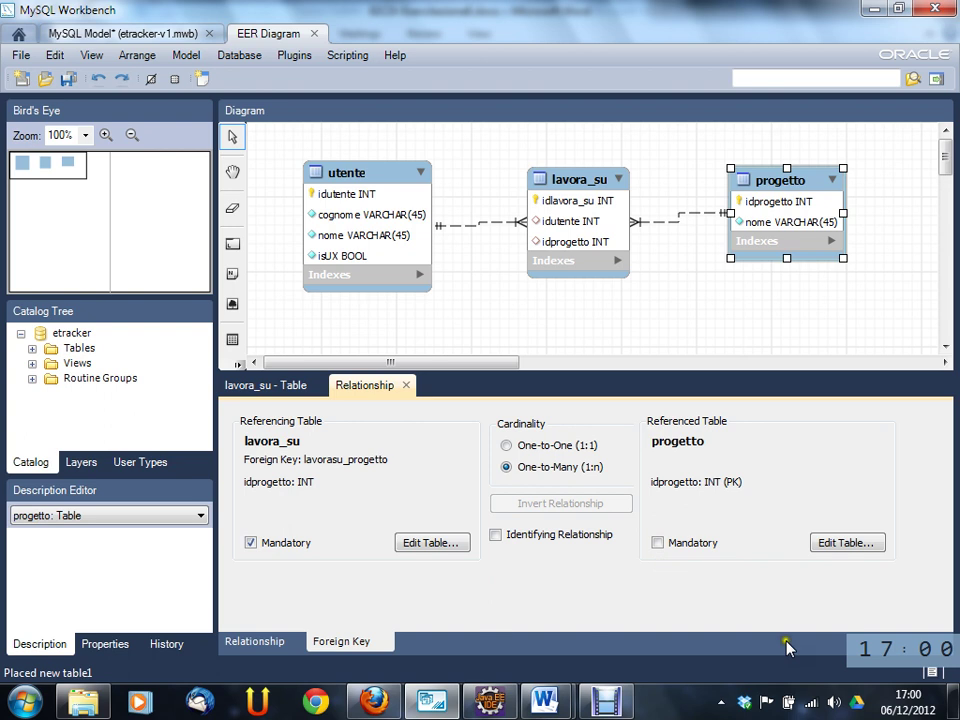
{"action": "left_click", "coordinate": [293, 388]}
{"action": "left_click", "coordinate": [360, 387]}
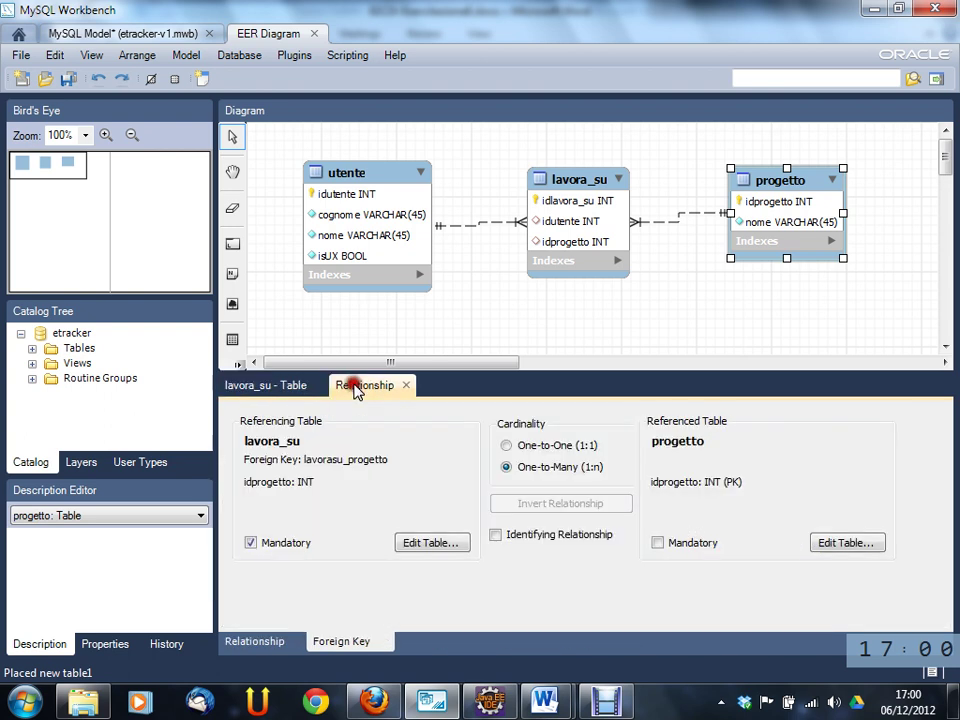
{"action": "left_click", "coordinate": [700, 288]}
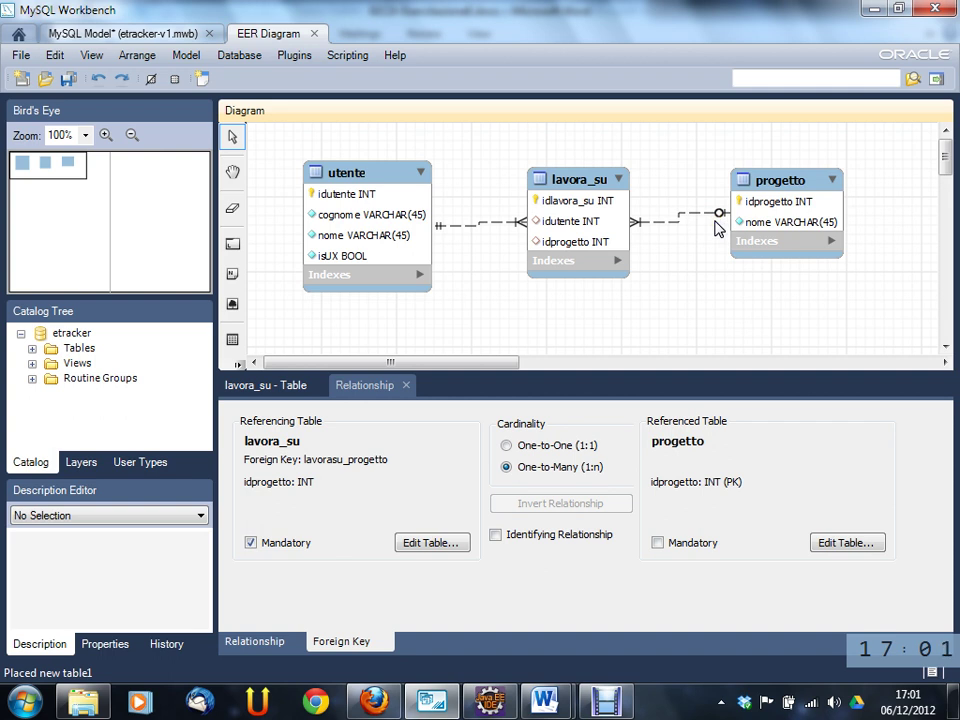
- Uncheck Mandatory for utente in the lavorasu_utente relationship's Referenced Table settings
{"action": "left_click", "coordinate": [474, 224]}
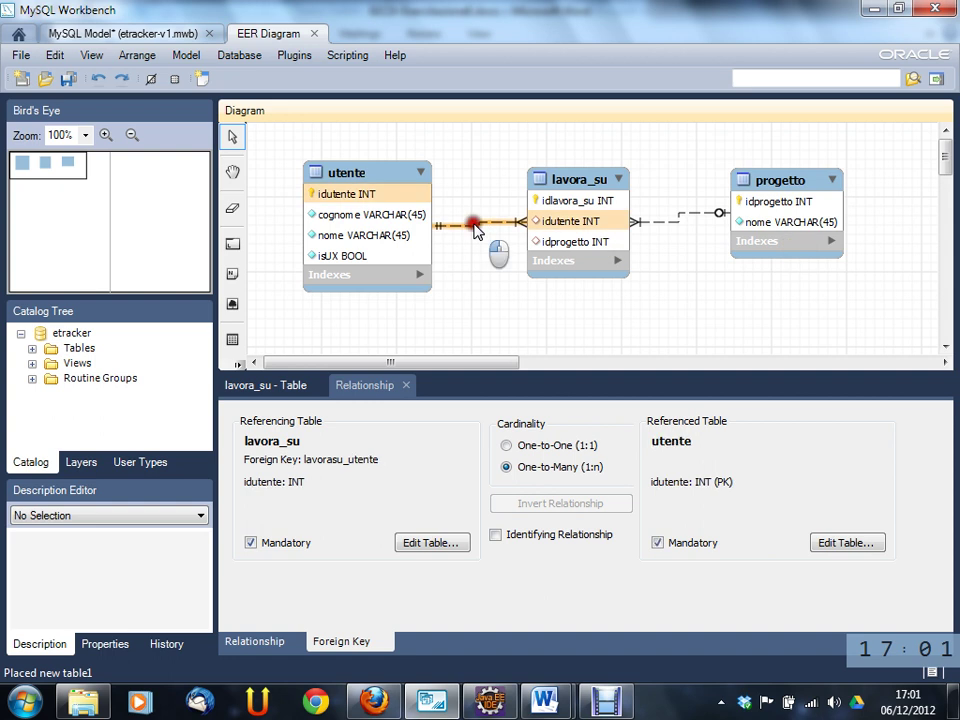
{"action": "left_click", "coordinate": [330, 508]}
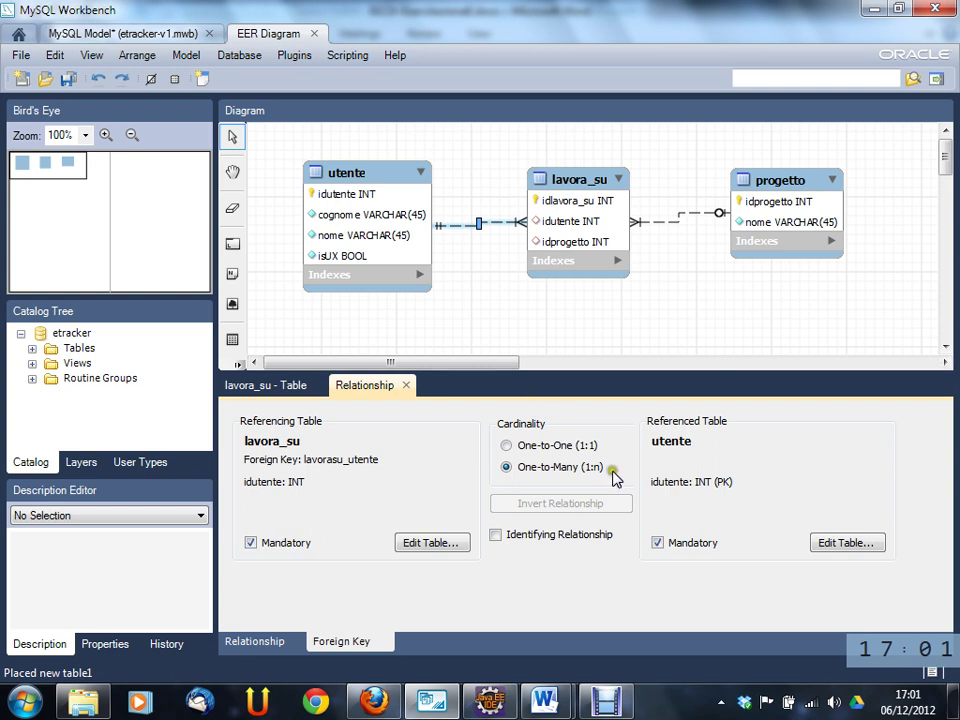
{"action": "left_click", "coordinate": [695, 545]}
{"action": "left_click", "coordinate": [484, 313]}
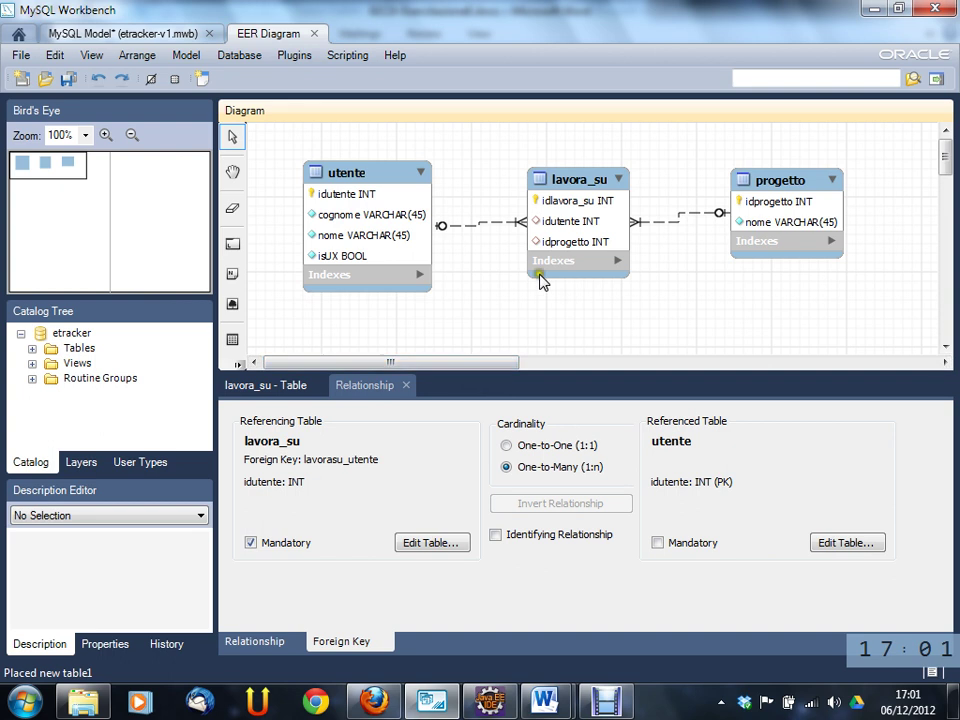
- Show lavora_su's foreign keys, nudge the table up and right, and select its utente relationship
{"action": "left_click", "coordinate": [268, 387]}
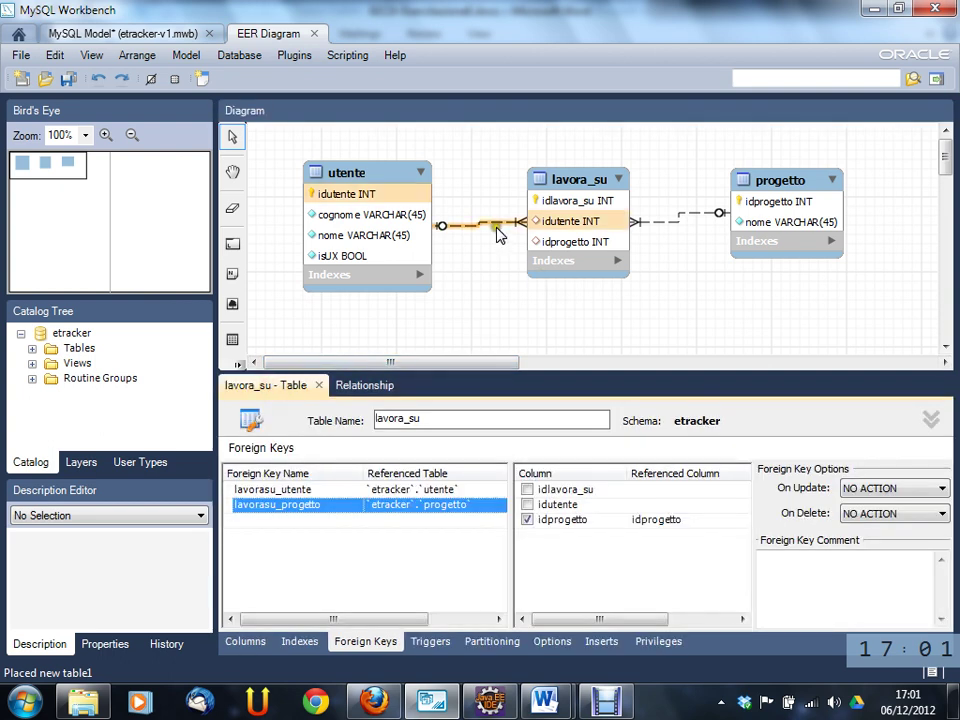
{"action": "mouse_move", "coordinate": [602, 178]}
{"action": "left_mouse_down"}
{"action": "mouse_move", "coordinate": [620, 168]}
{"action": "mouse_move", "coordinate": [612, 172]}
{"action": "left_mouse_up"}
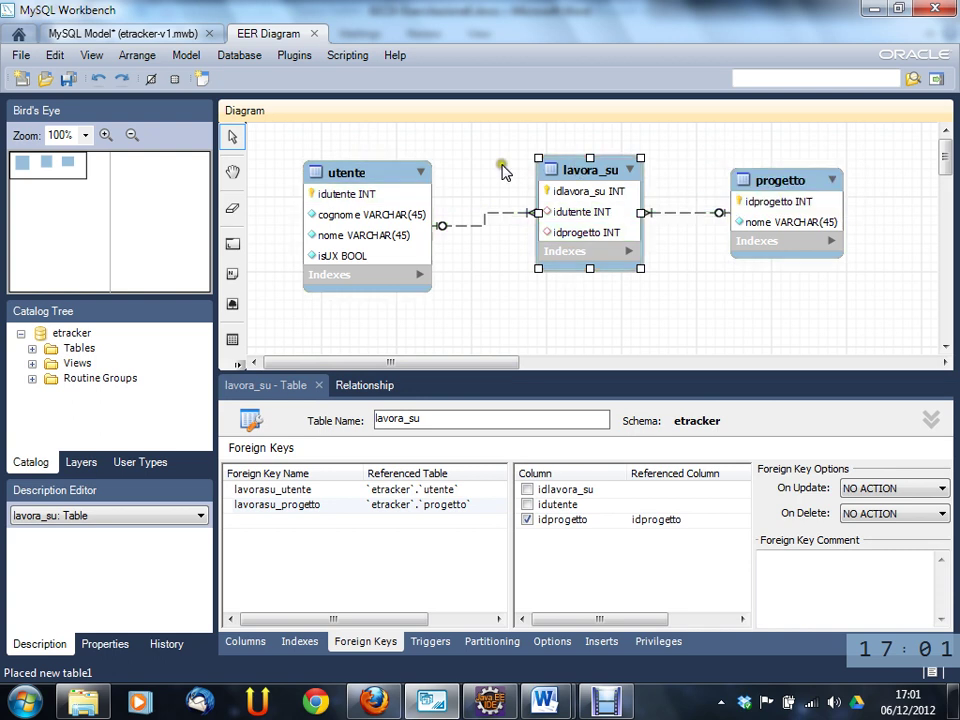
{"action": "left_click", "coordinate": [485, 224]}
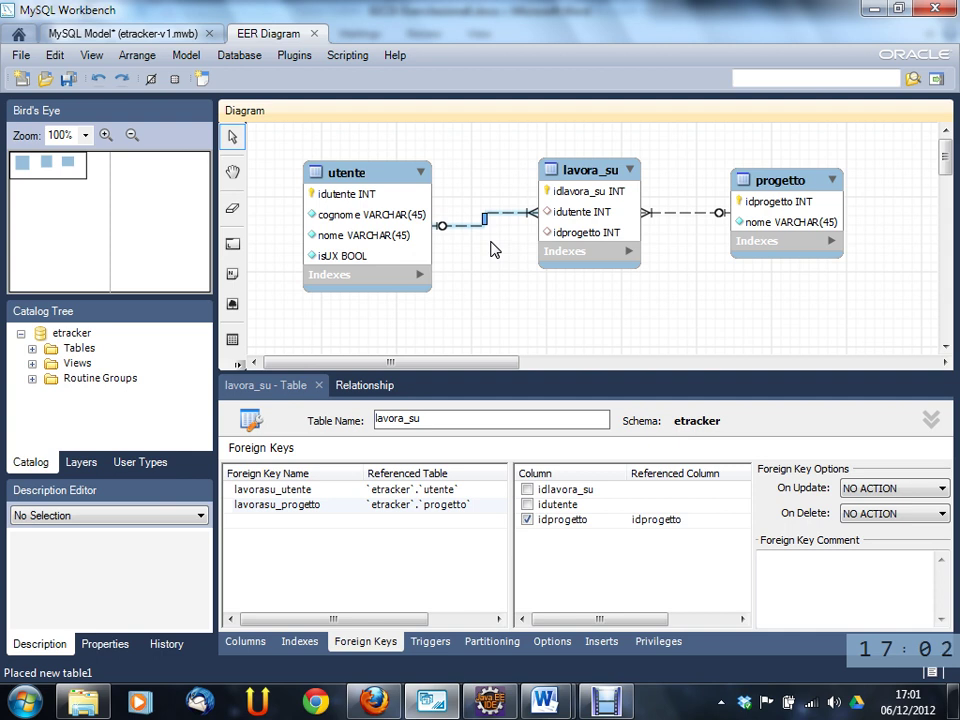
- Change options in the editor panel, then select the utente table
{"action": "left_click", "coordinate": [381, 378]}
{"action": "left_click", "coordinate": [372, 430]}
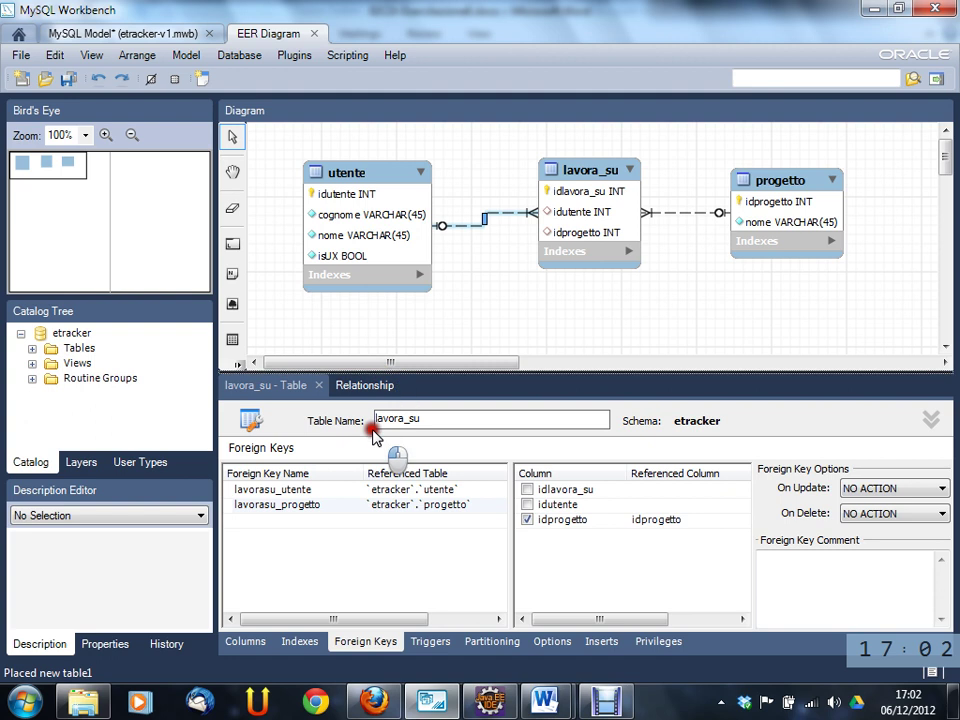
{"action": "left_click", "coordinate": [410, 410]}
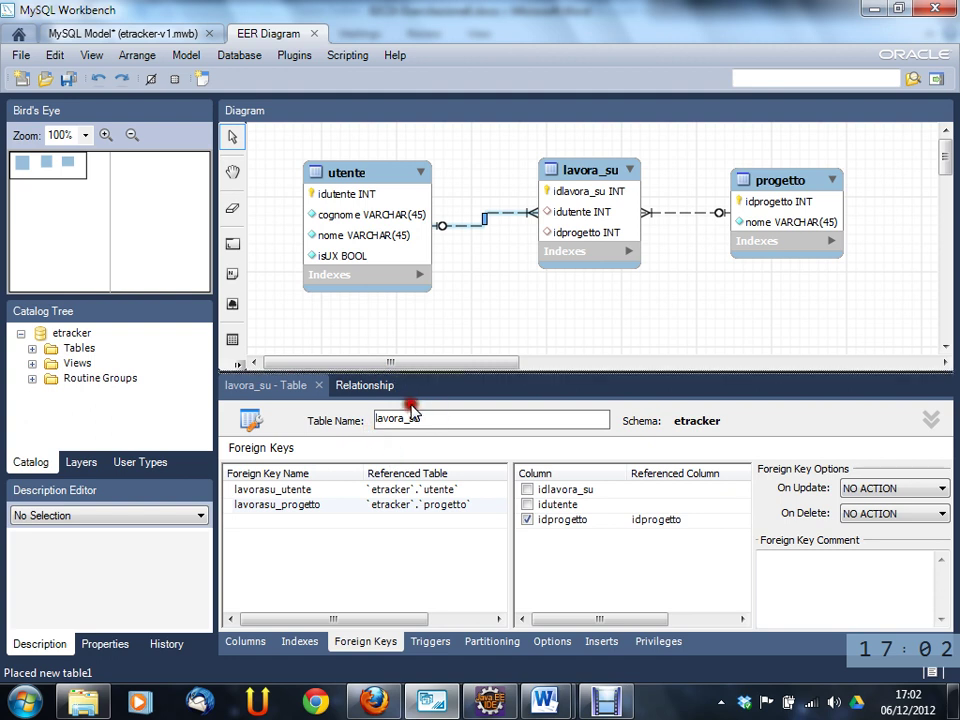
{"action": "left_click", "coordinate": [375, 165]}
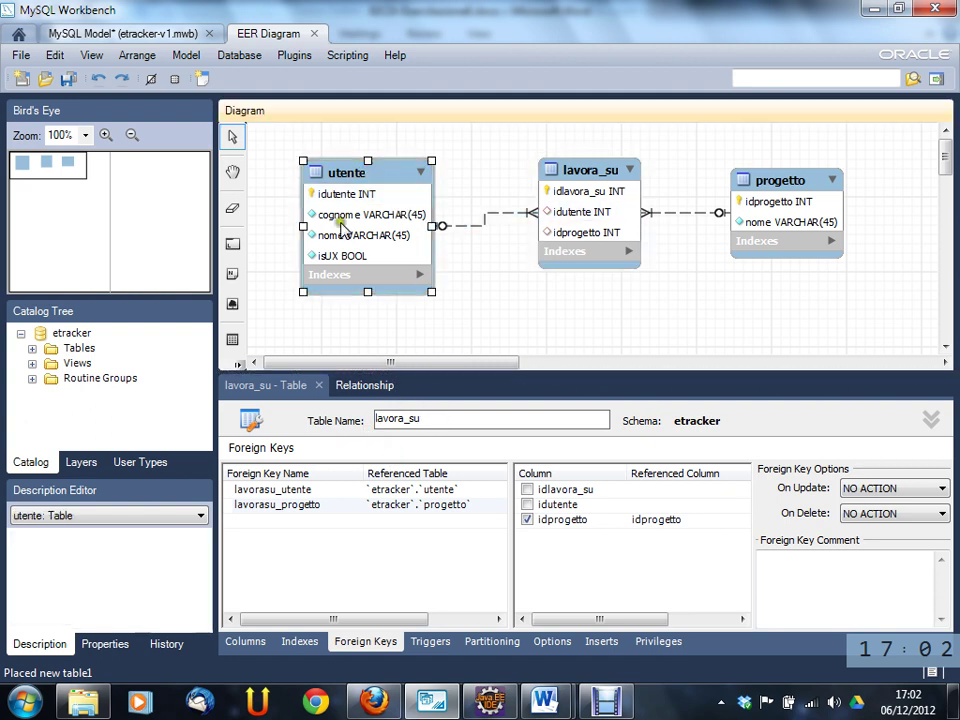
- Check the 'responsabile' relation in the 02CIX-Esercitazione8.docx notes, then return to MySQL Workbench
{"action": "mouse_move", "coordinate": [548, 700]}
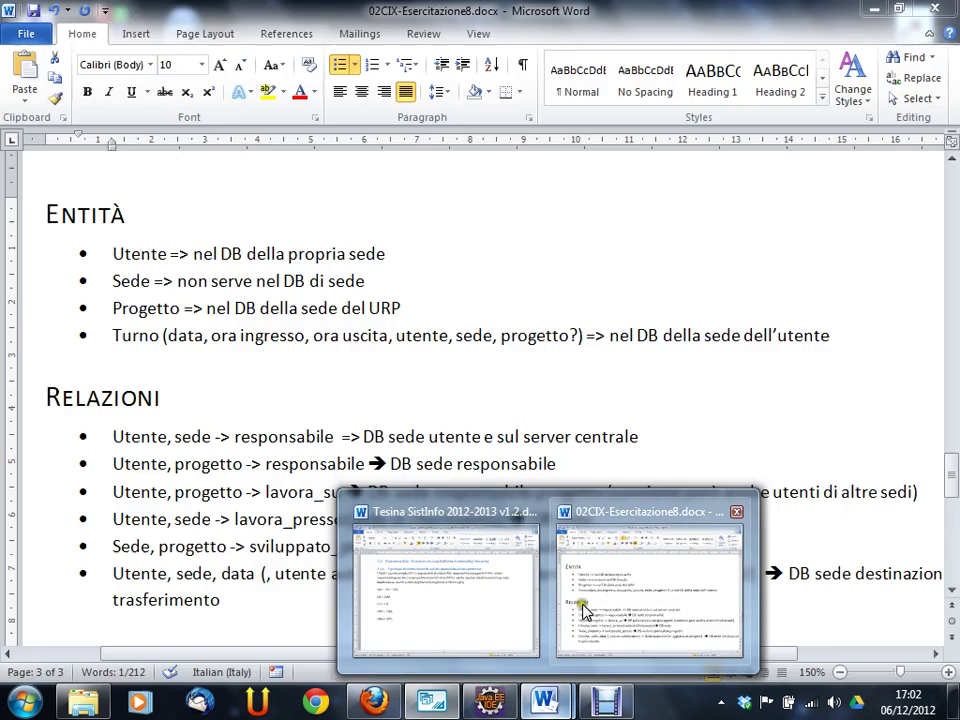
{"action": "left_click", "coordinate": [585, 610]}
{"action": "left_click", "coordinate": [298, 466]}
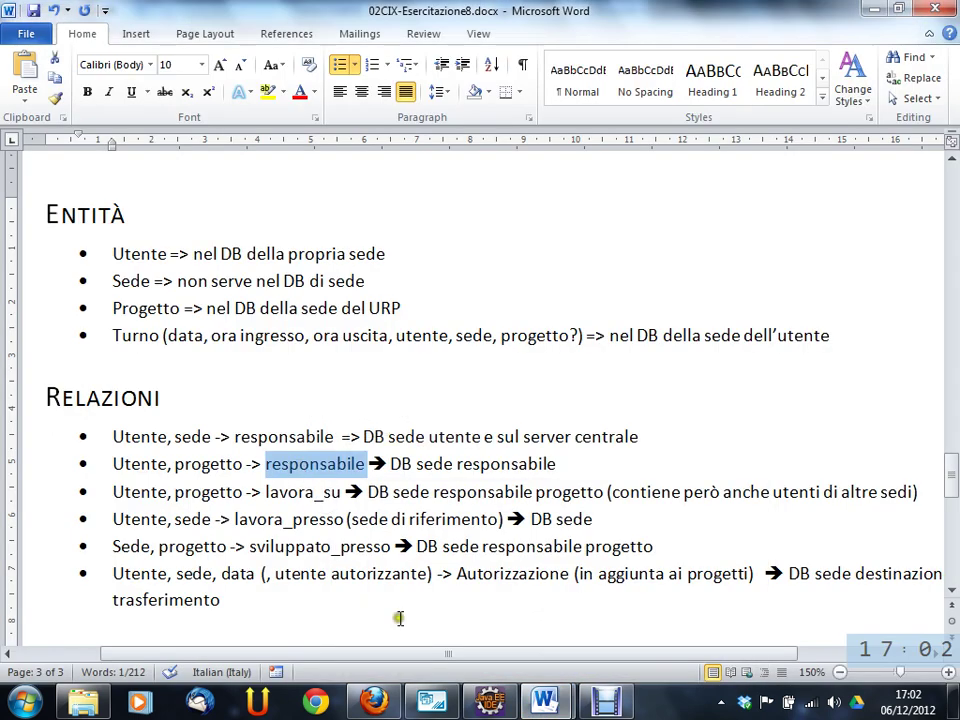
{"action": "mouse_move", "coordinate": [553, 700]}
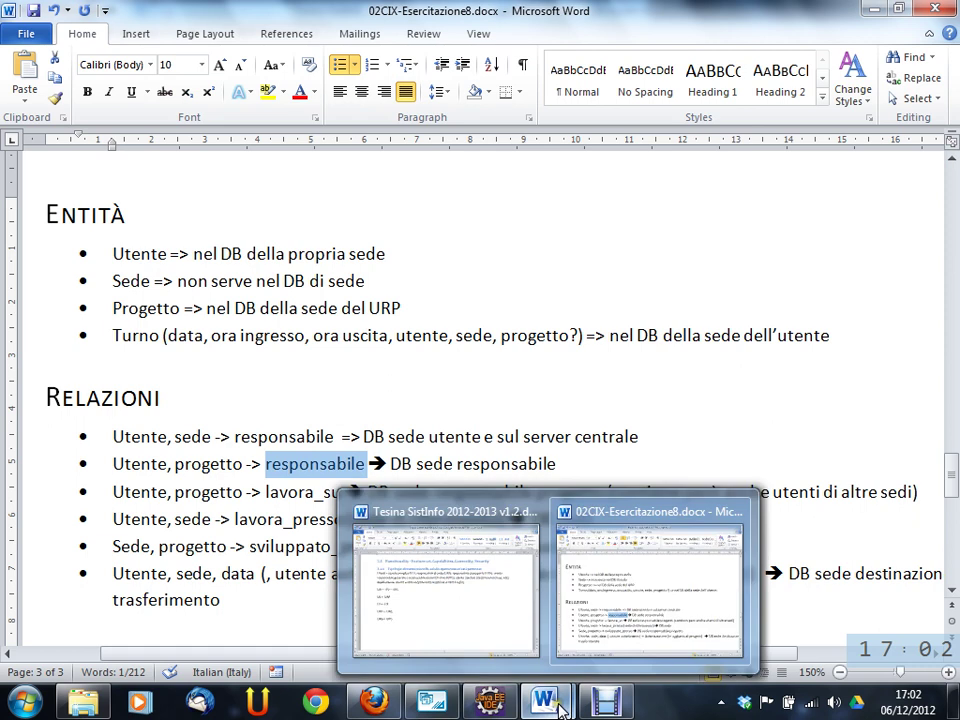
{"action": "left_click", "coordinate": [489, 700]}
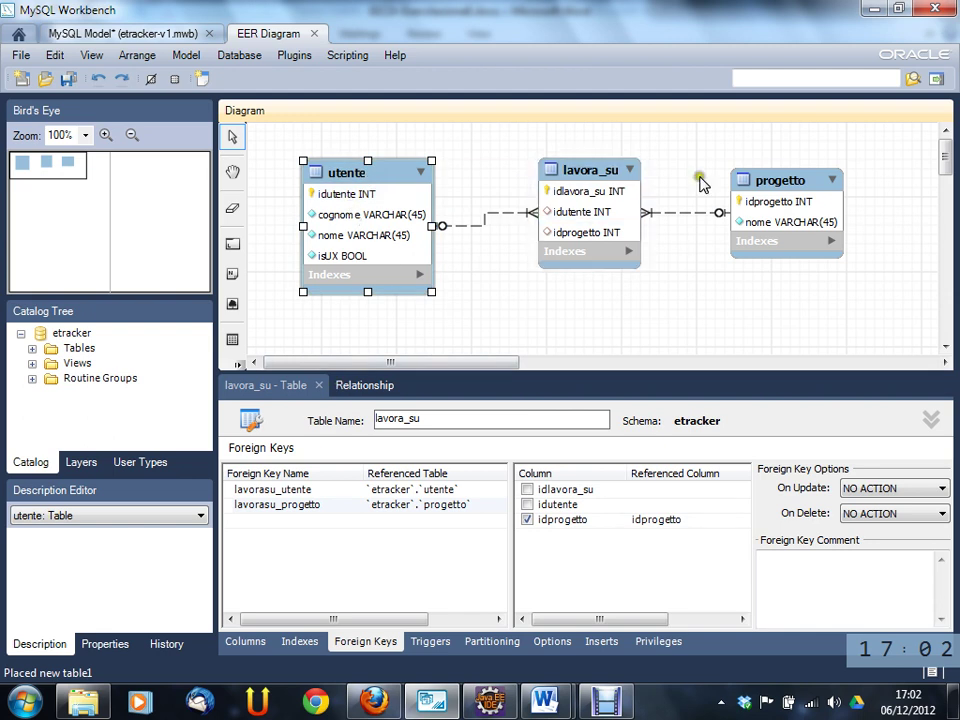
- Add column idutenteresponsabile with datatype INT to the progetto table
{"action": "left_click", "coordinate": [800, 182]}
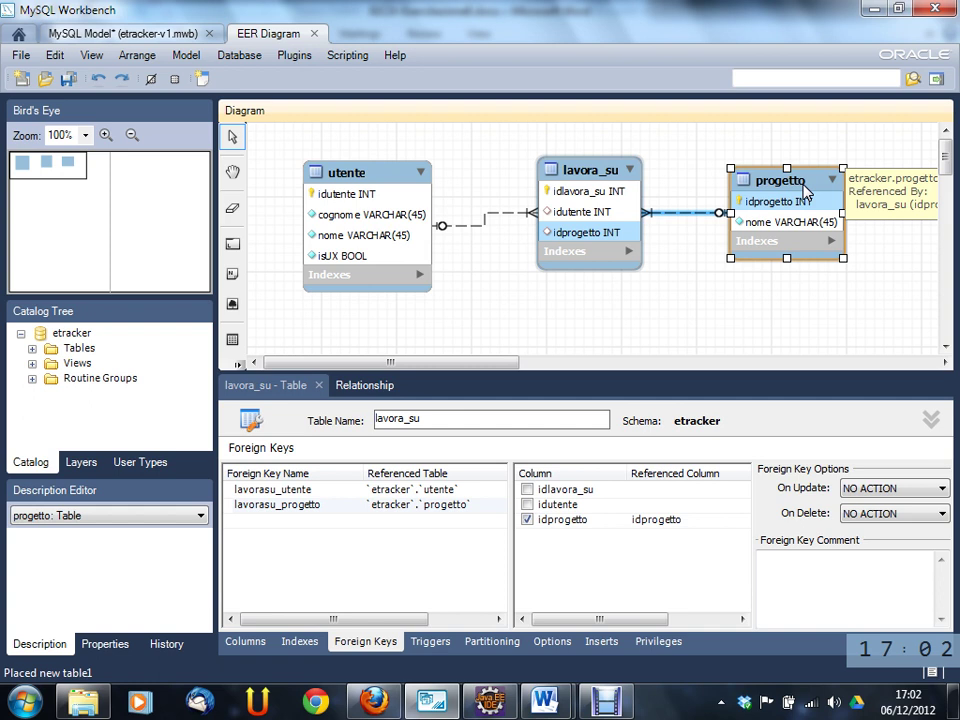
{"action": "double_click", "coordinate": [805, 192]}
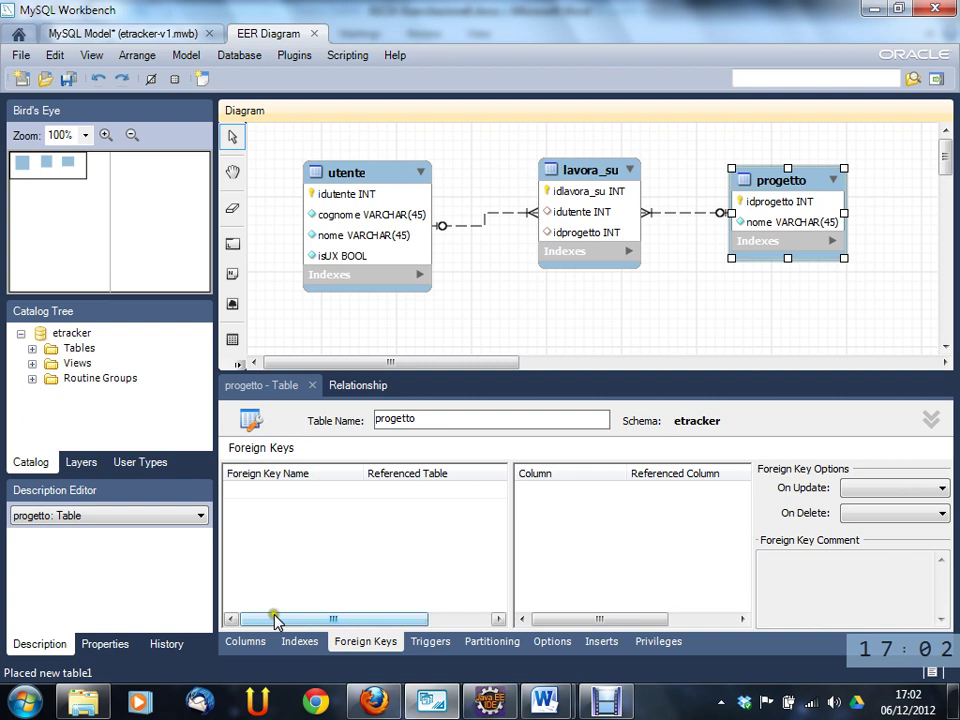
{"action": "left_click", "coordinate": [245, 641]}
{"action": "double_click", "coordinate": [272, 517]}
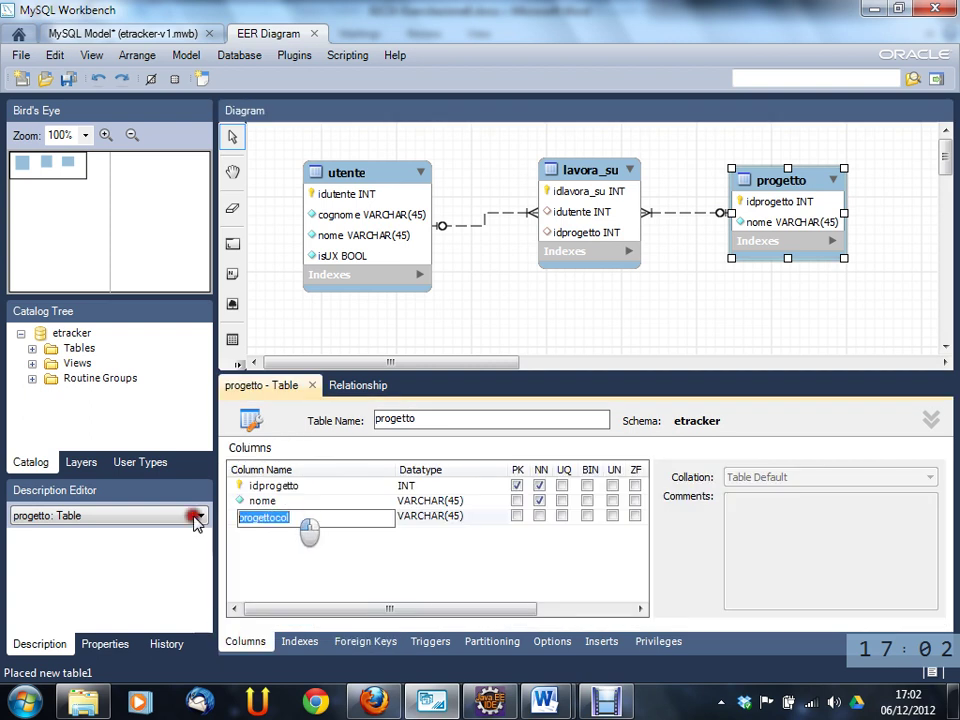
{"action": "type", "text": "idutente"}
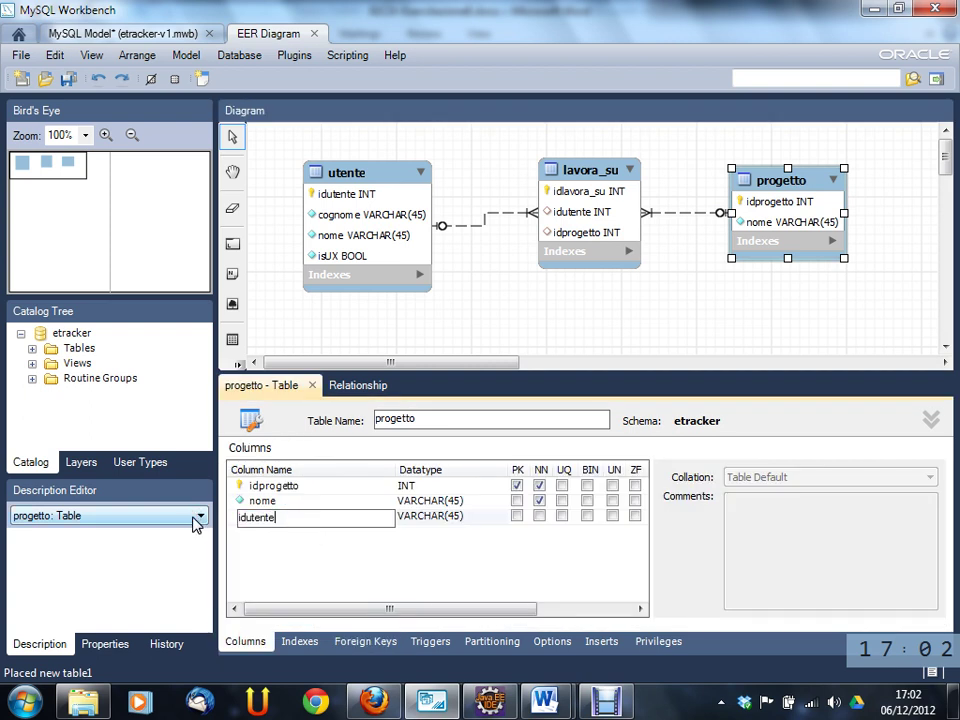
{"action": "type", "text": "responsabile"}
{"action": "key", "text": "Tab"}
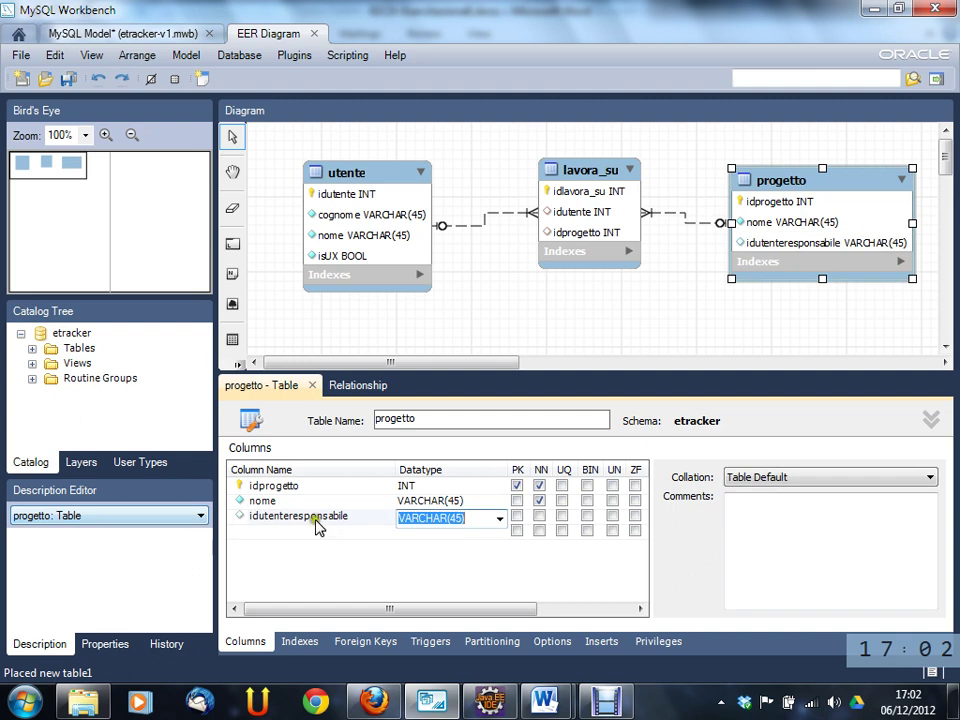
{"action": "left_click", "coordinate": [499, 518]}
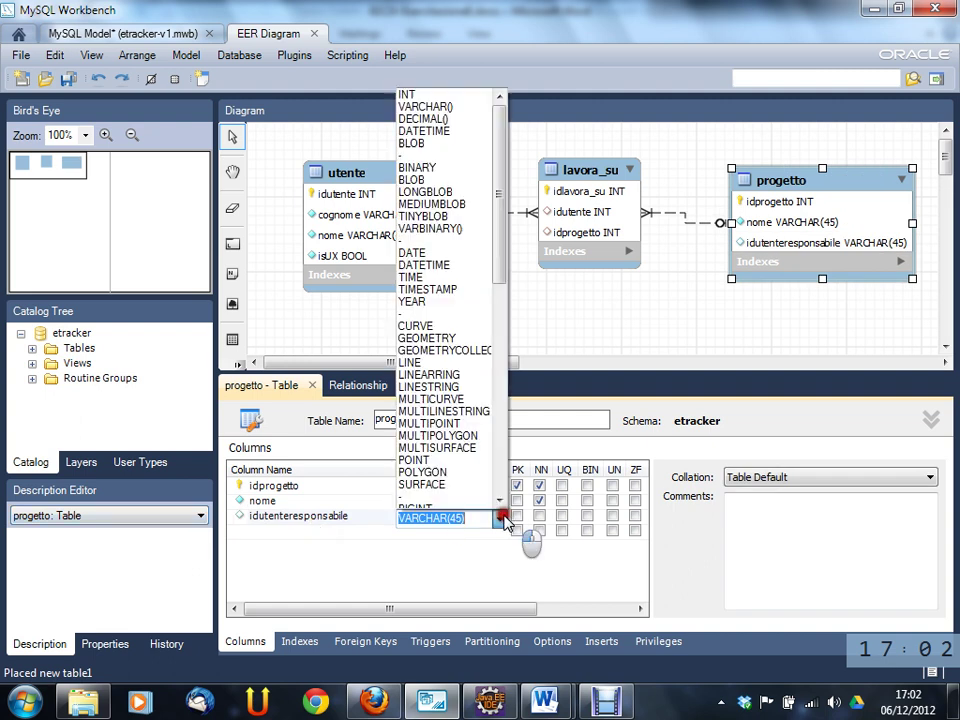
{"action": "left_click", "coordinate": [407, 94]}
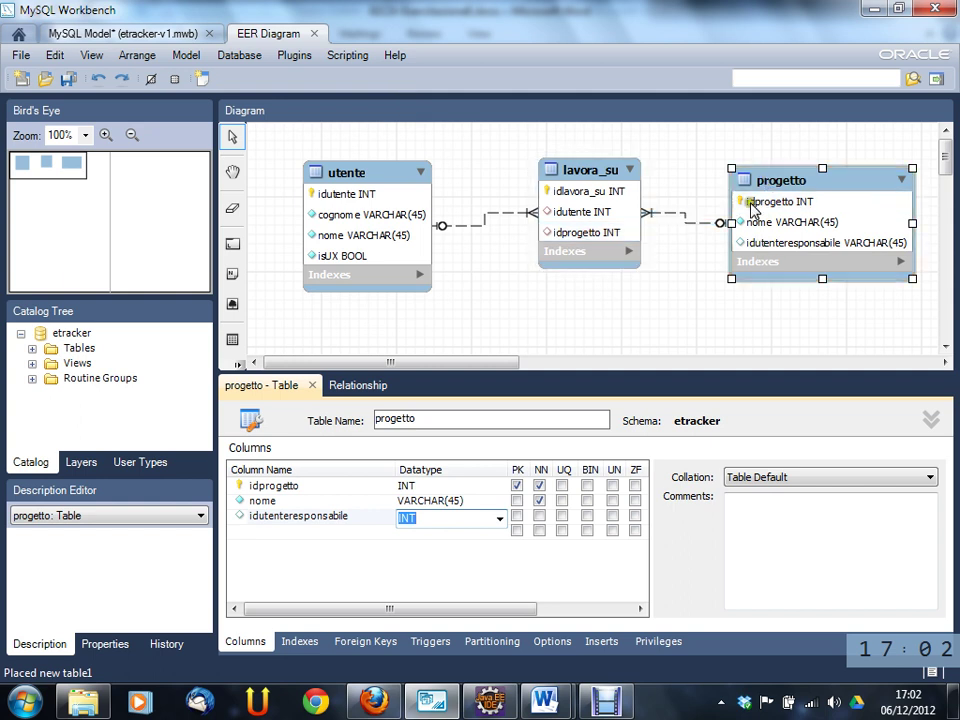
- Add a new foreign key named progetto_responsabile to the progetto table
{"action": "left_click", "coordinate": [378, 645]}
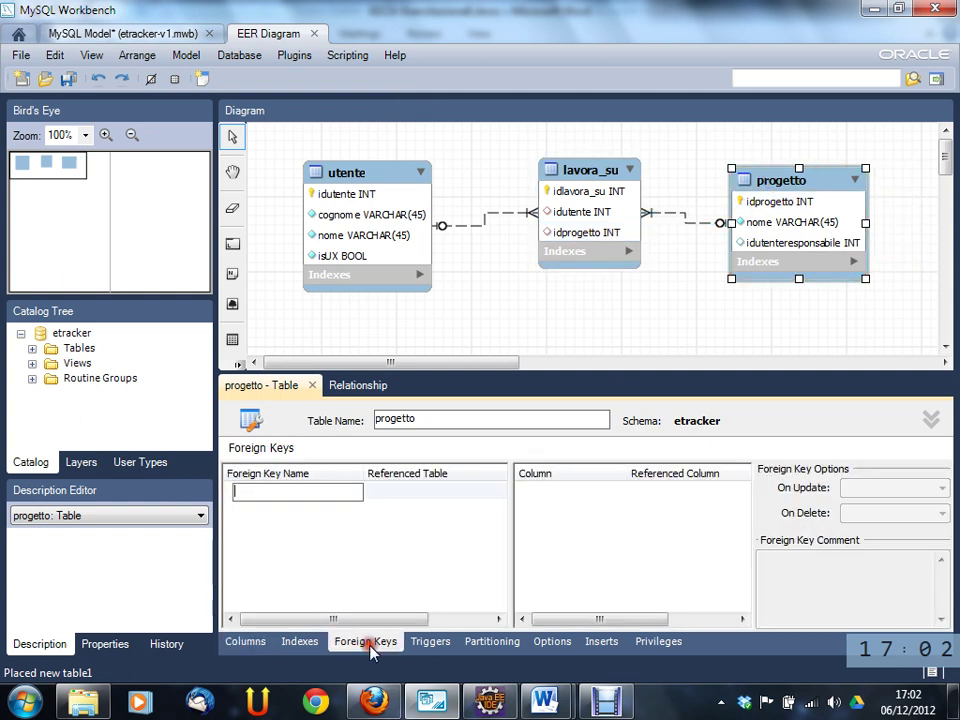
{"action": "left_click", "coordinate": [328, 493]}
{"action": "type", "text": "po"}
{"action": "key", "text": "BackSpace"}
{"action": "type", "text": "roge"}
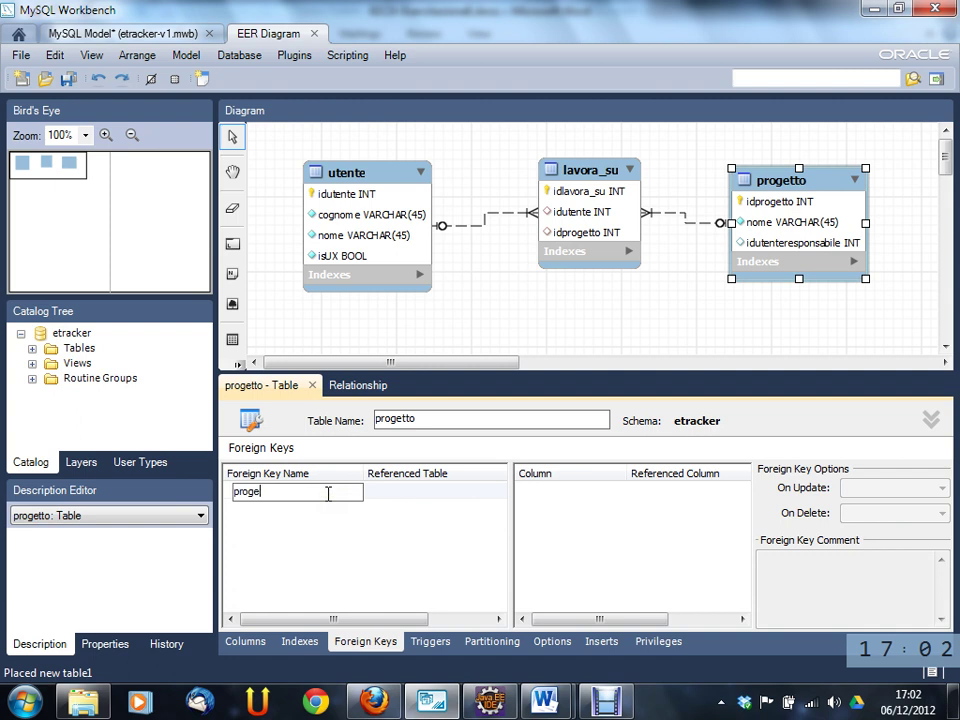
{"action": "type", "text": "tto_responsabile"}
{"action": "key", "text": "Tab"}
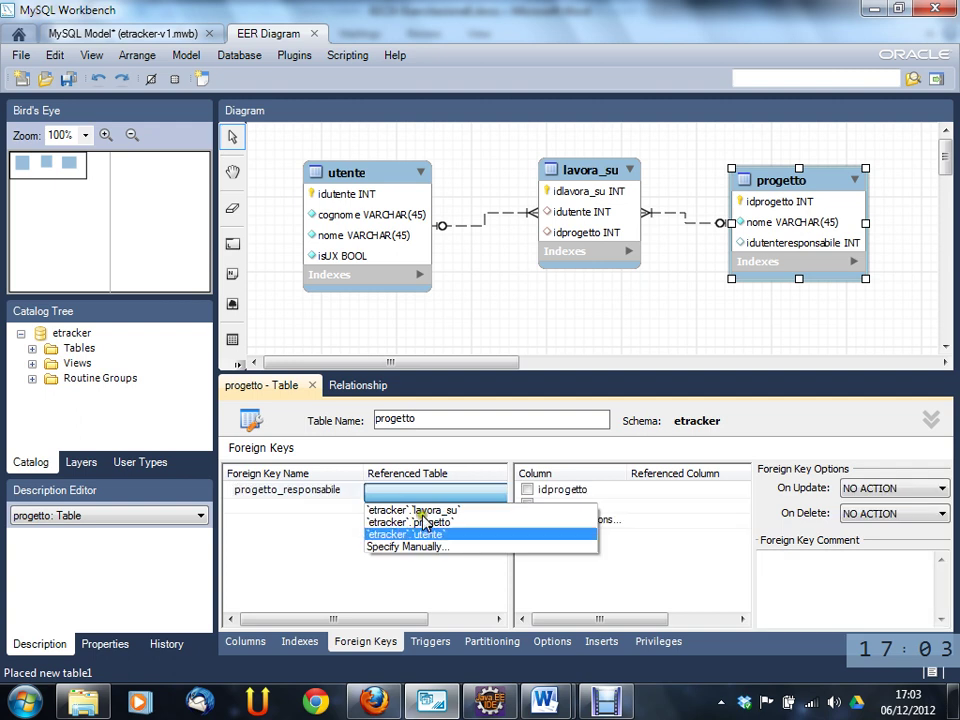
- Point progetto_responsabile at `etracker`.`utente`, mapping idutenteresponsabile to idutente
{"action": "left_click", "coordinate": [428, 536]}
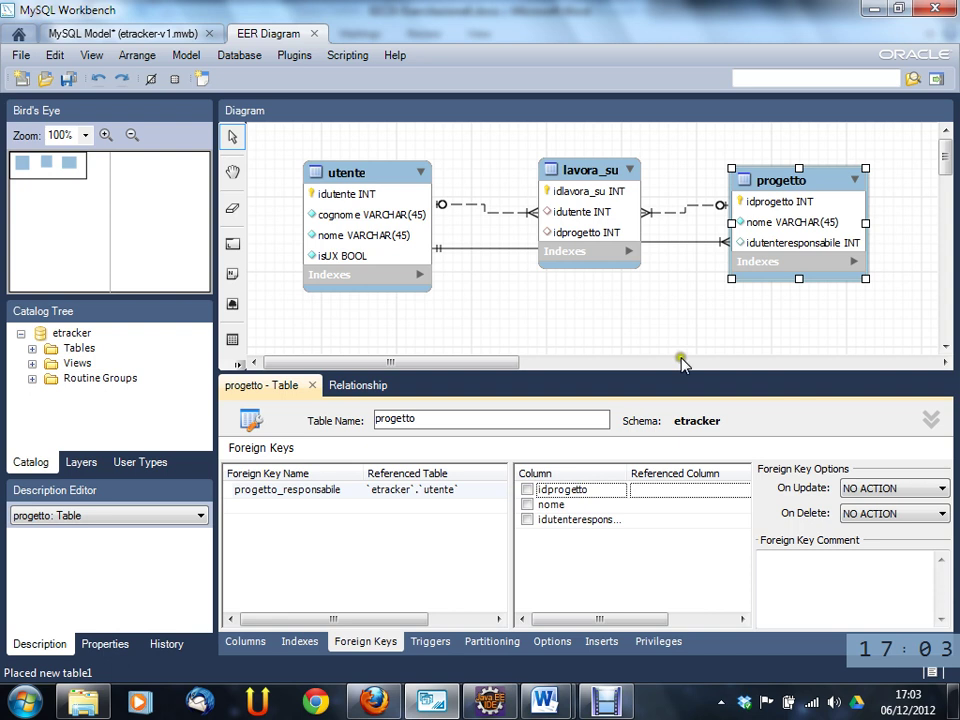
{"action": "left_click", "coordinate": [792, 243]}
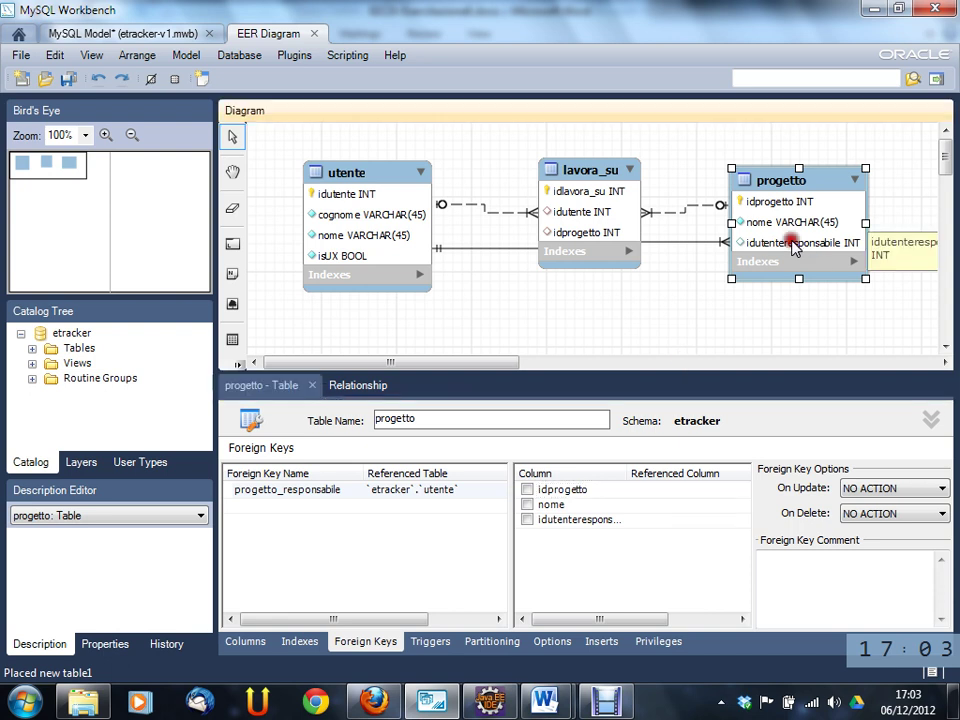
{"action": "left_click", "coordinate": [527, 519]}
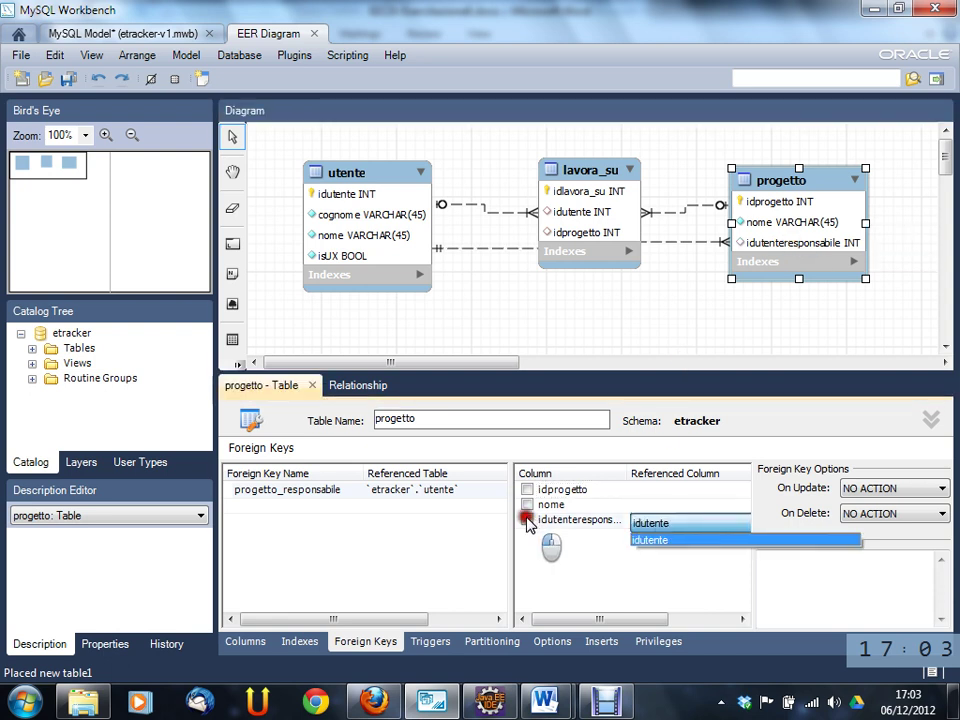
{"action": "left_click", "coordinate": [665, 540]}
{"action": "left_click", "coordinate": [681, 246]}
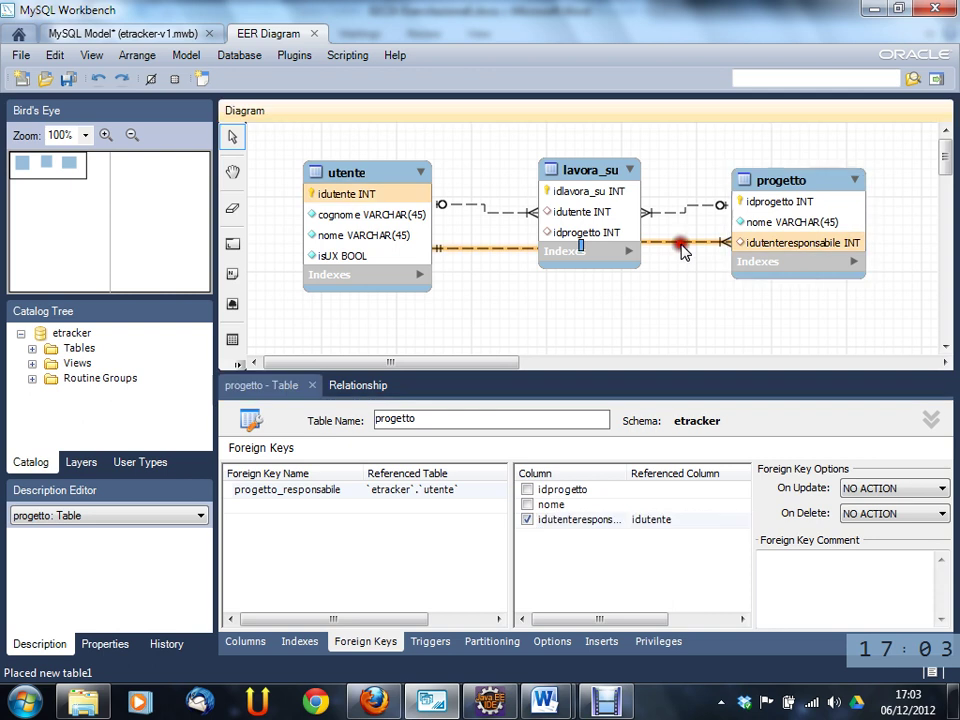
- Tidy the diagram: reroute the new line, move progetto down-right and lavora_su up-right
{"action": "left_click_drag", "start_coordinate": [583, 249], "coordinate": [612, 266]}
{"action": "left_click_drag", "start_coordinate": [754, 180], "coordinate": [766, 262]}
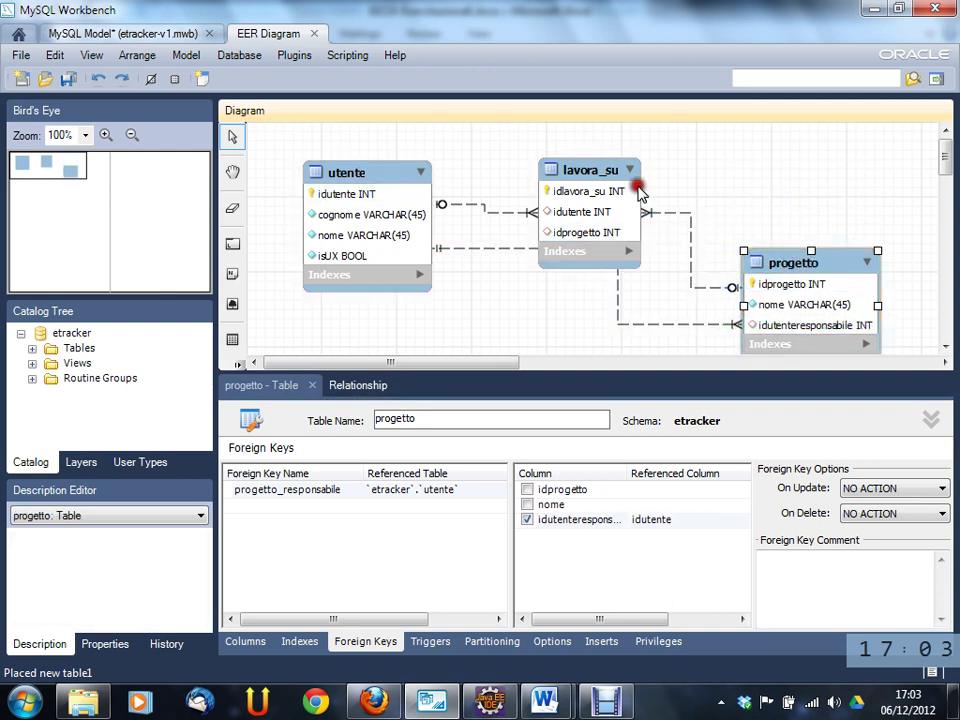
{"action": "left_click_drag", "start_coordinate": [608, 175], "coordinate": [677, 141]}
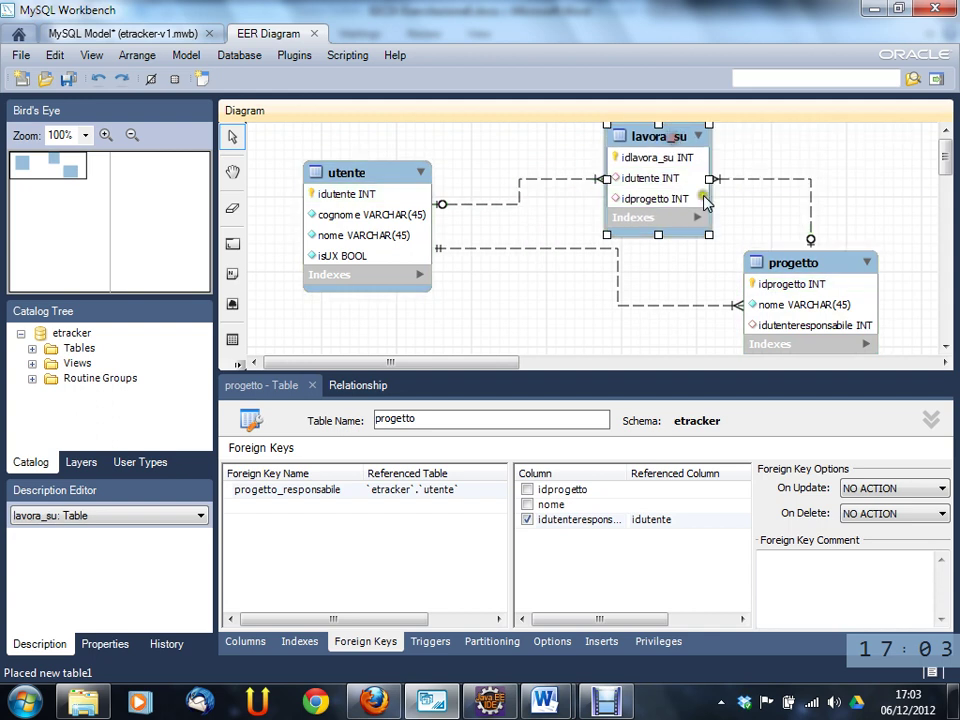
{"action": "left_click", "coordinate": [557, 381]}
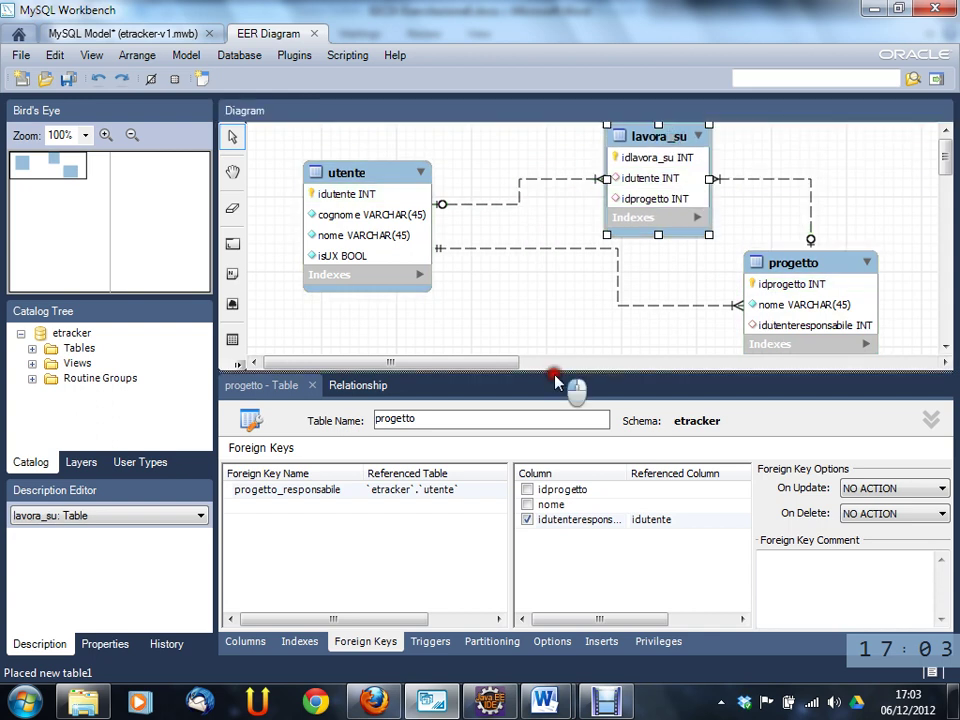
{"action": "left_click", "coordinate": [555, 420]}
{"action": "left_click", "coordinate": [557, 389]}
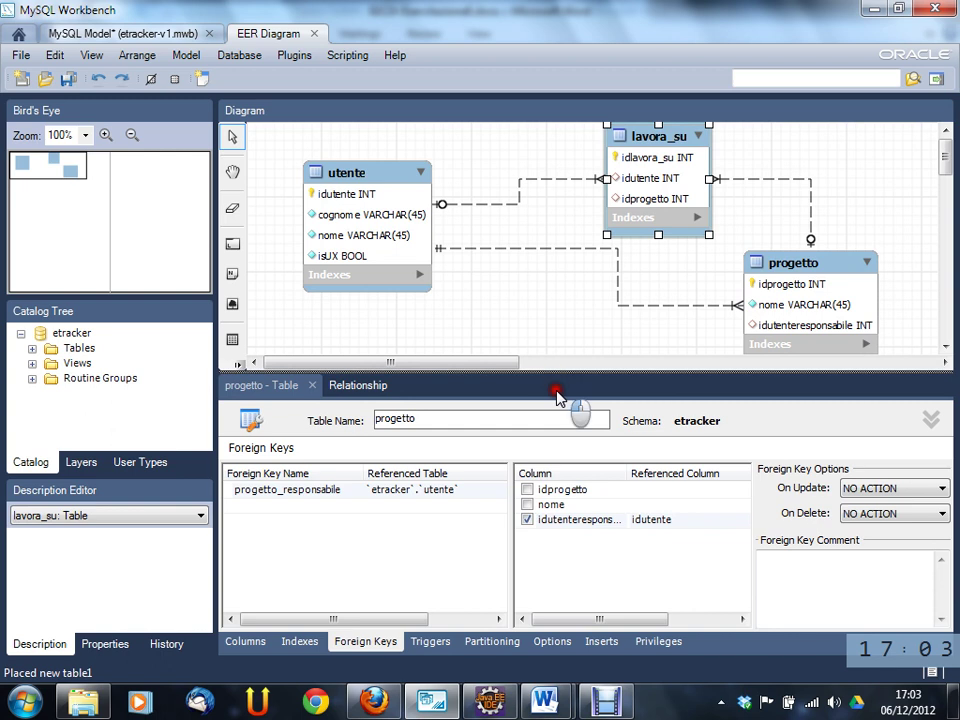
- Uncheck Mandatory on the utente side of the progetto–utente relationship
{"action": "double_click", "coordinate": [553, 248]}
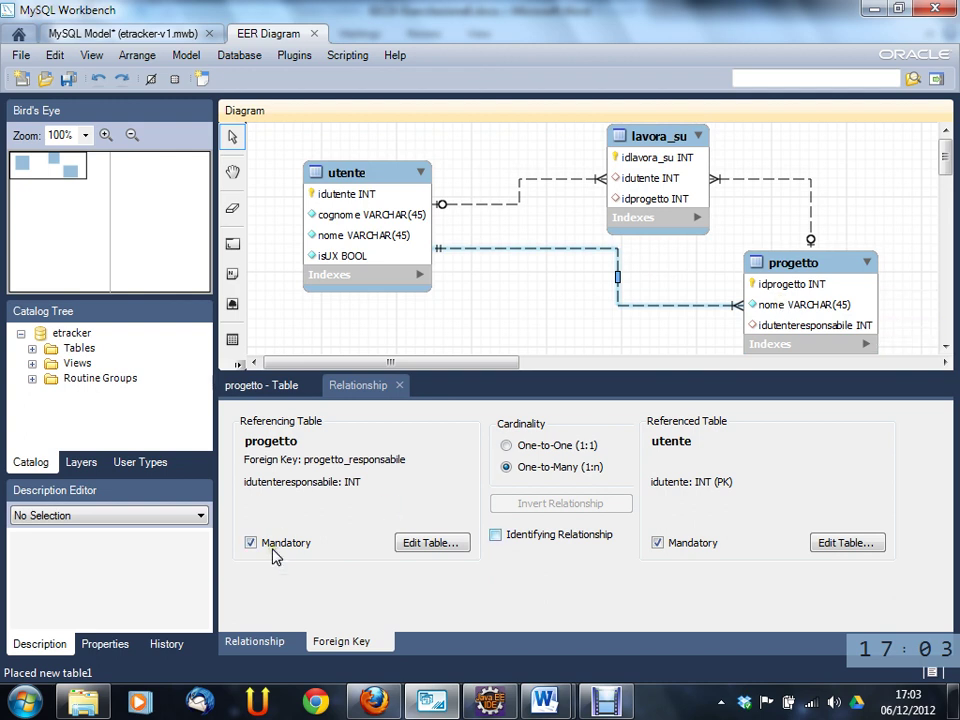
{"action": "left_click", "coordinate": [658, 542]}
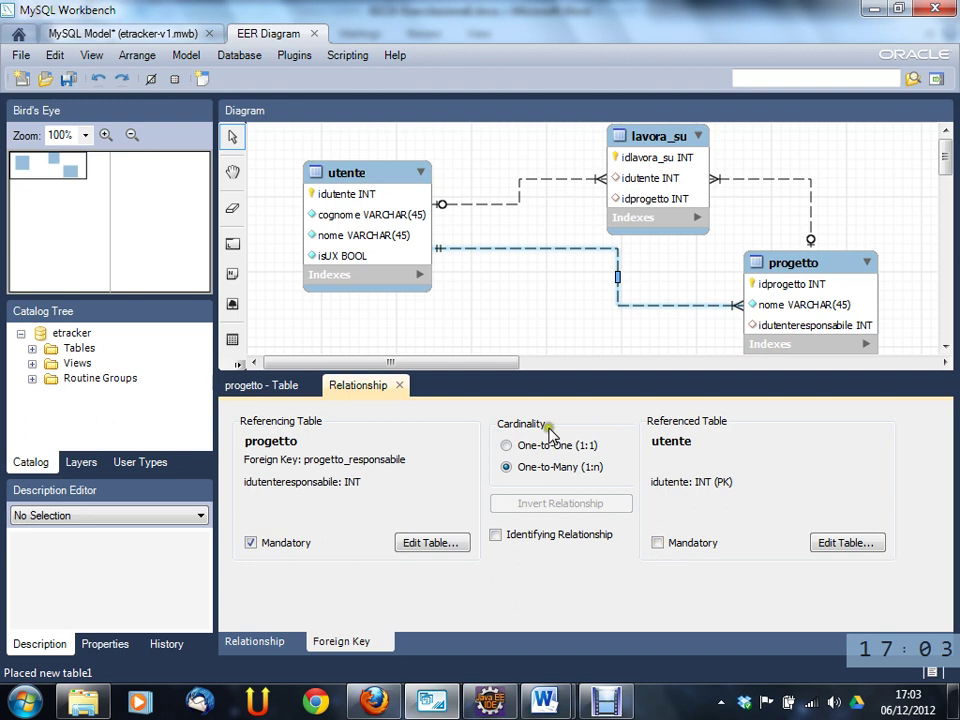
{"action": "left_click", "coordinate": [489, 309]}
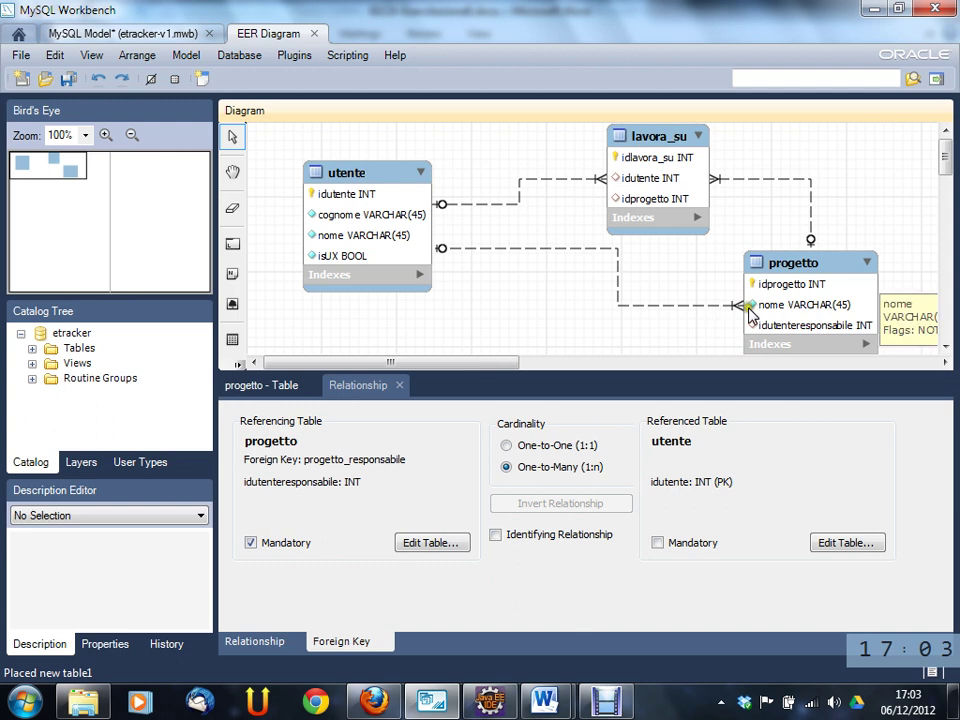
- Shift the relationship line's vertical segment left toward utente, then glance at the Word notes
{"action": "left_click", "coordinate": [680, 304]}
{"action": "left_click_drag", "start_coordinate": [647, 164], "coordinate": [655, 165]}
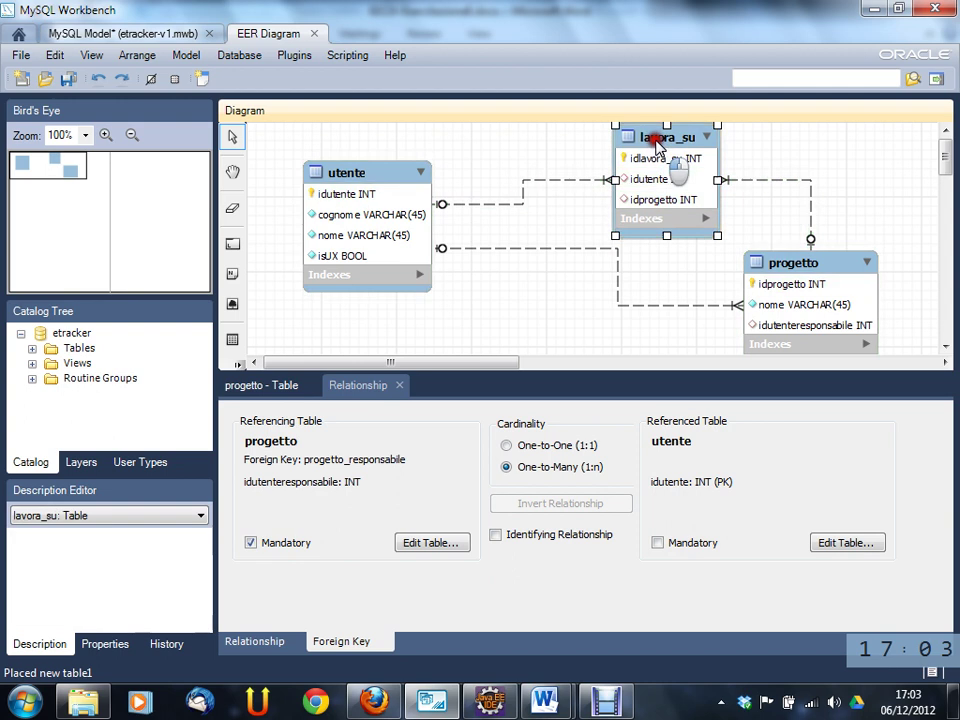
{"action": "left_click_drag", "start_coordinate": [619, 274], "coordinate": [513, 285]}
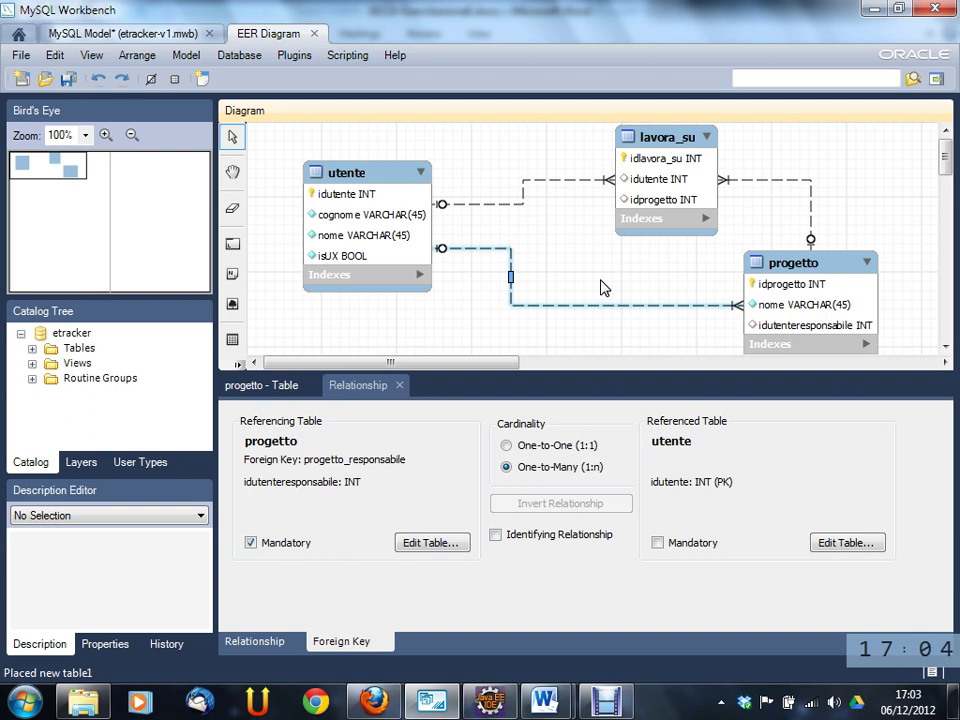
{"action": "key", "text": "alt+Tab"}
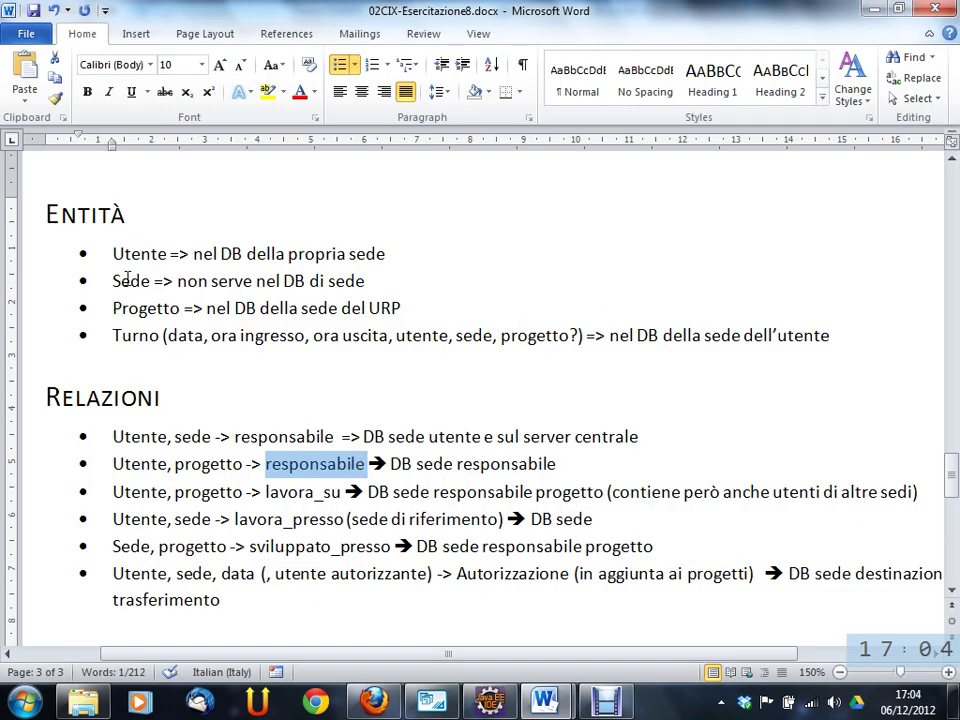
- Enlarge the lower editor panel slightly and scroll the diagram down to empty canvas below the tables
{"action": "key", "text": "alt+Tab"}
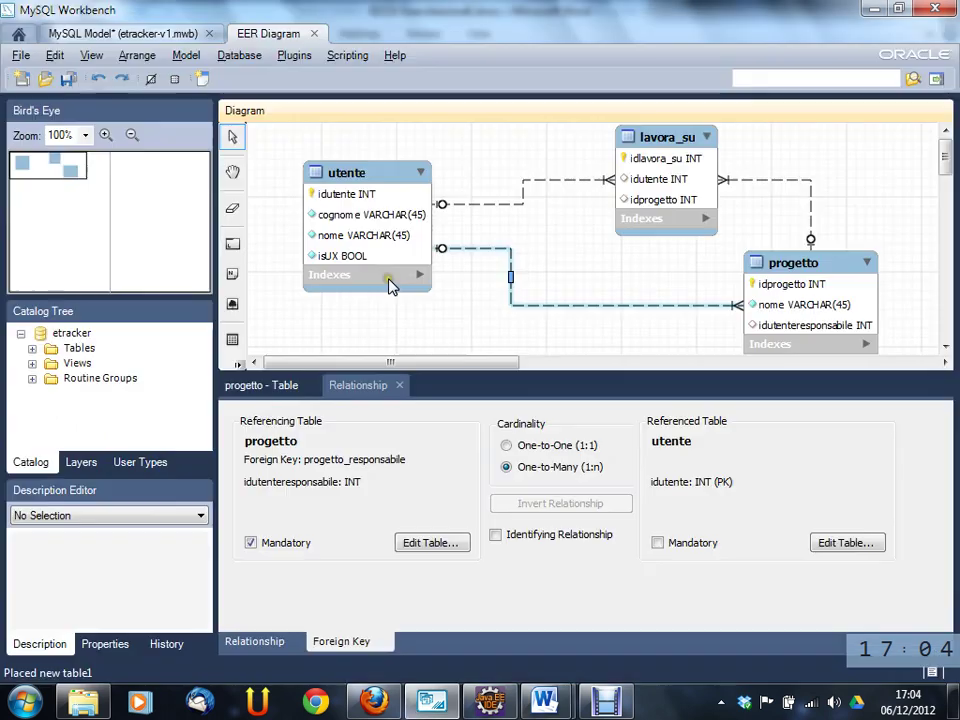
{"action": "left_click", "coordinate": [456, 372]}
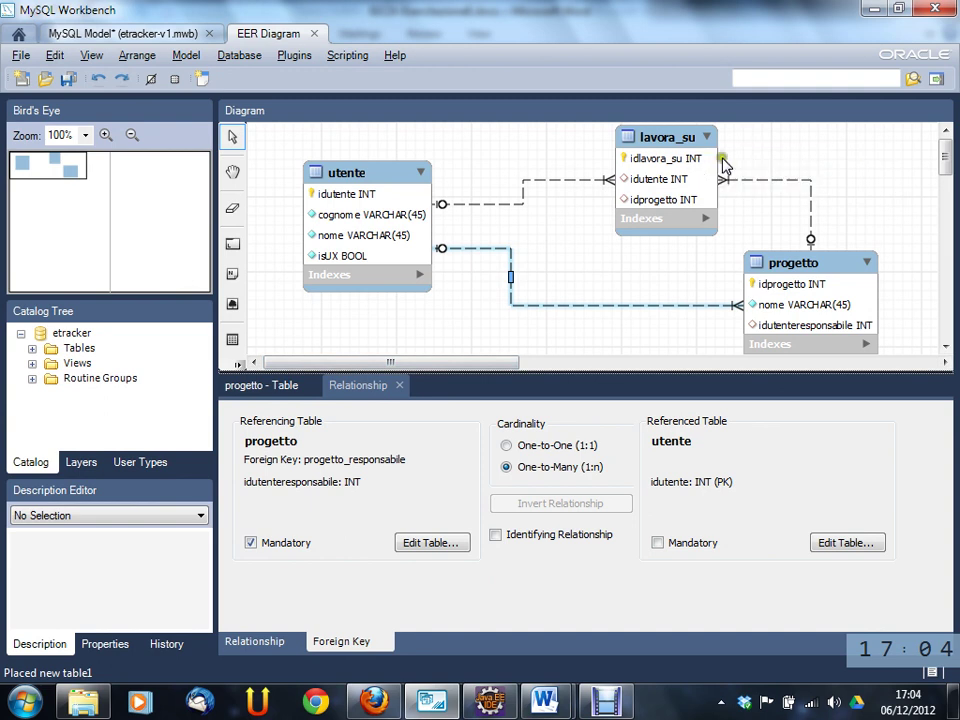
{"action": "left_click", "coordinate": [544, 267]}
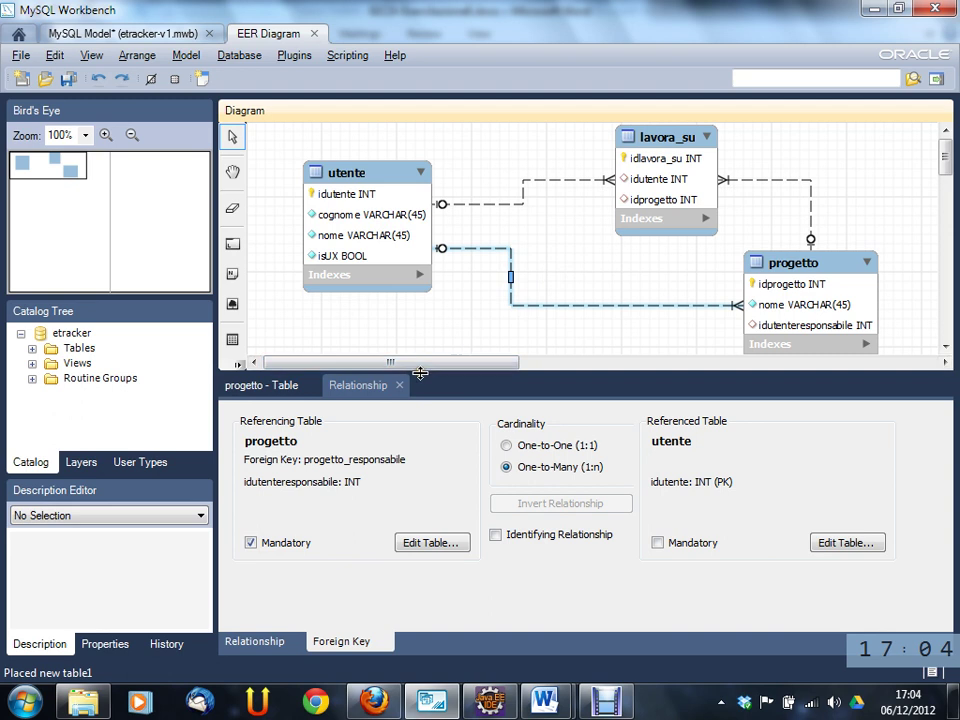
{"action": "left_click_drag", "start_coordinate": [439, 371], "coordinate": [476, 424]}
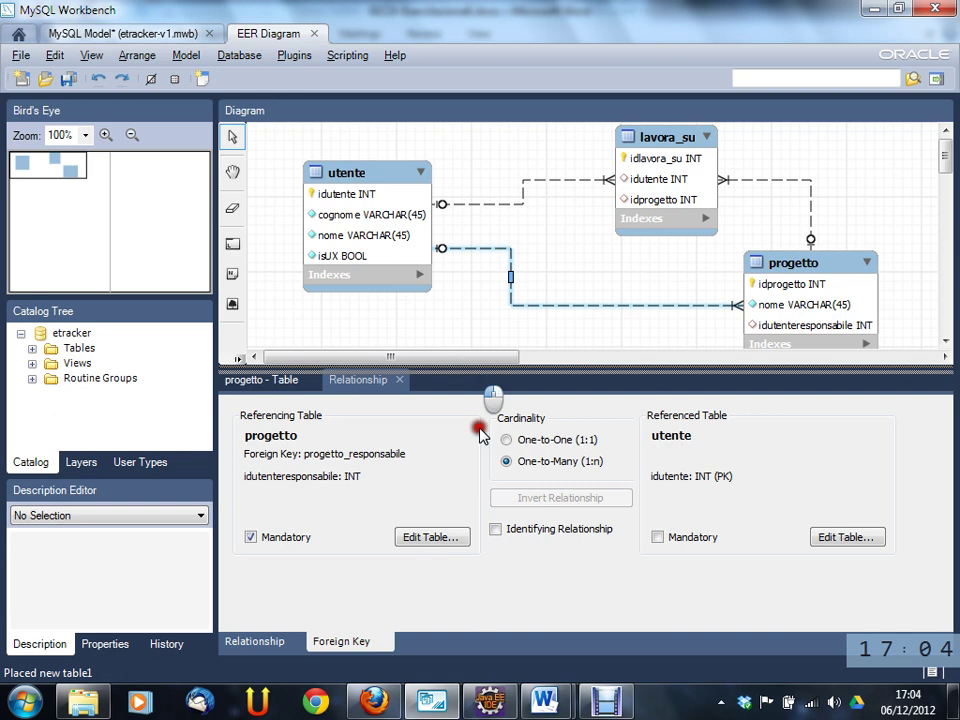
{"action": "left_click", "coordinate": [950, 185]}
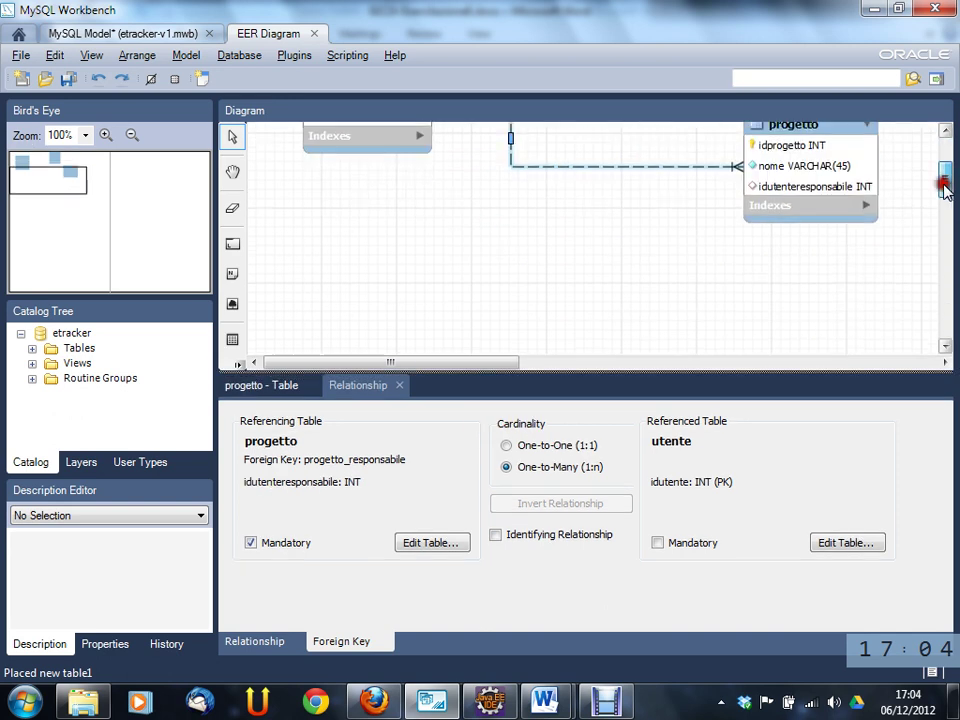
- Place a new table below utente and rename it 'sede'
{"action": "left_click", "coordinate": [232, 341]}
{"action": "left_click", "coordinate": [430, 270]}
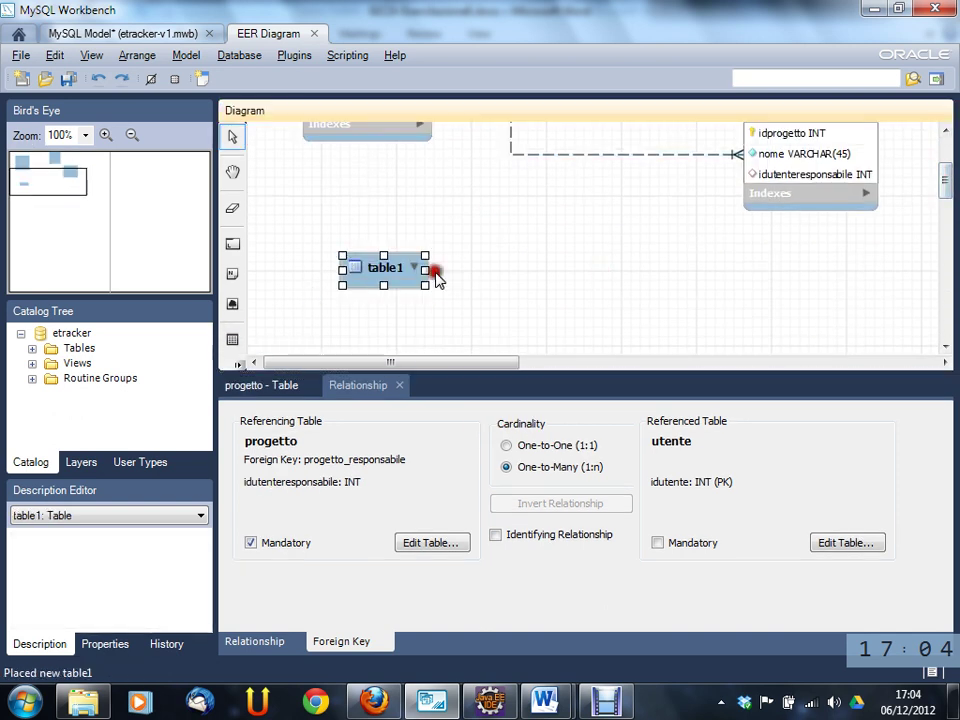
{"action": "double_click", "coordinate": [380, 262]}
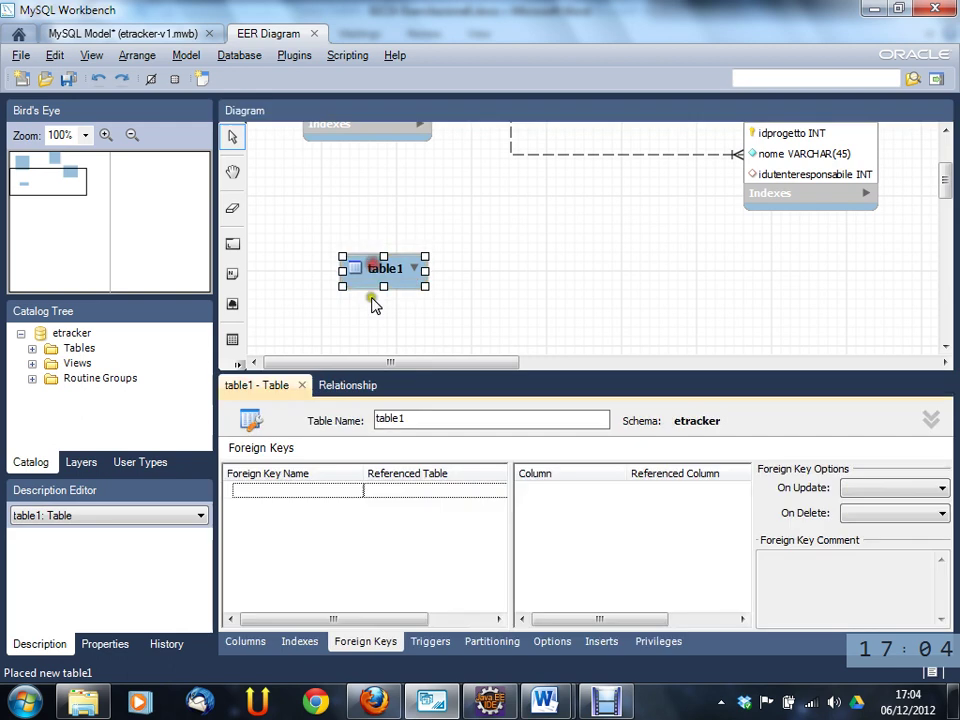
{"action": "left_click", "coordinate": [373, 420]}
{"action": "type", "text": "sede"}
{"action": "key", "text": "Return"}
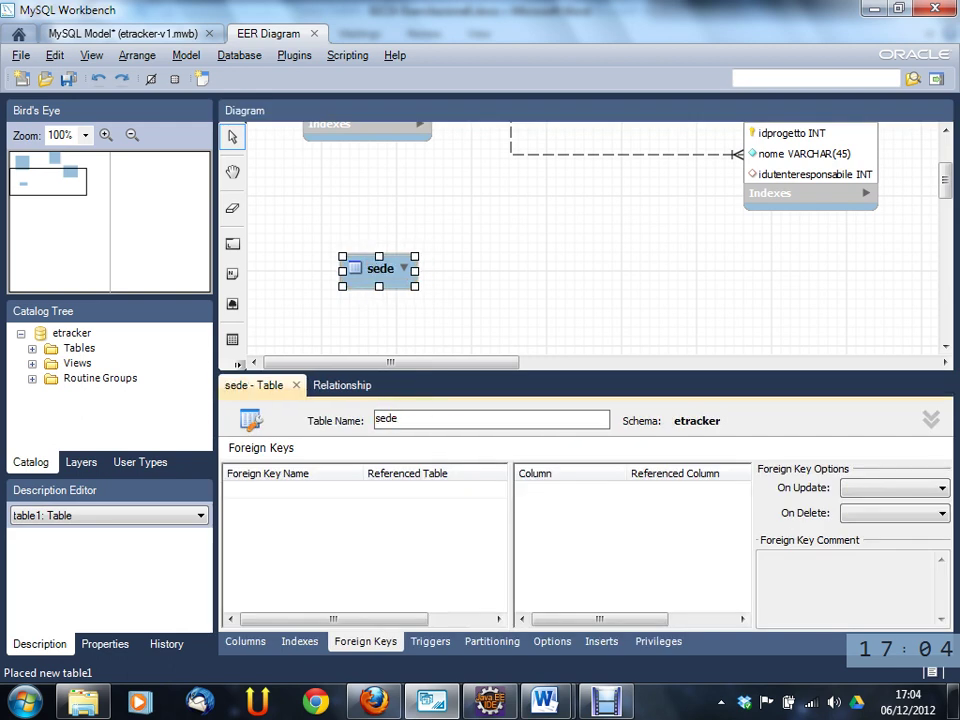
- Make idsede the INT auto-increment primary key column of sede
{"action": "left_click", "coordinate": [308, 490]}
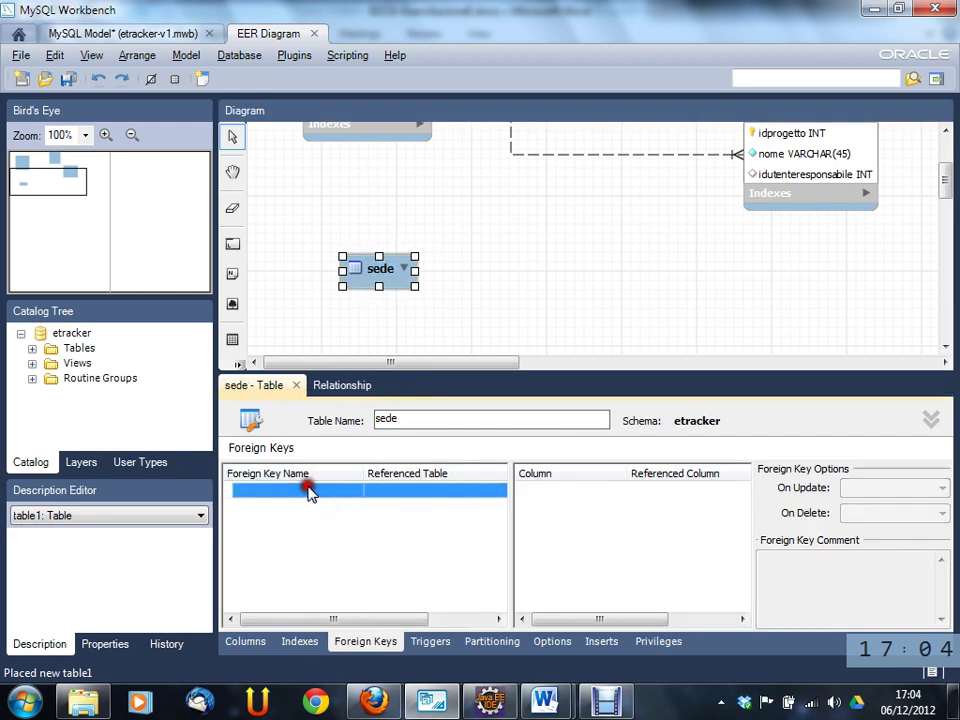
{"action": "left_click", "coordinate": [250, 643]}
{"action": "left_click", "coordinate": [445, 500]}
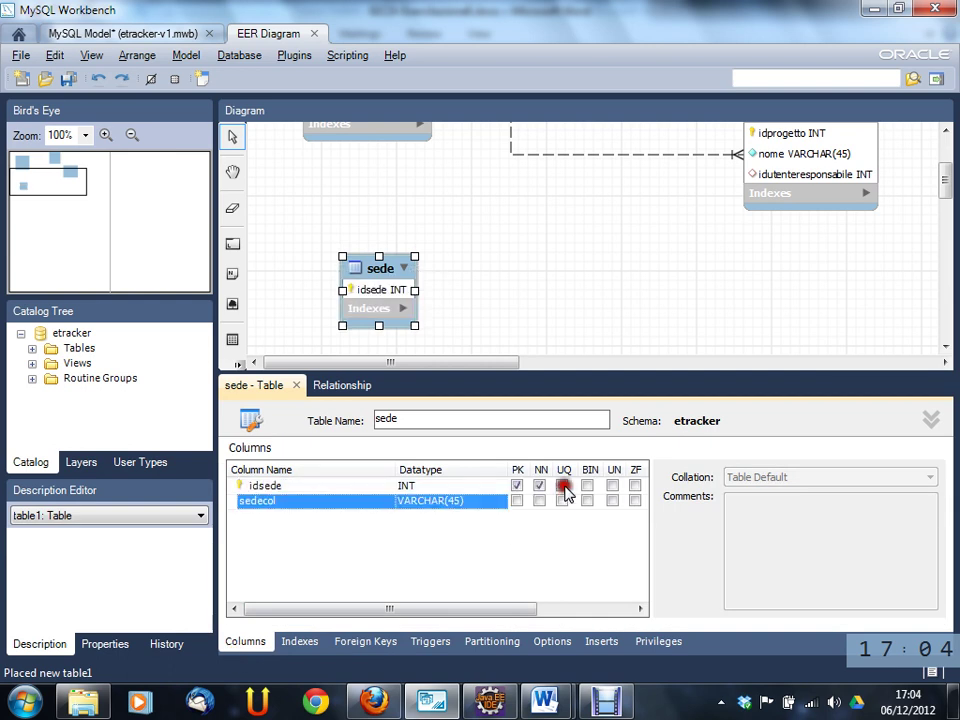
{"action": "left_click_drag", "start_coordinate": [541, 609], "coordinate": [572, 574]}
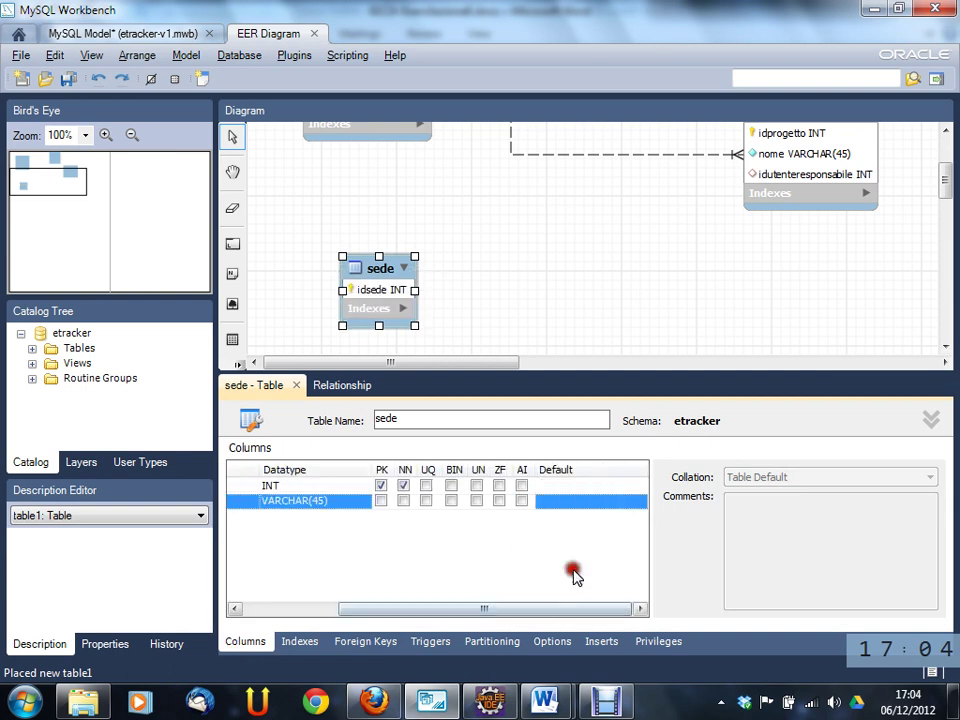
{"action": "left_click", "coordinate": [521, 485]}
{"action": "mouse_move", "coordinate": [413, 615]}
{"action": "left_mouse_down"}
{"action": "mouse_move", "coordinate": [392, 611]}
{"action": "mouse_move", "coordinate": [488, 605]}
{"action": "mouse_move", "coordinate": [381, 600]}
{"action": "mouse_move", "coordinate": [510, 598]}
{"action": "mouse_move", "coordinate": [336, 604]}
{"action": "mouse_move", "coordinate": [490, 598]}
{"action": "mouse_move", "coordinate": [371, 604]}
{"action": "mouse_move", "coordinate": [420, 606]}
{"action": "left_mouse_up"}
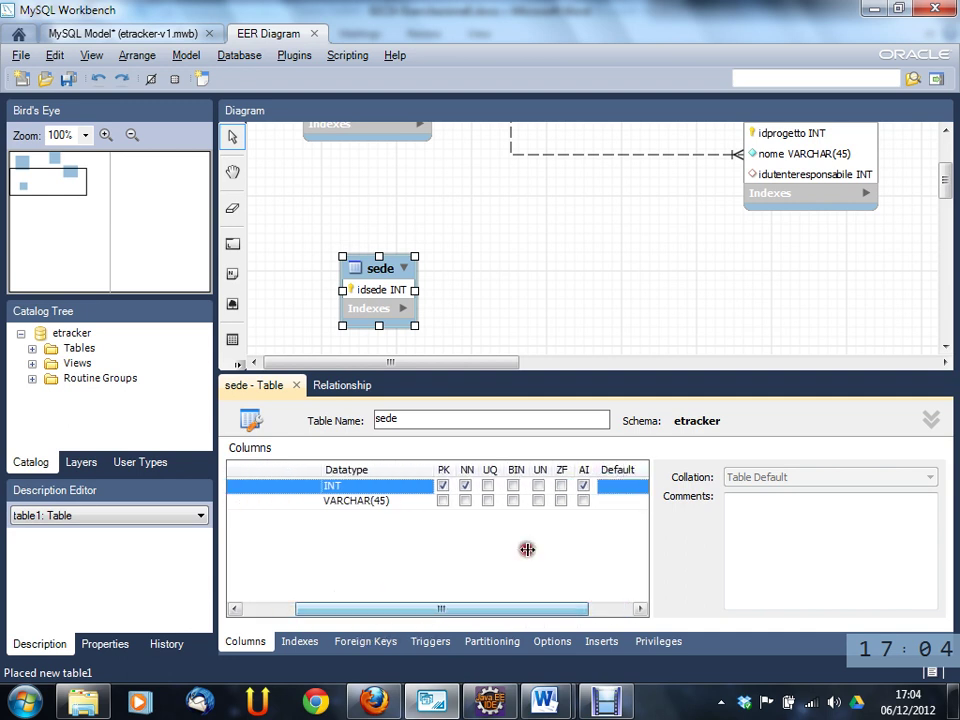
{"action": "left_click", "coordinate": [620, 488]}
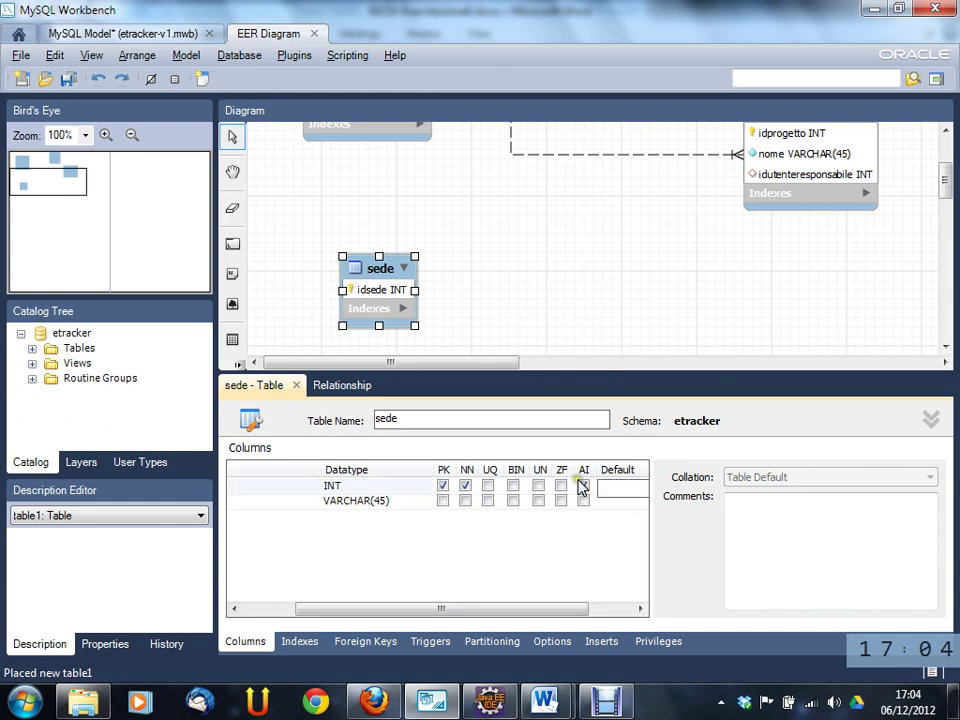
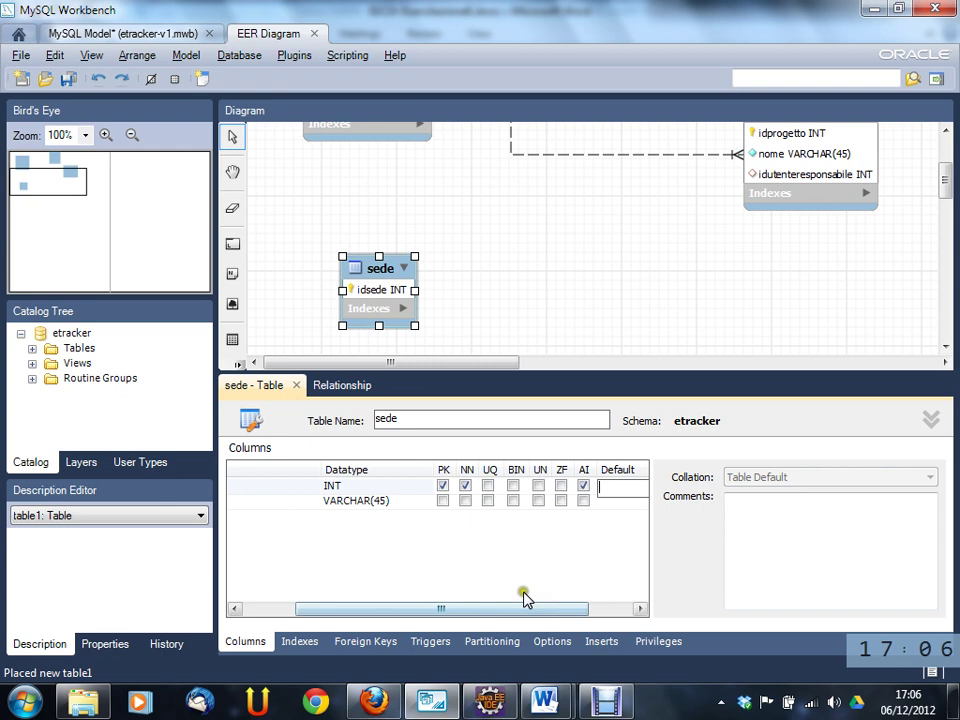
- In the sede table editor, turn auto-increment on the id column on and then back off
{"action": "left_click_drag", "start_coordinate": [516, 610], "coordinate": [466, 610]}
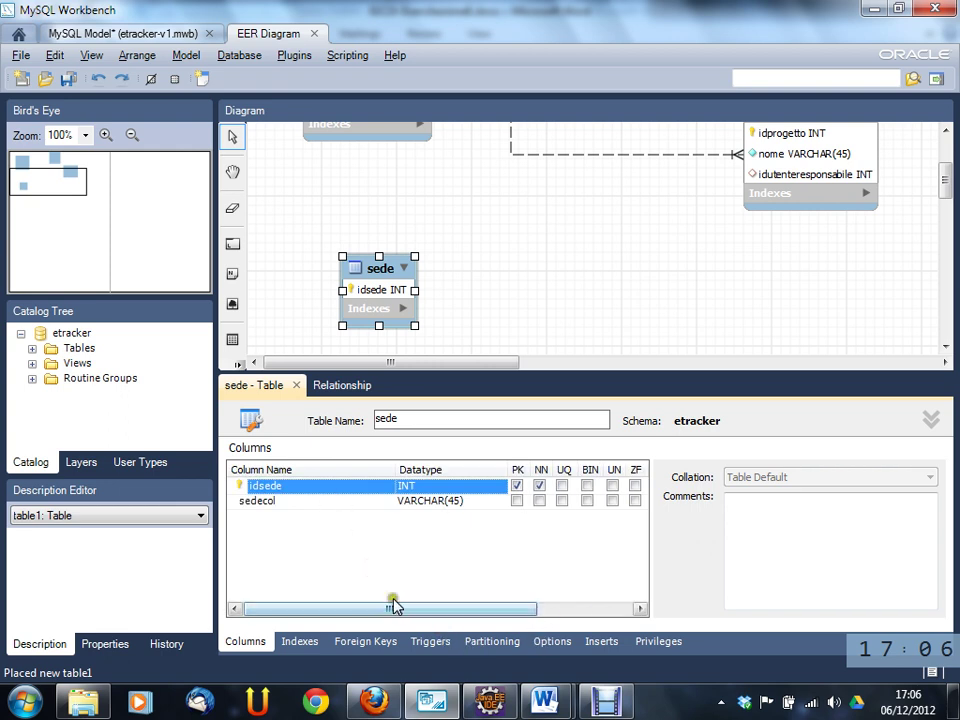
{"action": "left_click_drag", "start_coordinate": [392, 607], "coordinate": [487, 609]}
{"action": "left_click", "coordinate": [522, 486]}
{"action": "left_click", "coordinate": [523, 487]}
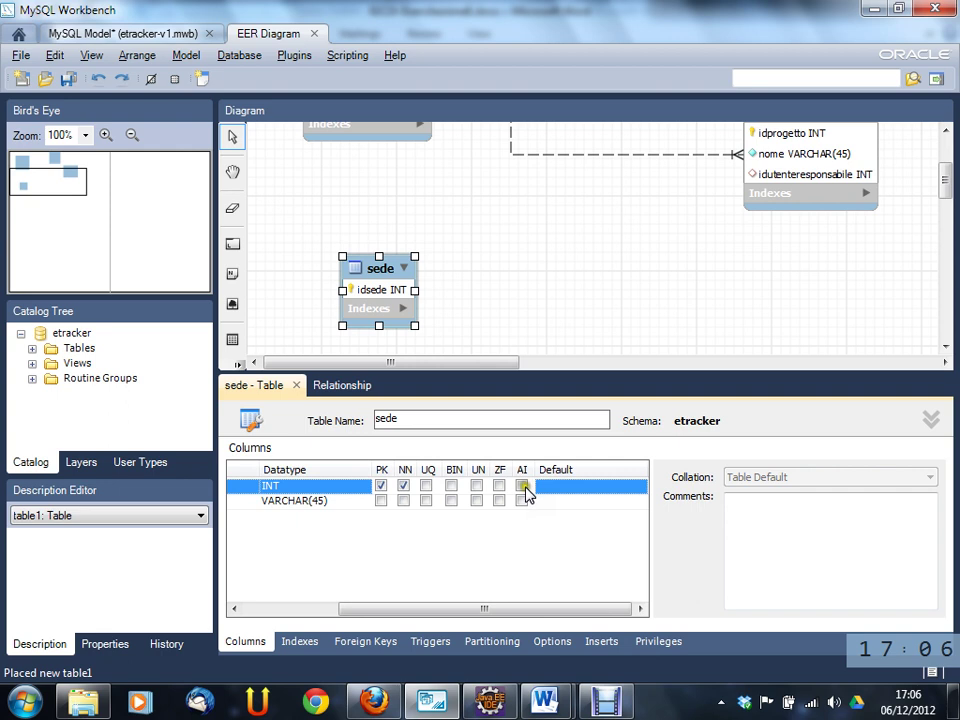
{"action": "left_click", "coordinate": [566, 496]}
{"action": "left_click", "coordinate": [537, 578]}
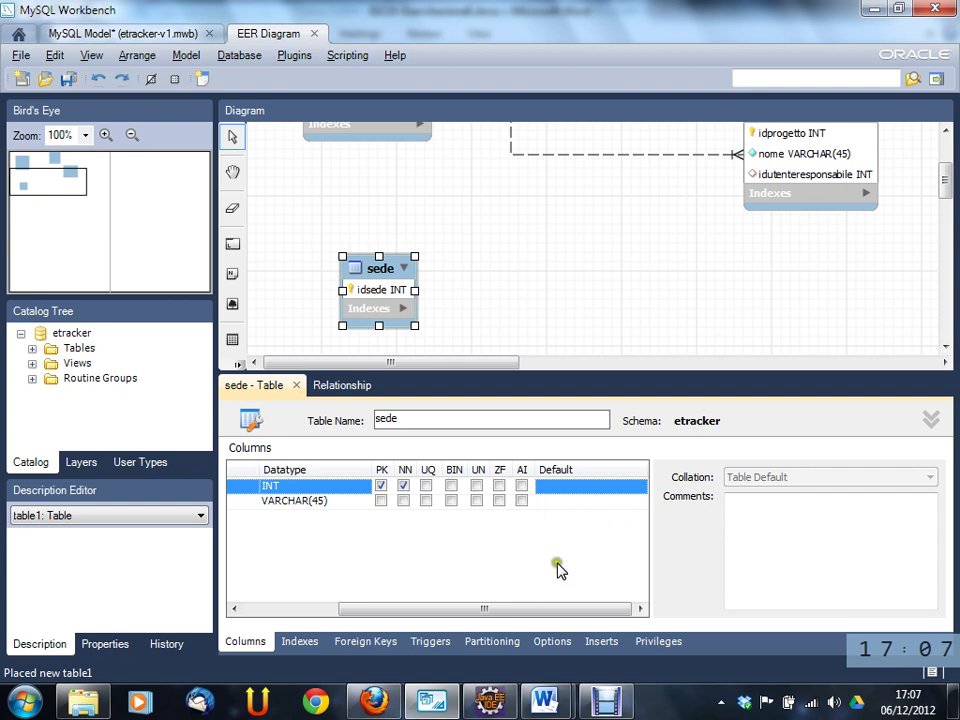
{"action": "left_click_drag", "start_coordinate": [487, 609], "coordinate": [393, 612]}
- Rename sedecol to nome, add a citta column, and move the sede box up
{"action": "double_click", "coordinate": [343, 504]}
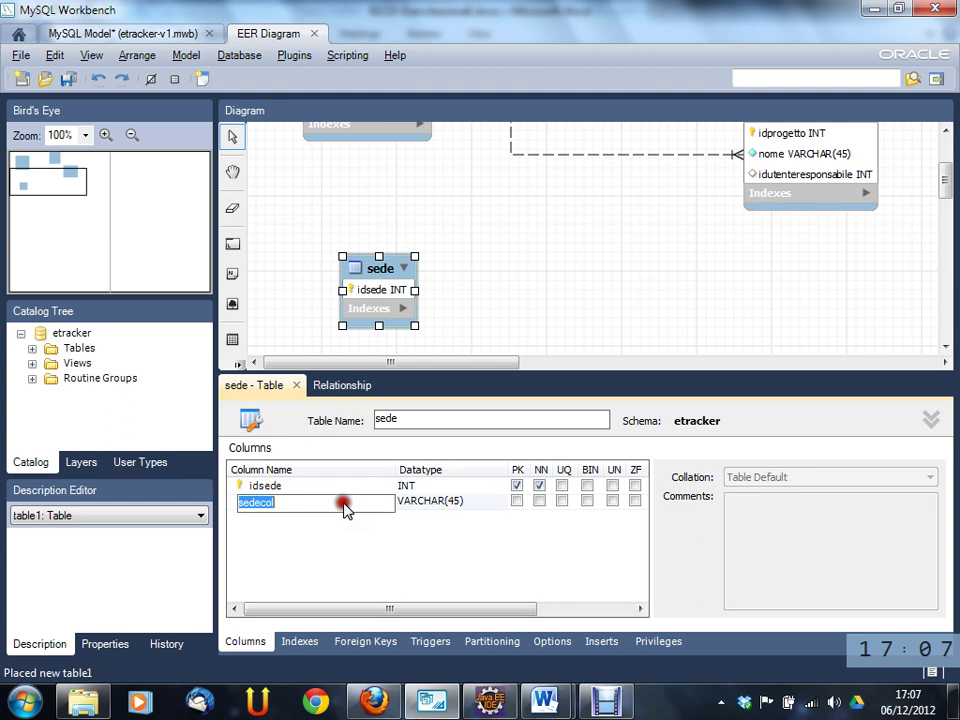
{"action": "type", "text": "nome"}
{"action": "key", "text": "Tab"}
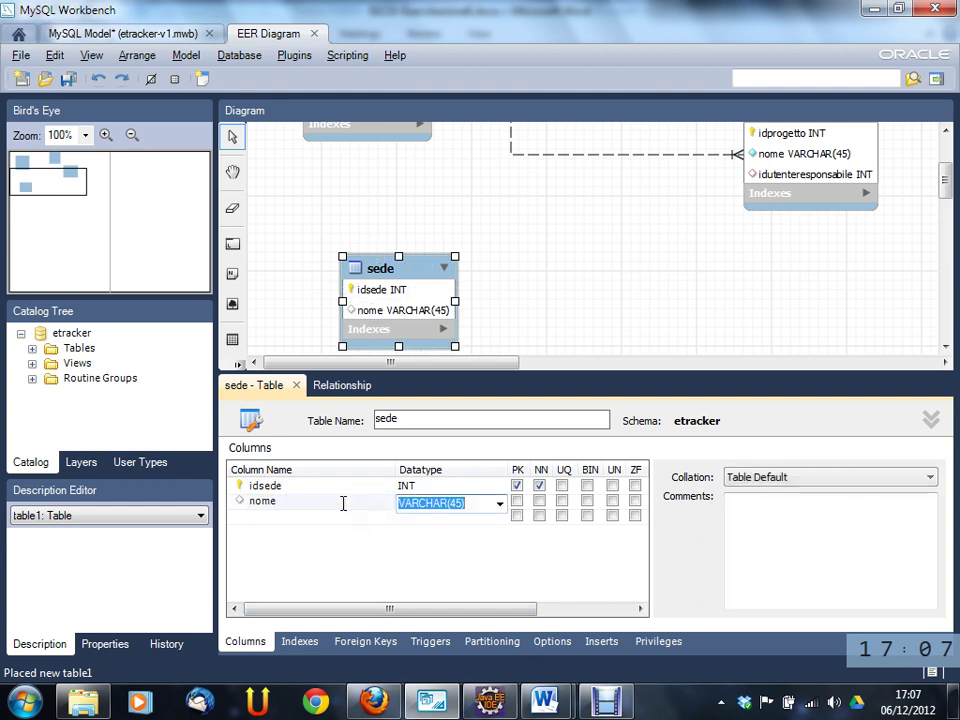
{"action": "left_click", "coordinate": [302, 516]}
{"action": "double_click", "coordinate": [302, 516]}
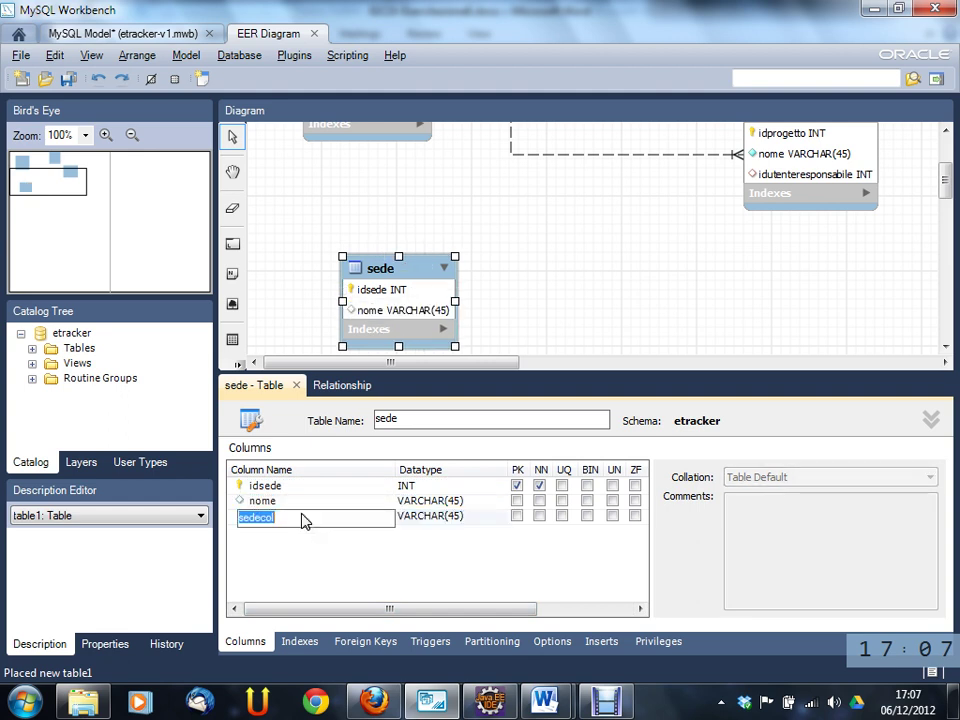
{"action": "type", "text": "citta"}
{"action": "key", "text": "Tab"}
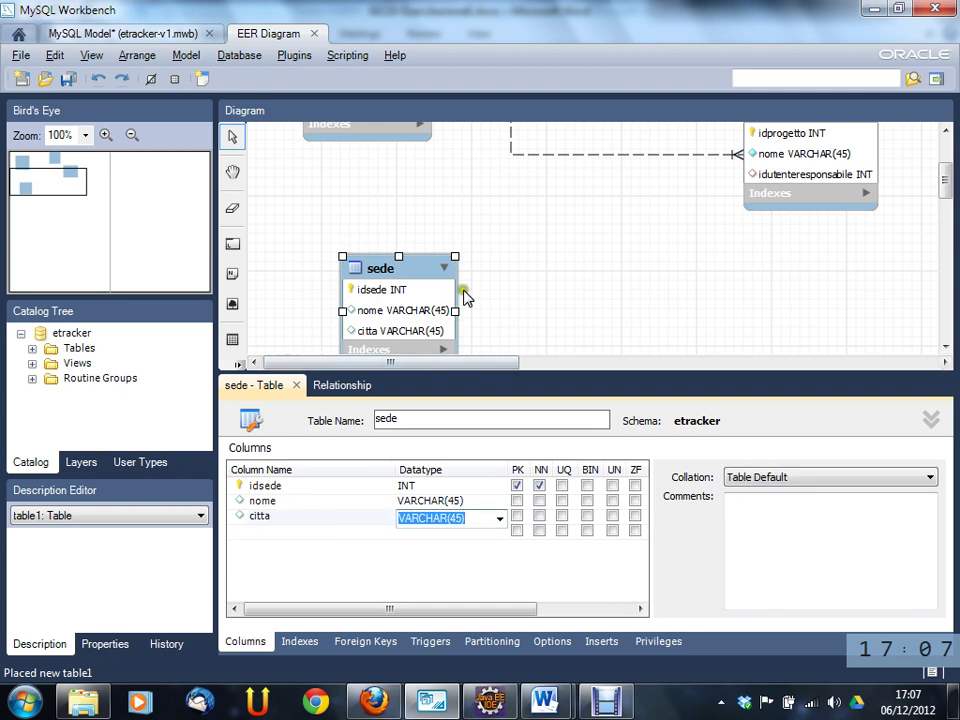
{"action": "left_click_drag", "start_coordinate": [424, 276], "coordinate": [446, 240]}
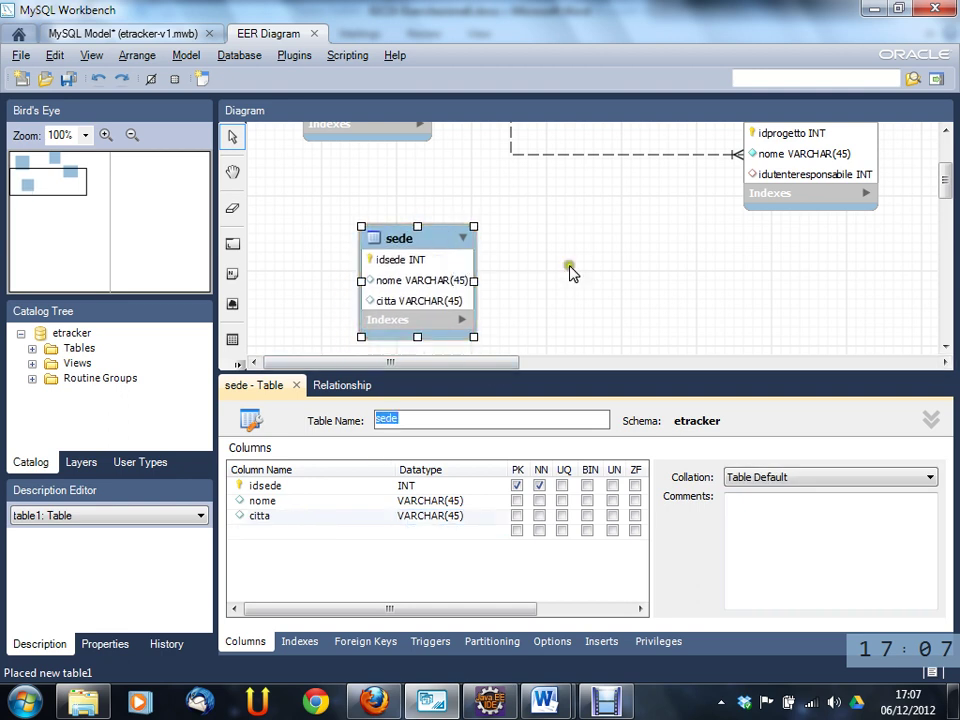
- Select sede and utente, then close the 'sede - Table' and Relationship editor tabs
{"action": "left_click", "coordinate": [420, 240]}
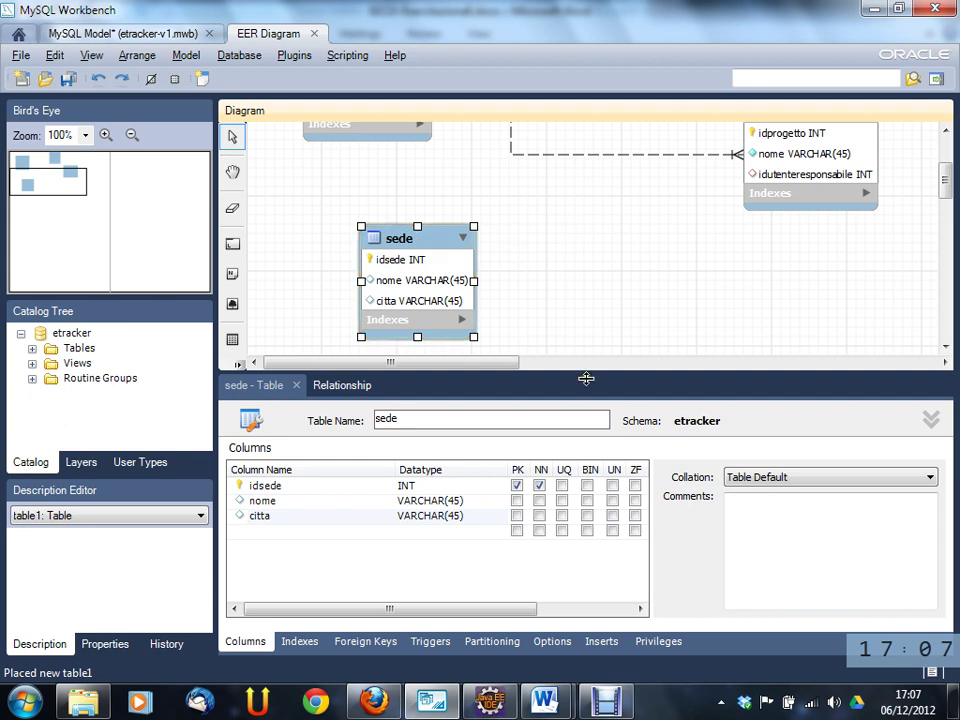
{"action": "mouse_move", "coordinate": [945, 182]}
{"action": "left_mouse_down"}
{"action": "mouse_move", "coordinate": [945, 157]}
{"action": "mouse_move", "coordinate": [945, 190]}
{"action": "mouse_move", "coordinate": [945, 172]}
{"action": "left_mouse_up"}
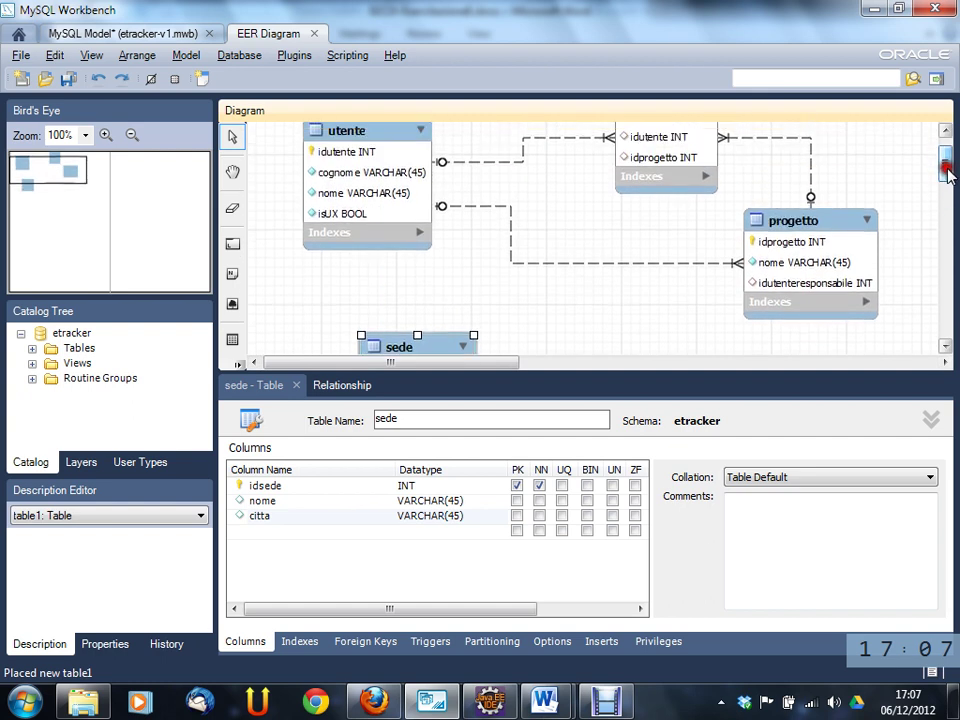
{"action": "left_click", "coordinate": [413, 144]}
{"action": "left_click", "coordinate": [409, 140]}
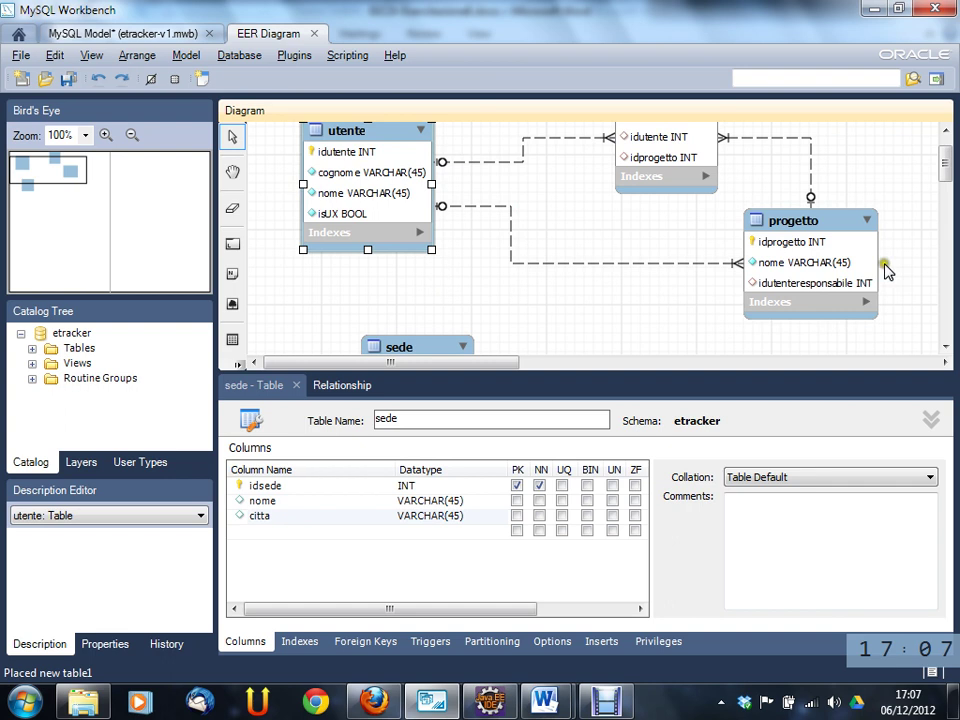
{"action": "left_click", "coordinate": [296, 385]}
{"action": "left_click", "coordinate": [297, 385]}
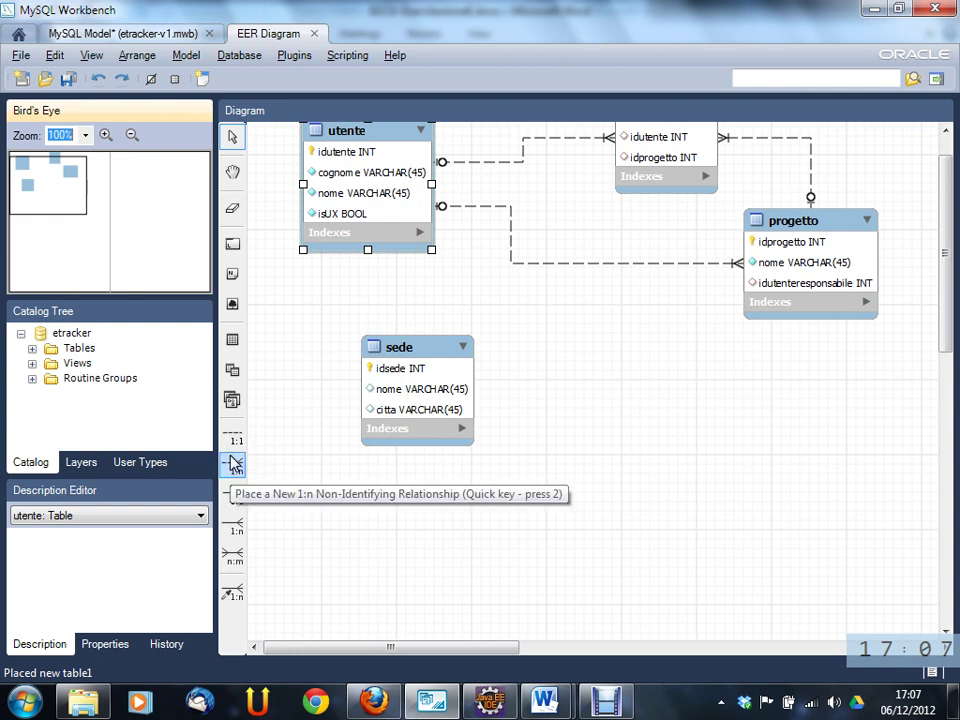
- Nudge utente and sede downward, then draw a 1:n non-identifying relationship from sede to utente
{"action": "left_click", "coordinate": [234, 463]}
{"action": "left_click", "coordinate": [439, 341]}
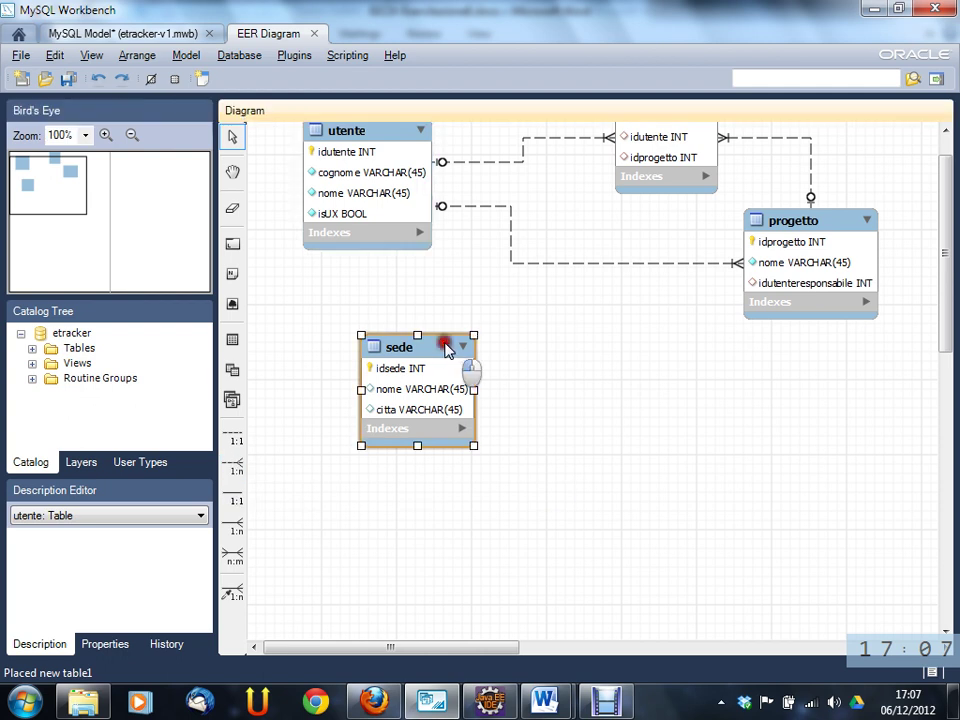
{"action": "left_click_drag", "start_coordinate": [386, 129], "coordinate": [381, 140]}
{"action": "left_click_drag", "start_coordinate": [426, 344], "coordinate": [431, 367]}
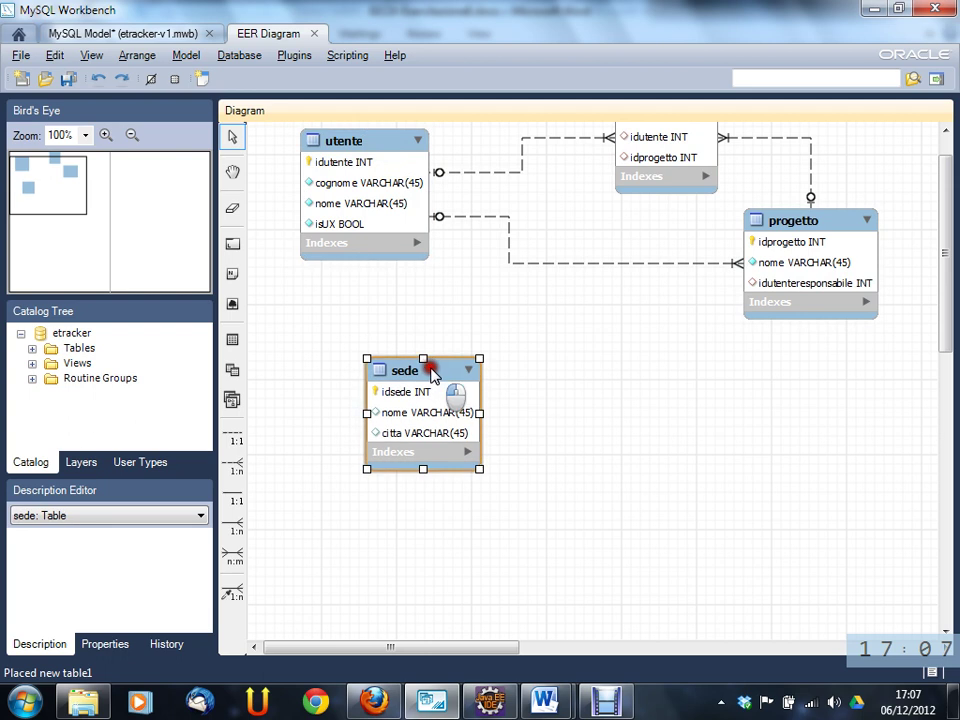
{"action": "left_click_drag", "start_coordinate": [390, 140], "coordinate": [390, 160]}
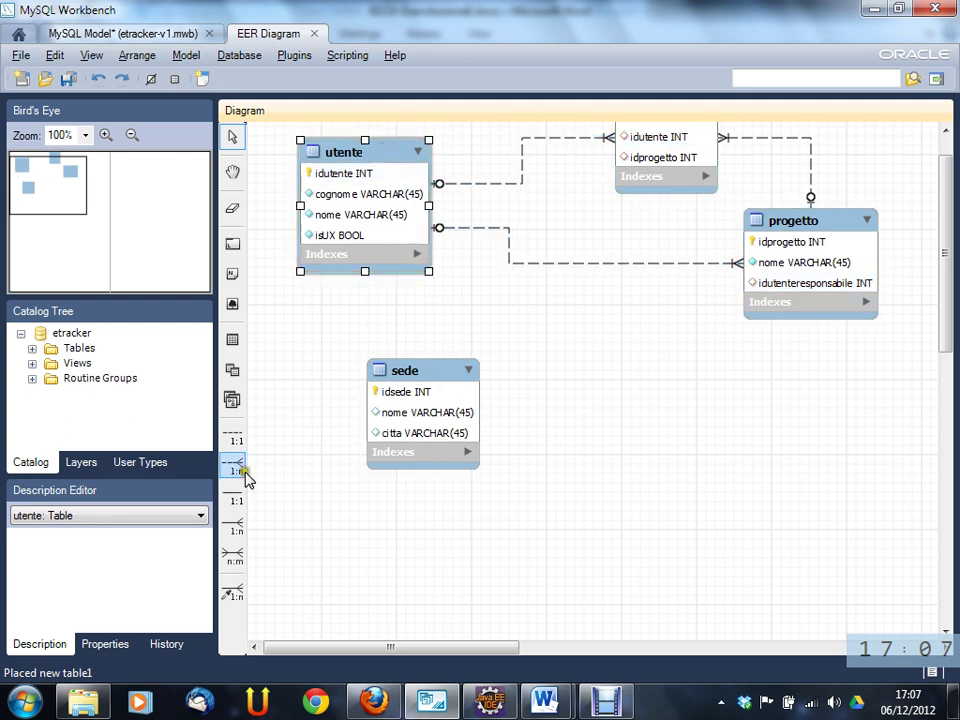
{"action": "left_click", "coordinate": [233, 466]}
{"action": "left_click", "coordinate": [430, 370]}
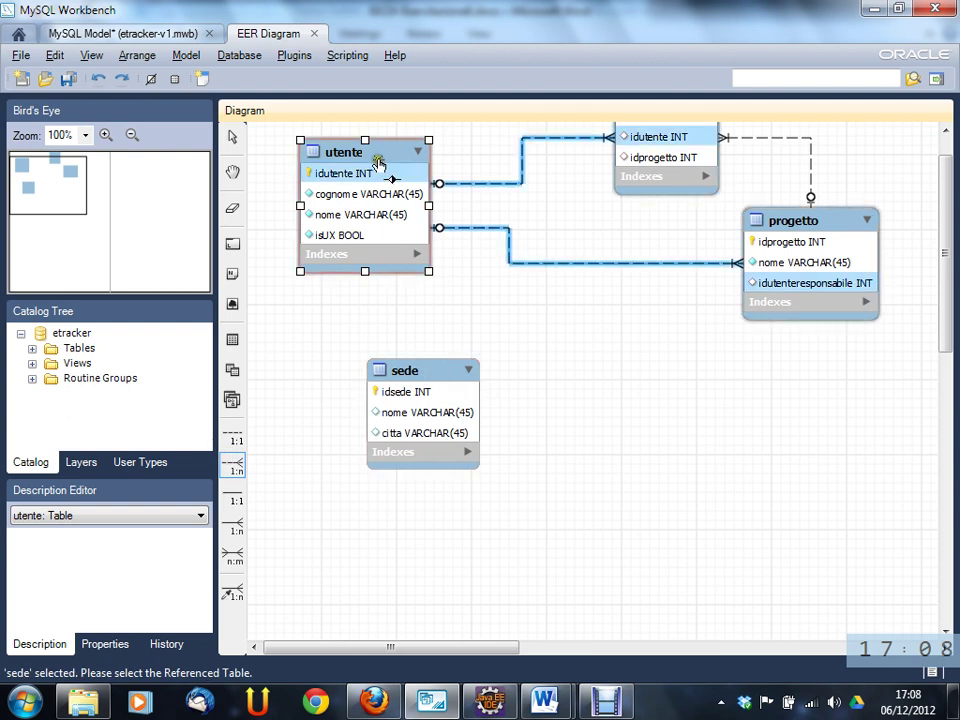
{"action": "left_click", "coordinate": [376, 157]}
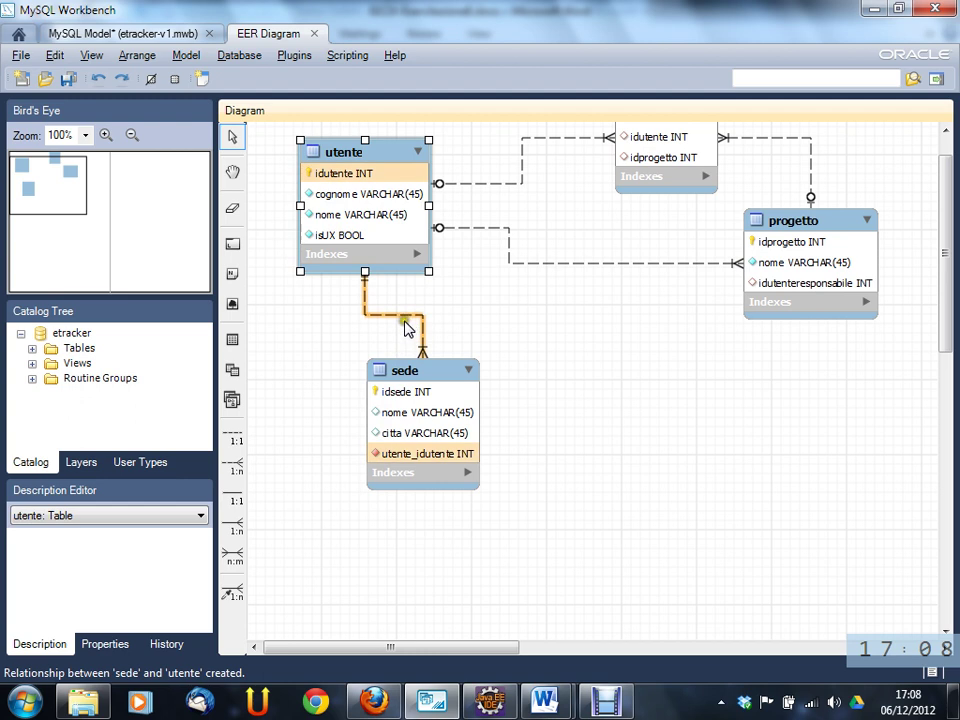
- Delete the new sede–utente relationship together with its utente_idutente foreign key column
{"action": "mouse_move", "coordinate": [408, 327]}
{"action": "left_click", "coordinate": [409, 320]}
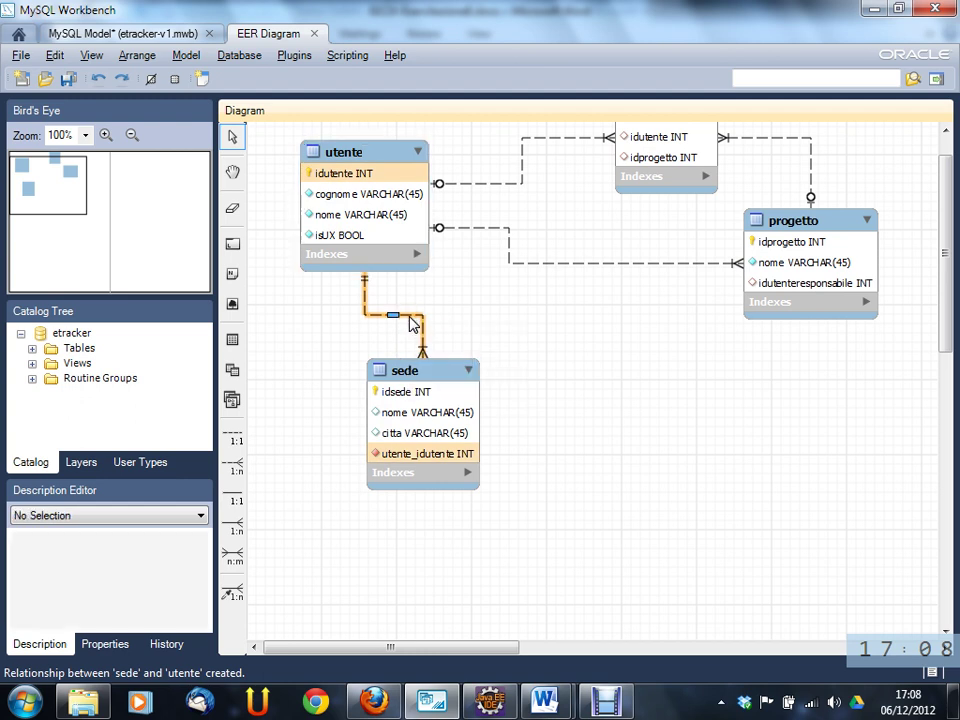
{"action": "right_click", "coordinate": [411, 318]}
{"action": "left_click", "coordinate": [393, 315]}
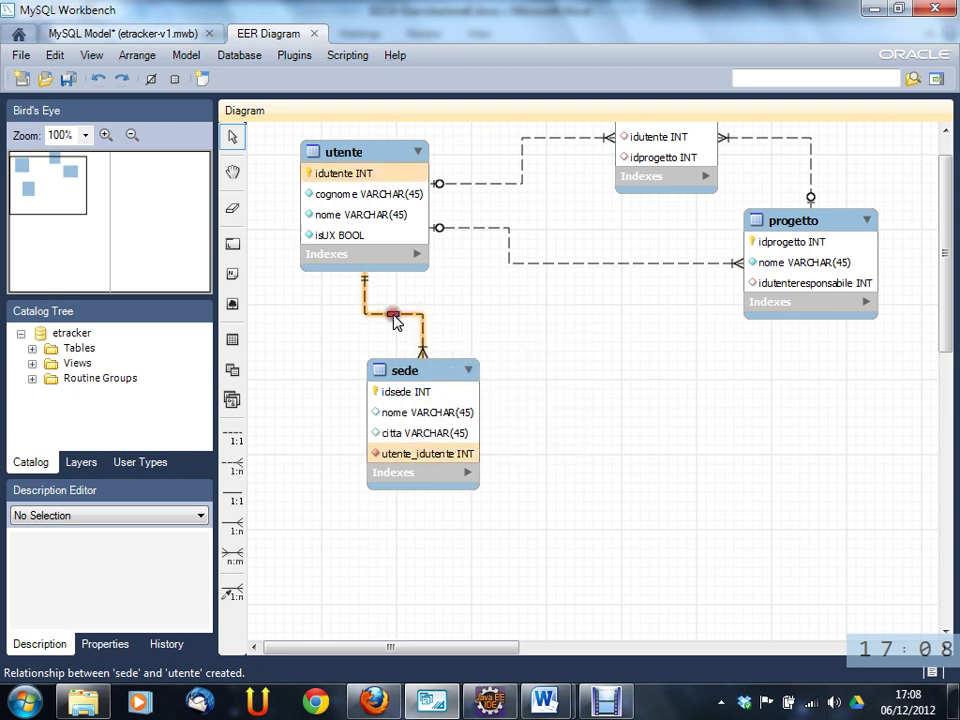
{"action": "right_click", "coordinate": [395, 316]}
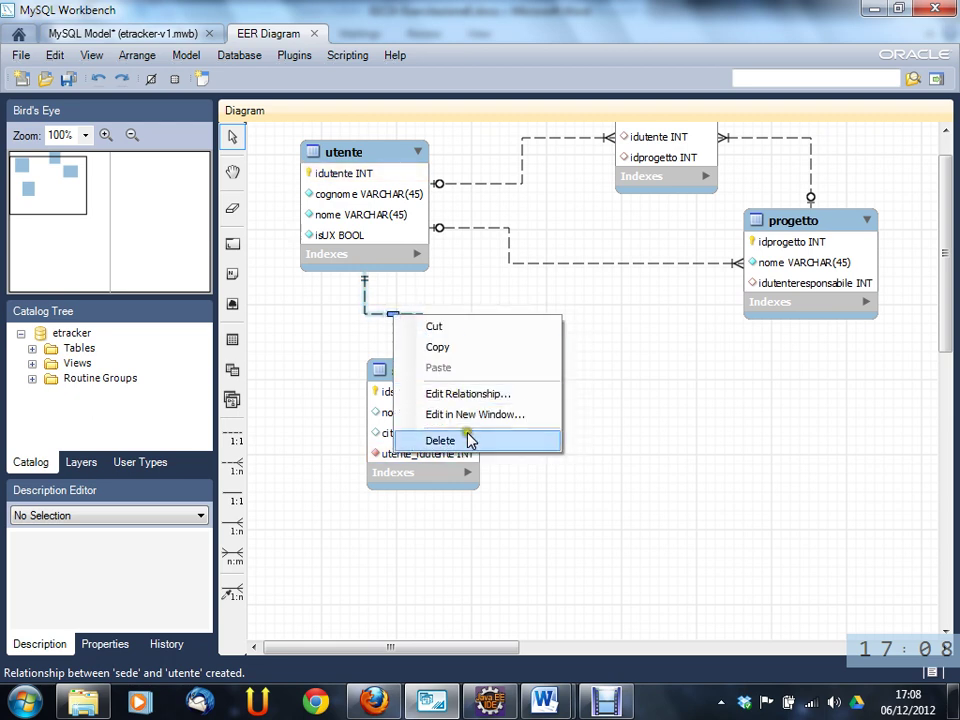
{"action": "left_click", "coordinate": [466, 440]}
{"action": "left_click", "coordinate": [414, 341]}
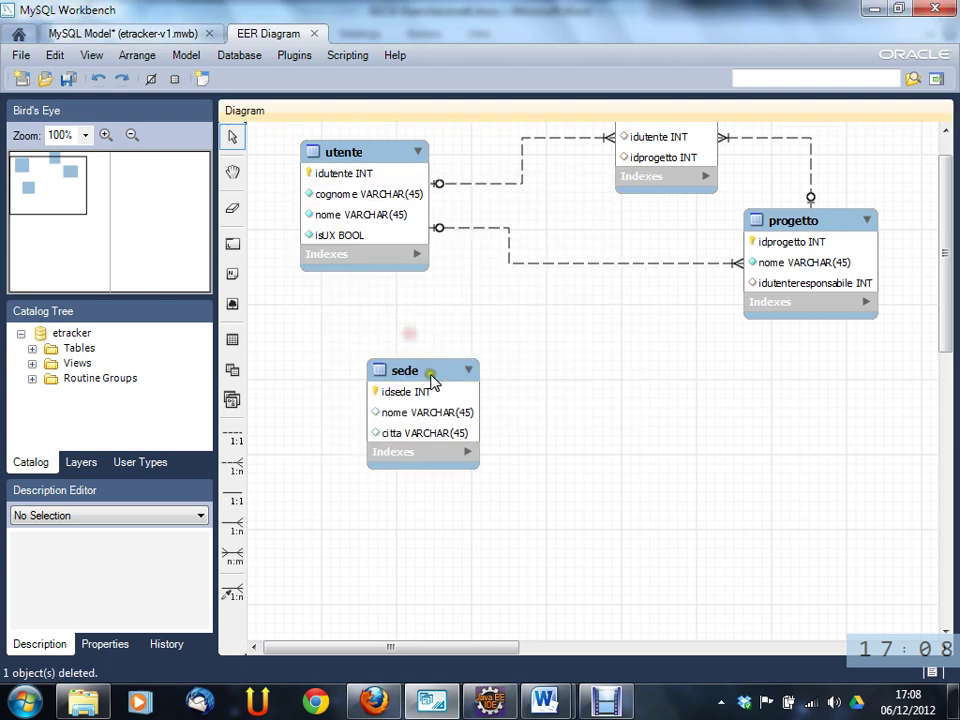
- Draw a 1:n relationship from utente to sede, then delete it with its sede_idsede column
{"action": "left_click", "coordinate": [231, 467]}
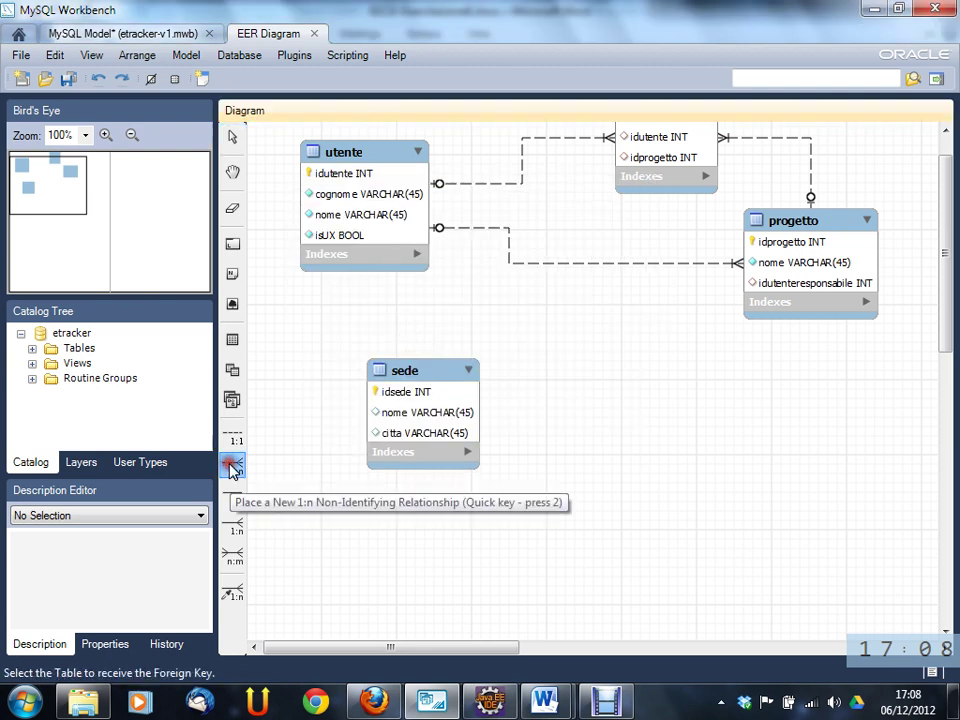
{"action": "left_click", "coordinate": [368, 160]}
{"action": "left_click", "coordinate": [422, 374]}
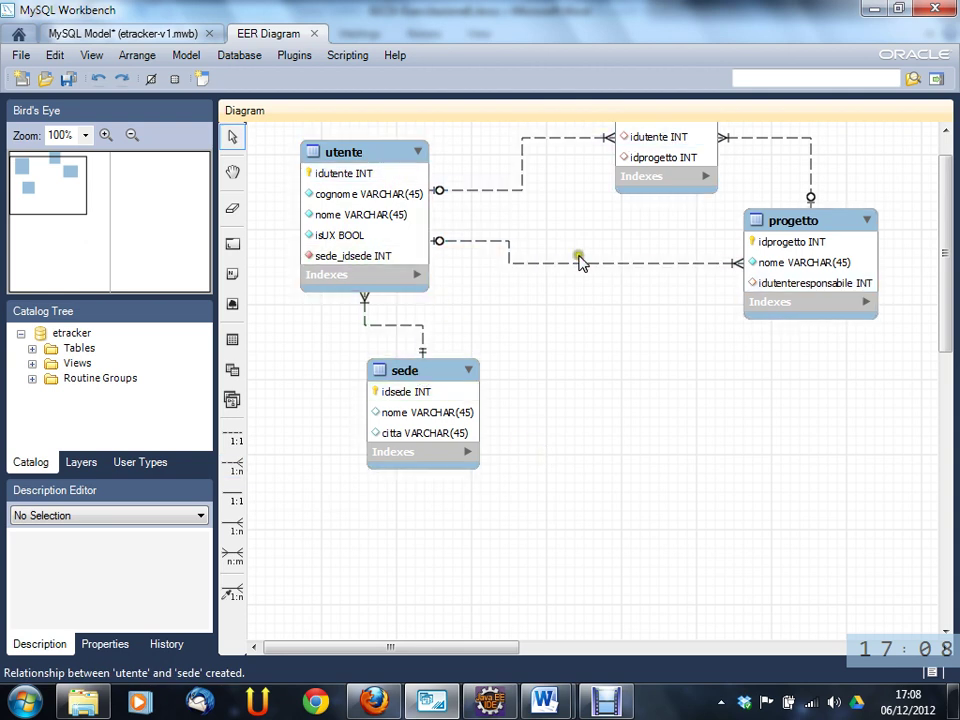
{"action": "mouse_move", "coordinate": [580, 262]}
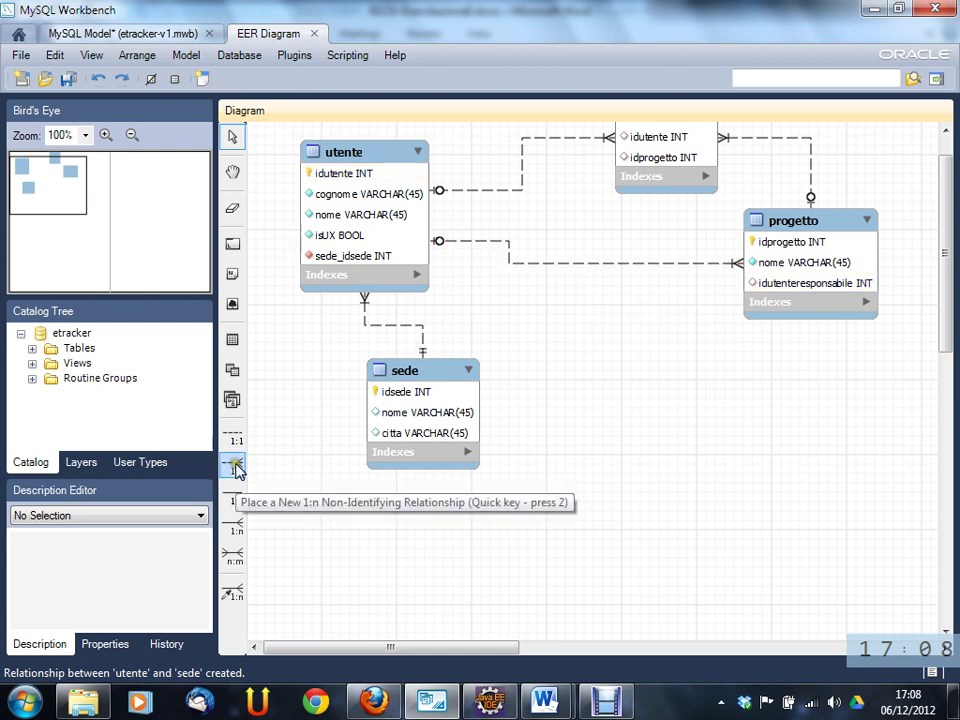
{"action": "right_click", "coordinate": [422, 326]}
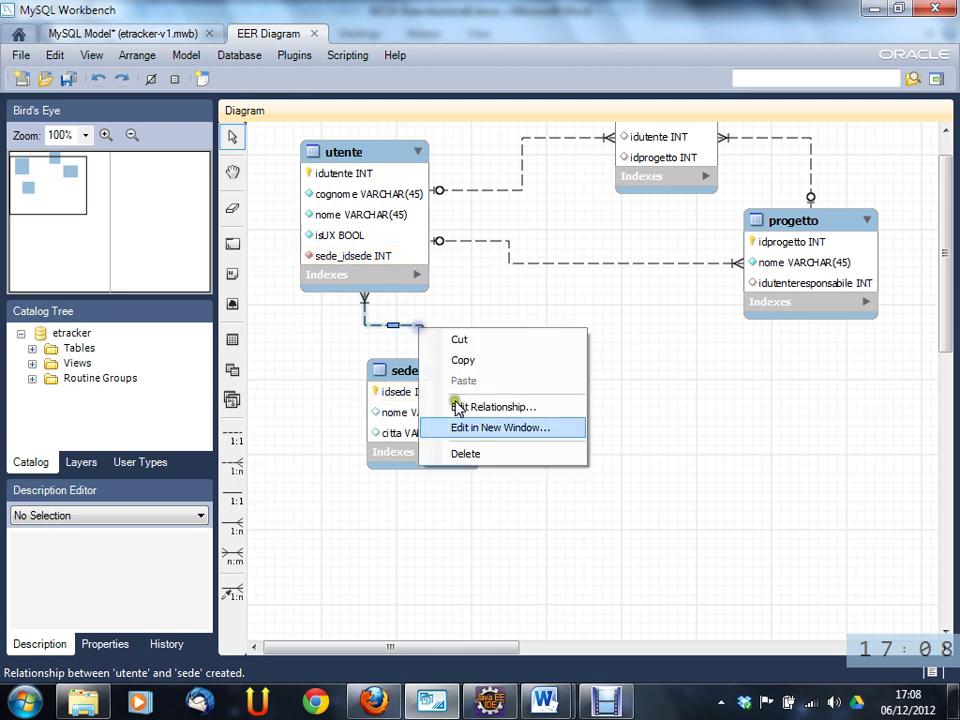
{"action": "left_click", "coordinate": [470, 456]}
{"action": "left_click", "coordinate": [420, 362]}
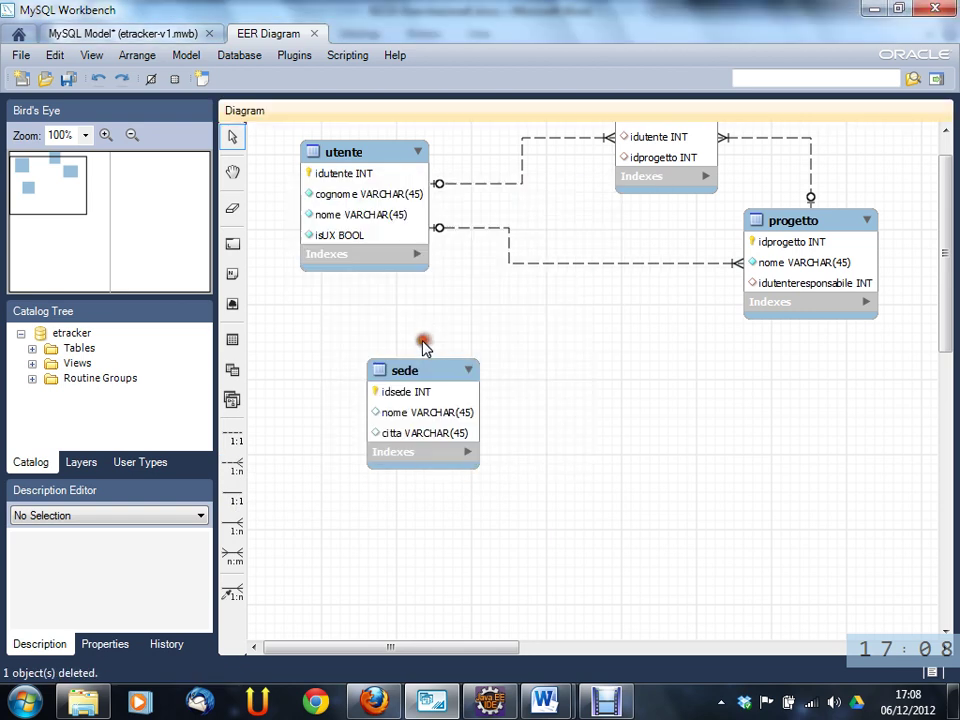
- Redraw the 1:n utente–sede relationship, adding sede_idsede to utente, and select utente
{"action": "left_click", "coordinate": [229, 467]}
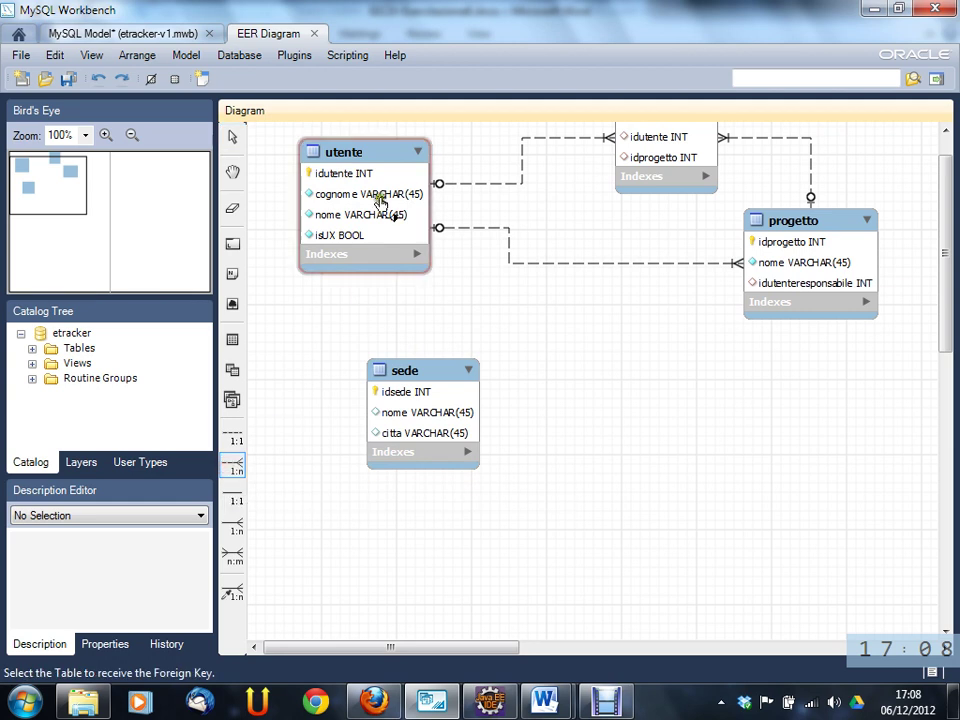
{"action": "left_click", "coordinate": [389, 161]}
{"action": "left_click", "coordinate": [396, 368]}
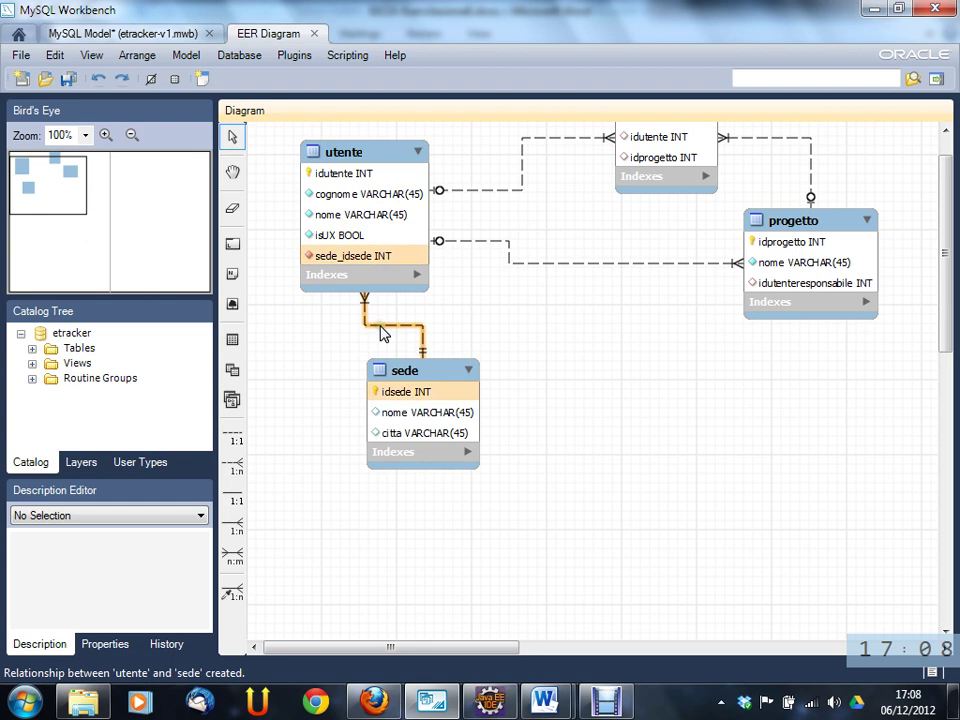
{"action": "left_click", "coordinate": [463, 319]}
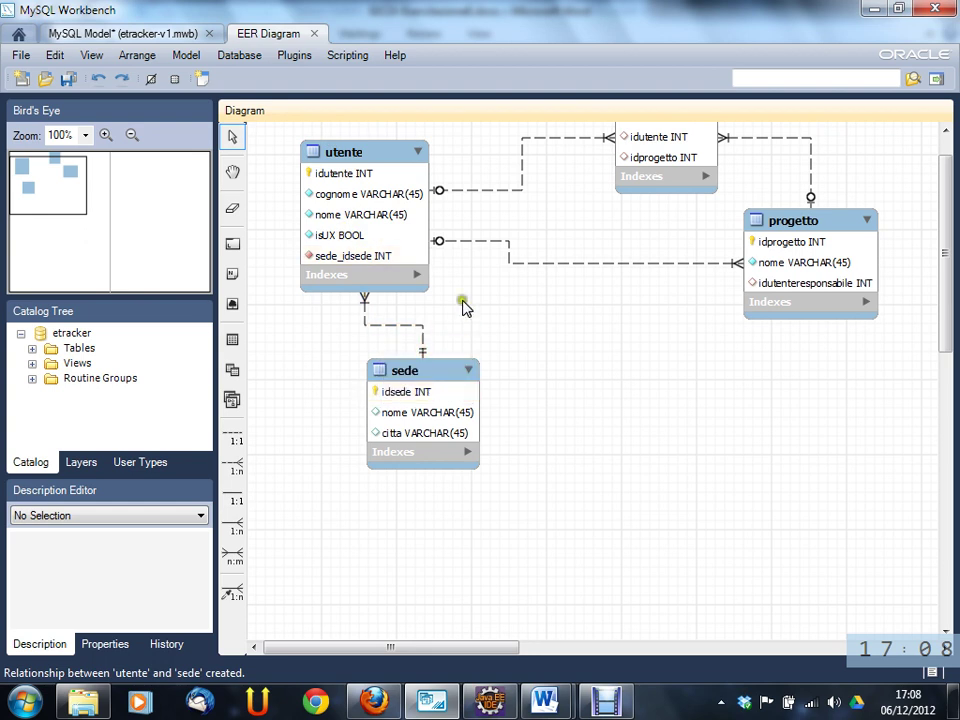
{"action": "left_click", "coordinate": [330, 256]}
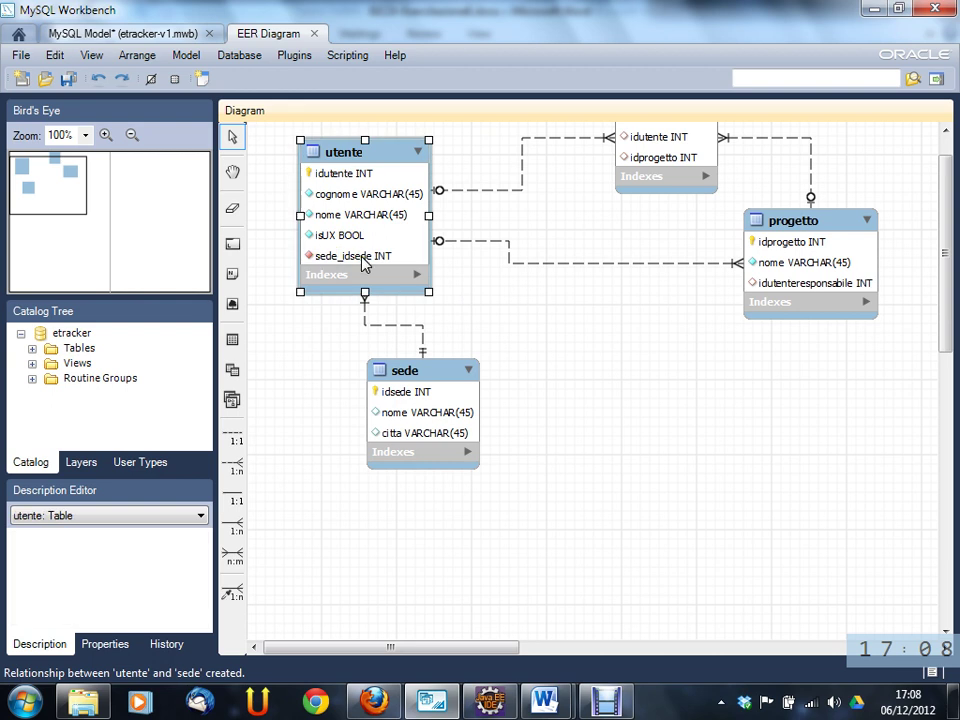
{"action": "left_click", "coordinate": [343, 256]}
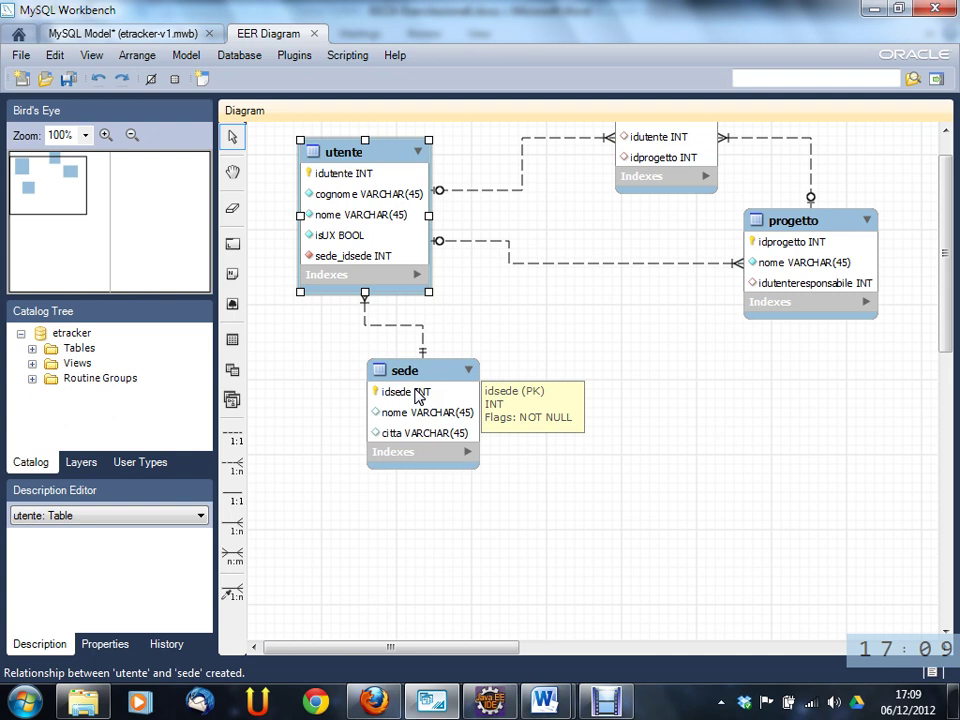
- Remove the 'sede_' prefix from utente's sede_idsede column so it reads idsede
{"action": "double_click", "coordinate": [360, 258]}
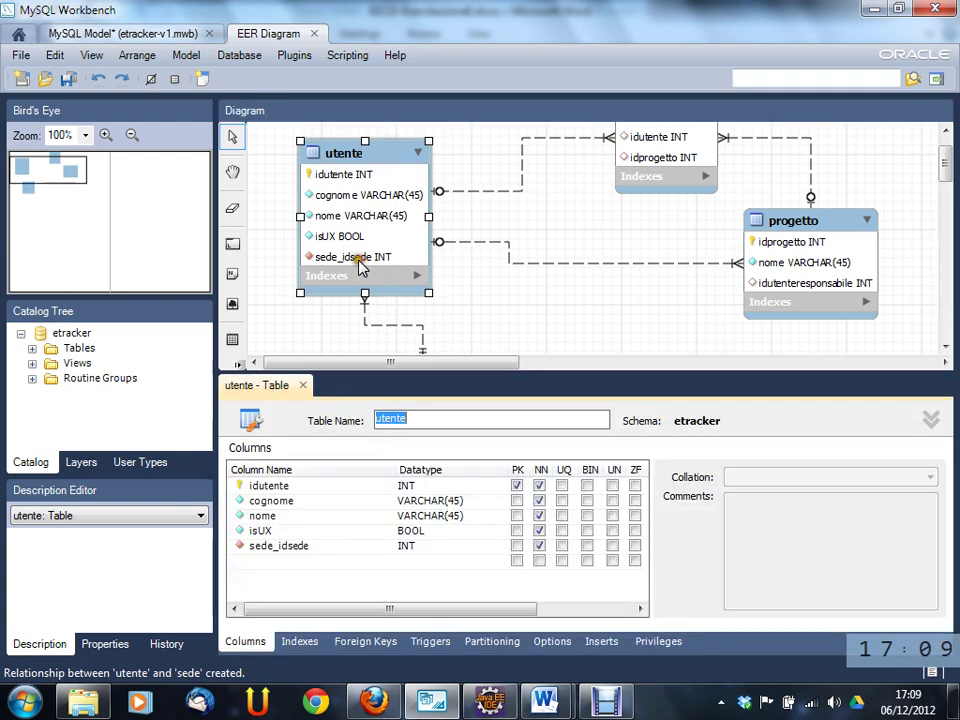
{"action": "double_click", "coordinate": [288, 547]}
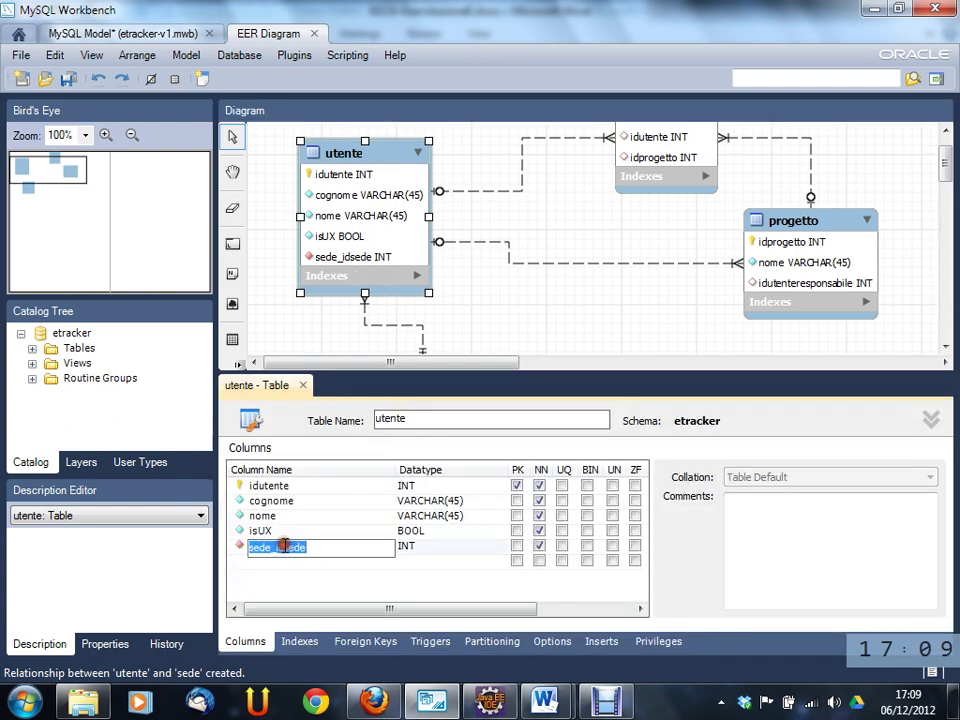
{"action": "left_click_drag", "start_coordinate": [282, 547], "coordinate": [248, 547]}
{"action": "key", "text": "BackSpace"}
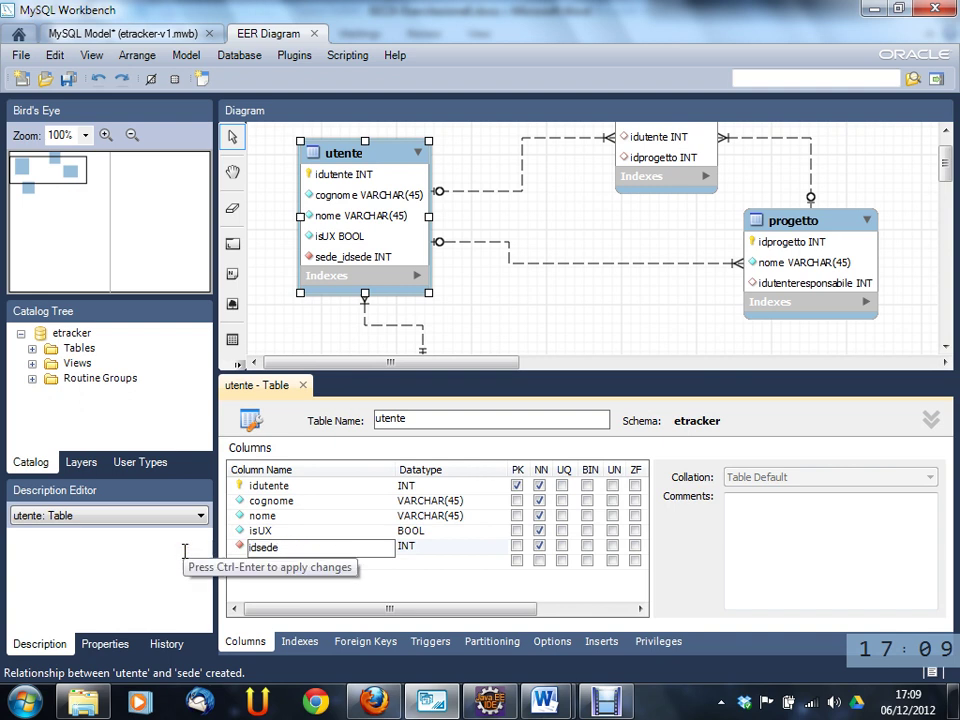
{"action": "key", "text": "Tab"}
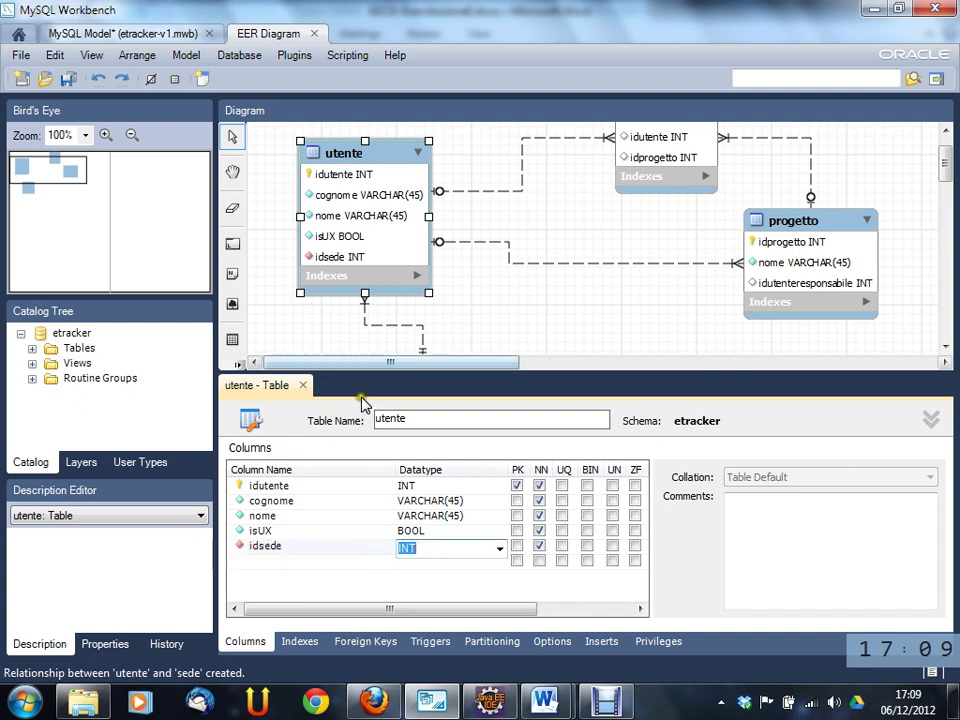
{"action": "left_click", "coordinate": [574, 315]}
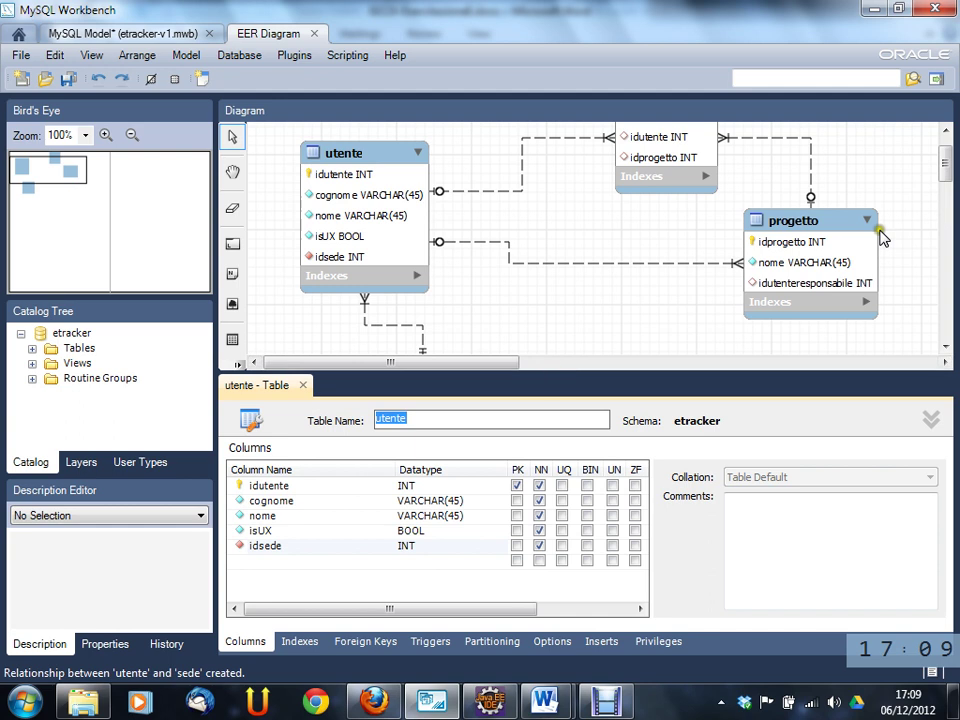
{"action": "left_click_drag", "start_coordinate": [945, 178], "coordinate": [945, 188]}
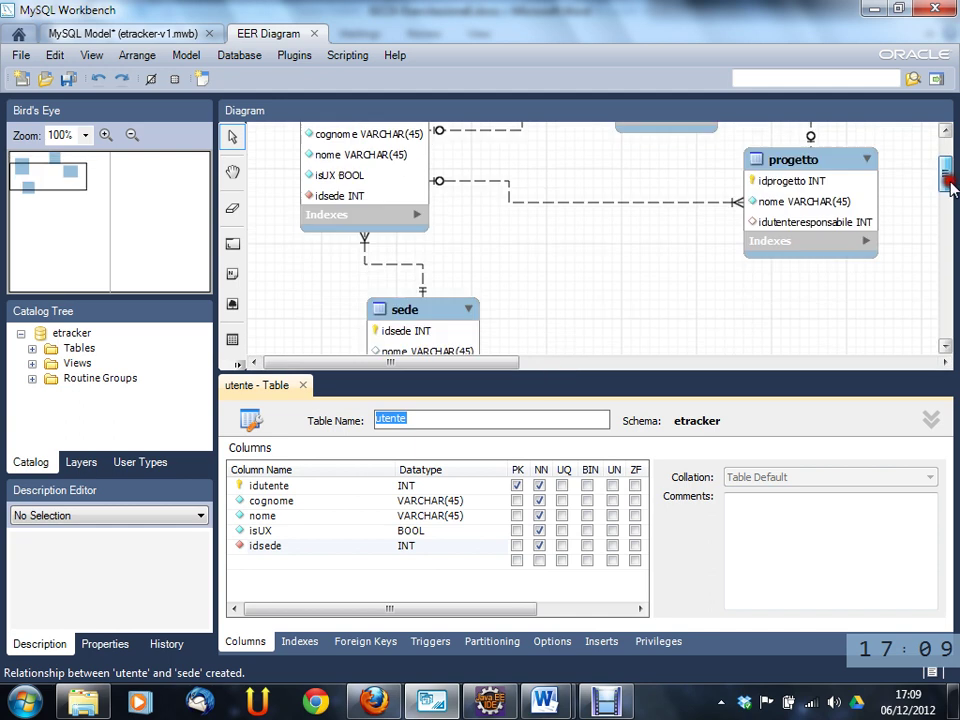
- In the utente–sede relationship's Foreign Key tab, uncheck Mandatory for the referenced sede table
{"action": "double_click", "coordinate": [402, 258]}
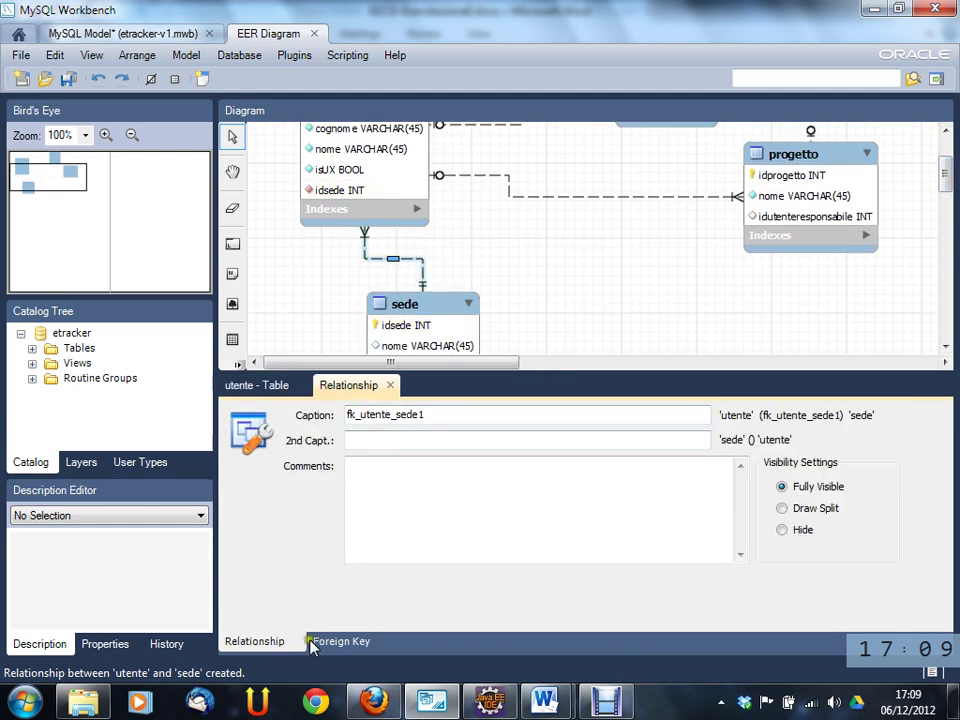
{"action": "left_click", "coordinate": [330, 642]}
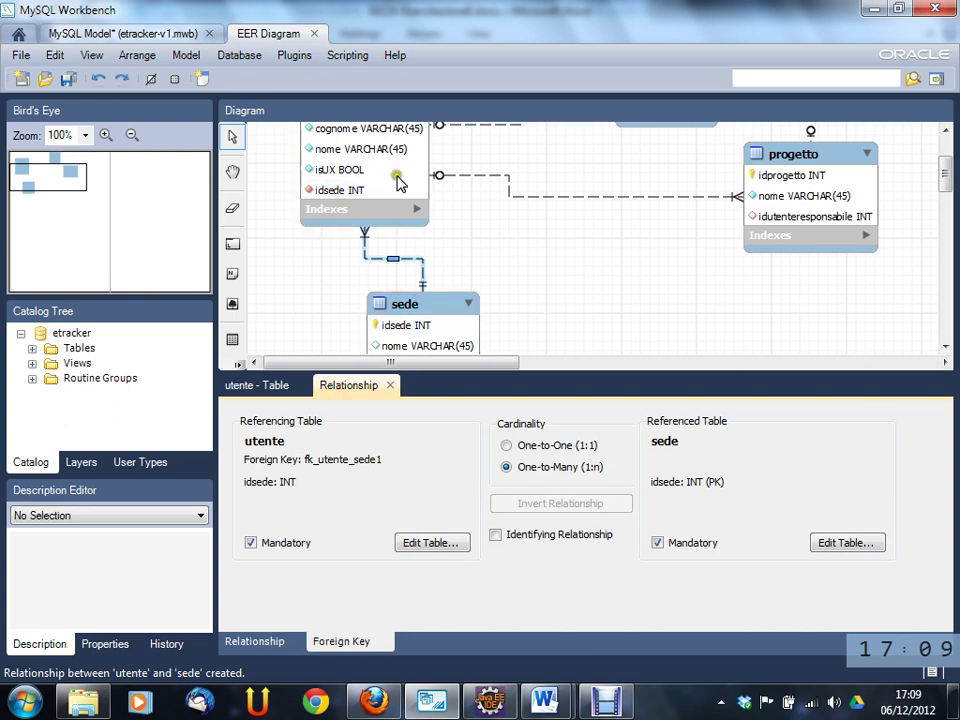
{"action": "left_click", "coordinate": [657, 543]}
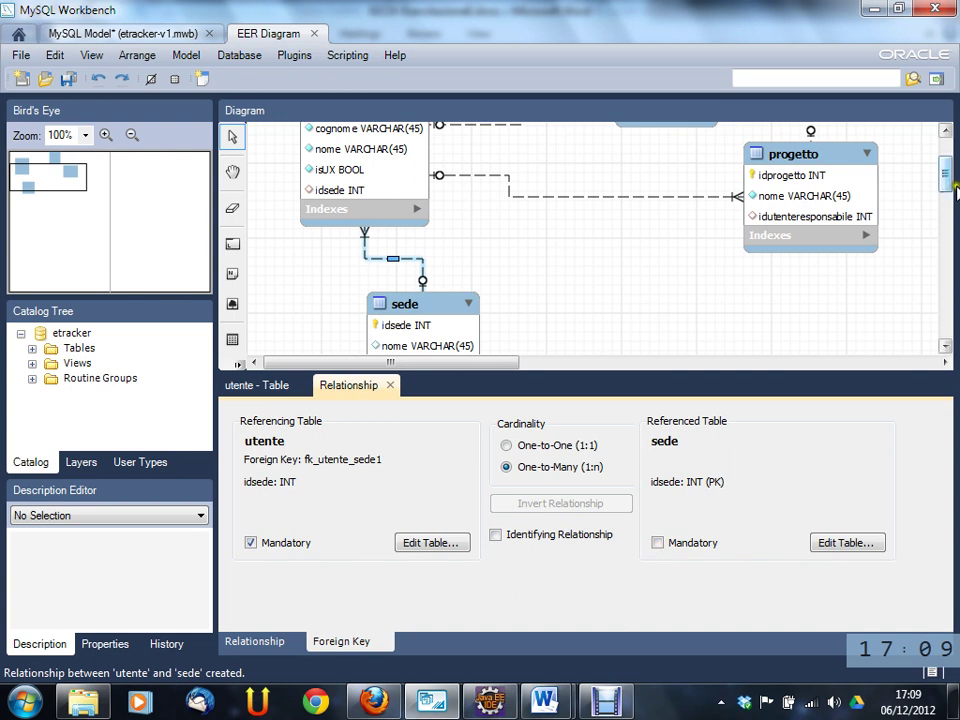
{"action": "mouse_move", "coordinate": [948, 176]}
{"action": "left_mouse_down"}
{"action": "mouse_move", "coordinate": [950, 200]}
{"action": "mouse_move", "coordinate": [948, 187]}
{"action": "left_mouse_up"}
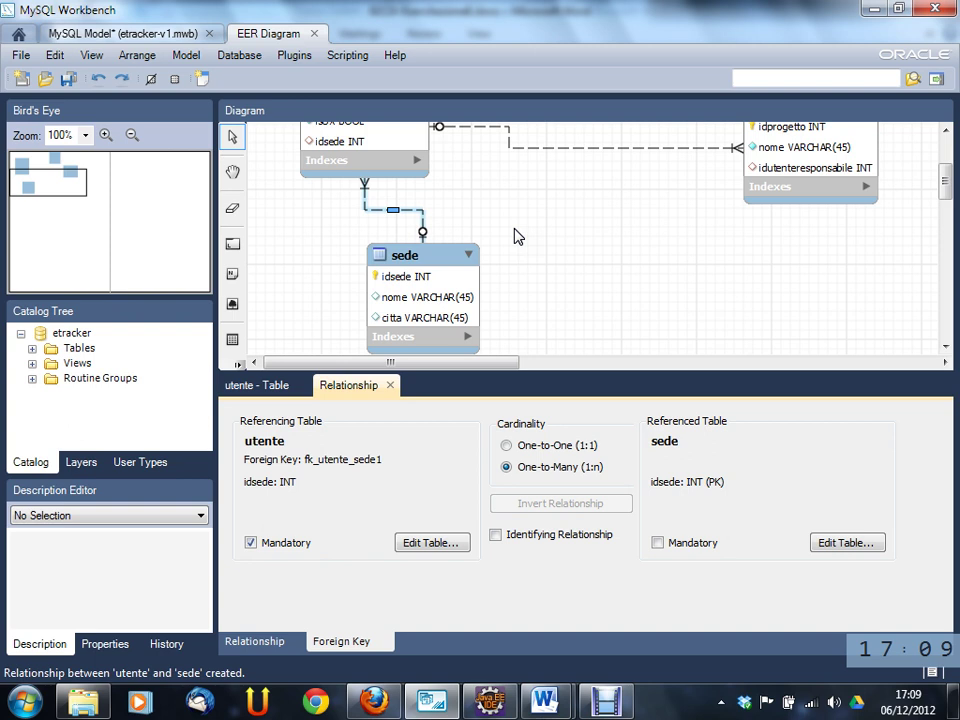
- Close the Relationship and 'utente - Table' editor tabs to show the full diagram
{"action": "left_click", "coordinate": [254, 641]}
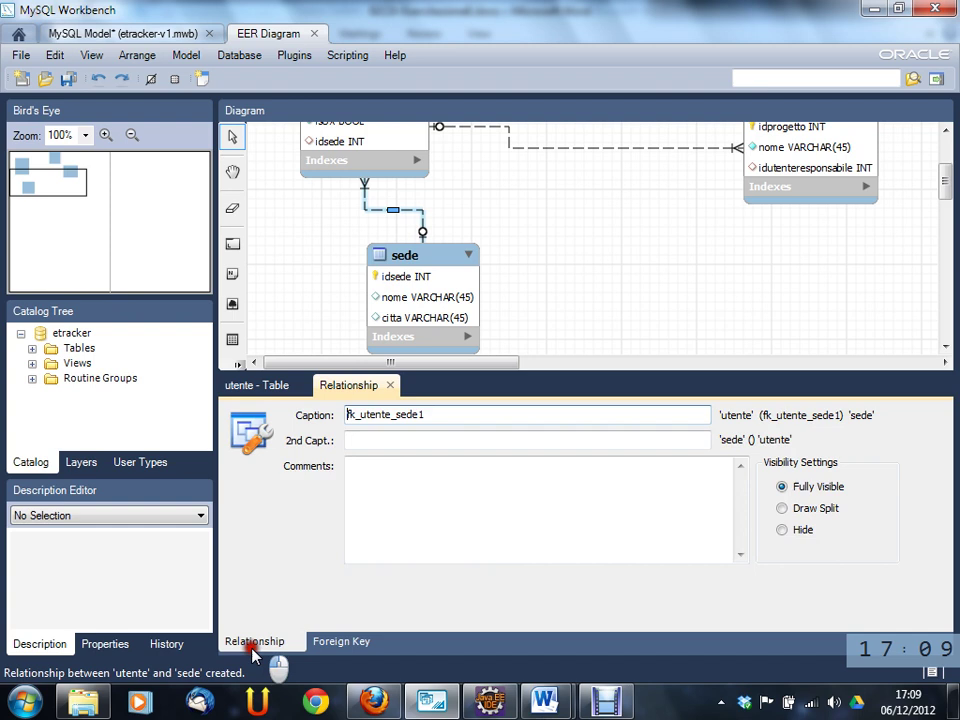
{"action": "left_click", "coordinate": [390, 386]}
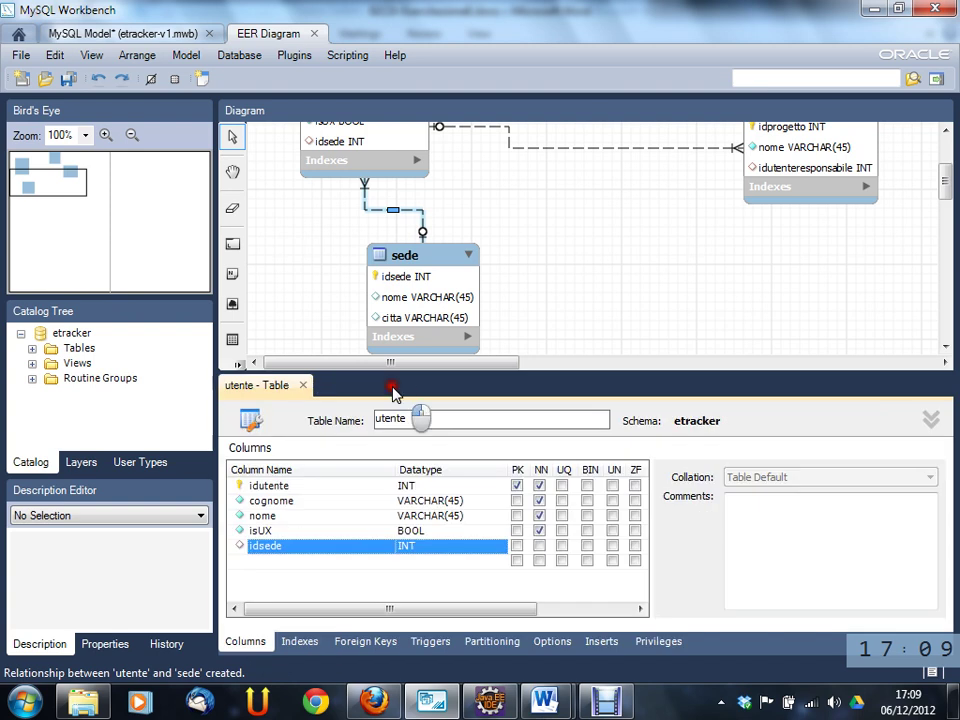
{"action": "left_click", "coordinate": [303, 386]}
{"action": "left_click_drag", "start_coordinate": [947, 296], "coordinate": [957, 257]}
{"action": "mouse_move", "coordinate": [543, 700]}
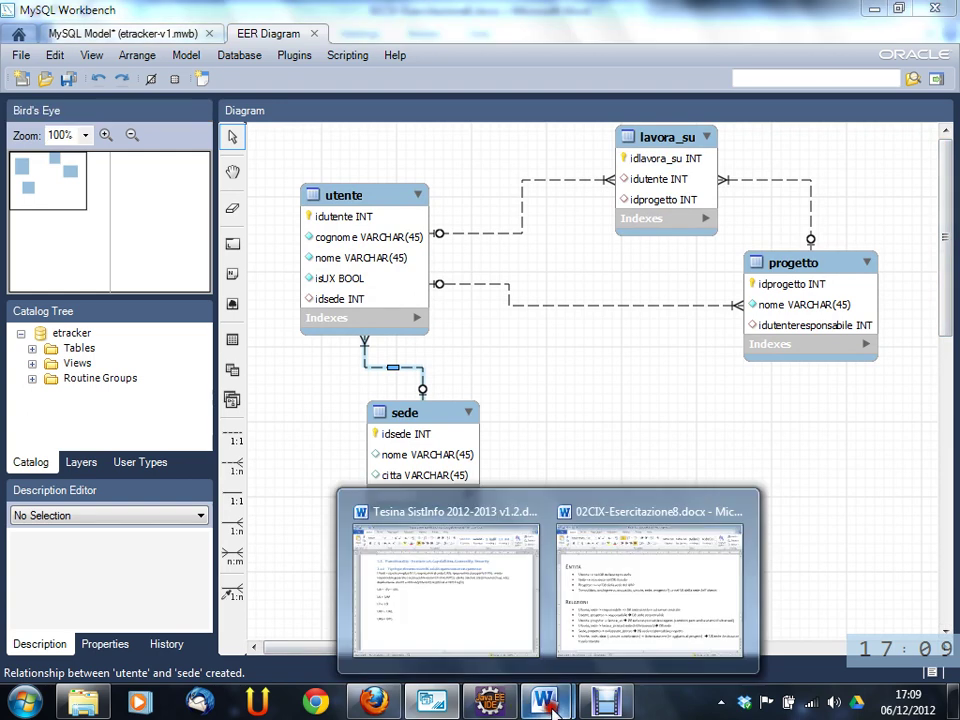
{"action": "left_click", "coordinate": [604, 627]}
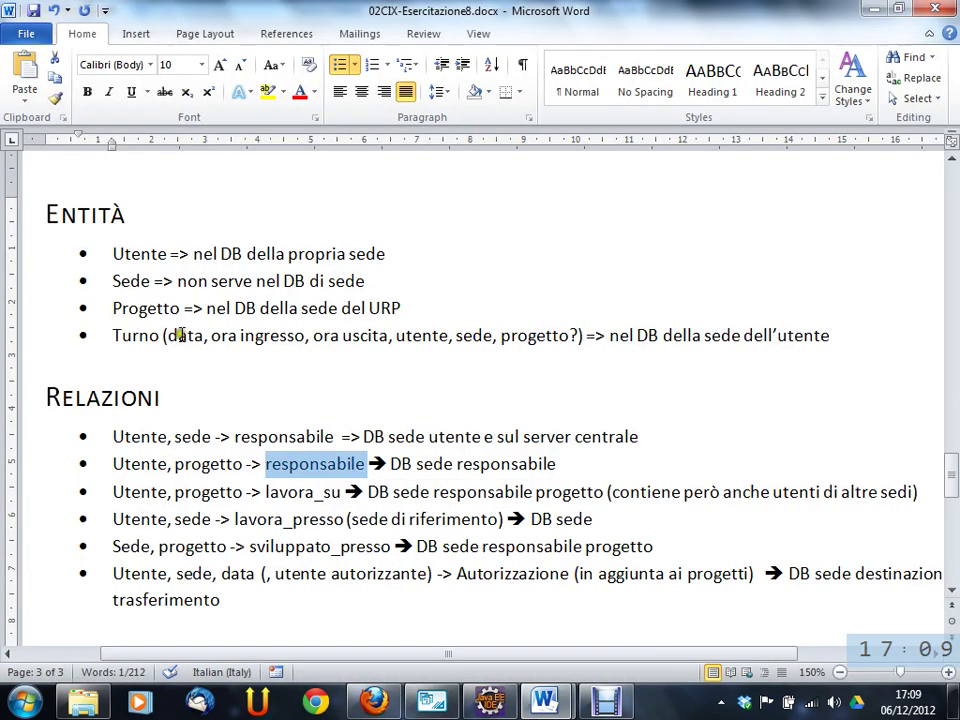
{"action": "left_click_drag", "start_coordinate": [341, 437], "coordinate": [118, 436]}
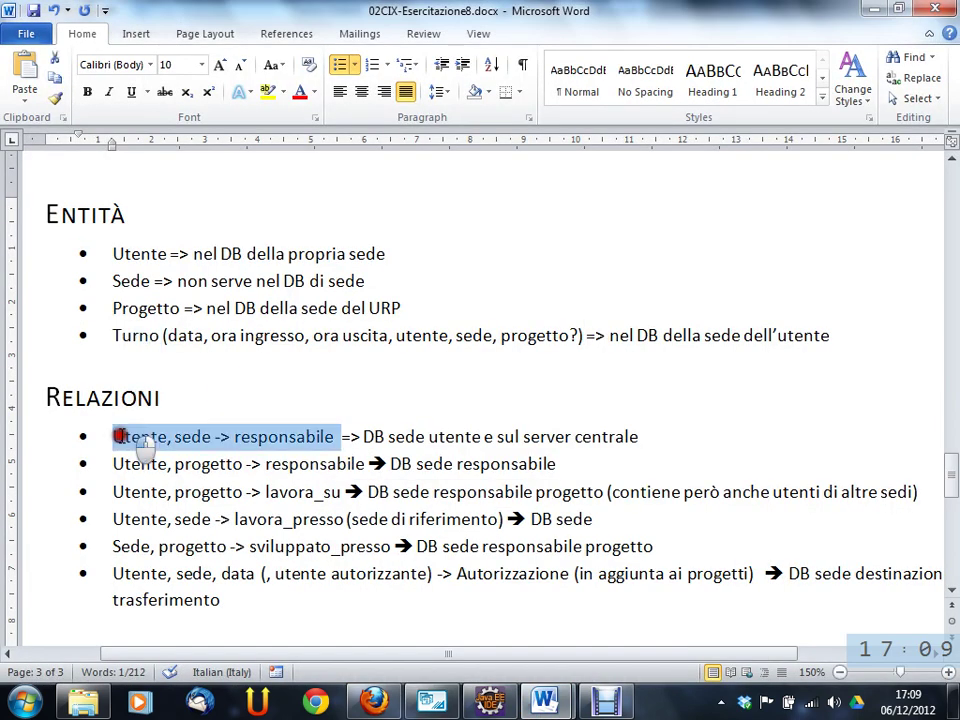
{"action": "left_click_drag", "start_coordinate": [260, 437], "coordinate": [278, 437]}
{"action": "double_click", "coordinate": [276, 437]}
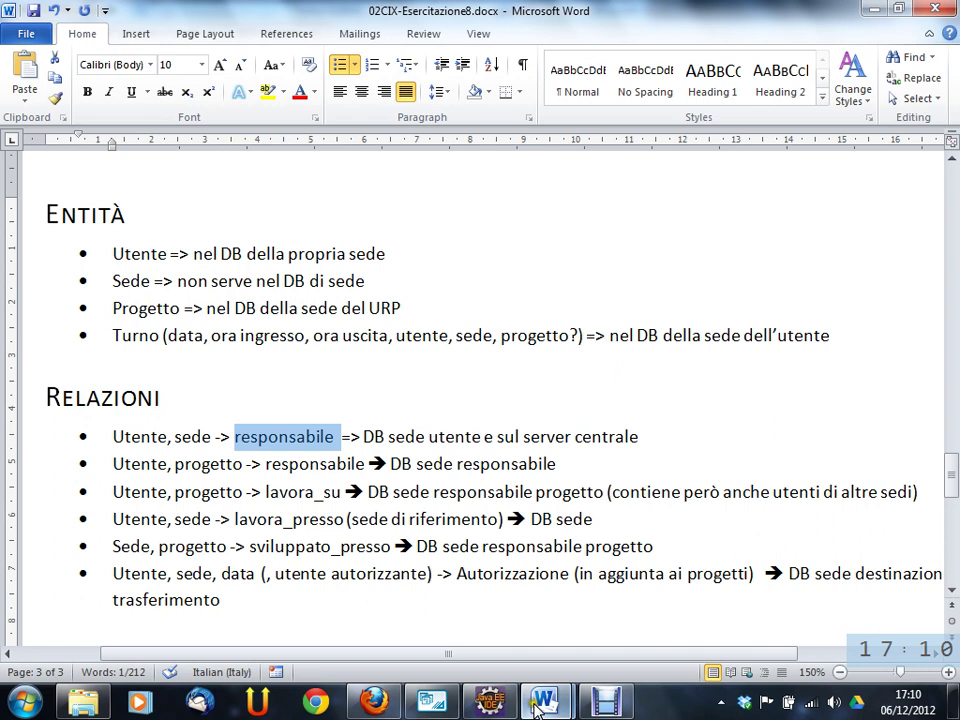
{"action": "left_click", "coordinate": [487, 703]}
{"action": "left_click", "coordinate": [539, 705]}
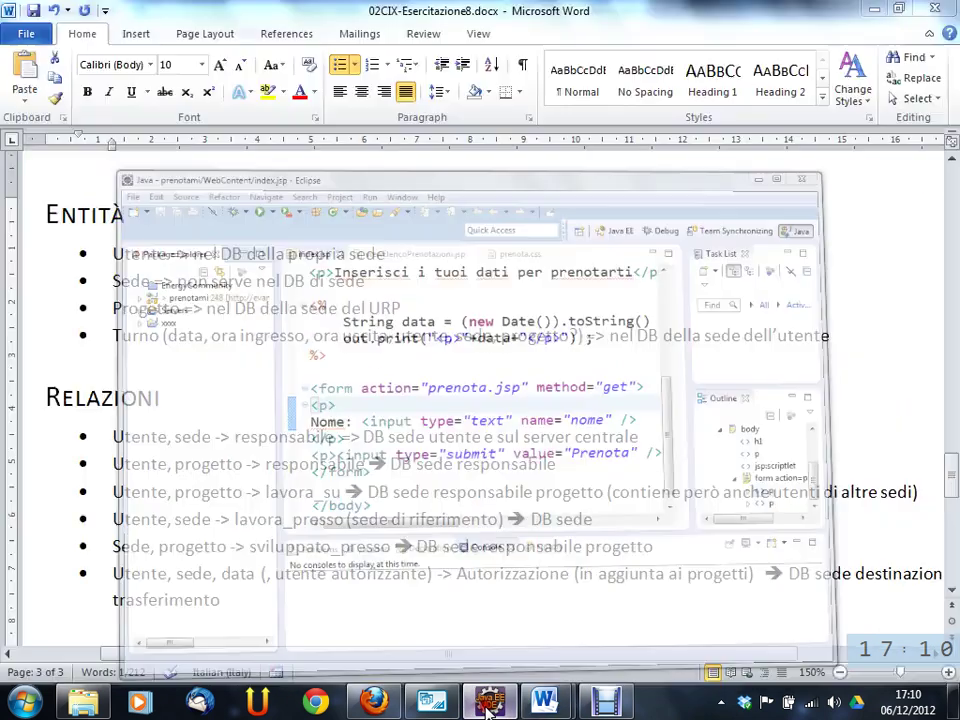
{"action": "left_click", "coordinate": [431, 703]}
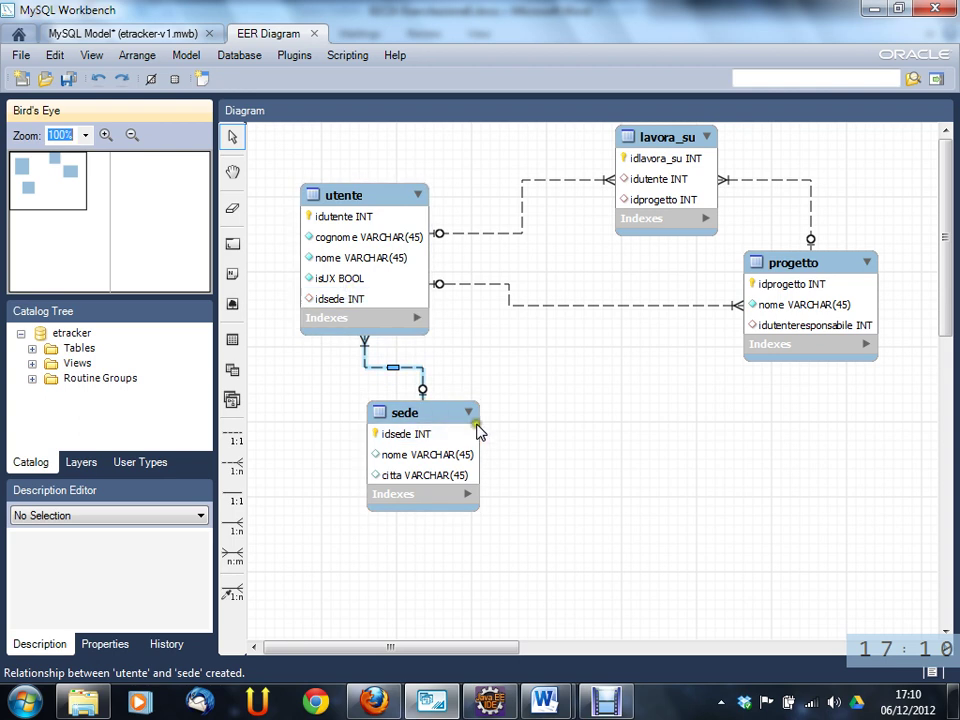
- Draw a 1:1 non-identifying relationship from utente to sede and move sede lower-left
{"action": "left_click", "coordinate": [312, 470]}
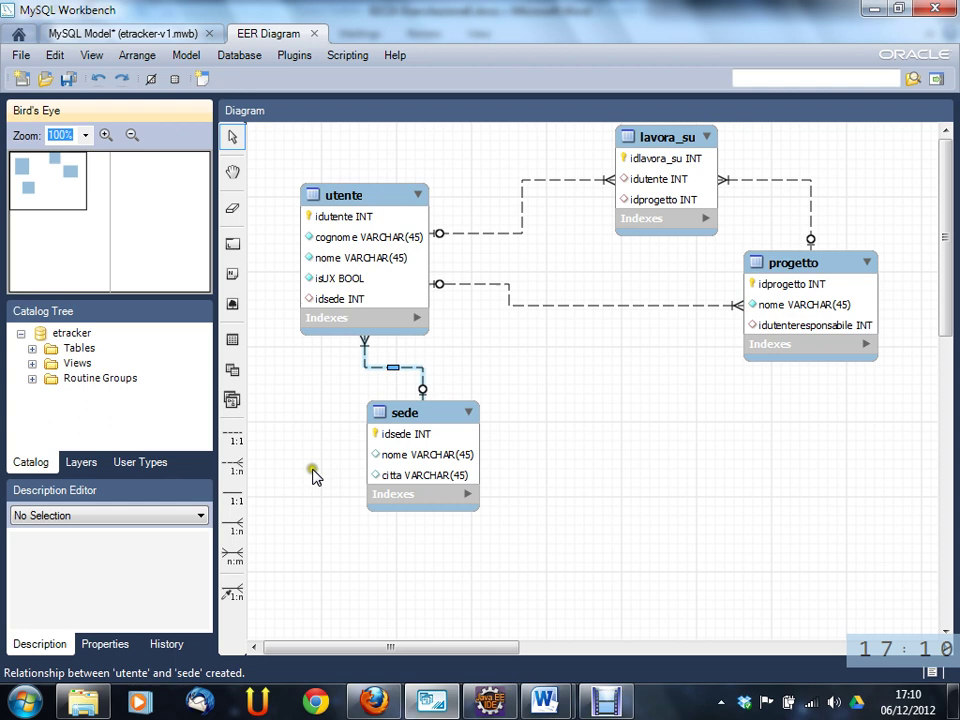
{"action": "left_click", "coordinate": [235, 438]}
{"action": "left_click", "coordinate": [360, 193]}
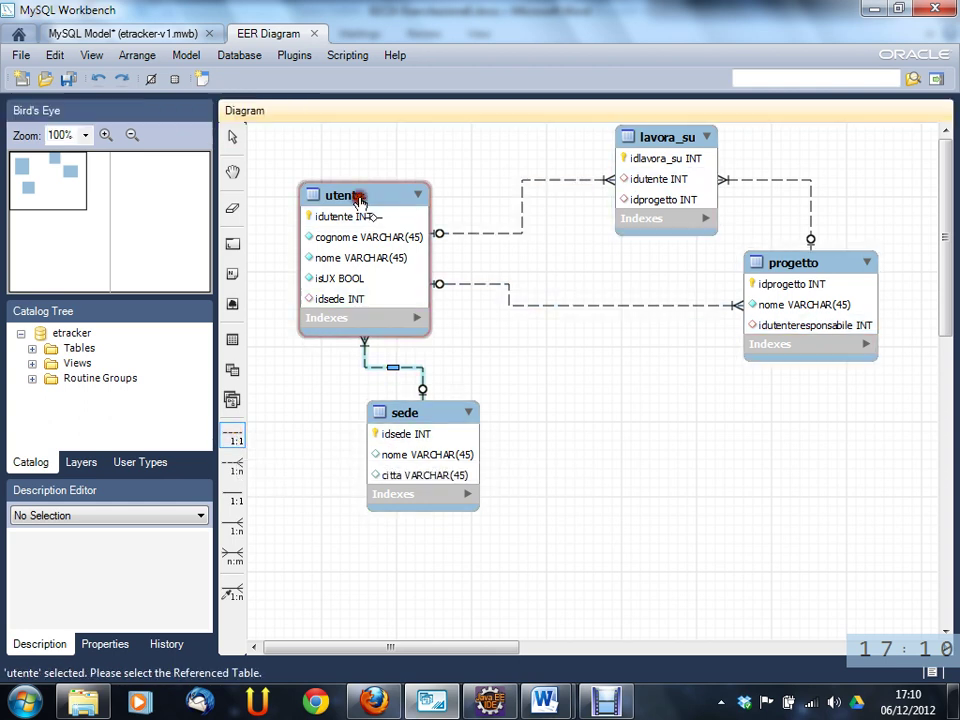
{"action": "left_click", "coordinate": [440, 412]}
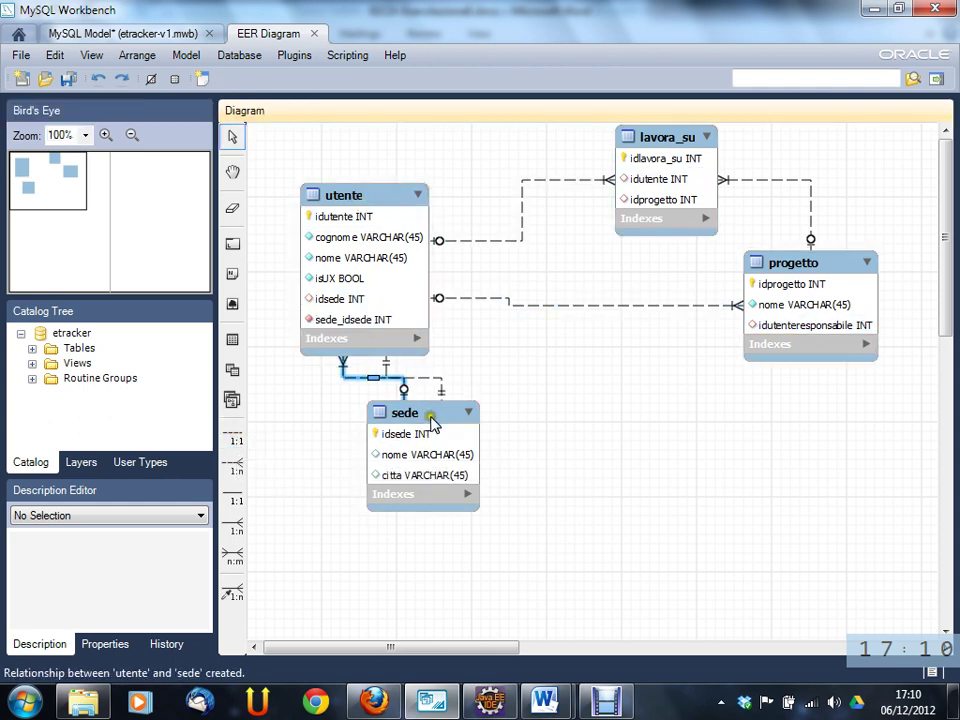
{"action": "left_click_drag", "start_coordinate": [440, 412], "coordinate": [392, 447]}
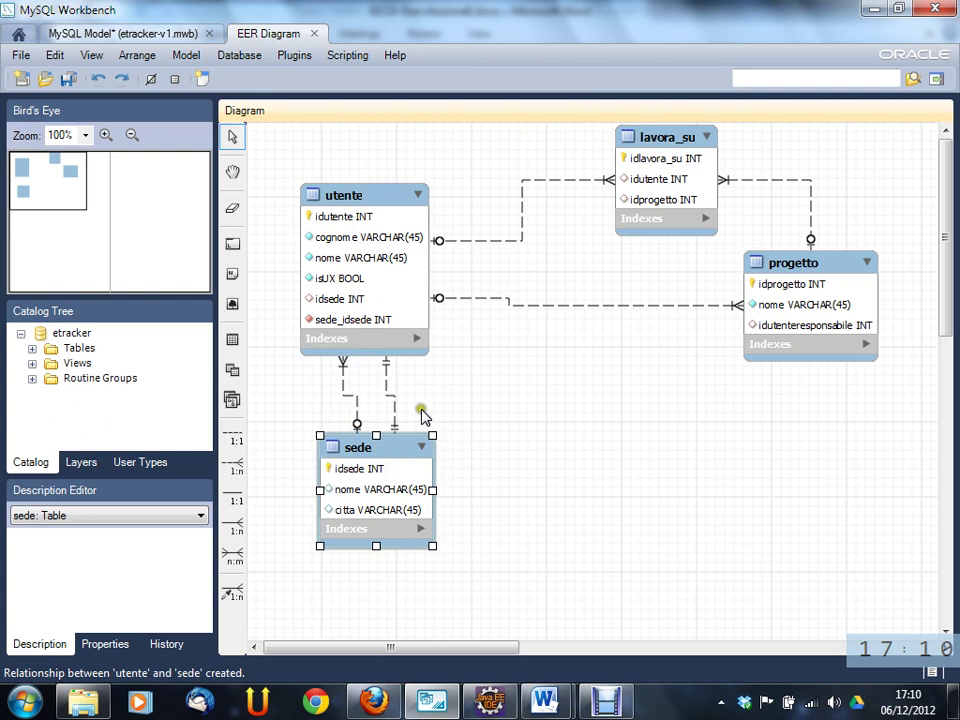
{"action": "left_click", "coordinate": [392, 400]}
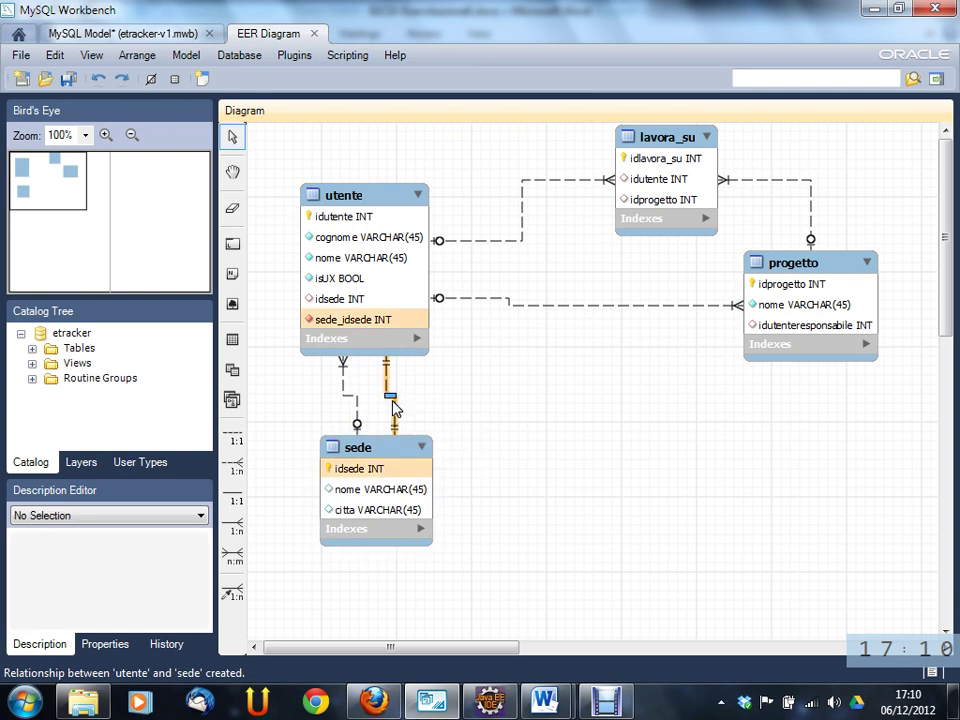
- Caption the relationship utente_responsabile_sede, make the utente side optional, and close the editor
{"action": "double_click", "coordinate": [391, 385]}
{"action": "double_click", "coordinate": [459, 416]}
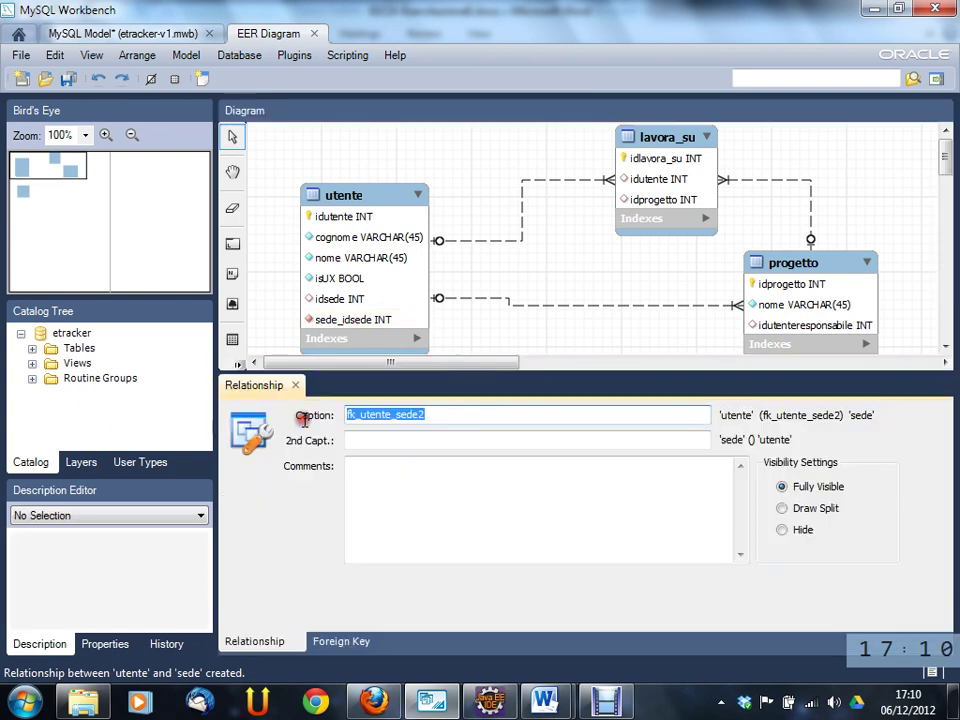
{"action": "type", "text": "utente"}
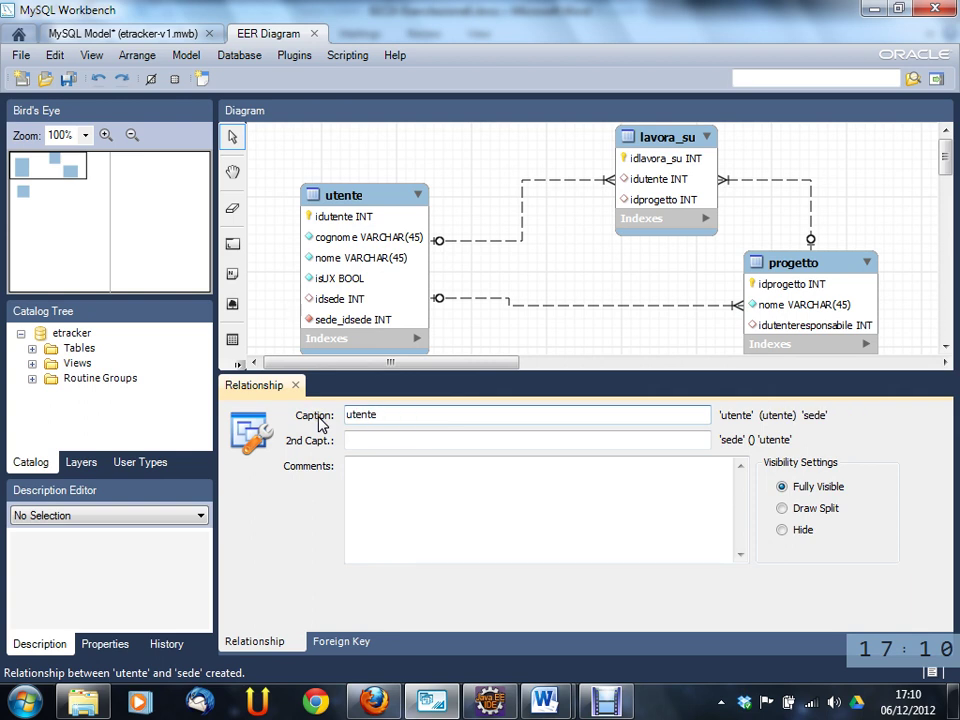
{"action": "type", "text": "_responsab"}
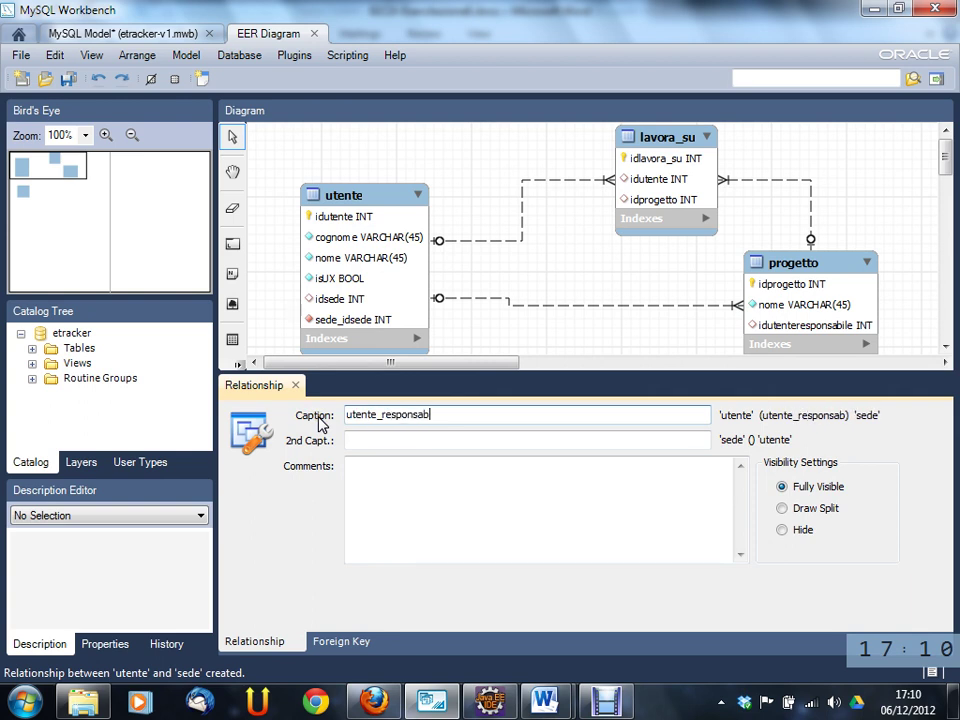
{"action": "type", "text": "ile_sede"}
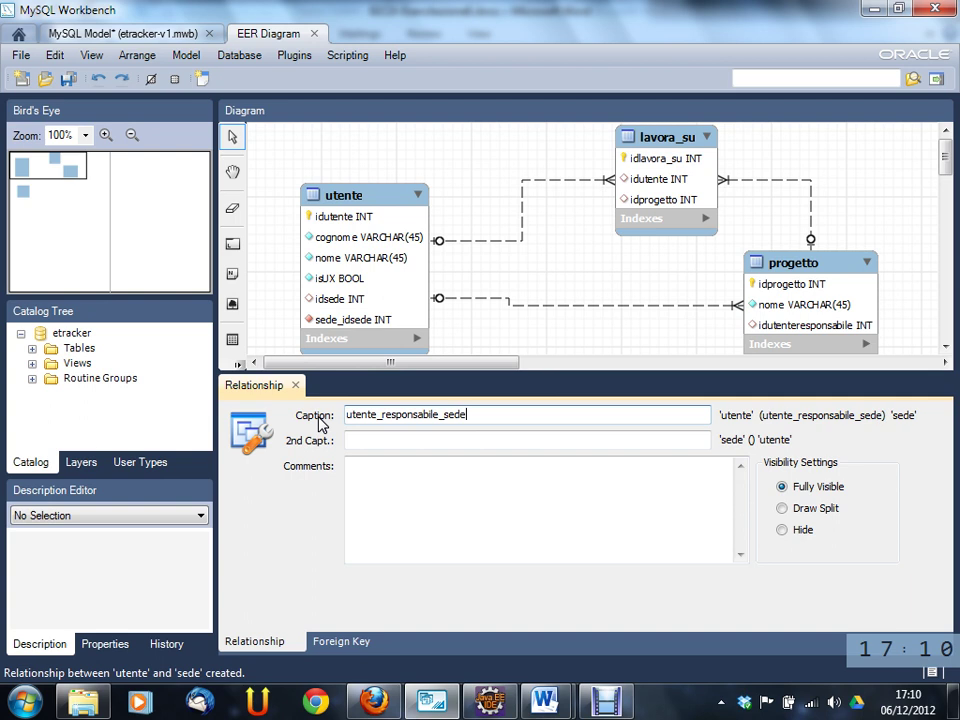
{"action": "left_click", "coordinate": [340, 640]}
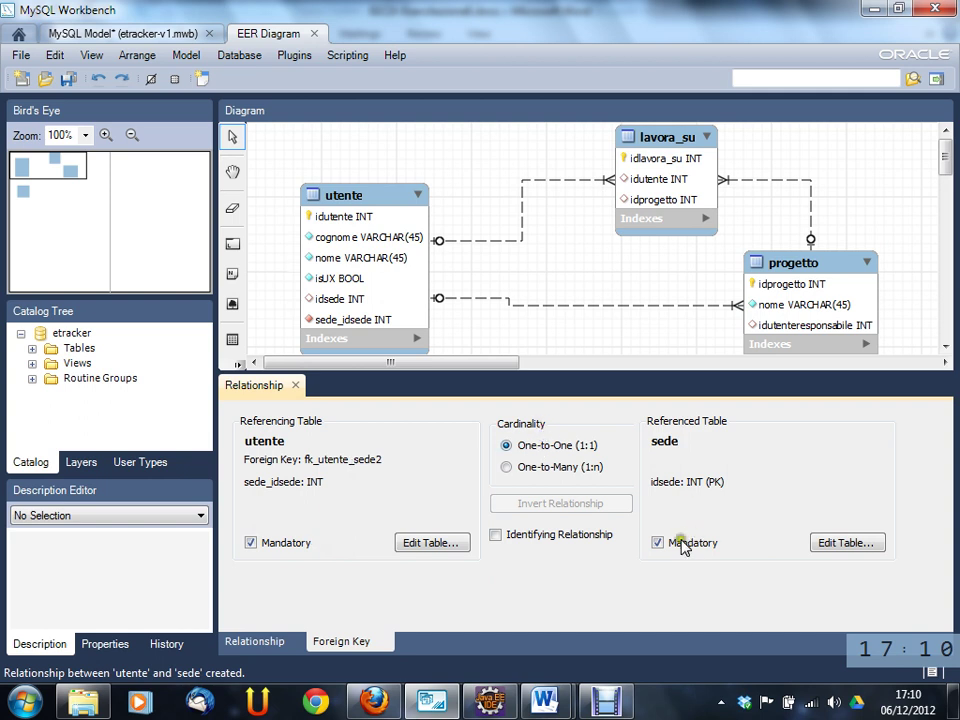
{"action": "left_click", "coordinate": [251, 542]}
{"action": "left_click", "coordinate": [297, 385]}
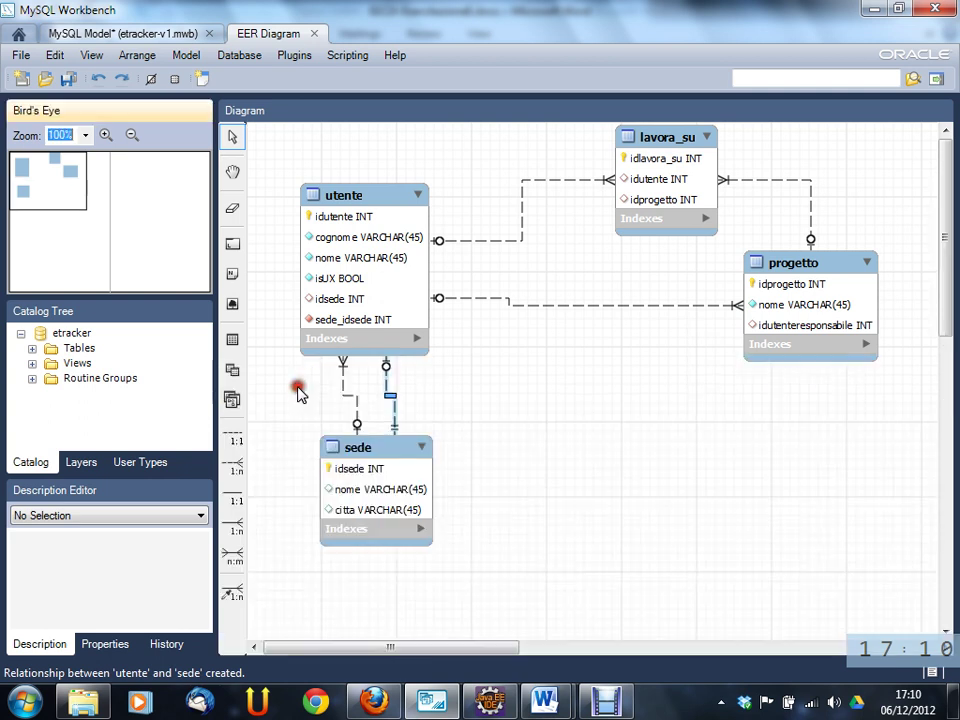
- Select utente's sede_idsede column name but leave it unchanged, then close the table editor
{"action": "double_click", "coordinate": [359, 320]}
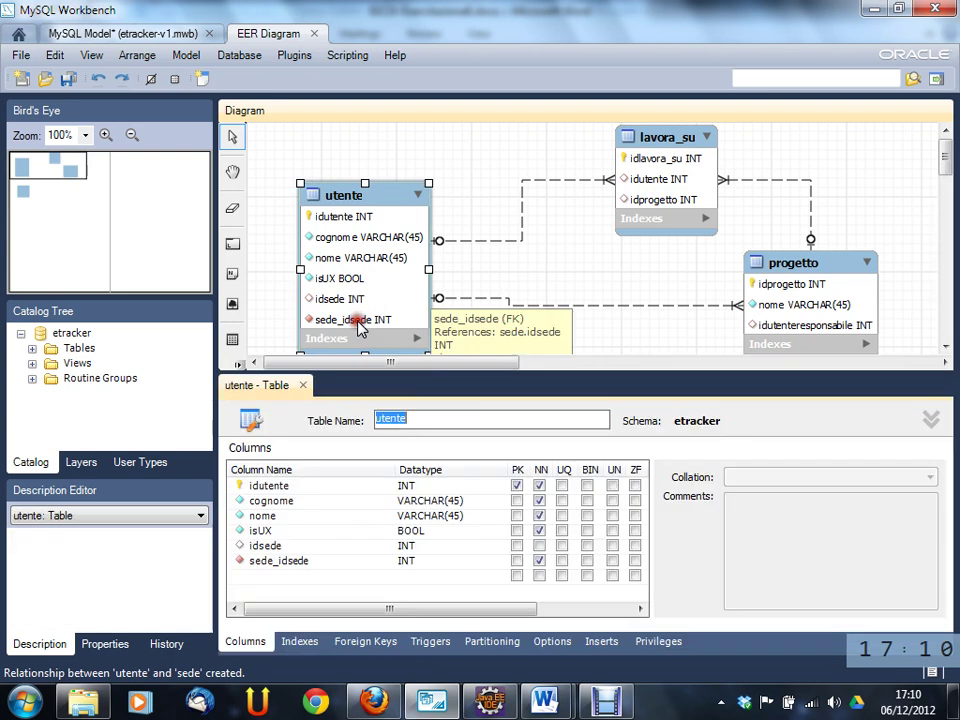
{"action": "double_click", "coordinate": [285, 562]}
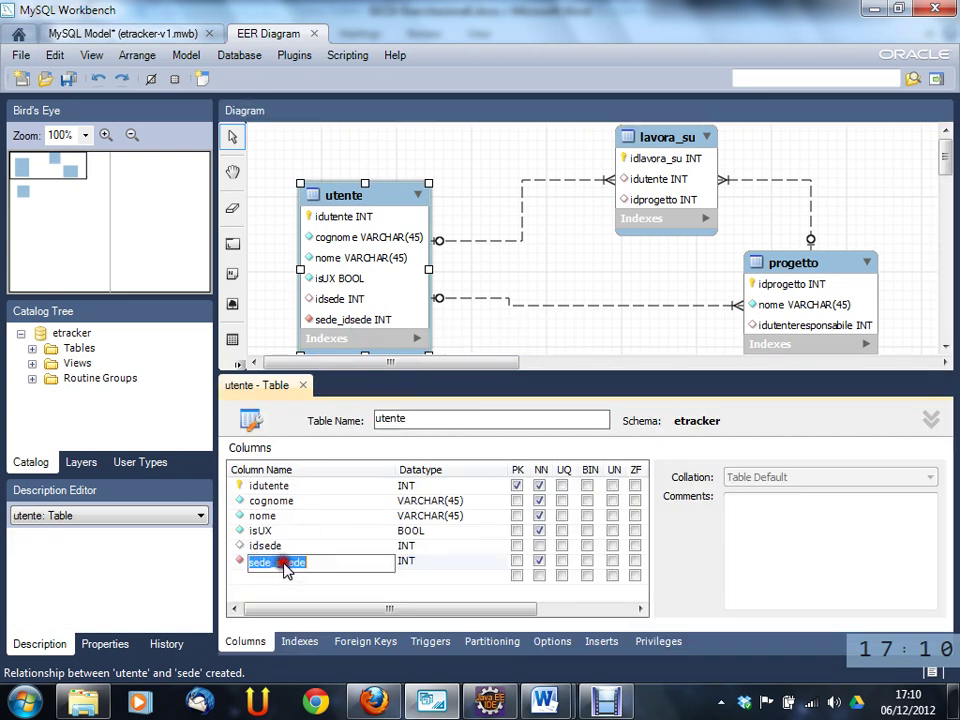
{"action": "left_click", "coordinate": [362, 561]}
{"action": "left_click_drag", "start_coordinate": [362, 561], "coordinate": [190, 563]}
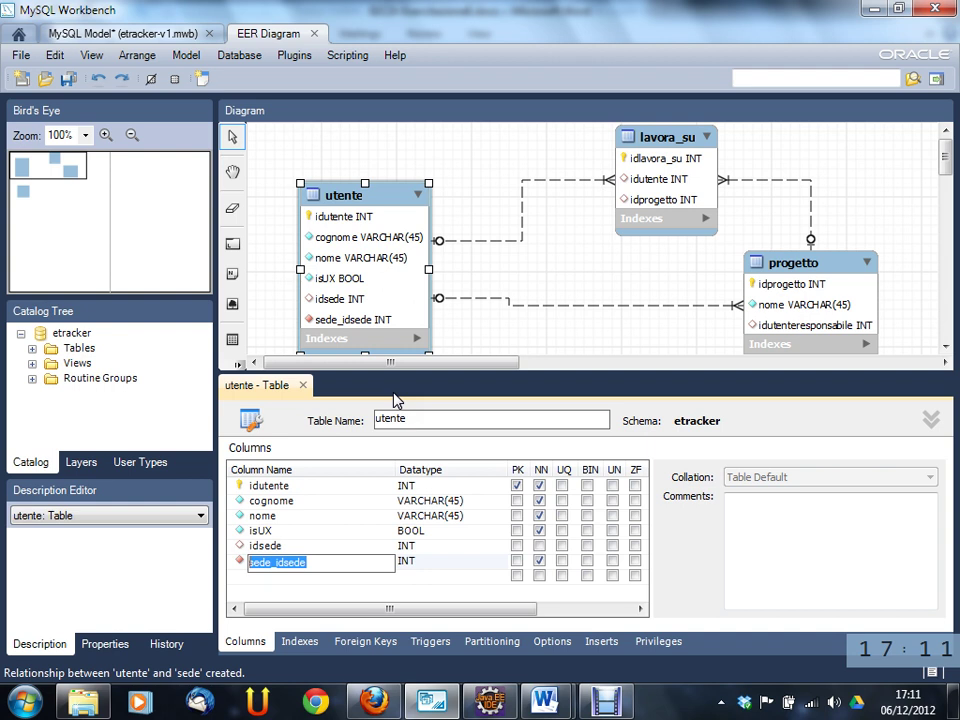
{"action": "left_click", "coordinate": [303, 386]}
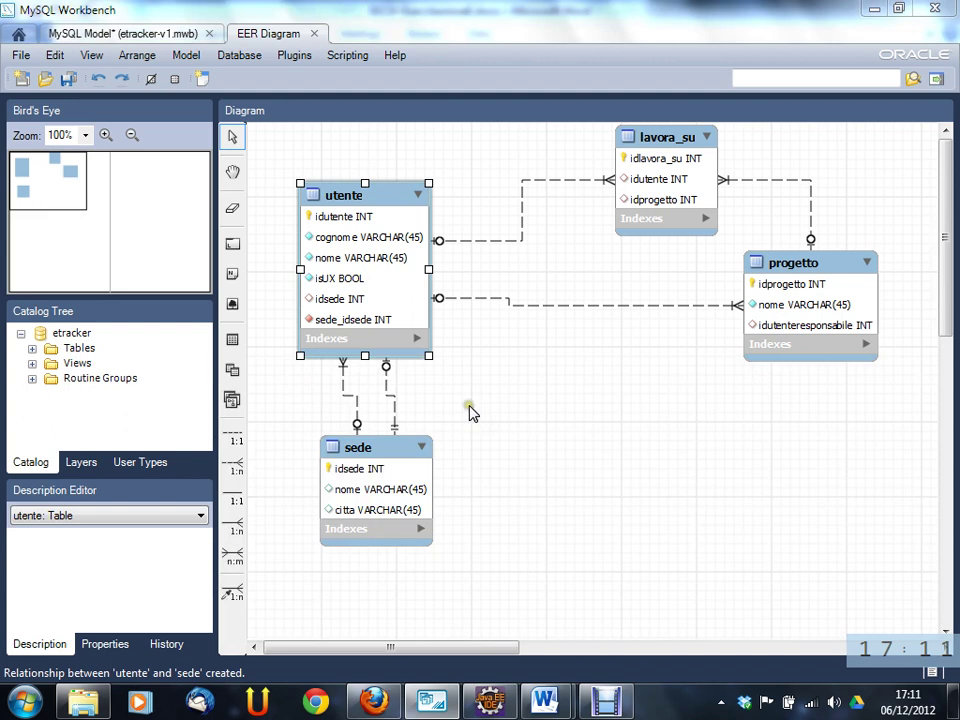
{"action": "left_click", "coordinate": [397, 410]}
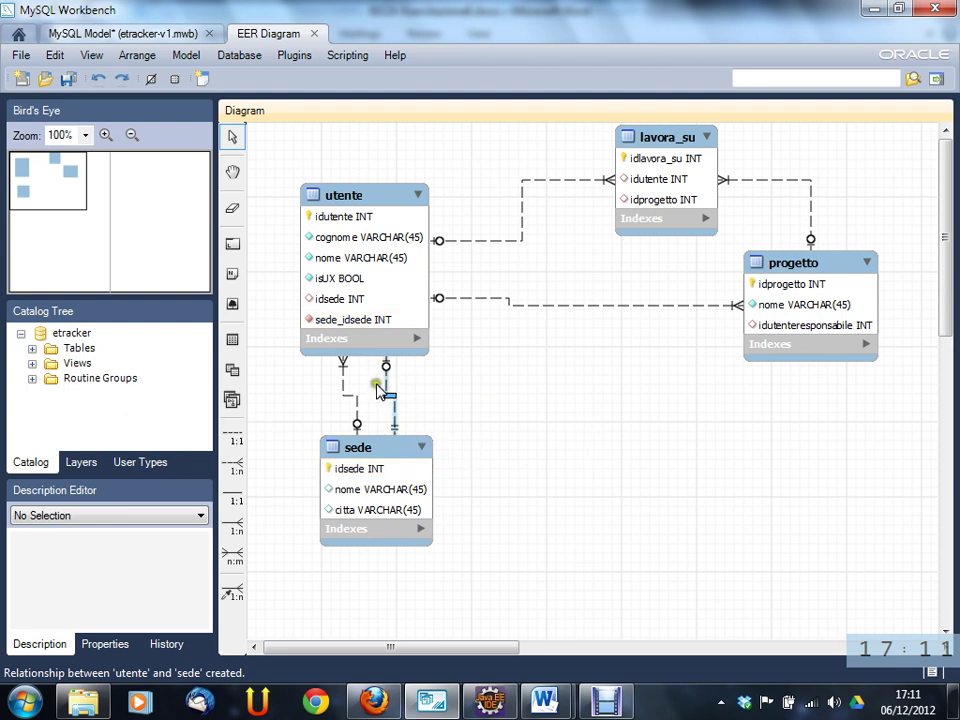
- Delete the utente–sede relationship and its foreign key column
{"action": "right_click", "coordinate": [388, 385]}
{"action": "left_click", "coordinate": [436, 504]}
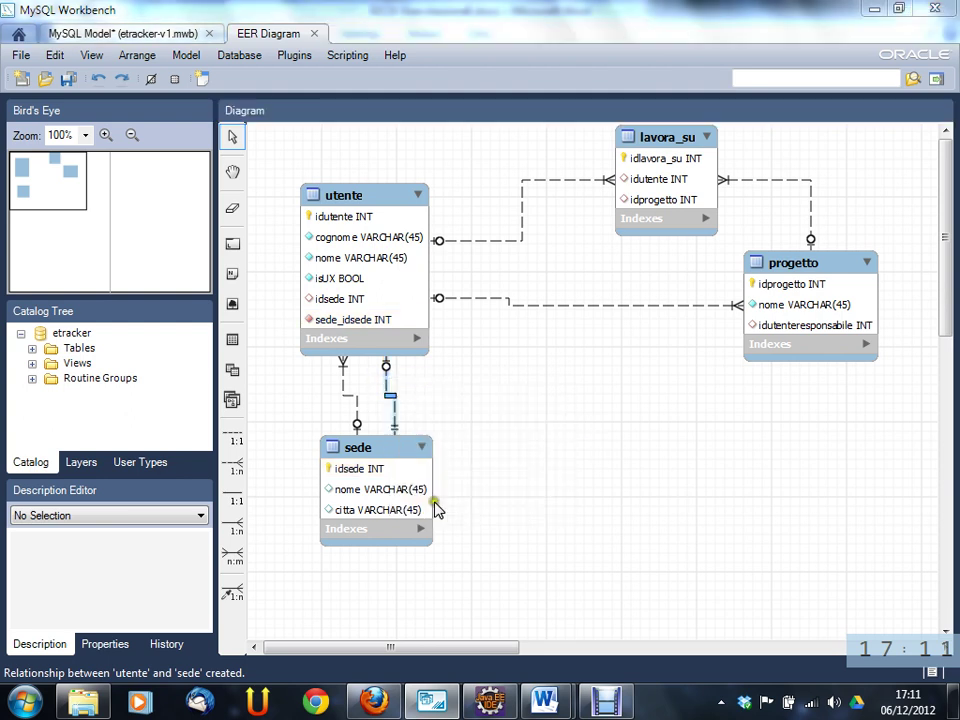
{"action": "left_click", "coordinate": [383, 344]}
- Draw a 1:1 relationship from sede to utente, adding utente_idutente INT to sede
{"action": "left_click", "coordinate": [232, 440]}
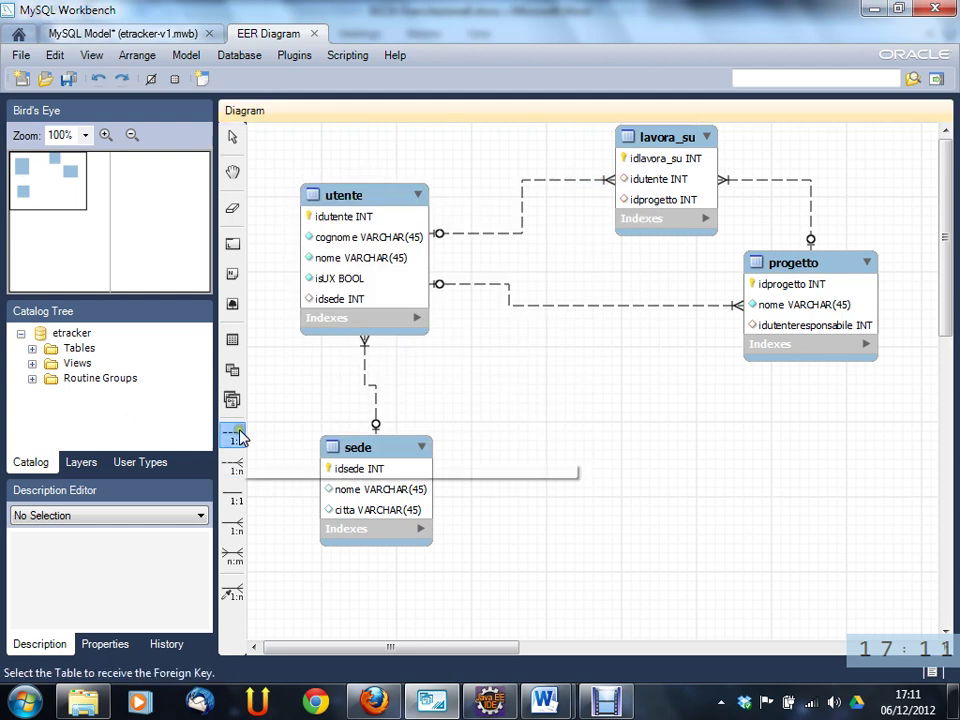
{"action": "left_click", "coordinate": [418, 489]}
{"action": "left_click", "coordinate": [393, 198]}
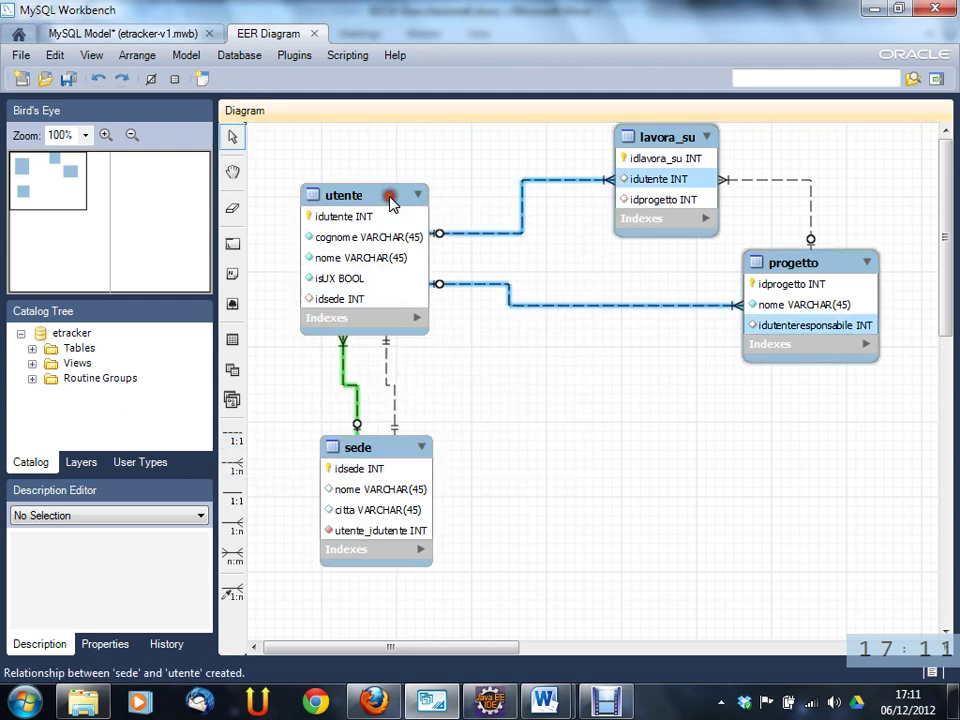
{"action": "left_click", "coordinate": [367, 535]}
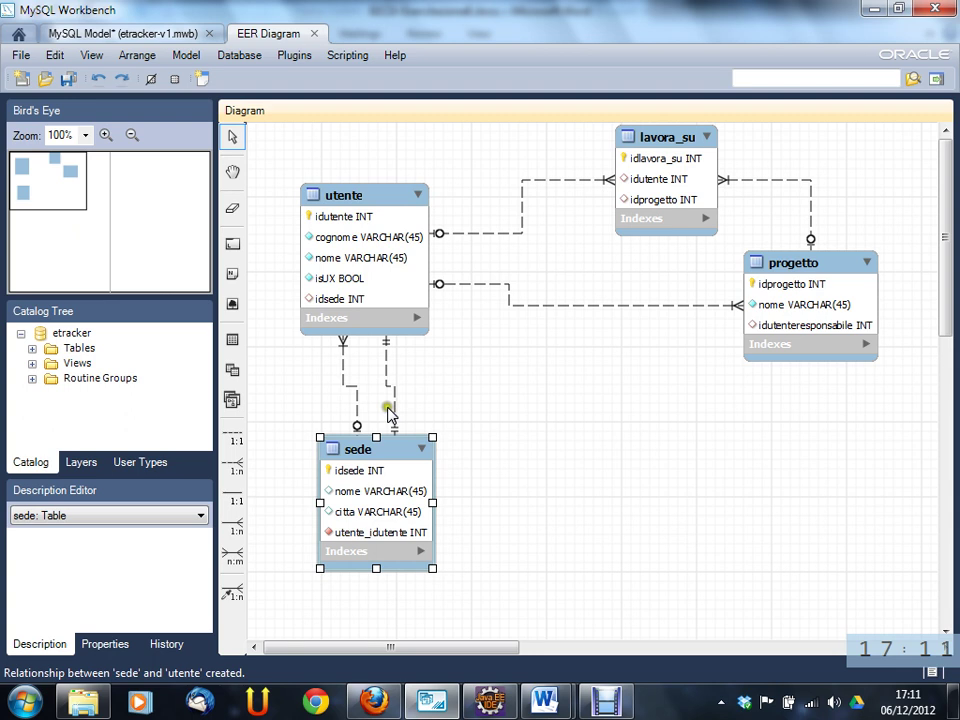
{"action": "mouse_move", "coordinate": [395, 410]}
- Replace the relationship caption fk_sede_utente1 with utente_responsabile_sede
{"action": "left_click", "coordinate": [393, 417]}
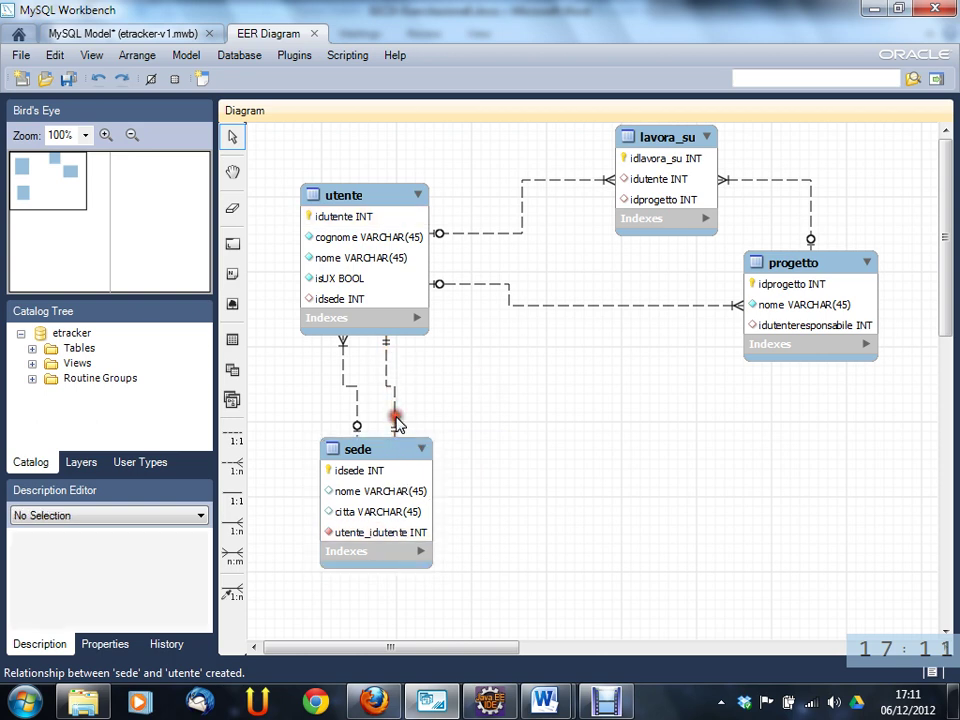
{"action": "double_click", "coordinate": [392, 400]}
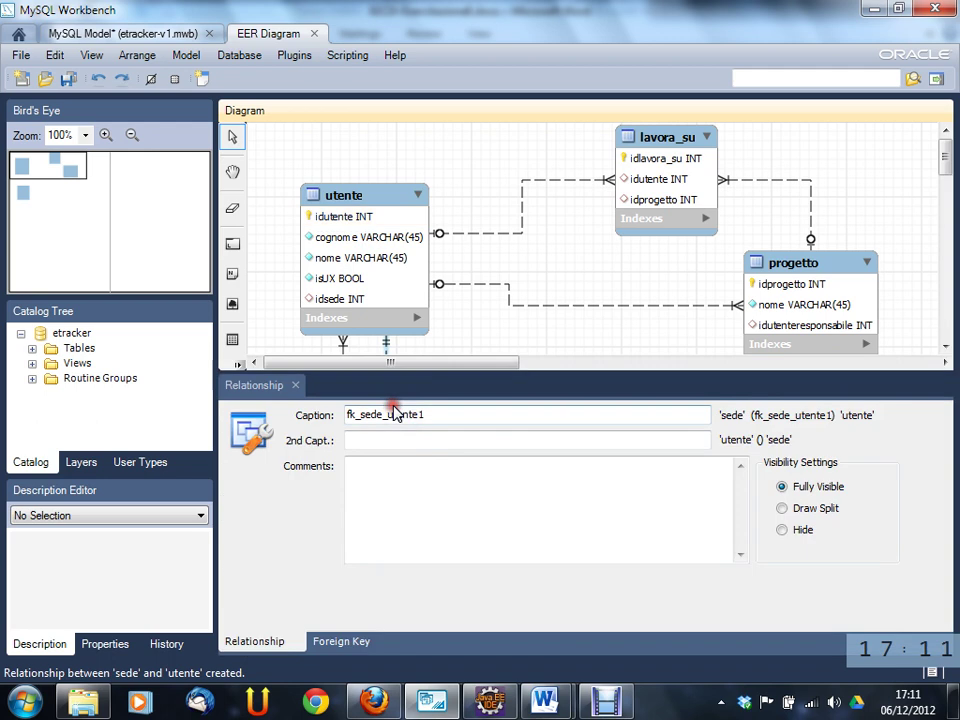
{"action": "double_click", "coordinate": [407, 414]}
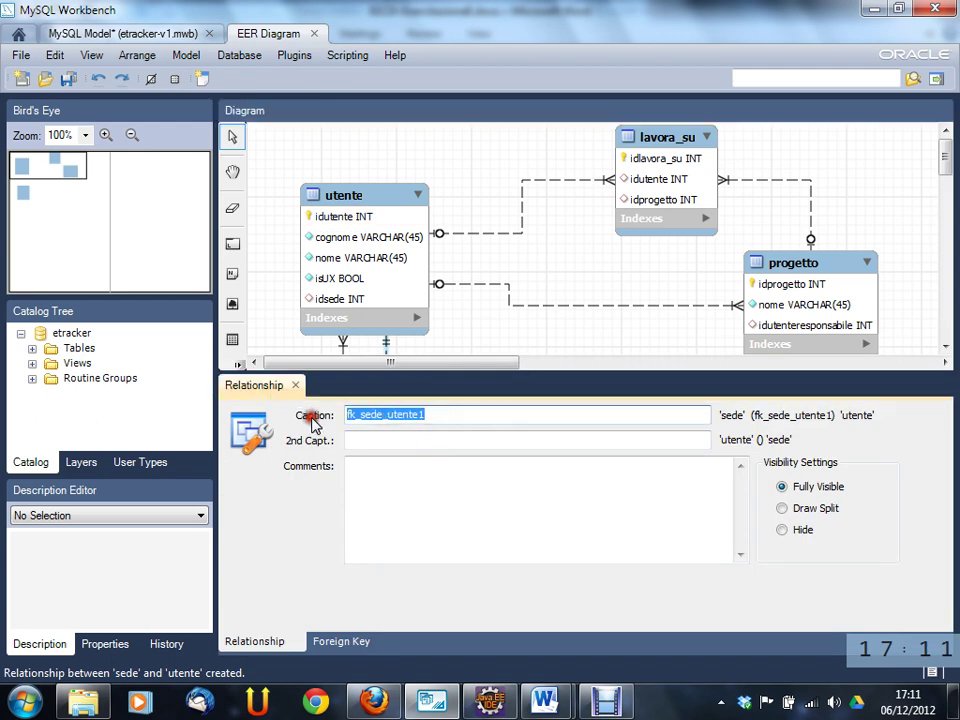
{"action": "type", "text": "s"}
{"action": "key", "text": "BackSpace"}
{"action": "type", "text": "udente"}
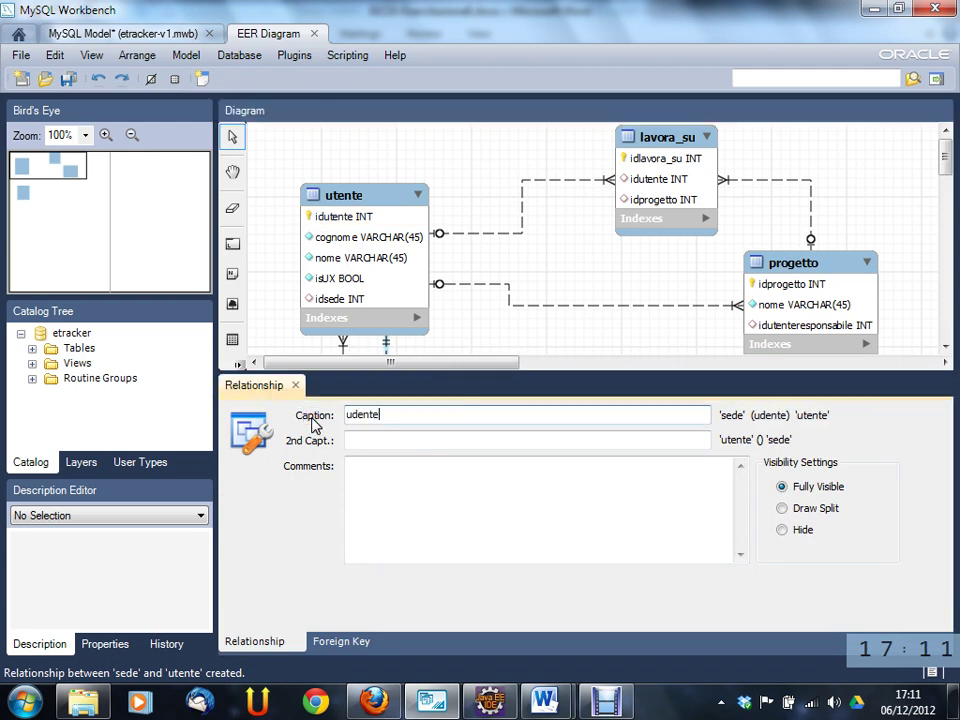
{"action": "key", "text": "BackSpace"}
{"action": "key", "text": "BackSpace"}
{"action": "key", "text": "BackSpace"}
{"action": "key", "text": "BackSpace"}
{"action": "type", "text": "ten"}
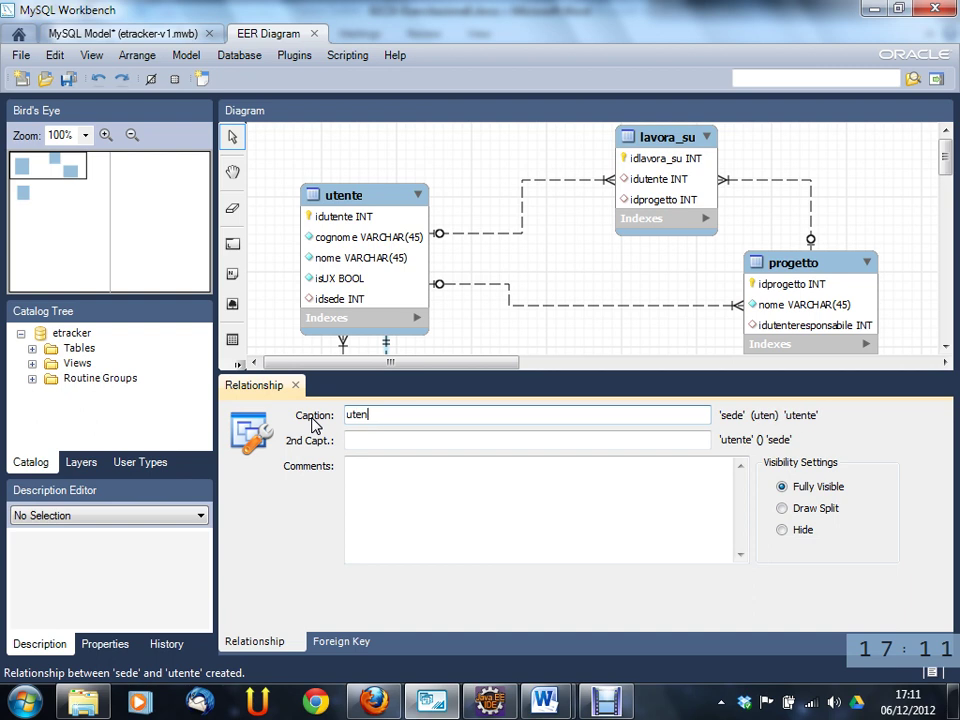
{"action": "type", "text": "te_res"}
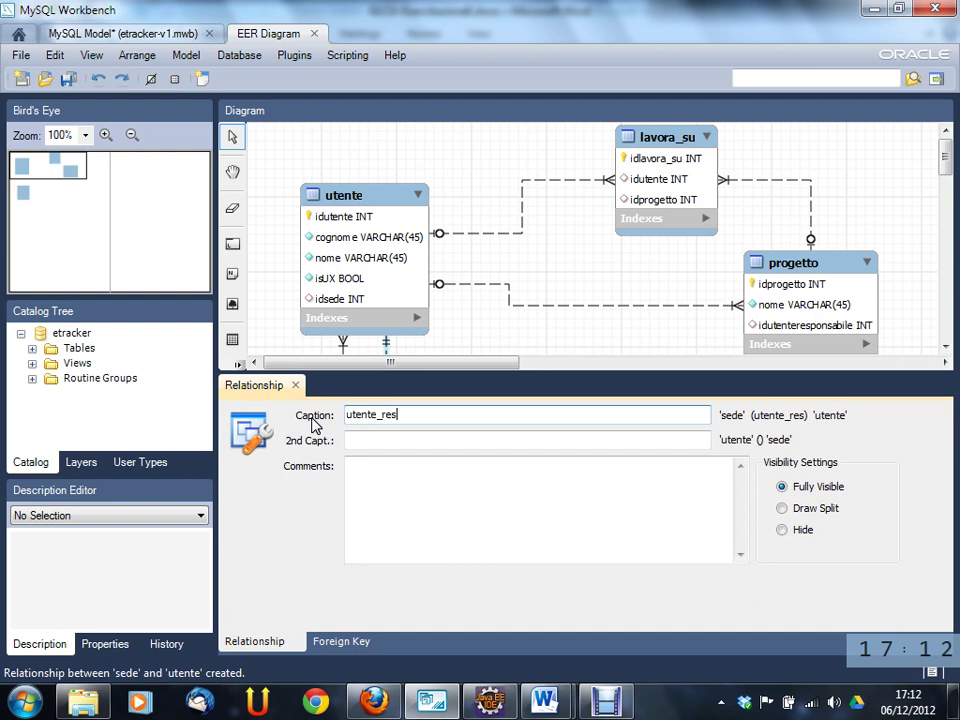
{"action": "type", "text": "ponsabile_sede"}
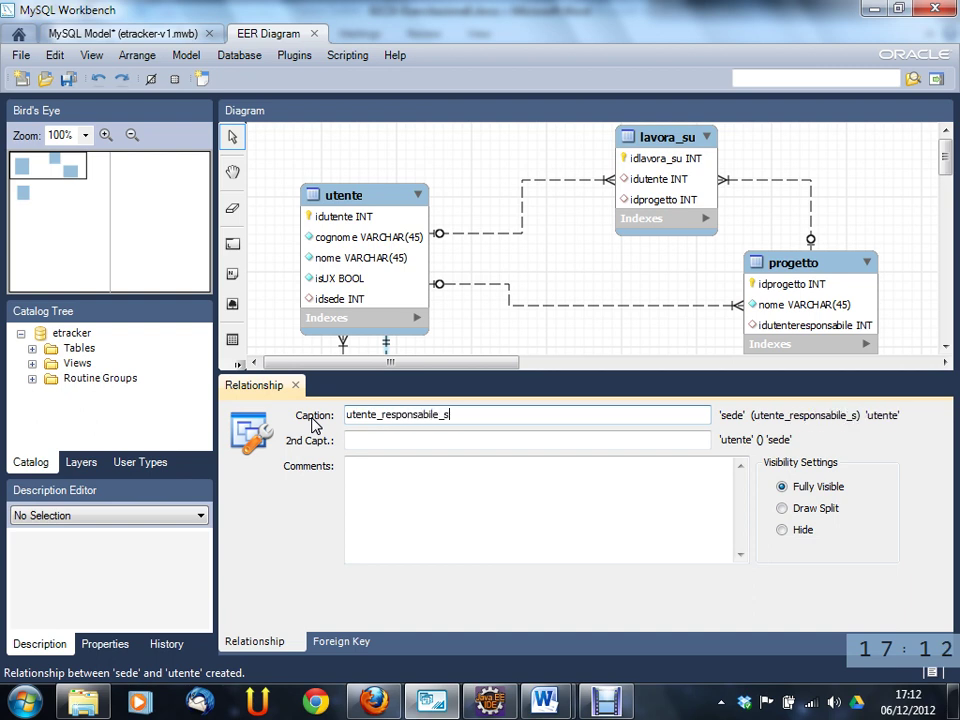
- Uncheck Mandatory for the referenced utente table and close the relationship editor
{"action": "left_click", "coordinate": [358, 637]}
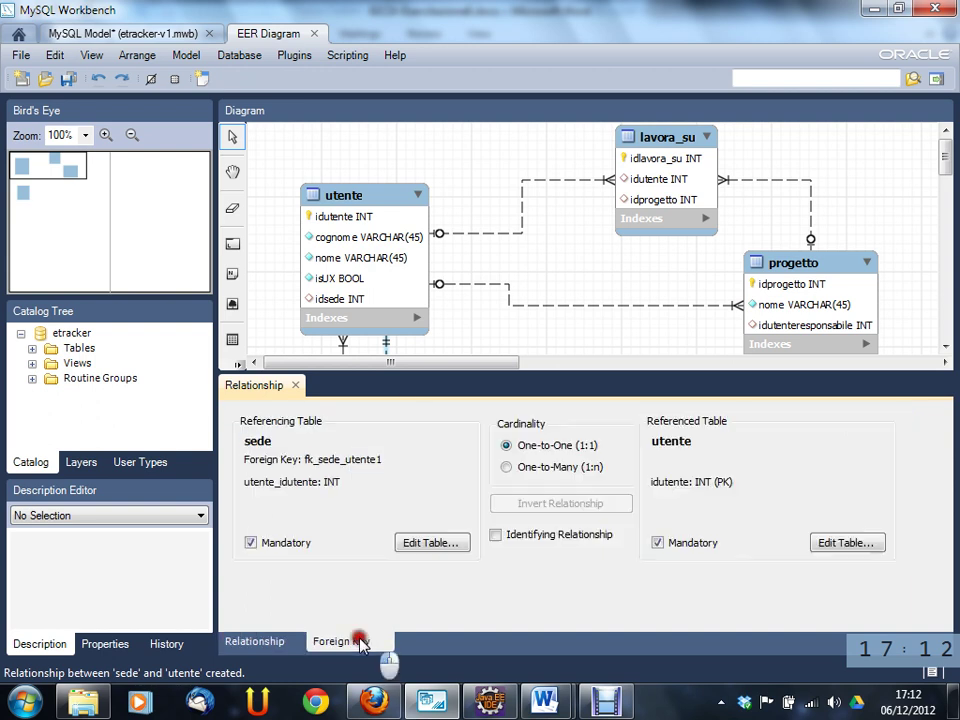
{"action": "left_click", "coordinate": [677, 544]}
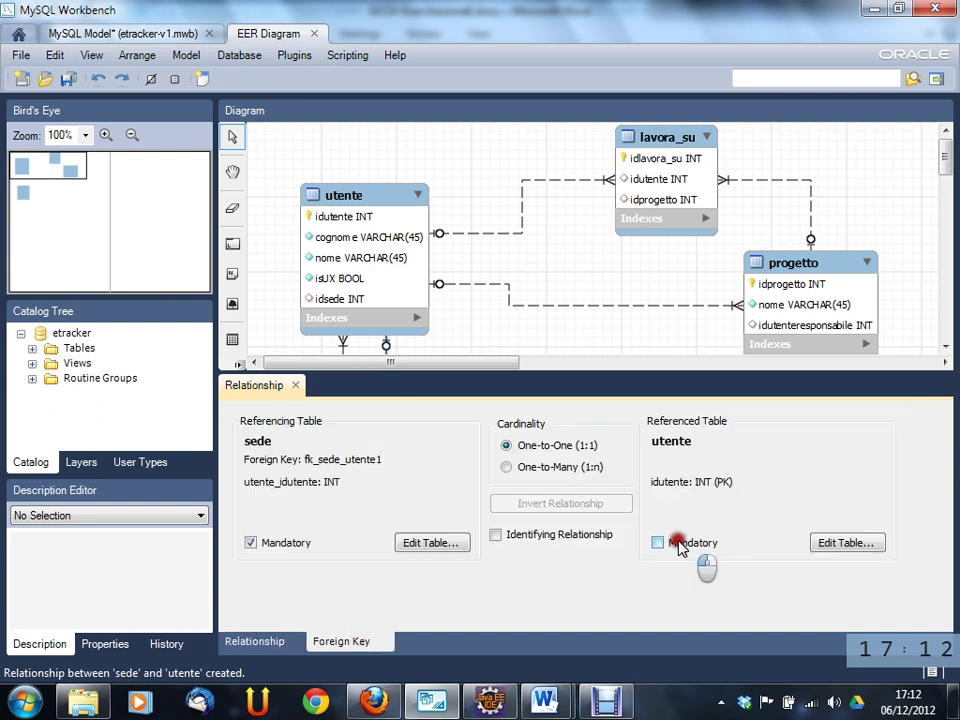
{"action": "left_click", "coordinate": [295, 386]}
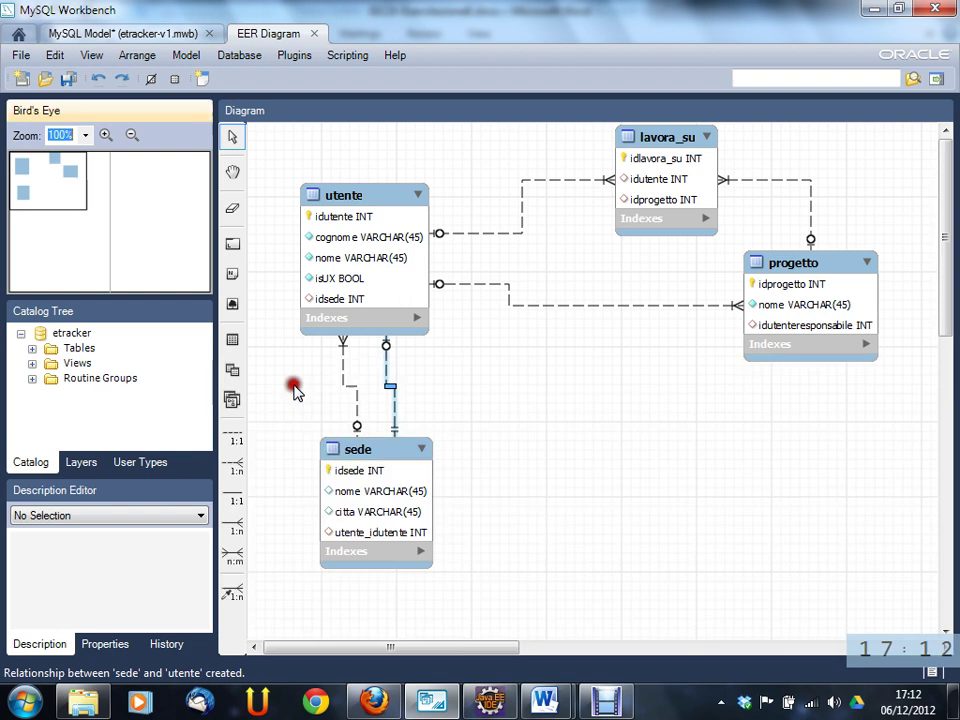
- Rename sede's utente_idutente column to idutenteresponsabile and close the sede table editor
{"action": "double_click", "coordinate": [357, 535]}
{"action": "left_click", "coordinate": [300, 536]}
{"action": "left_click", "coordinate": [345, 530]}
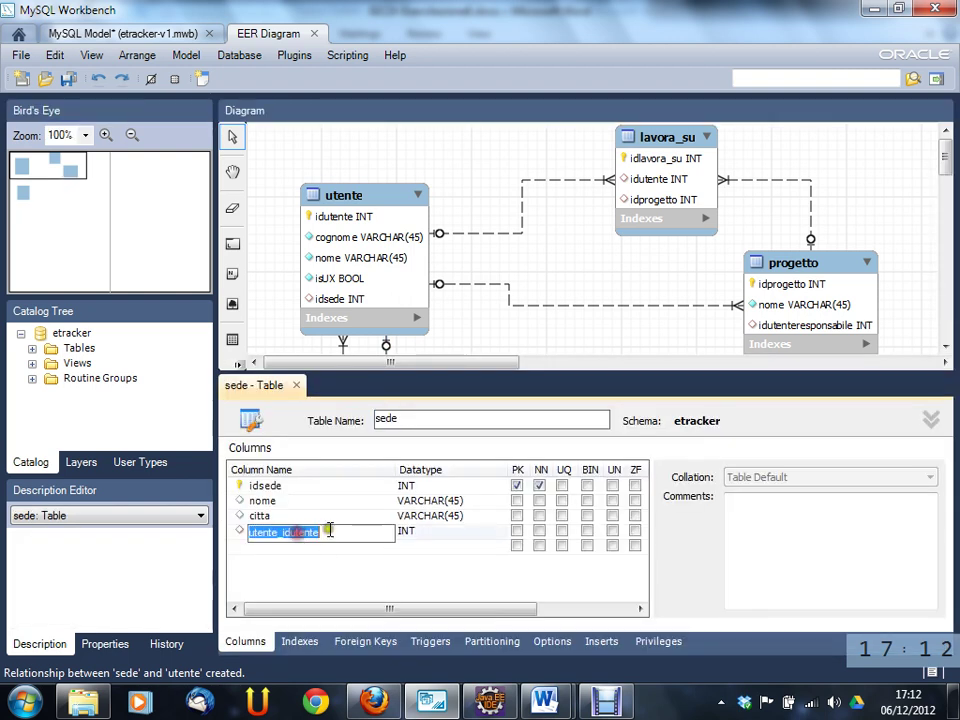
{"action": "type", "text": "idu"}
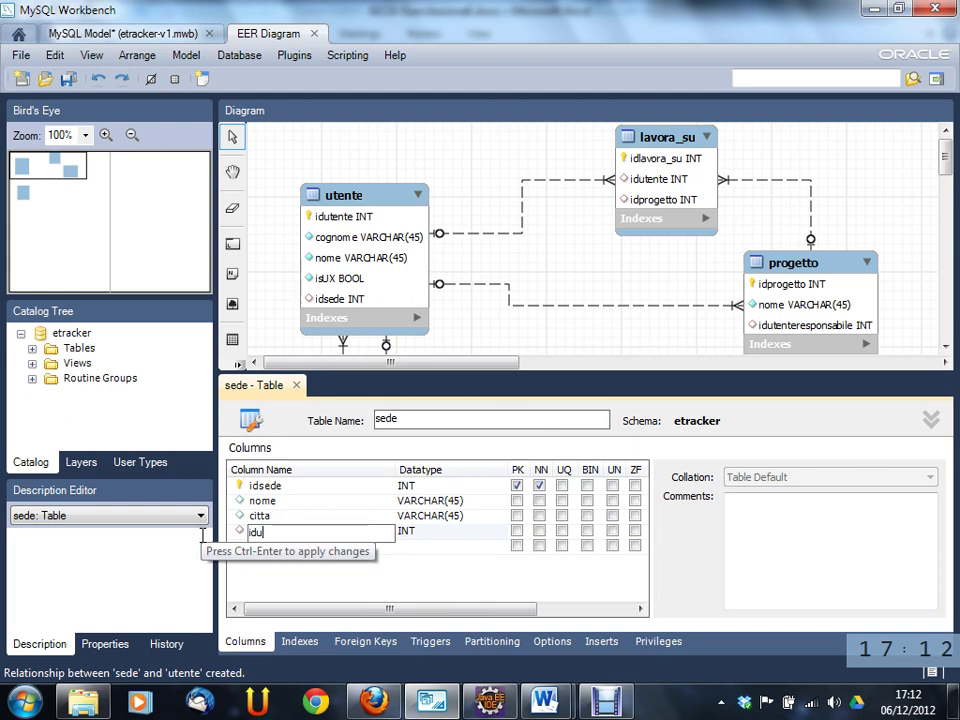
{"action": "type", "text": "tenteresponsabile"}
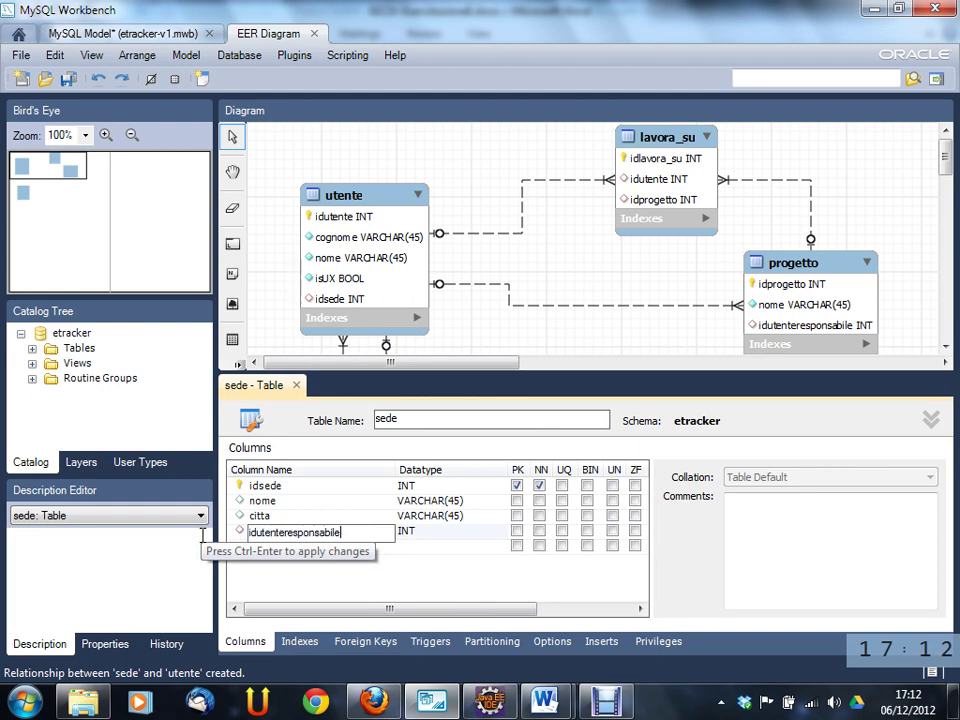
{"action": "key", "text": "Tab"}
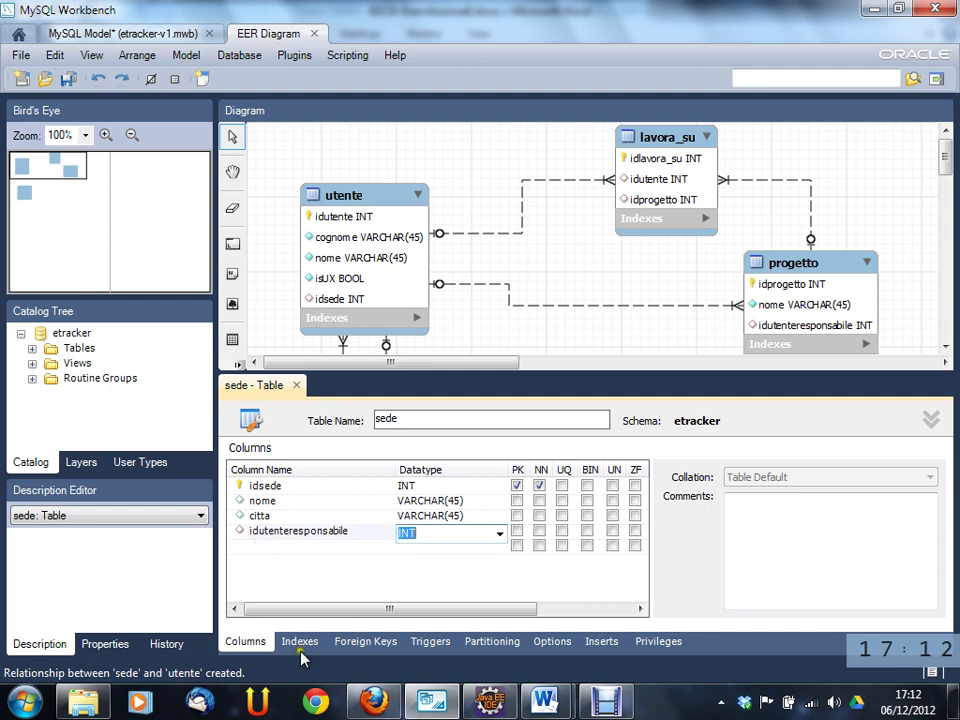
{"action": "left_click", "coordinate": [296, 385]}
{"action": "left_click", "coordinate": [298, 390]}
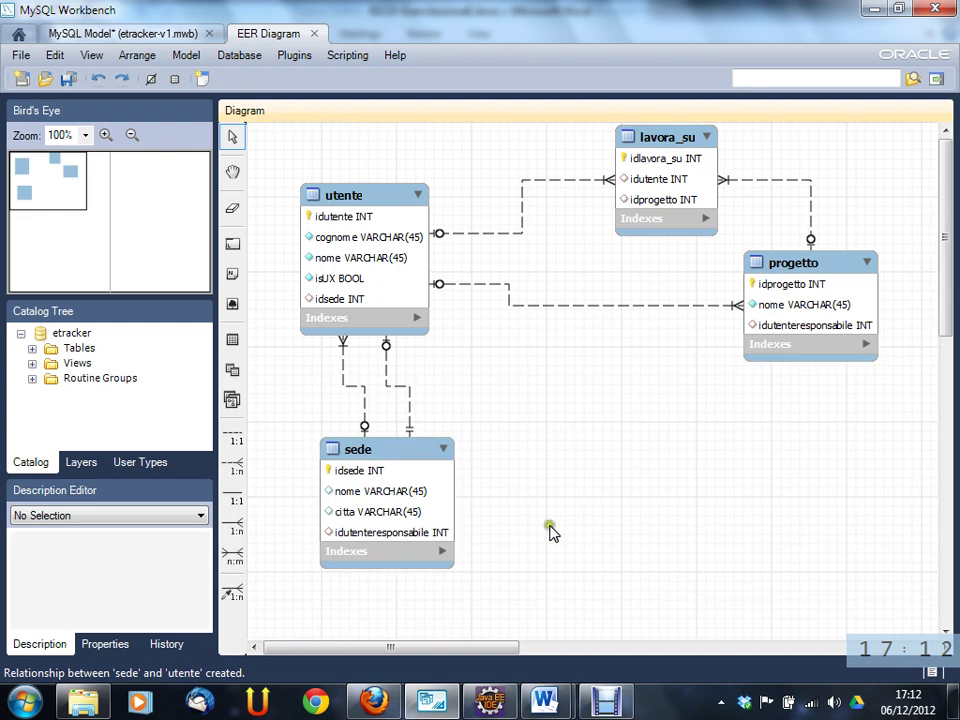
{"action": "left_click", "coordinate": [369, 543]}
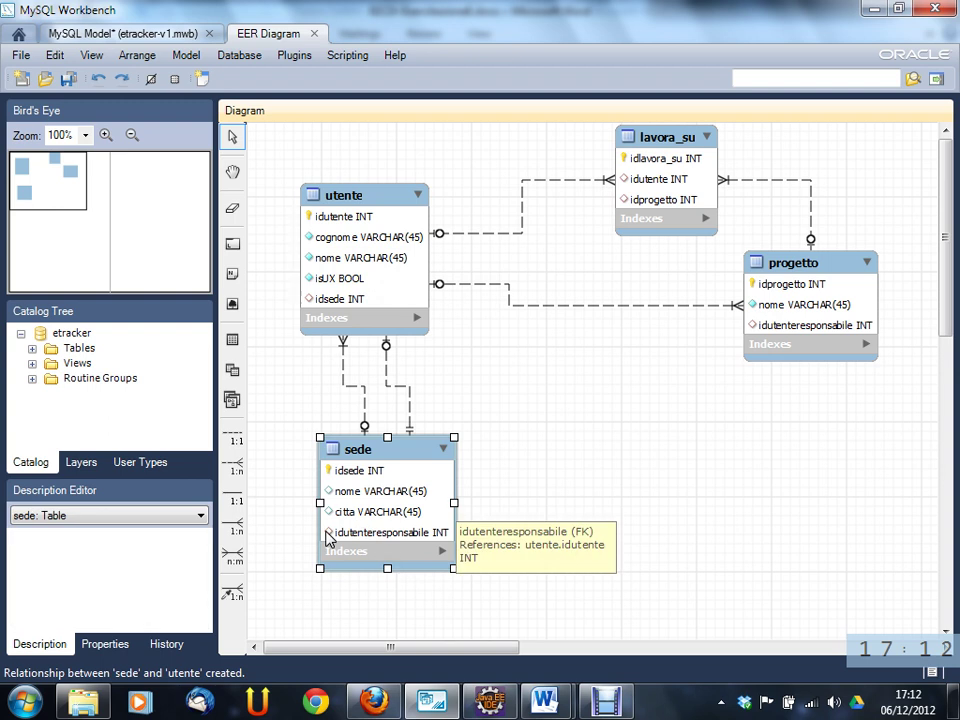
{"action": "left_click", "coordinate": [546, 491]}
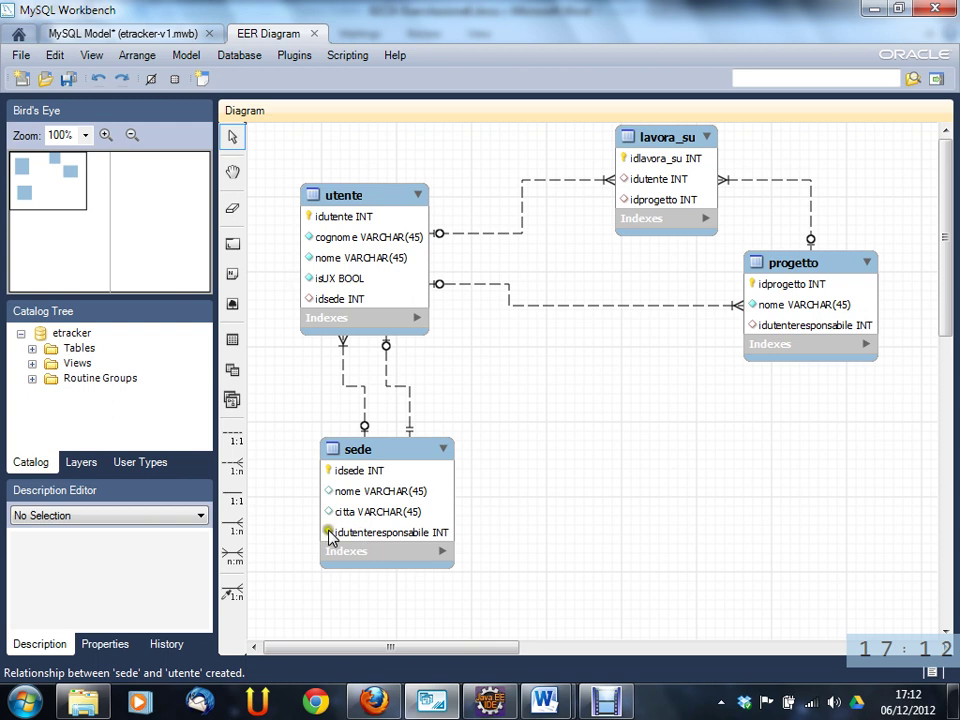
{"action": "mouse_move", "coordinate": [330, 538]}
{"action": "mouse_move", "coordinate": [356, 194]}
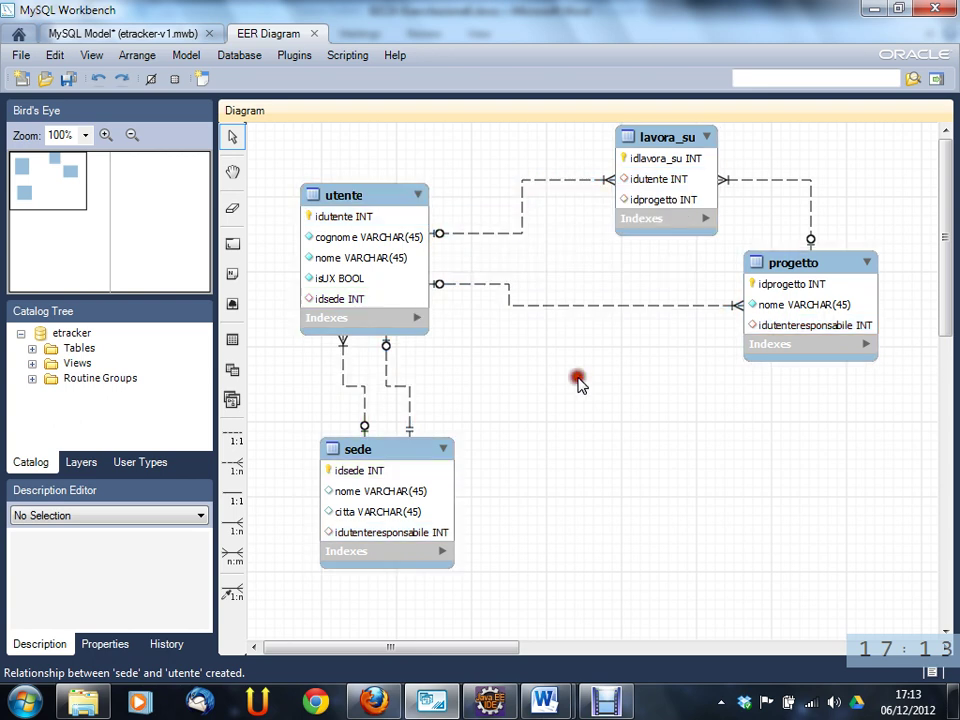
- Place a new table to the right of sede and name it turno
{"action": "left_click", "coordinate": [233, 340]}
{"action": "left_click", "coordinate": [562, 400]}
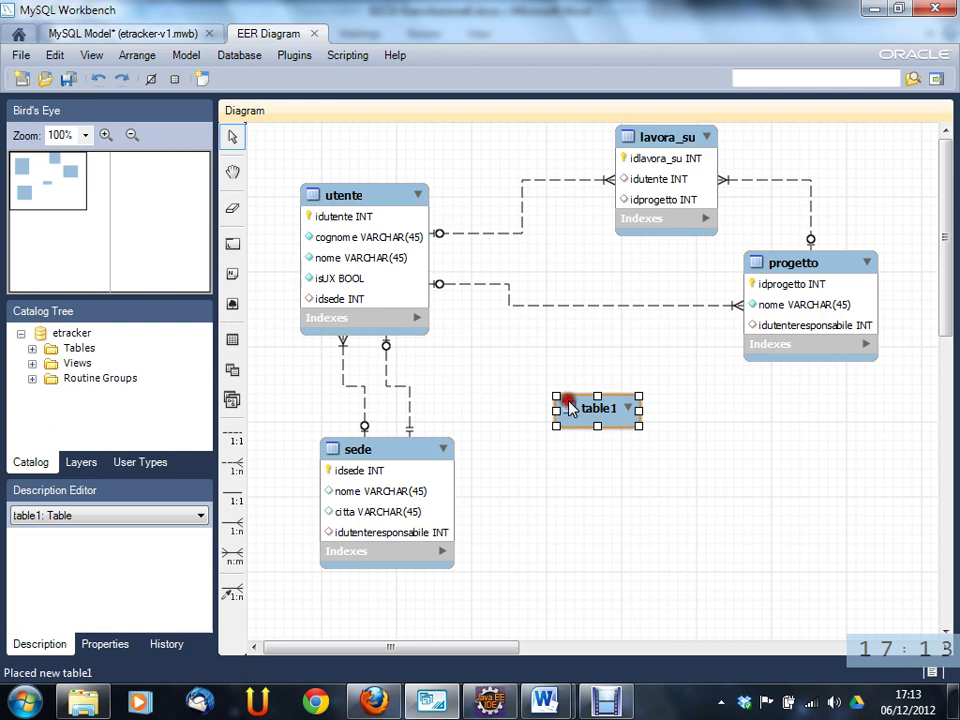
{"action": "double_click", "coordinate": [583, 414]}
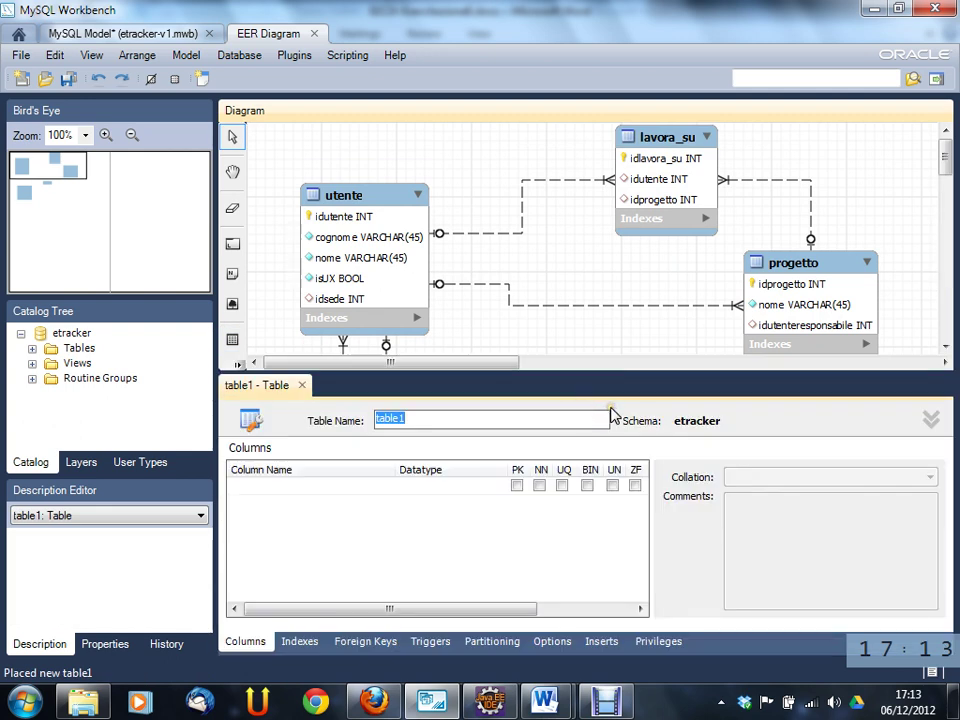
{"action": "type", "text": "turno"}
{"action": "key", "text": "Return"}
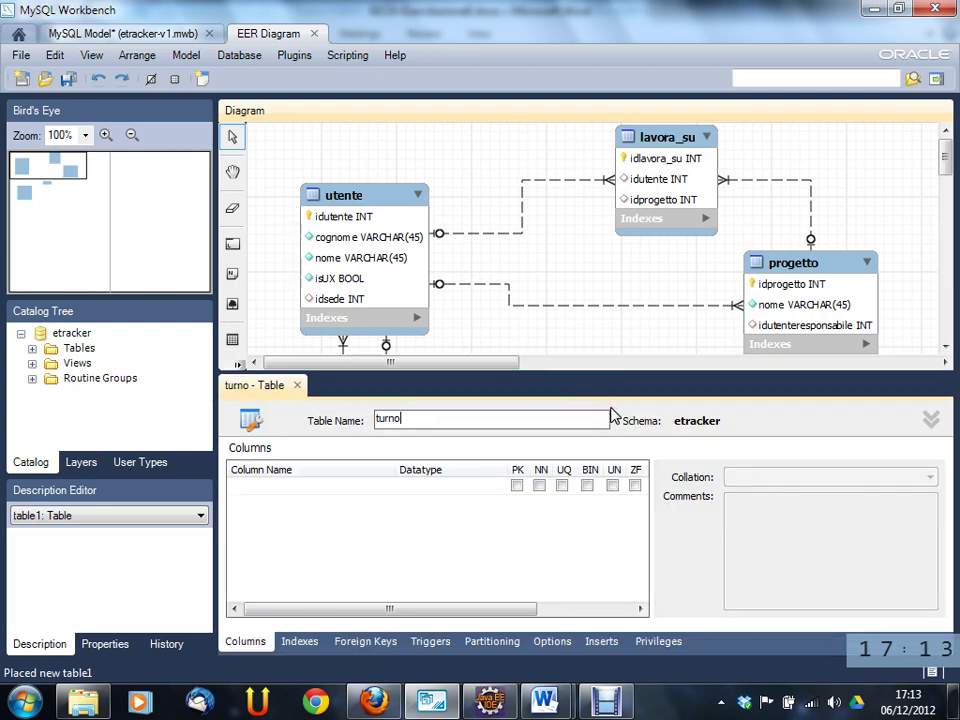
- Add an idturno primary key column and a second turnocol VARCHAR(45) column to turno
{"action": "left_click", "coordinate": [387, 487]}
{"action": "left_click", "coordinate": [383, 487]}
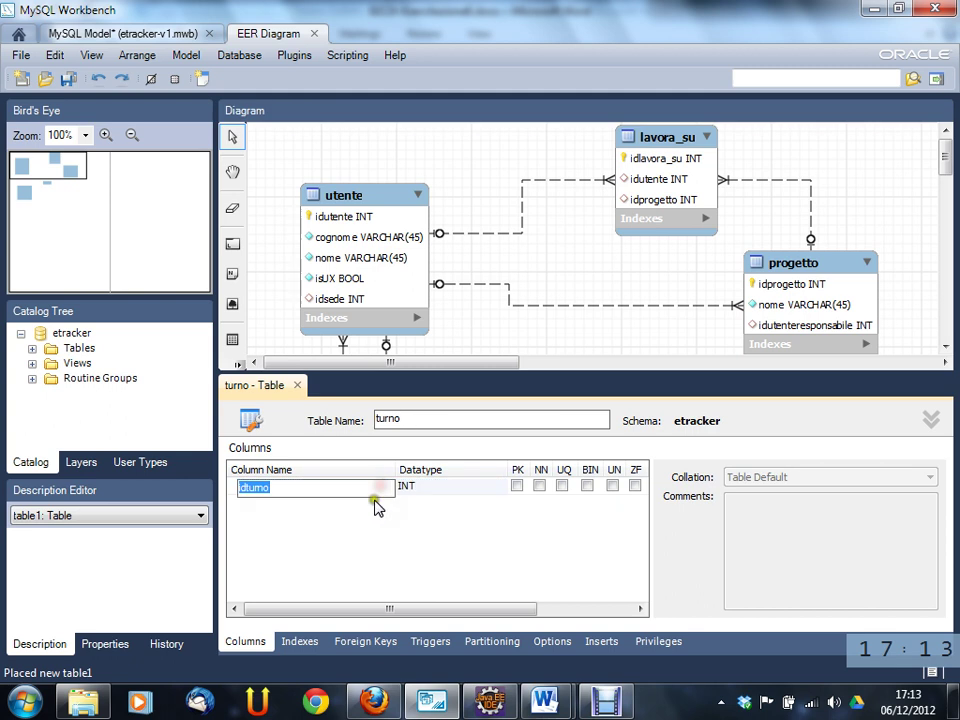
{"action": "left_click", "coordinate": [484, 510]}
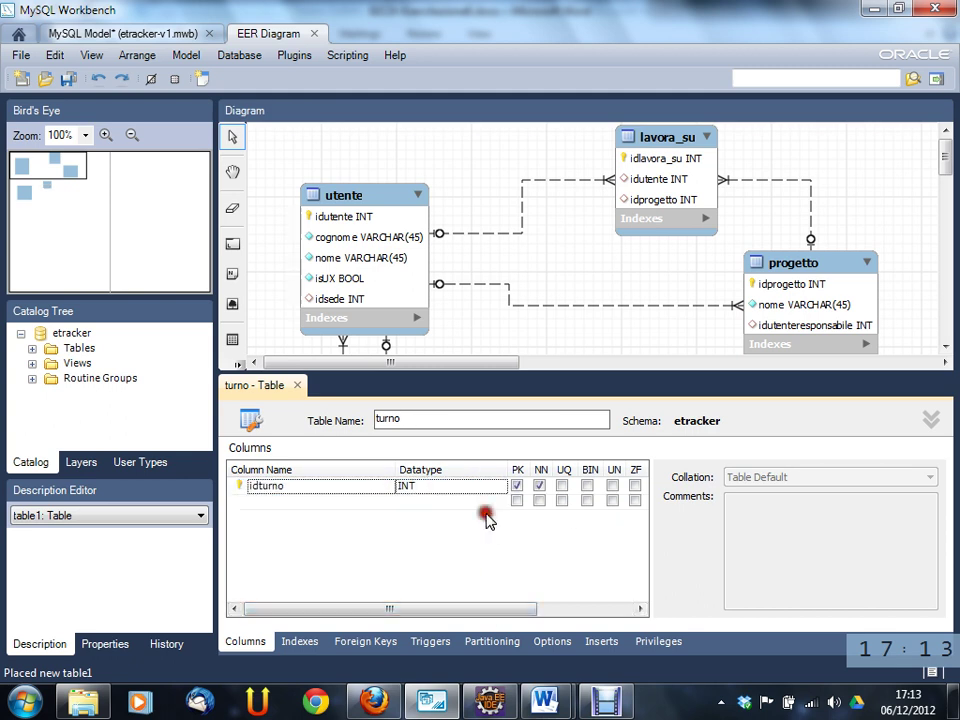
{"action": "left_click_drag", "start_coordinate": [508, 608], "coordinate": [378, 607]}
{"action": "left_click", "coordinate": [521, 485]}
{"action": "left_click", "coordinate": [296, 502]}
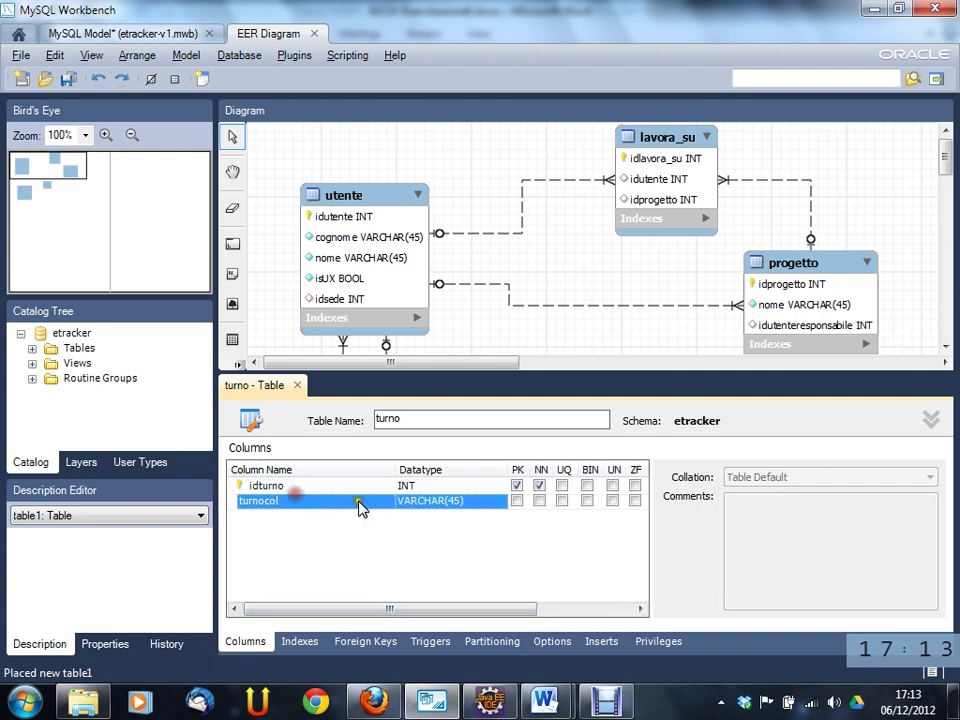
{"action": "key", "text": "alt+Tab"}
{"action": "key", "text": "alt+Tab"}
{"action": "key", "text": "alt+Tab"}
{"action": "key", "text": "alt+Tab"}
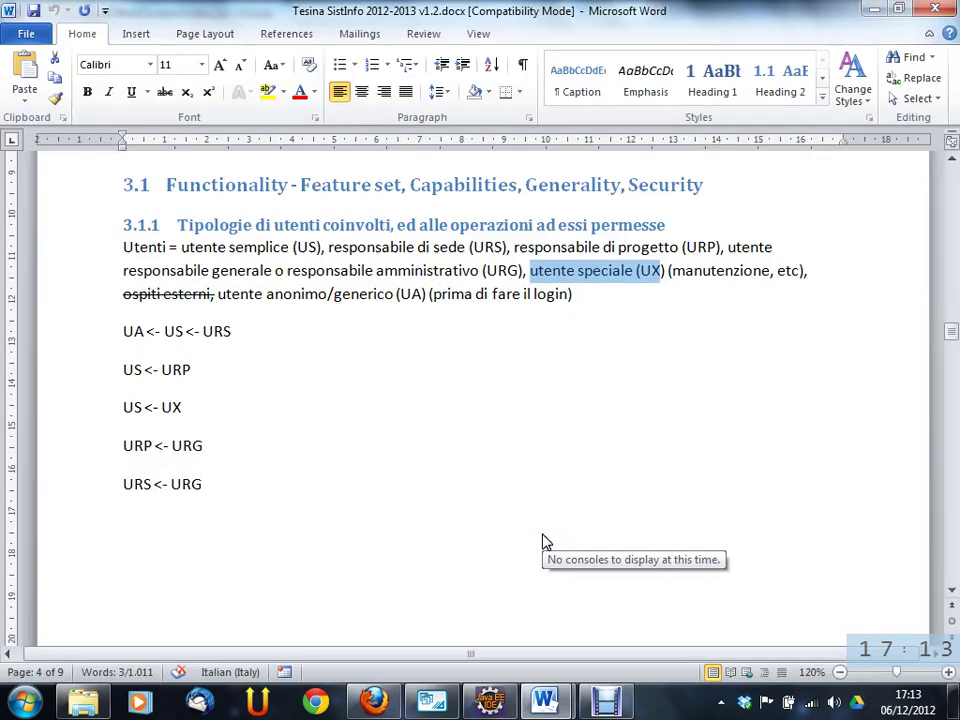
- Read the Turno attribute line in the 02CIX-Esercitazione8 Word notes, then return to Workbench
{"action": "scroll", "coordinate": [525, 515], "scroll_direction": "down", "scroll_amount": 10}
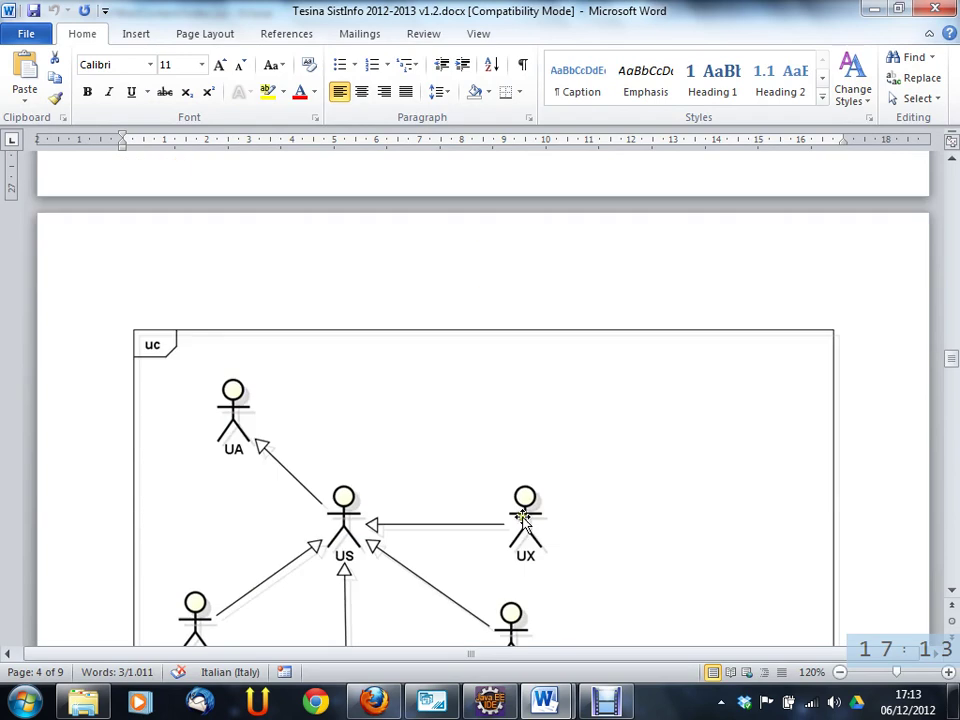
{"action": "key", "text": "alt+Tab"}
{"action": "key", "text": "alt+Tab"}
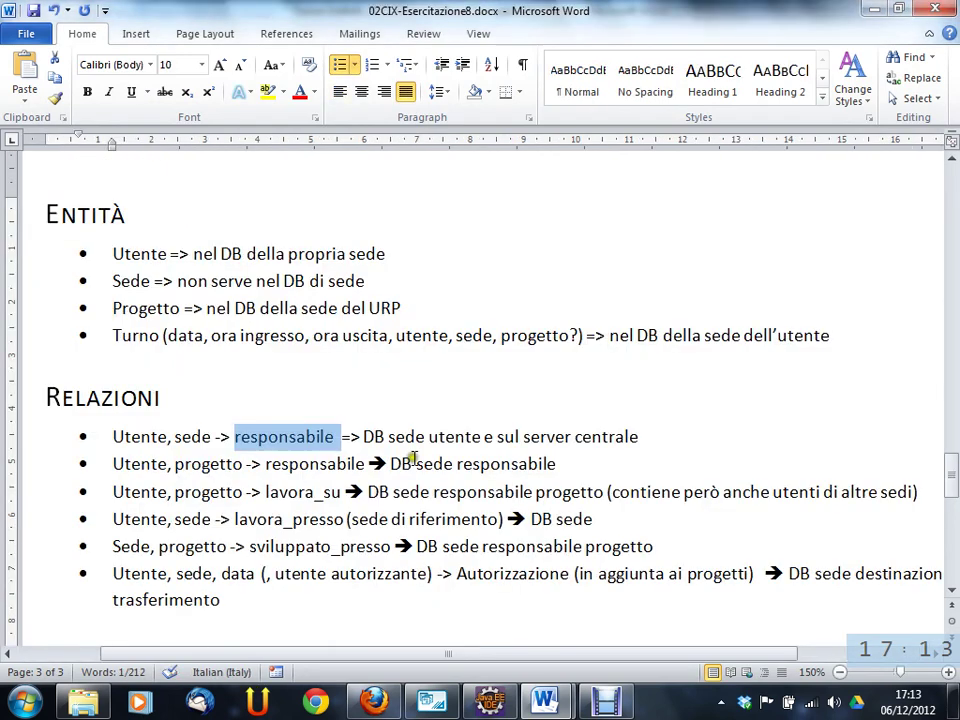
{"action": "left_click", "coordinate": [176, 336]}
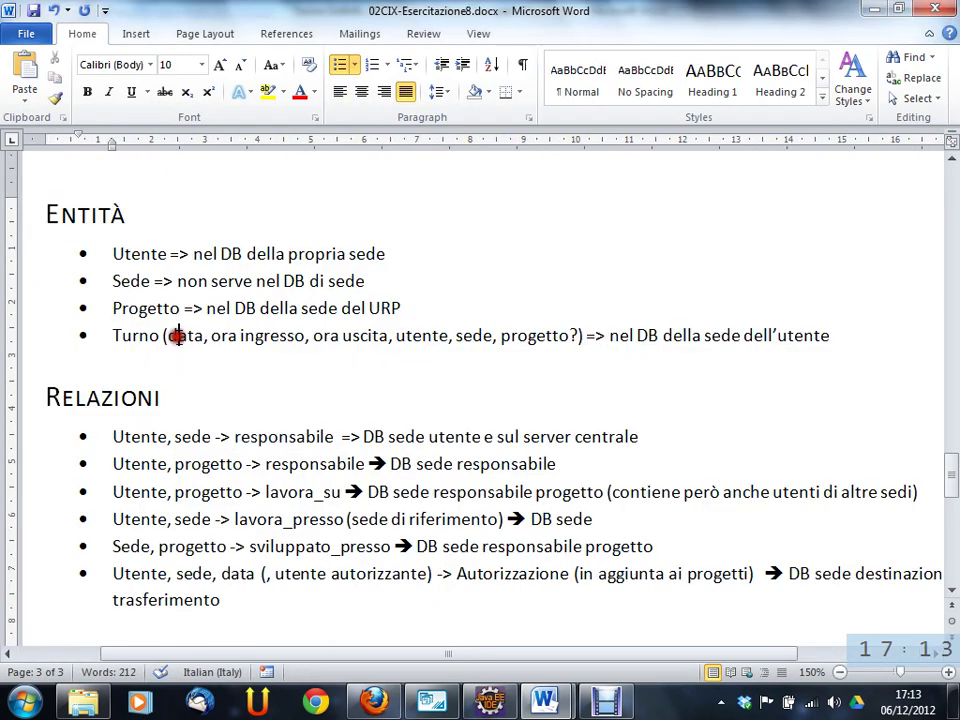
{"action": "double_click", "coordinate": [415, 336]}
{"action": "left_click", "coordinate": [418, 336]}
{"action": "key", "text": "alt+Tab"}
{"action": "key", "text": "alt+Tab"}
{"action": "key", "text": "Tab"}
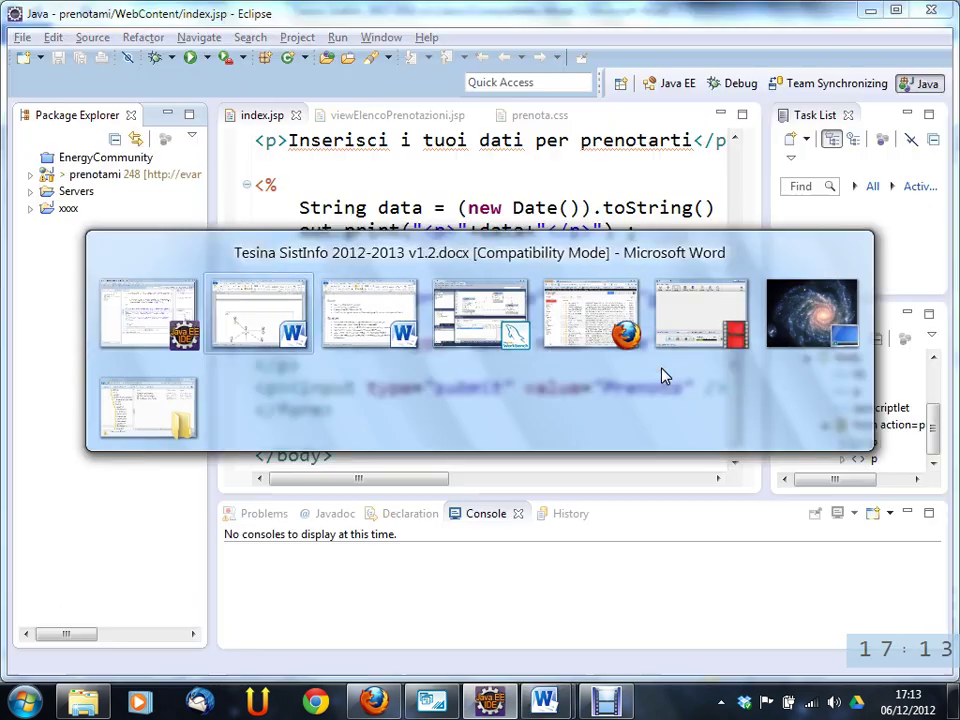
{"action": "key", "text": "Tab"}
- Rename the turnocol column to data and set its type to DATE
{"action": "double_click", "coordinate": [317, 500]}
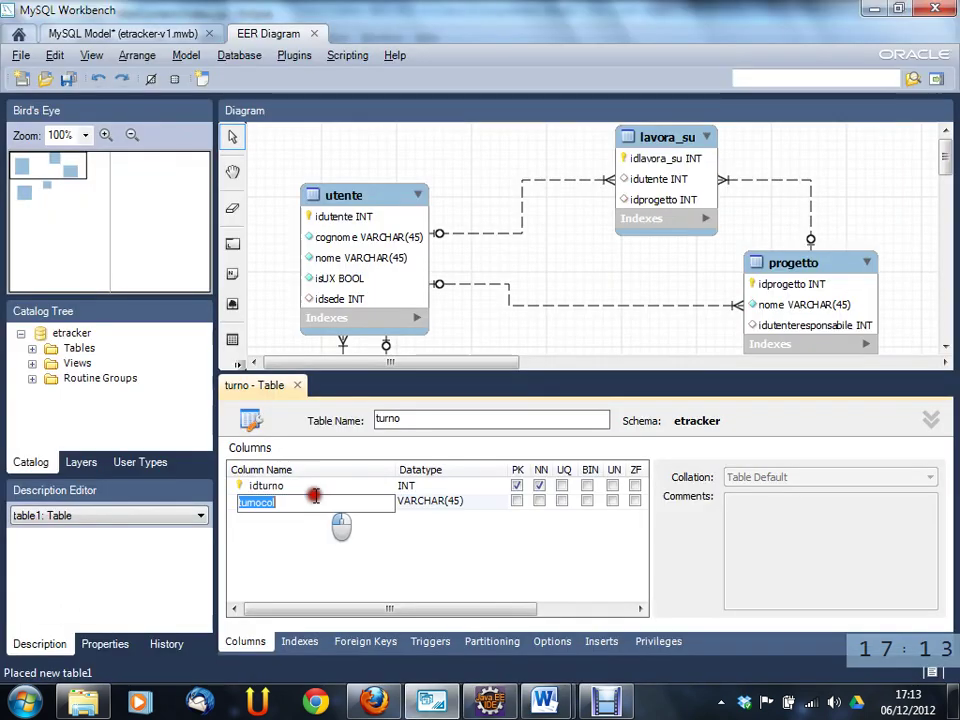
{"action": "type", "text": "data"}
{"action": "left_click", "coordinate": [490, 503]}
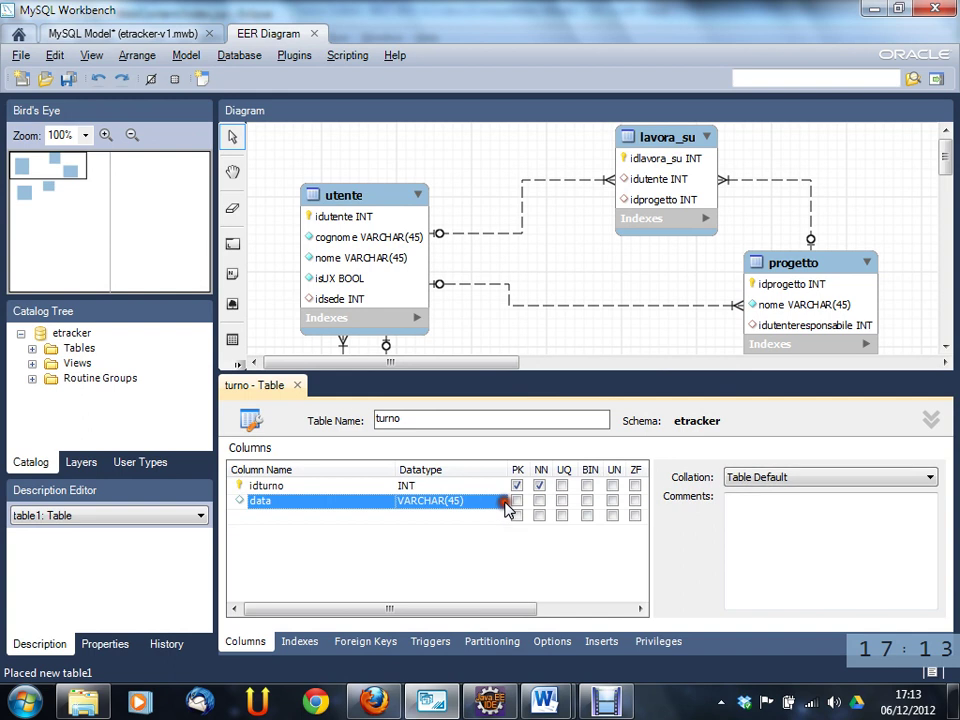
{"action": "left_click", "coordinate": [503, 503]}
{"action": "left_click", "coordinate": [503, 503]}
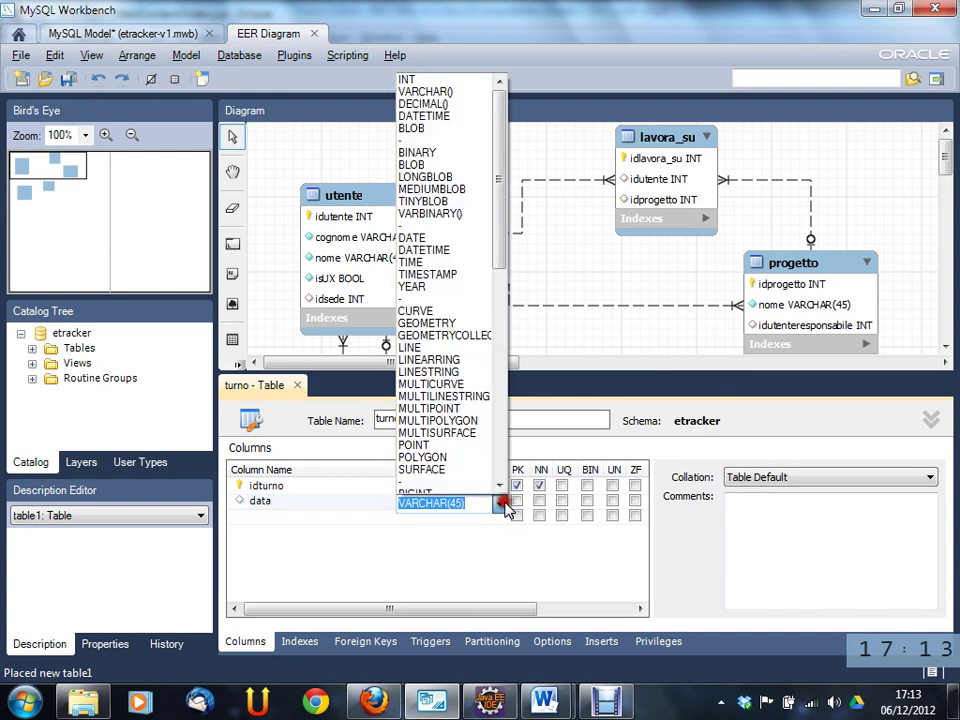
{"action": "left_click", "coordinate": [468, 237]}
{"action": "left_click", "coordinate": [304, 518]}
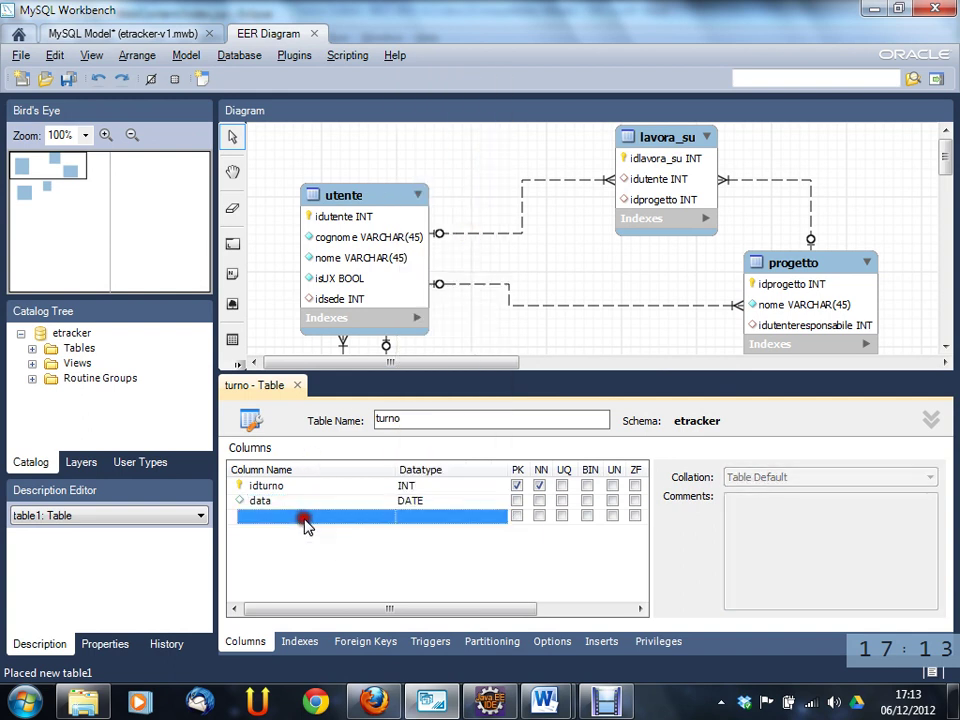
- Add an oraingresso column with datatype TIME
{"action": "left_click", "coordinate": [307, 519]}
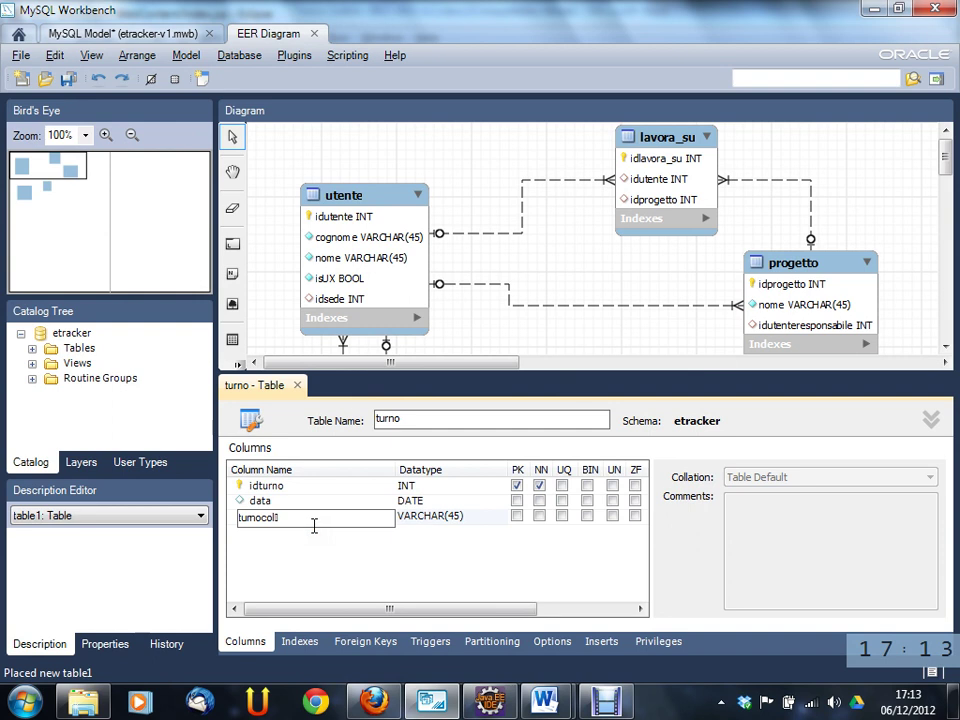
{"action": "double_click", "coordinate": [313, 526]}
{"action": "type", "text": "ora"}
{"action": "key", "text": "BackSpace"}
{"action": "type", "text": "ingresso"}
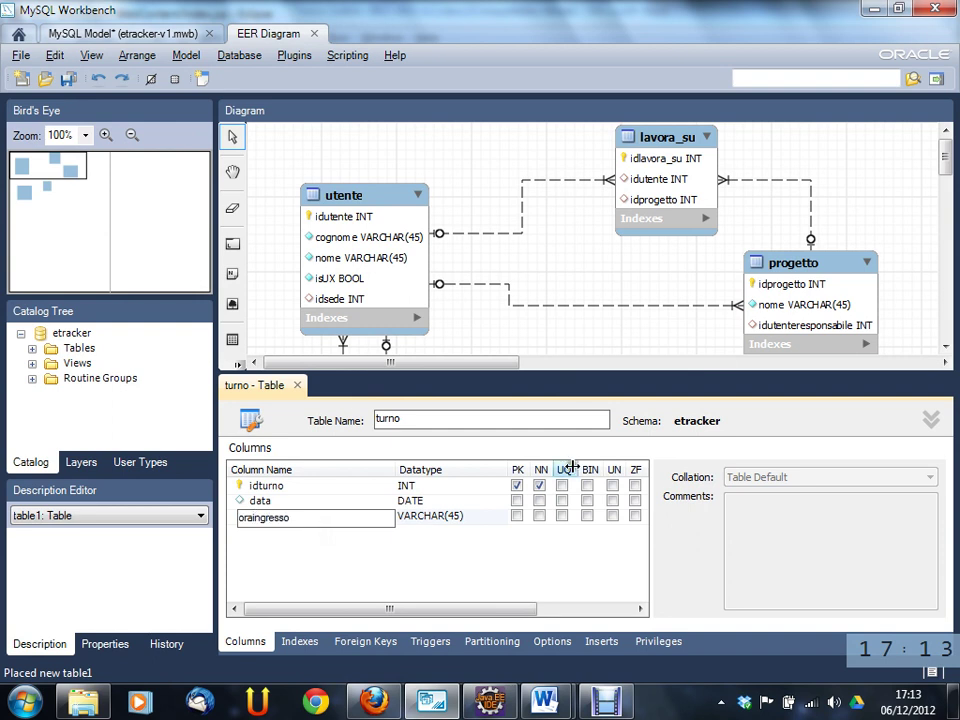
{"action": "left_click", "coordinate": [466, 522]}
{"action": "left_click", "coordinate": [472, 518]}
{"action": "left_click", "coordinate": [497, 518]}
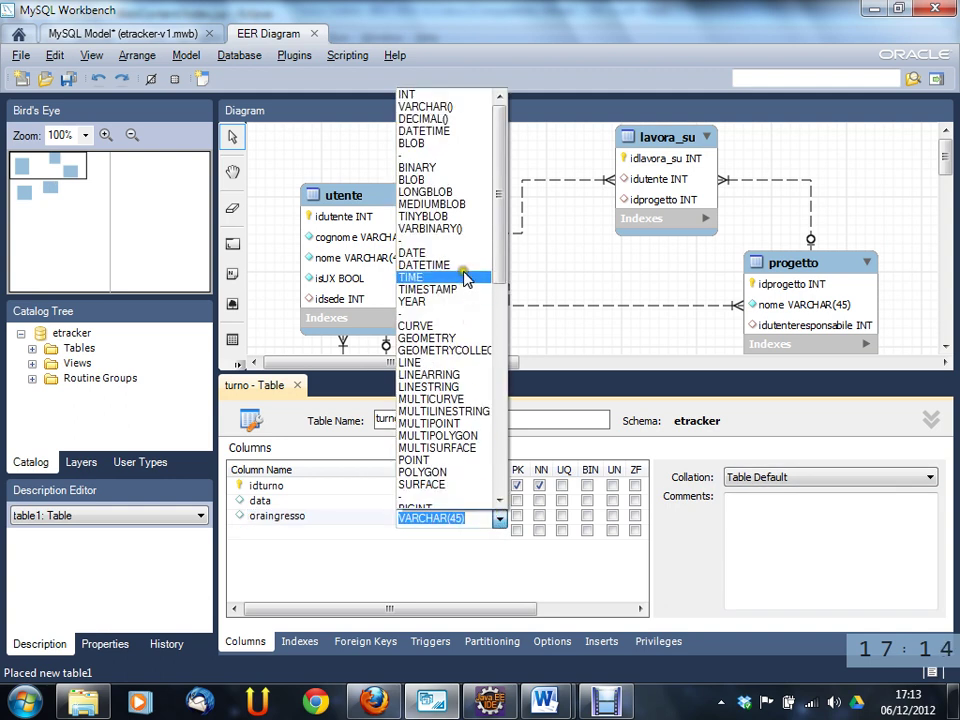
{"action": "left_click", "coordinate": [445, 265]}
{"action": "left_click", "coordinate": [498, 517]}
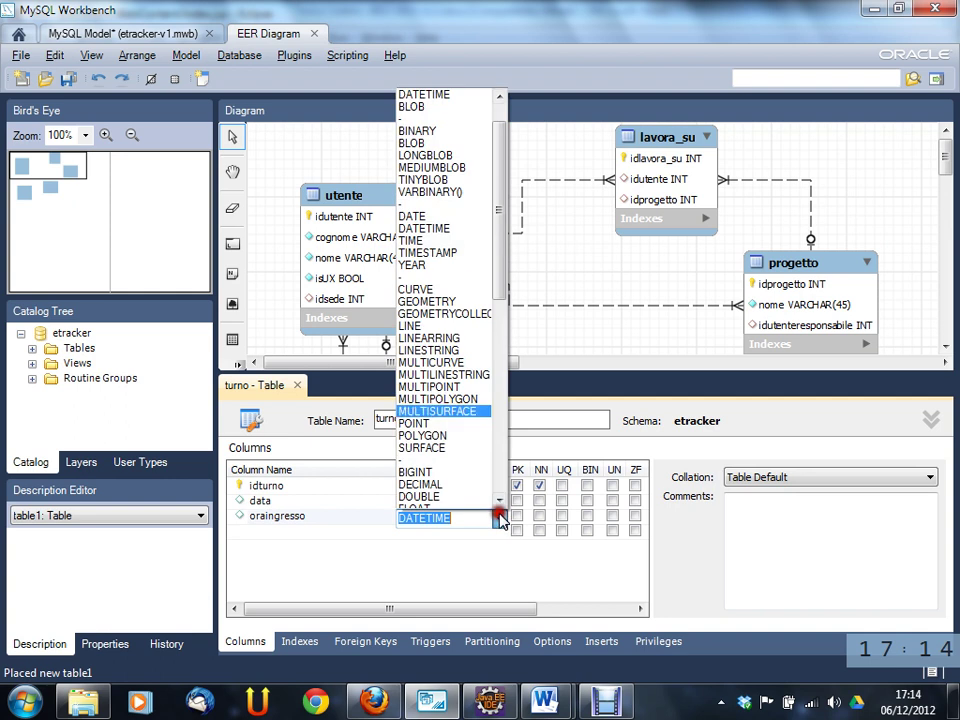
{"action": "left_click", "coordinate": [462, 245]}
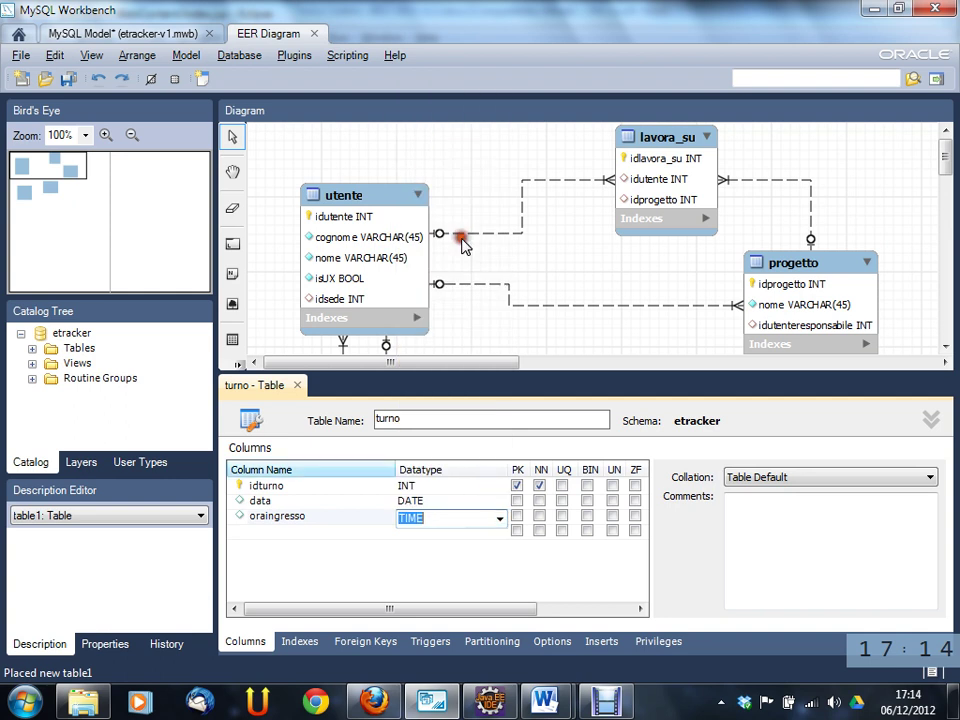
- Add an orauscita column with datatype TIME
{"action": "left_click", "coordinate": [272, 531]}
{"action": "type", "text": "orauscita"}
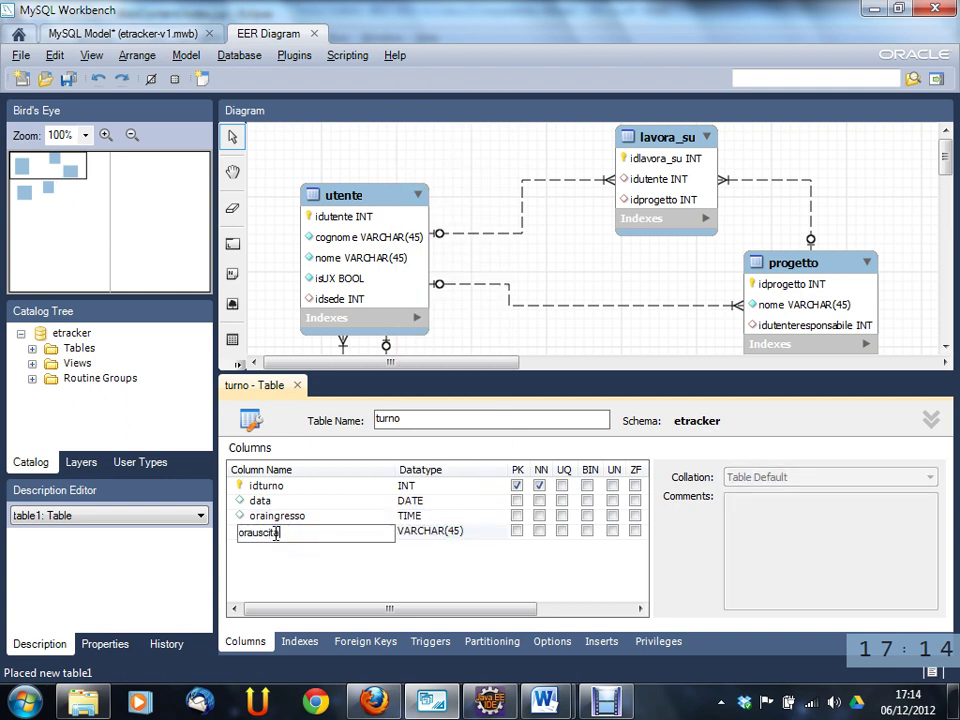
{"action": "key", "text": "Tab"}
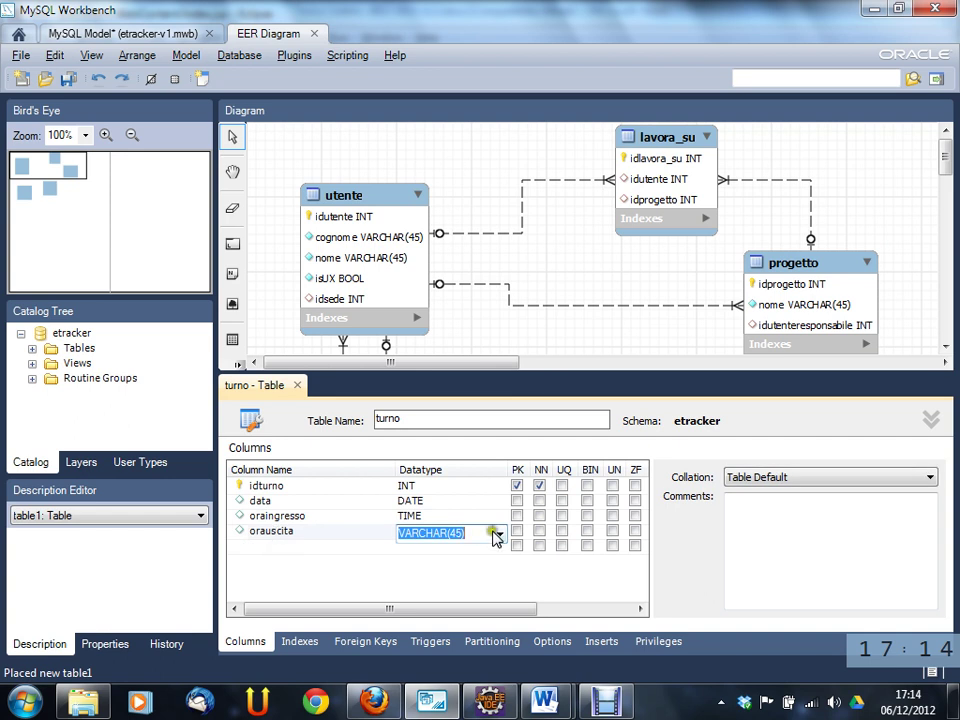
{"action": "left_click", "coordinate": [498, 534]}
{"action": "left_click", "coordinate": [463, 293]}
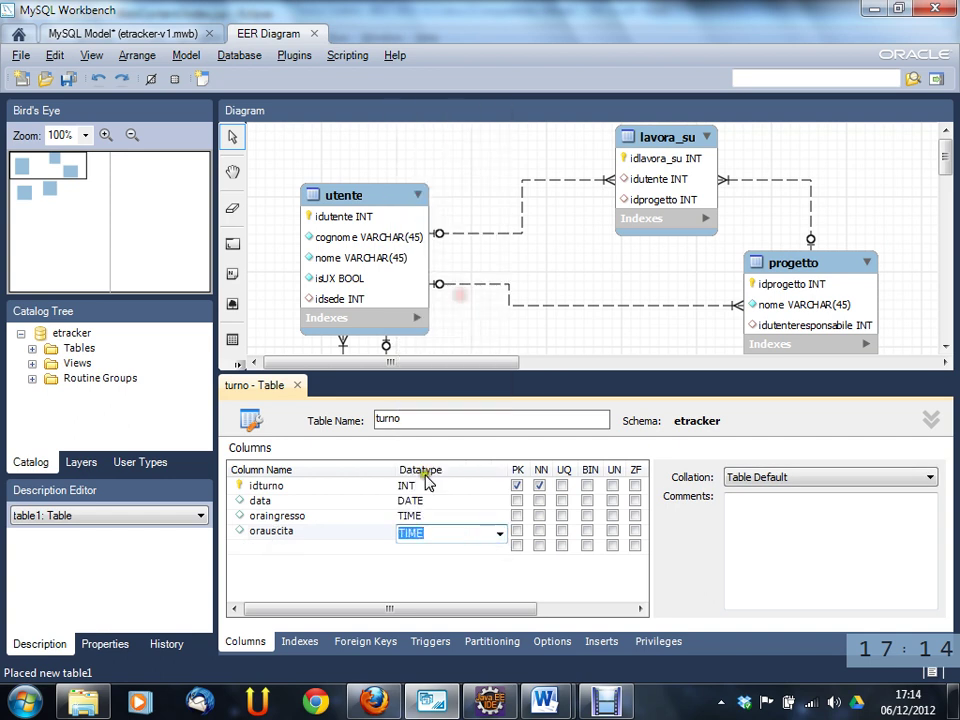
{"action": "left_click", "coordinate": [330, 546]}
{"action": "left_click", "coordinate": [430, 514]}
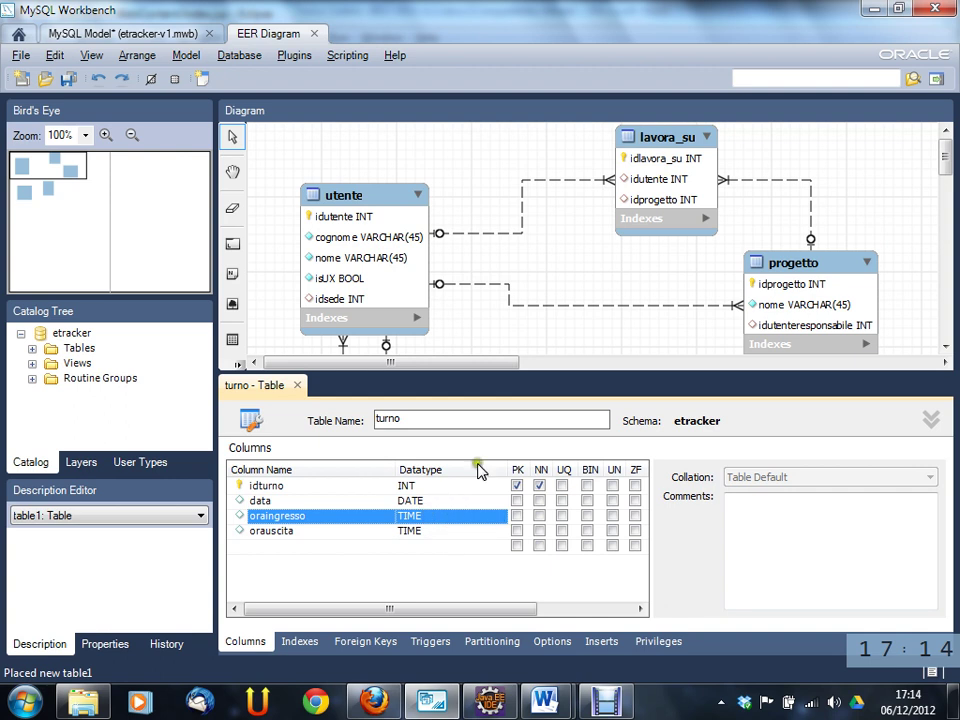
{"action": "left_click", "coordinate": [370, 518]}
{"action": "key", "text": "alt+Tab"}
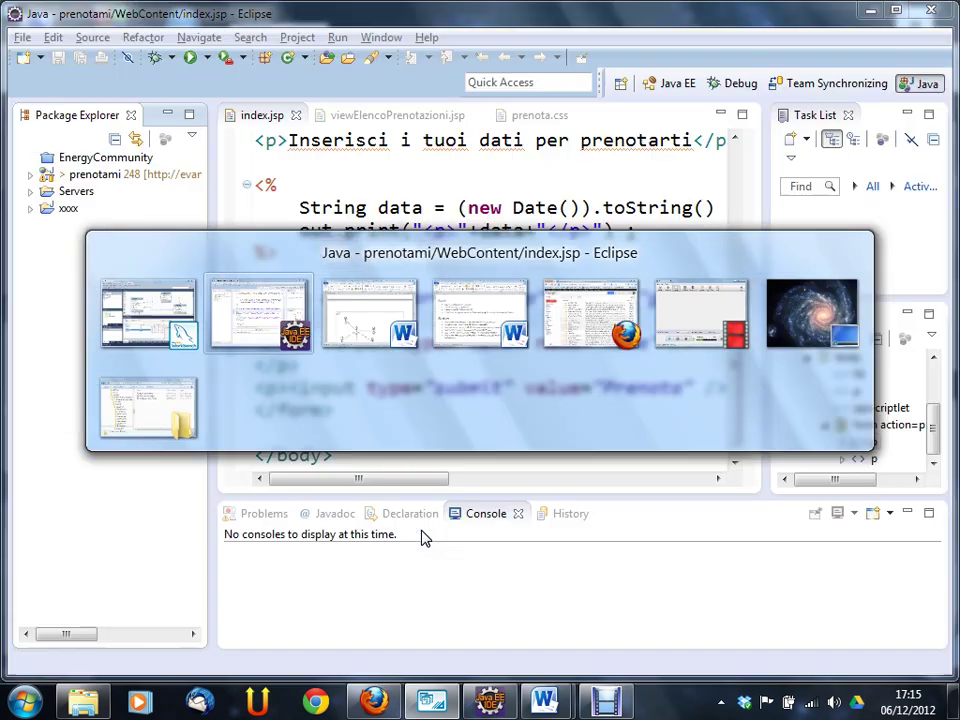
{"action": "key", "text": "alt+Tab"}
{"action": "key", "text": "Tab"}
{"action": "key", "text": "alt+Tab"}
{"action": "key", "text": "Tab"}
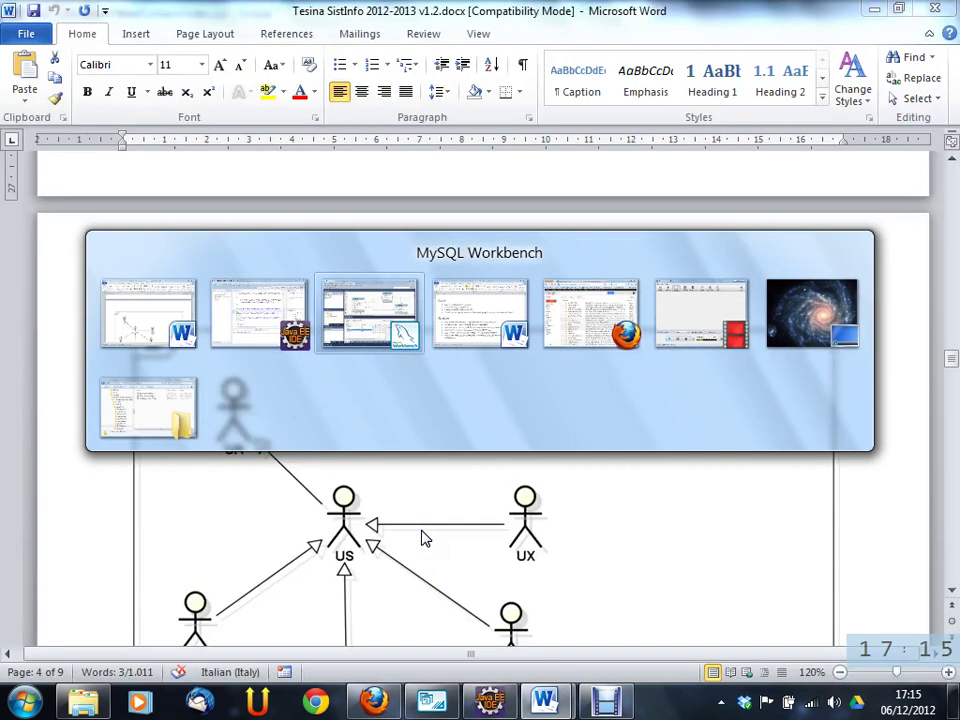
{"action": "key", "text": "alt+Tab"}
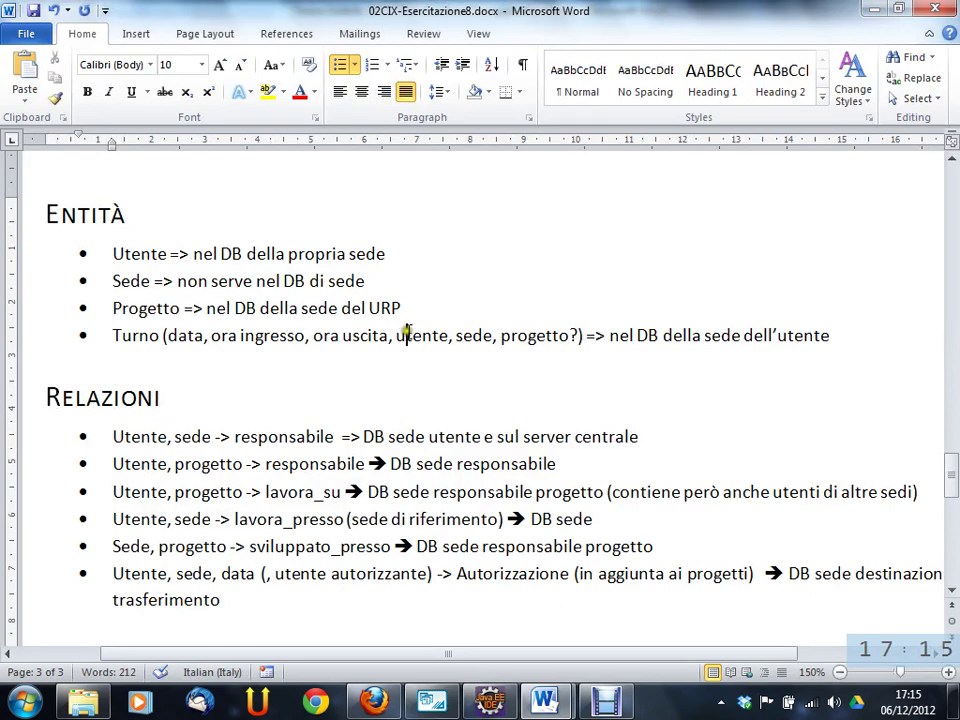
{"action": "left_click", "coordinate": [517, 336]}
{"action": "key", "text": "alt+Tab"}
{"action": "key", "text": "Tab"}
{"action": "key", "text": "Tab"}
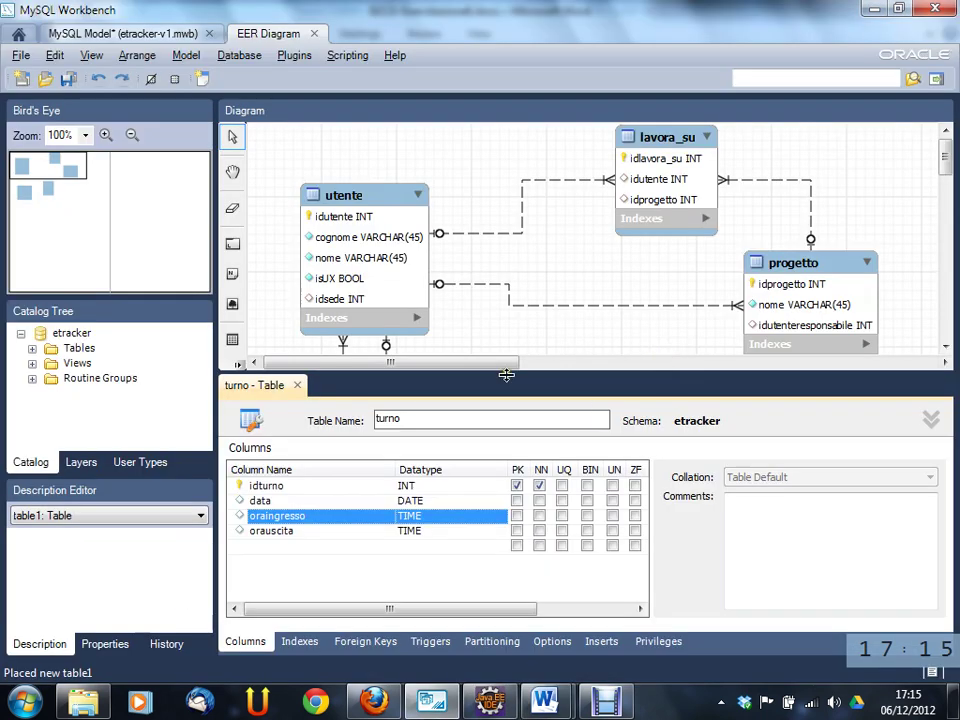
- Tick NN for the data and oraingresso columns, then close the turno table editor
{"action": "left_click", "coordinate": [349, 556]}
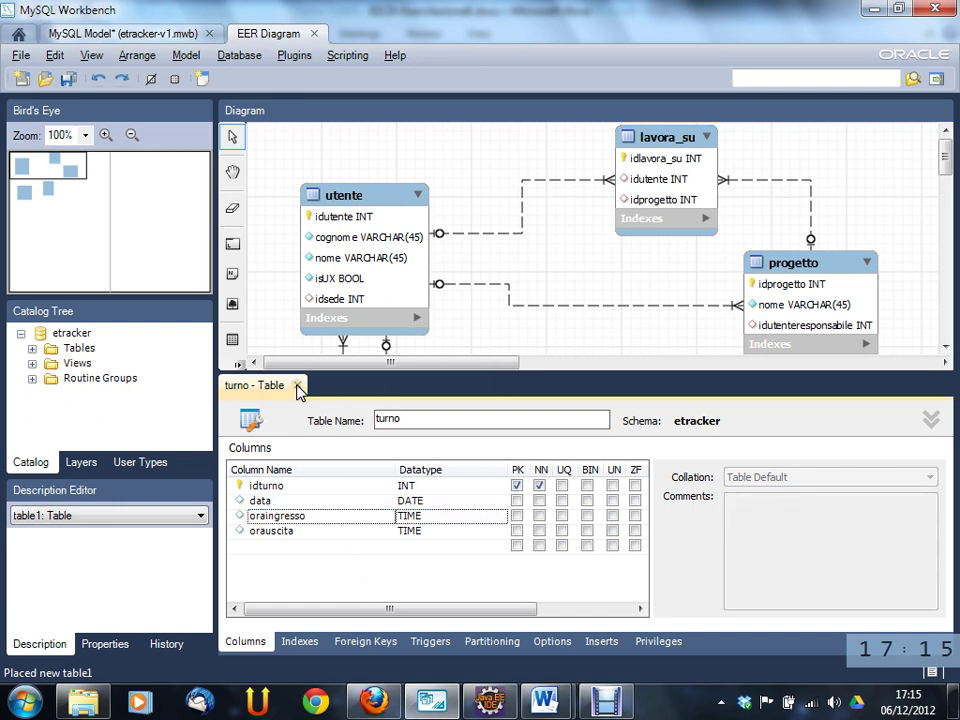
{"action": "left_click", "coordinate": [539, 500]}
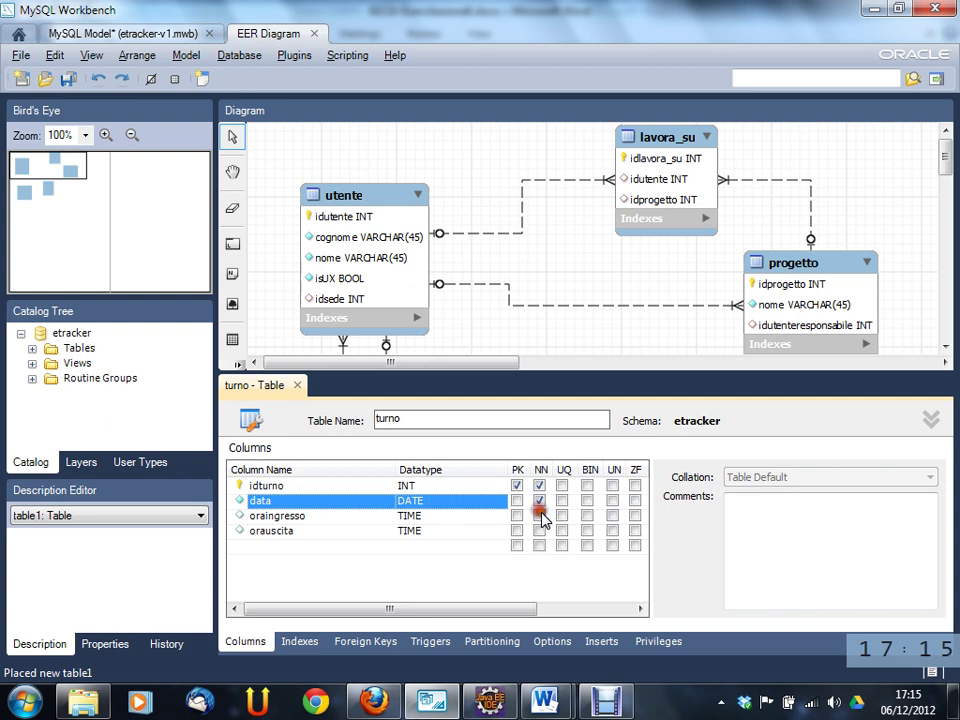
{"action": "left_click", "coordinate": [539, 515]}
{"action": "left_click", "coordinate": [415, 535]}
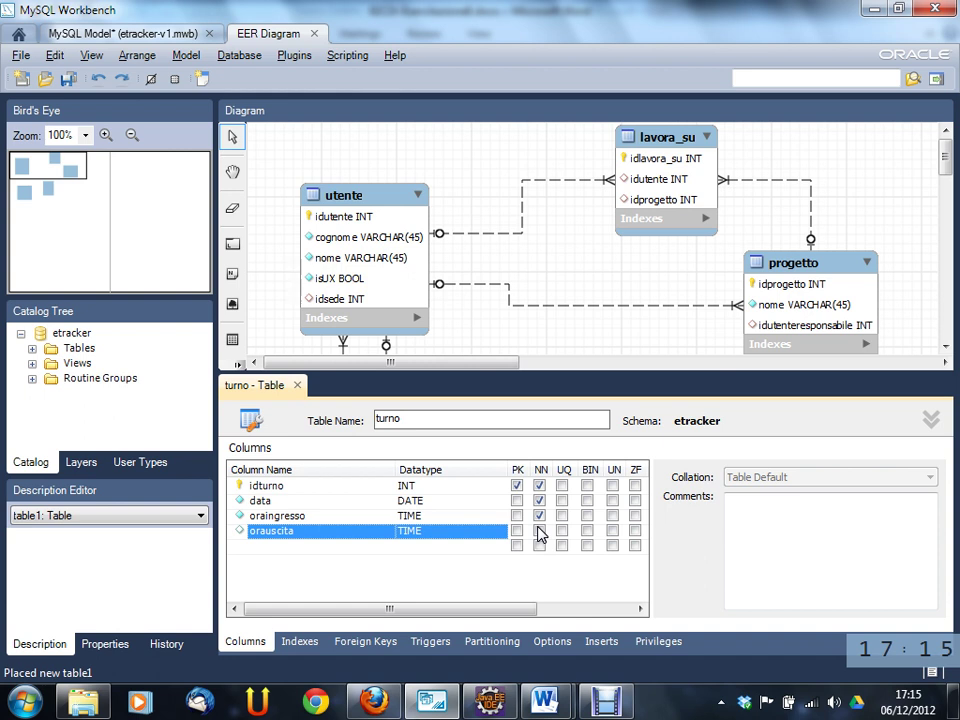
{"action": "left_click", "coordinate": [544, 532]}
{"action": "left_click", "coordinate": [298, 386]}
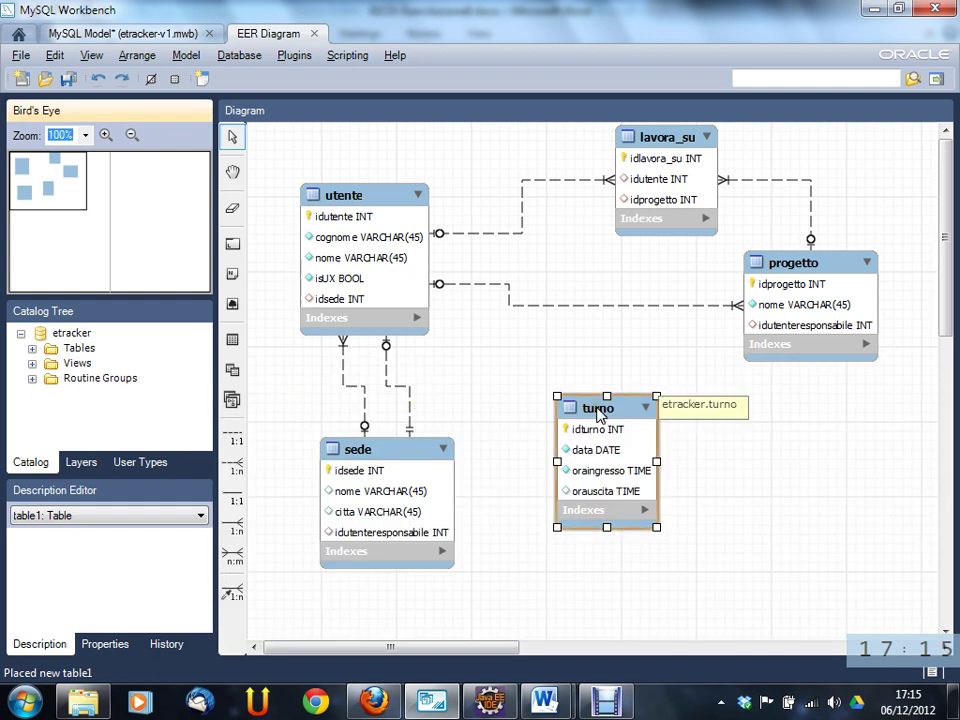
- Create a 1:n relationship from turno to utente, adding utente_idutente to turno
{"action": "left_click", "coordinate": [233, 440]}
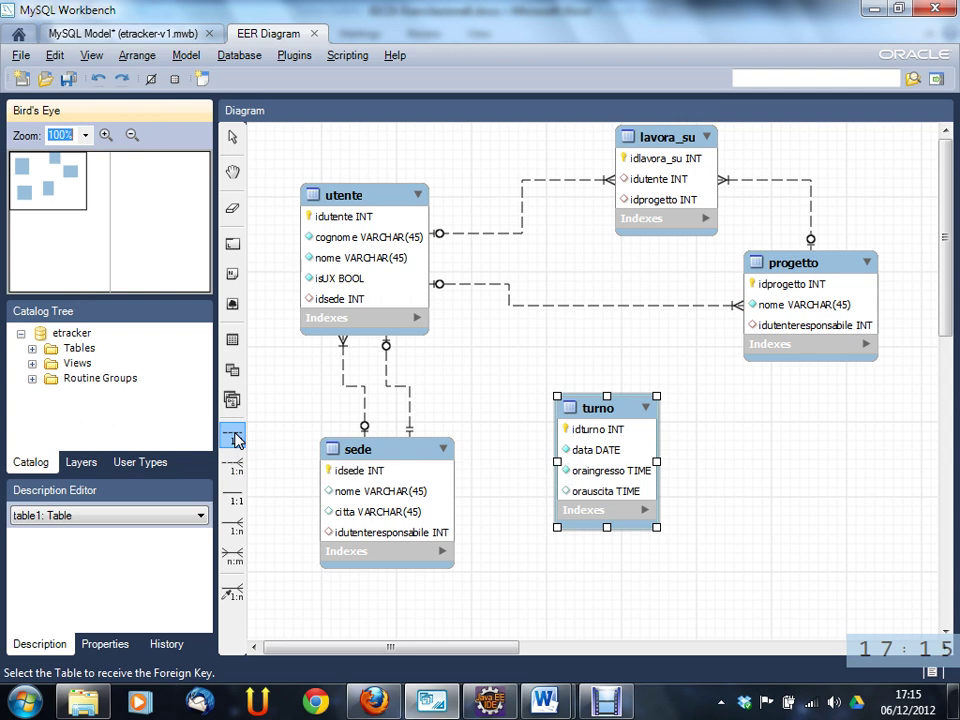
{"action": "left_click", "coordinate": [237, 470]}
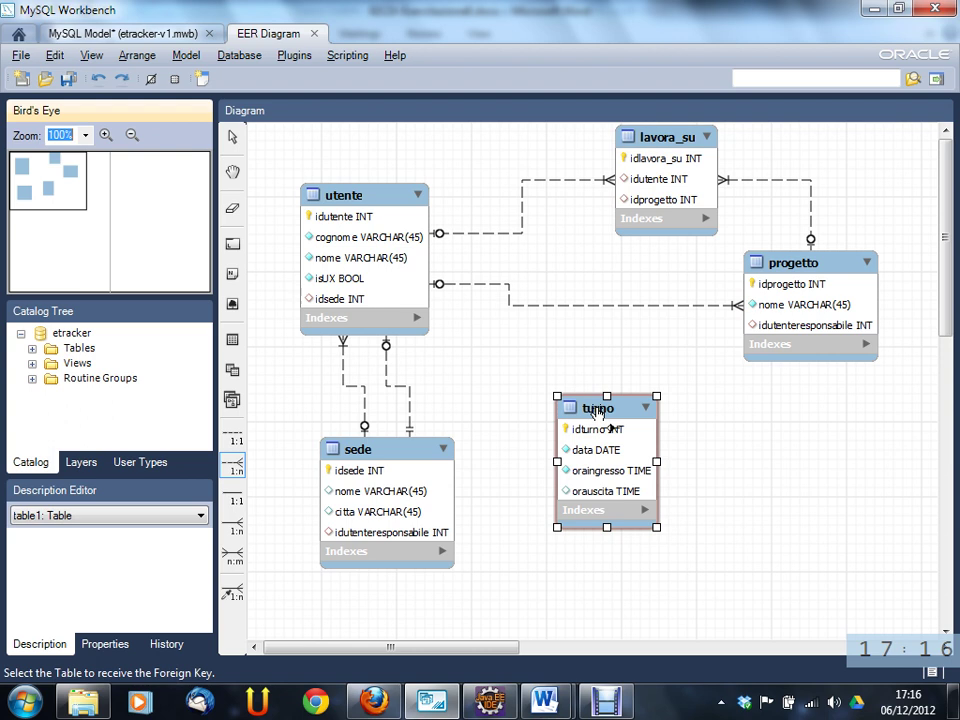
{"action": "left_click", "coordinate": [597, 411]}
{"action": "left_click", "coordinate": [370, 195]}
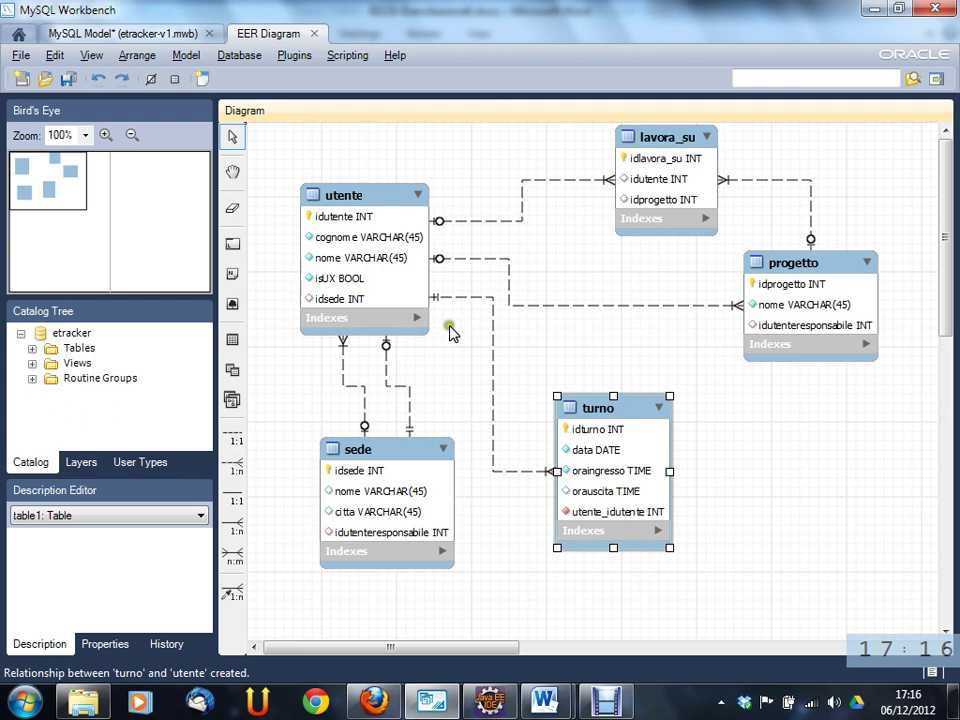
{"action": "left_click", "coordinate": [528, 479]}
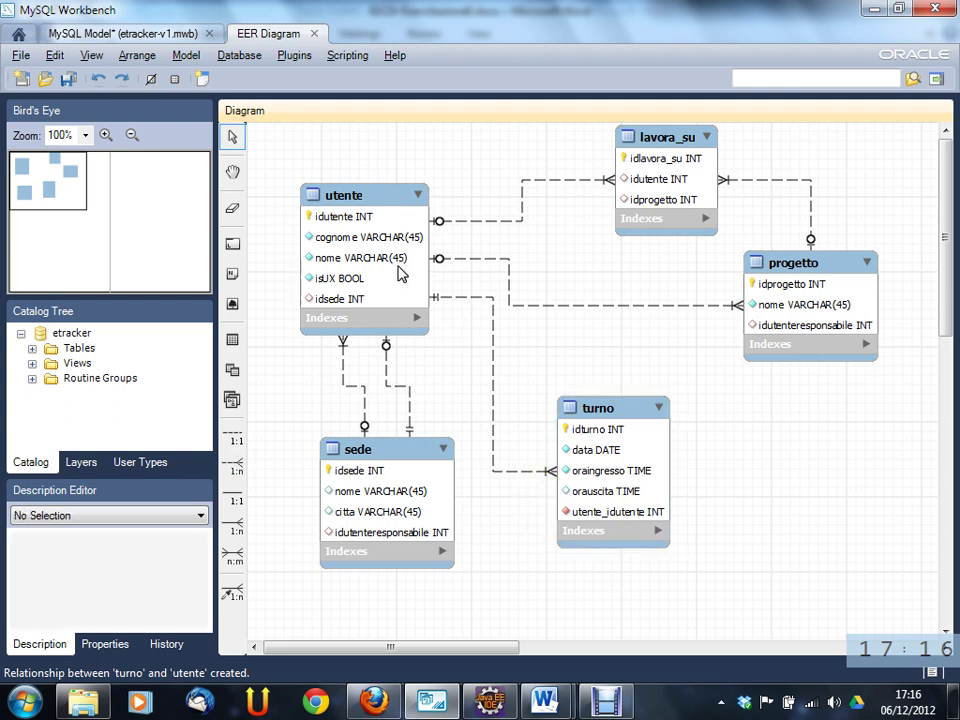
{"action": "left_click", "coordinate": [581, 405]}
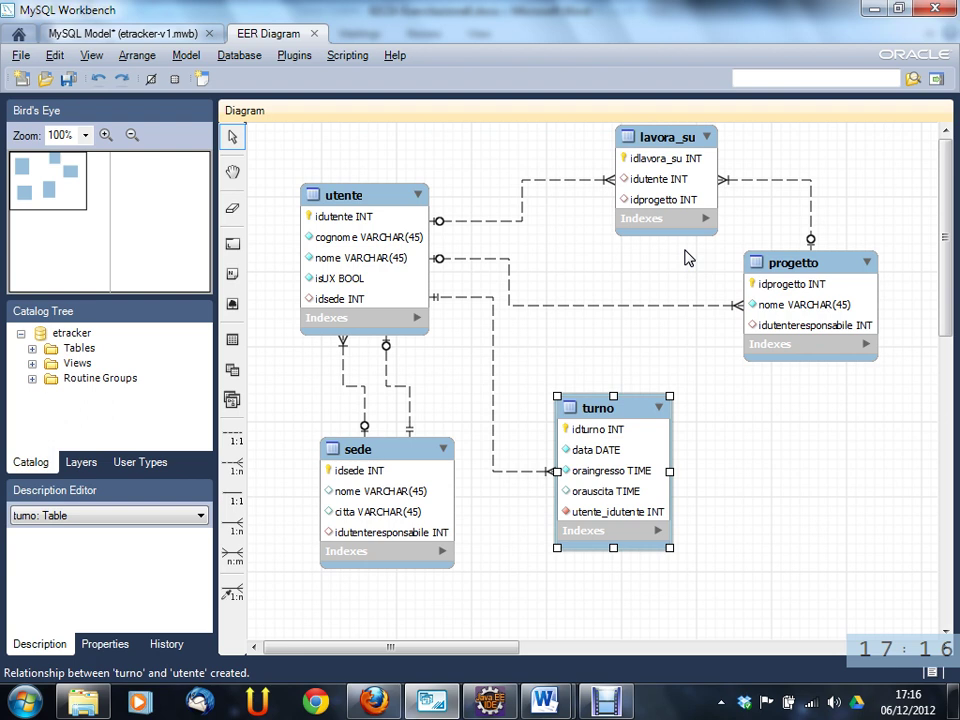
- Create a 1:n relationship from turno to progetto, adding progetto_idprogetto
{"action": "left_click", "coordinate": [237, 467]}
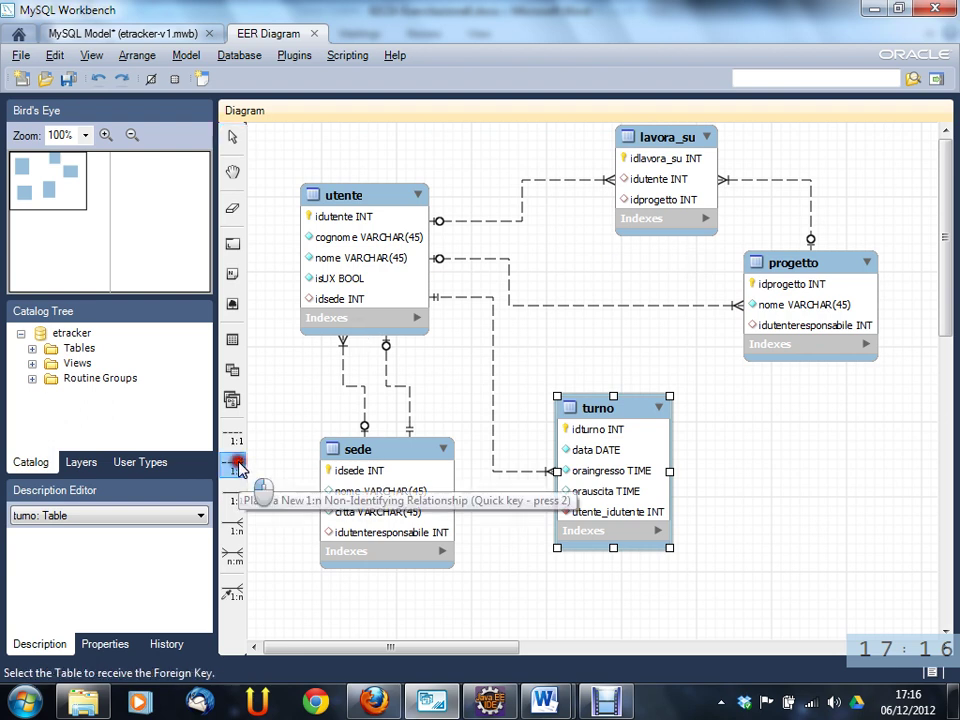
{"action": "left_click", "coordinate": [615, 415]}
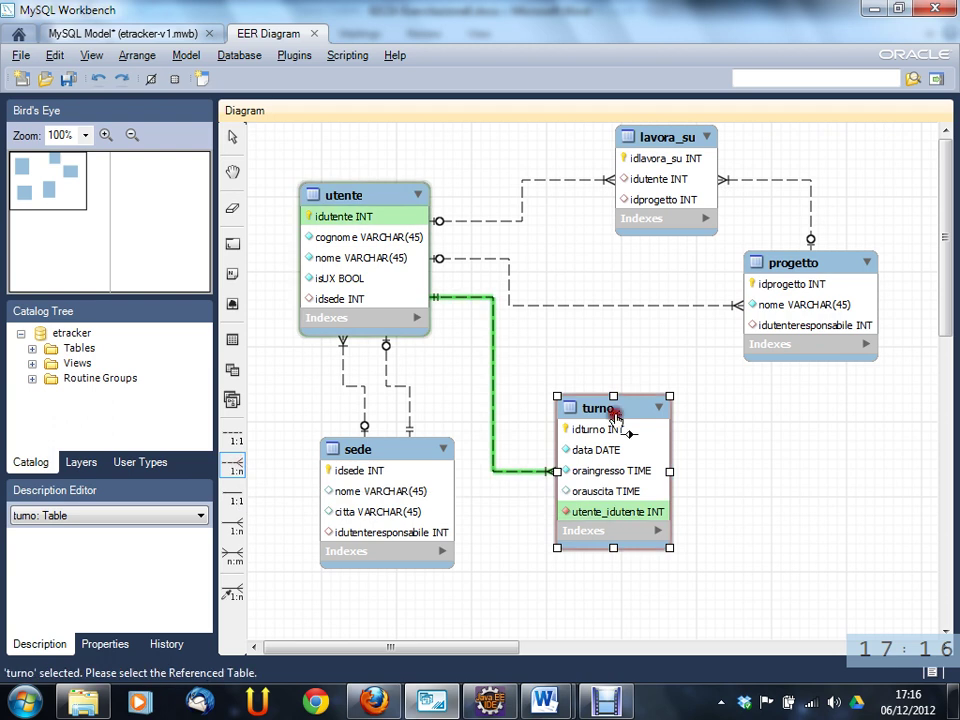
{"action": "left_click", "coordinate": [808, 266]}
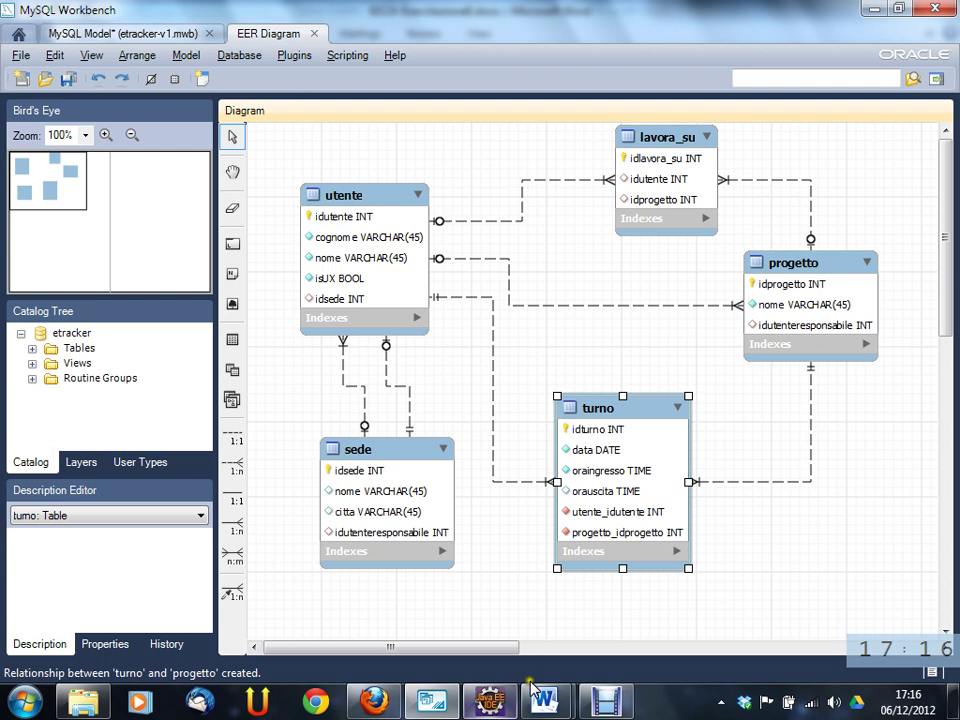
{"action": "mouse_move", "coordinate": [542, 698]}
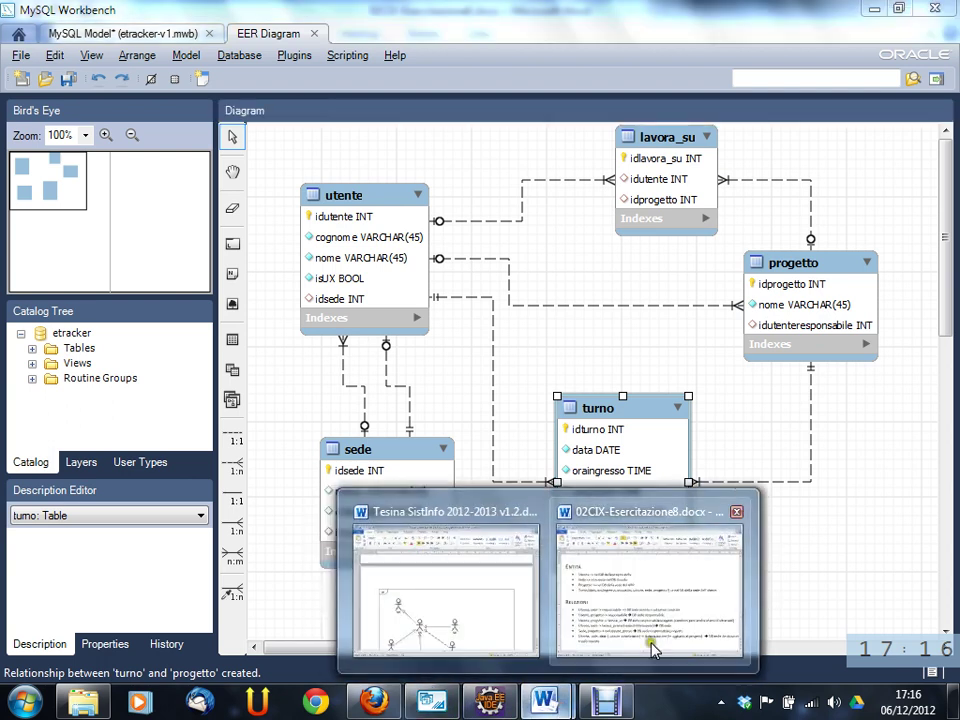
{"action": "left_click", "coordinate": [652, 650]}
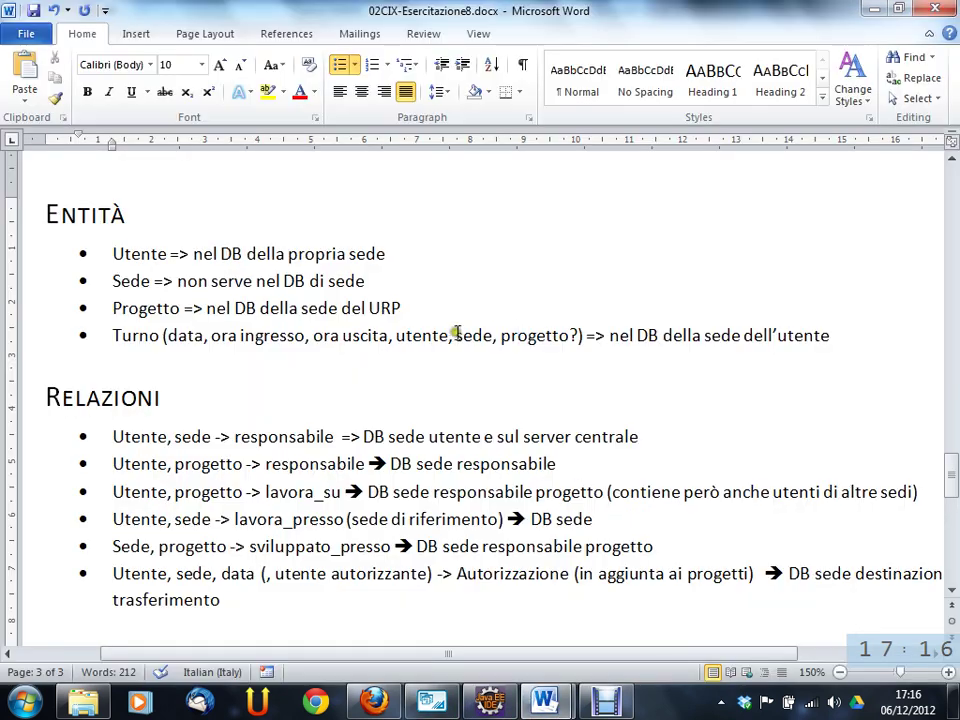
{"action": "double_click", "coordinate": [466, 335]}
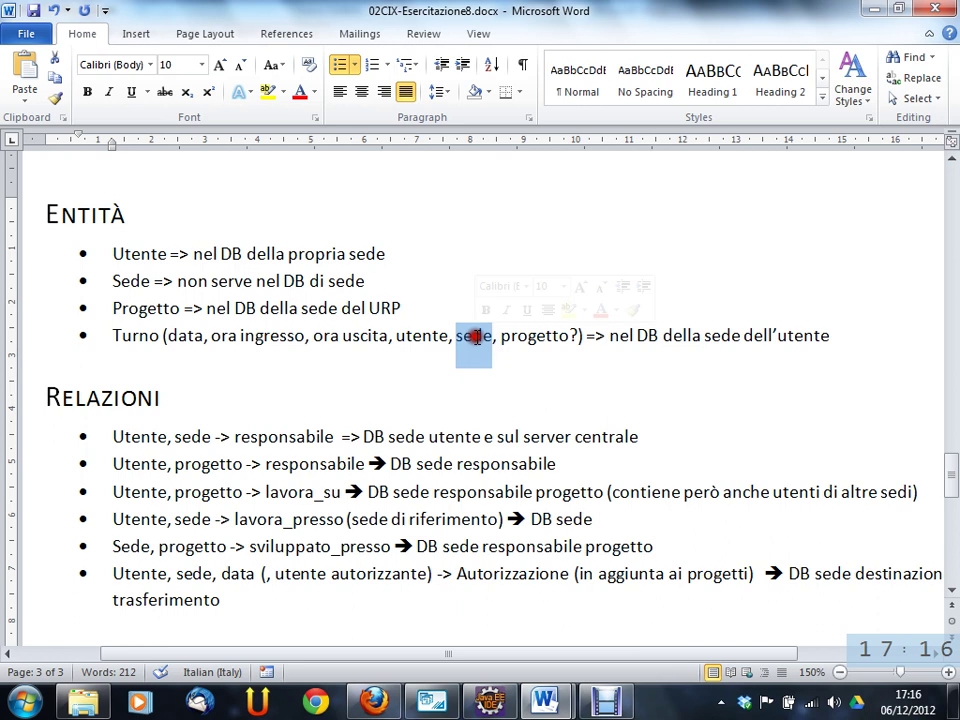
{"action": "left_click", "coordinate": [875, 11]}
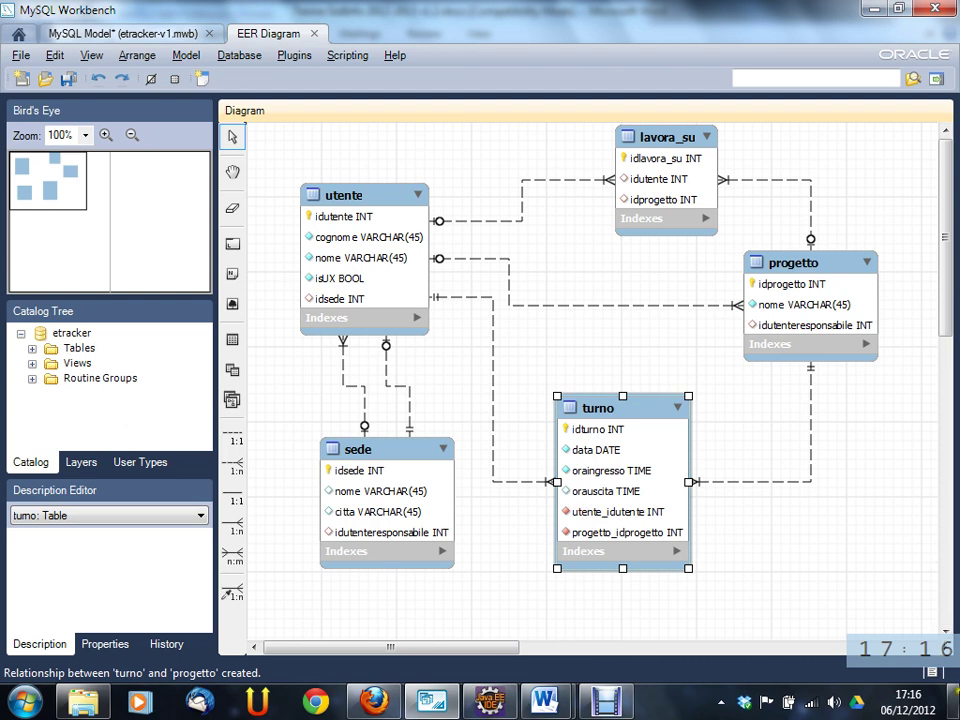
- Bring Workbench back and add a 1:n turno–sede relationship, creating the sede_idsede column
{"action": "left_click", "coordinate": [955, 700]}
{"action": "left_click", "coordinate": [955, 700]}
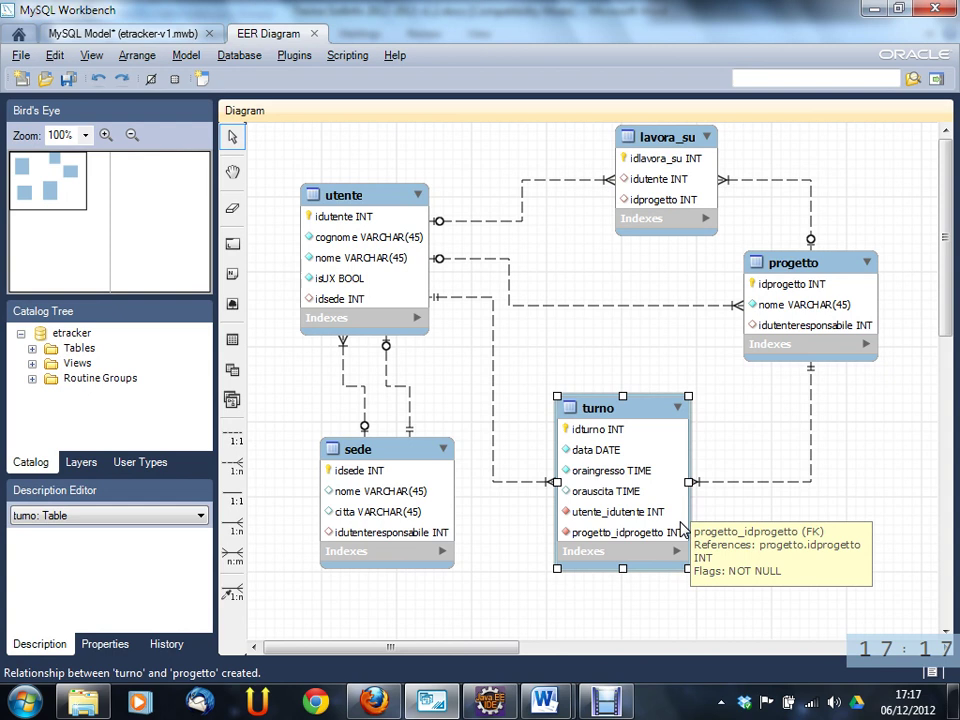
{"action": "left_click", "coordinate": [234, 469]}
{"action": "left_click", "coordinate": [545, 428]}
{"action": "left_click", "coordinate": [405, 460]}
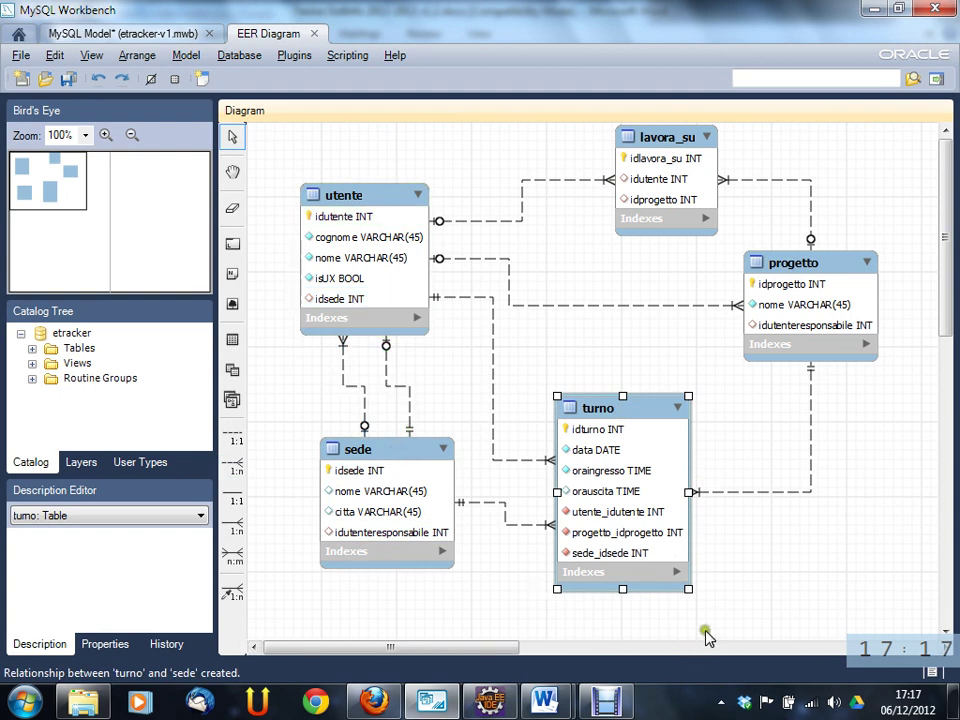
- Open the turno table and rename utente_idutente to idutente
{"action": "double_click", "coordinate": [600, 513]}
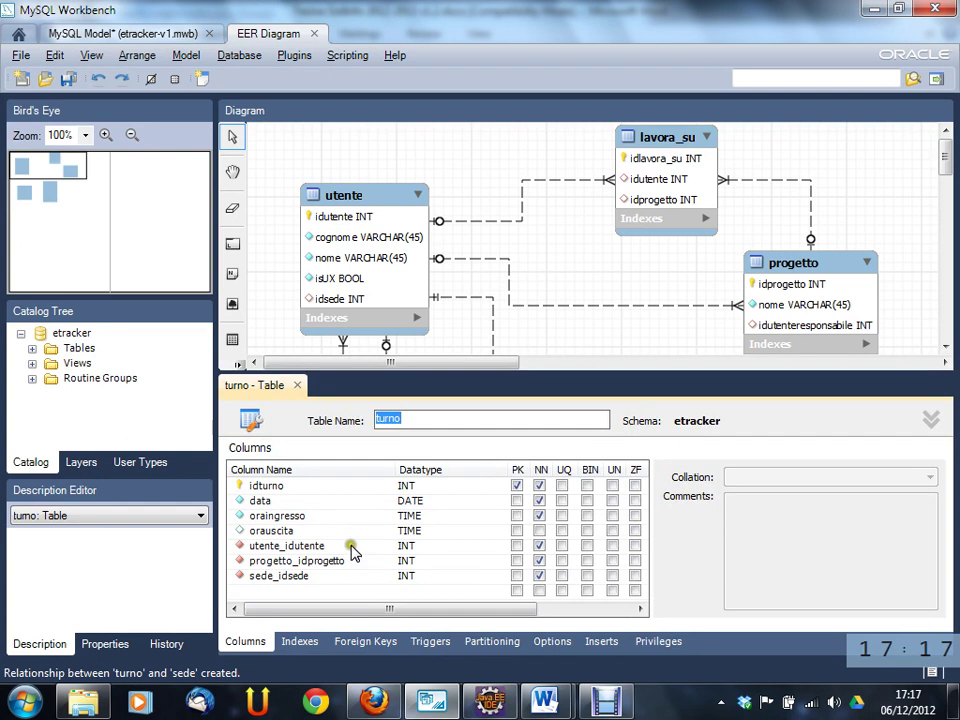
{"action": "left_click", "coordinate": [349, 548]}
{"action": "left_click", "coordinate": [351, 546]}
{"action": "left_click", "coordinate": [353, 543]}
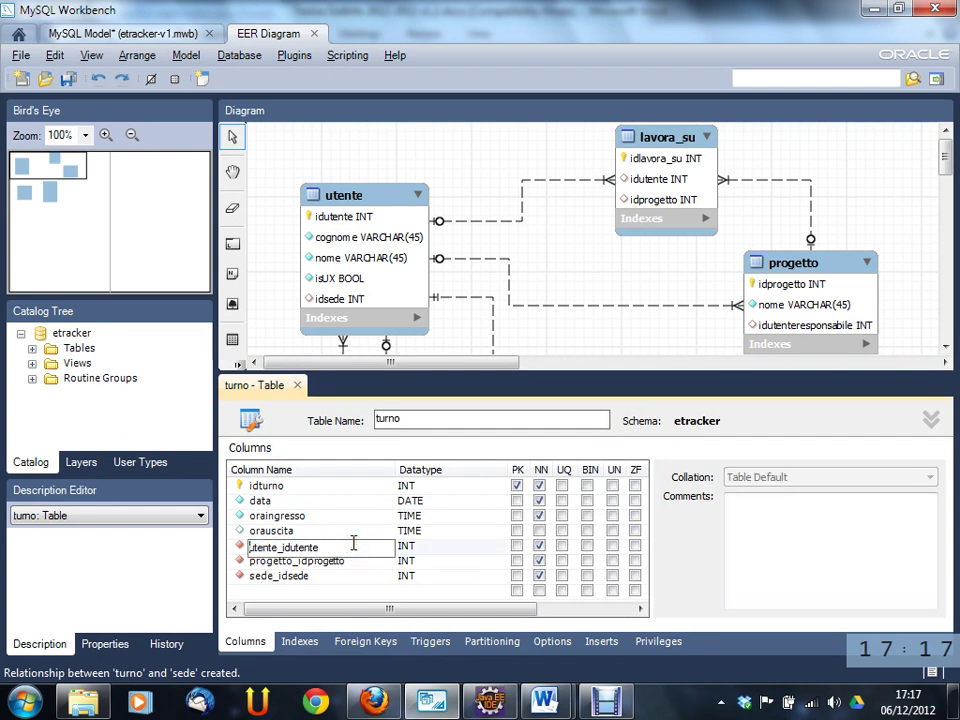
{"action": "key", "text": "ctrl+a"}
{"action": "key", "text": "shift+Left"}
{"action": "key", "text": "shift+Left"}
{"action": "key", "text": "shift+Left"}
{"action": "key", "text": "shift+Left"}
{"action": "key", "text": "shift+Left"}
{"action": "key", "text": "shift+Left"}
{"action": "key", "text": "shift+Left"}
{"action": "key", "text": "shift+Left"}
{"action": "key", "text": "Delete"}
{"action": "key", "text": "Delete"}
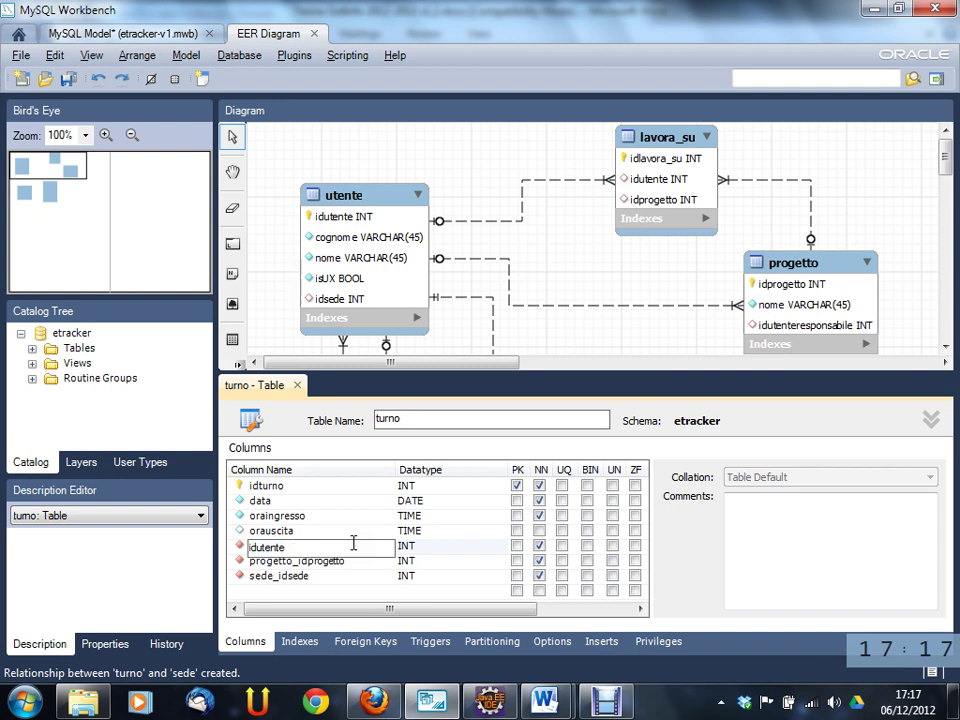
{"action": "key", "text": "Tab"}
- Rename progetto_idprogetto to idprogetto and sede_idsede to idsede
{"action": "double_click", "coordinate": [358, 561]}
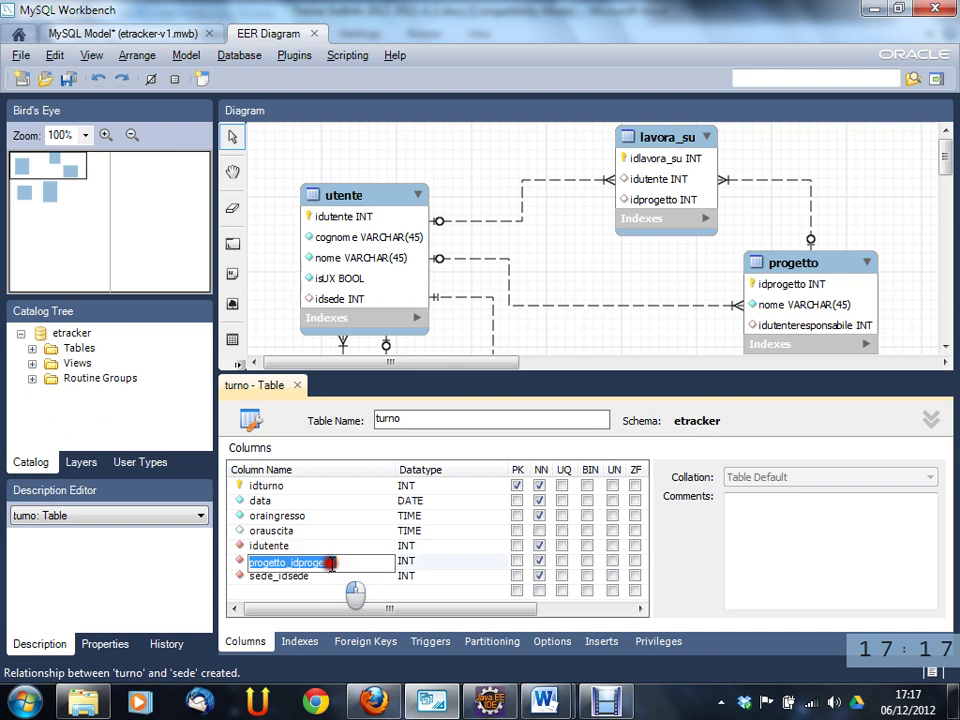
{"action": "left_click_drag", "start_coordinate": [297, 561], "coordinate": [250, 561]}
{"action": "key", "text": "Delete"}
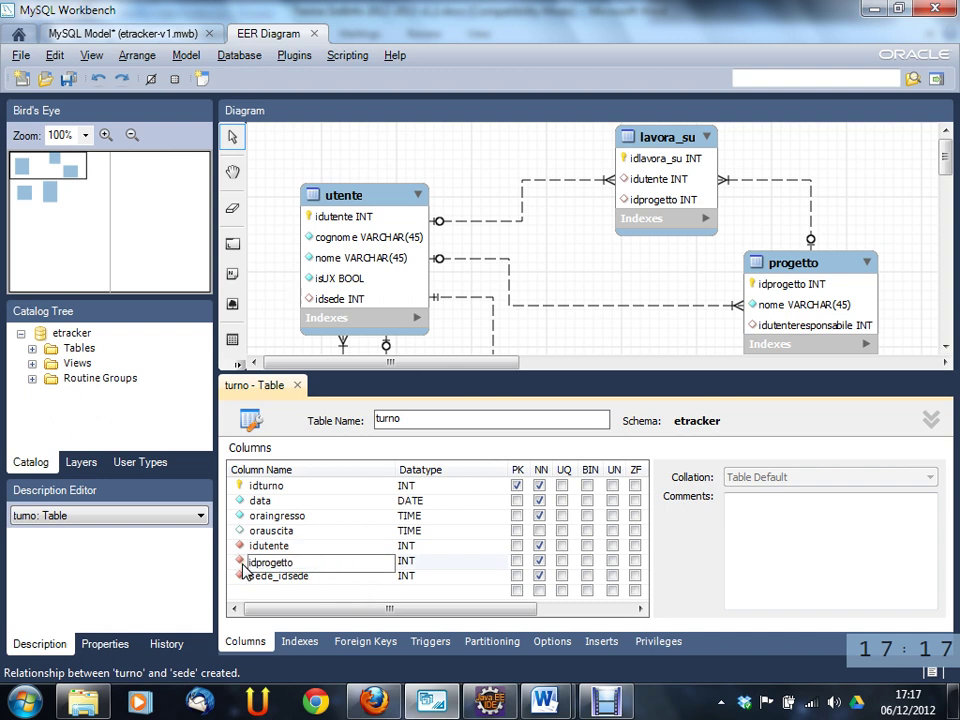
{"action": "key", "text": "Tab"}
{"action": "double_click", "coordinate": [253, 576]}
{"action": "left_click", "coordinate": [273, 577]}
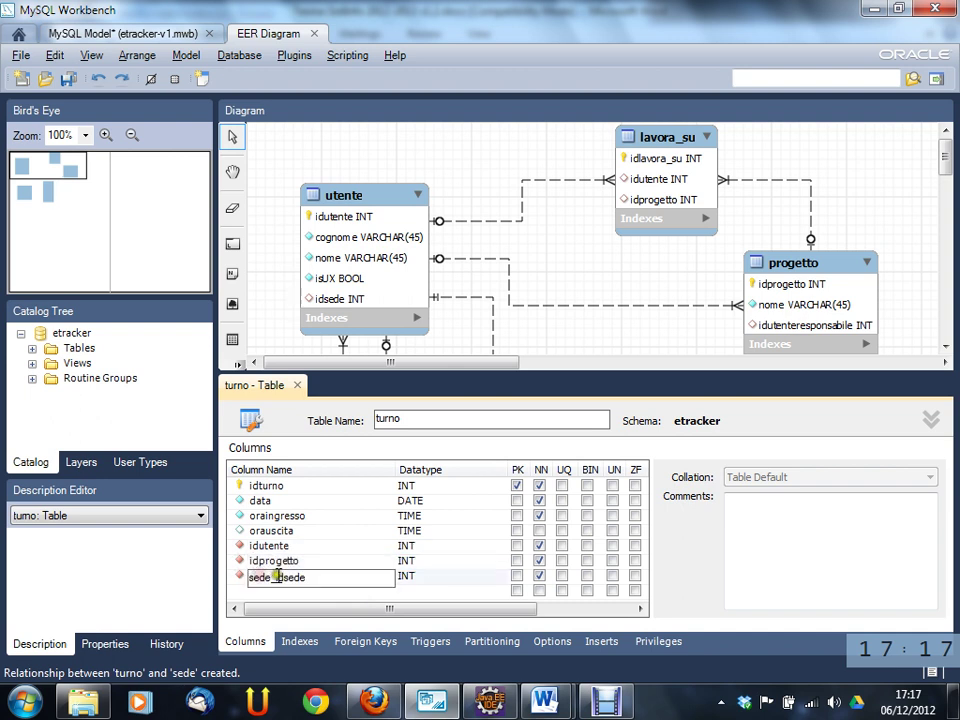
{"action": "left_click_drag", "start_coordinate": [273, 577], "coordinate": [230, 577]}
{"action": "key", "text": "Delete"}
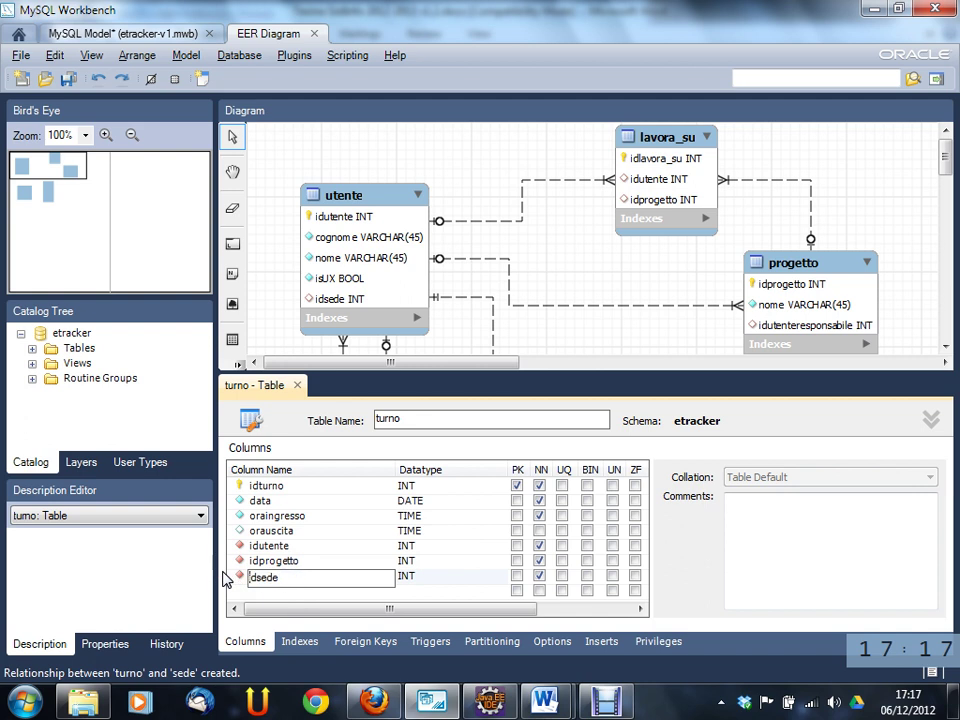
{"action": "key", "text": "Tab"}
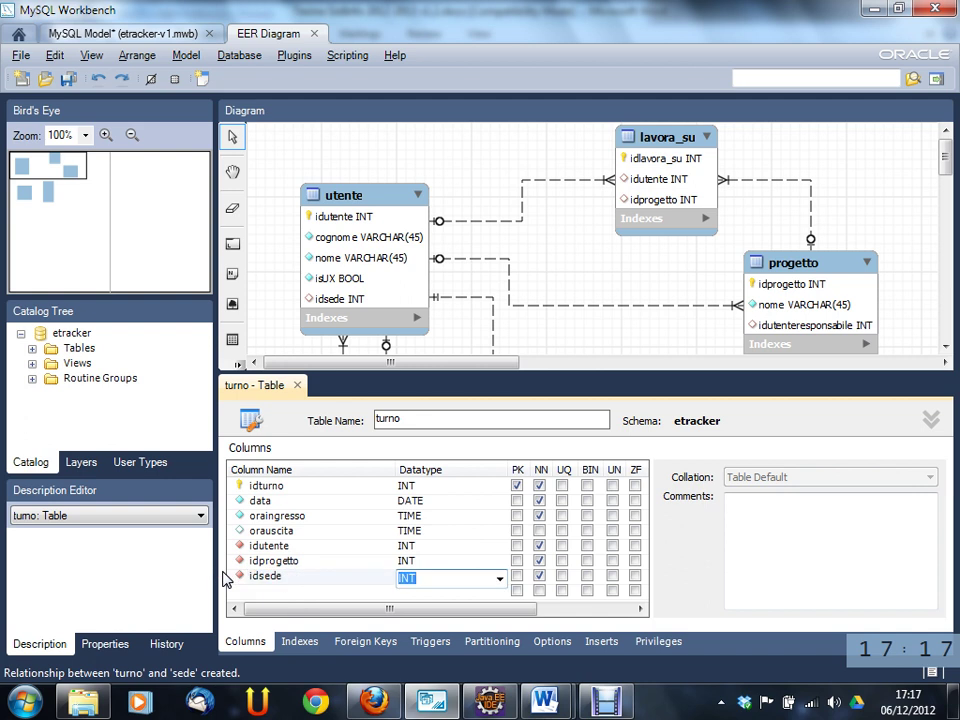
{"action": "left_click", "coordinate": [284, 591]}
- Clear the NN flag on idprogetto, then close the turno table editor
{"action": "left_click", "coordinate": [293, 563]}
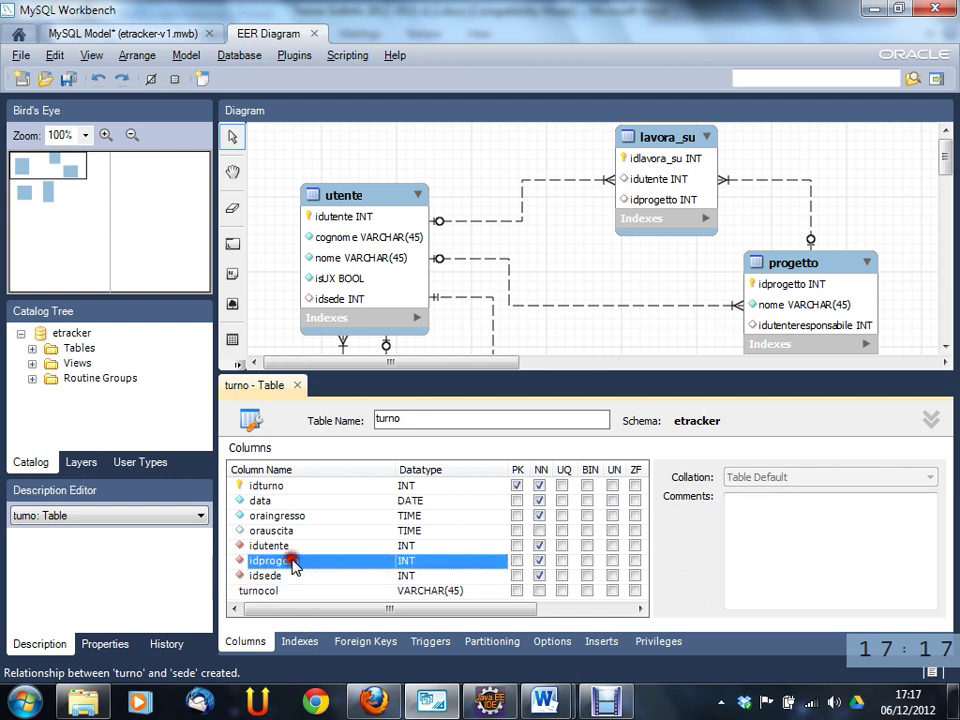
{"action": "left_click", "coordinate": [540, 561]}
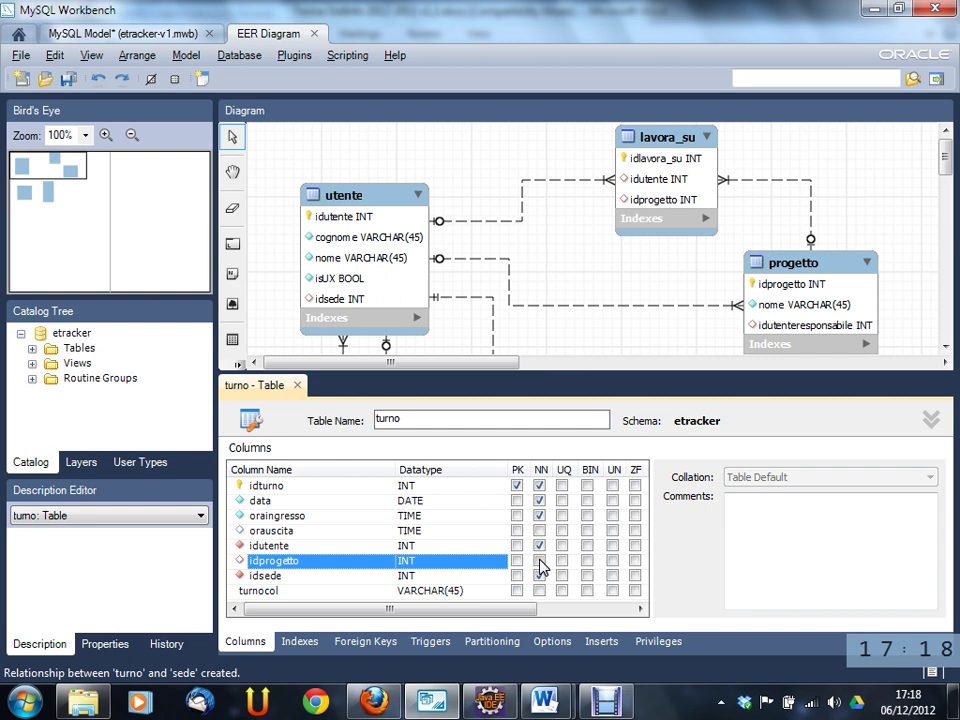
{"action": "left_click", "coordinate": [427, 549]}
{"action": "left_click", "coordinate": [428, 560]}
{"action": "left_click", "coordinate": [405, 590]}
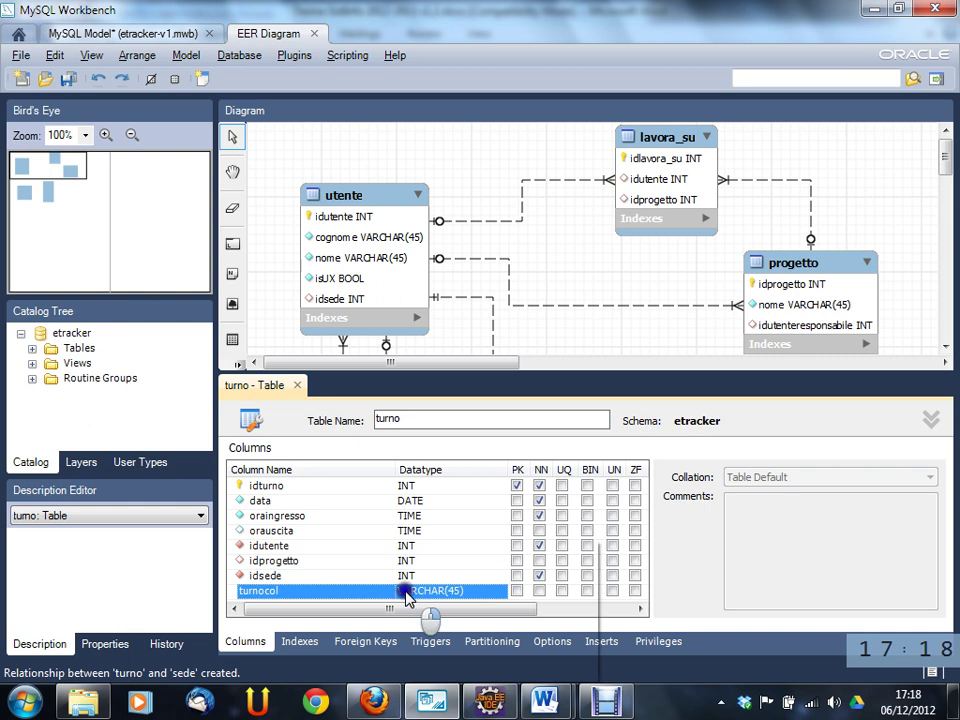
{"action": "right_click", "coordinate": [405, 590]}
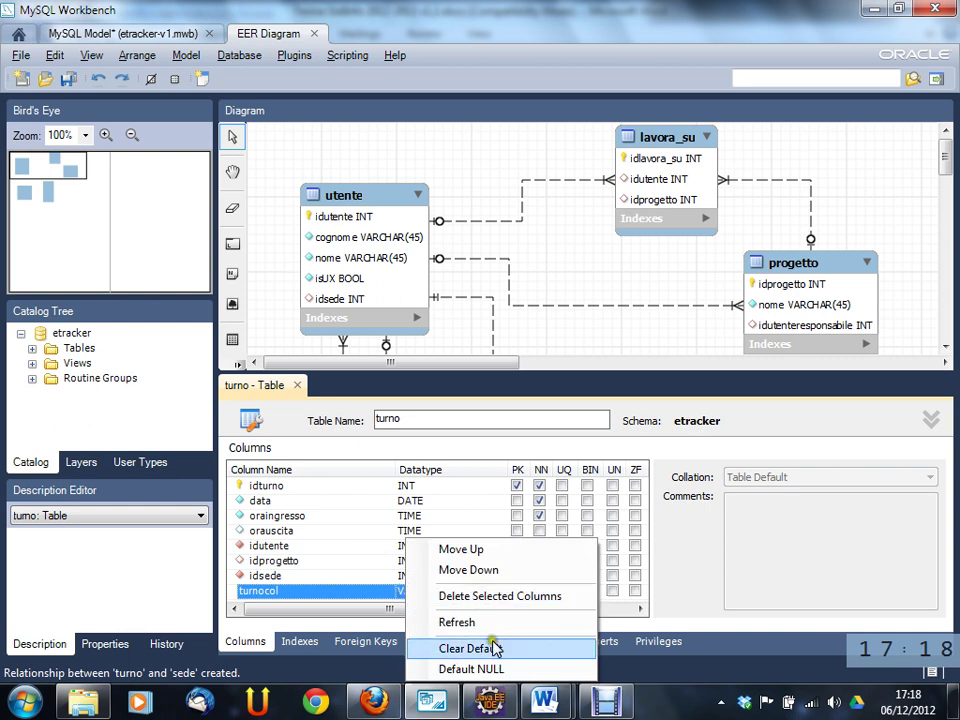
{"action": "left_click", "coordinate": [299, 386]}
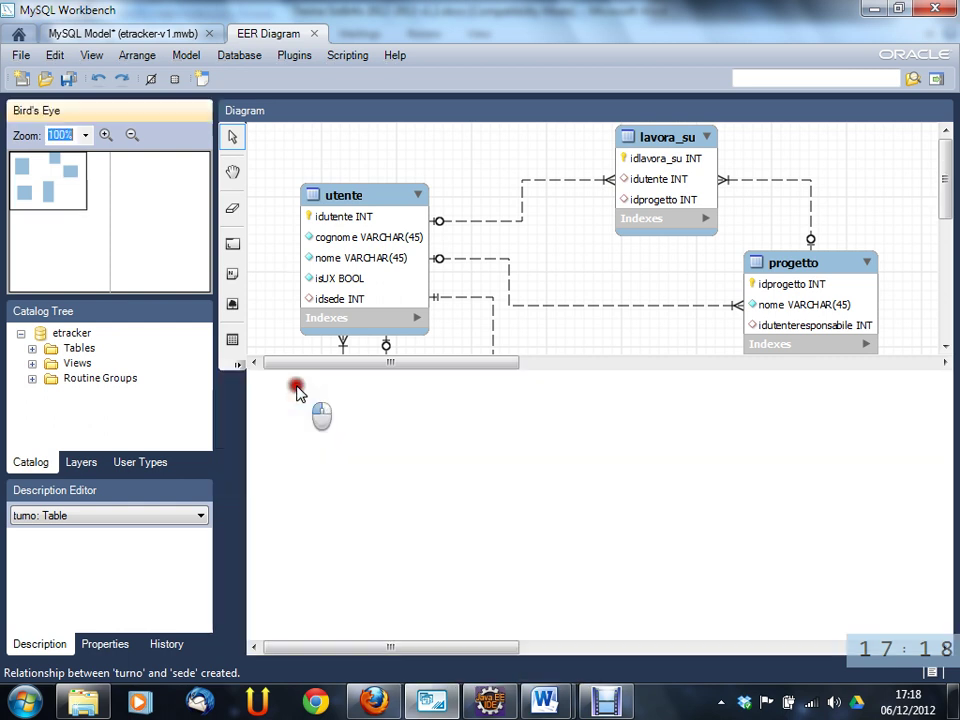
- Change the utente–turno relationship caption to turno_utente and untick Mandatory on the utente side
{"action": "left_click", "coordinate": [704, 598]}
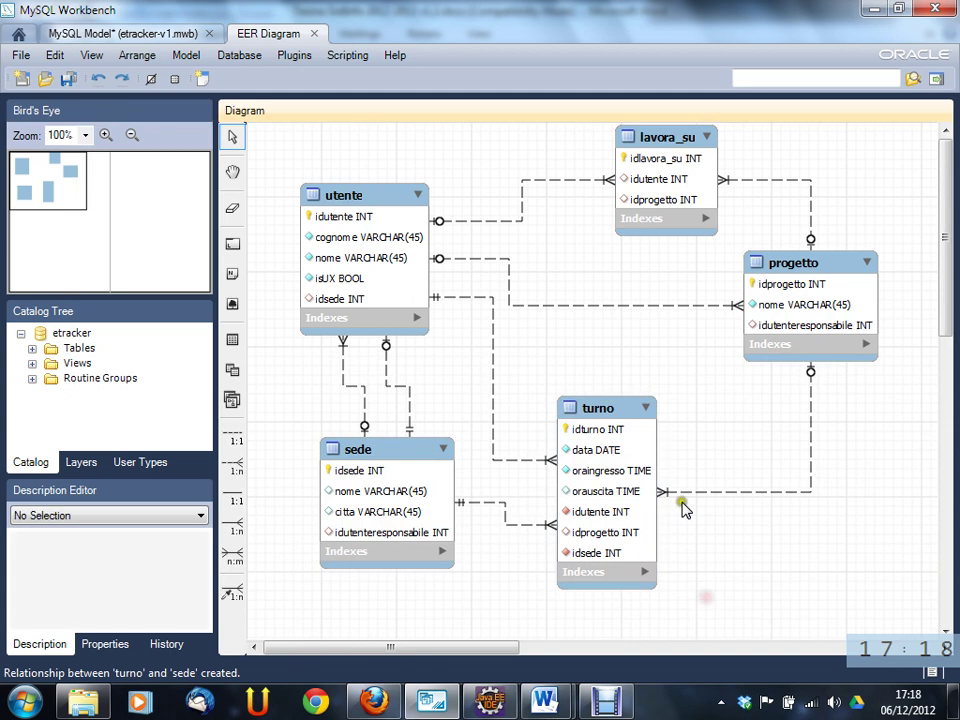
{"action": "double_click", "coordinate": [527, 460]}
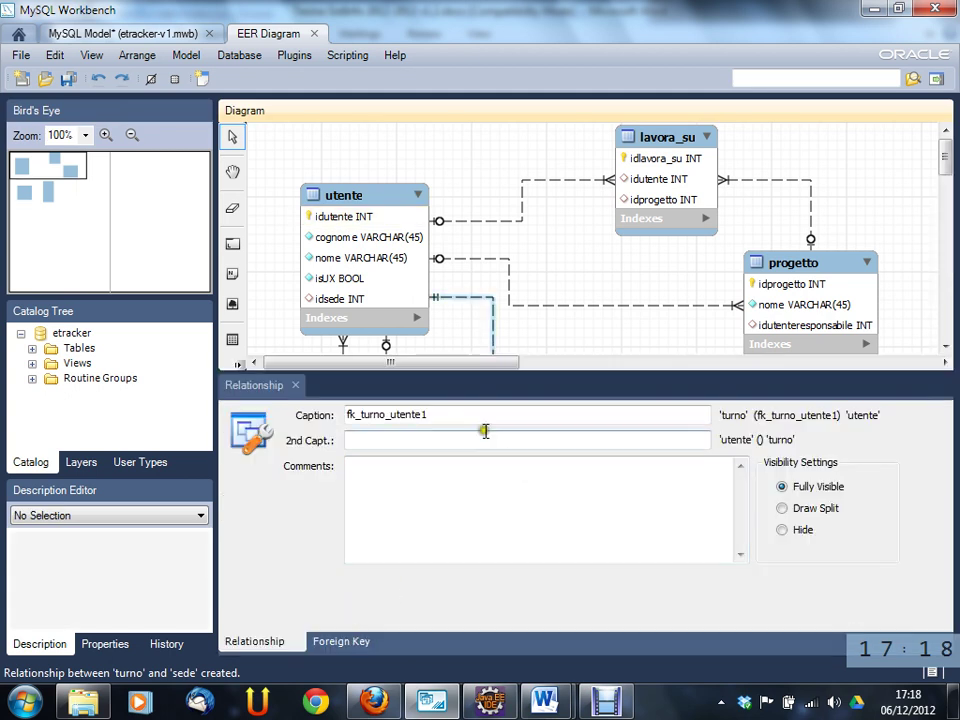
{"action": "left_click_drag", "start_coordinate": [489, 422], "coordinate": [325, 428]}
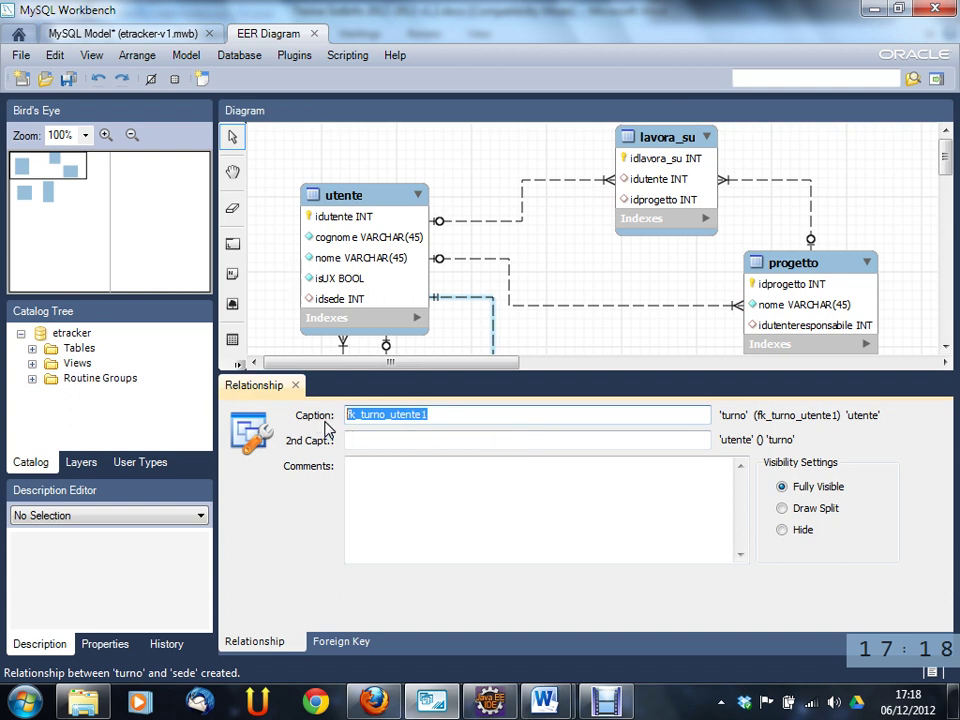
{"action": "type", "text": "turno_utente"}
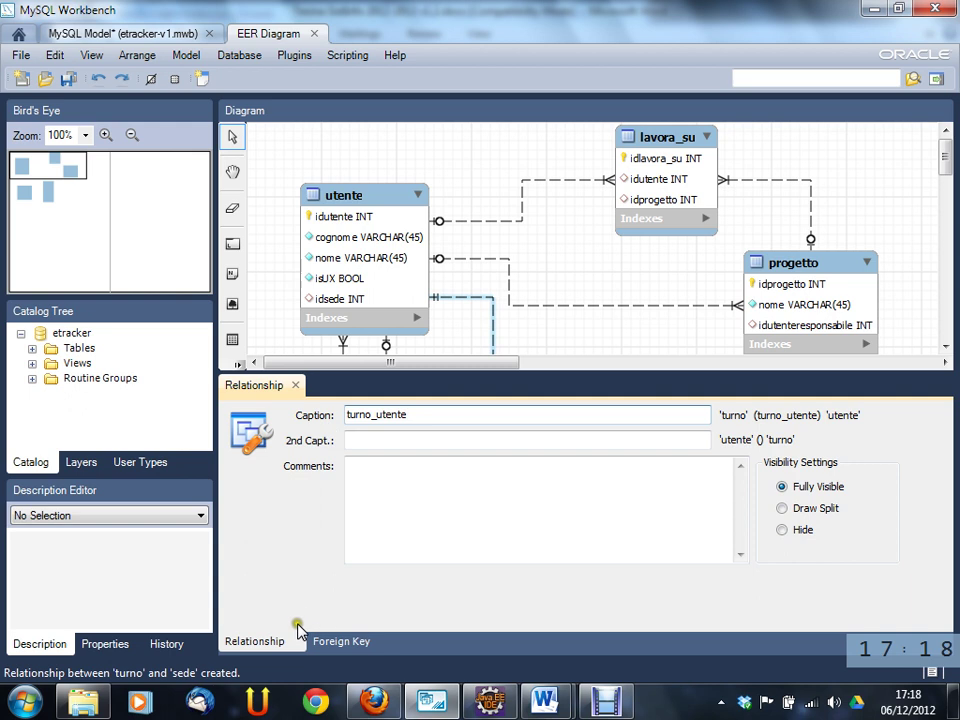
{"action": "left_click", "coordinate": [341, 641]}
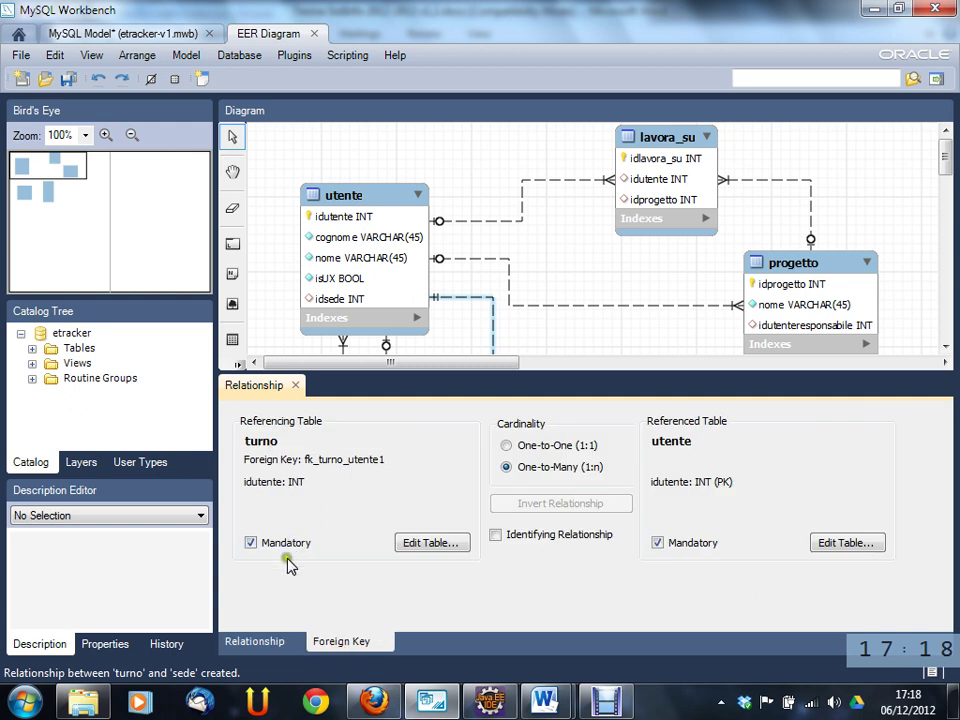
{"action": "left_click", "coordinate": [670, 541]}
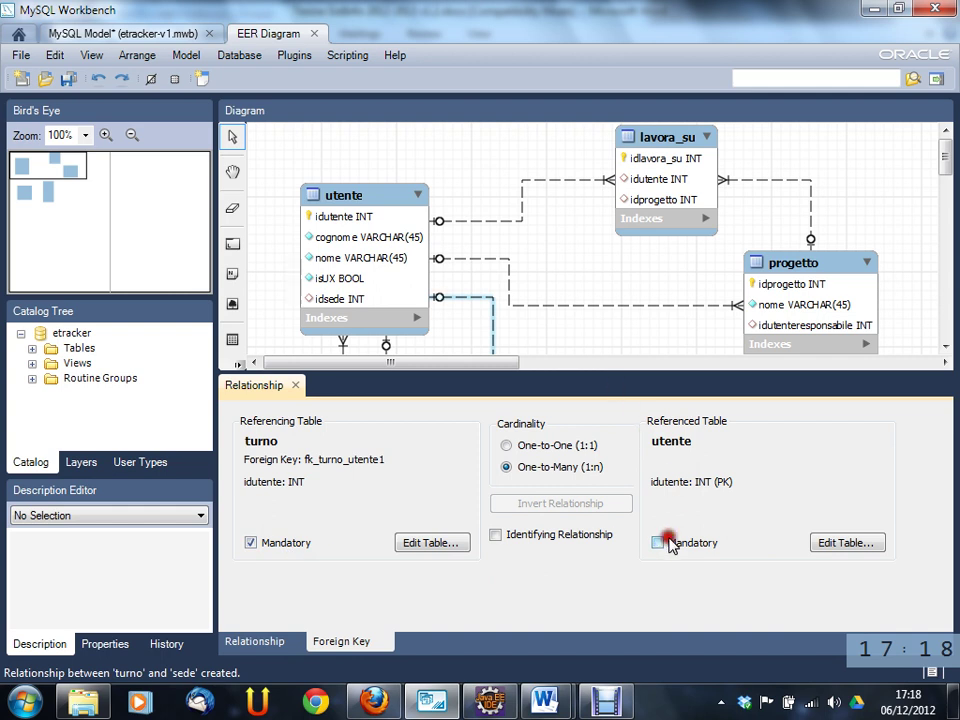
{"action": "left_click", "coordinate": [295, 385]}
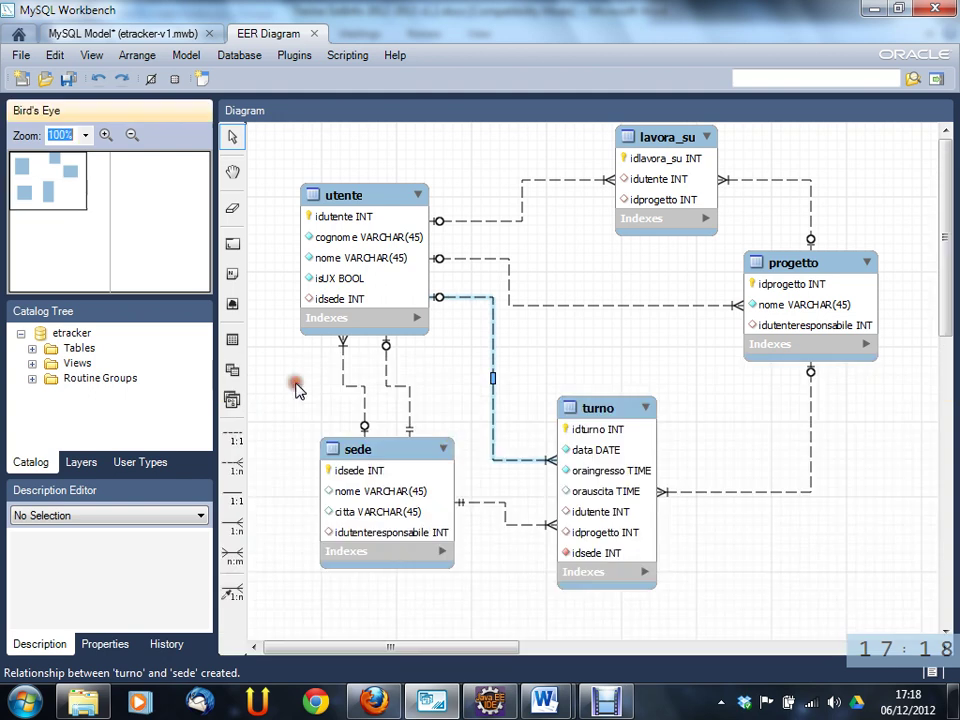
{"action": "left_click", "coordinate": [495, 506]}
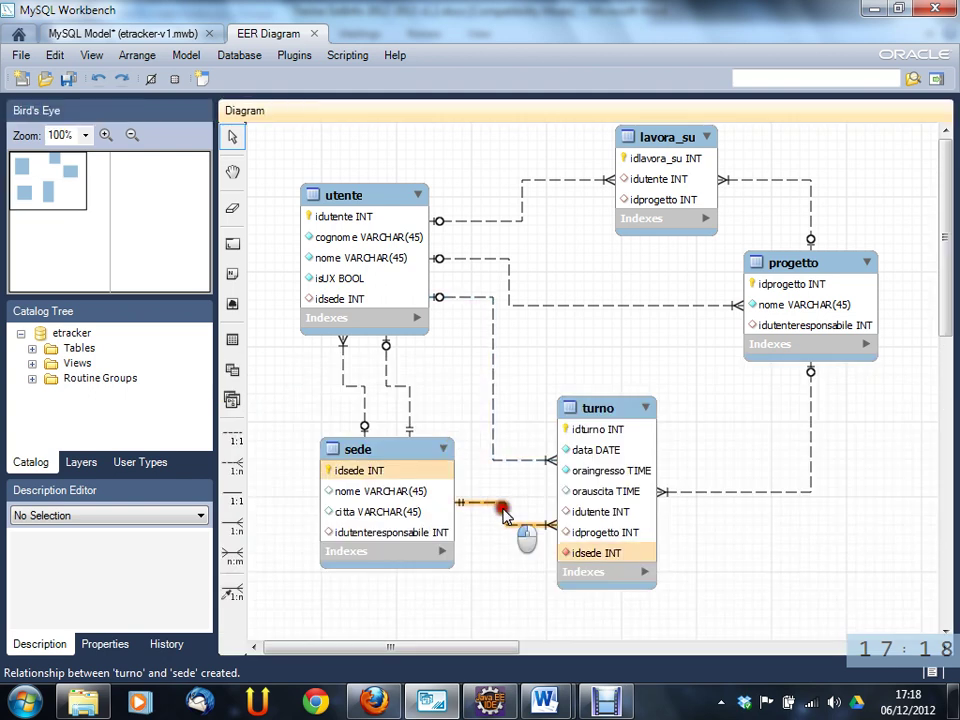
- Untick Mandatory for sede in the sede–turno relationship, then reopen the turno table editor
{"action": "double_click", "coordinate": [503, 515]}
{"action": "left_click", "coordinate": [343, 641]}
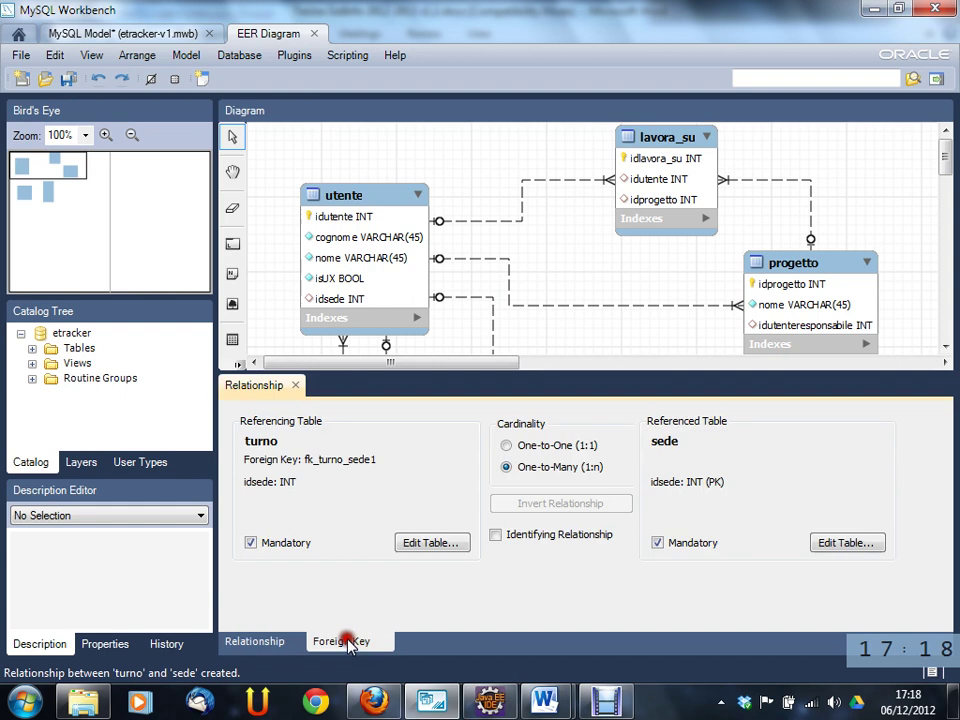
{"action": "left_click", "coordinate": [657, 542]}
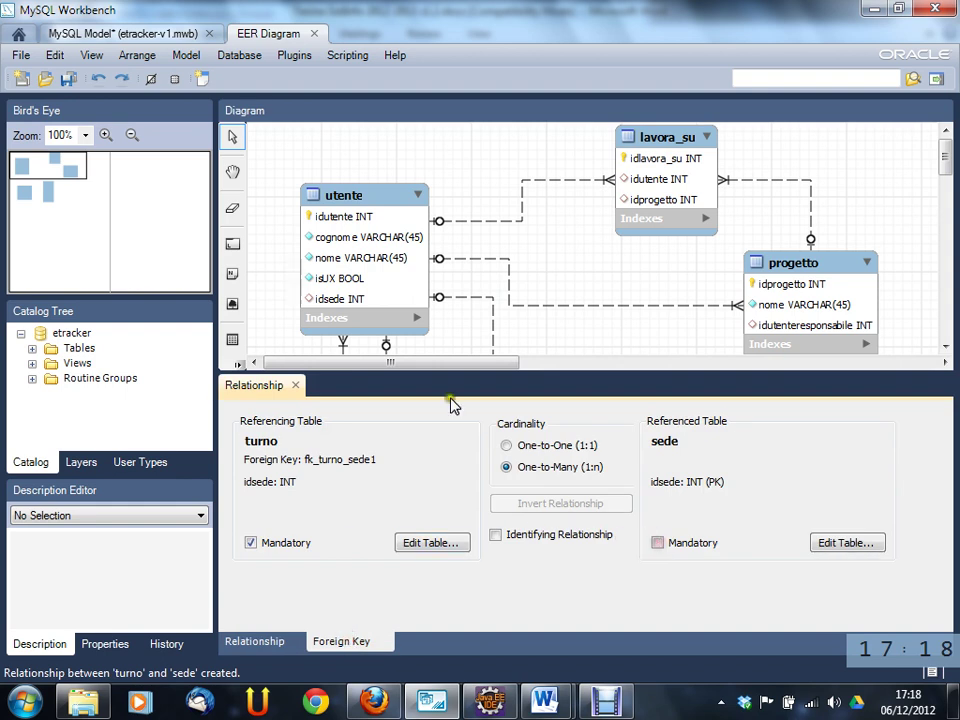
{"action": "left_click", "coordinate": [295, 385]}
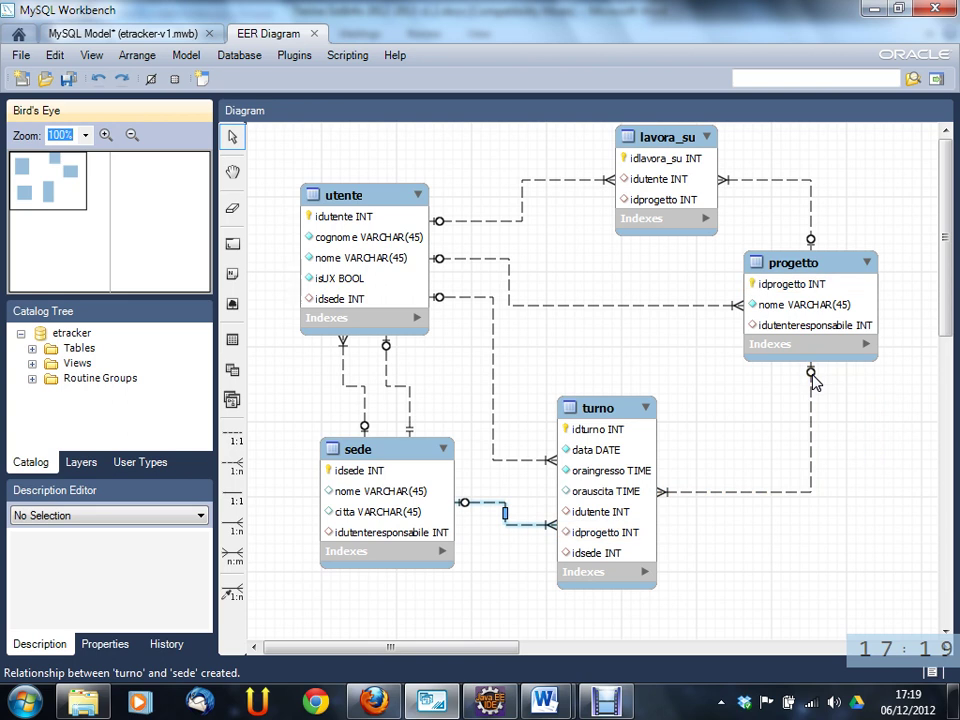
{"action": "double_click", "coordinate": [574, 516]}
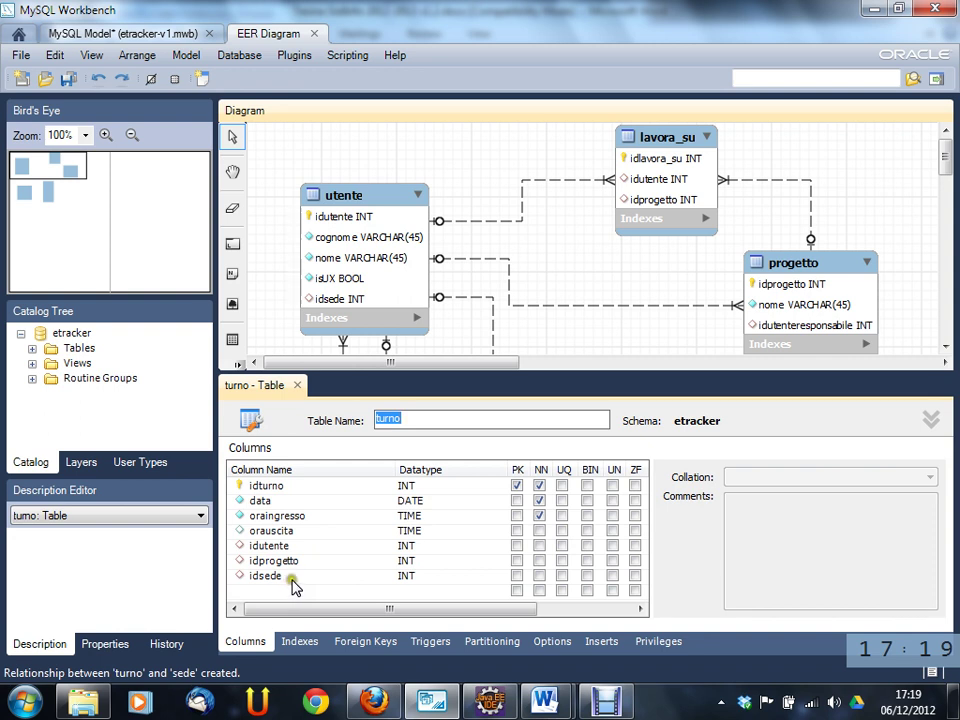
- Keep turno's idutente out of the primary key and clear its NN flag so it accepts nulls
{"action": "left_click", "coordinate": [517, 546]}
{"action": "left_click", "coordinate": [517, 546]}
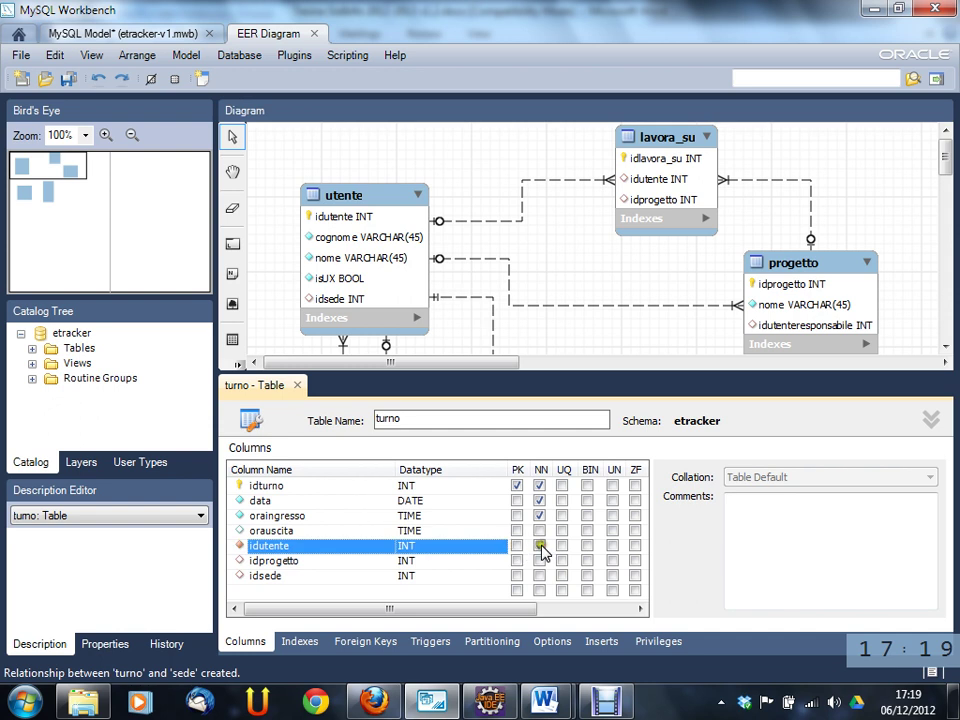
{"action": "left_click", "coordinate": [297, 385]}
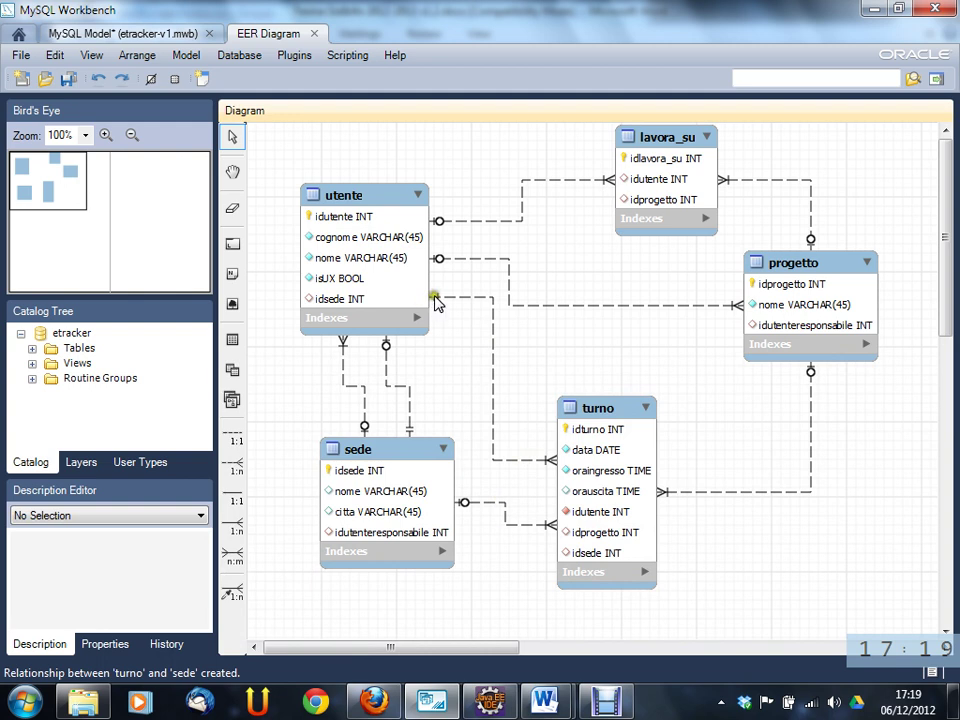
{"action": "left_click", "coordinate": [593, 514]}
{"action": "double_click", "coordinate": [593, 514]}
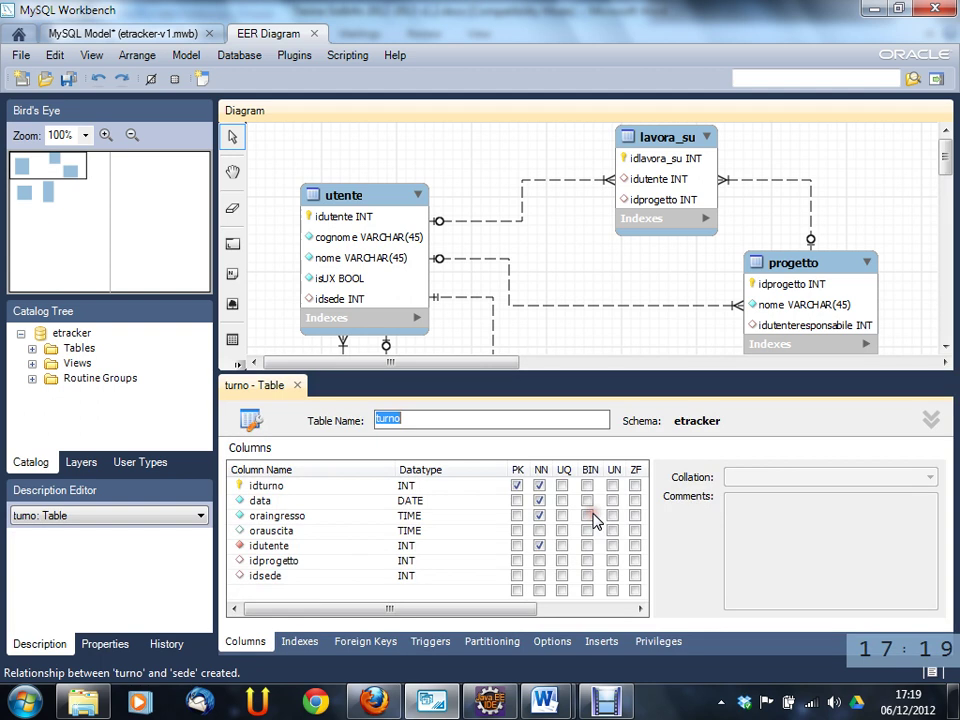
{"action": "left_click", "coordinate": [540, 549]}
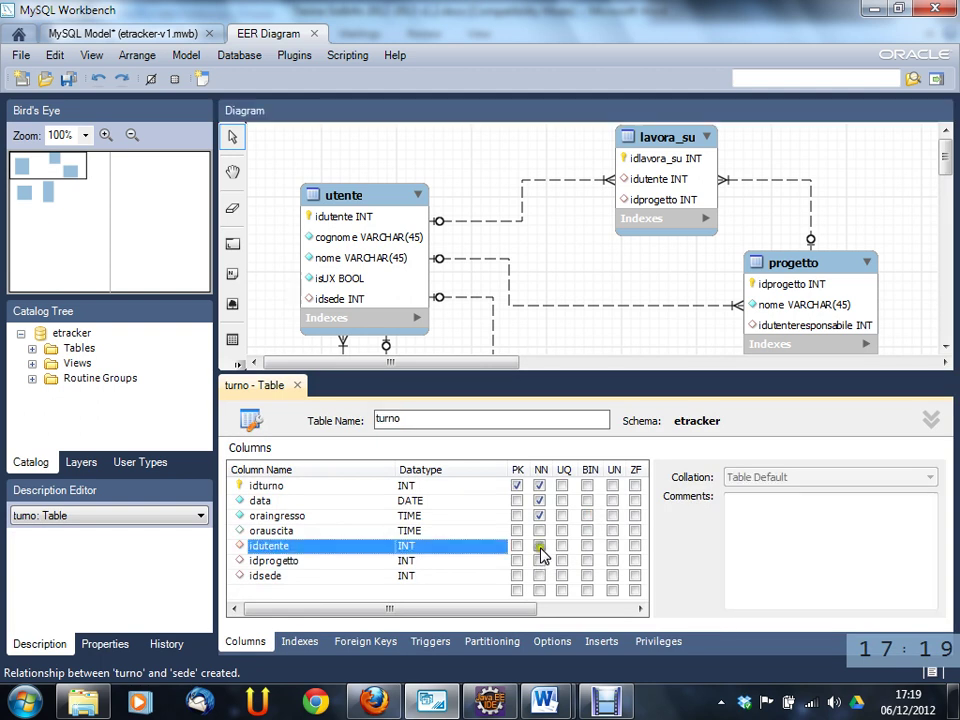
{"action": "left_click", "coordinate": [300, 385]}
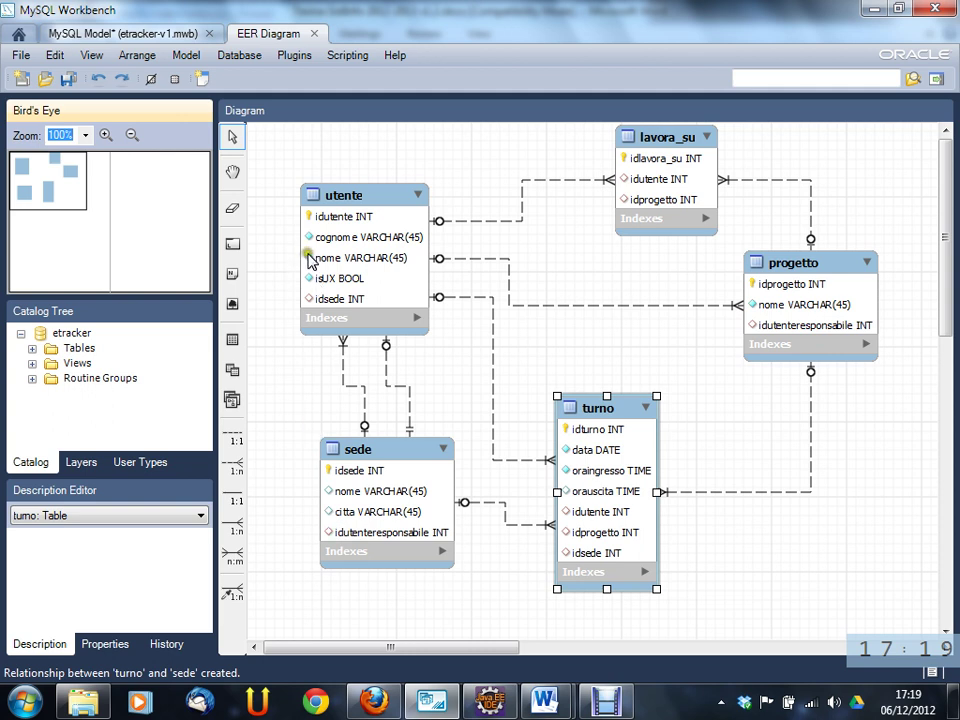
- Mark sede's nome and citta columns as NOT NULL
{"action": "double_click", "coordinate": [368, 490]}
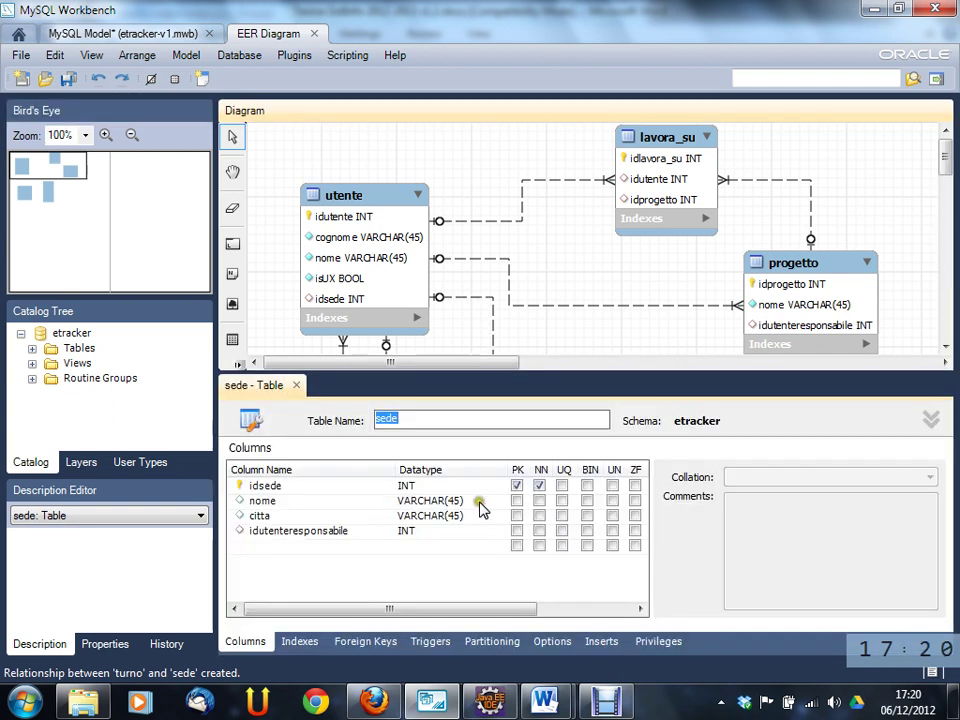
{"action": "left_click", "coordinate": [539, 501]}
{"action": "left_click", "coordinate": [540, 516]}
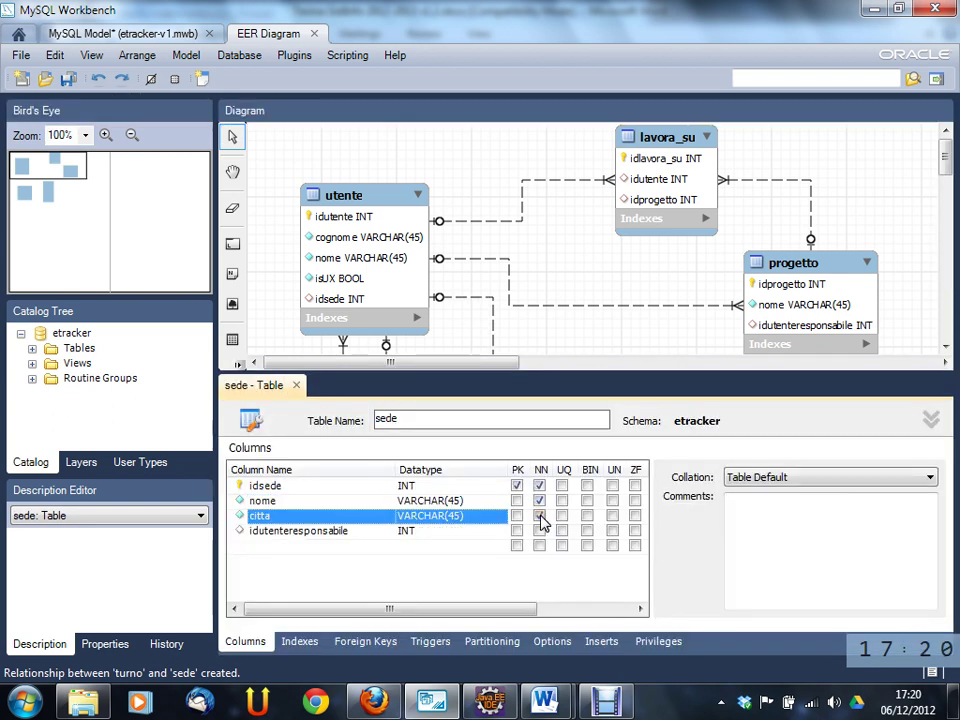
{"action": "left_click", "coordinate": [540, 517]}
{"action": "left_click", "coordinate": [296, 385]}
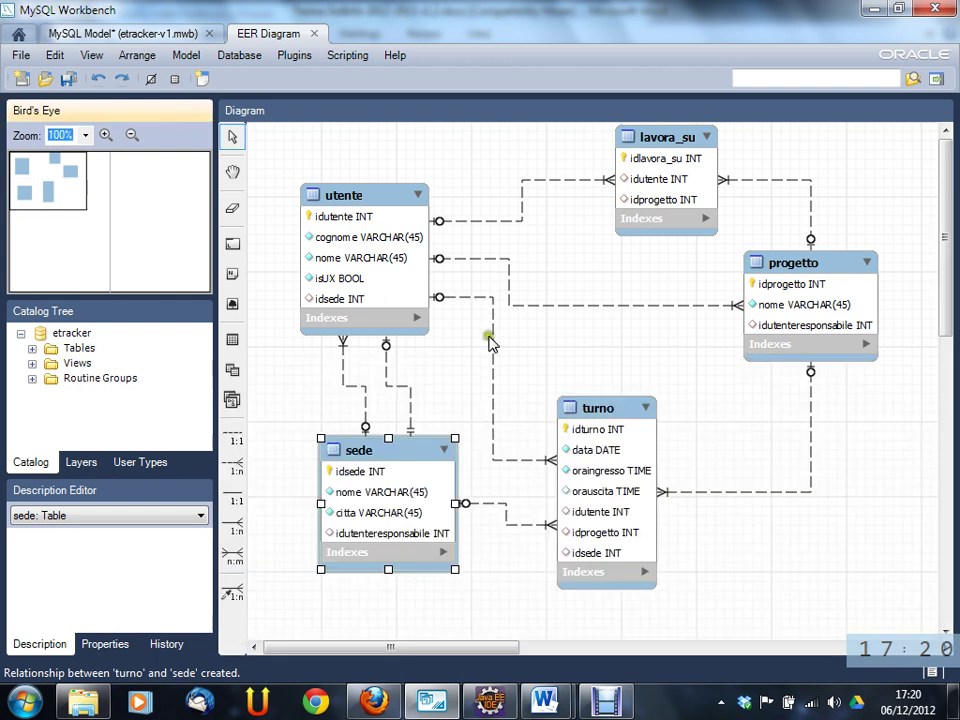
- Mark lavora_su's idutente and idprogetto columns as NOT NULL
{"action": "mouse_move", "coordinate": [640, 186]}
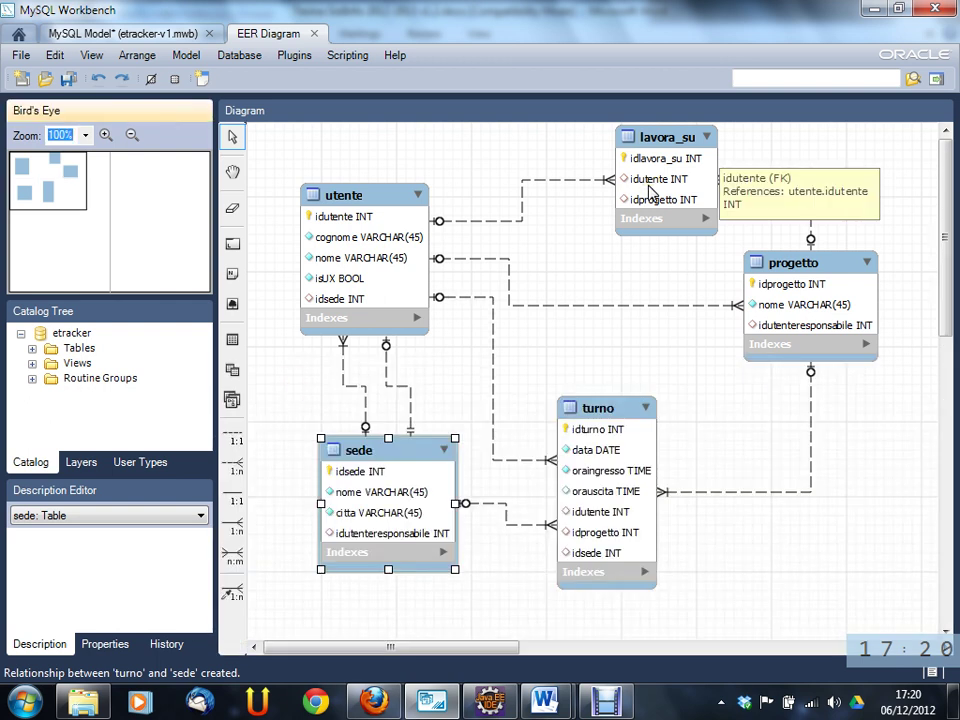
{"action": "left_click", "coordinate": [650, 185]}
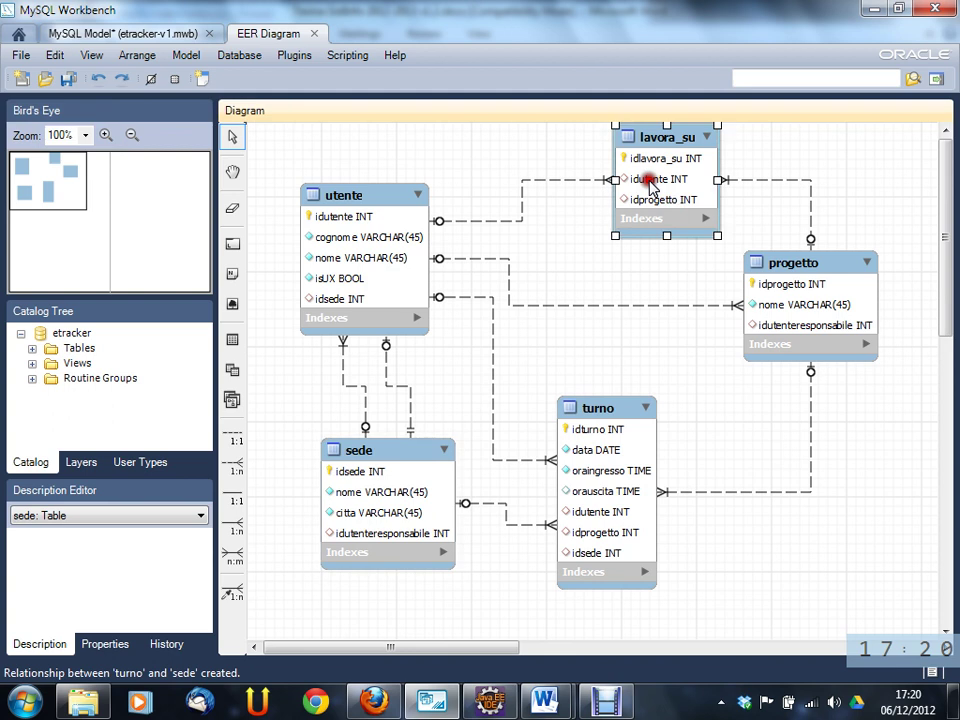
{"action": "double_click", "coordinate": [650, 185]}
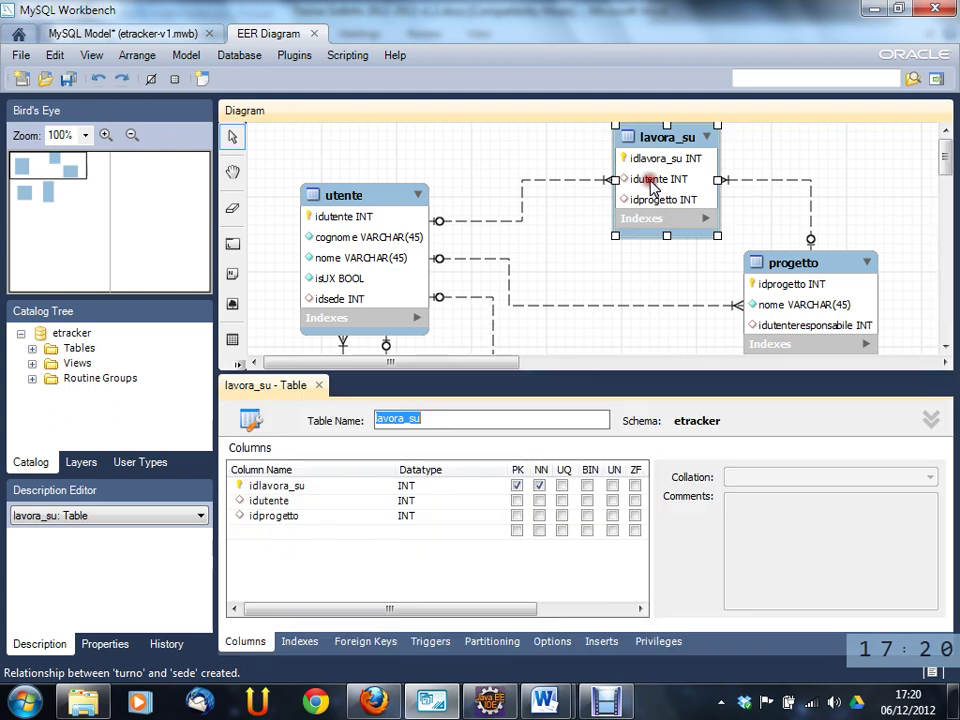
{"action": "left_click", "coordinate": [540, 500]}
{"action": "left_click", "coordinate": [539, 515]}
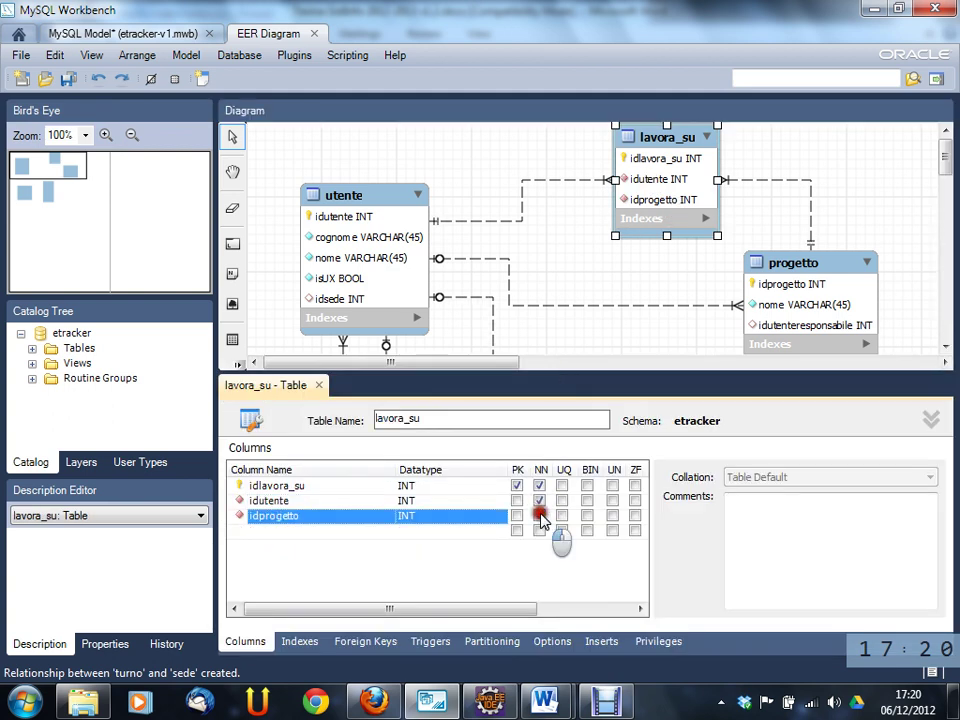
{"action": "left_click", "coordinate": [550, 240]}
{"action": "left_click", "coordinate": [319, 385]}
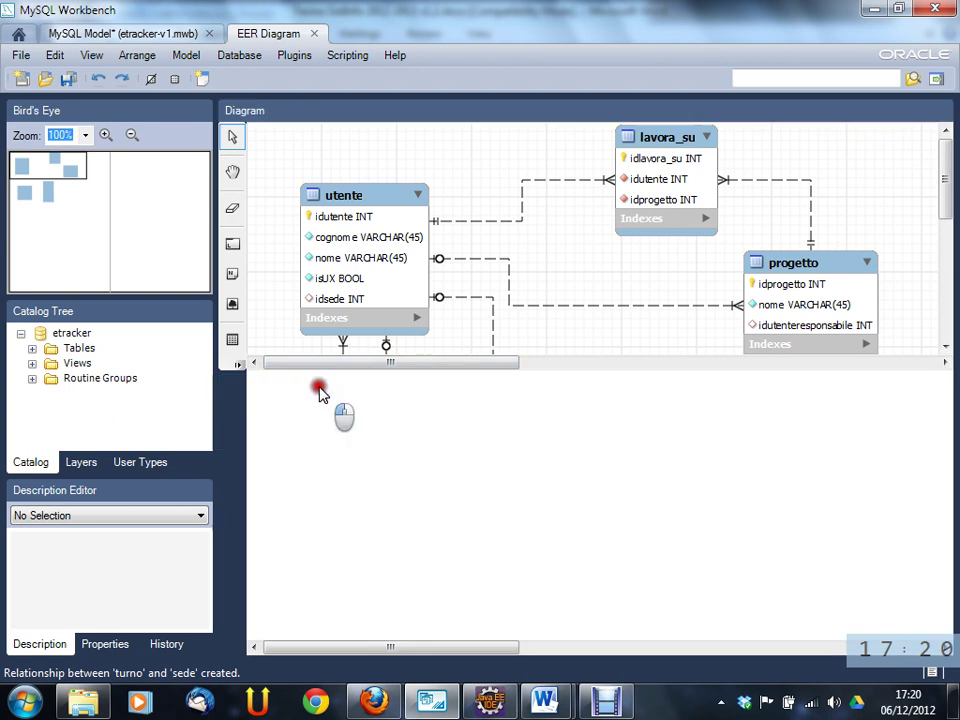
- Mark progetto's idutenteresponsabile column as NOT NULL
{"action": "left_click", "coordinate": [828, 493]}
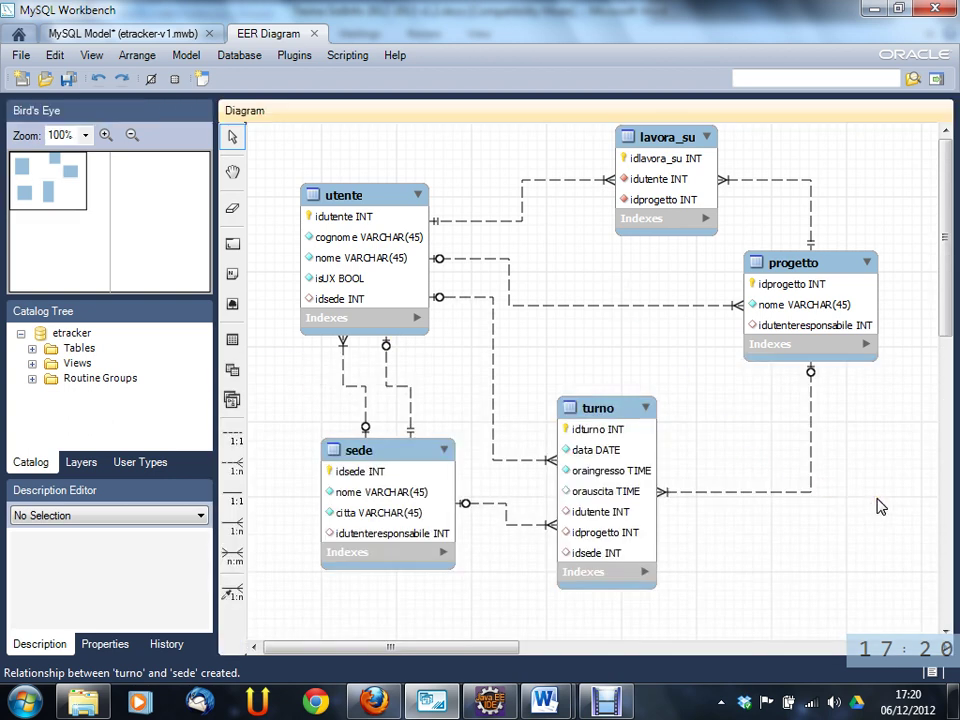
{"action": "left_click", "coordinate": [815, 332]}
{"action": "double_click", "coordinate": [802, 326]}
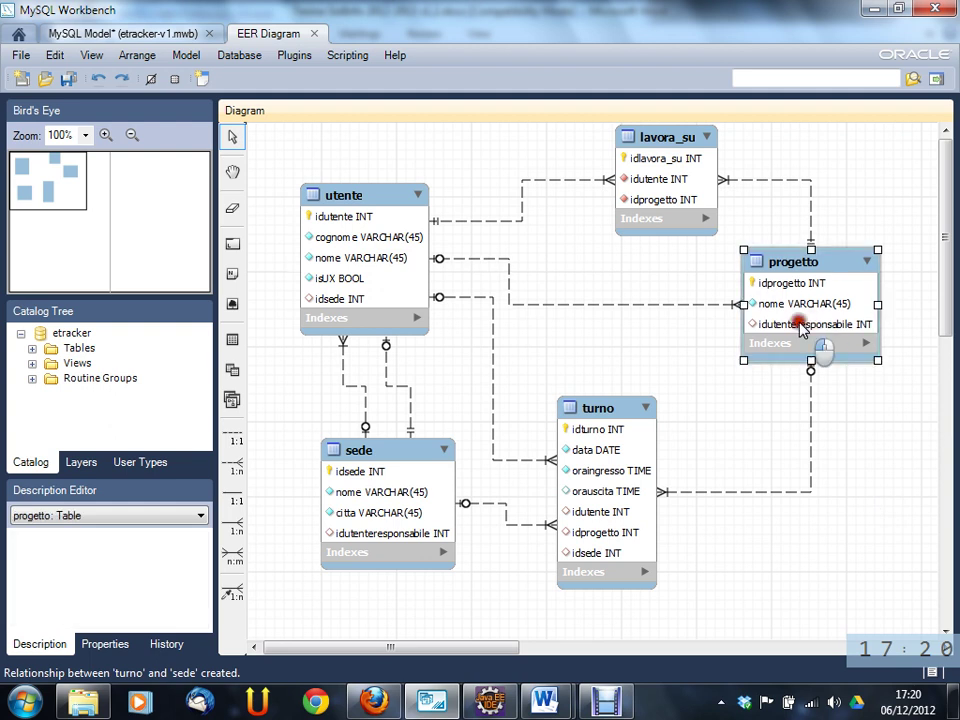
{"action": "left_click", "coordinate": [539, 515]}
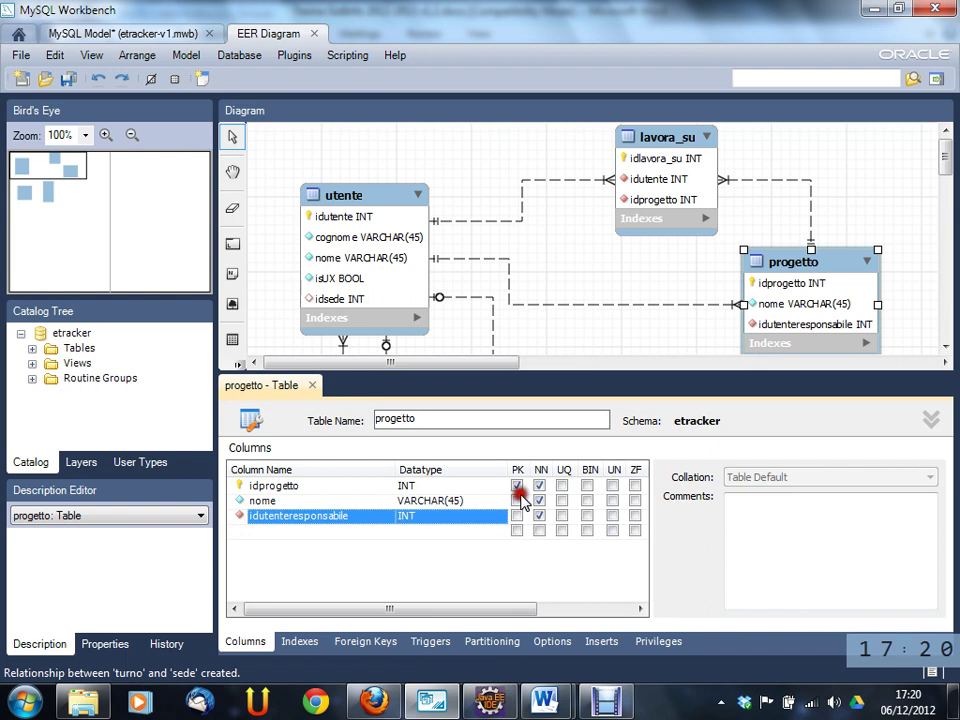
{"action": "left_click", "coordinate": [311, 386]}
{"action": "left_click", "coordinate": [559, 341]}
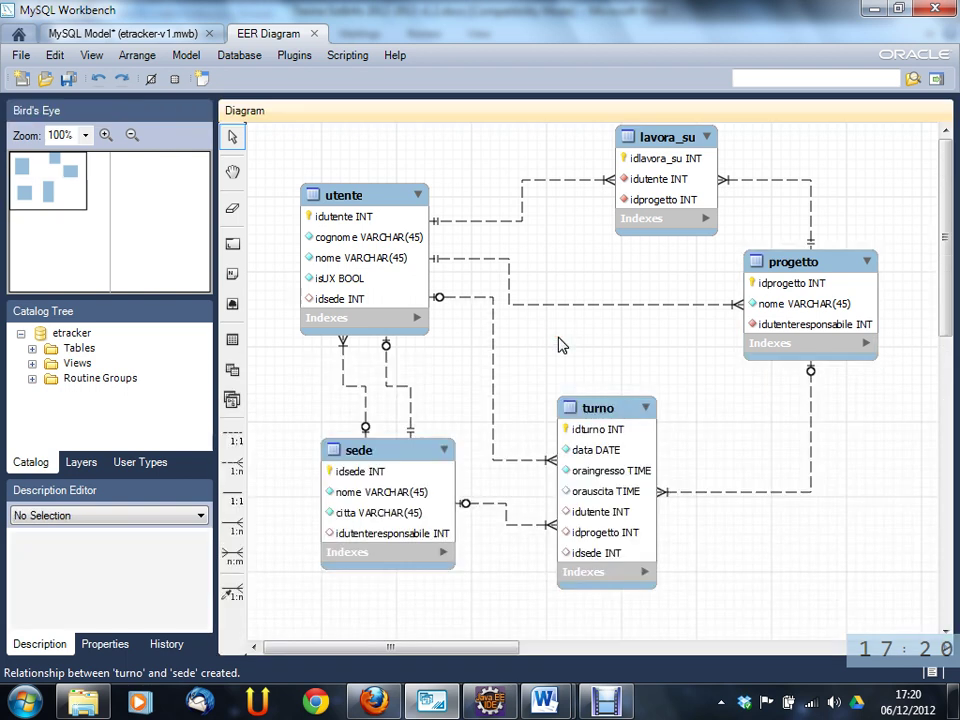
- Save the model to its current file
{"action": "left_click", "coordinate": [66, 80]}
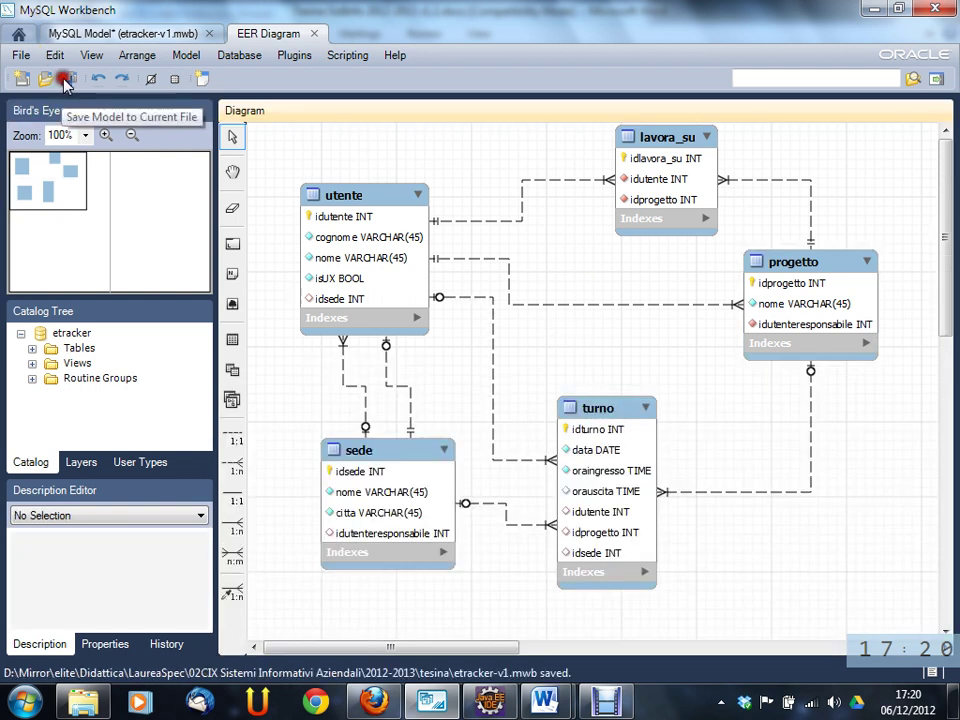
{"action": "left_click", "coordinate": [722, 428]}
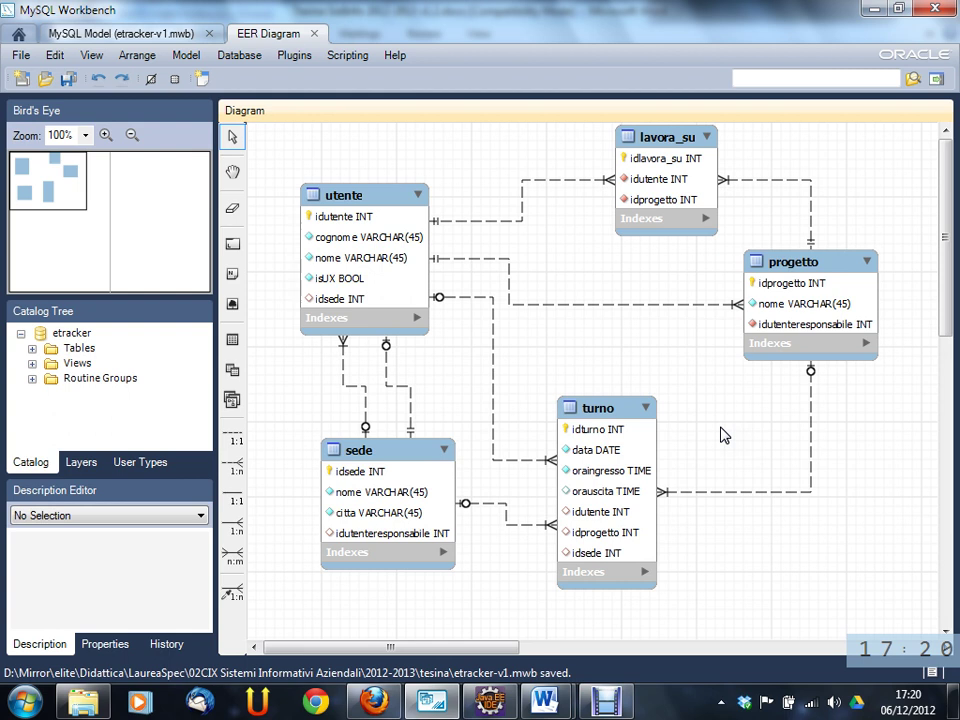
{"action": "mouse_move", "coordinate": [547, 702]}
{"action": "left_click", "coordinate": [607, 641]}
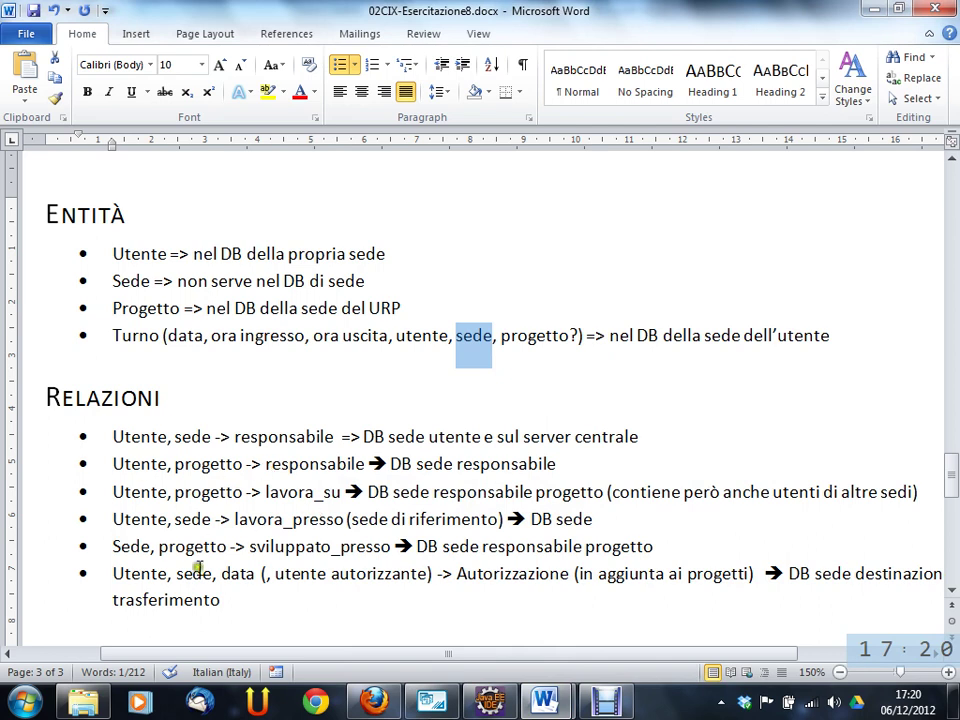
{"action": "left_click_drag", "start_coordinate": [271, 549], "coordinate": [362, 548]}
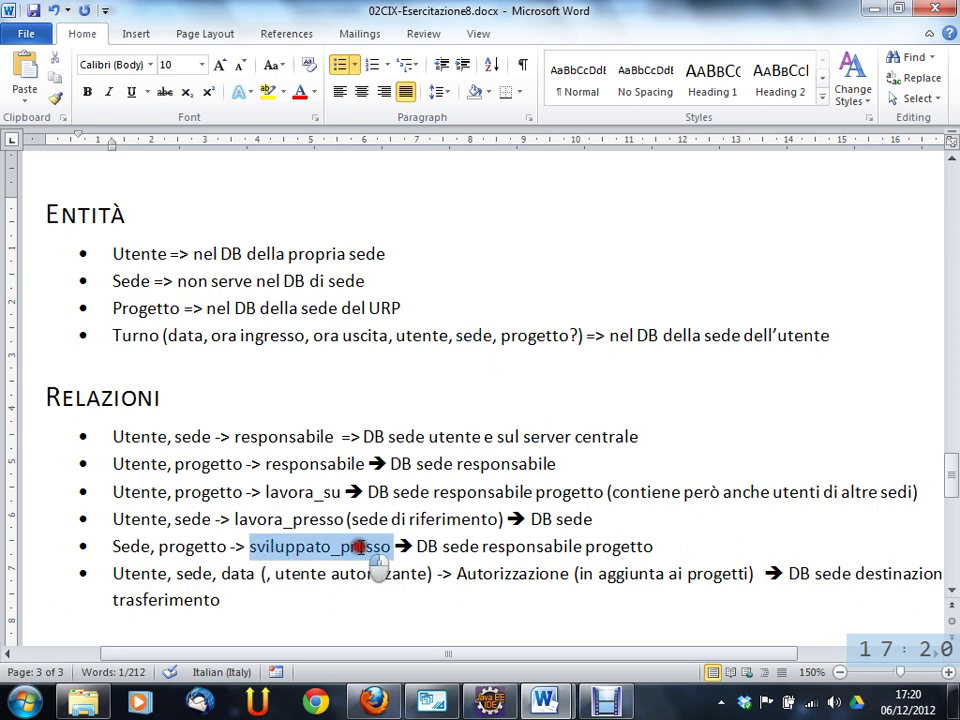
{"action": "left_click_drag", "start_coordinate": [133, 549], "coordinate": [441, 548]}
{"action": "left_click", "coordinate": [422, 546]}
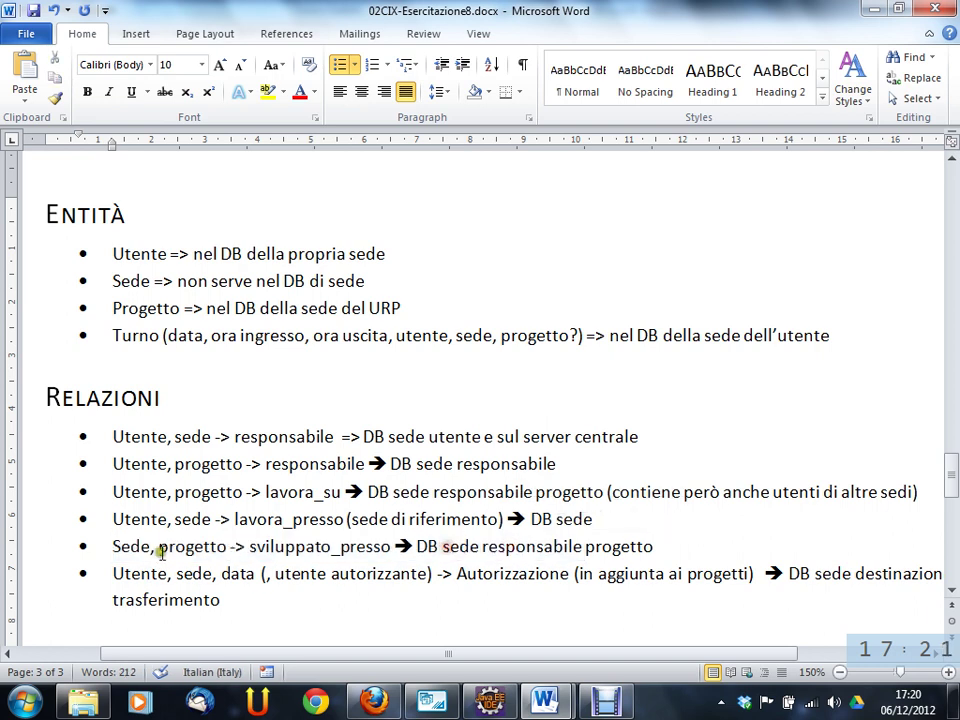
{"action": "double_click", "coordinate": [130, 548]}
{"action": "left_click_drag", "start_coordinate": [131, 548], "coordinate": [199, 551]}
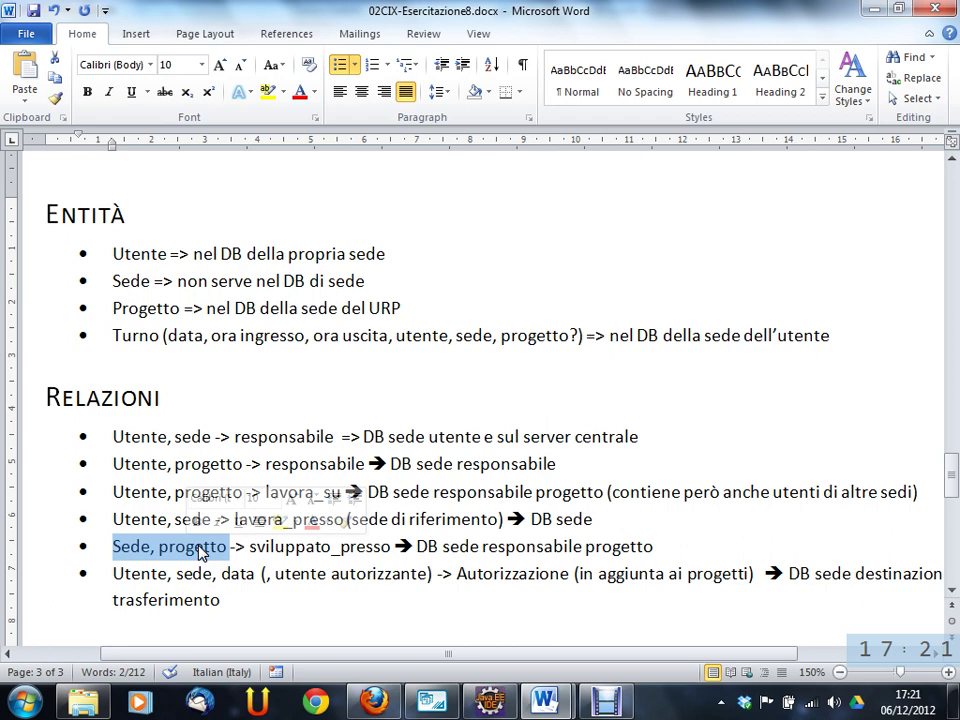
{"action": "double_click", "coordinate": [508, 578]}
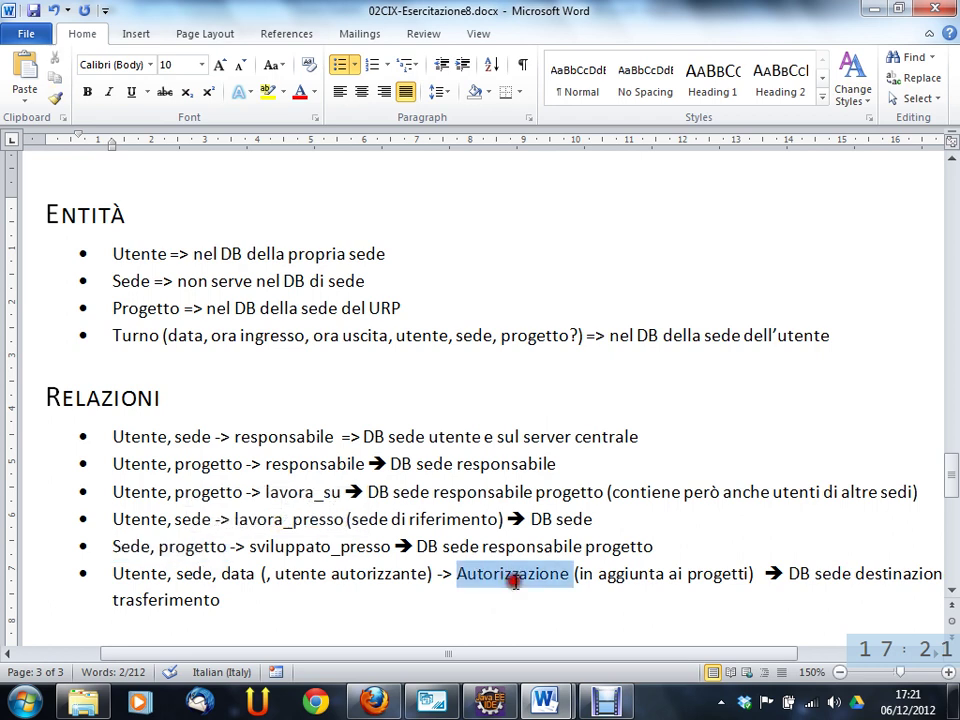
{"action": "triple_click", "coordinate": [190, 548]}
{"action": "left_click_drag", "start_coordinate": [190, 548], "coordinate": [185, 598]}
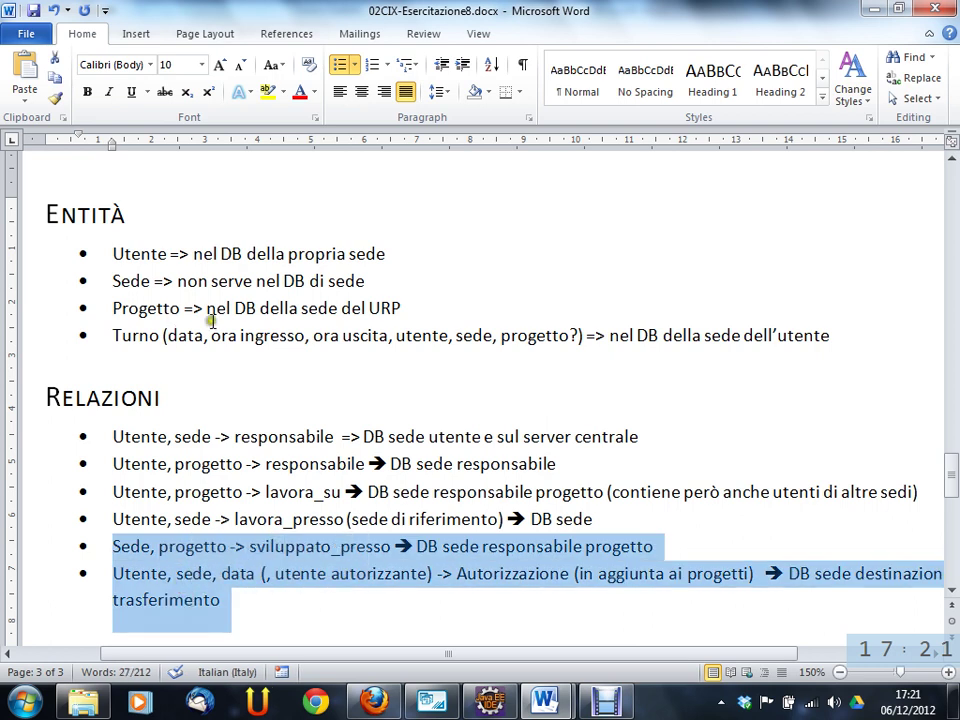
{"action": "left_click", "coordinate": [874, 8]}
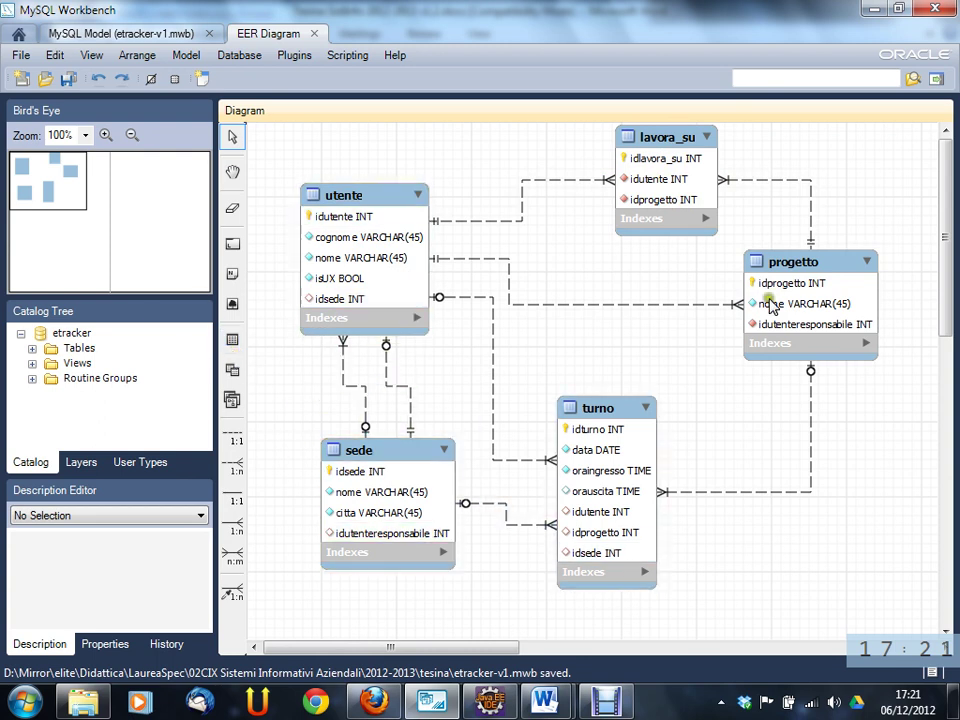
- Move turno higher and place a new table named sviluppato_su on the diagram
{"action": "left_click_drag", "start_coordinate": [615, 408], "coordinate": [594, 321]}
{"action": "left_click", "coordinate": [232, 339]}
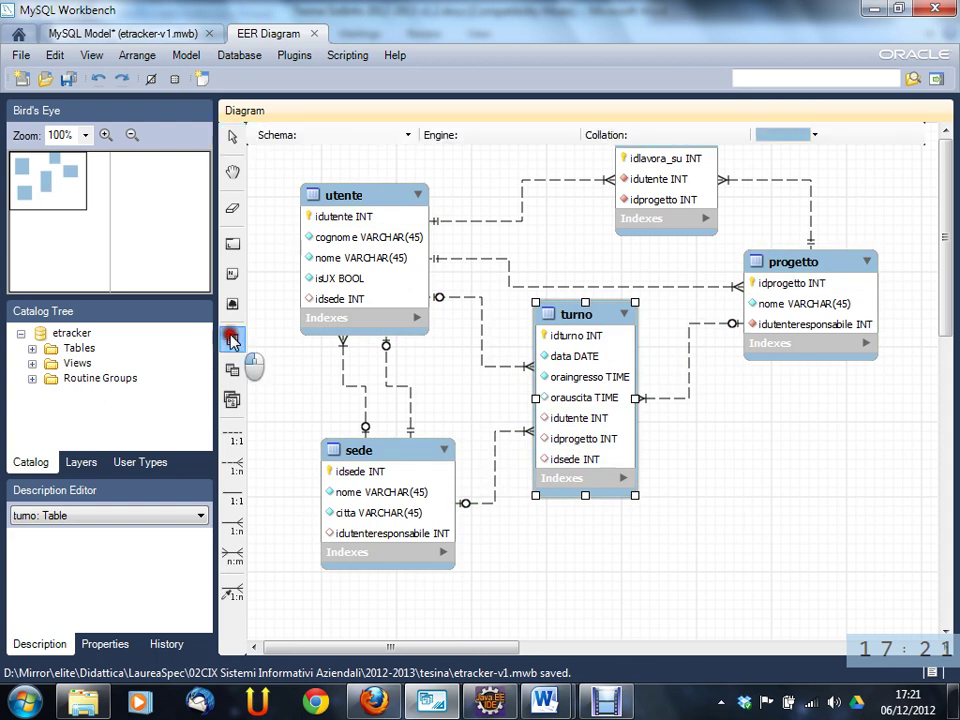
{"action": "left_click", "coordinate": [750, 492]}
{"action": "double_click", "coordinate": [755, 497]}
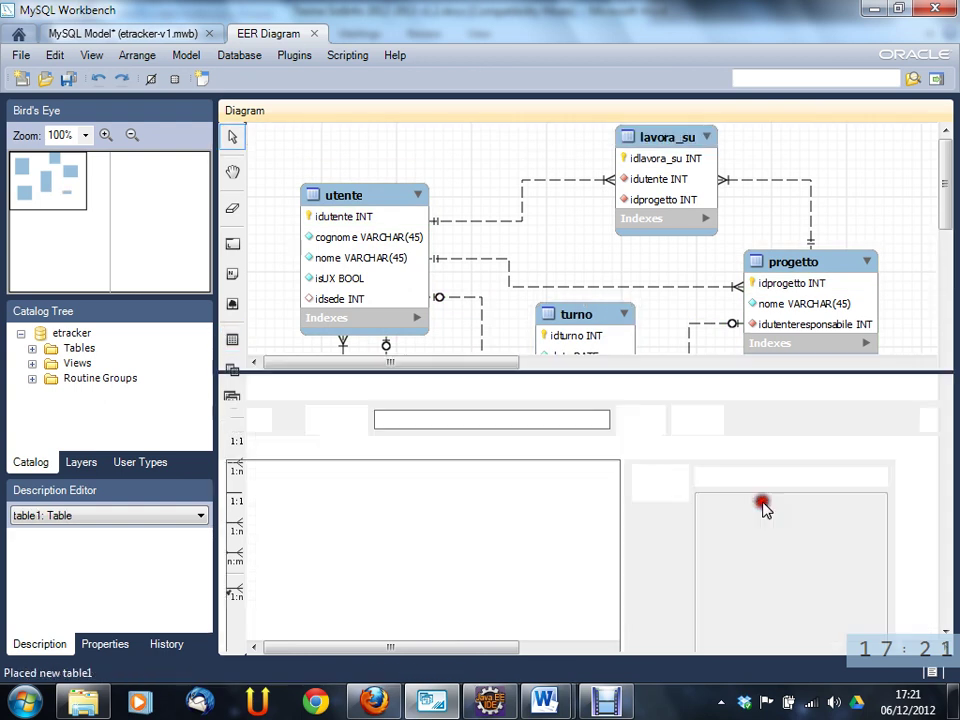
{"action": "type", "text": "sviluppato_su"}
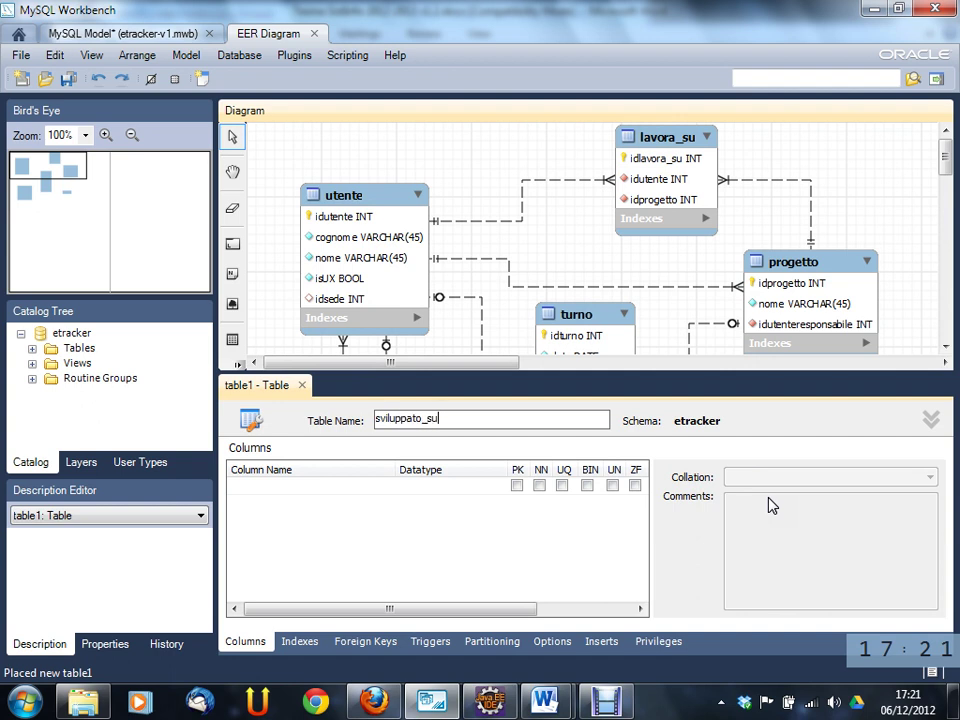
{"action": "key", "text": "Return"}
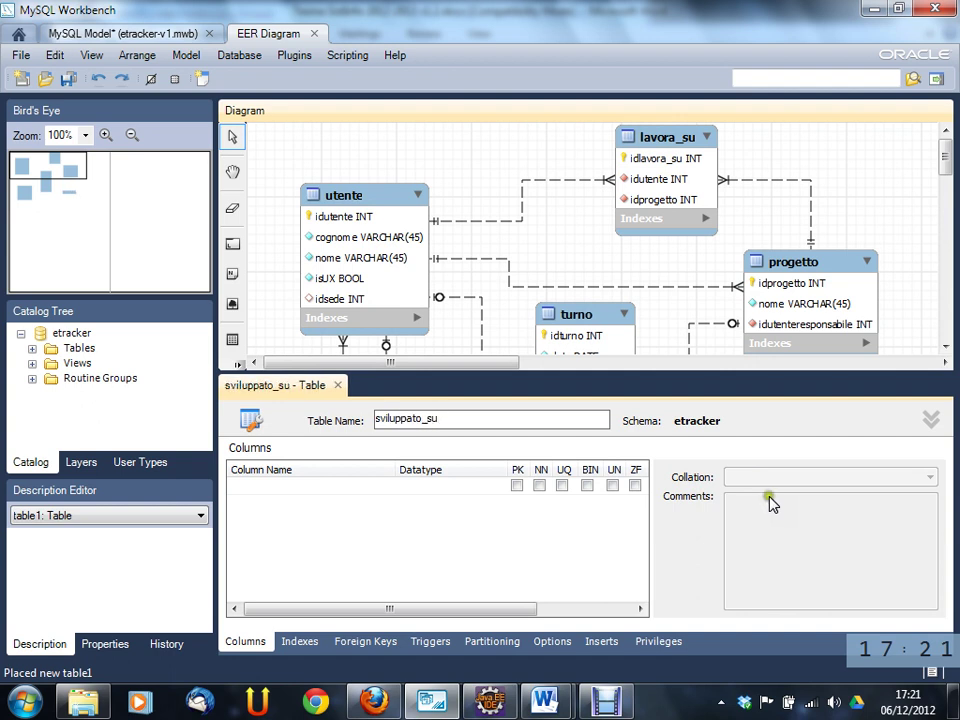
- Give sviluppato_su an auto-increment idsviluppato_su INT primary key and reposition the table
{"action": "left_click", "coordinate": [403, 495]}
{"action": "left_click", "coordinate": [385, 495]}
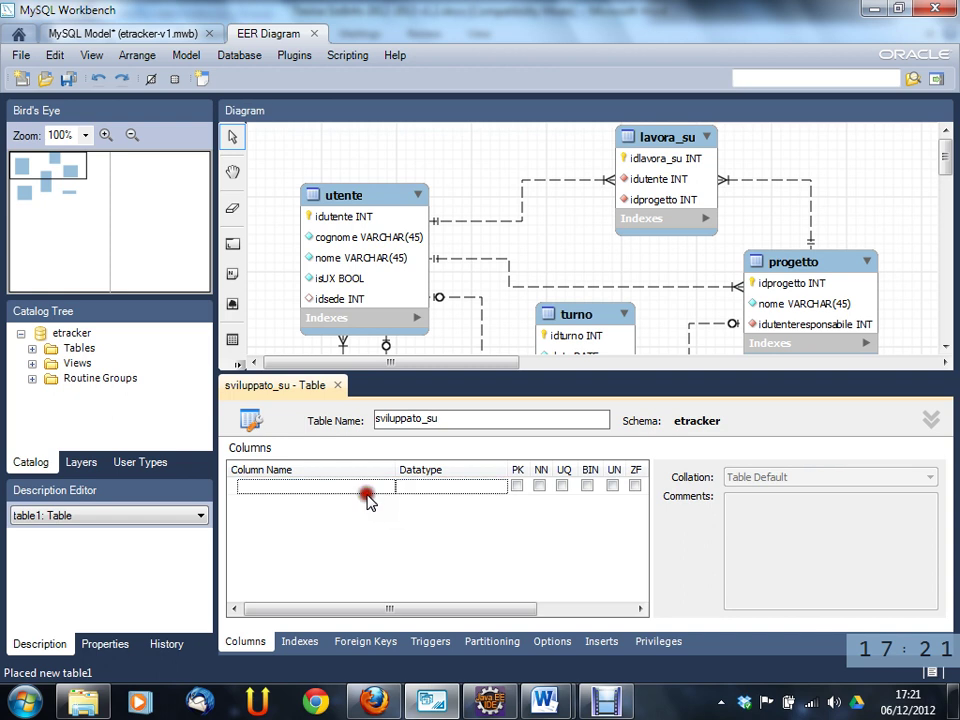
{"action": "left_click", "coordinate": [367, 497]}
{"action": "left_click", "coordinate": [364, 502]}
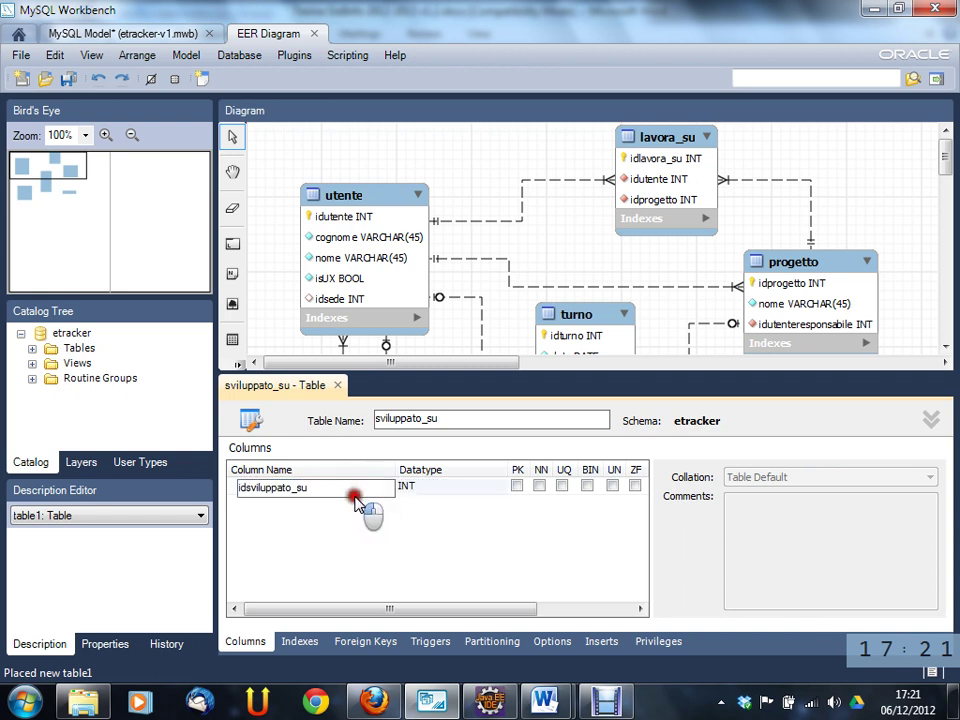
{"action": "left_click", "coordinate": [840, 537]}
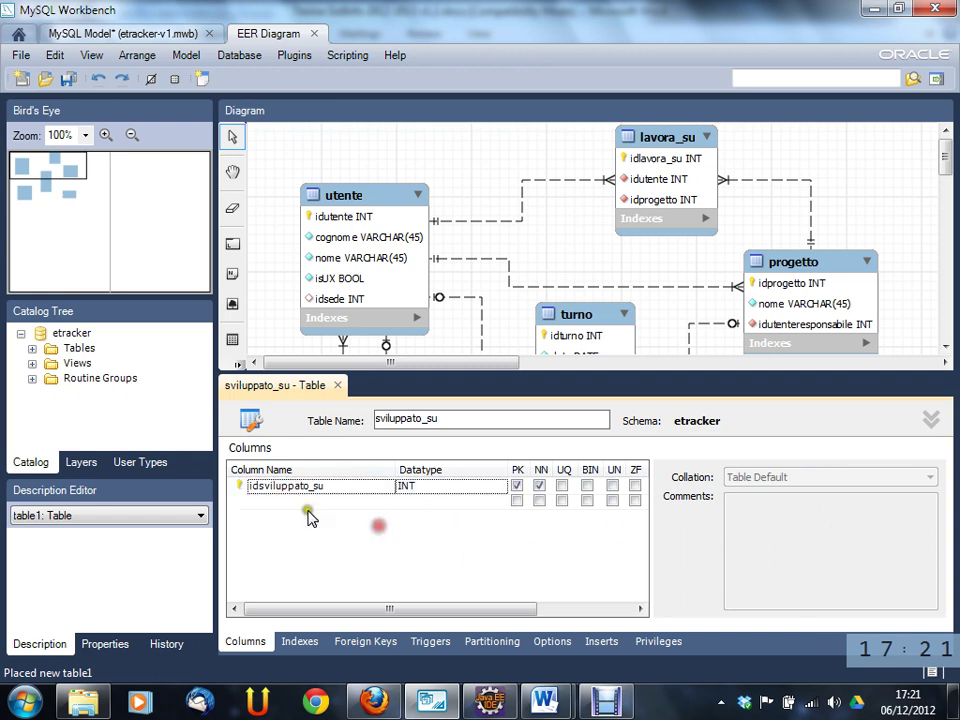
{"action": "left_click", "coordinate": [600, 611]}
{"action": "left_click", "coordinate": [520, 487]}
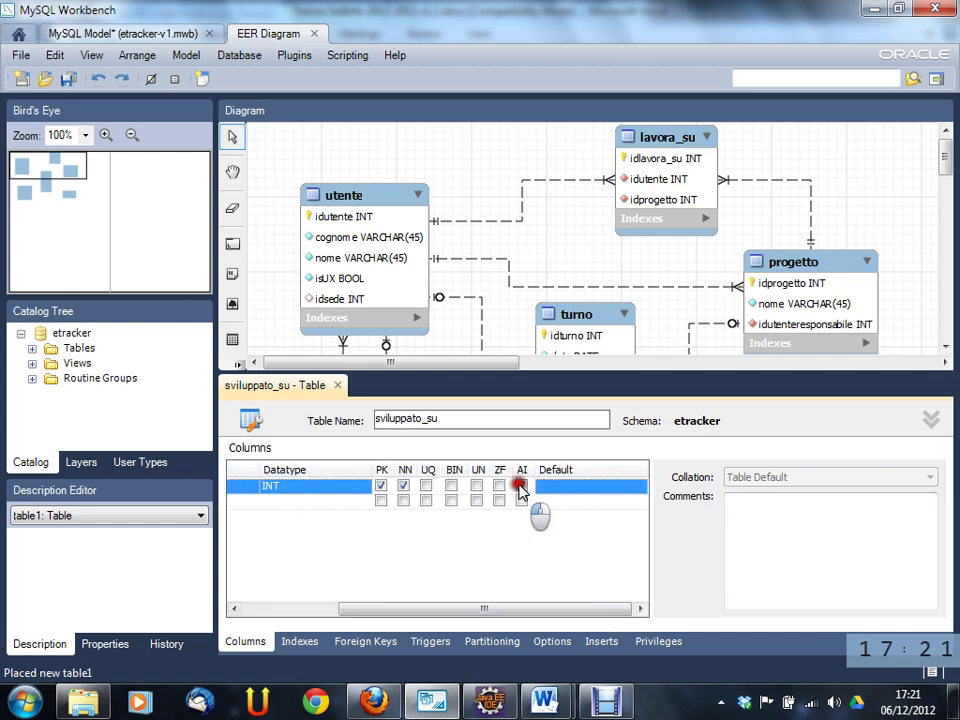
{"action": "left_click", "coordinate": [328, 610]}
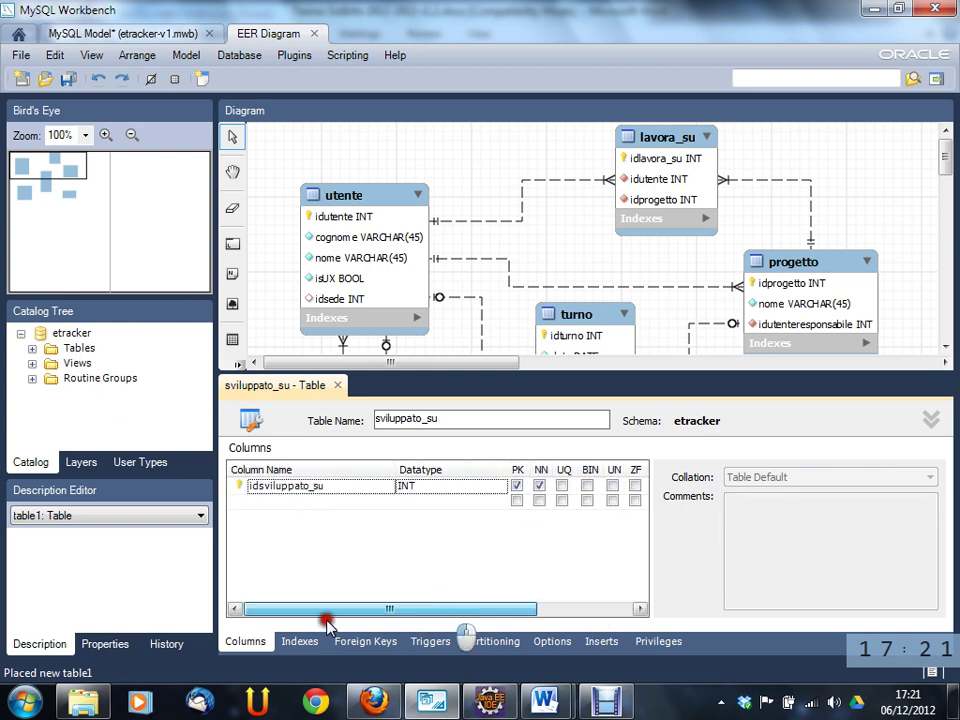
{"action": "left_click", "coordinate": [775, 522]}
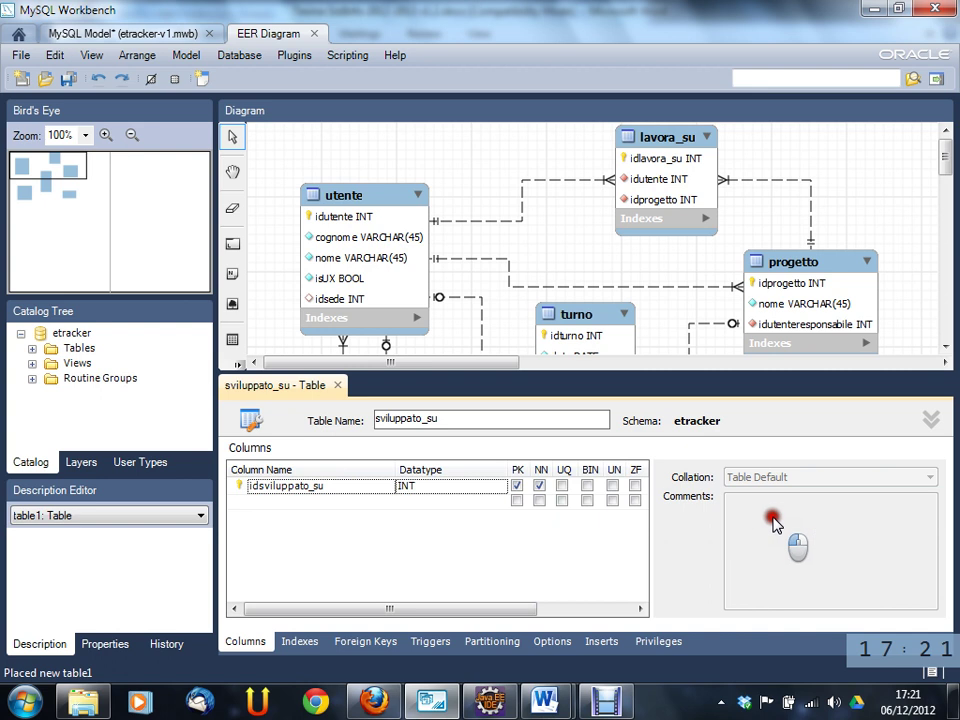
{"action": "left_click", "coordinate": [417, 419]}
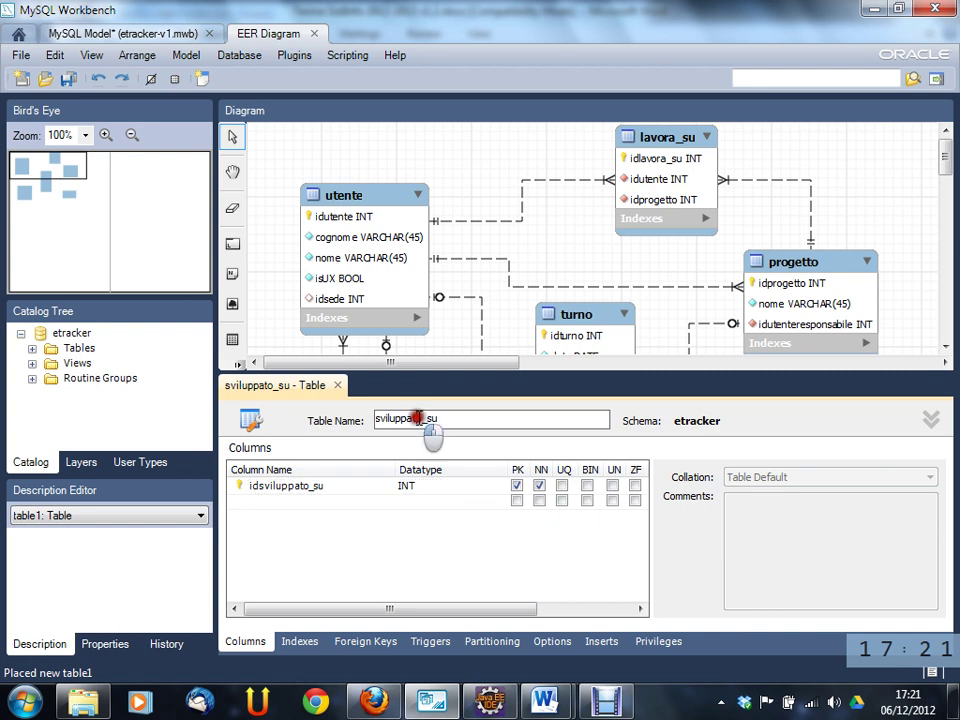
{"action": "left_click", "coordinate": [337, 386]}
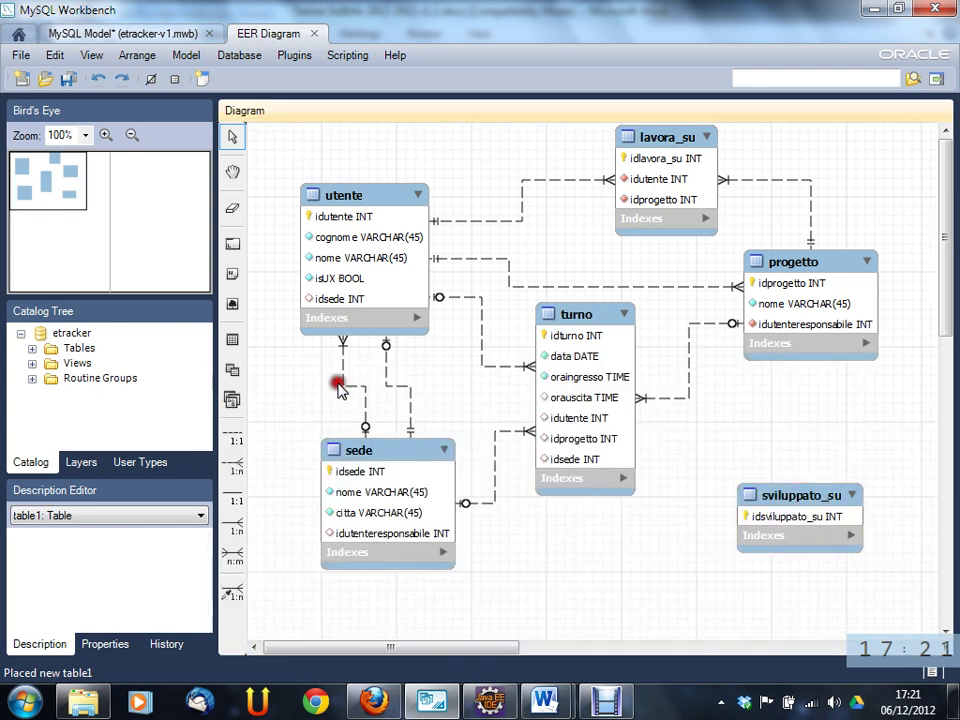
{"action": "left_click_drag", "start_coordinate": [740, 492], "coordinate": [778, 482]}
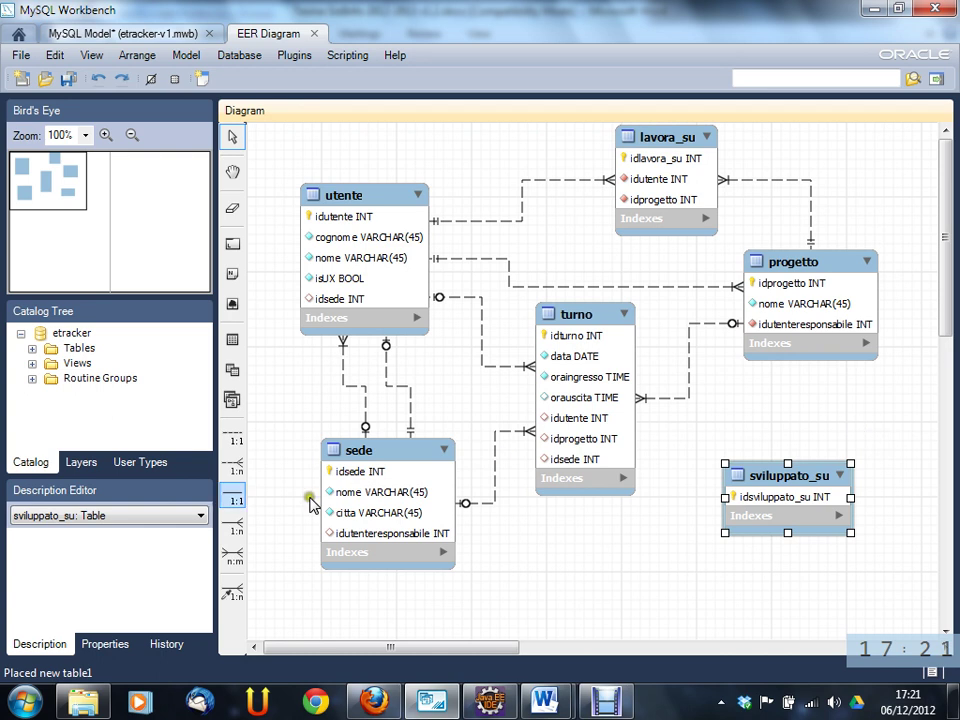
- Draw 1:n links from sviluppato_su to progetto and sede, adding progetto_idprogetto and sede_idsede
{"action": "left_click", "coordinate": [231, 466]}
{"action": "left_click", "coordinate": [765, 470]}
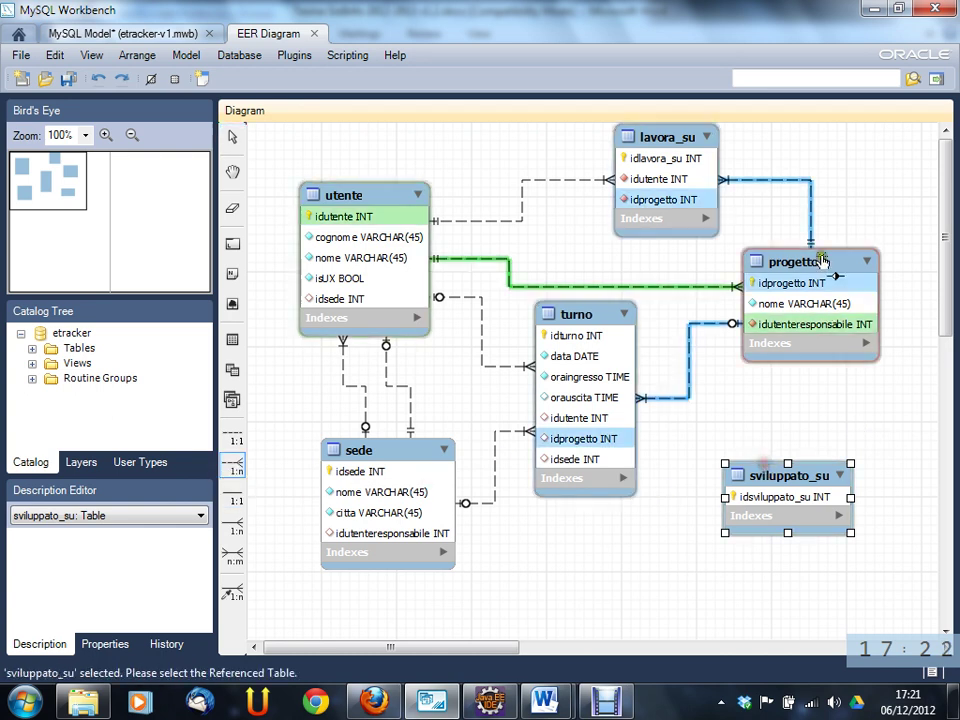
{"action": "left_click", "coordinate": [820, 285]}
{"action": "left_click", "coordinate": [231, 462]}
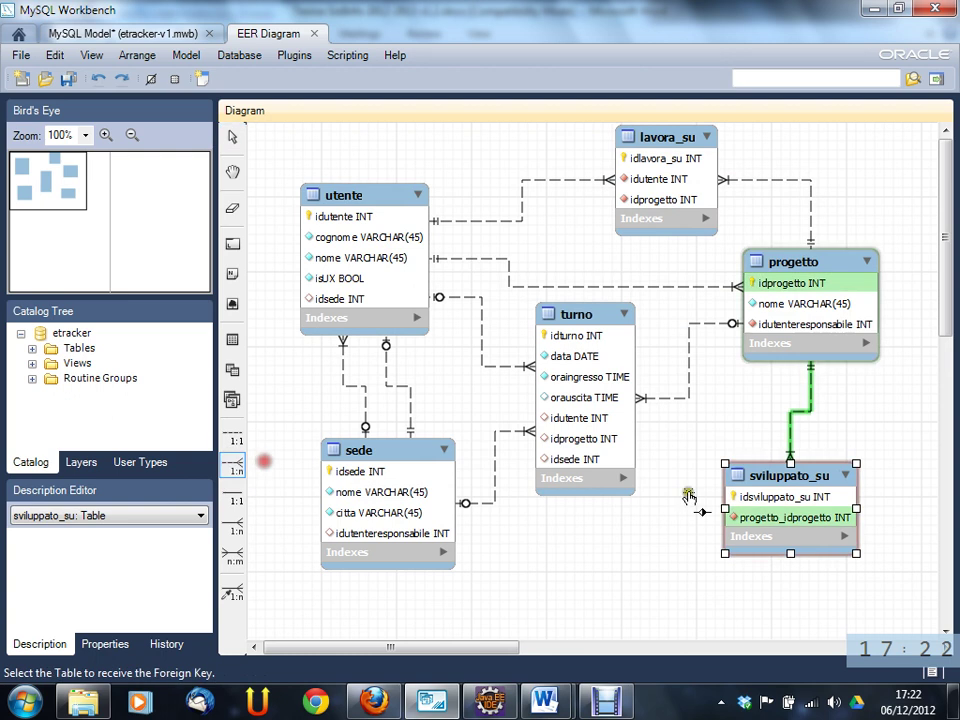
{"action": "left_click", "coordinate": [765, 500]}
{"action": "left_click", "coordinate": [400, 463]}
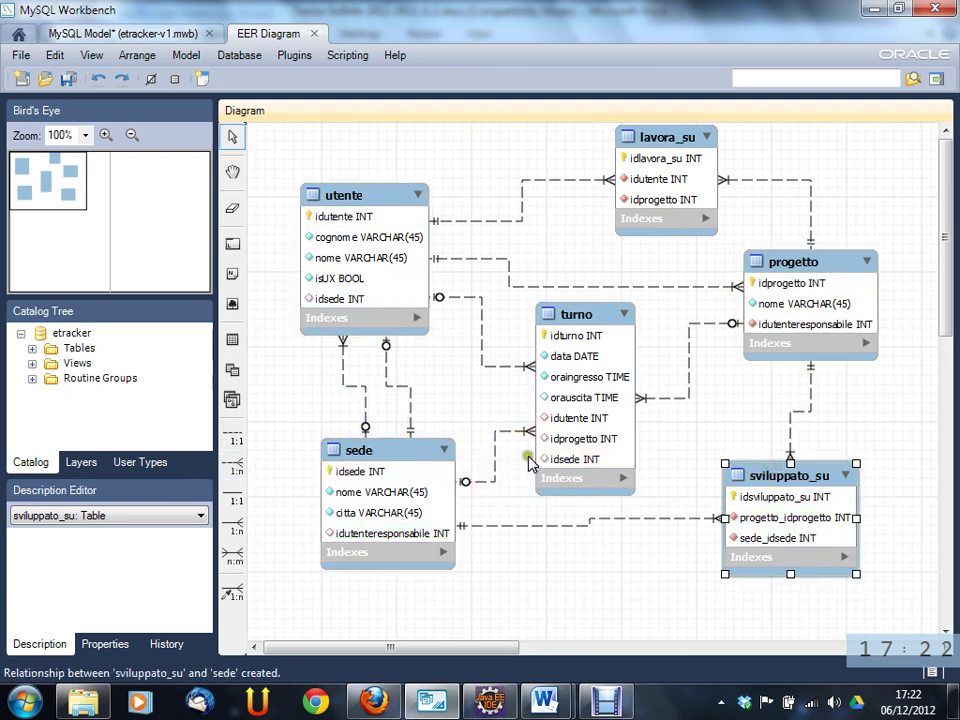
{"action": "left_click", "coordinate": [895, 452]}
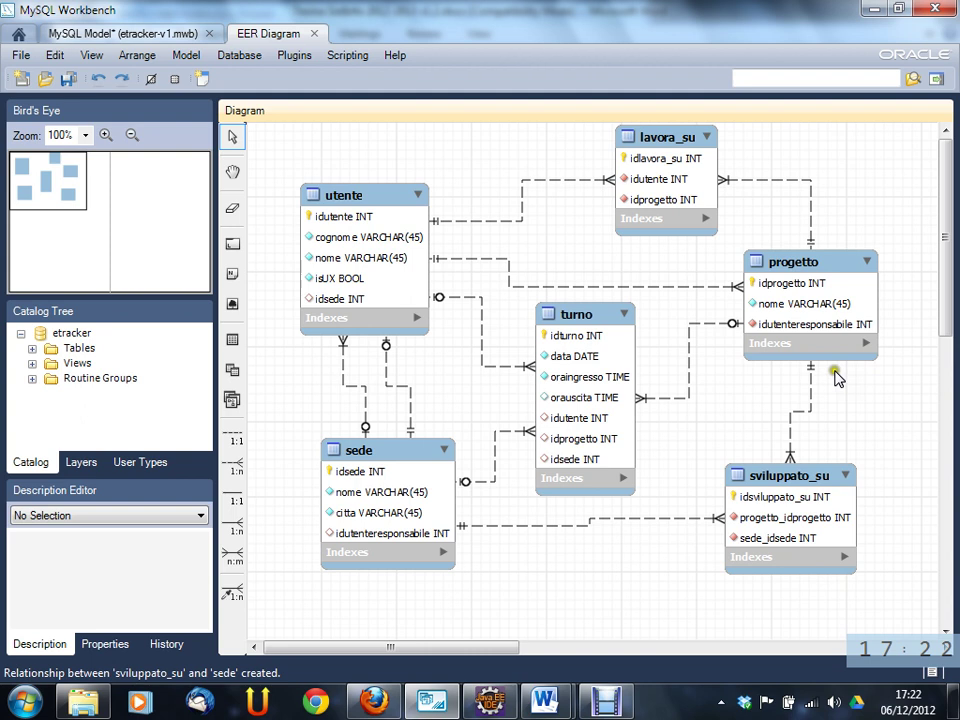
- Rename sviluppato_su's progetto_idprogetto column to idprogetto
{"action": "double_click", "coordinate": [792, 438]}
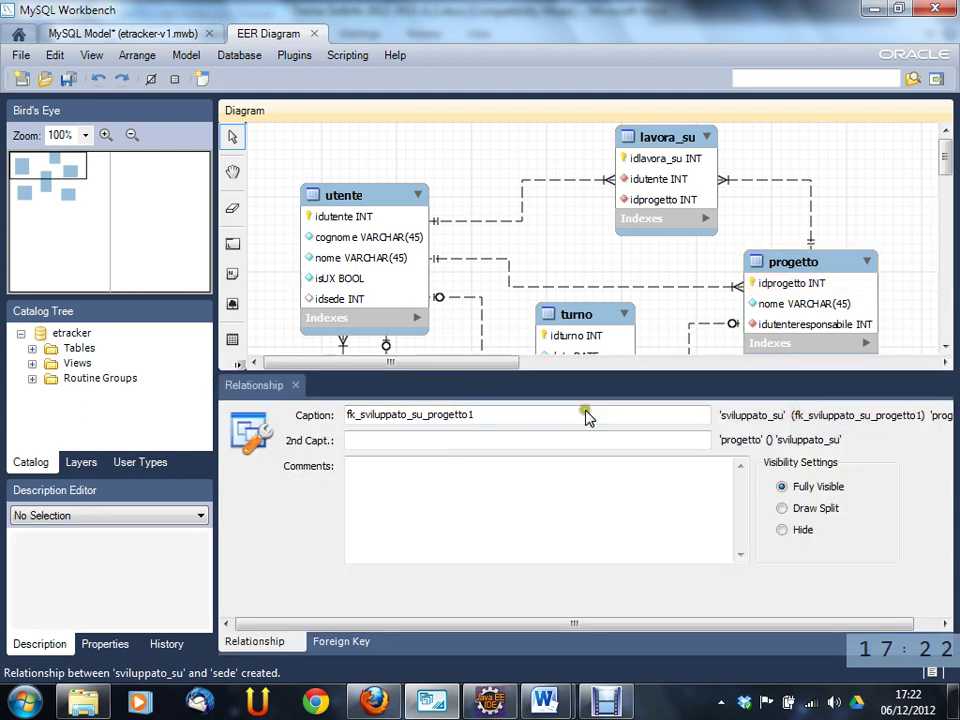
{"action": "left_click", "coordinate": [303, 387]}
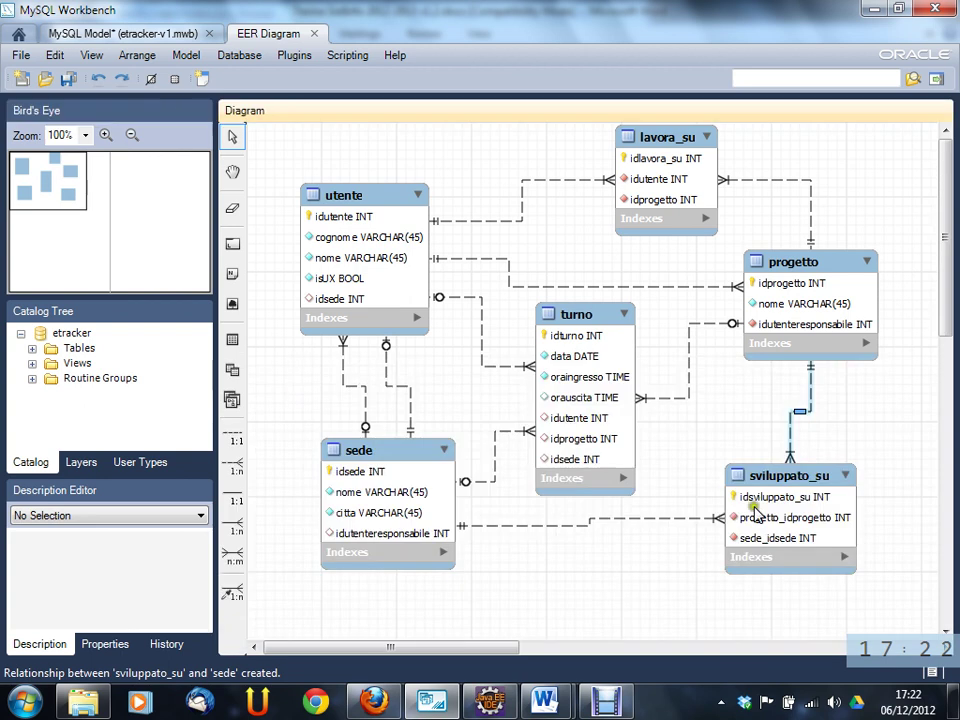
{"action": "double_click", "coordinate": [746, 514]}
{"action": "double_click", "coordinate": [352, 501]}
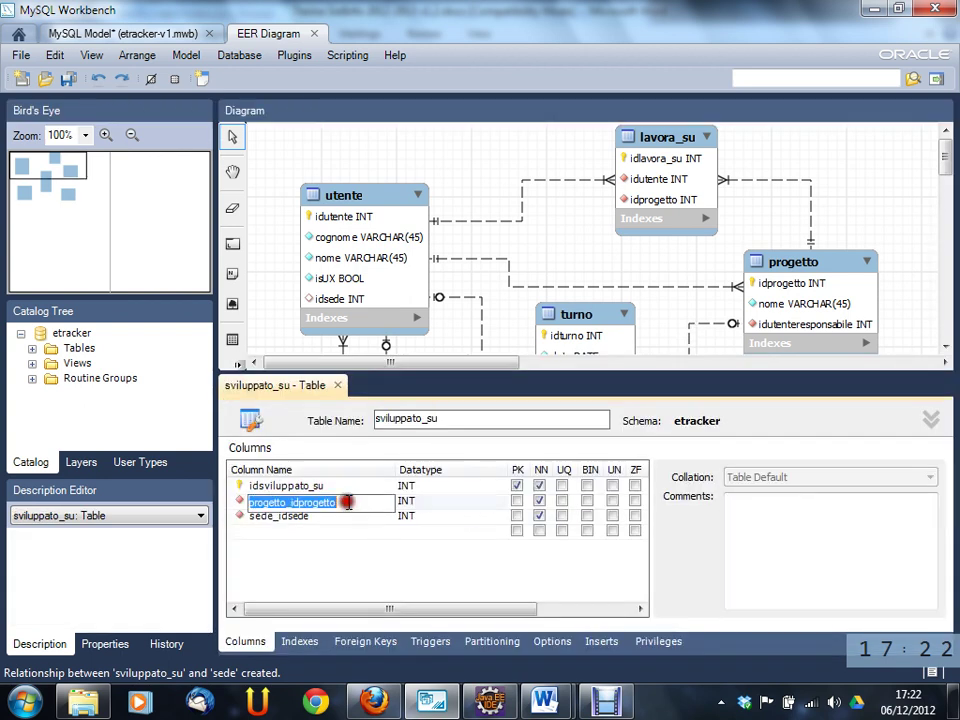
{"action": "key", "text": "Home"}
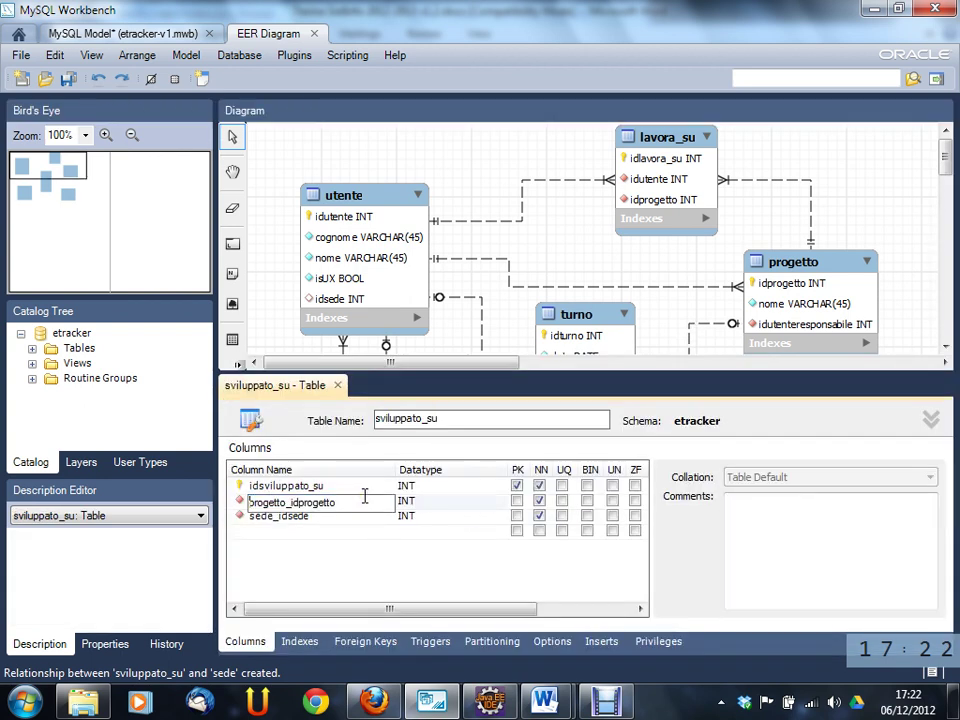
{"action": "key", "text": "shift+End"}
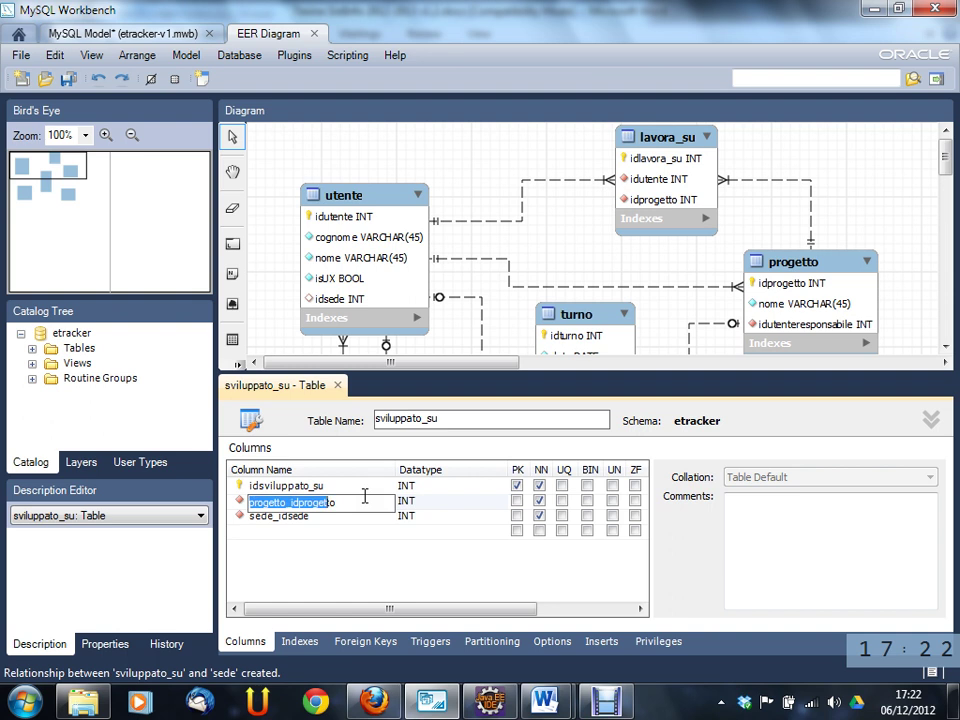
{"action": "key", "text": "shift+Left"}
{"action": "key", "text": "shift+Left"}
{"action": "key", "text": "shift+Left"}
{"action": "key", "text": "shift+Left"}
{"action": "key", "text": "shift+Left"}
{"action": "key", "text": "shift+Left"}
{"action": "key", "text": "shift+Left"}
{"action": "key", "text": "shift+Left"}
{"action": "key", "text": "shift+Left"}
{"action": "key", "text": "shift+Left"}
{"action": "key", "text": "BackSpace"}
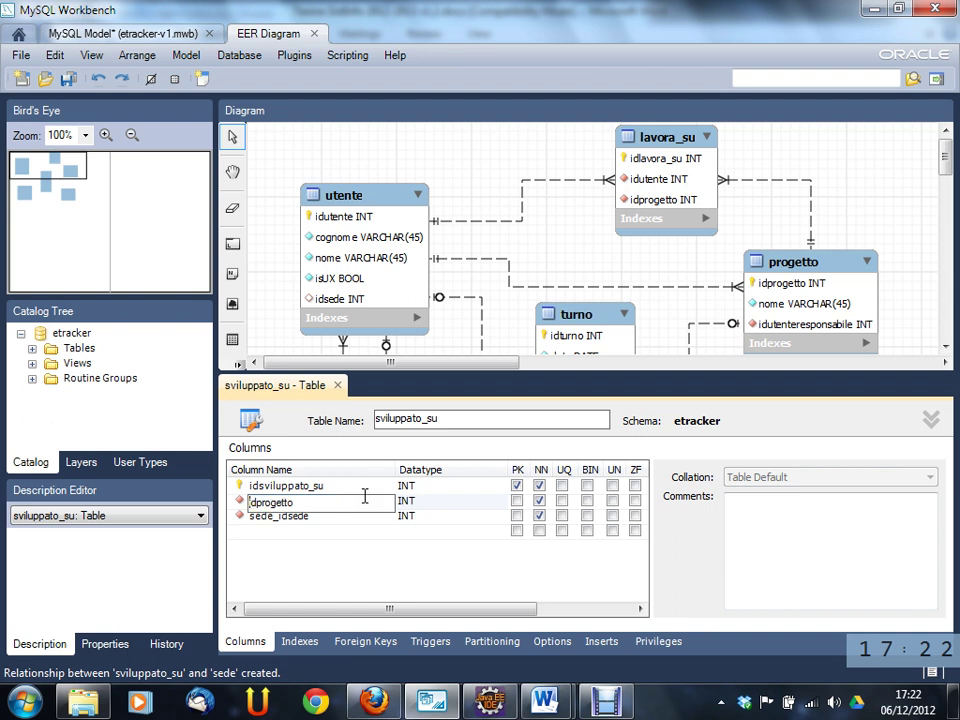
{"action": "key", "text": "Tab"}
- Rename sede_idsede to idsede, close the editor, and nudge the table up and right
{"action": "double_click", "coordinate": [342, 518]}
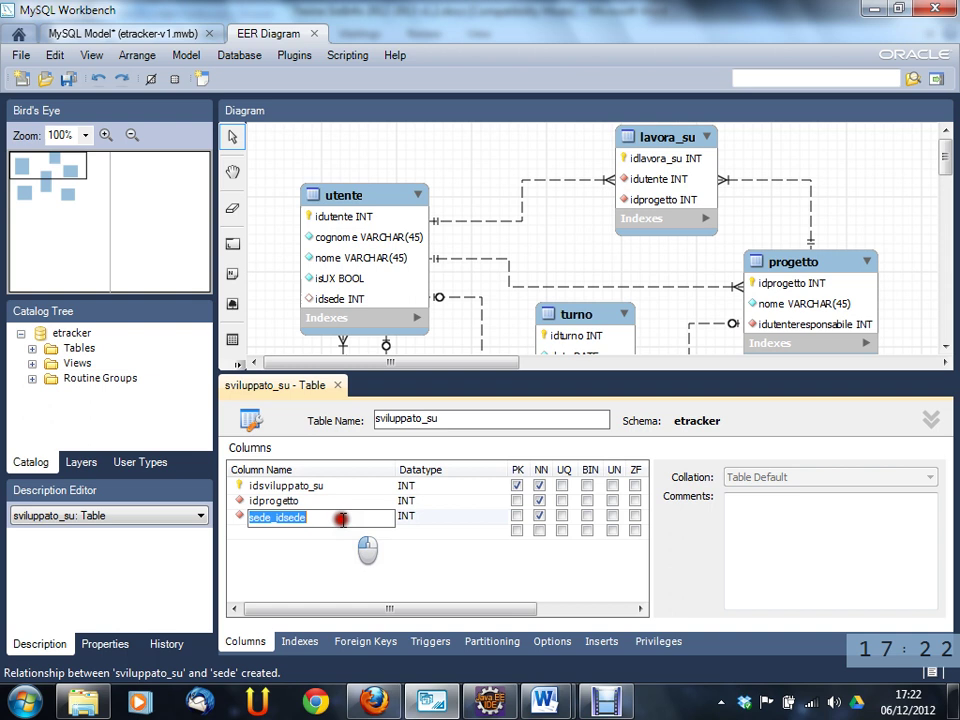
{"action": "left_click", "coordinate": [276, 517]}
{"action": "key", "text": "shift+Home"}
{"action": "key", "text": "BackSpace"}
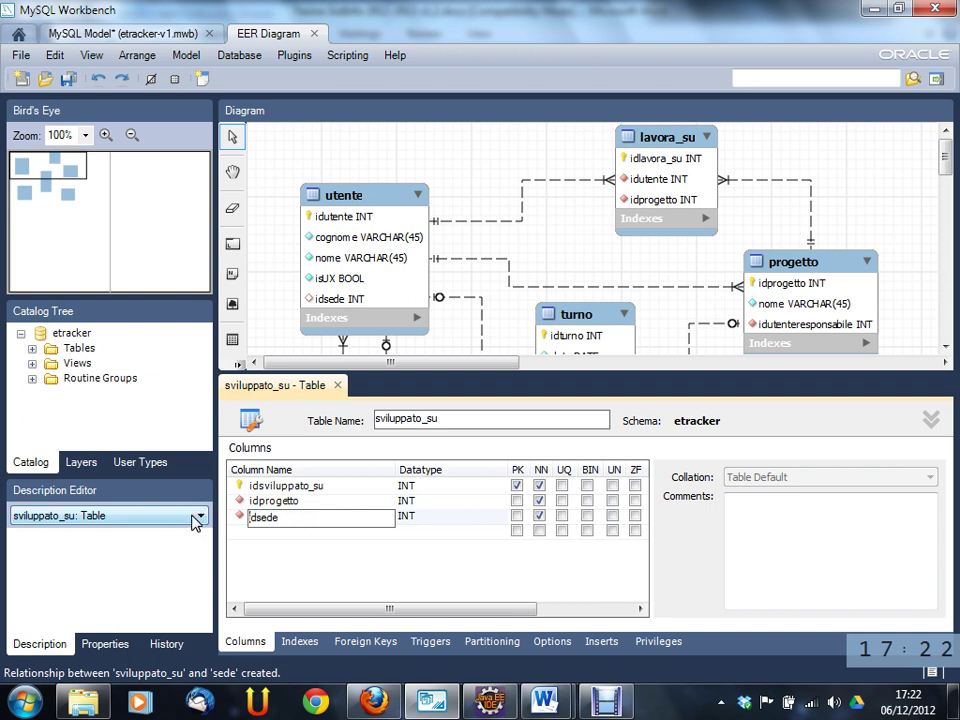
{"action": "key", "text": "Tab"}
{"action": "left_click", "coordinate": [337, 385]}
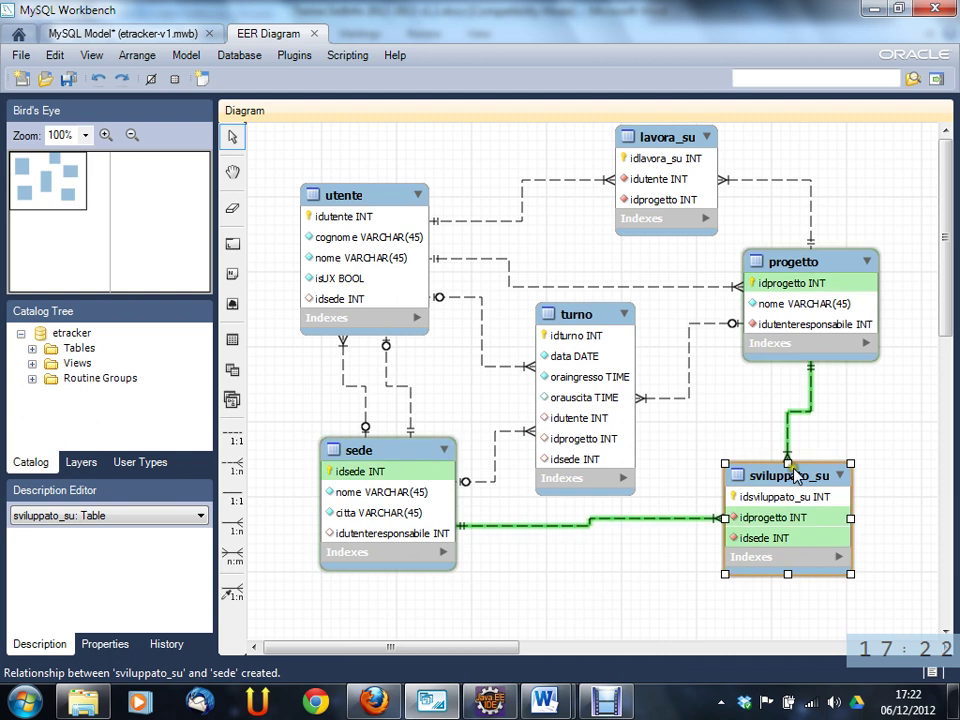
{"action": "left_click_drag", "start_coordinate": [791, 478], "coordinate": [812, 462]}
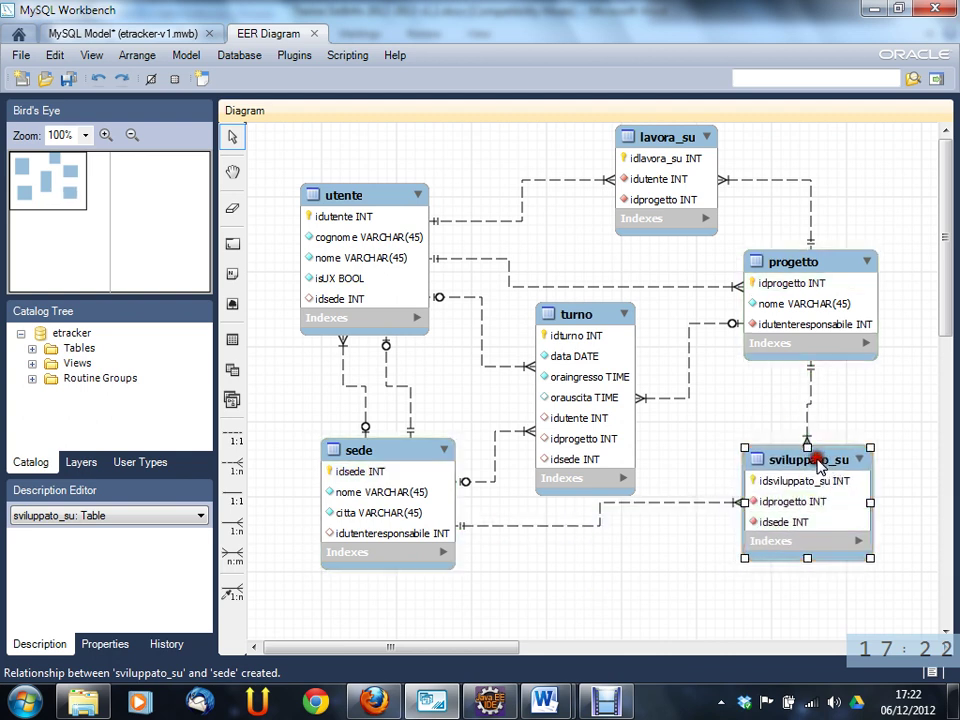
- Reread the Autorizzazione bullet in 02CIX-Esercitazione8, noting 'data' and 'autorizzante', then minimize Word
{"action": "mouse_move", "coordinate": [560, 678]}
{"action": "left_click", "coordinate": [596, 624]}
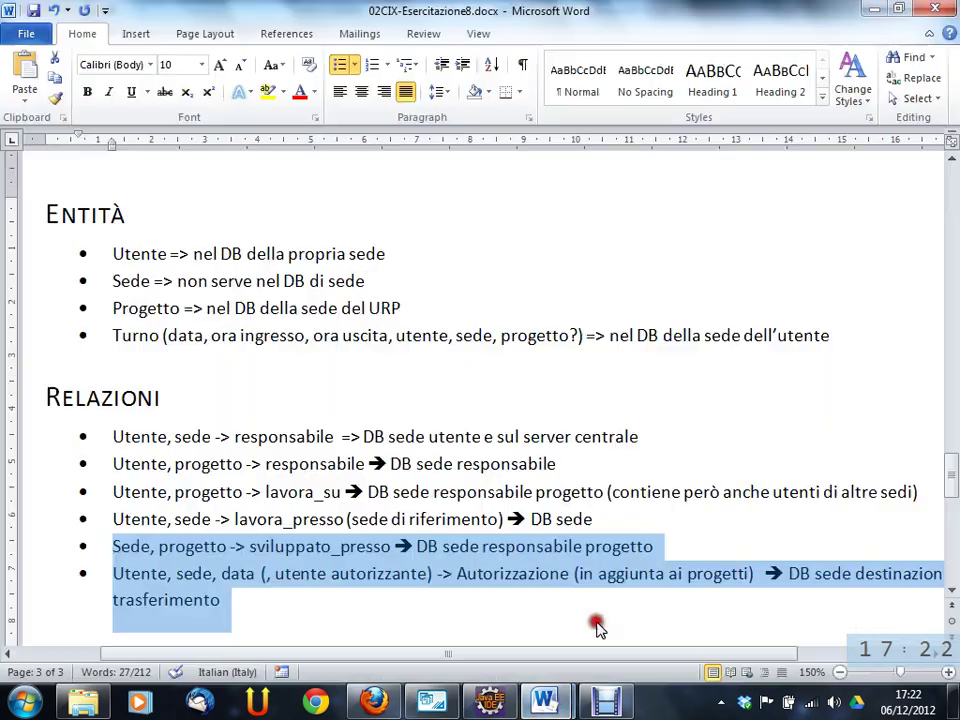
{"action": "triple_click", "coordinate": [146, 576]}
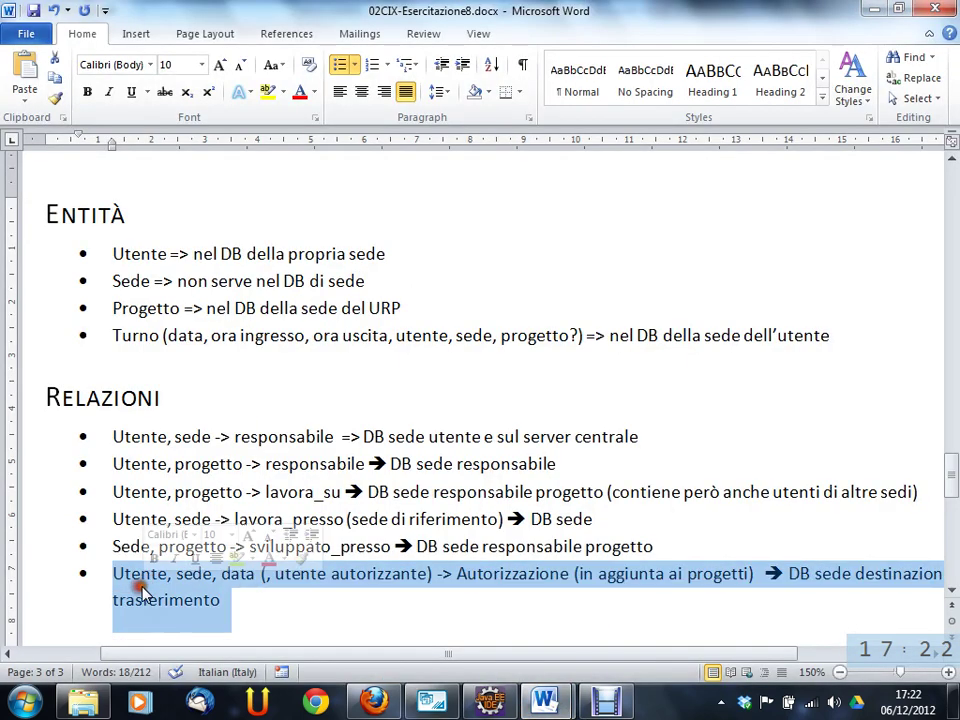
{"action": "left_click_drag", "start_coordinate": [356, 655], "coordinate": [282, 656]}
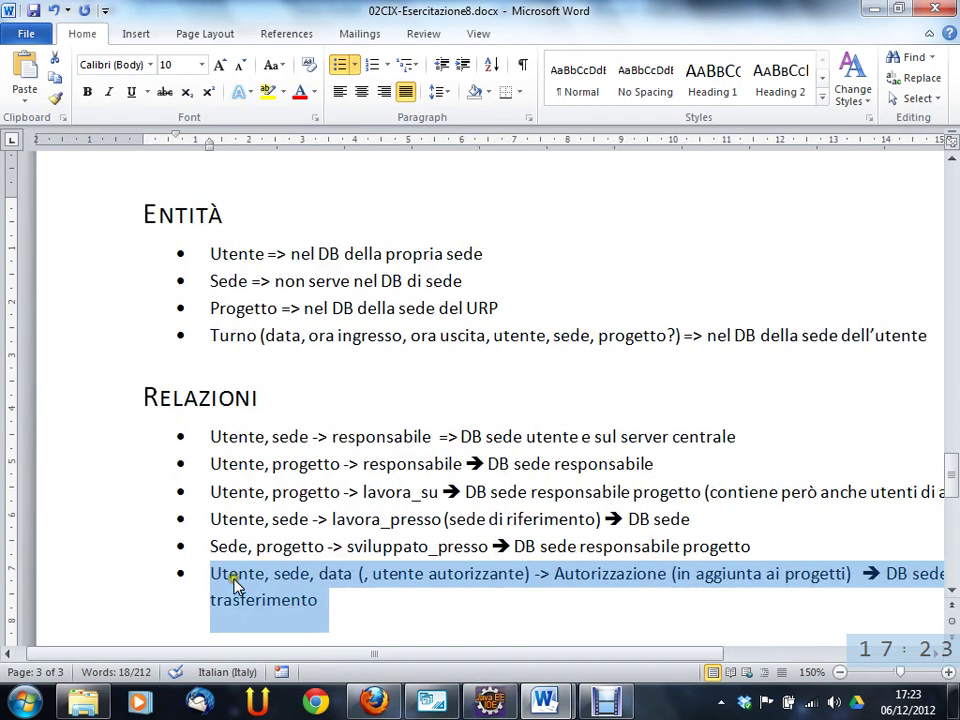
{"action": "left_click", "coordinate": [234, 575]}
{"action": "left_click", "coordinate": [280, 574]}
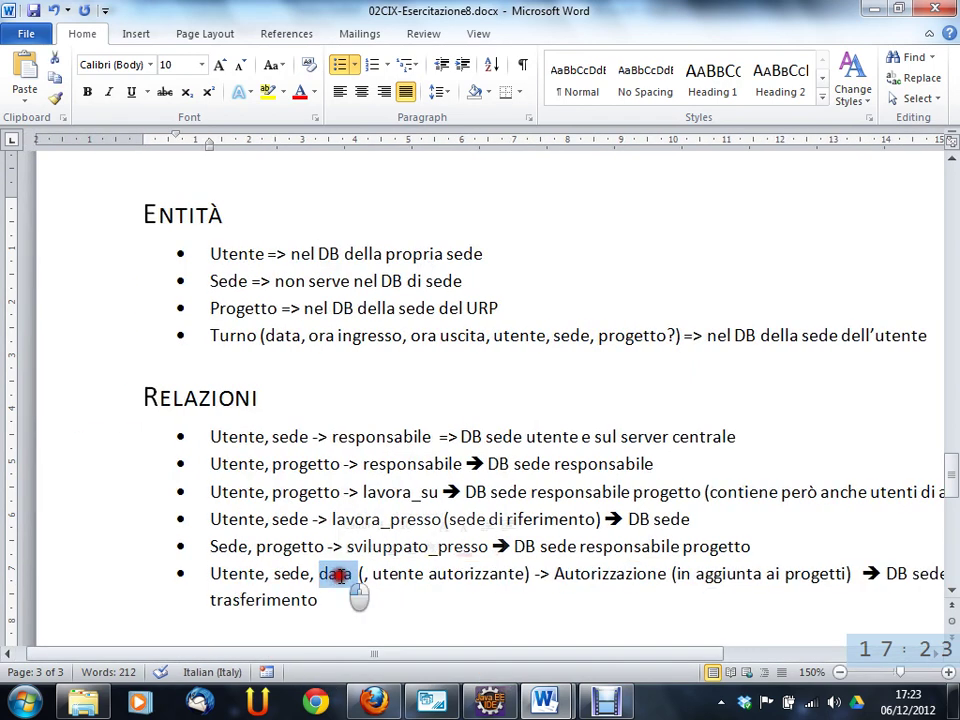
{"action": "double_click", "coordinate": [336, 574]}
{"action": "double_click", "coordinate": [443, 574]}
{"action": "left_click", "coordinate": [447, 575]}
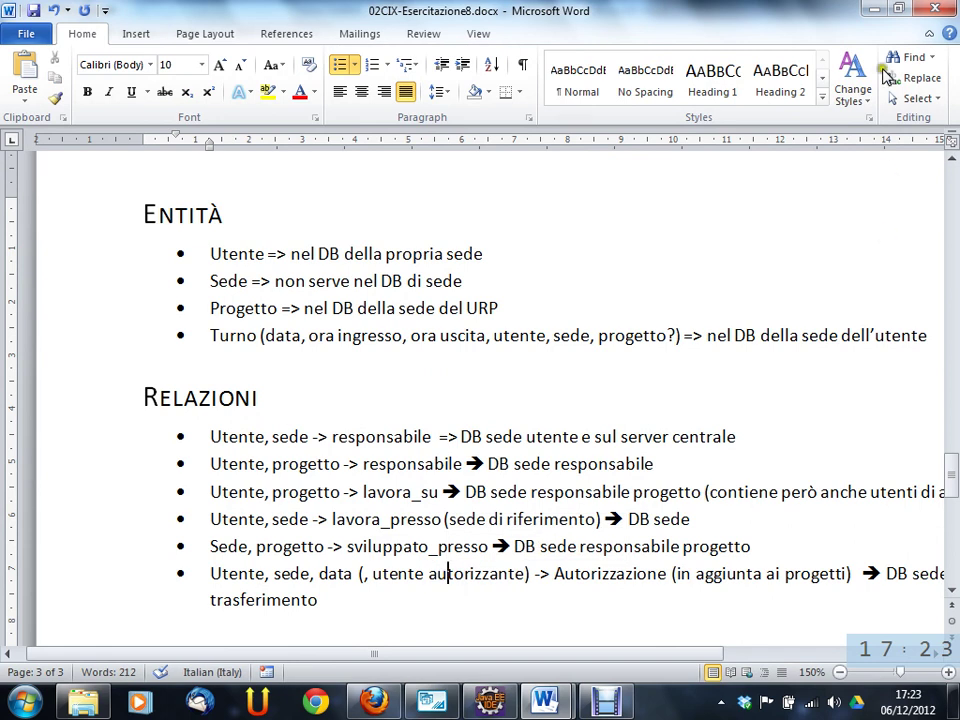
{"action": "left_click", "coordinate": [876, 19]}
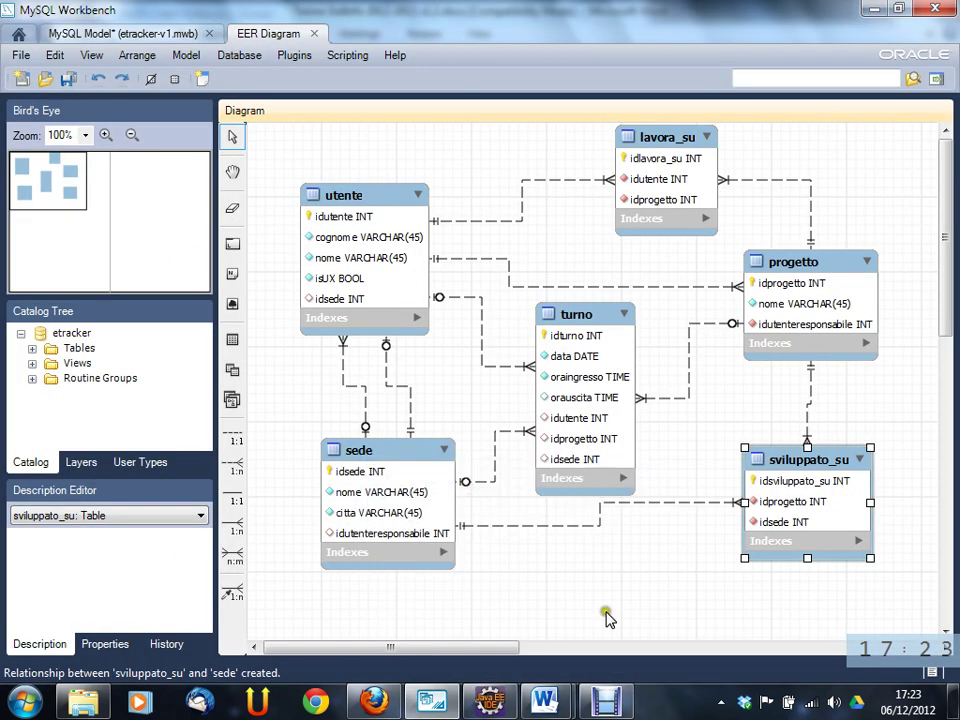
- Place a new table below the others and name it autorizzazione
{"action": "scroll", "coordinate": [920, 347], "scroll_direction": "down", "scroll_amount": 3}
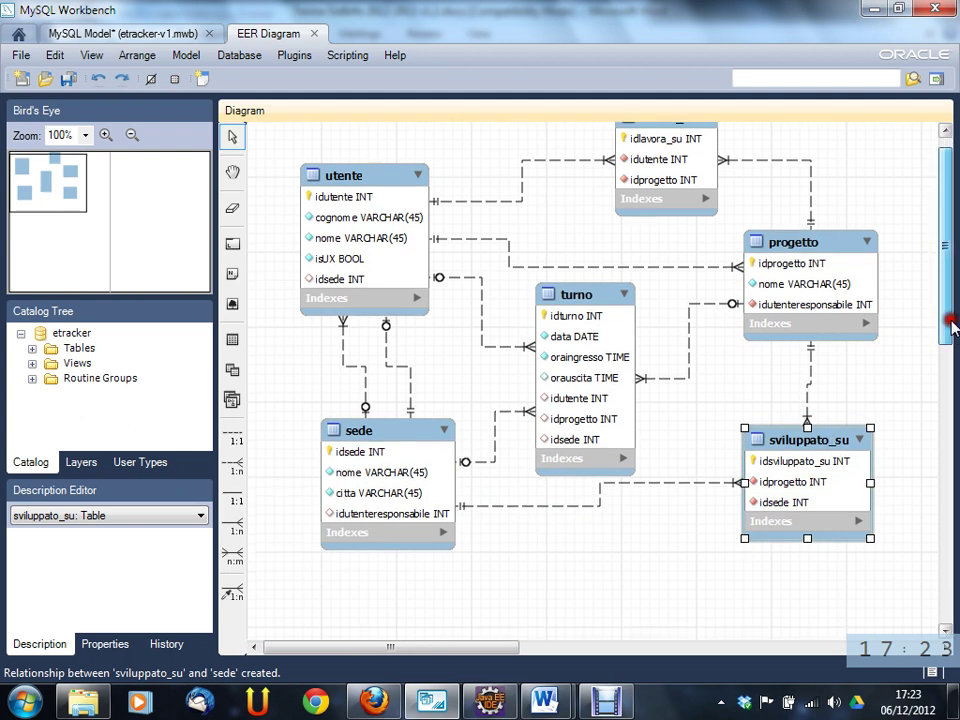
{"action": "left_click", "coordinate": [232, 339]}
{"action": "left_click", "coordinate": [562, 527]}
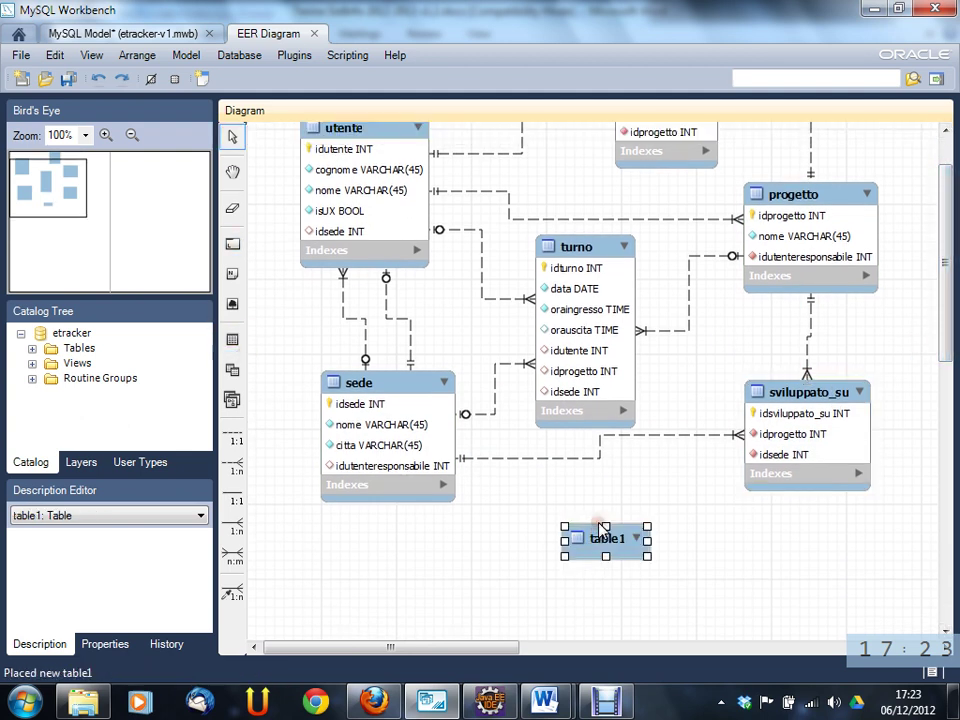
{"action": "double_click", "coordinate": [611, 542]}
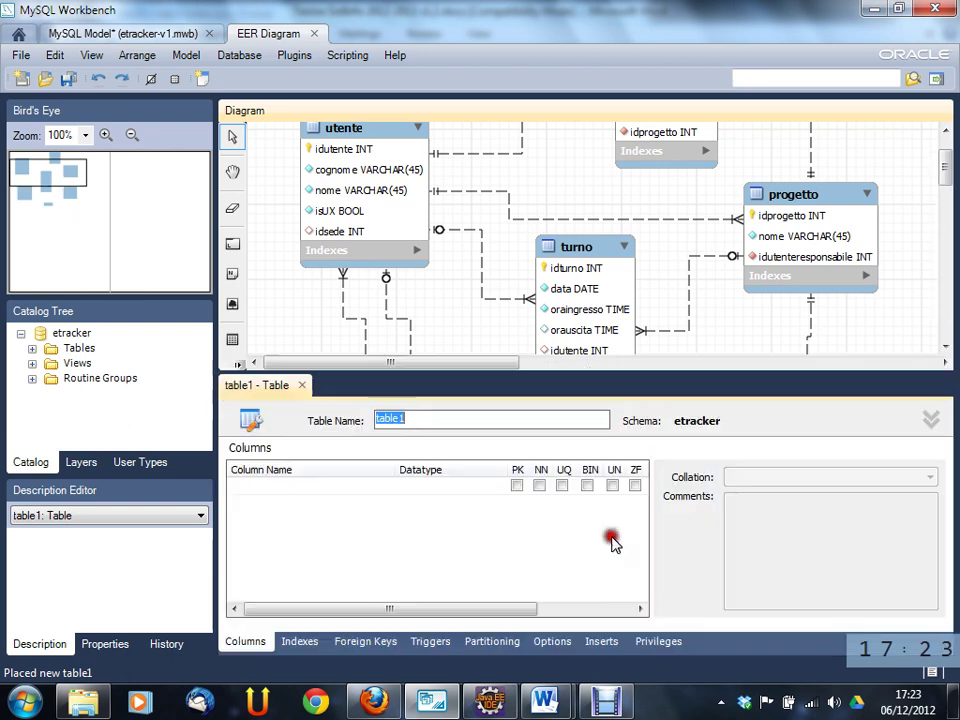
{"action": "type", "text": "autori"}
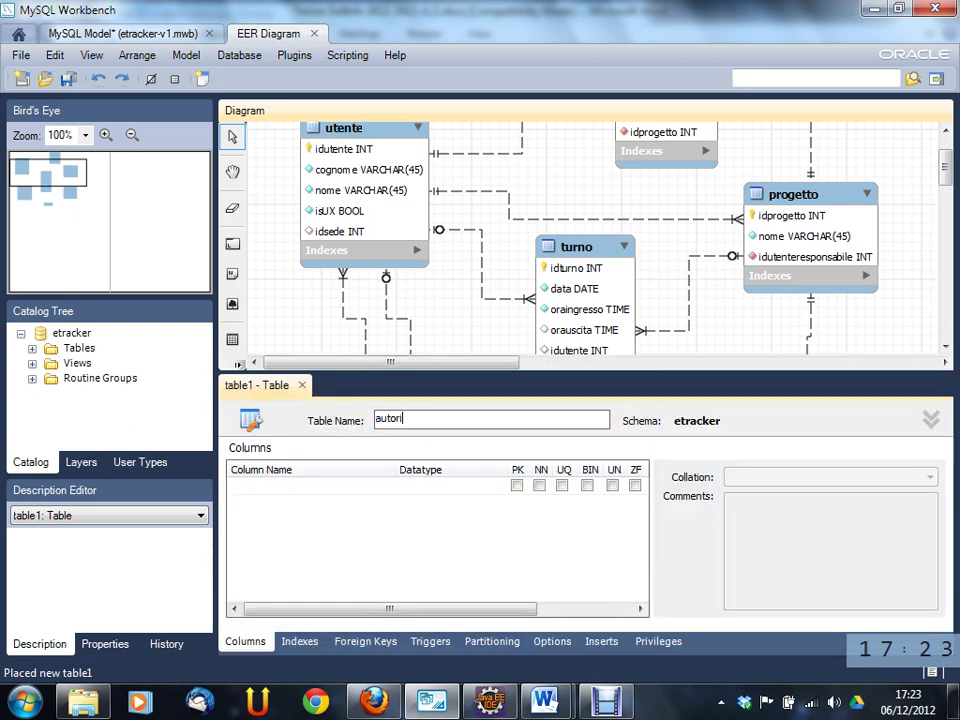
{"action": "type", "text": "zzazione"}
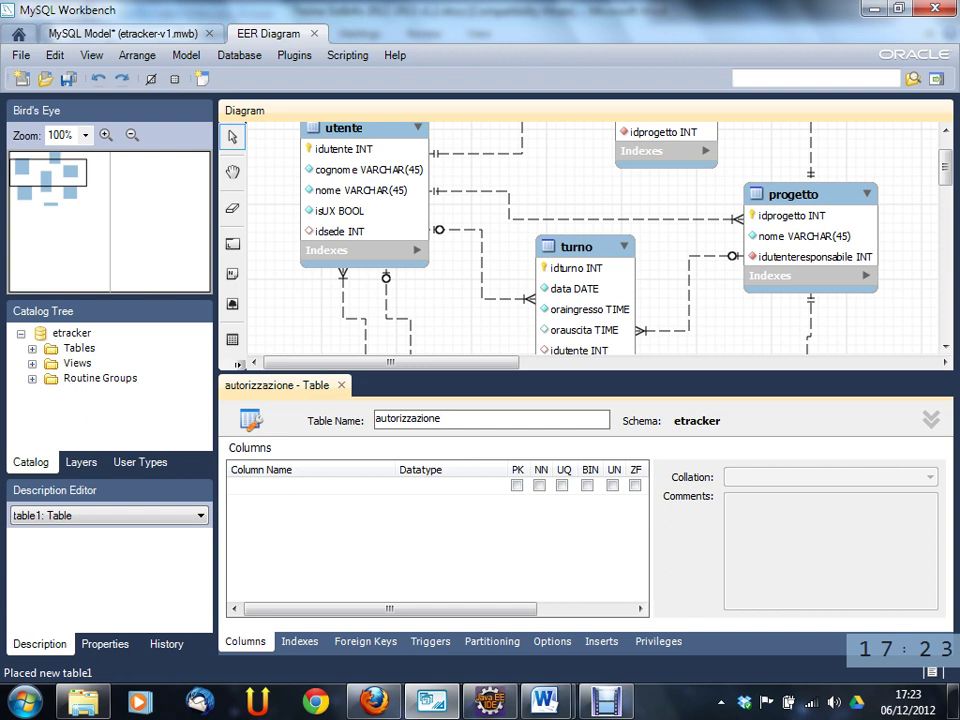
- Add the idautorizzazione INT primary key column with auto-increment enabled
{"action": "double_click", "coordinate": [363, 514]}
{"action": "double_click", "coordinate": [349, 507]}
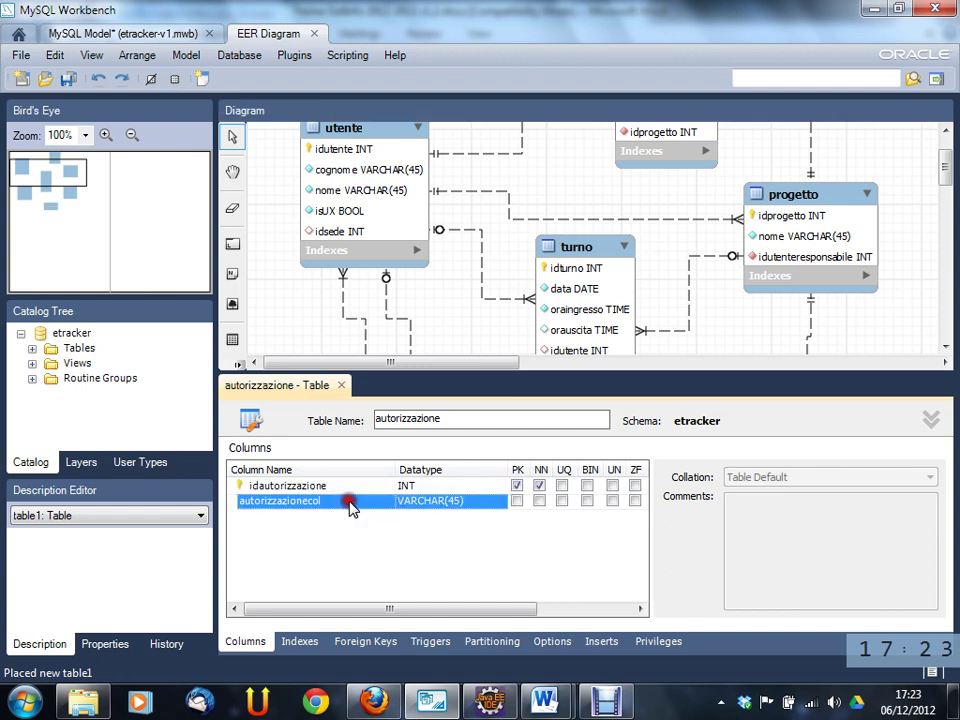
{"action": "left_click", "coordinate": [562, 608]}
{"action": "left_click", "coordinate": [521, 485]}
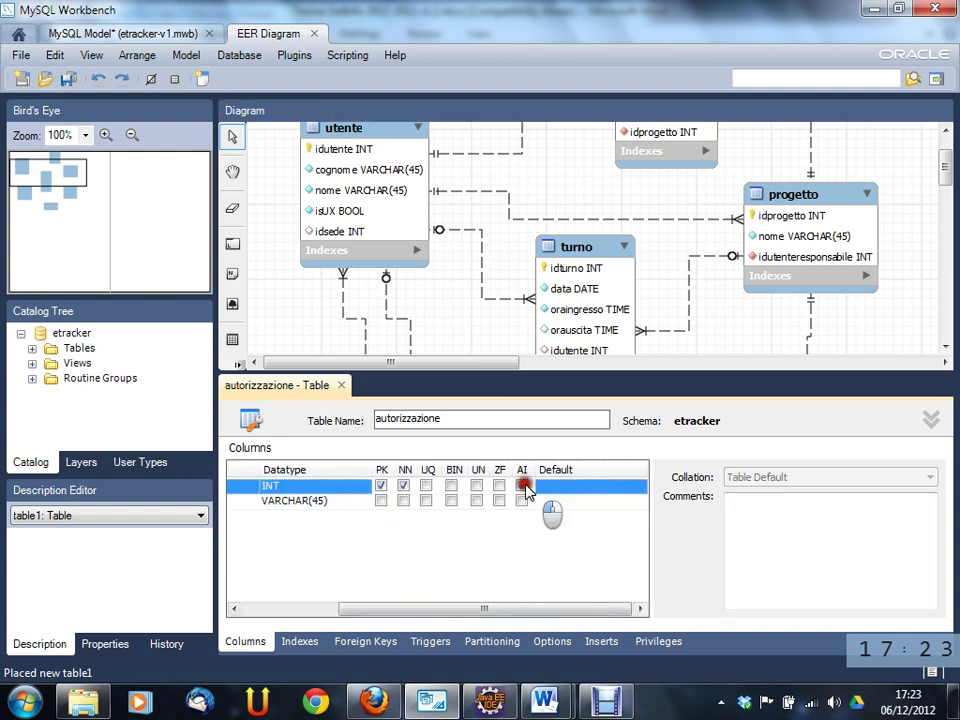
{"action": "left_click_drag", "start_coordinate": [562, 602], "coordinate": [407, 608]}
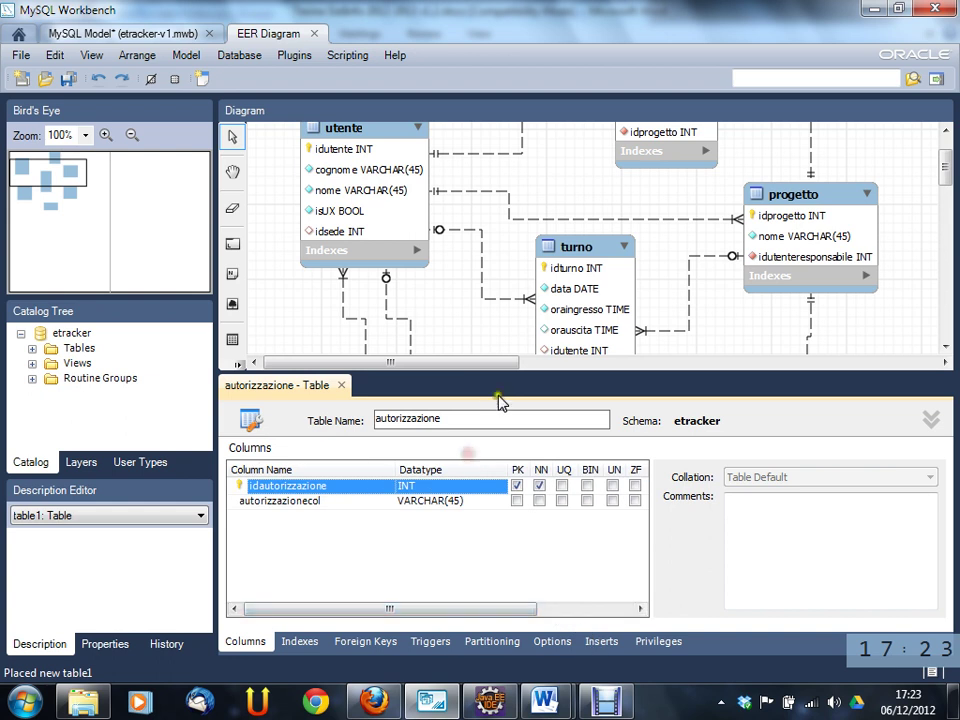
{"action": "left_click_drag", "start_coordinate": [578, 366], "coordinate": [340, 366]}
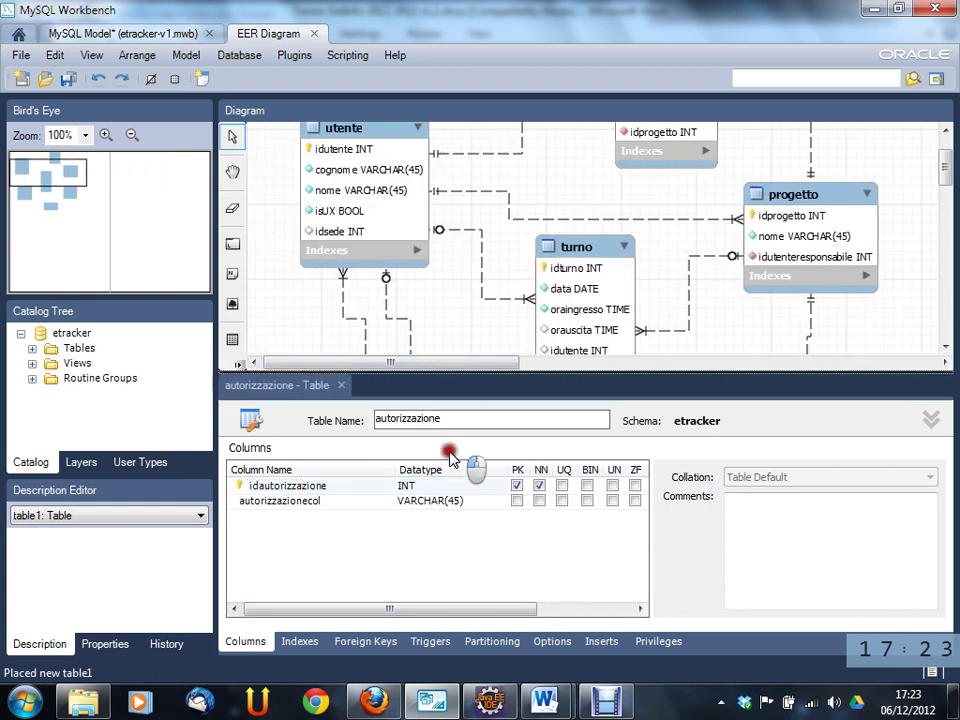
- Nudge autorizzazione up and draw 1:n links from it to utente and sede
{"action": "left_click", "coordinate": [341, 385]}
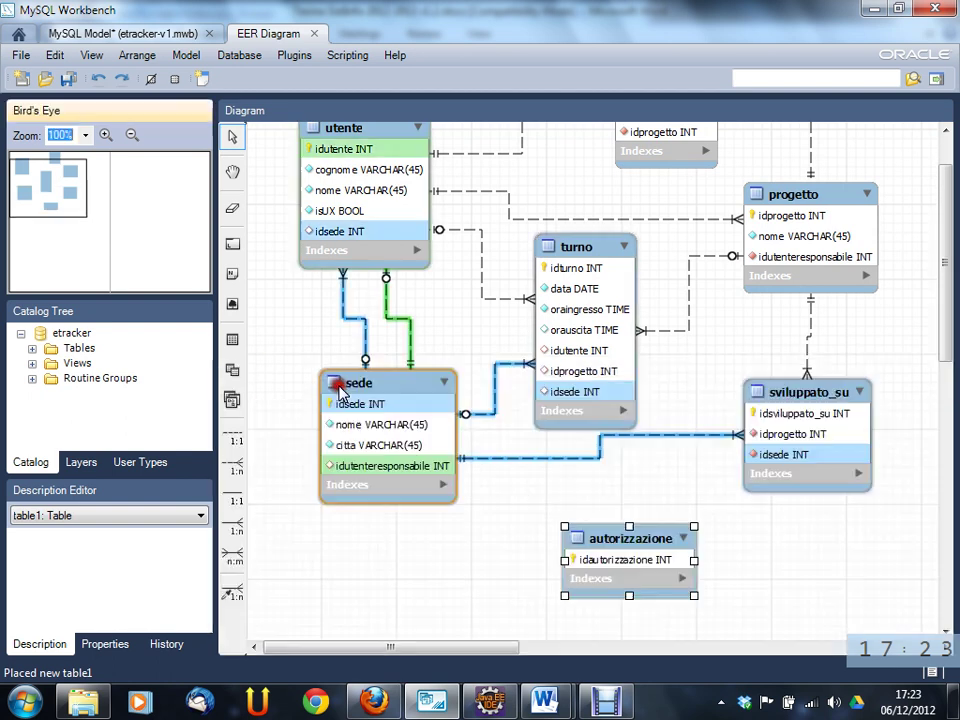
{"action": "left_click_drag", "start_coordinate": [643, 539], "coordinate": [636, 516]}
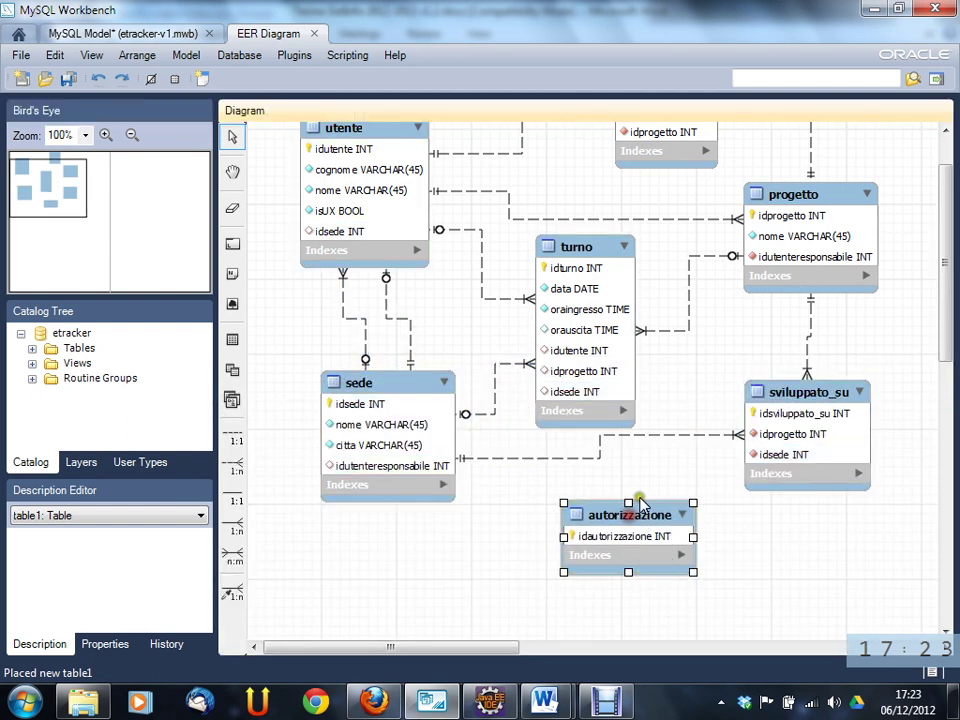
{"action": "left_click", "coordinate": [233, 466]}
{"action": "left_click", "coordinate": [610, 514]}
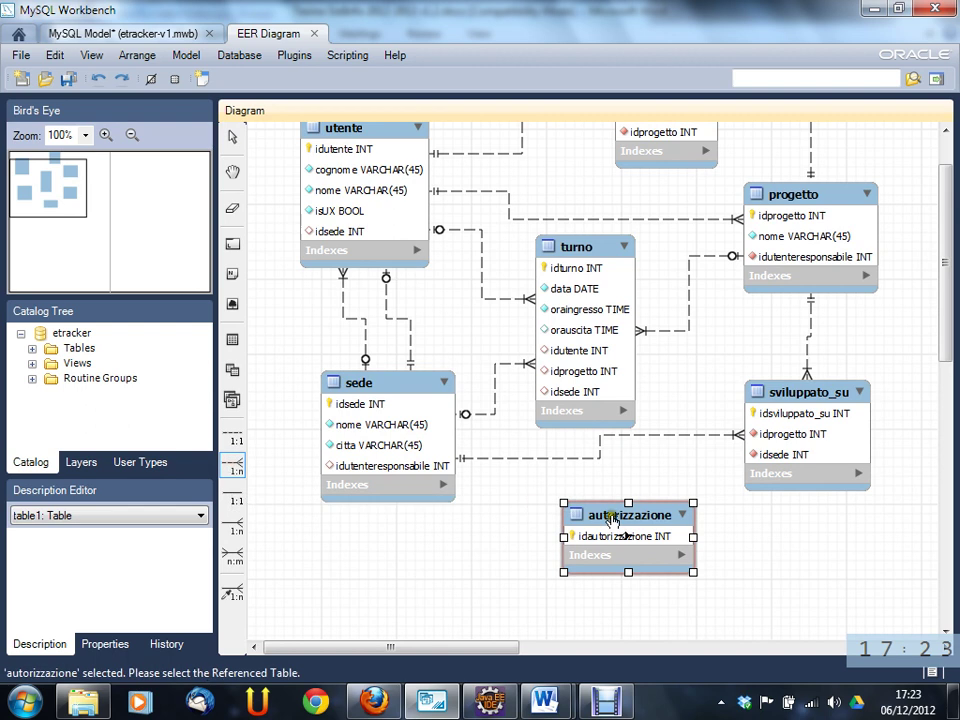
{"action": "left_click", "coordinate": [375, 135]}
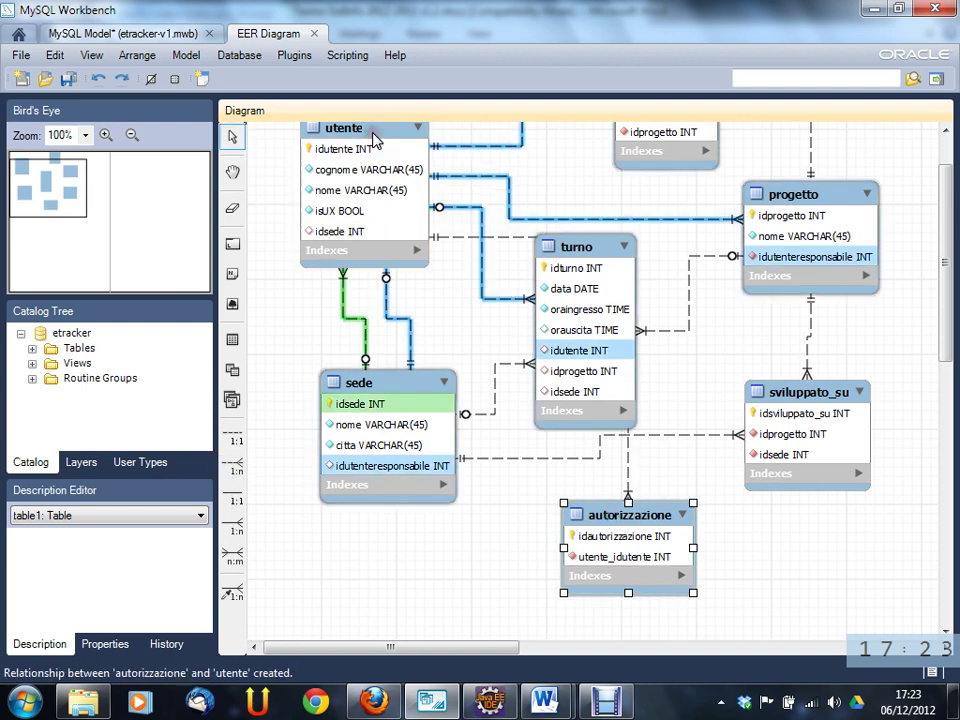
{"action": "left_click", "coordinate": [232, 465]}
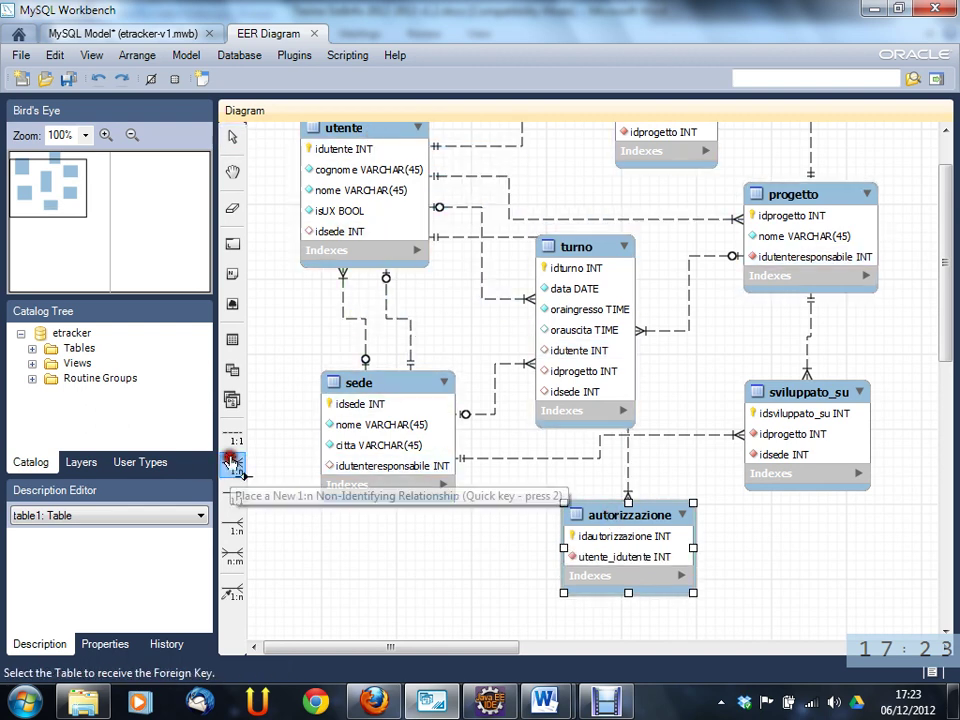
{"action": "left_click", "coordinate": [605, 514]}
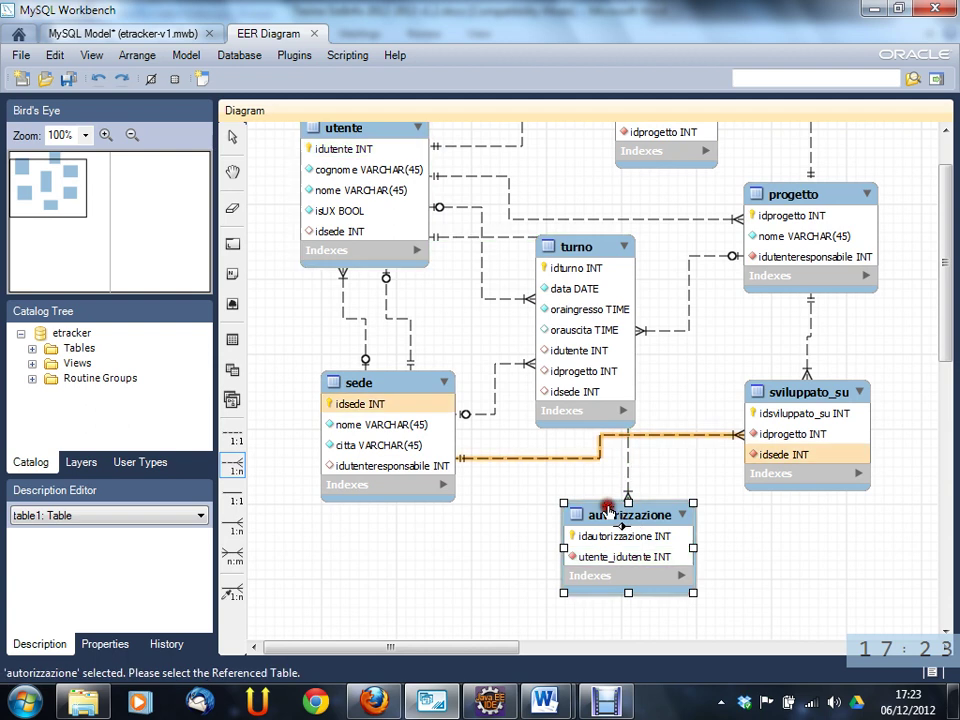
{"action": "left_click", "coordinate": [400, 388]}
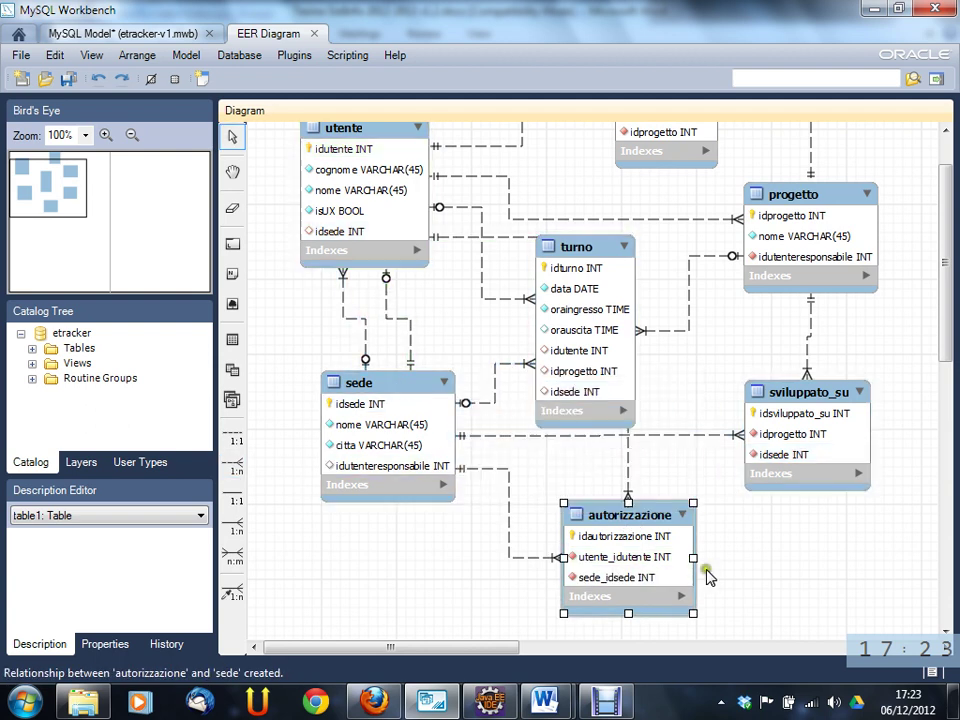
{"action": "left_click", "coordinate": [636, 516]}
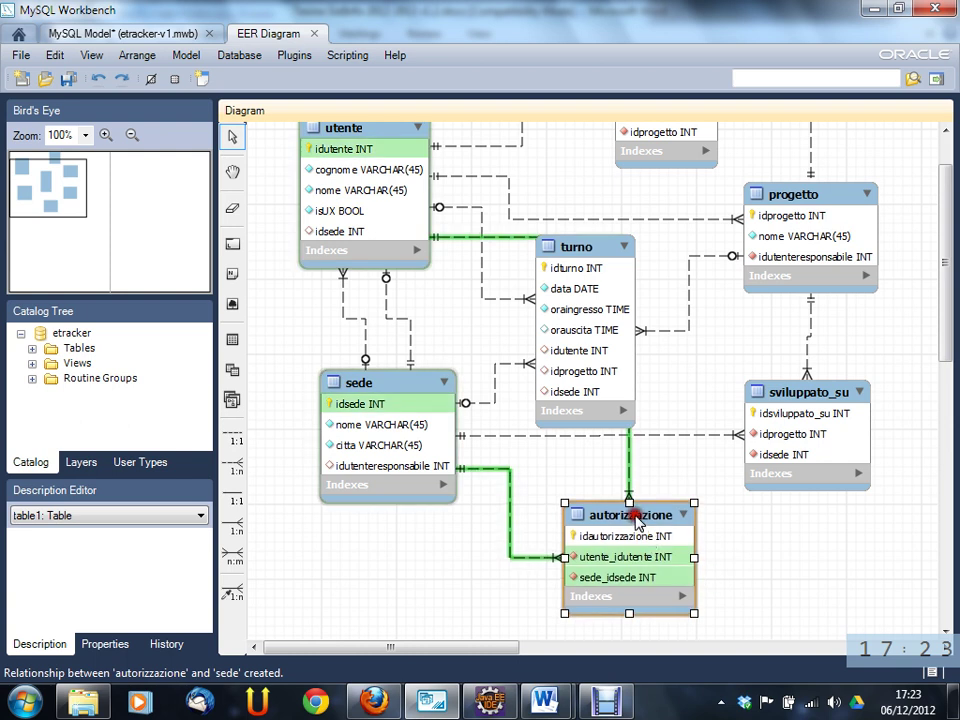
- Add a NOT NULL column named data of type DATE to autorizzazione
{"action": "double_click", "coordinate": [630, 524]}
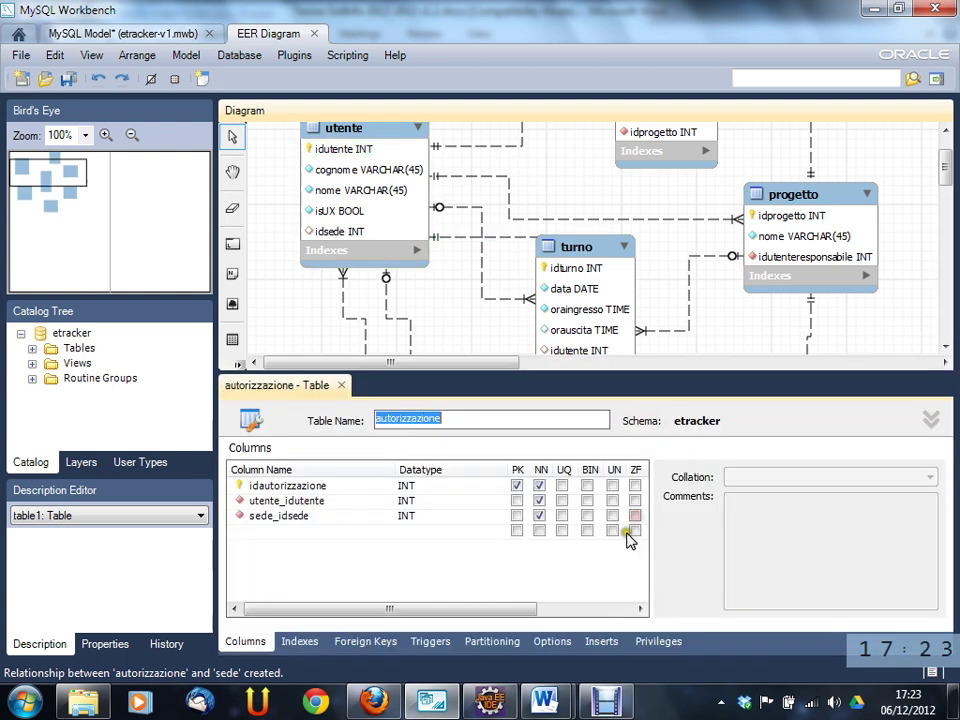
{"action": "left_click", "coordinate": [320, 534]}
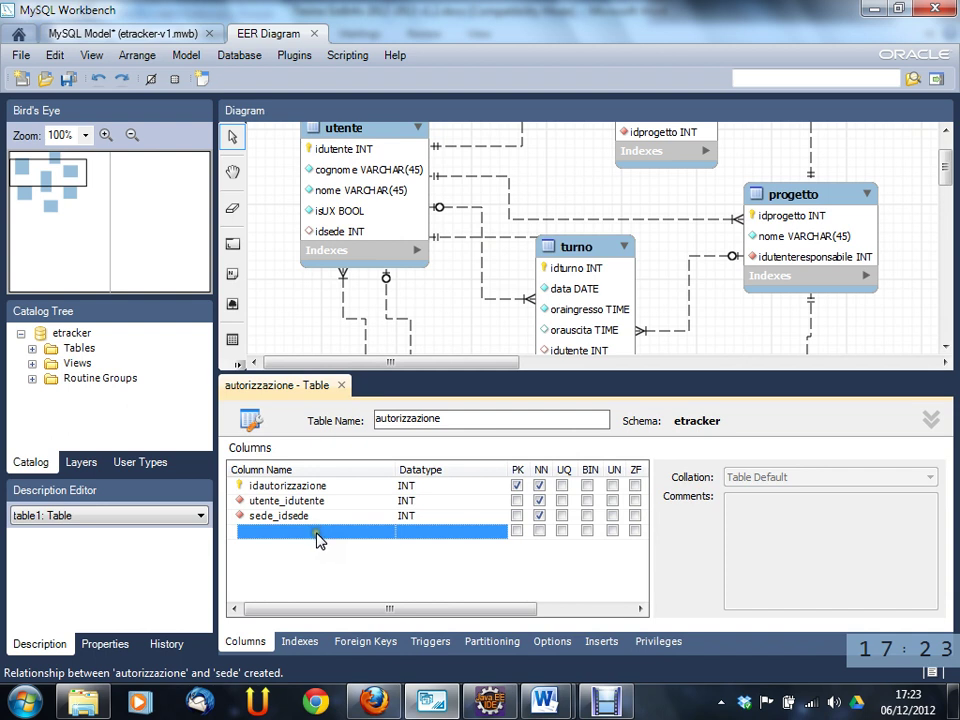
{"action": "left_click", "coordinate": [316, 534]}
{"action": "type", "text": "data"}
{"action": "key", "text": "Tab"}
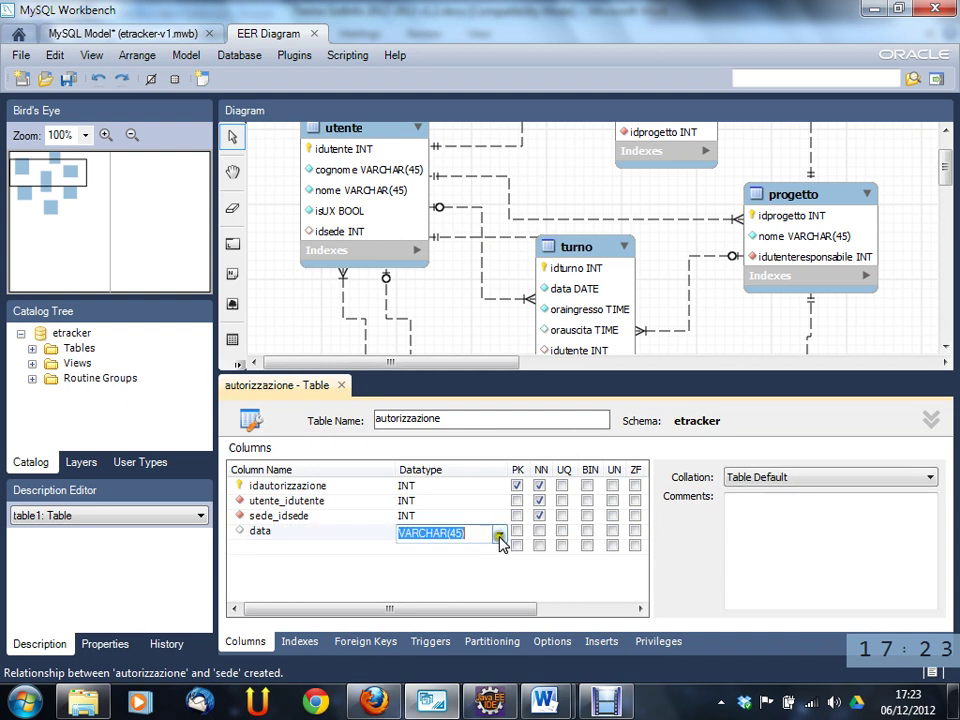
{"action": "left_click", "coordinate": [499, 533]}
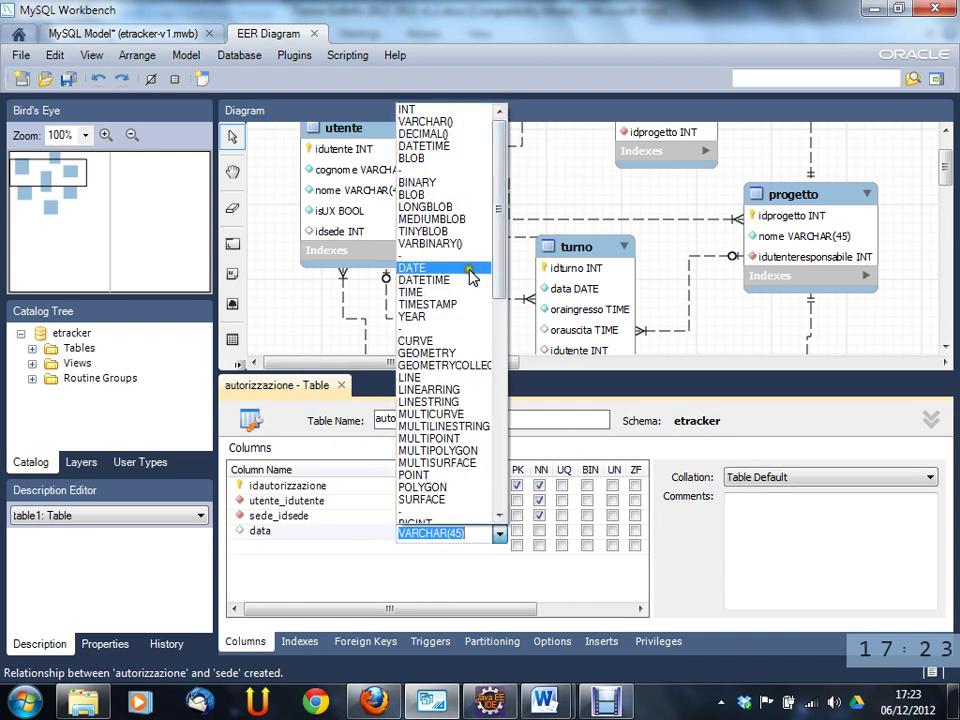
{"action": "left_click", "coordinate": [469, 268]}
{"action": "left_click", "coordinate": [539, 530]}
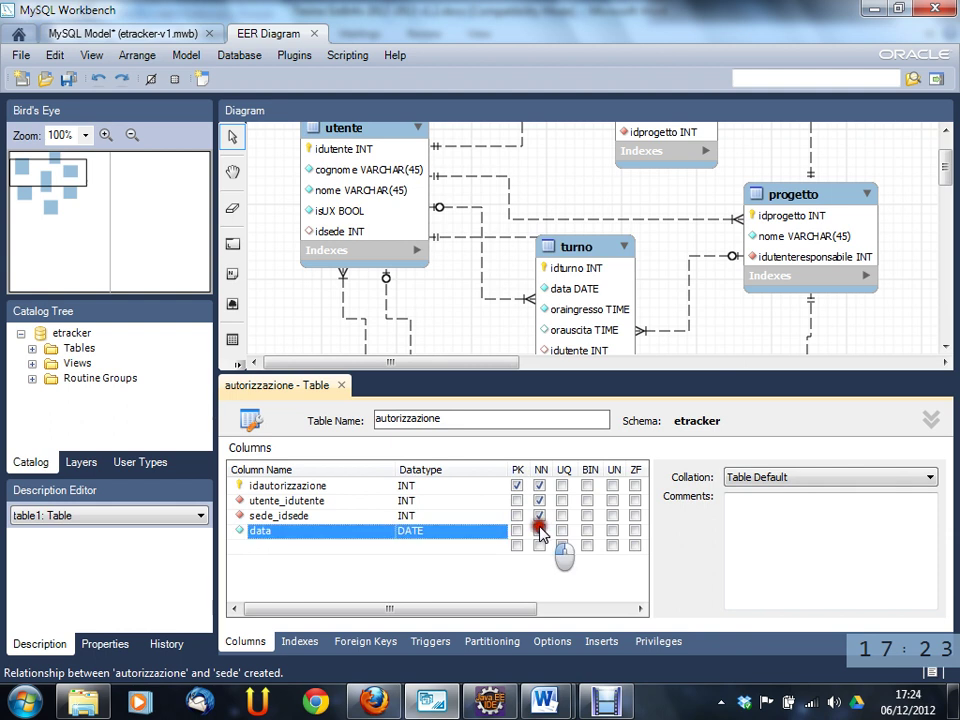
{"action": "left_click", "coordinate": [336, 546]}
- Rename the utente_idutente column to idutente
{"action": "double_click", "coordinate": [300, 501]}
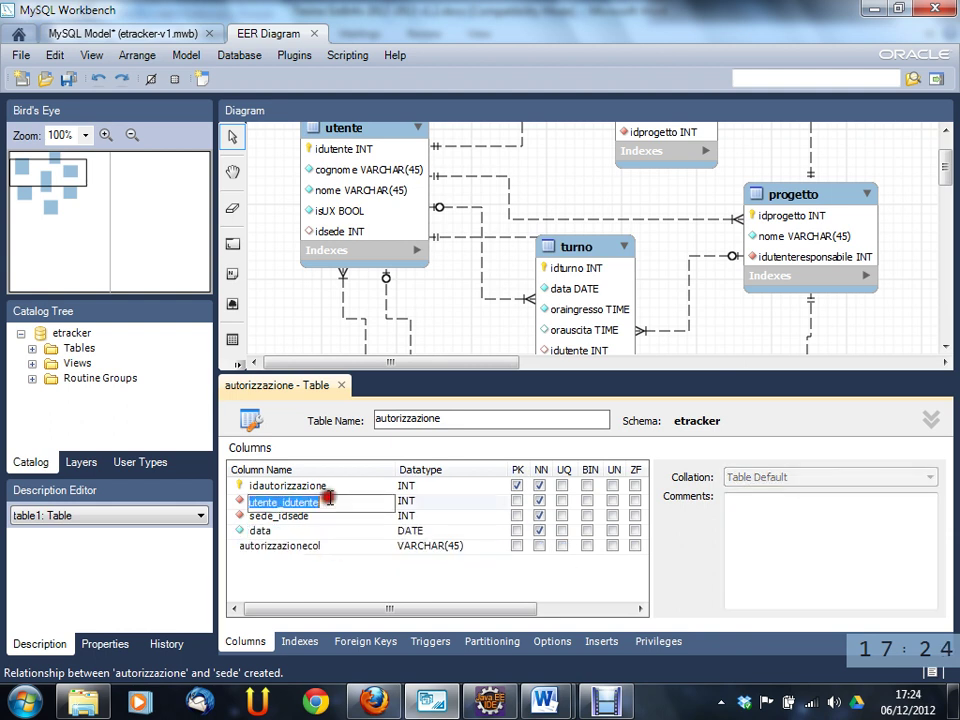
{"action": "left_click_drag", "start_coordinate": [284, 502], "coordinate": [249, 502]}
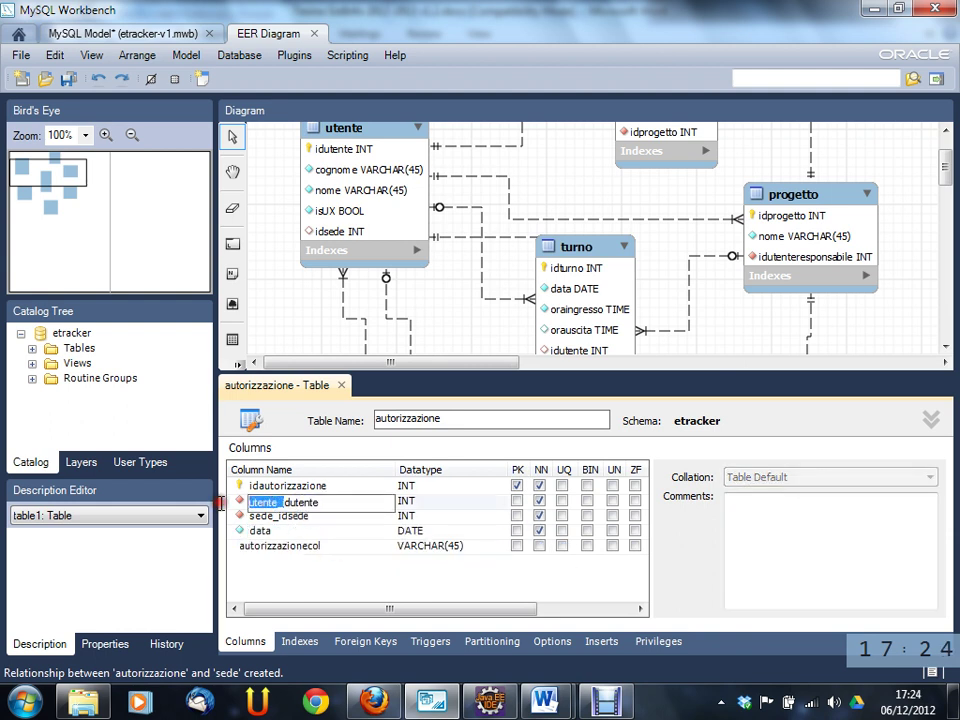
{"action": "key", "text": "Delete"}
{"action": "key", "text": "Tab"}
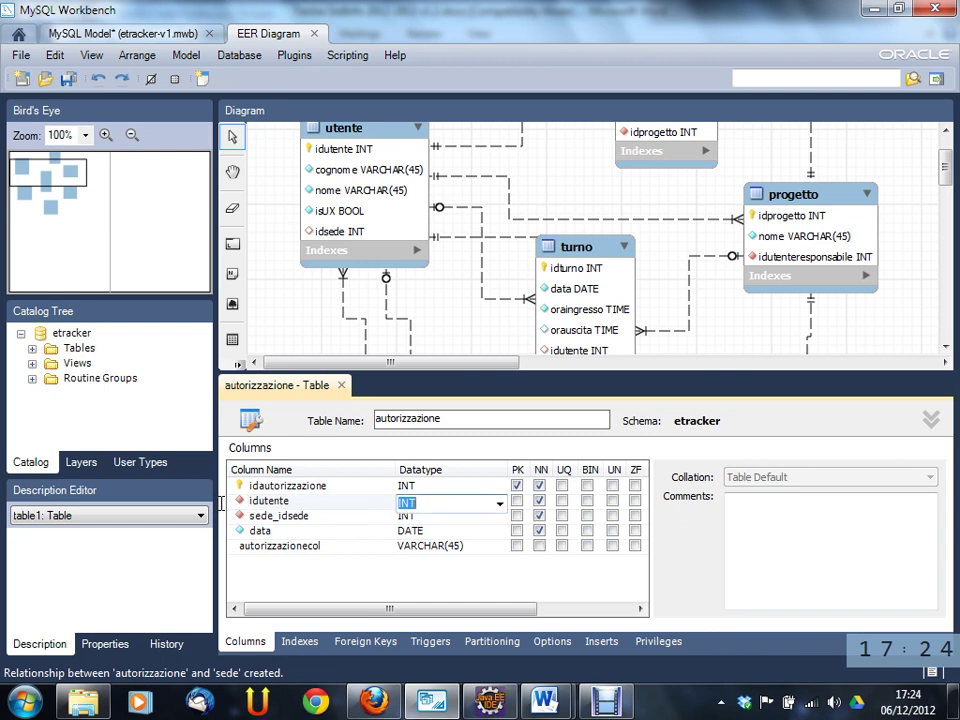
- Rename sede_idsede to idsede and close the autorizzazione editor
{"action": "double_click", "coordinate": [305, 516]}
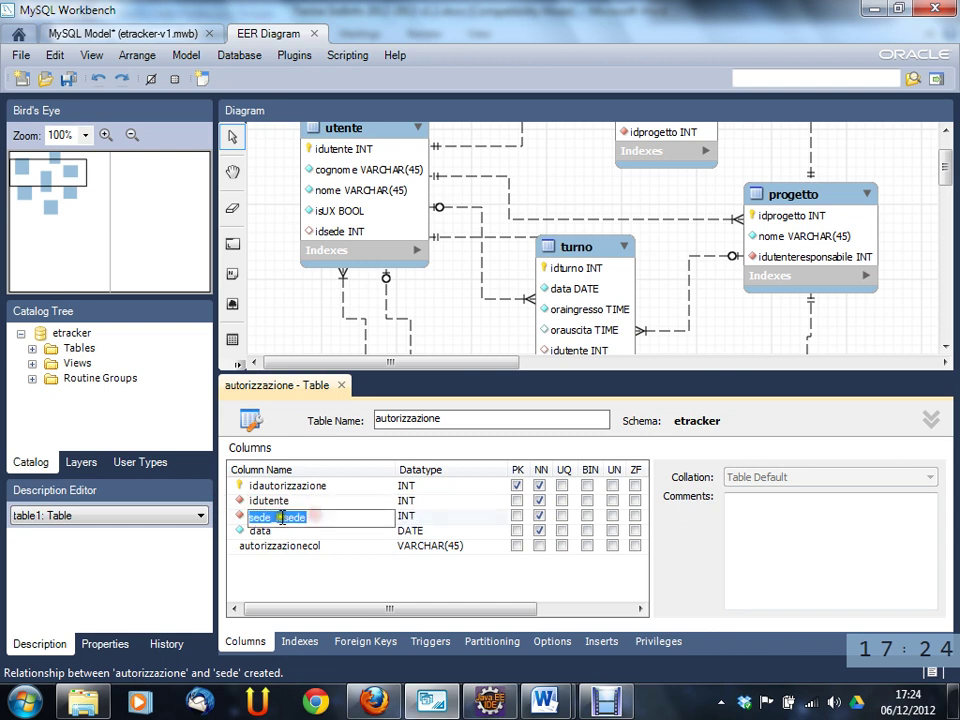
{"action": "left_click_drag", "start_coordinate": [276, 516], "coordinate": [220, 516]}
{"action": "type", "text": "i"}
{"action": "key", "text": "Tab"}
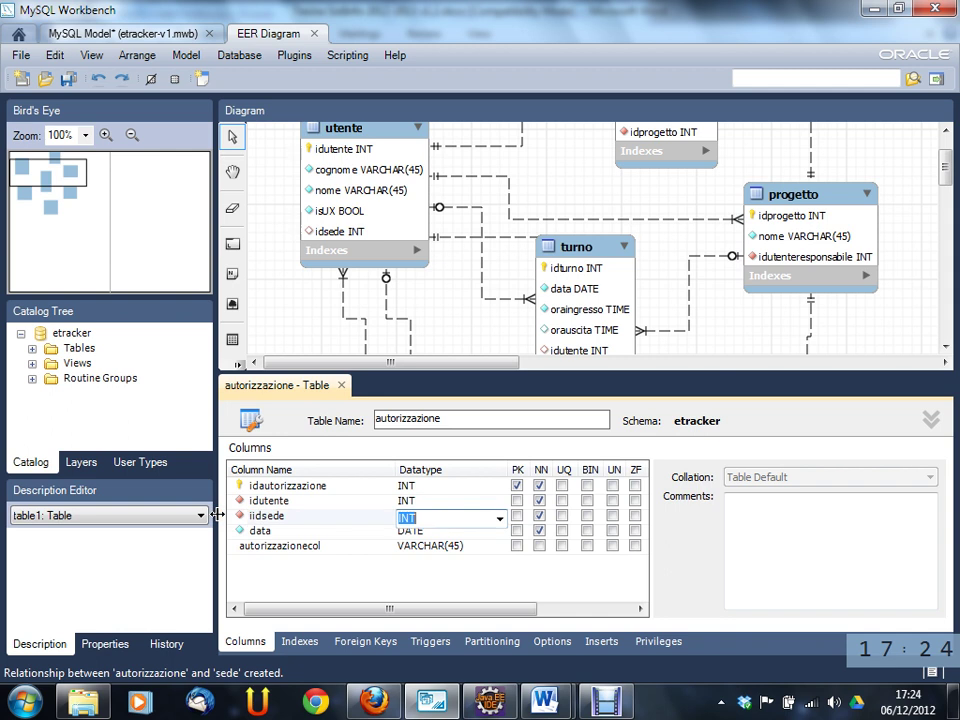
{"action": "left_click", "coordinate": [246, 516]}
{"action": "left_click", "coordinate": [253, 516]}
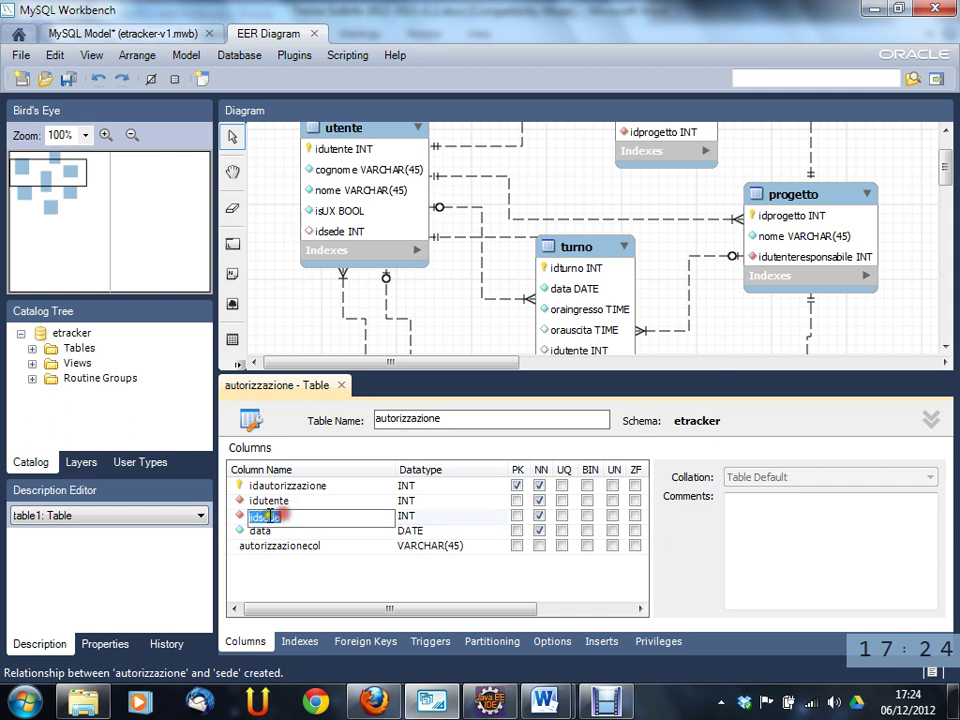
{"action": "left_click", "coordinate": [255, 516]}
{"action": "key", "text": "BackSpace"}
{"action": "key", "text": "Tab"}
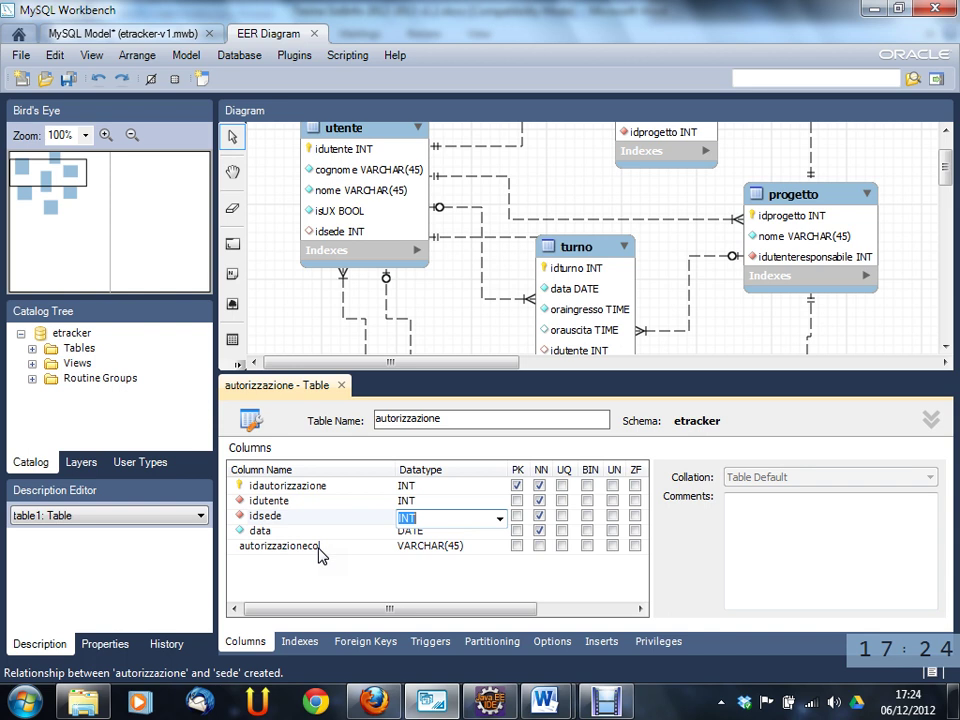
{"action": "left_click", "coordinate": [341, 385]}
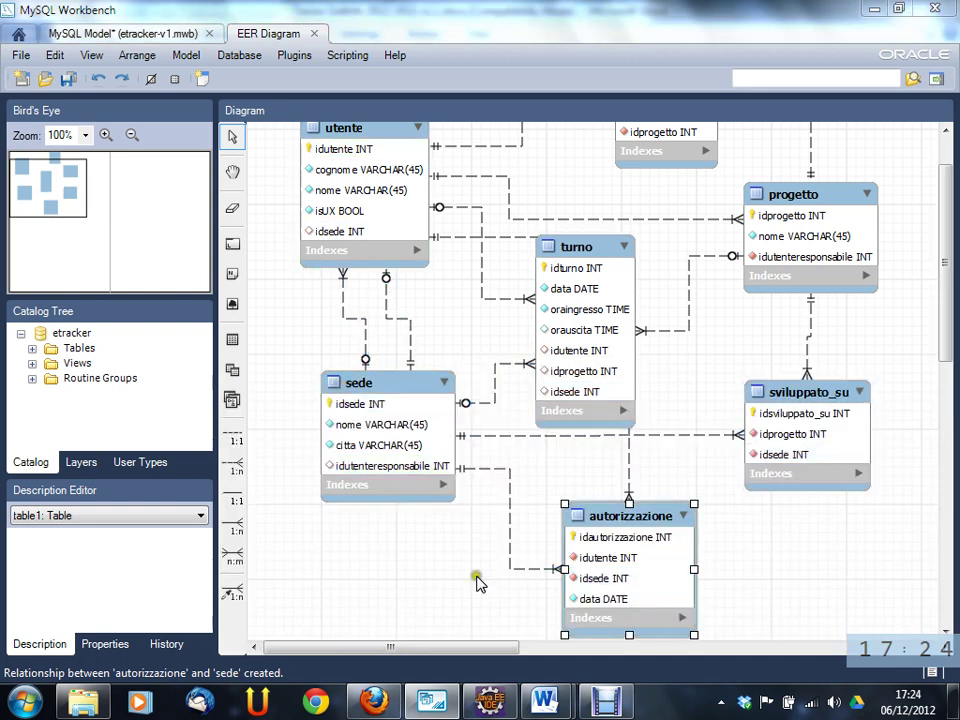
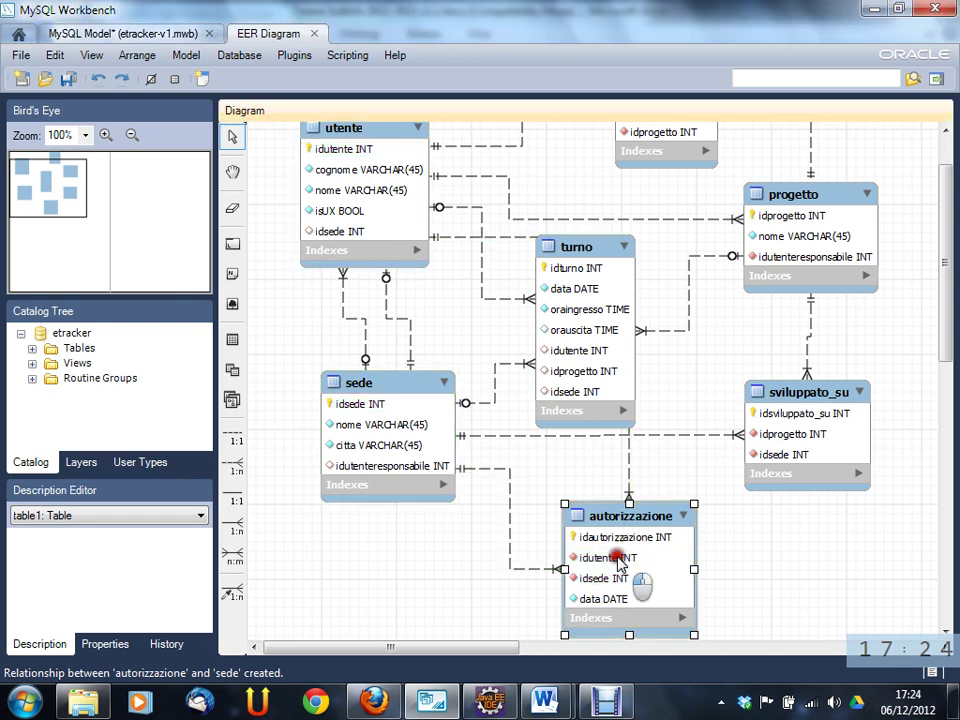
- Add a 1:n non-identifying relationship from autorizzazione to the utente table
{"action": "mouse_move", "coordinate": [535, 575]}
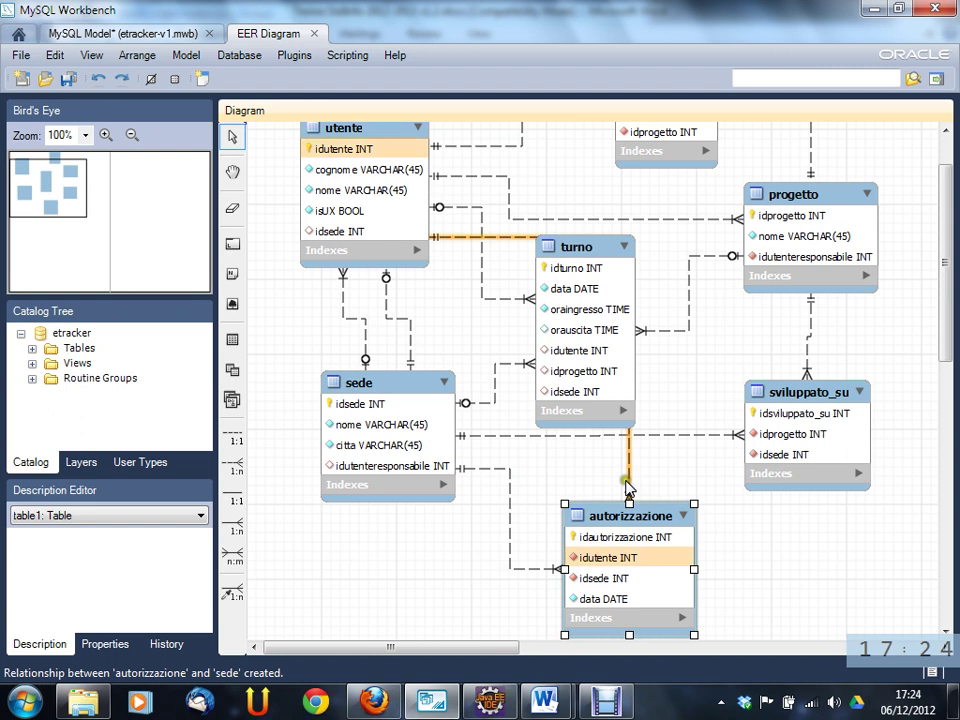
{"action": "mouse_move", "coordinate": [629, 487]}
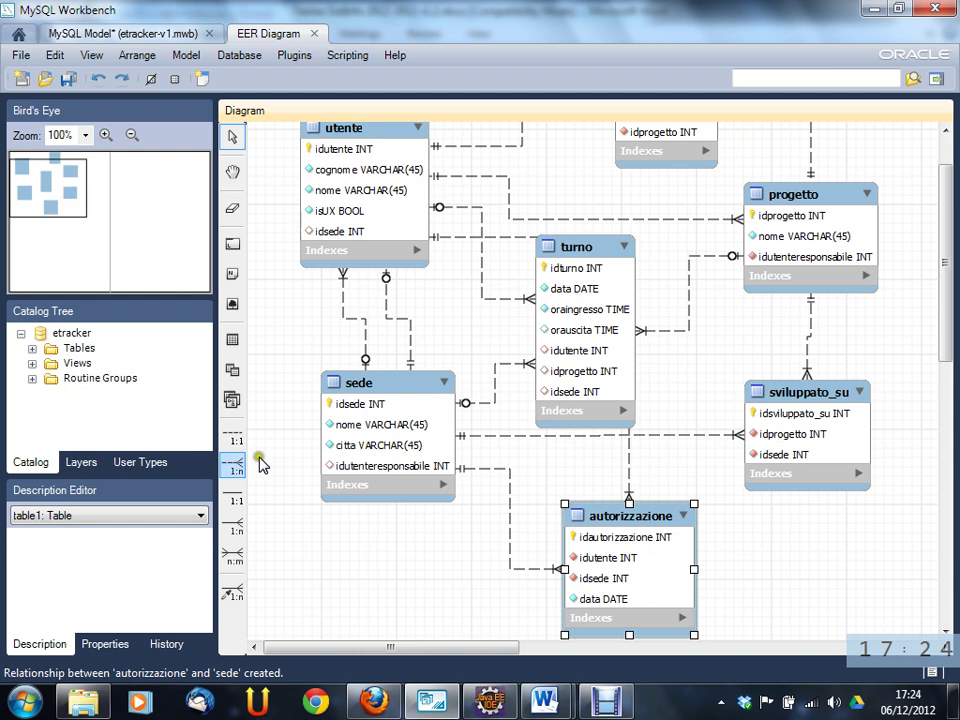
{"action": "left_click", "coordinate": [232, 466]}
{"action": "left_click", "coordinate": [610, 508]}
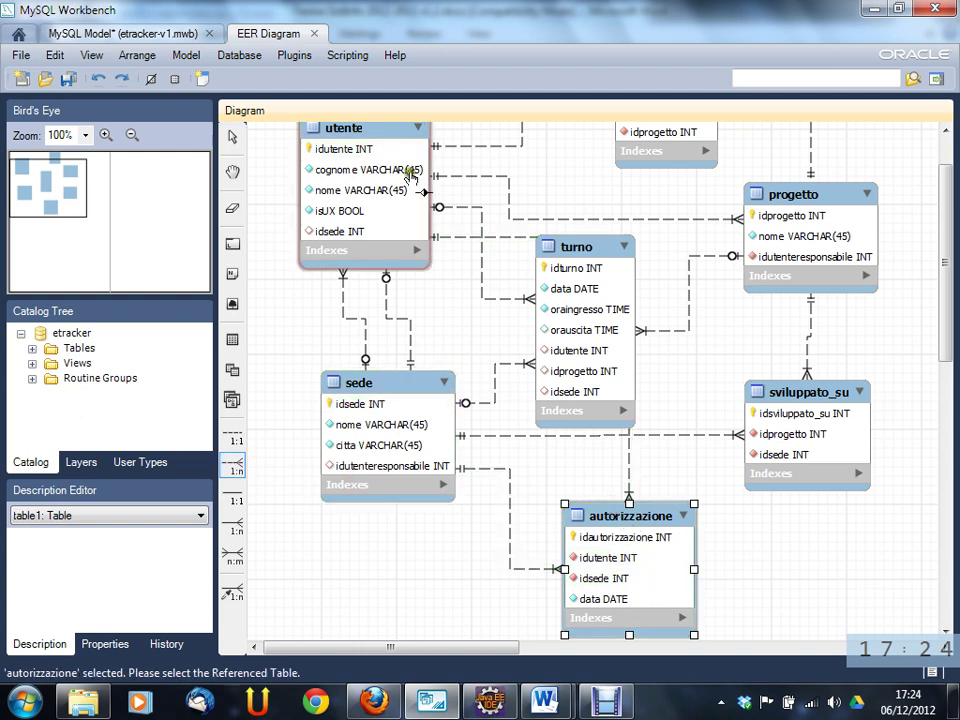
{"action": "left_click", "coordinate": [395, 130]}
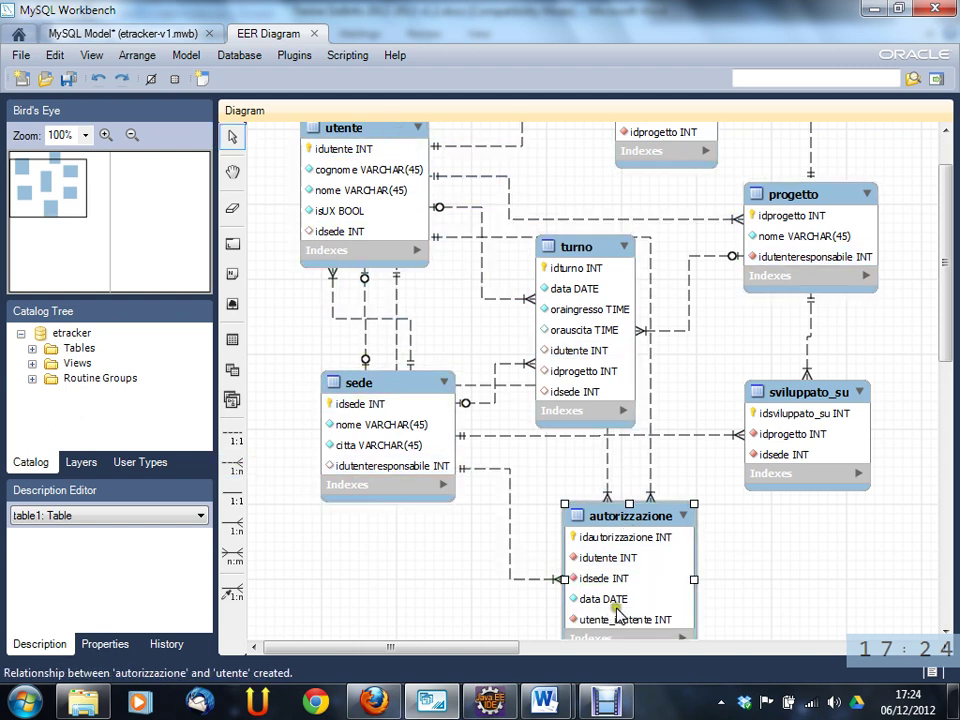
- Rename autorizzazione's new utente_idutente column to idutenteautorizzante and close the table editor
{"action": "double_click", "coordinate": [615, 561]}
{"action": "left_click", "coordinate": [320, 548]}
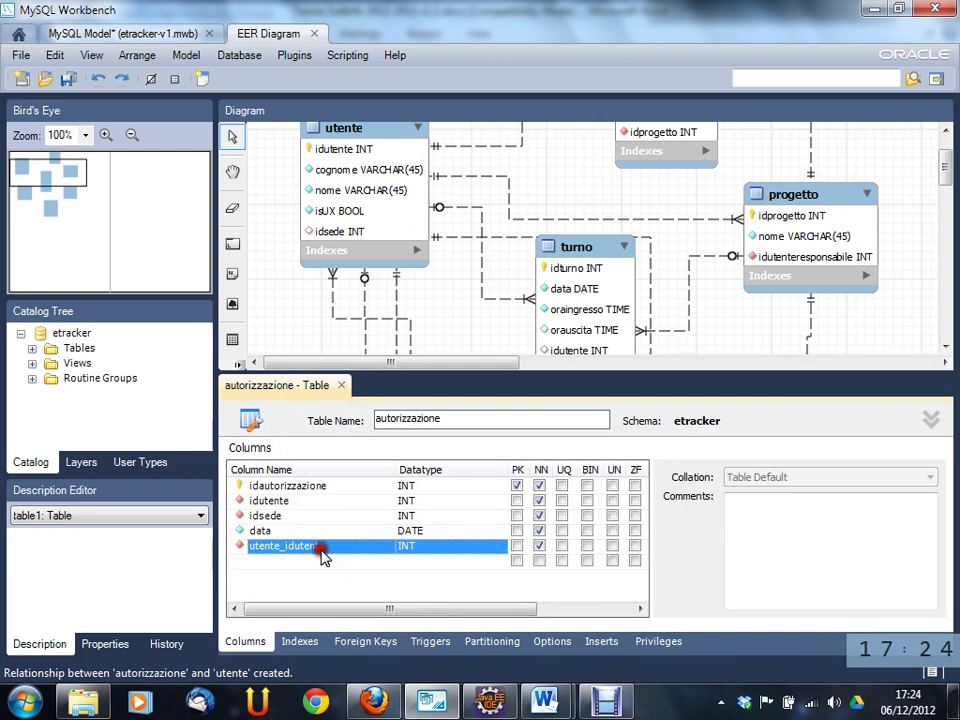
{"action": "left_click", "coordinate": [347, 548]}
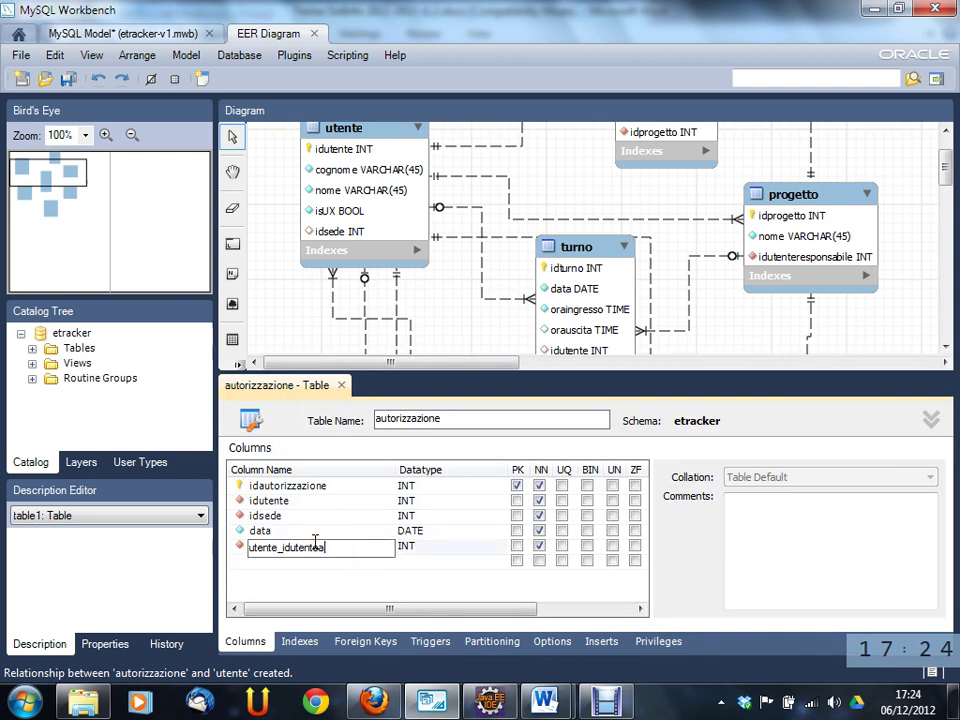
{"action": "type", "text": "autorizzante"}
{"action": "key", "text": "Home"}
{"action": "key", "text": "Delete"}
{"action": "key", "text": "Delete"}
{"action": "key", "text": "Delete"}
{"action": "key", "text": "Delete"}
{"action": "key", "text": "Delete"}
{"action": "key", "text": "Delete"}
{"action": "key", "text": "Delete"}
{"action": "key", "text": "Tab"}
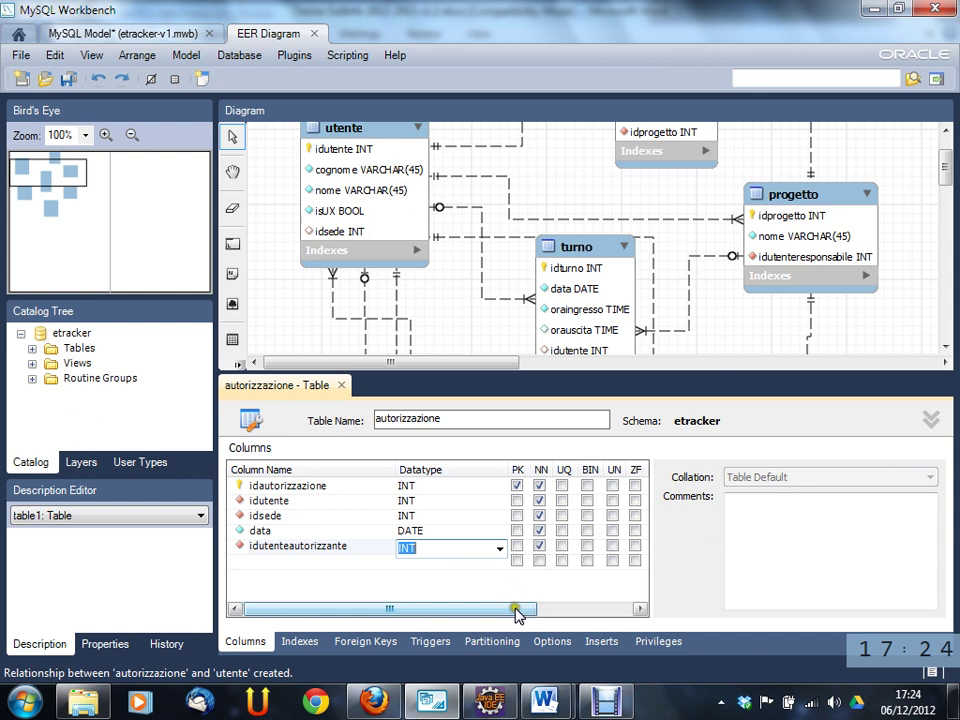
{"action": "left_click_drag", "start_coordinate": [517, 609], "coordinate": [545, 615]}
{"action": "left_click", "coordinate": [403, 530]}
{"action": "left_click_drag", "start_coordinate": [385, 609], "coordinate": [435, 612]}
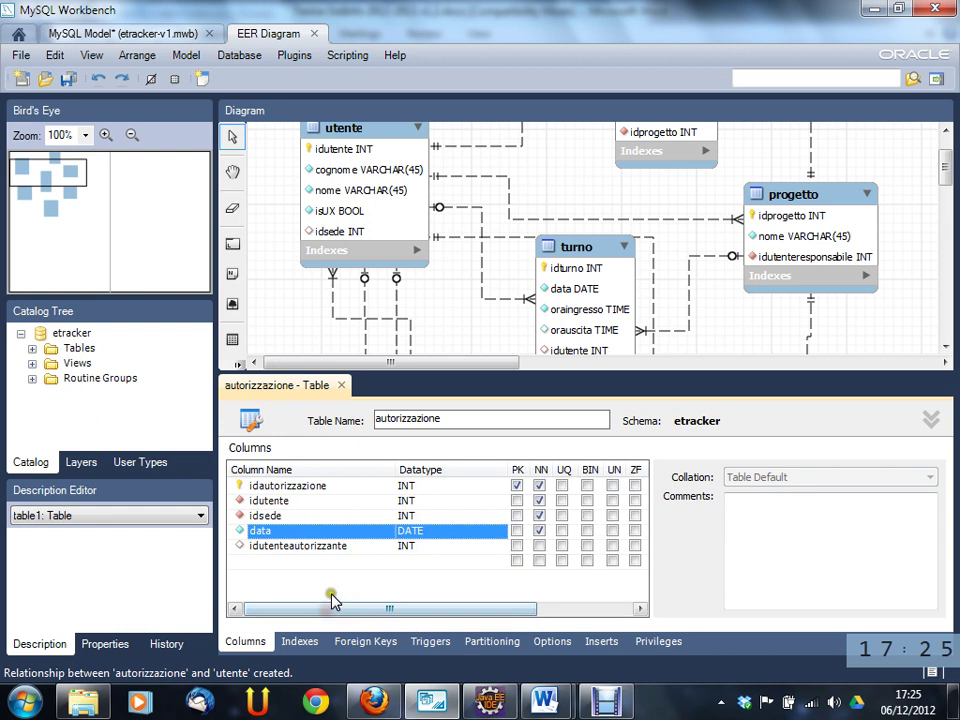
{"action": "left_click", "coordinate": [341, 385]}
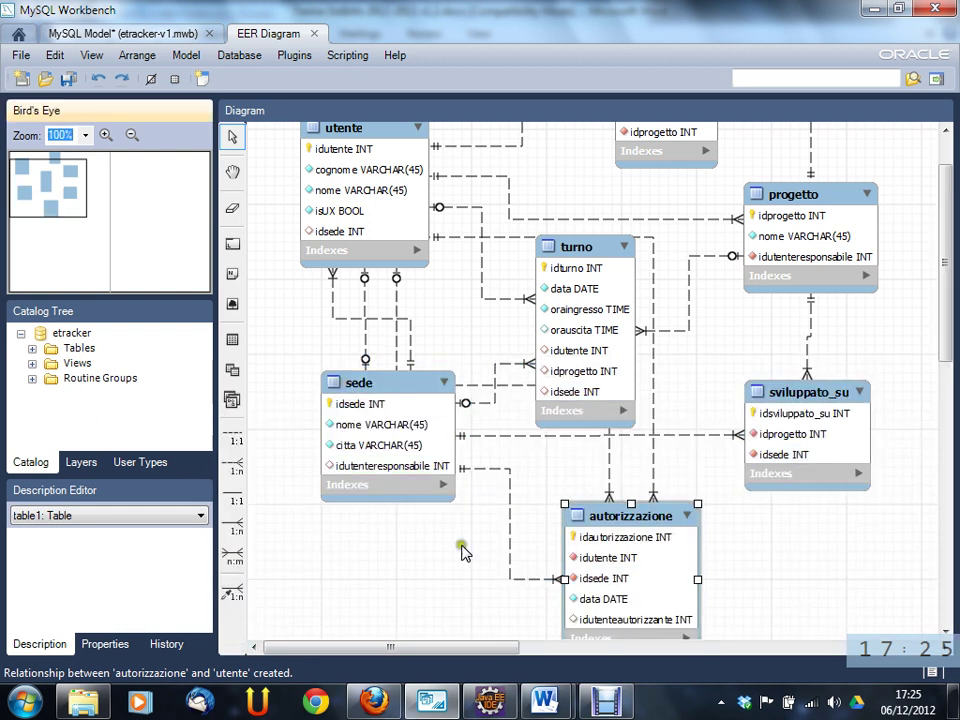
- Check the utente autorizzante bullet in the Word exercise document
{"action": "left_click", "coordinate": [543, 702]}
{"action": "left_click", "coordinate": [607, 620]}
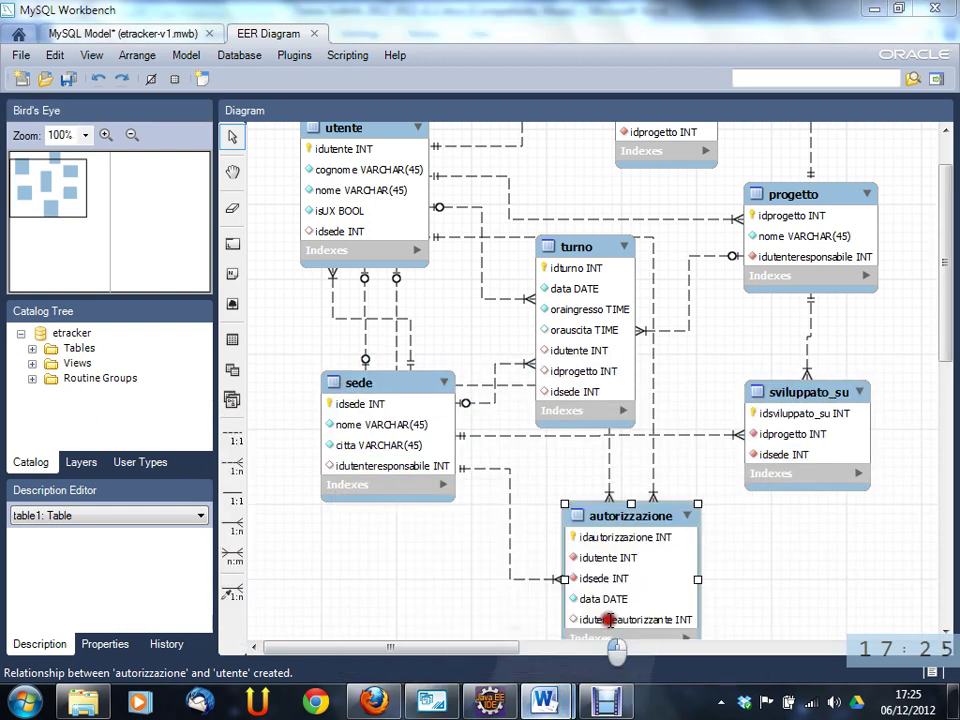
{"action": "left_click_drag", "start_coordinate": [443, 578], "coordinate": [262, 574]}
- Drag the autorizzazione table to the right in the diagram and save the etracker model
{"action": "left_click", "coordinate": [432, 702]}
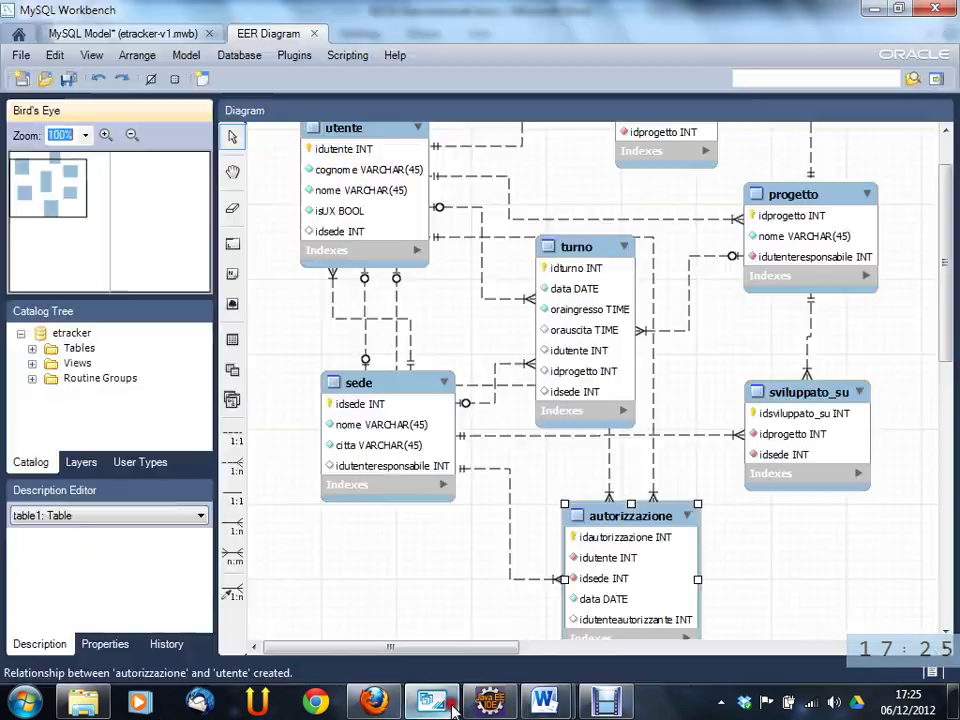
{"action": "left_click_drag", "start_coordinate": [635, 517], "coordinate": [695, 489]}
{"action": "left_click", "coordinate": [874, 531]}
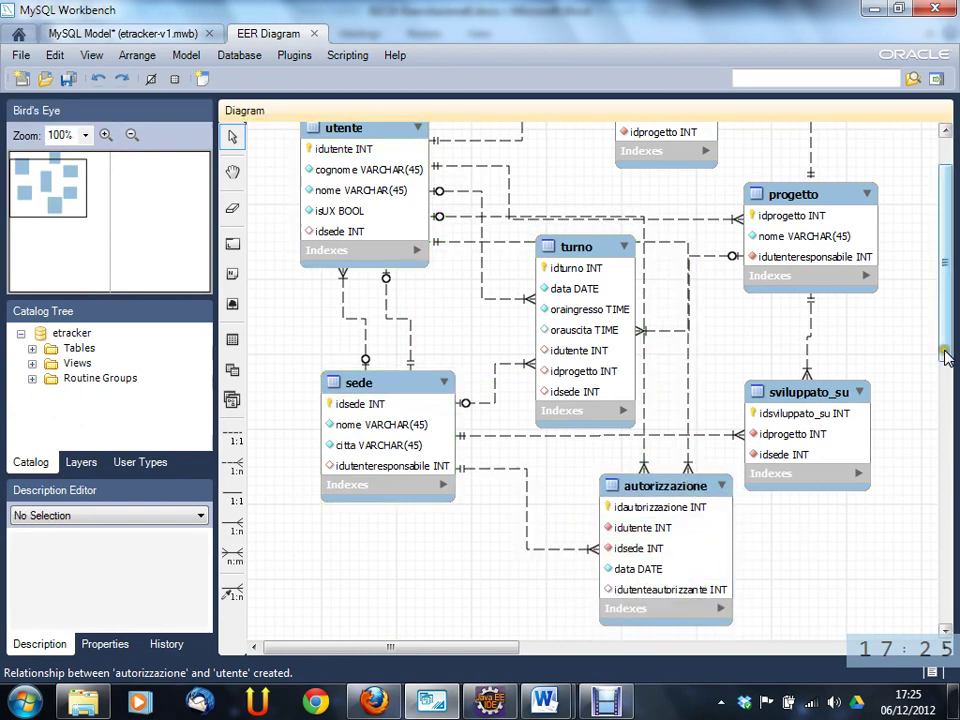
{"action": "left_click_drag", "start_coordinate": [953, 354], "coordinate": [955, 301]}
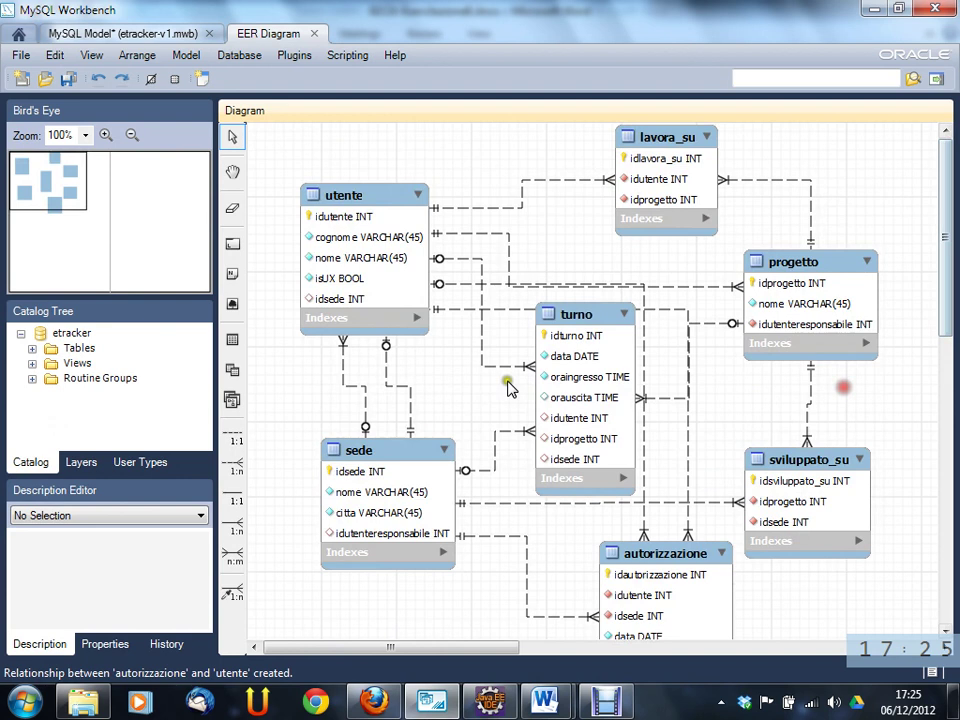
{"action": "left_click", "coordinate": [68, 78]}
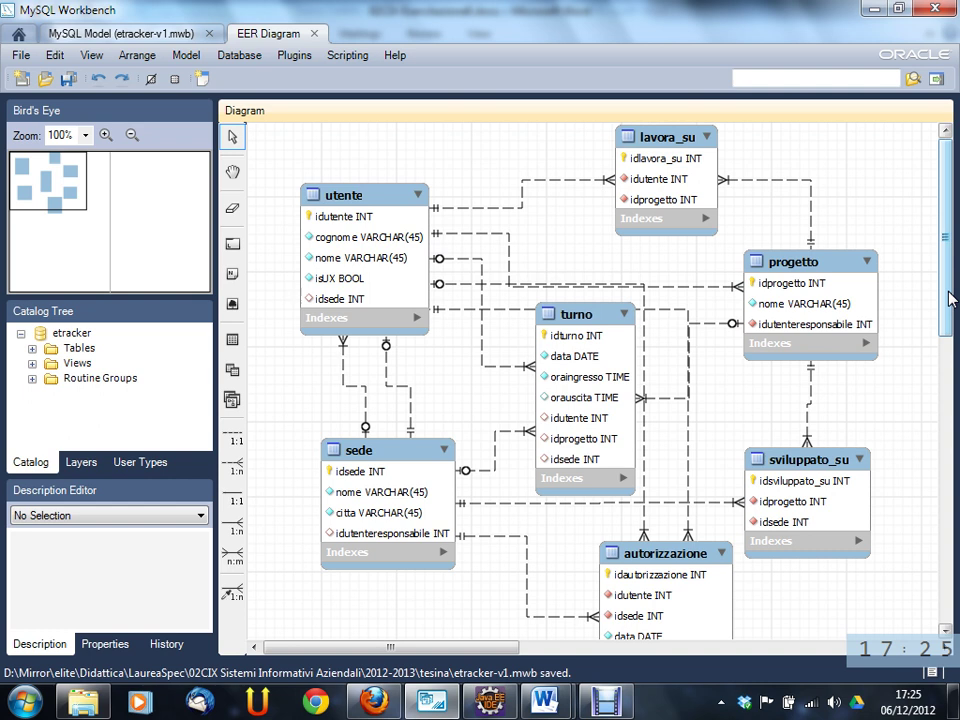
{"action": "left_click", "coordinate": [65, 82]}
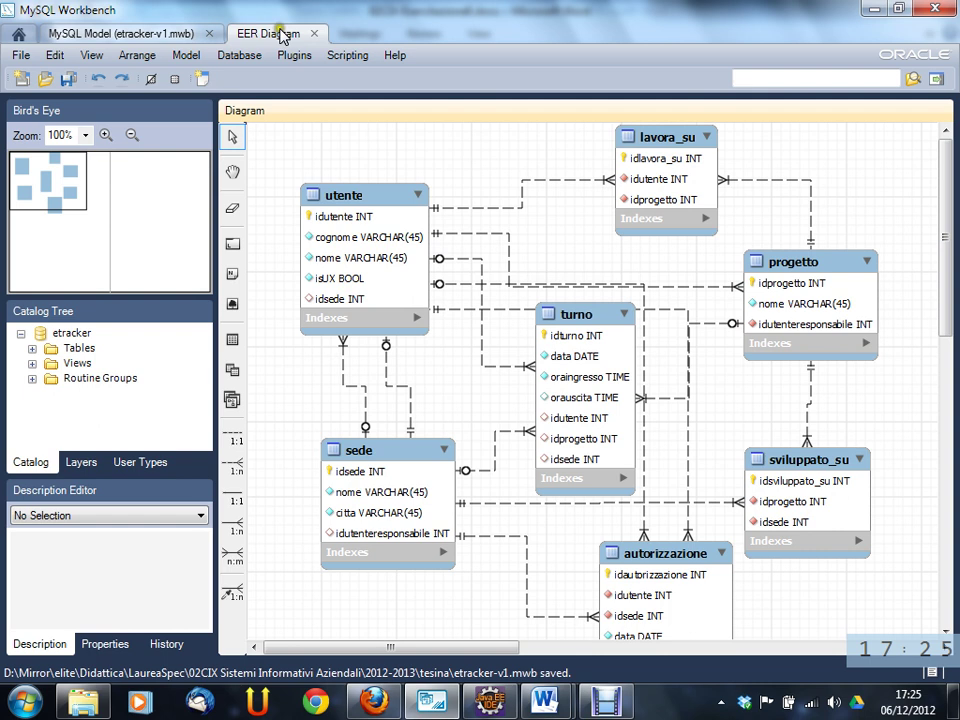
- Open the etracker schema settings from the model overview and reopen the EER diagram
{"action": "left_click", "coordinate": [180, 40]}
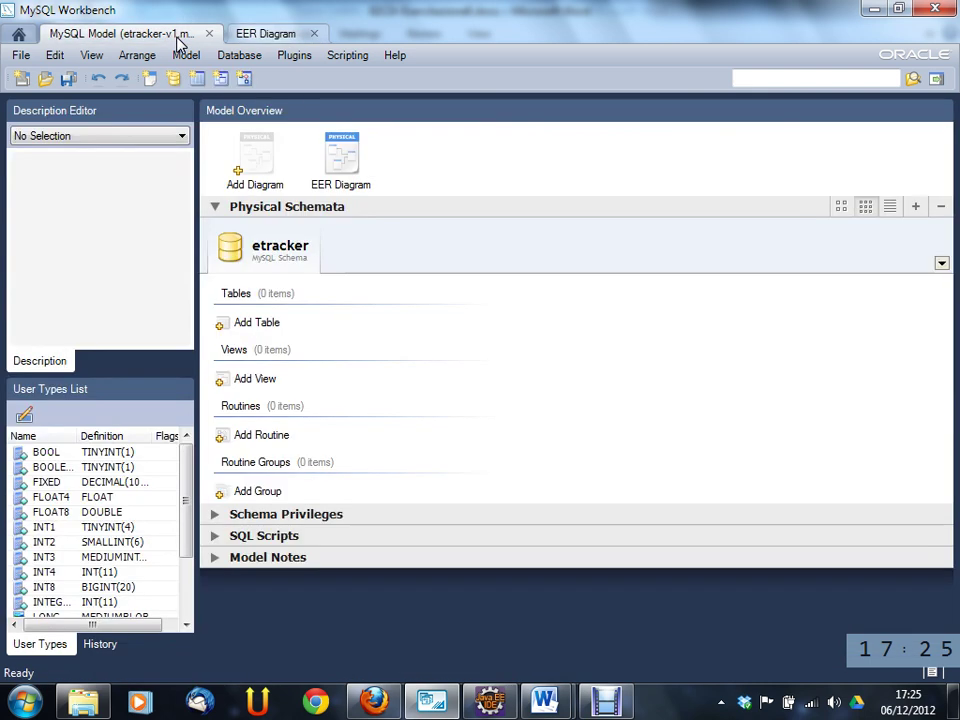
{"action": "double_click", "coordinate": [272, 250]}
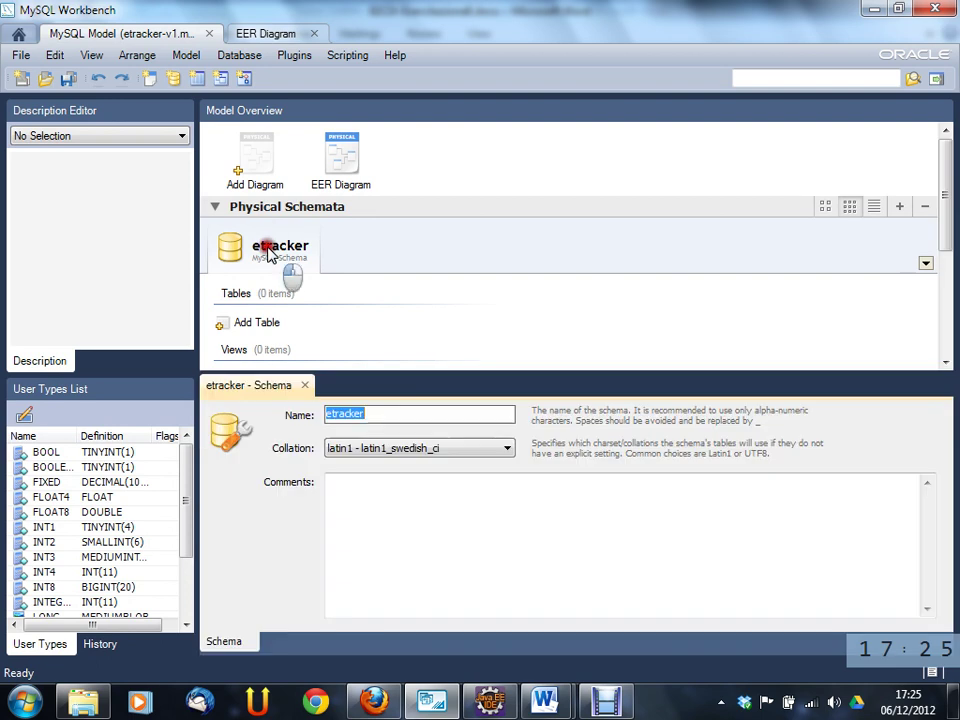
{"action": "left_click", "coordinate": [338, 156]}
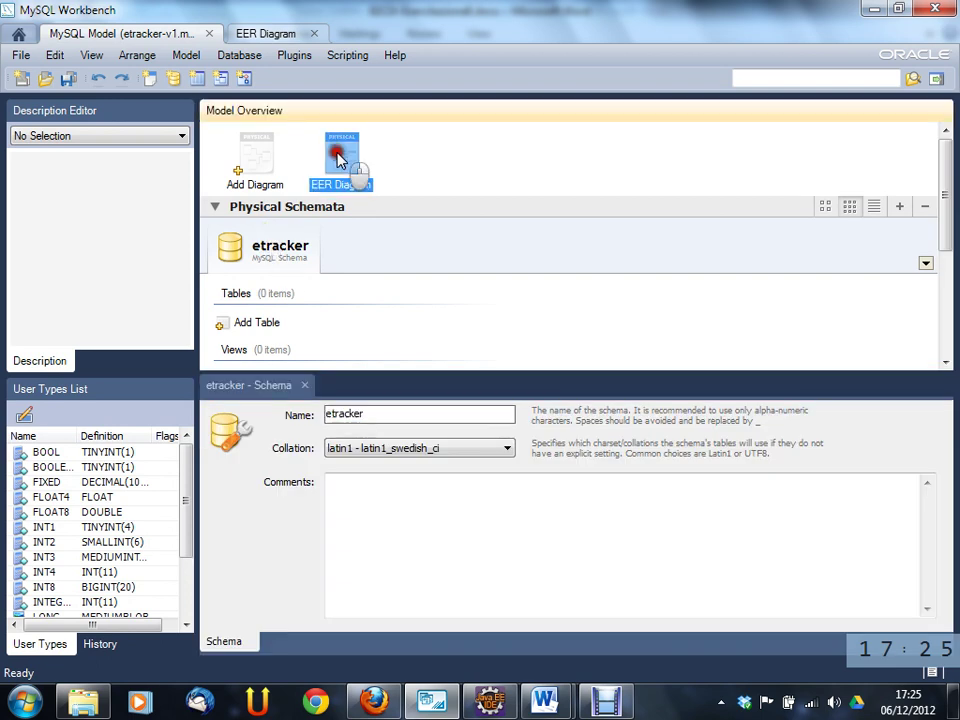
{"action": "double_click", "coordinate": [338, 156]}
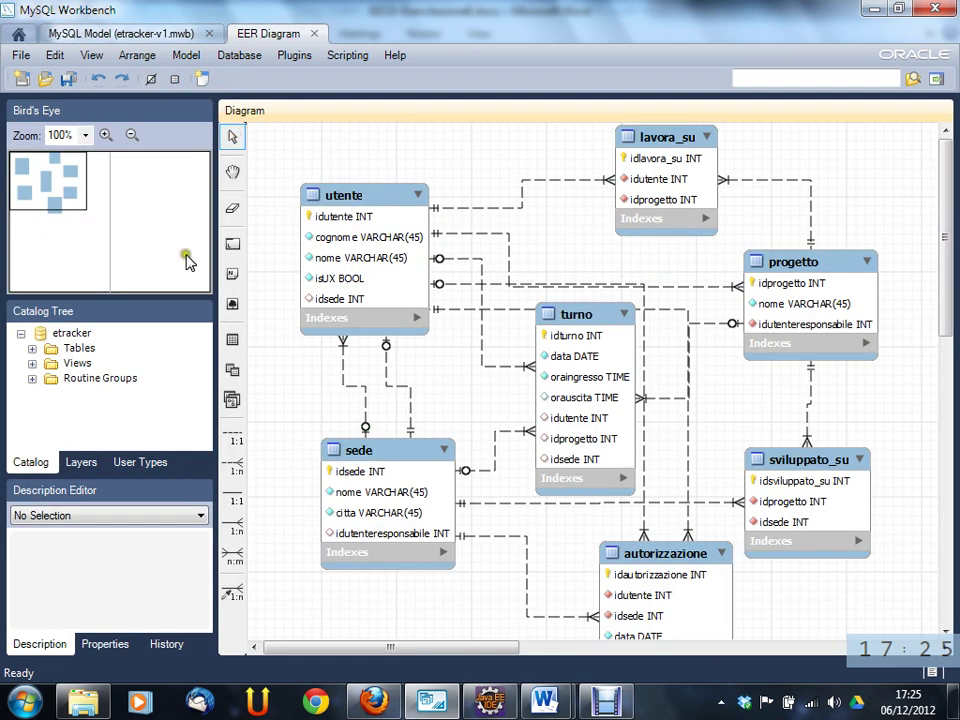
- Browse the catalog's table list, expanding and collapsing autorizzazione and lavora_su
{"action": "left_click", "coordinate": [32, 348]}
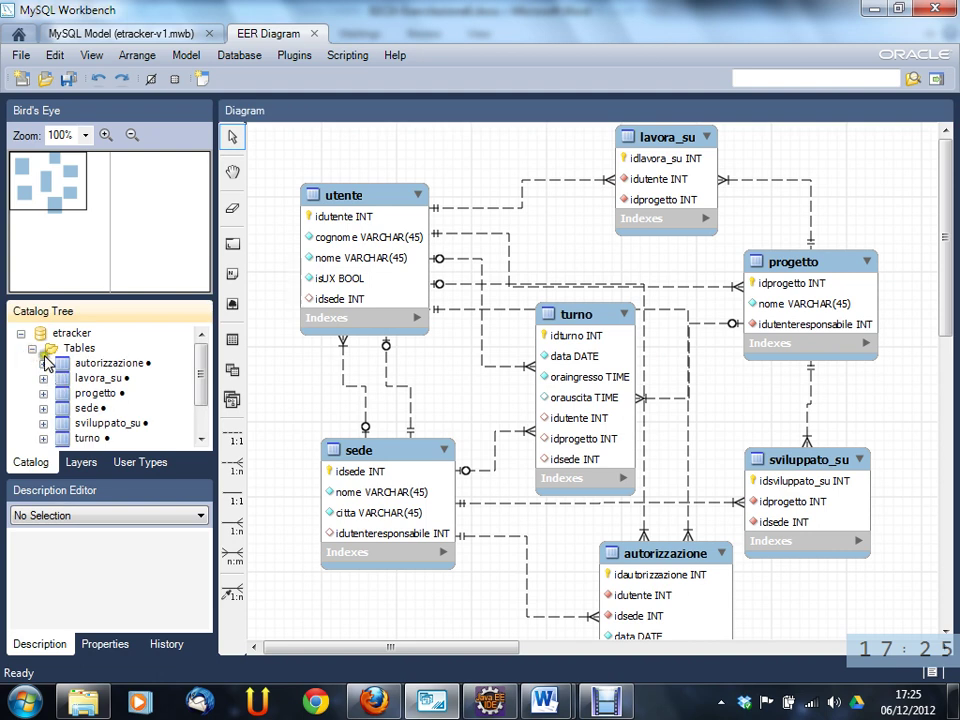
{"action": "left_click_drag", "start_coordinate": [199, 371], "coordinate": [200, 393]}
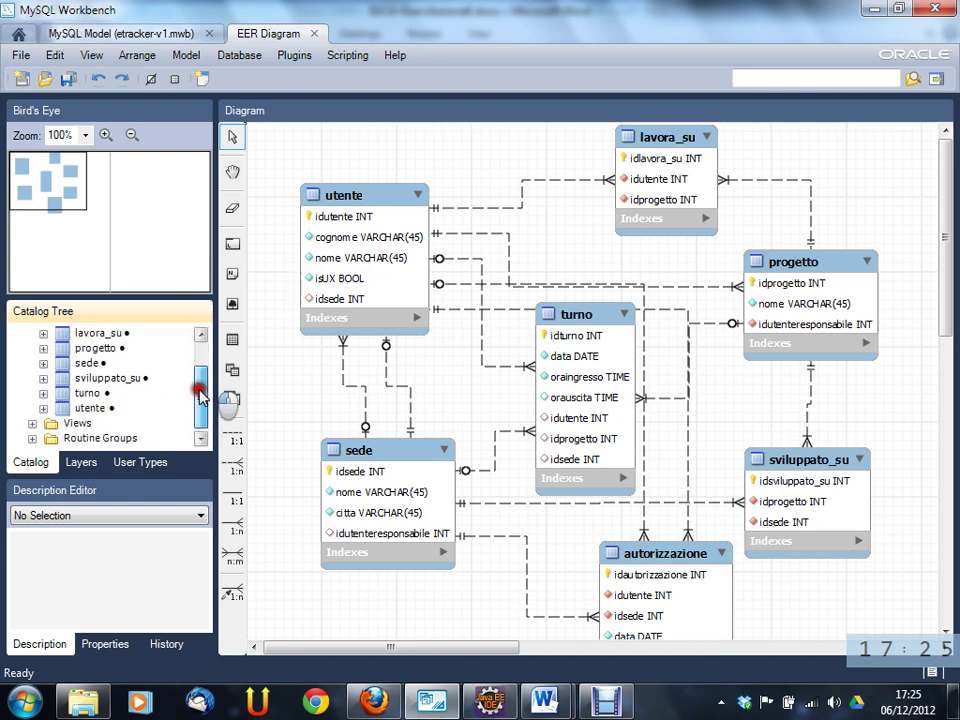
{"action": "scroll", "coordinate": [197, 390], "scroll_direction": "up", "scroll_amount": 1}
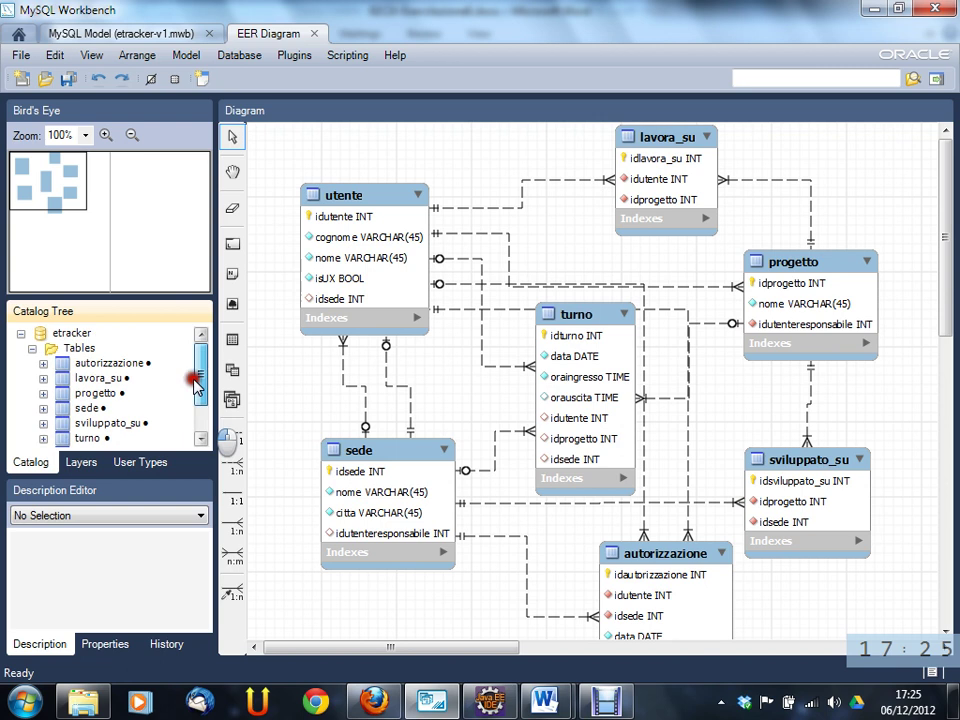
{"action": "left_click", "coordinate": [43, 366]}
{"action": "left_click", "coordinate": [44, 376]}
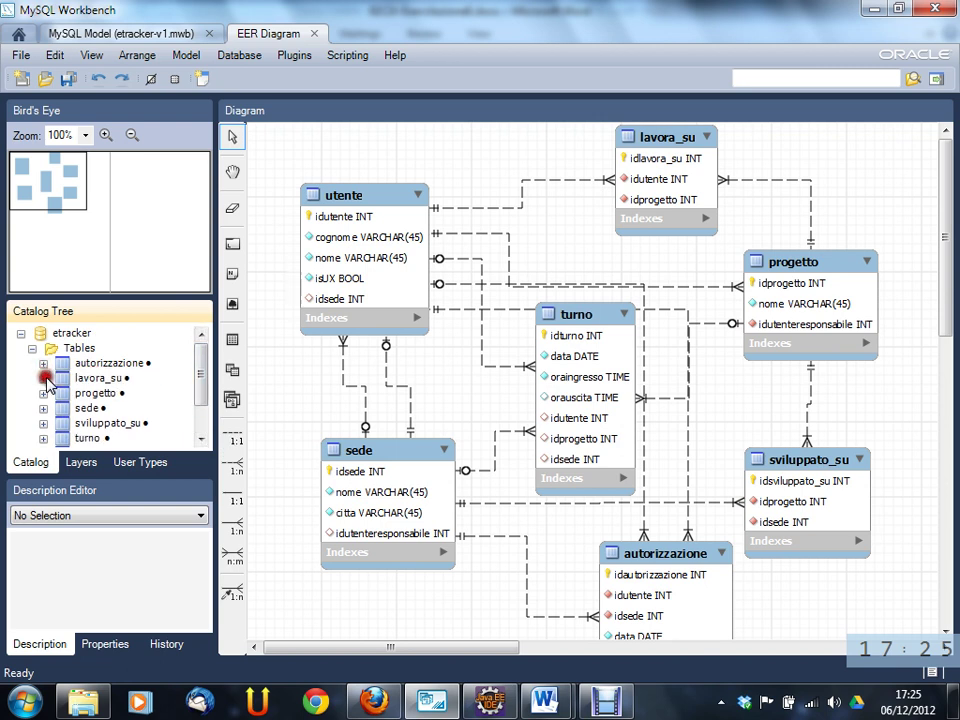
{"action": "left_click", "coordinate": [43, 378]}
{"action": "left_click", "coordinate": [43, 378]}
{"action": "left_click", "coordinate": [31, 348]}
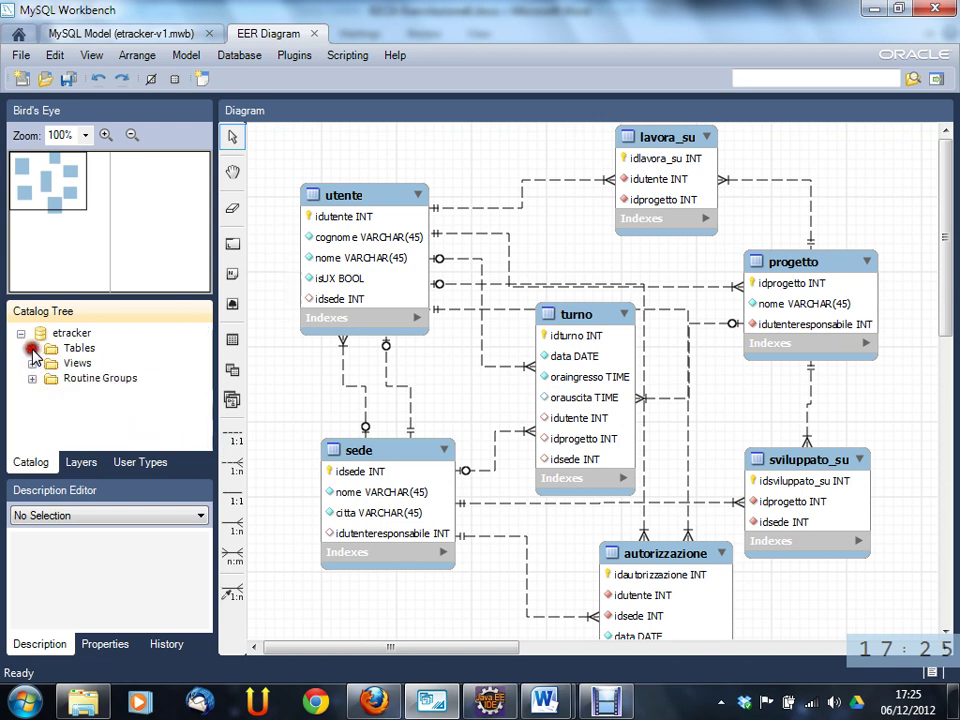
{"action": "left_click", "coordinate": [39, 332]}
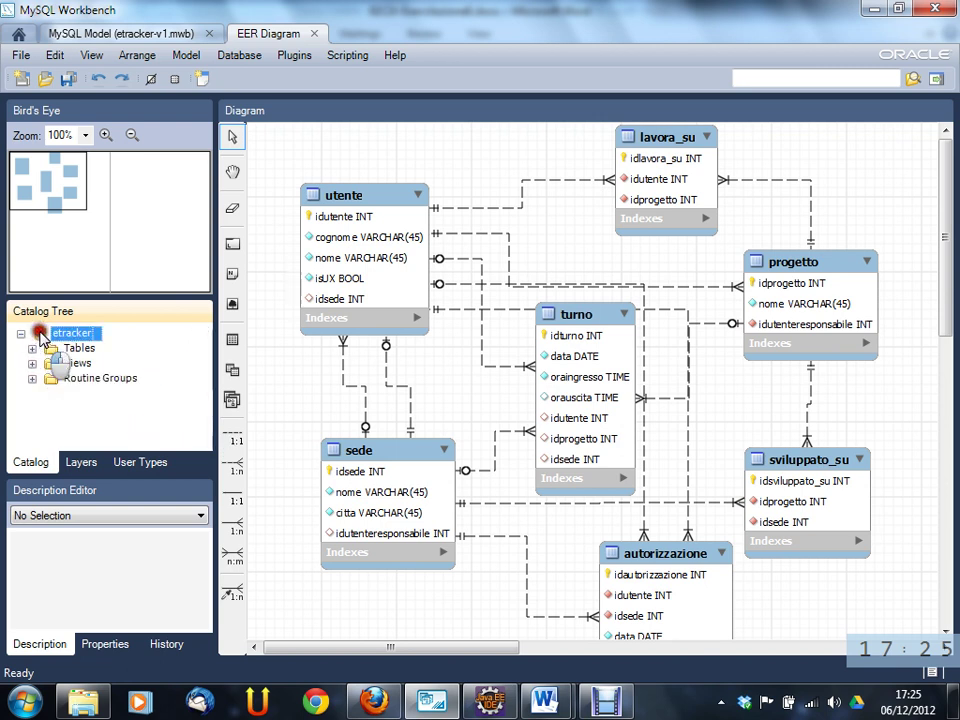
- Save the etracker model, close the schema editor and return to the Home screen
{"action": "left_click", "coordinate": [67, 78]}
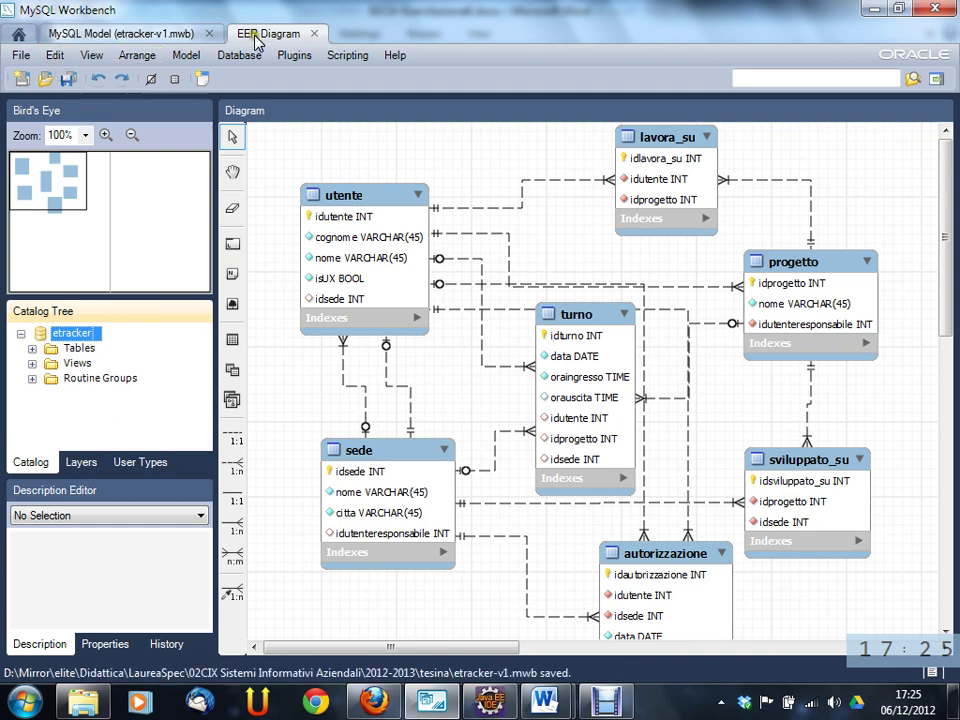
{"action": "left_click", "coordinate": [161, 32]}
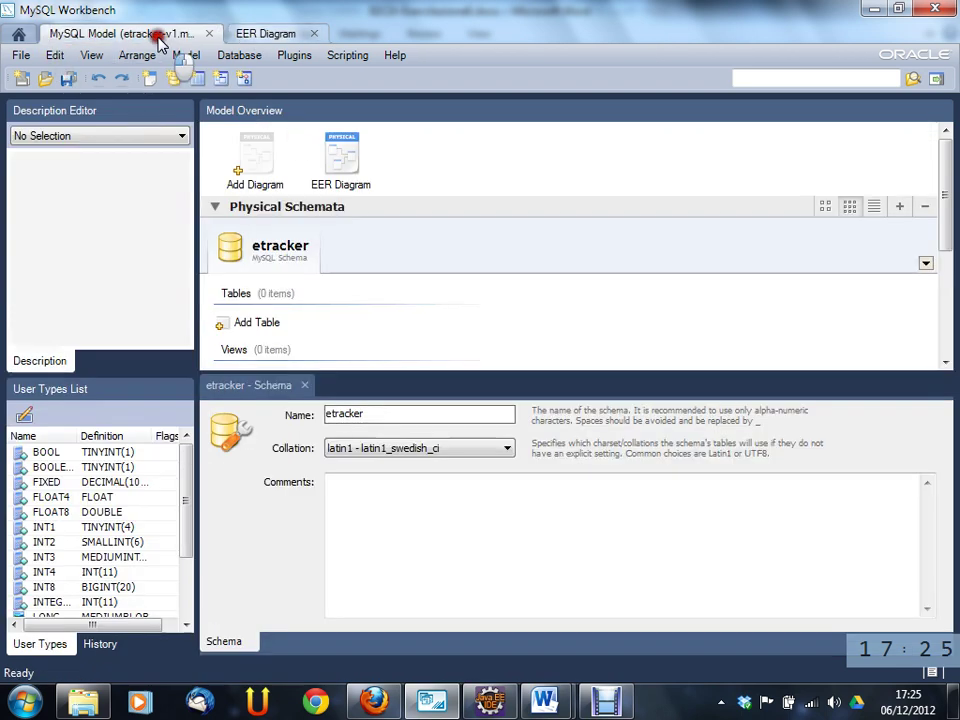
{"action": "left_click", "coordinate": [304, 385]}
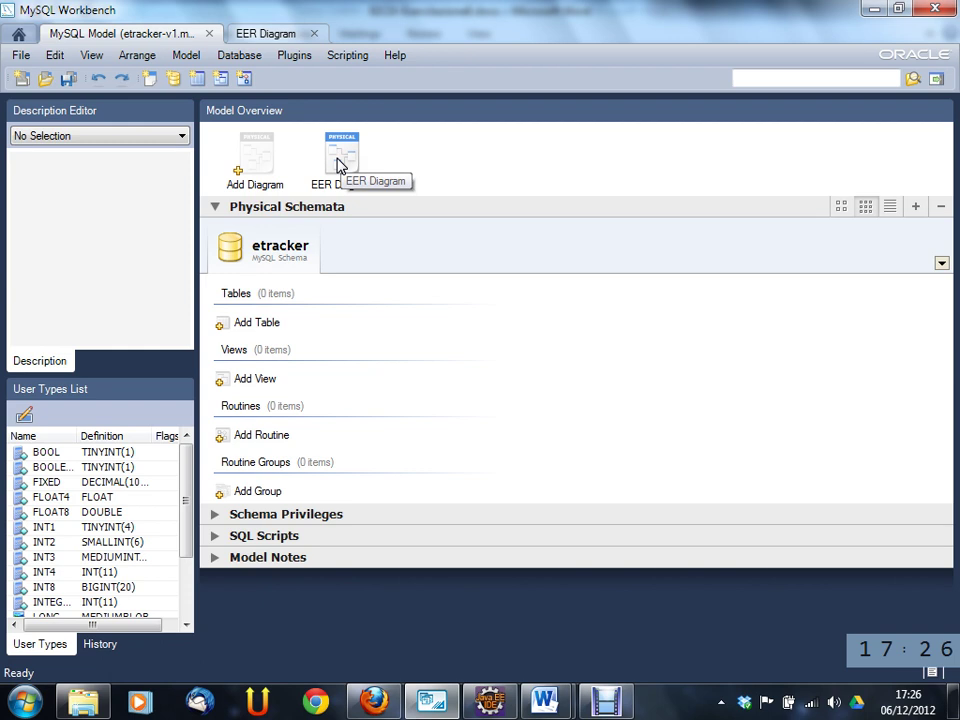
{"action": "left_click", "coordinate": [20, 34]}
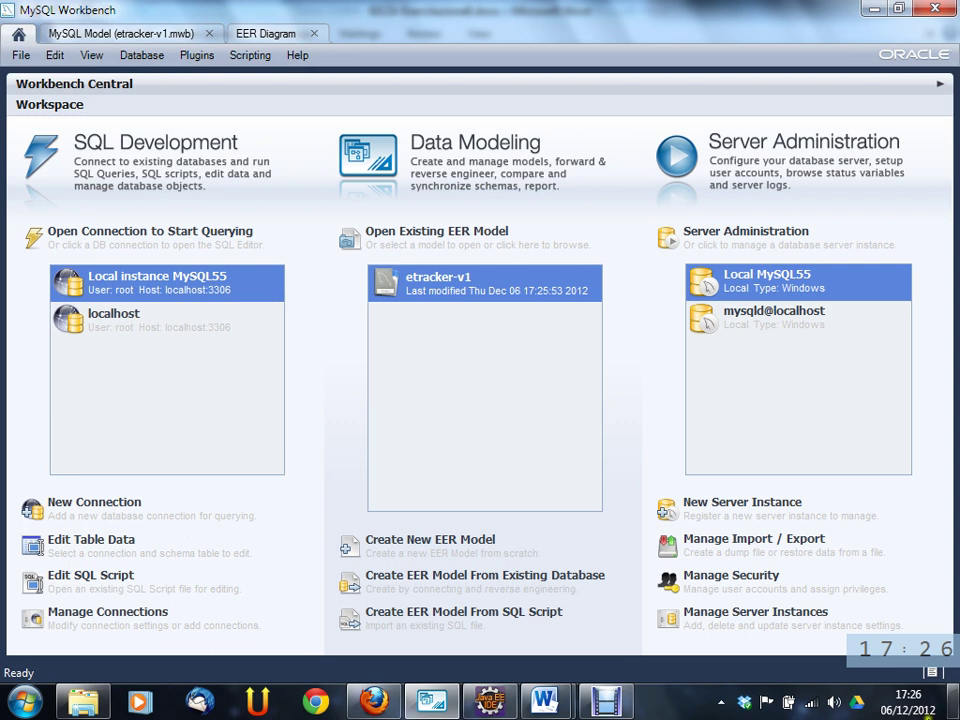
- Start the Local MySQL55 server from Startup / Shutdown using the root password, then return to the etracker model
{"action": "left_click", "coordinate": [783, 318]}
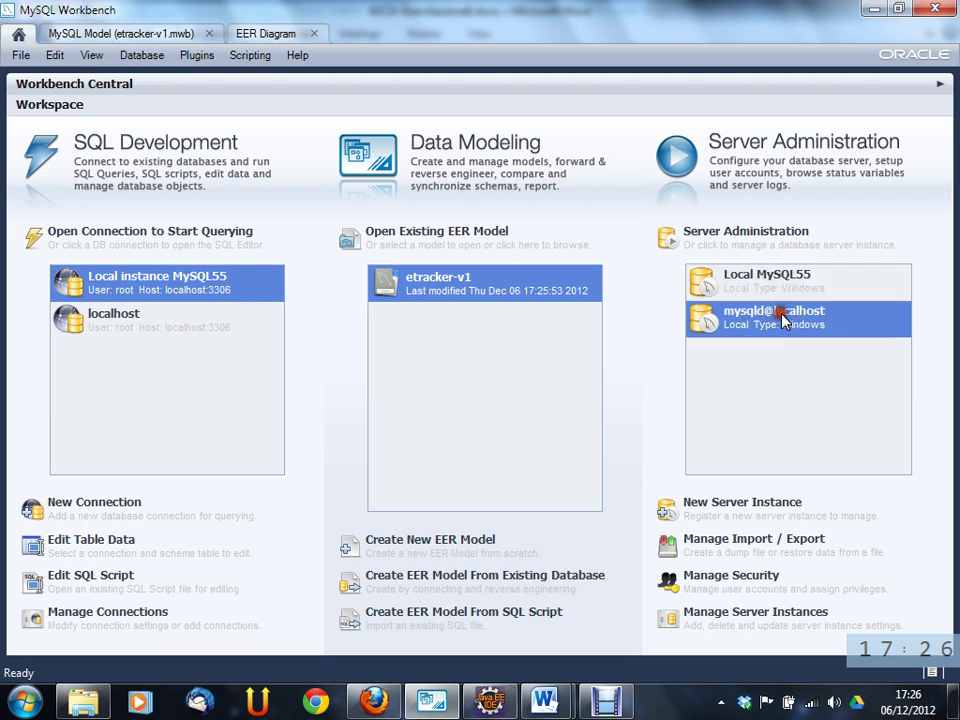
{"action": "double_click", "coordinate": [782, 272]}
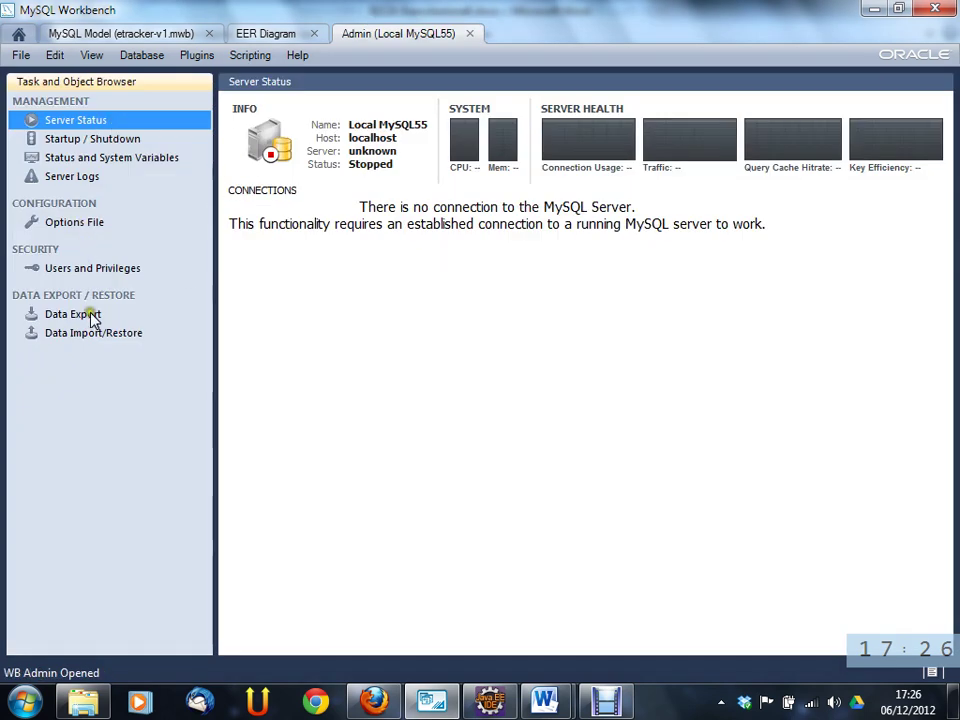
{"action": "left_click", "coordinate": [107, 141]}
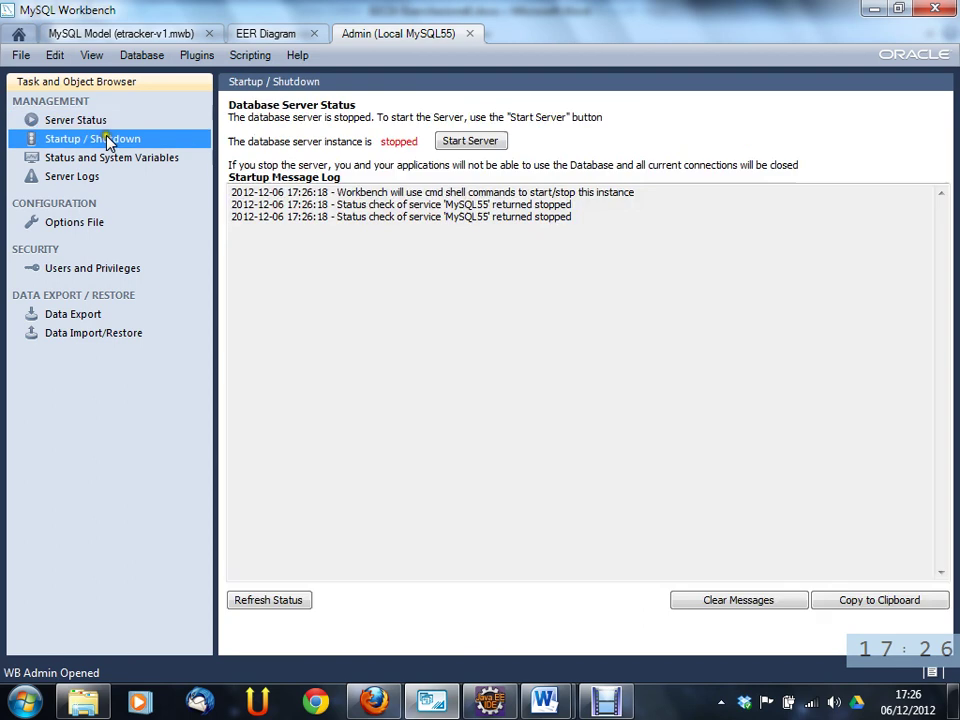
{"action": "left_click", "coordinate": [486, 141]}
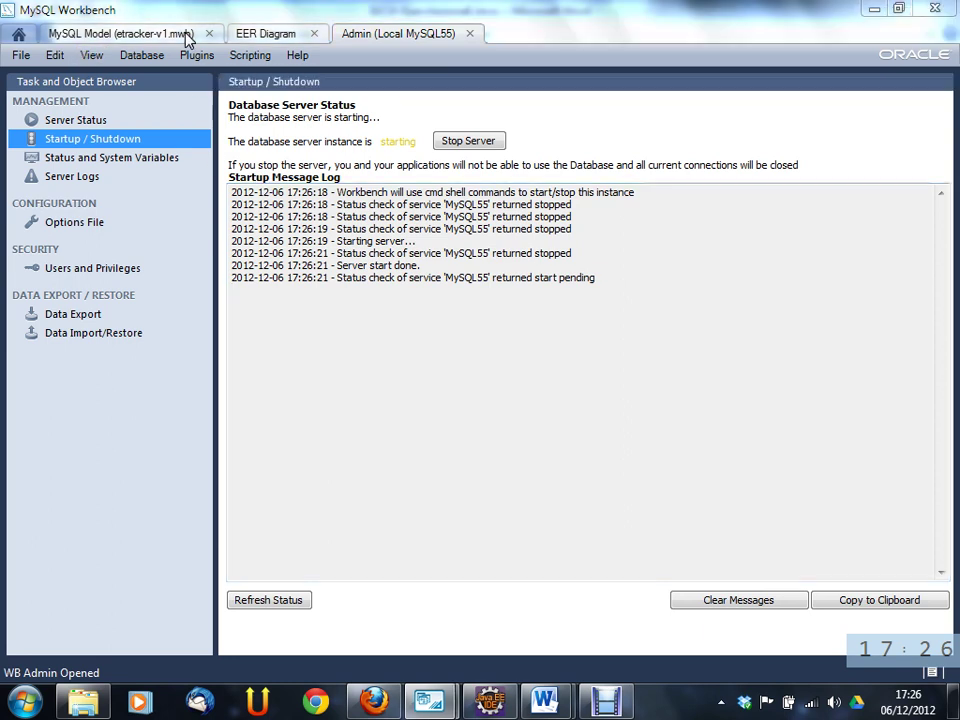
{"action": "type", "text": "root"}
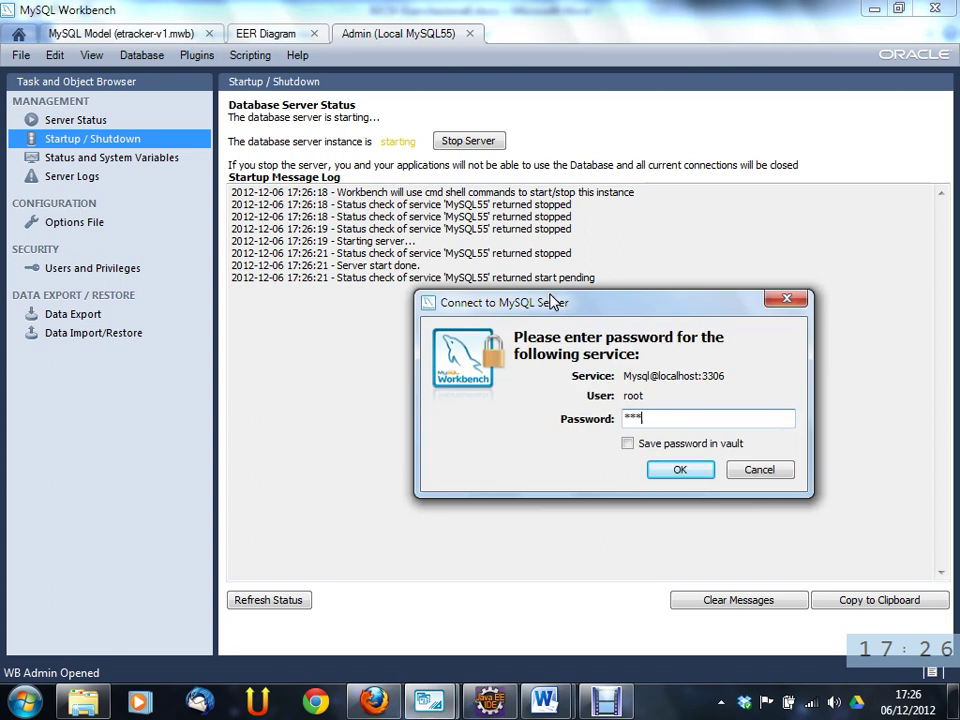
{"action": "key", "text": "Return"}
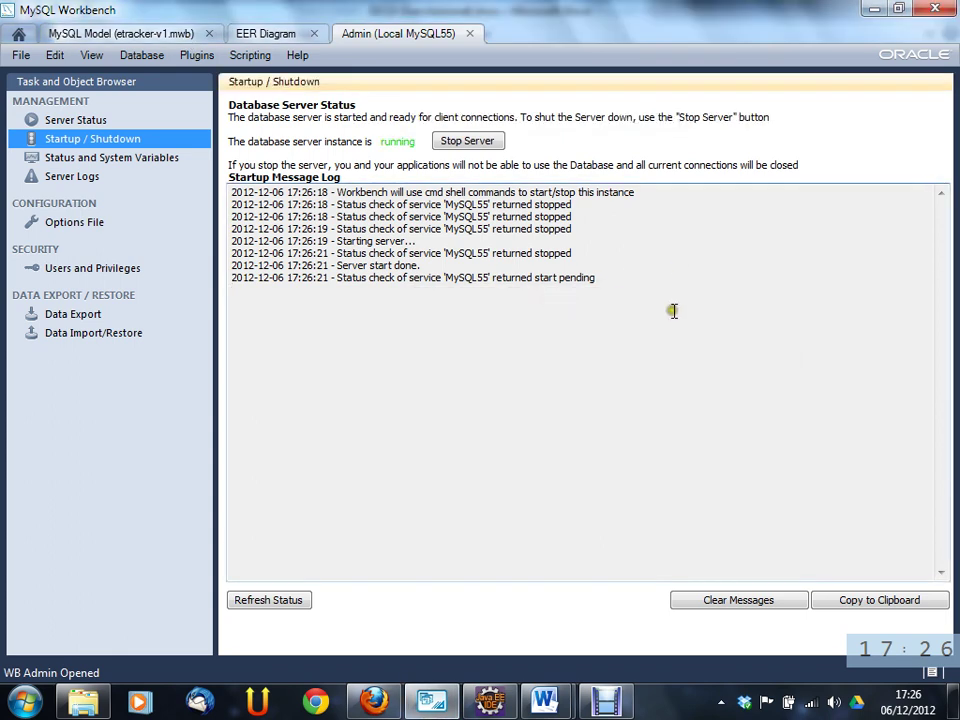
{"action": "left_click", "coordinate": [180, 38]}
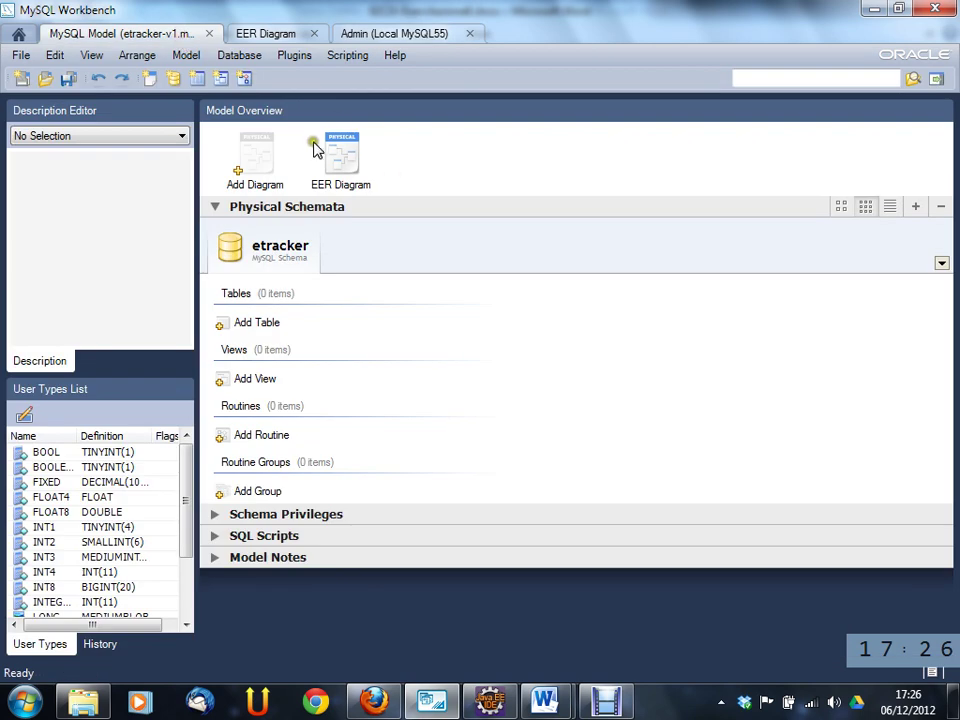
{"action": "left_click", "coordinate": [242, 57]}
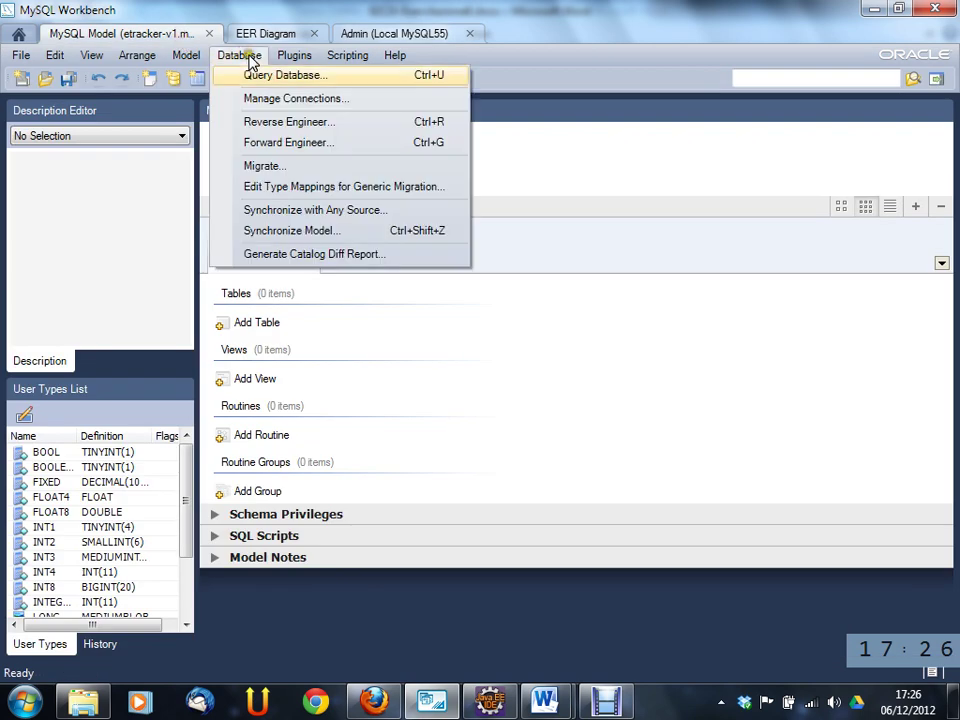
- Launch Database > Forward Engineer using the localhost stored connection and proceed to Options
{"action": "left_click", "coordinate": [327, 147]}
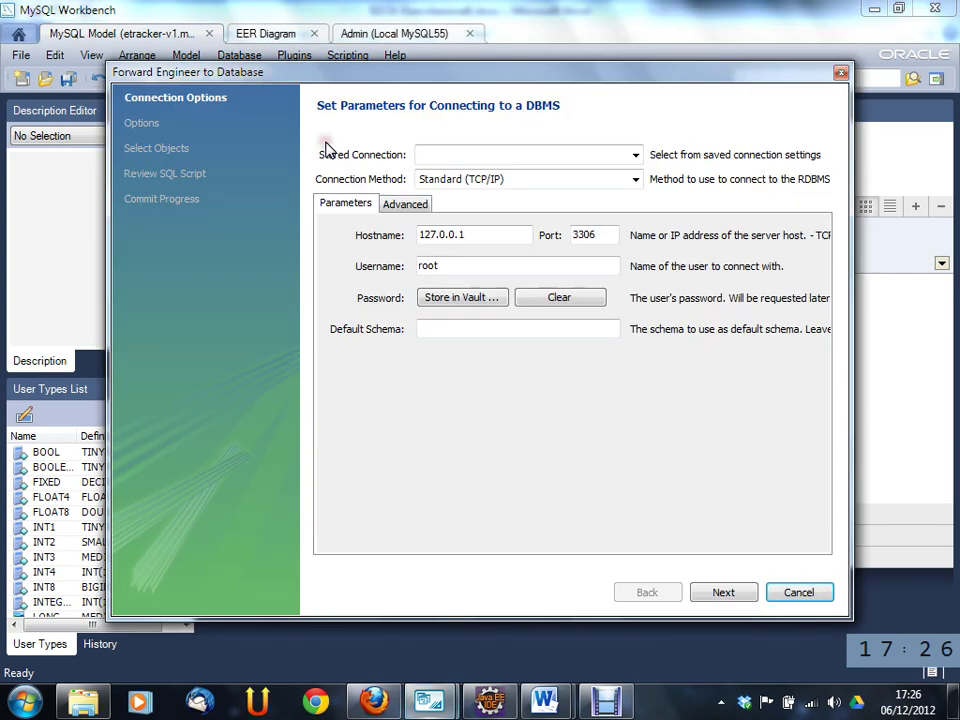
{"action": "left_click", "coordinate": [840, 73]}
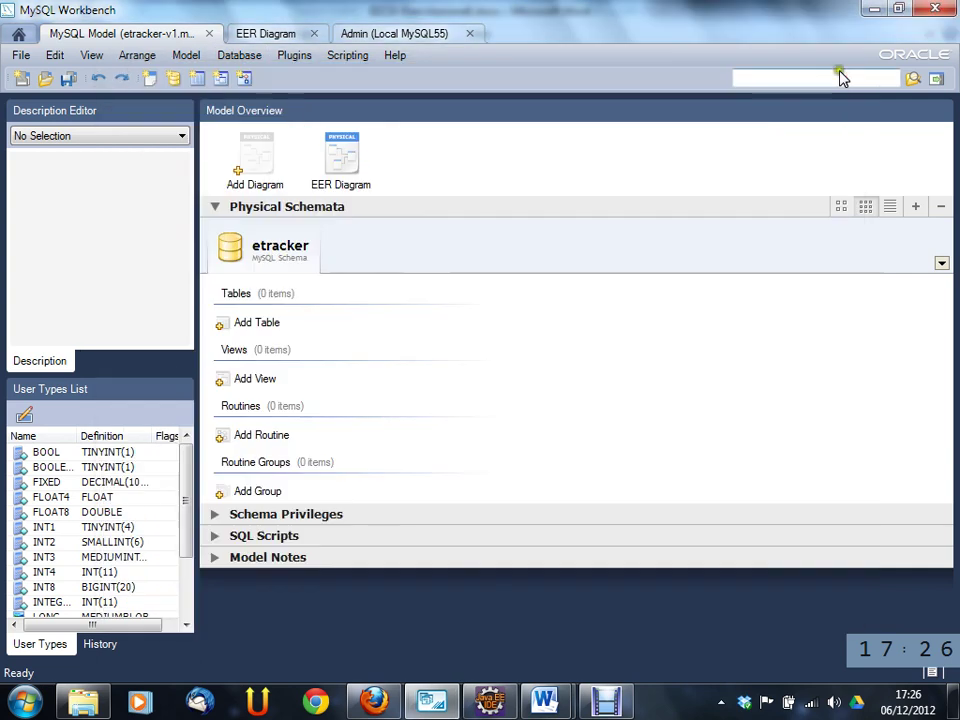
{"action": "left_click", "coordinate": [230, 58]}
{"action": "left_click", "coordinate": [267, 143]}
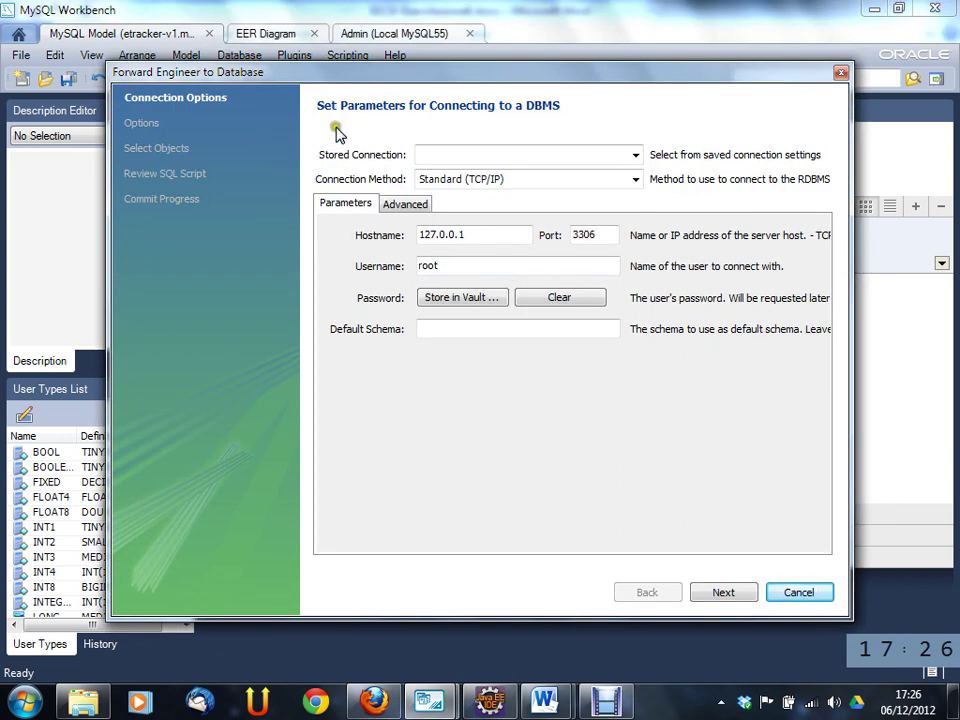
{"action": "left_click", "coordinate": [632, 155]}
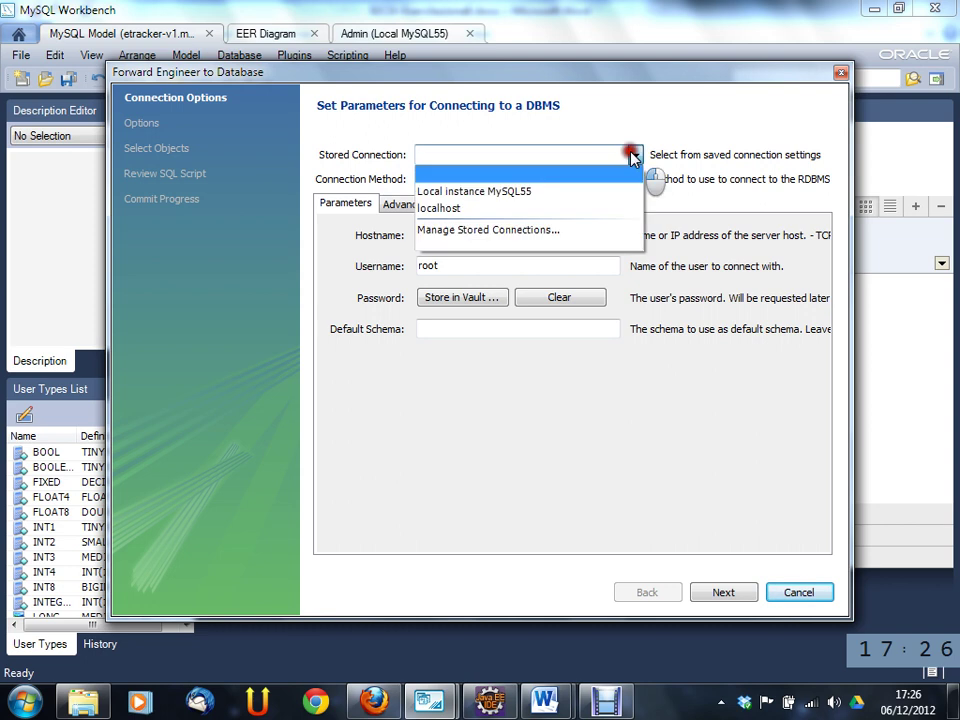
{"action": "left_click", "coordinate": [595, 210]}
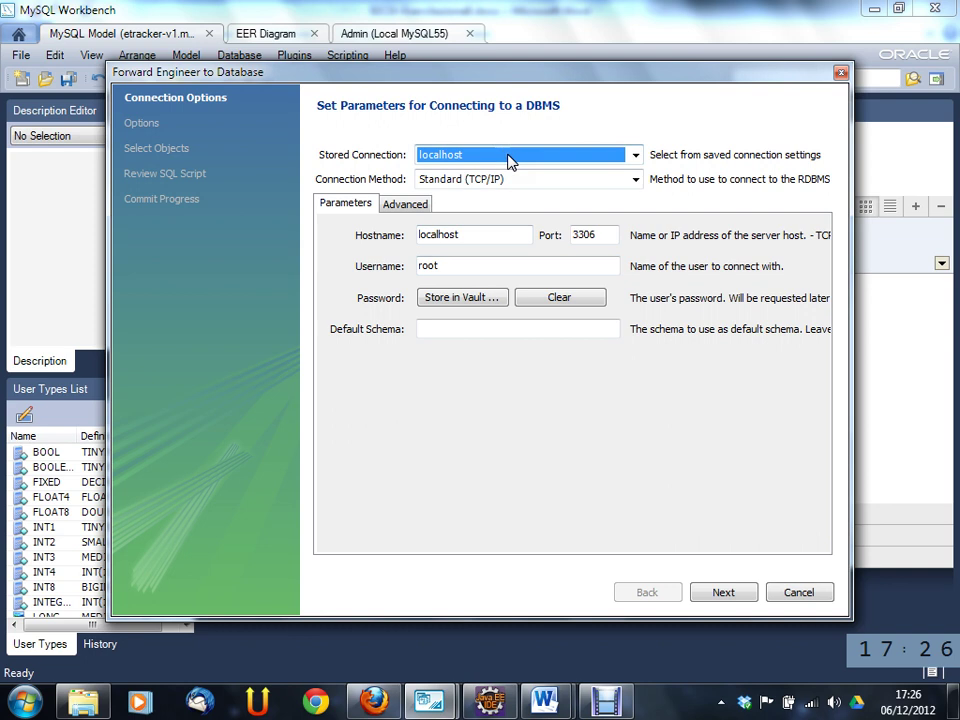
{"action": "left_click", "coordinate": [418, 206]}
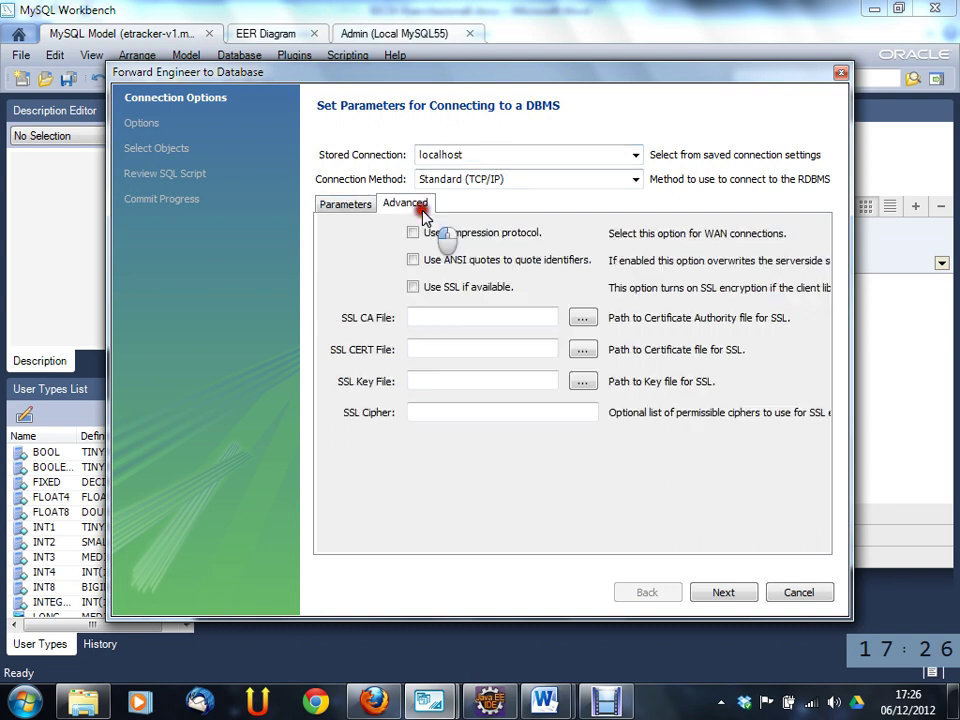
{"action": "left_click", "coordinate": [350, 208]}
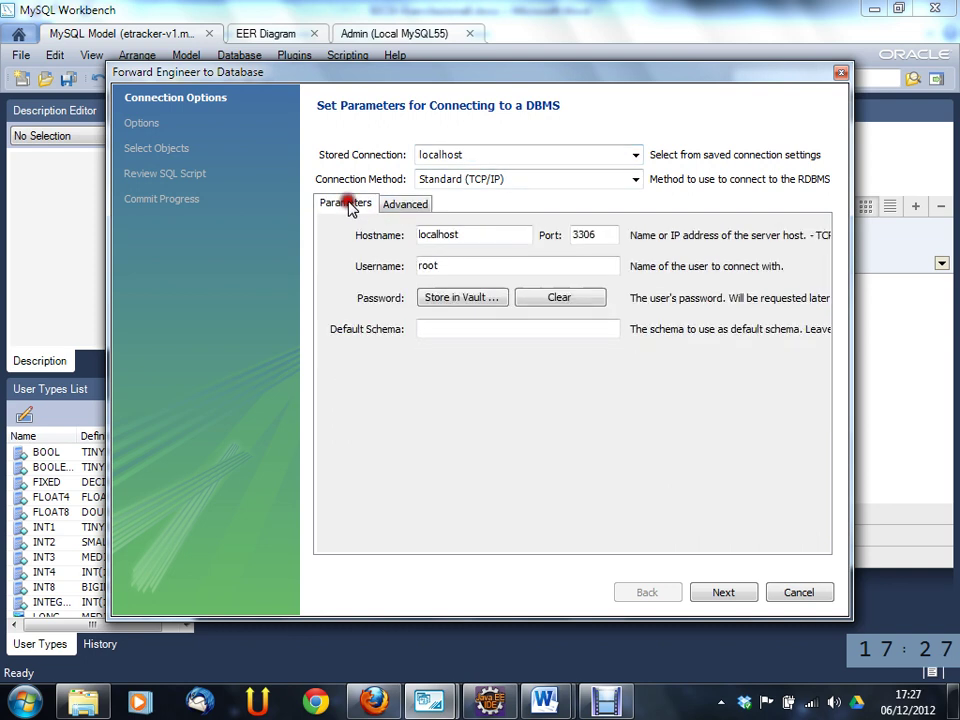
{"action": "left_click", "coordinate": [728, 594]}
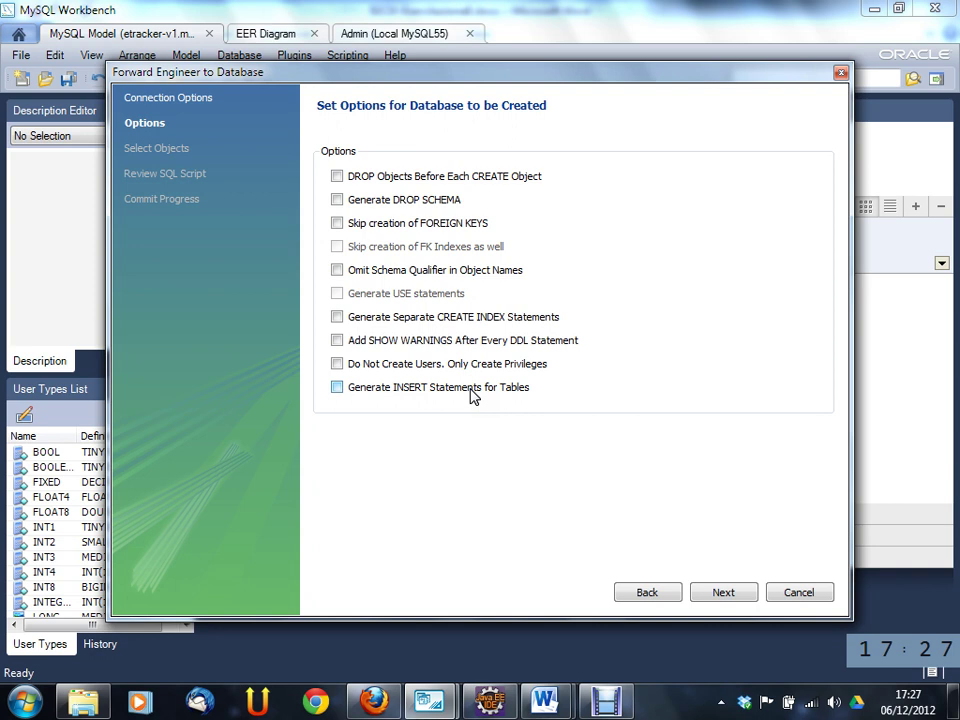
- Enable Generate INSERT Statements, continue, and confirm the server password to reach Select Objects
{"action": "left_click", "coordinate": [458, 394]}
{"action": "left_click", "coordinate": [338, 390]}
{"action": "left_click", "coordinate": [721, 592]}
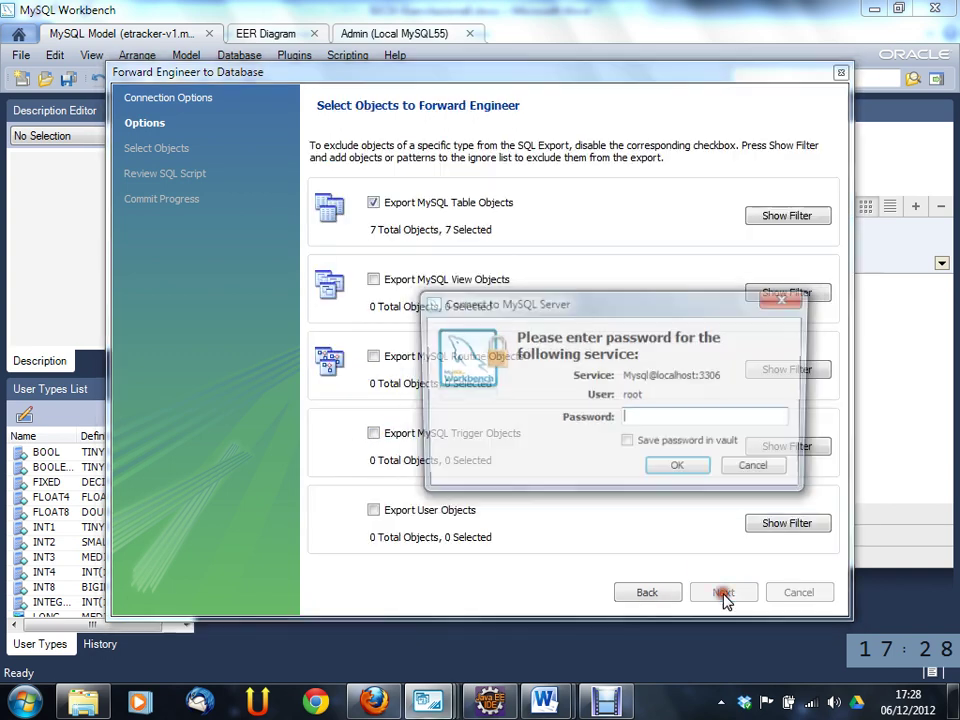
{"action": "type", "text": "****"}
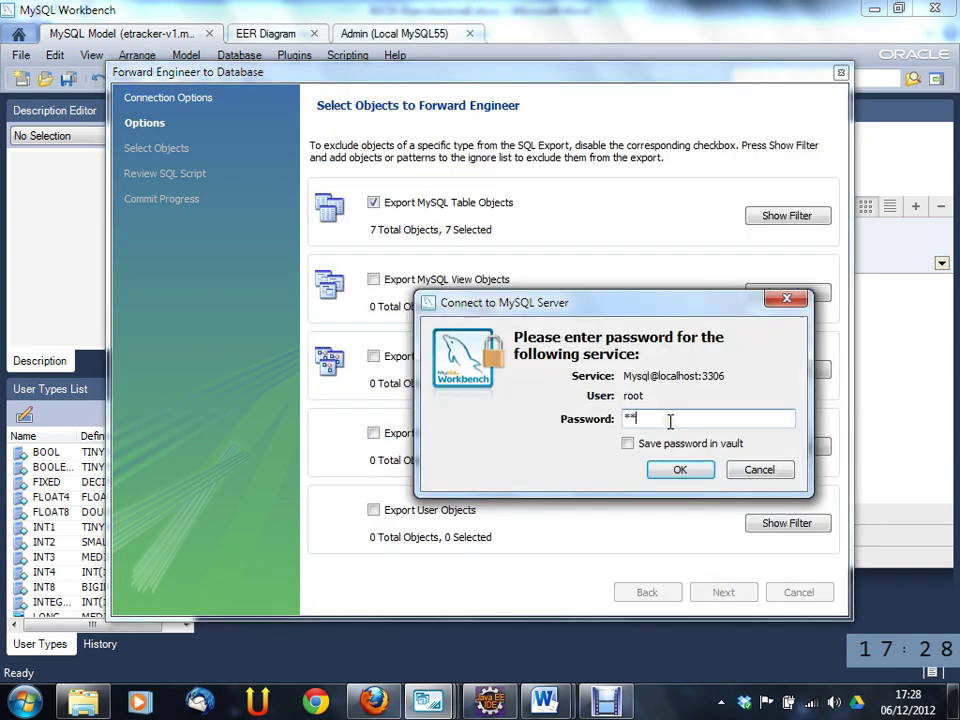
{"action": "left_click", "coordinate": [680, 471]}
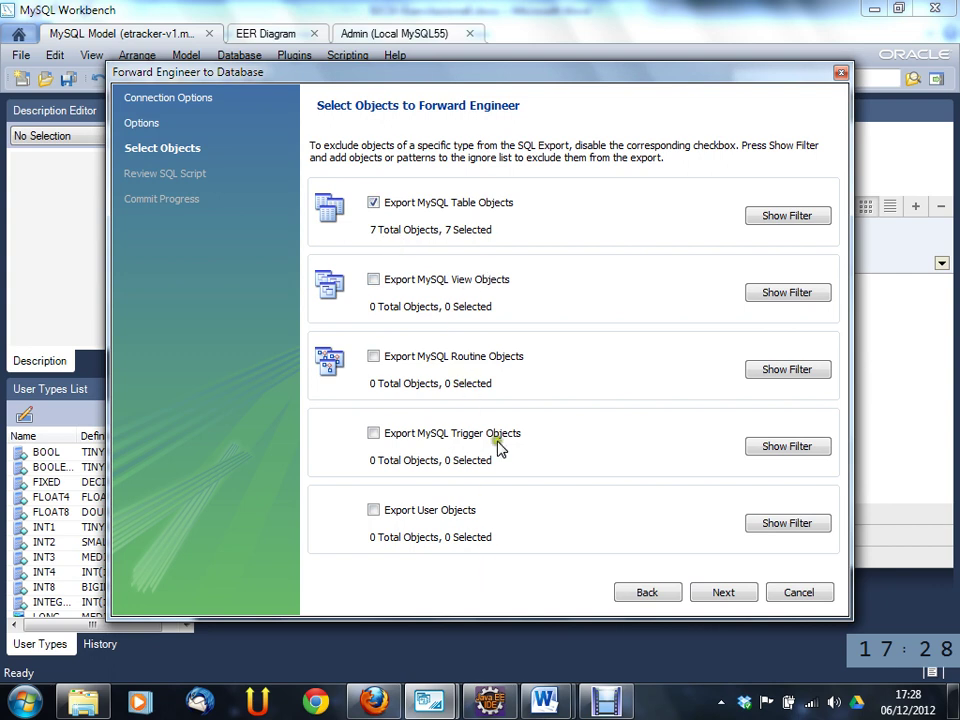
- Advance to Review SQL Script and inspect the sede foreign key constraint lines
{"action": "left_click", "coordinate": [731, 598]}
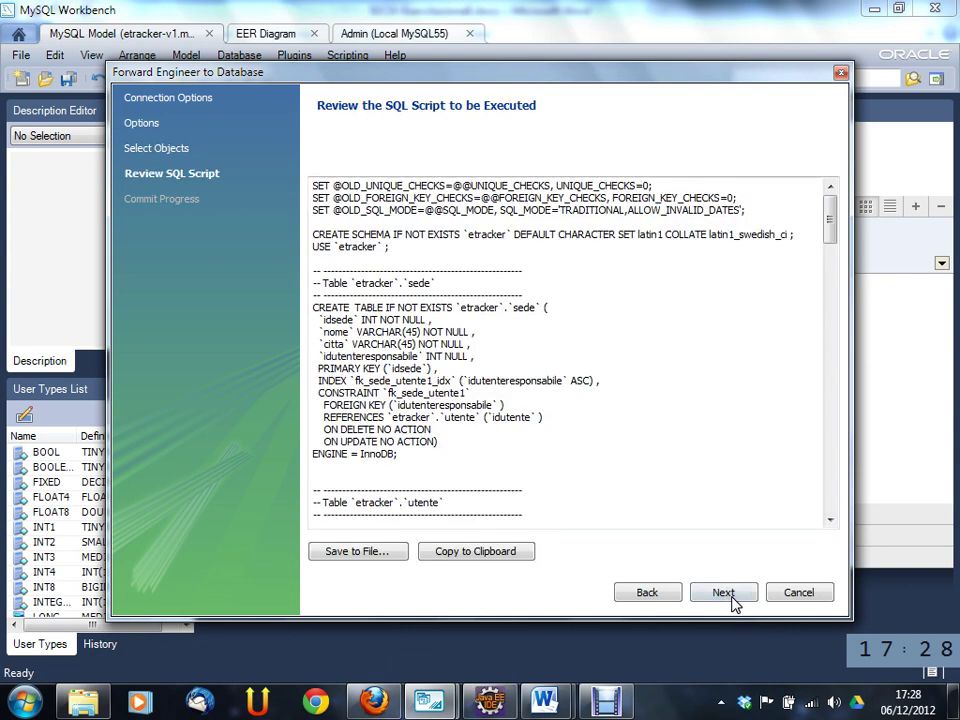
{"action": "left_click_drag", "start_coordinate": [829, 233], "coordinate": [846, 221]}
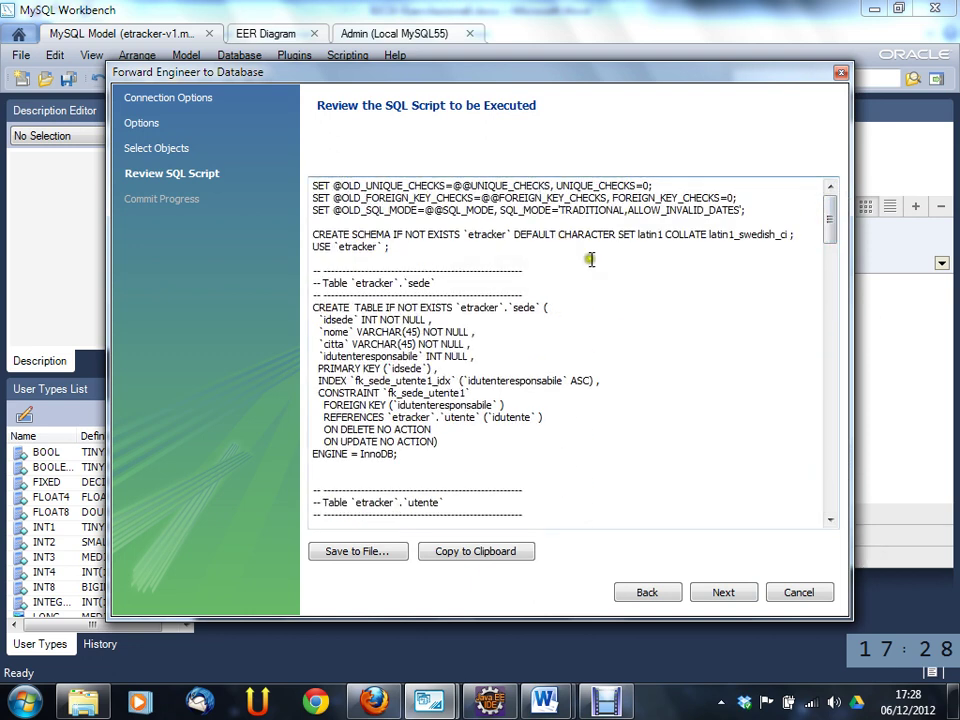
{"action": "scroll", "coordinate": [529, 315], "scroll_direction": "down", "scroll_amount": 1}
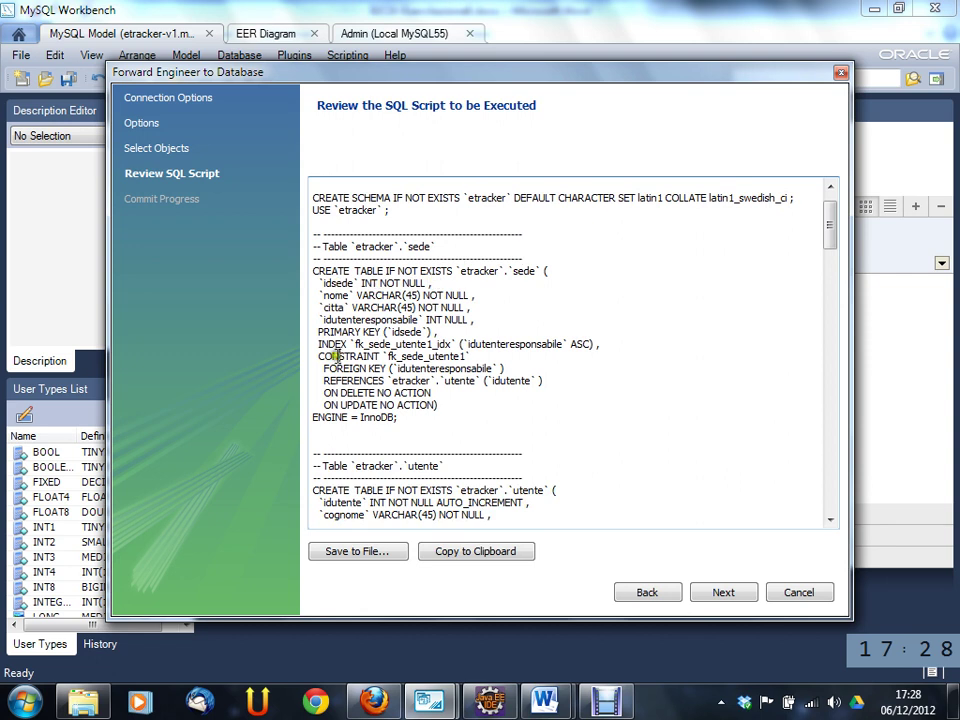
{"action": "left_click_drag", "start_coordinate": [342, 356], "coordinate": [540, 381]}
{"action": "left_click", "coordinate": [476, 392]}
- Scroll through the rest of the script, execute it on the server and close the finished wizard
{"action": "scroll", "coordinate": [620, 368], "scroll_direction": "down", "scroll_amount": 1}
{"action": "scroll", "coordinate": [620, 368], "scroll_direction": "down", "scroll_amount": 1}
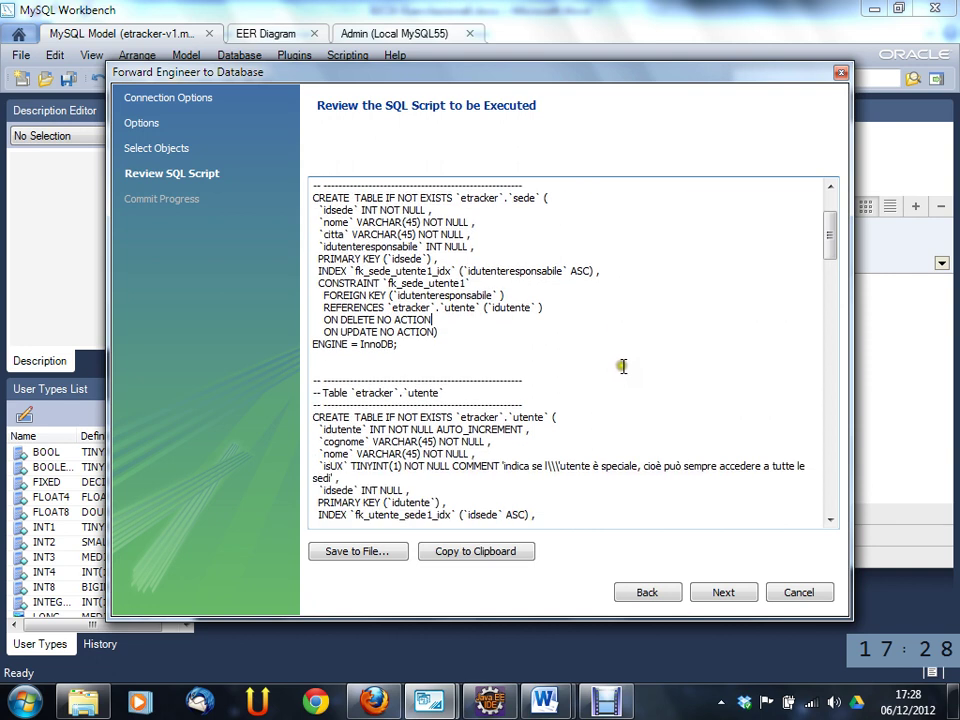
{"action": "left_click_drag", "start_coordinate": [831, 244], "coordinate": [827, 272]}
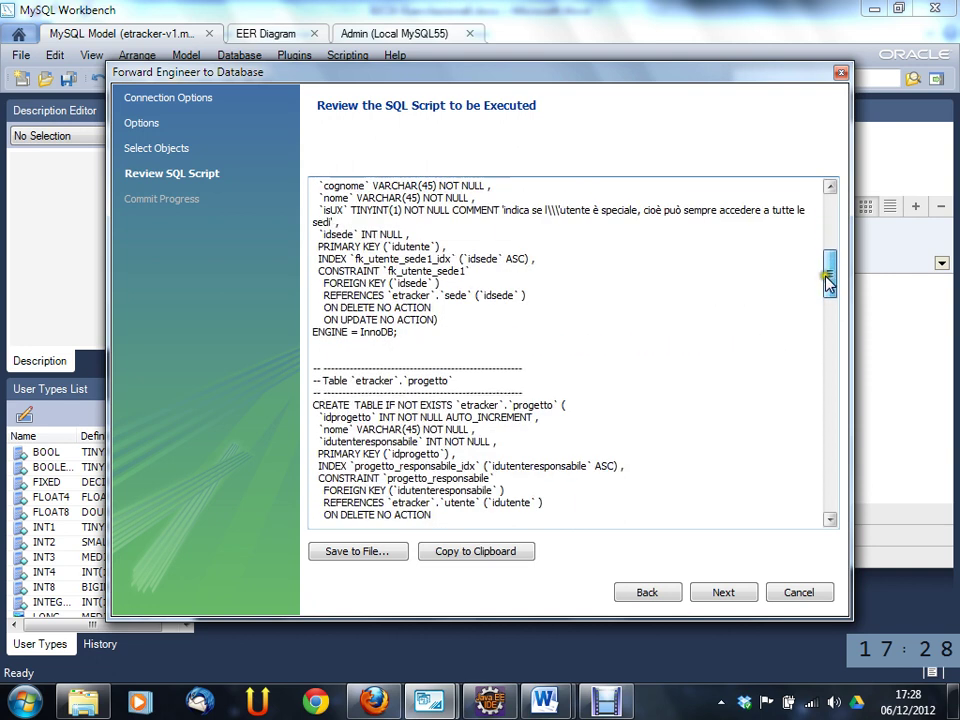
{"action": "scroll", "coordinate": [619, 341], "scroll_direction": "down", "scroll_amount": 2}
{"action": "scroll", "coordinate": [572, 313], "scroll_direction": "down", "scroll_amount": 3}
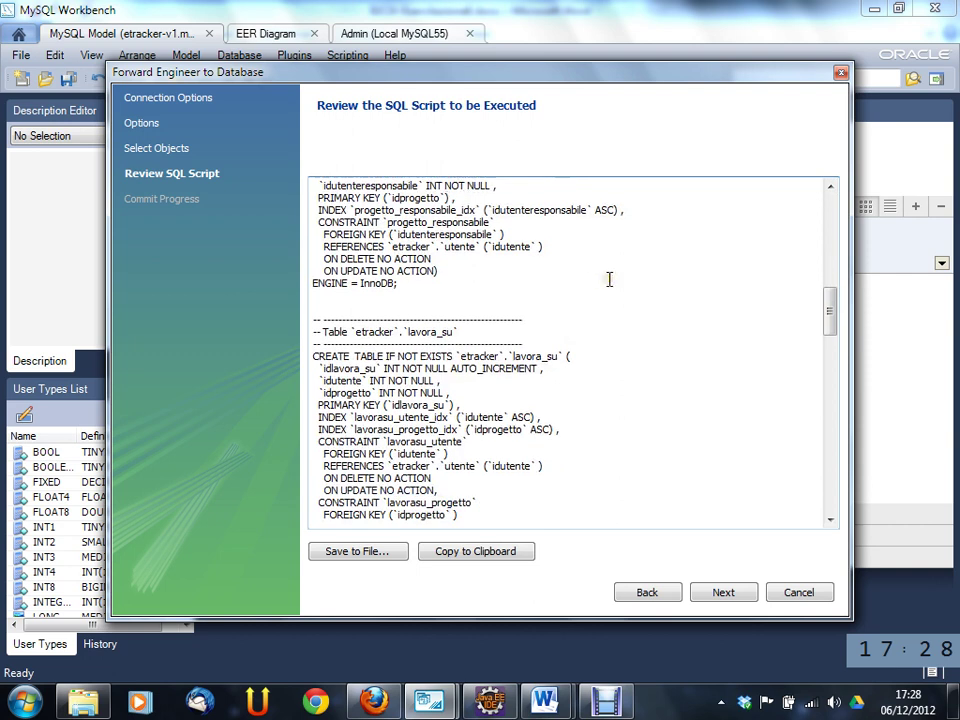
{"action": "scroll", "coordinate": [609, 285], "scroll_direction": "down", "scroll_amount": 8}
{"action": "scroll", "coordinate": [610, 315], "scroll_direction": "down", "scroll_amount": 2}
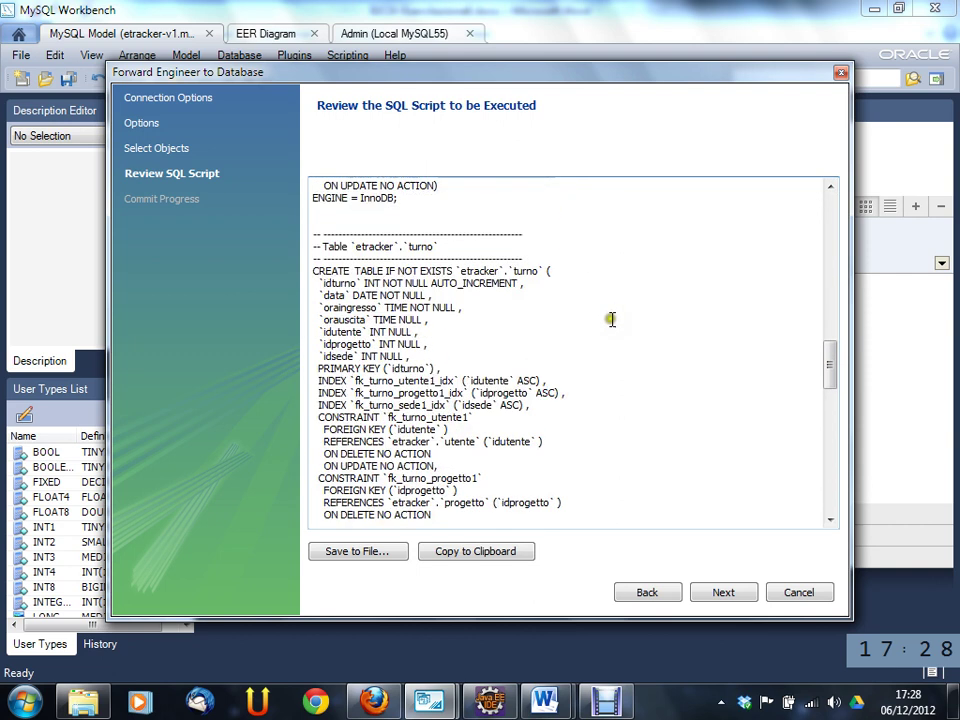
{"action": "left_click", "coordinate": [350, 552]}
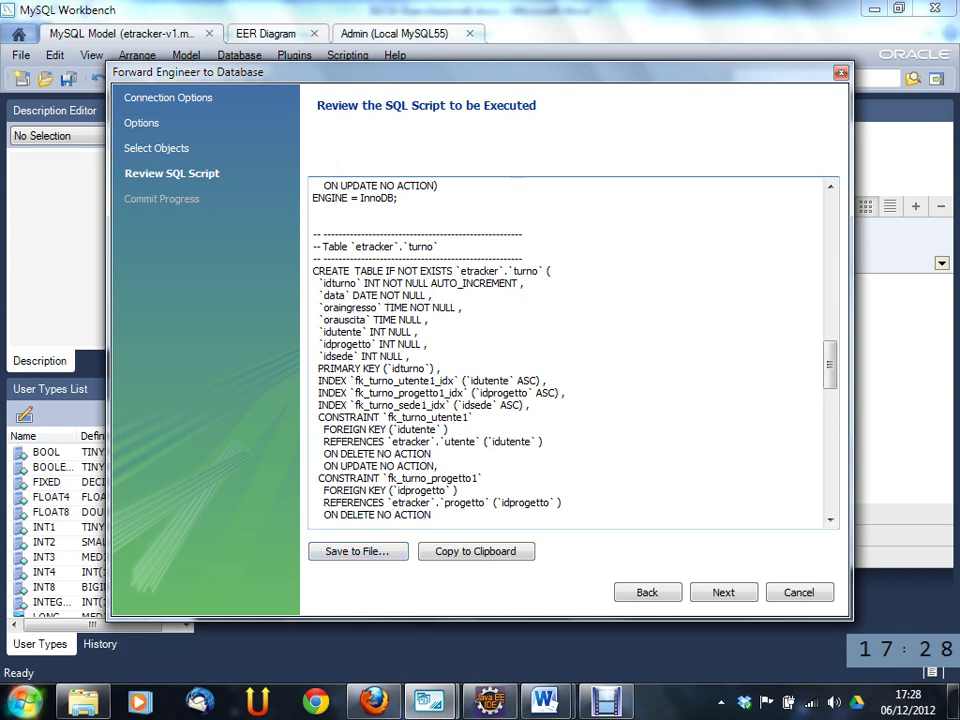
{"action": "left_click", "coordinate": [724, 594]}
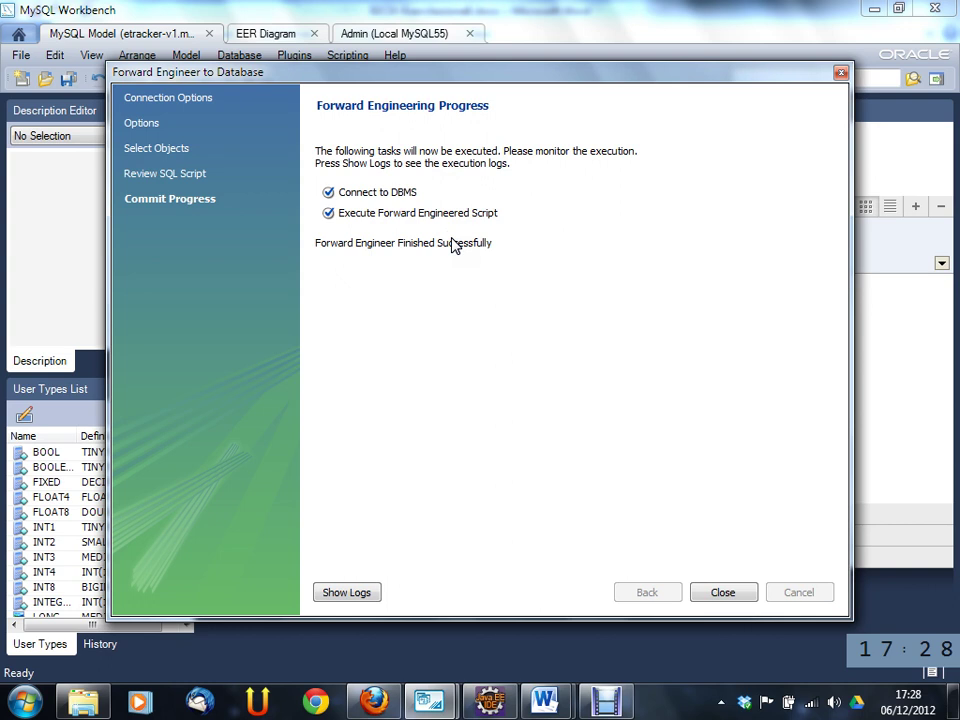
{"action": "left_click", "coordinate": [725, 597]}
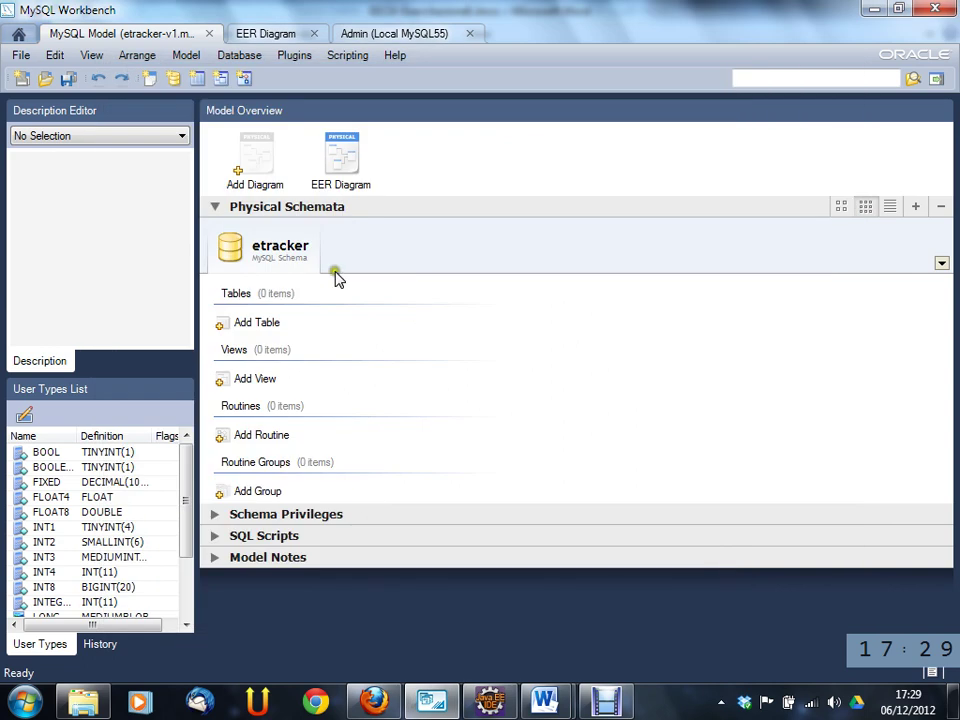
- Open a SQL Editor session on the localhost connection with the root password
{"action": "left_click", "coordinate": [405, 32]}
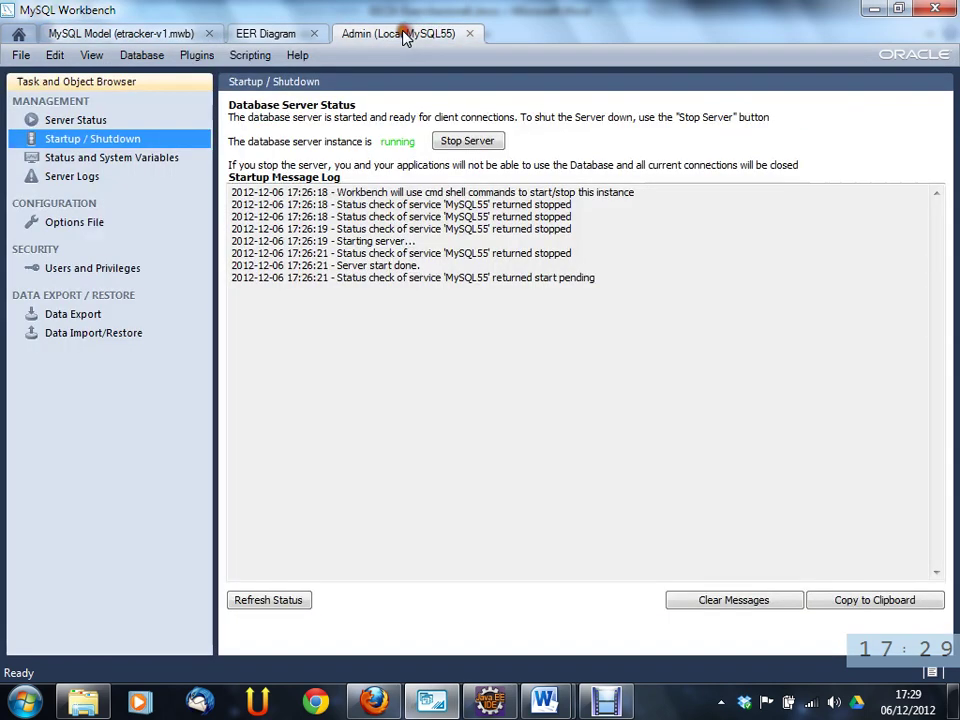
{"action": "left_click", "coordinate": [20, 35]}
{"action": "double_click", "coordinate": [128, 317]}
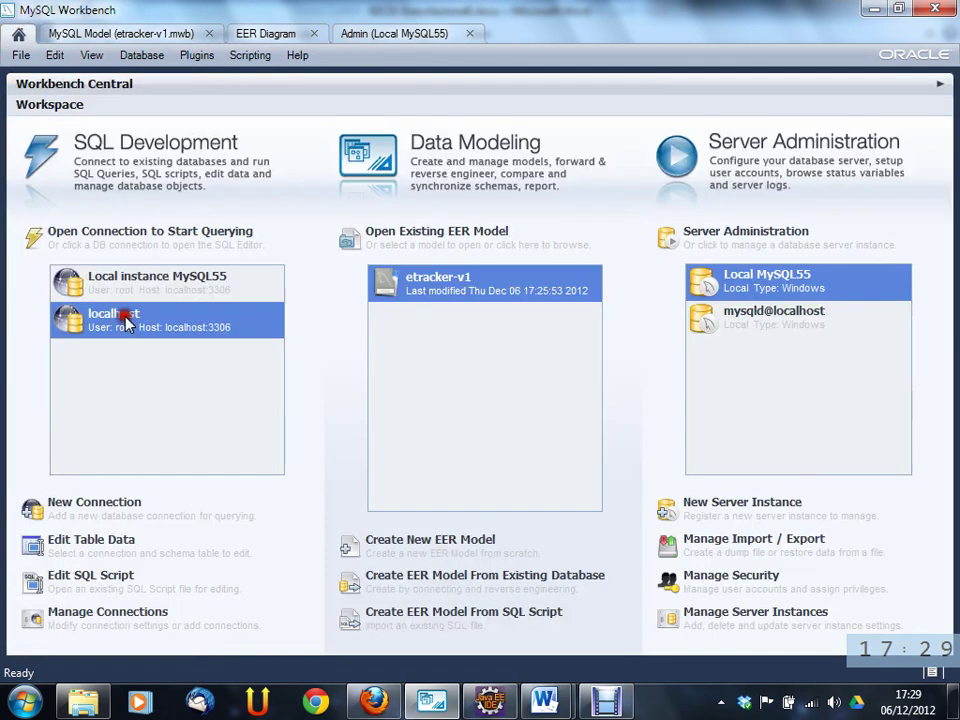
{"action": "type", "text": "root"}
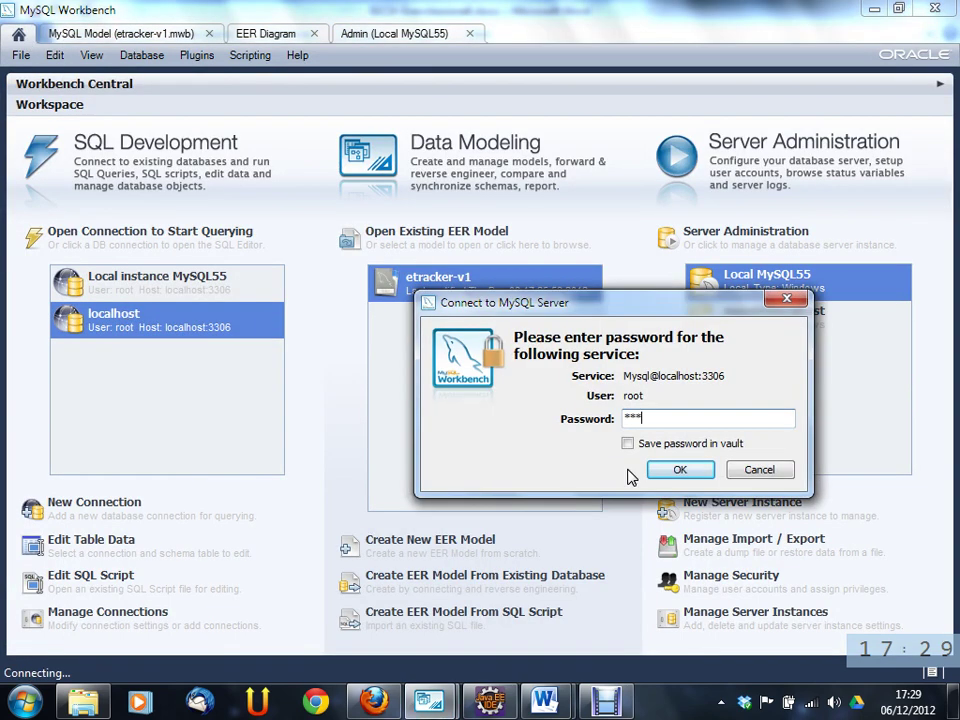
{"action": "key", "text": "Return"}
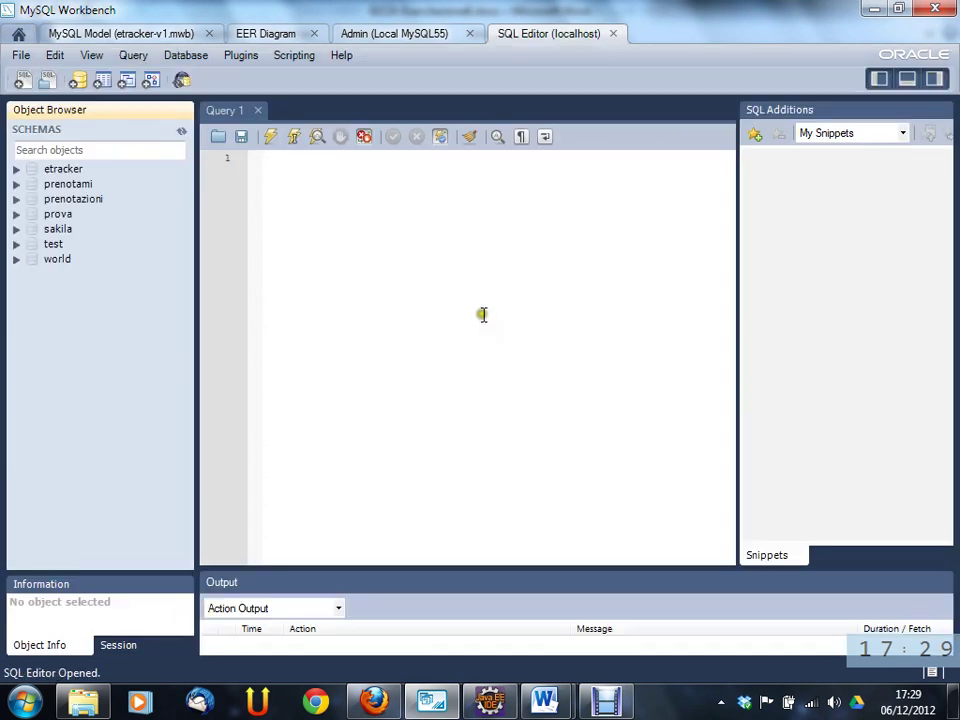
- Expand etracker > Tables > utente and run Select Rows, then list utente's columns
{"action": "left_click", "coordinate": [56, 171]}
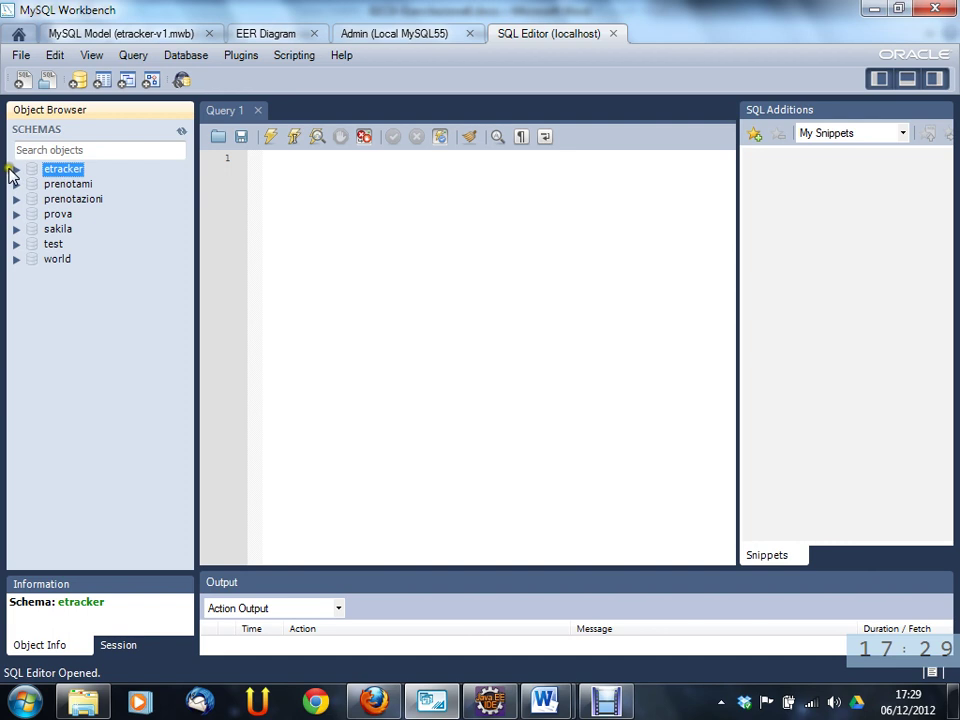
{"action": "left_click", "coordinate": [16, 169]}
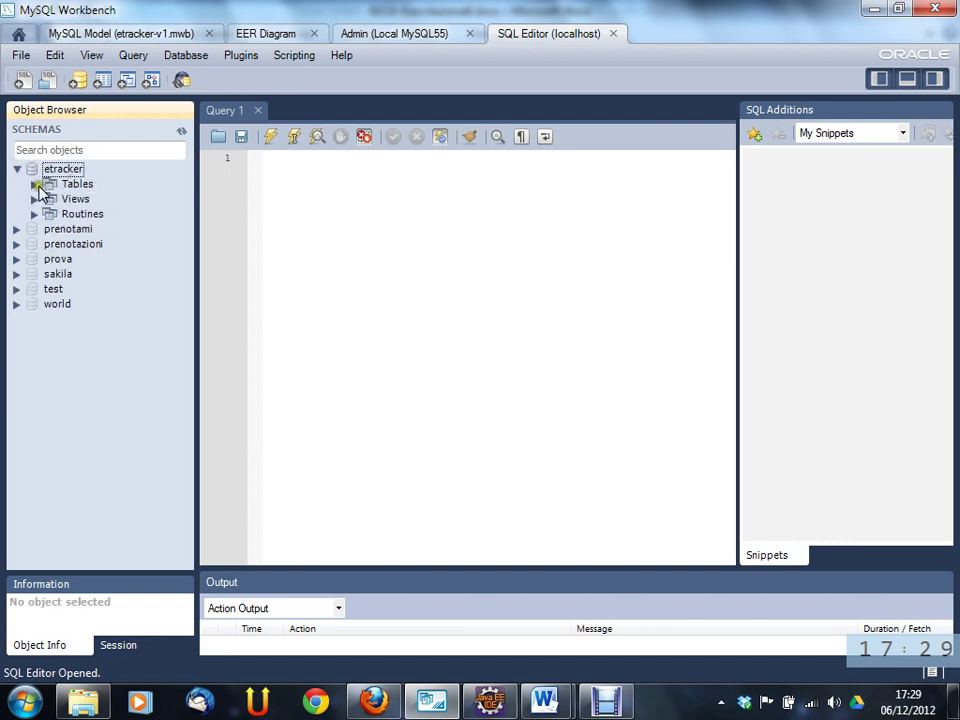
{"action": "left_click", "coordinate": [34, 184]}
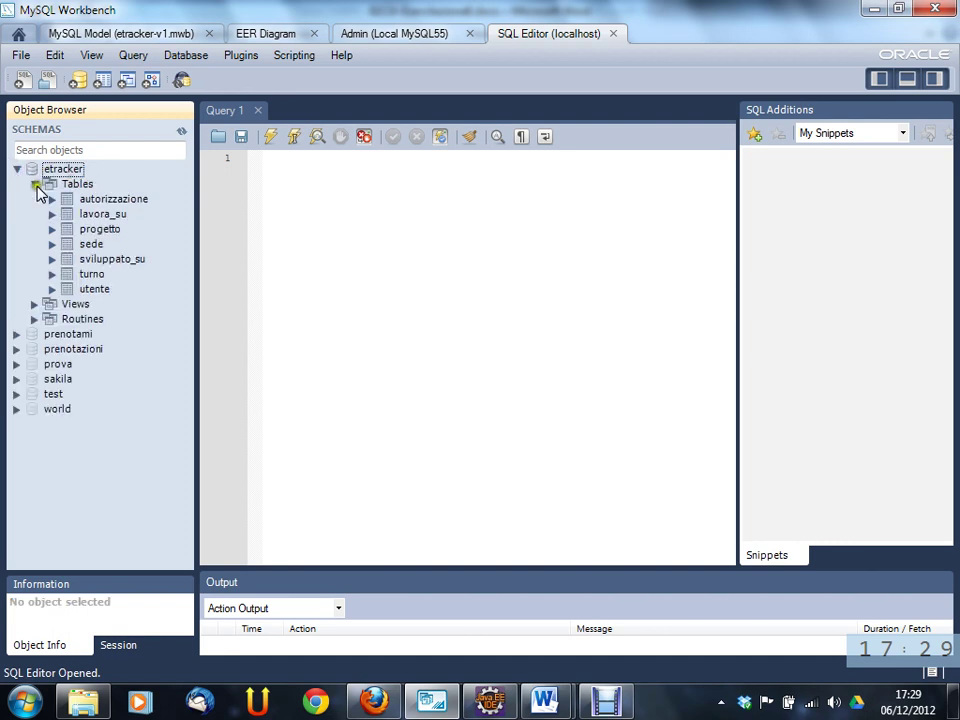
{"action": "double_click", "coordinate": [104, 289]}
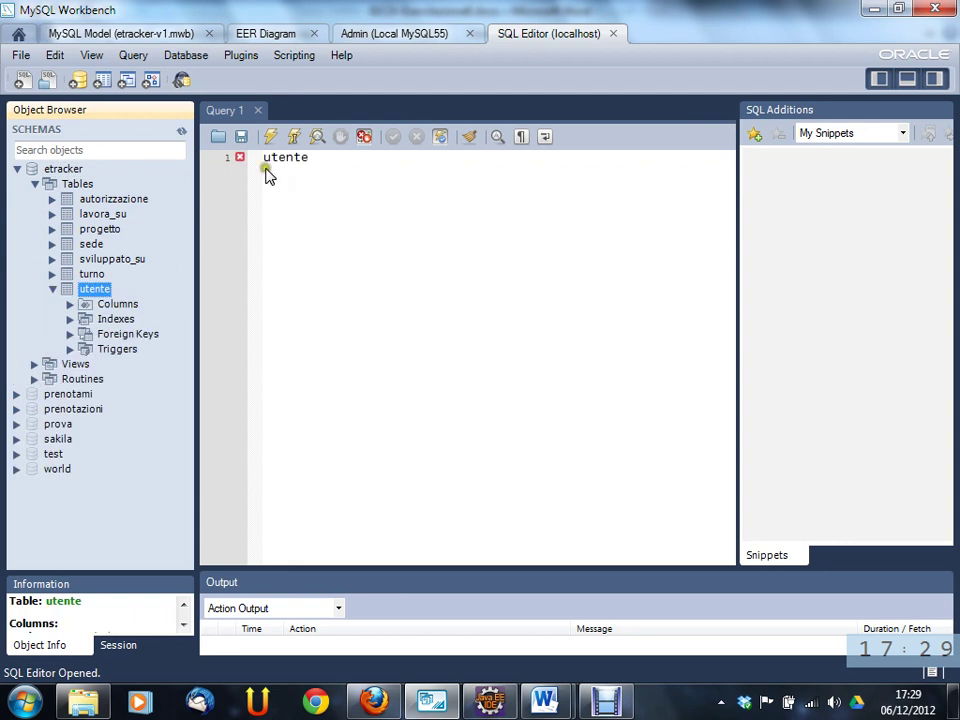
{"action": "left_click", "coordinate": [340, 157]}
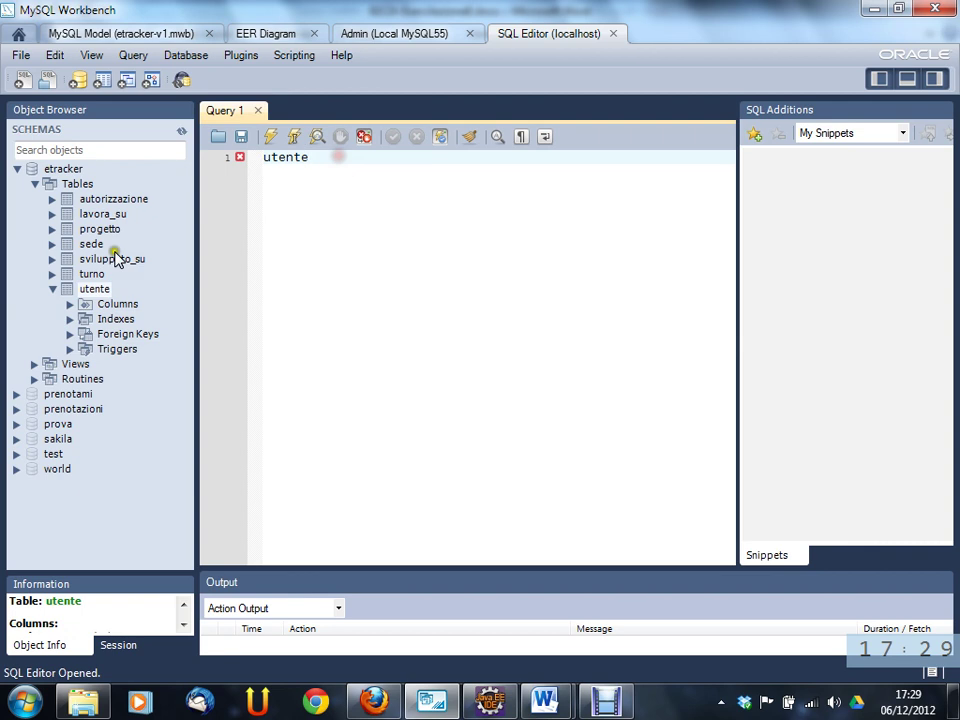
{"action": "right_click", "coordinate": [96, 292]}
{"action": "left_click", "coordinate": [128, 306]}
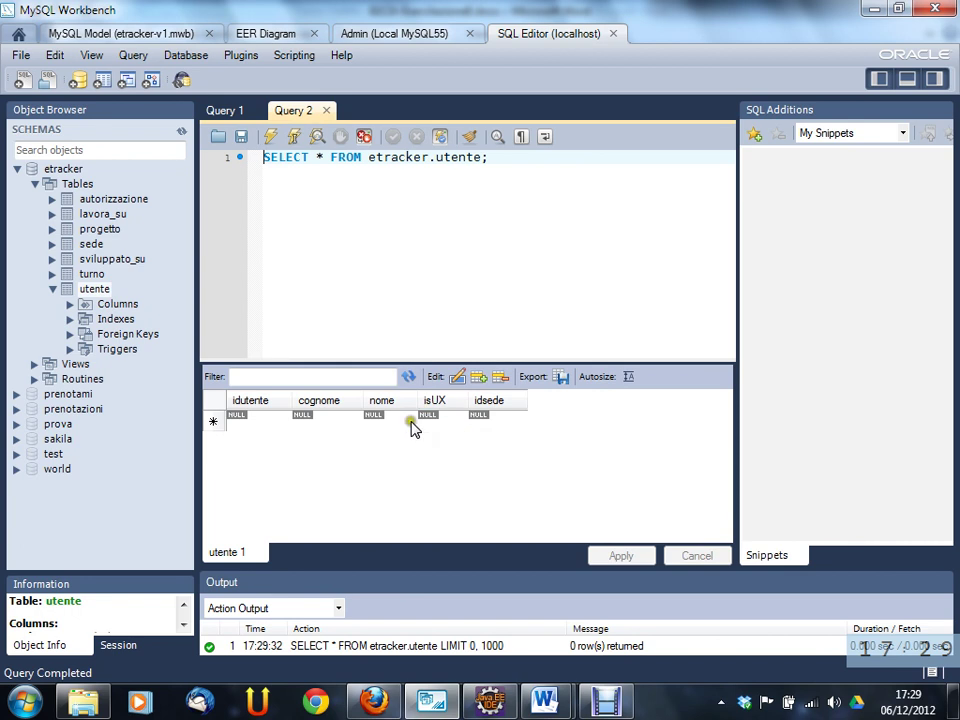
{"action": "left_click", "coordinate": [69, 304]}
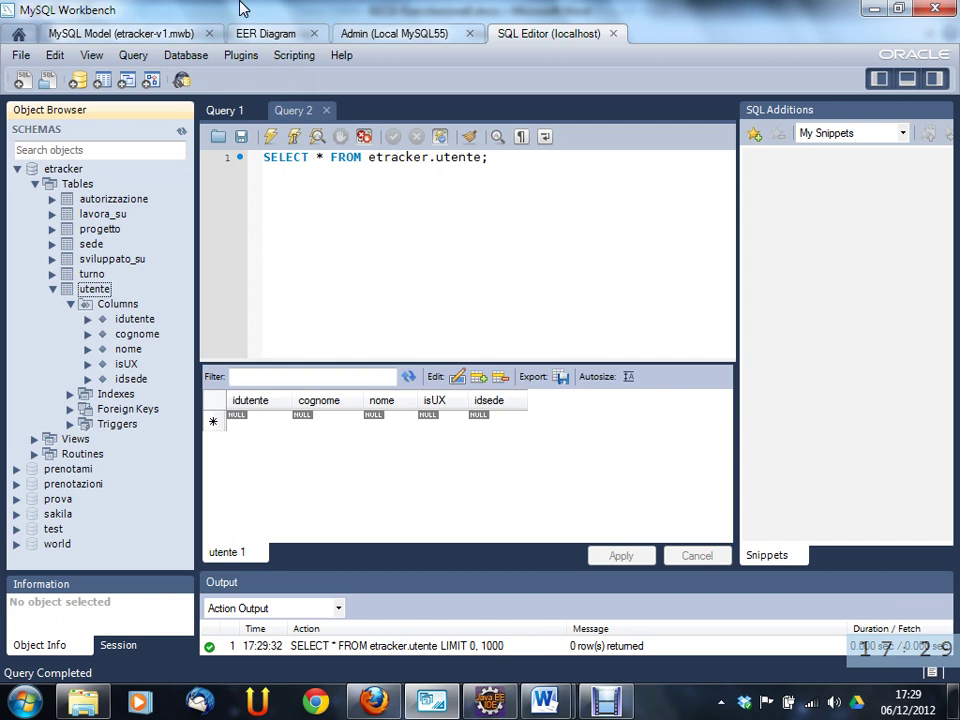
- Back in the EER diagram, open the utente table editor showing its five columns
{"action": "left_click", "coordinate": [293, 34]}
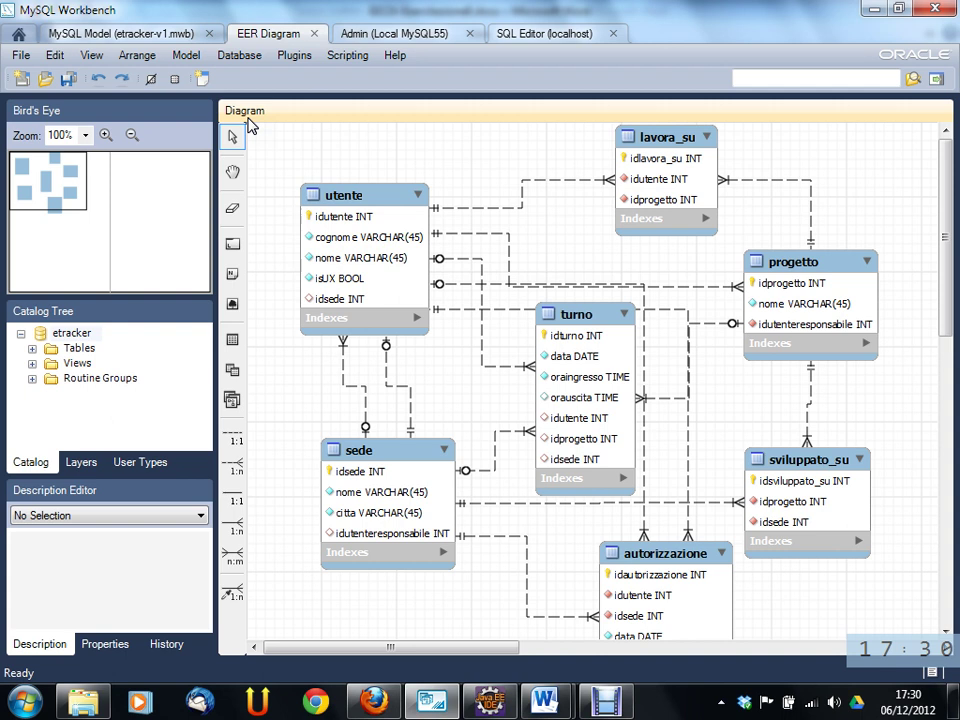
{"action": "left_click", "coordinate": [343, 195]}
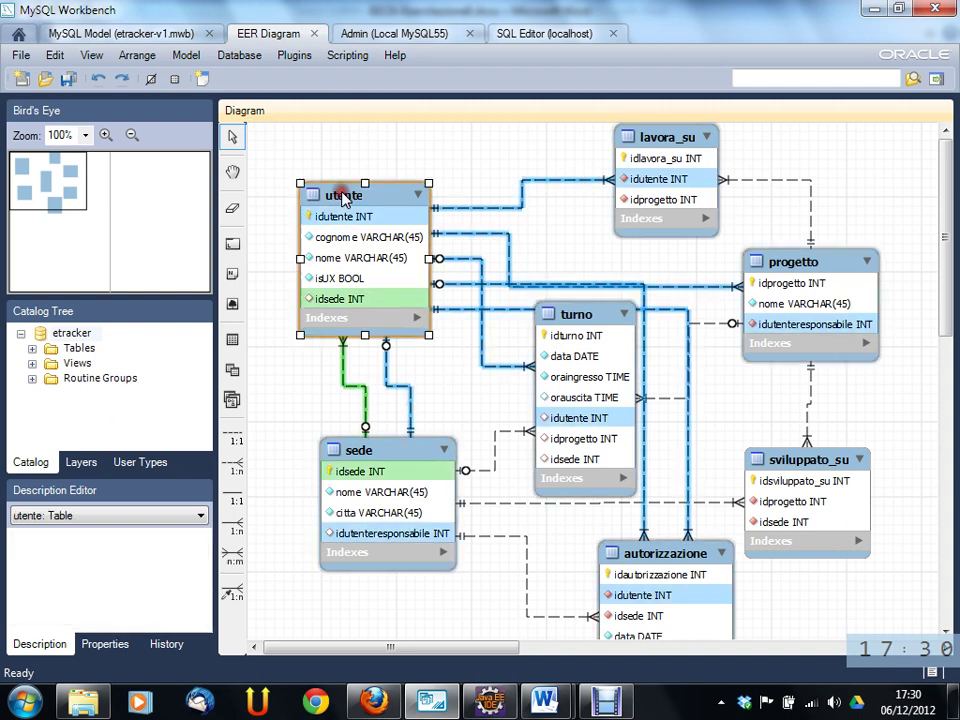
{"action": "right_click", "coordinate": [343, 196]}
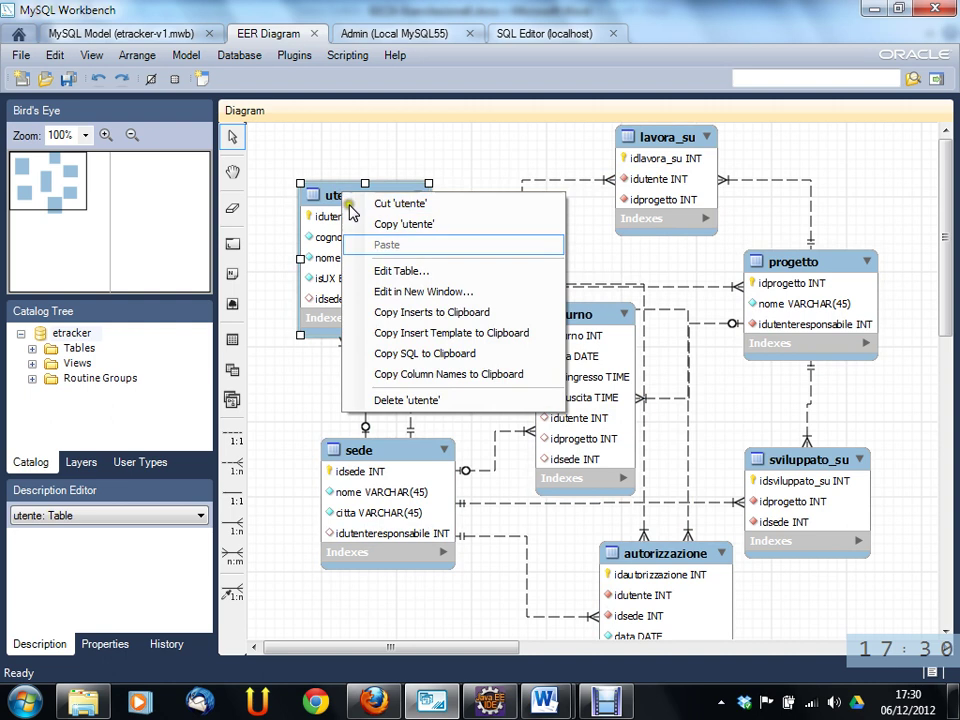
{"action": "left_click", "coordinate": [398, 272]}
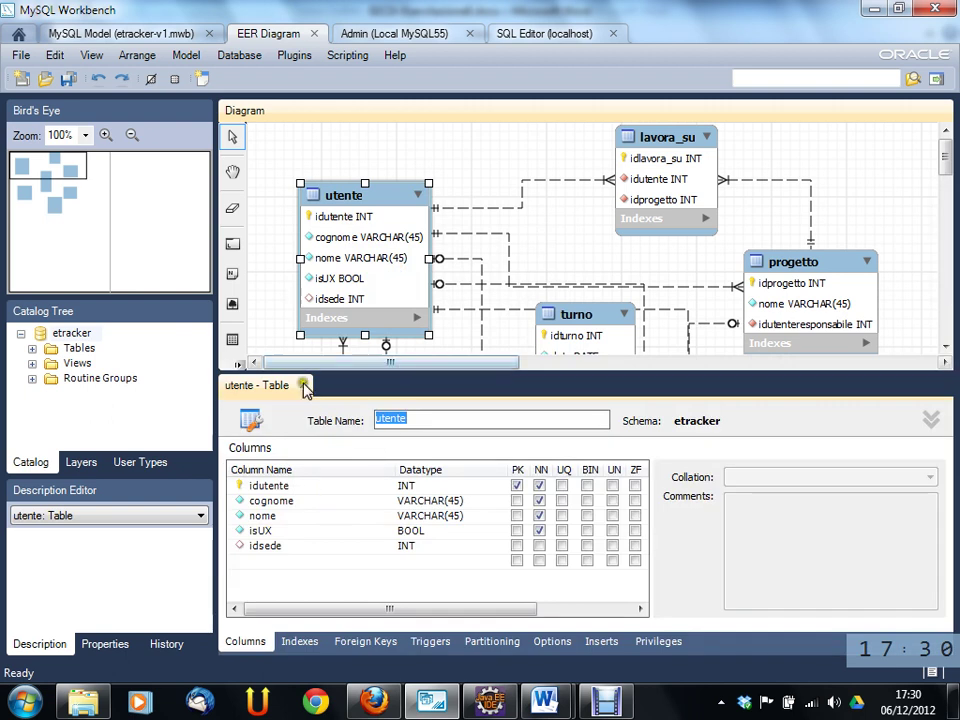
{"action": "left_click", "coordinate": [305, 388]}
{"action": "right_click", "coordinate": [327, 194]}
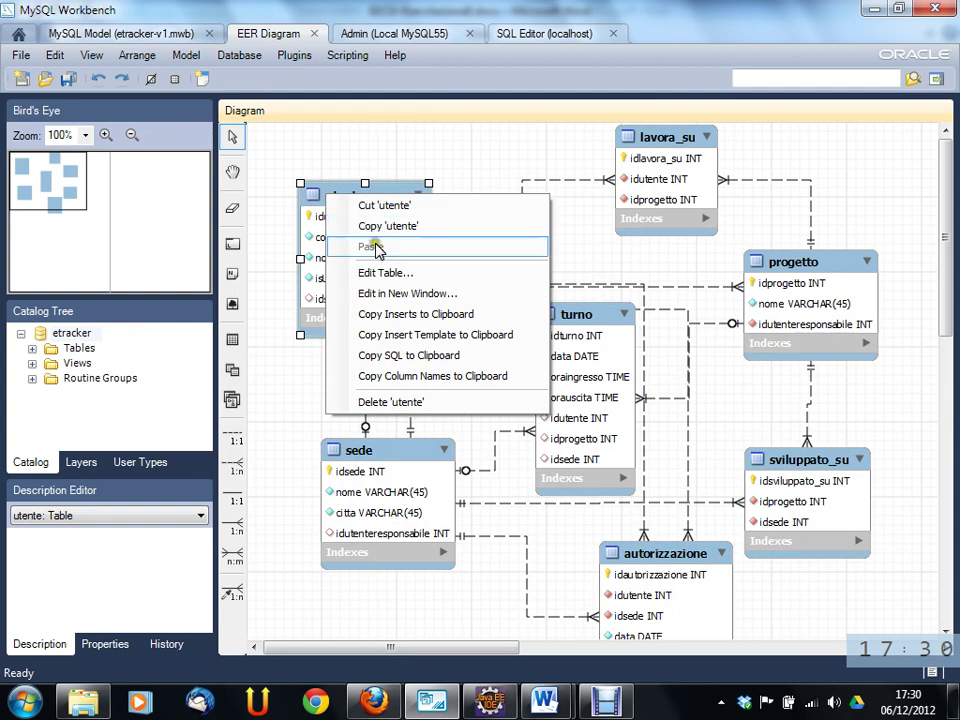
{"action": "left_click", "coordinate": [343, 195]}
{"action": "double_click", "coordinate": [343, 195]}
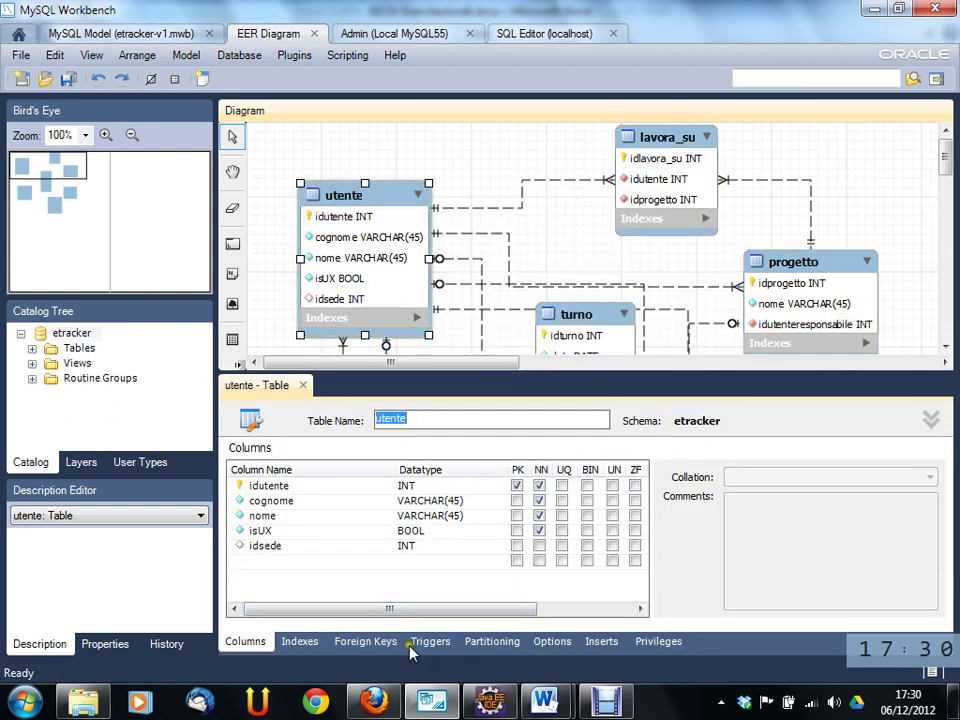
- View the utente table's Inserts tab, then close the utente table editor
{"action": "left_click", "coordinate": [601, 645]}
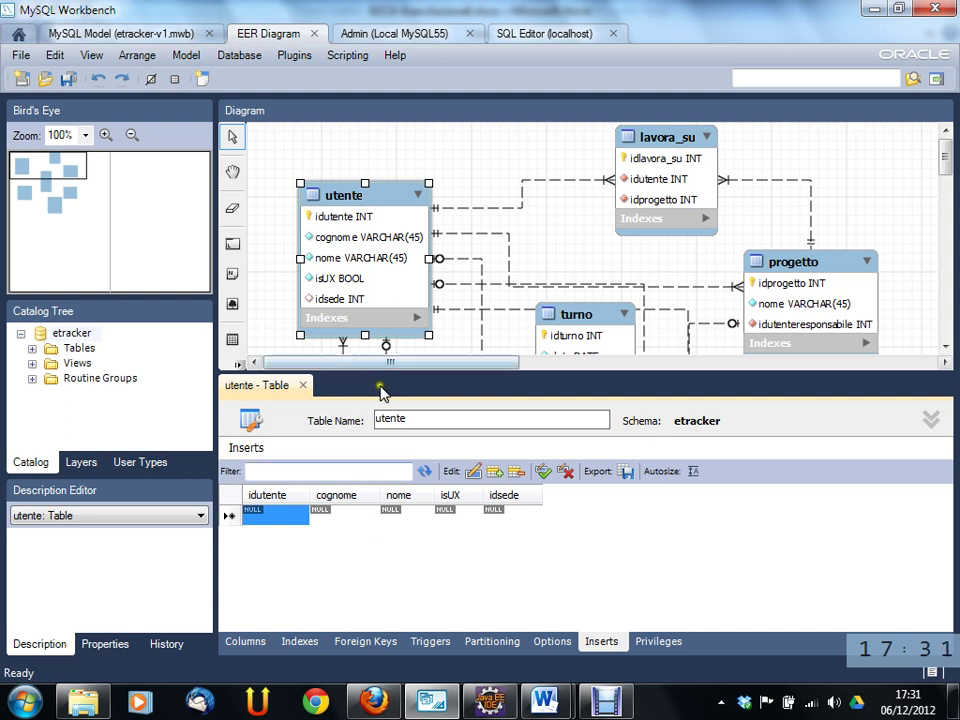
{"action": "left_click", "coordinate": [304, 386]}
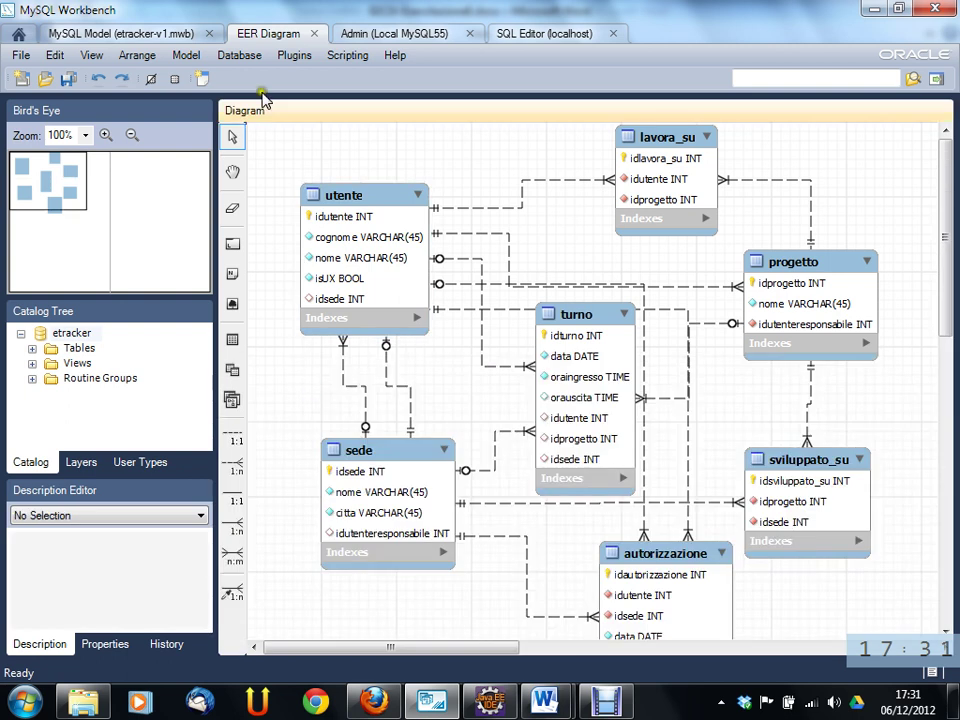
- Launch Database > Synchronize Model to reach Connection Options for the localhost connection
{"action": "left_click", "coordinate": [239, 55]}
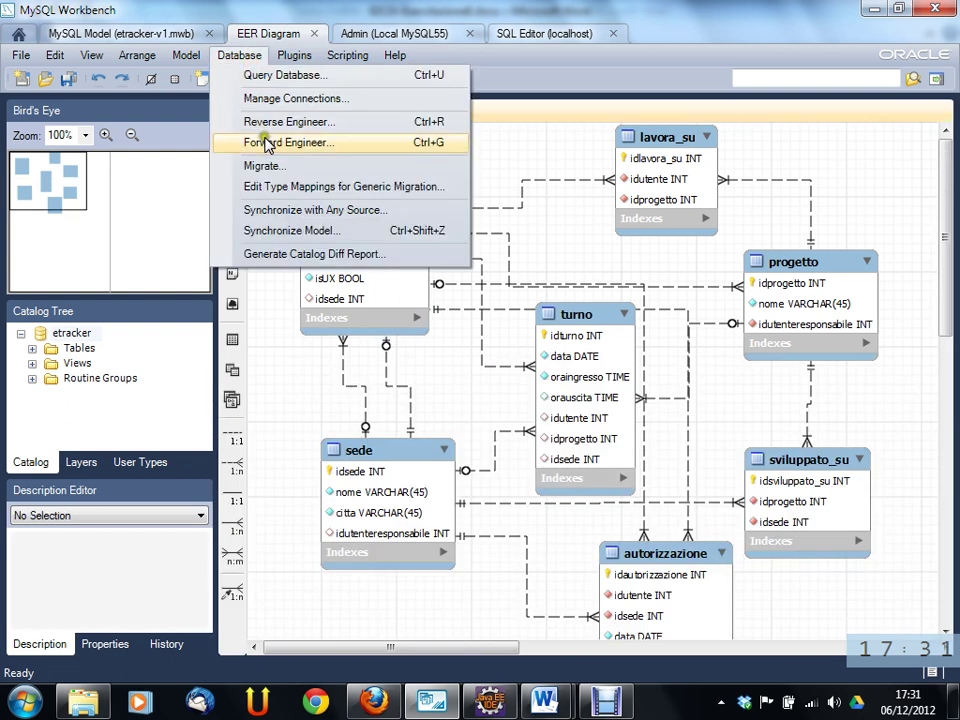
{"action": "left_click", "coordinate": [300, 232]}
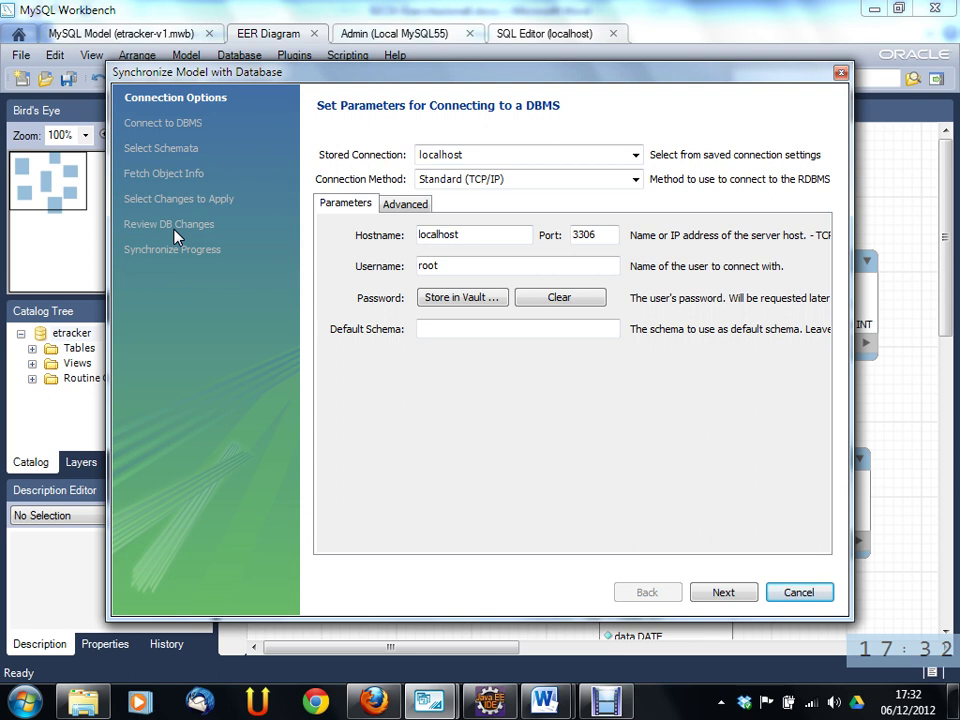
- Cancel the synchronization wizard and open the utente table editor
{"action": "left_click", "coordinate": [795, 595]}
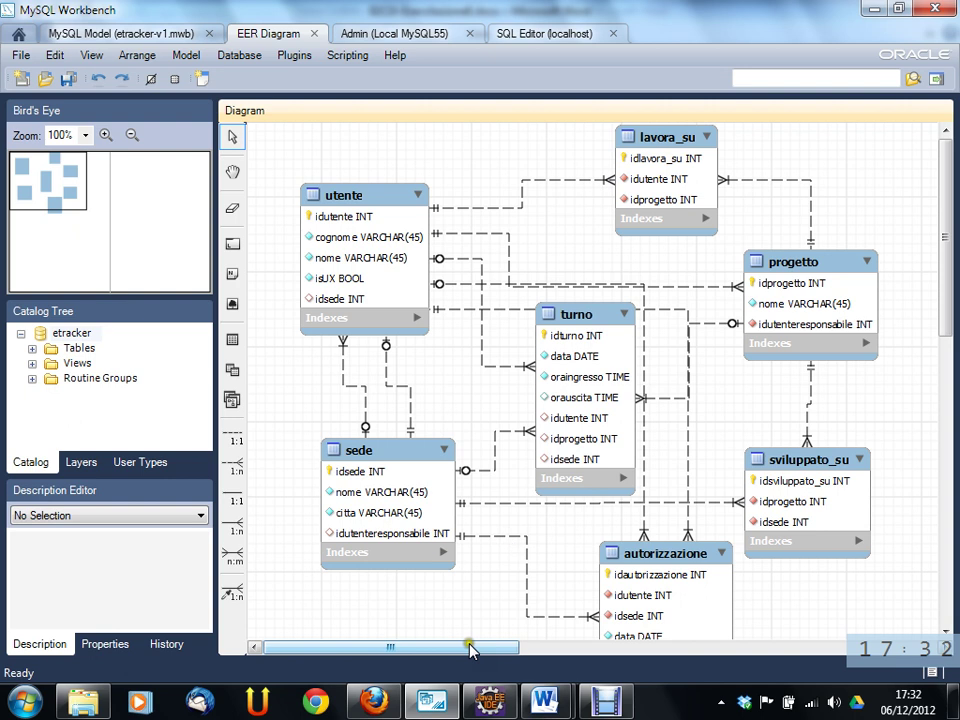
{"action": "left_click_drag", "start_coordinate": [470, 650], "coordinate": [415, 652]}
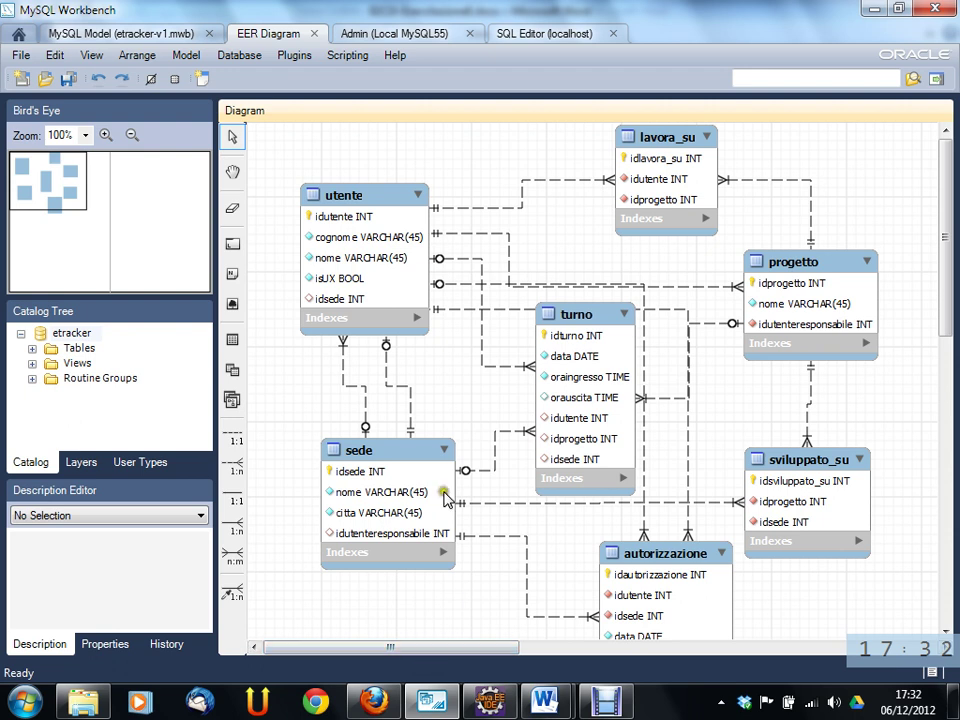
{"action": "left_click", "coordinate": [381, 192]}
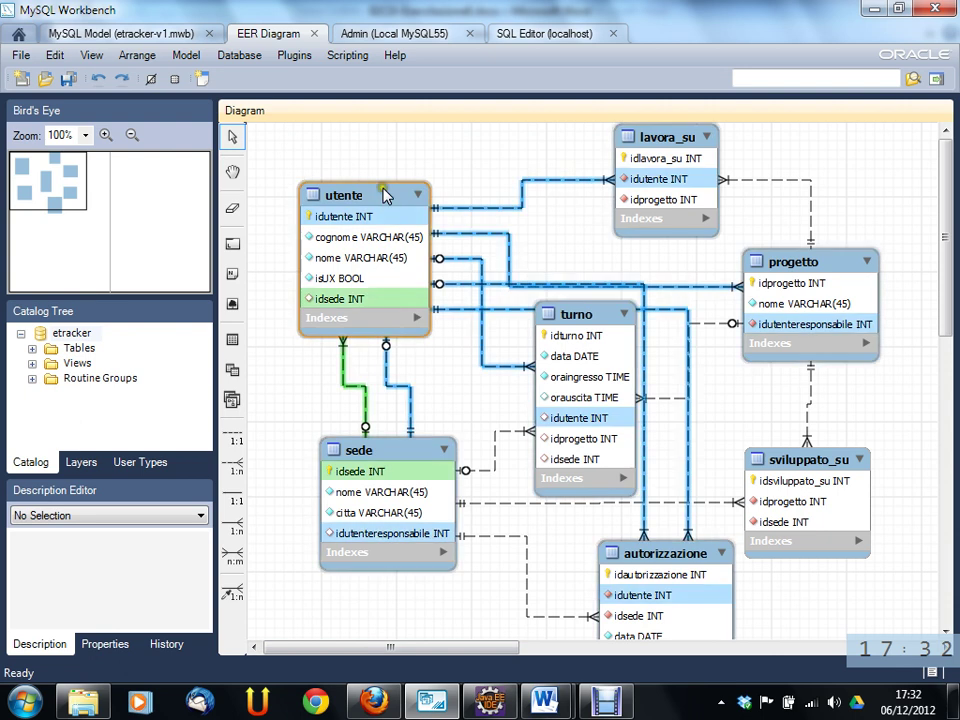
{"action": "left_click", "coordinate": [360, 183]}
{"action": "double_click", "coordinate": [369, 189]}
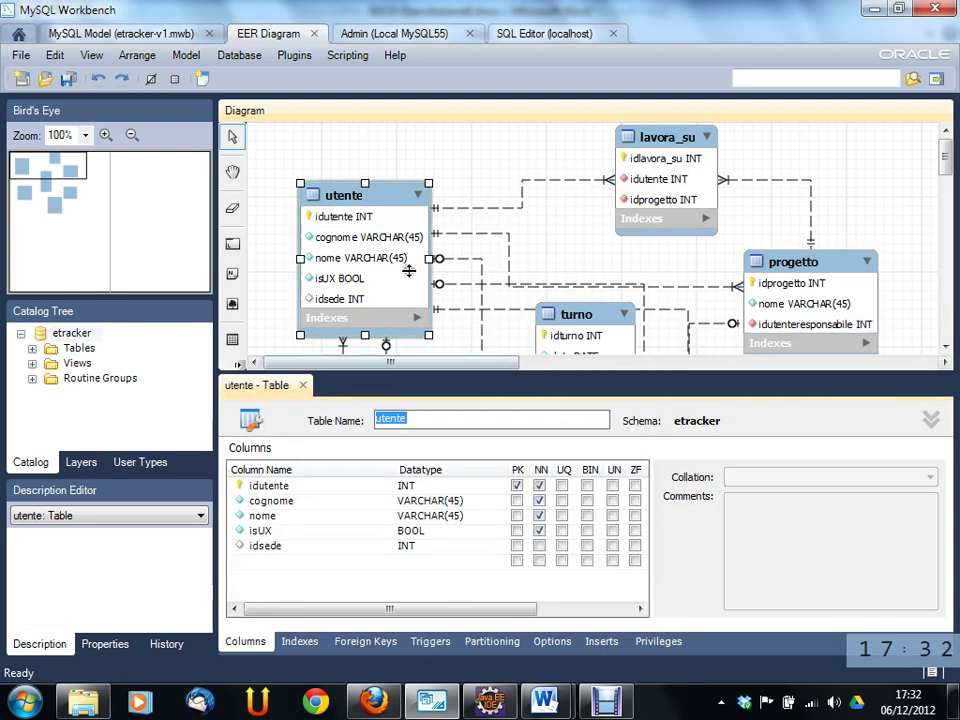
- Add a not-null VARCHAR(45) column 'password' to utente, placed directly after idutente
{"action": "left_click", "coordinate": [281, 563]}
{"action": "left_click", "coordinate": [281, 563]}
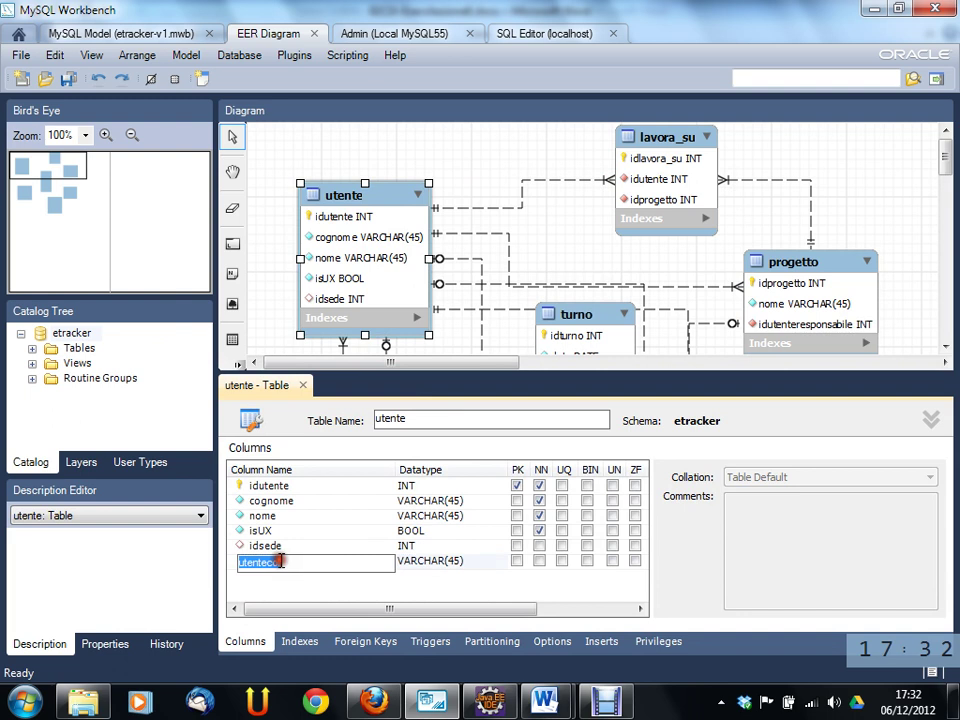
{"action": "type", "text": "password"}
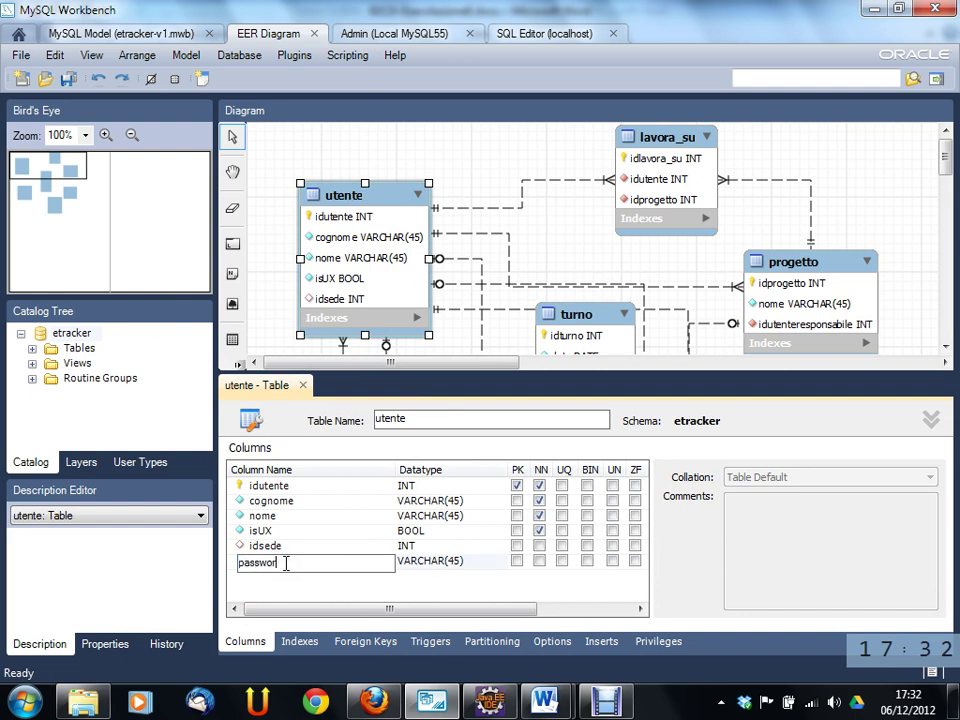
{"action": "key", "text": "Tab"}
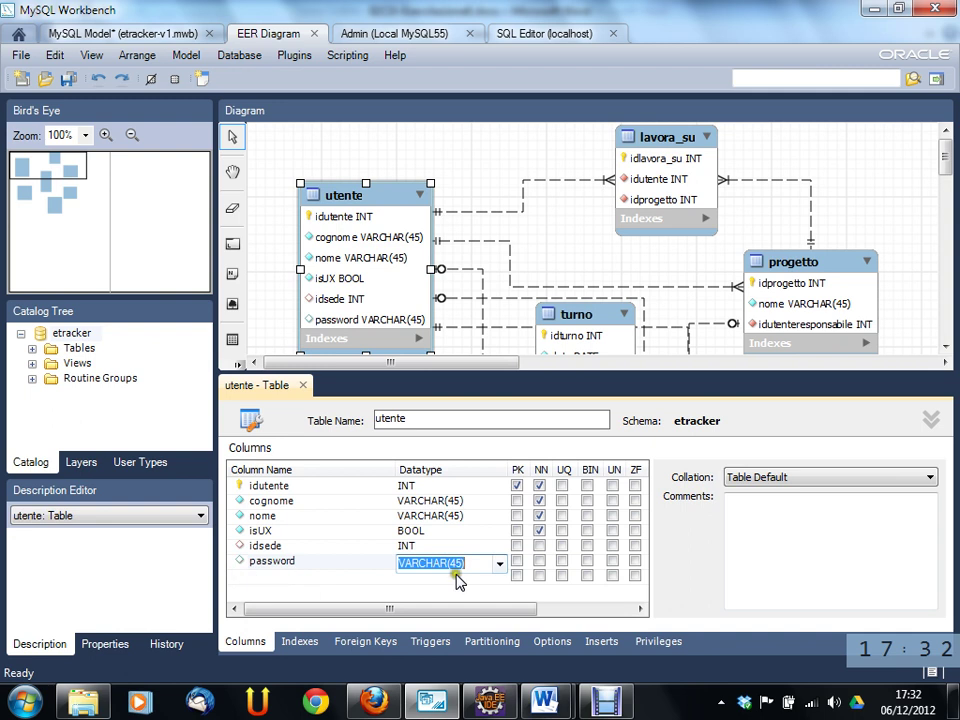
{"action": "left_click", "coordinate": [539, 561]}
{"action": "left_click", "coordinate": [425, 577]}
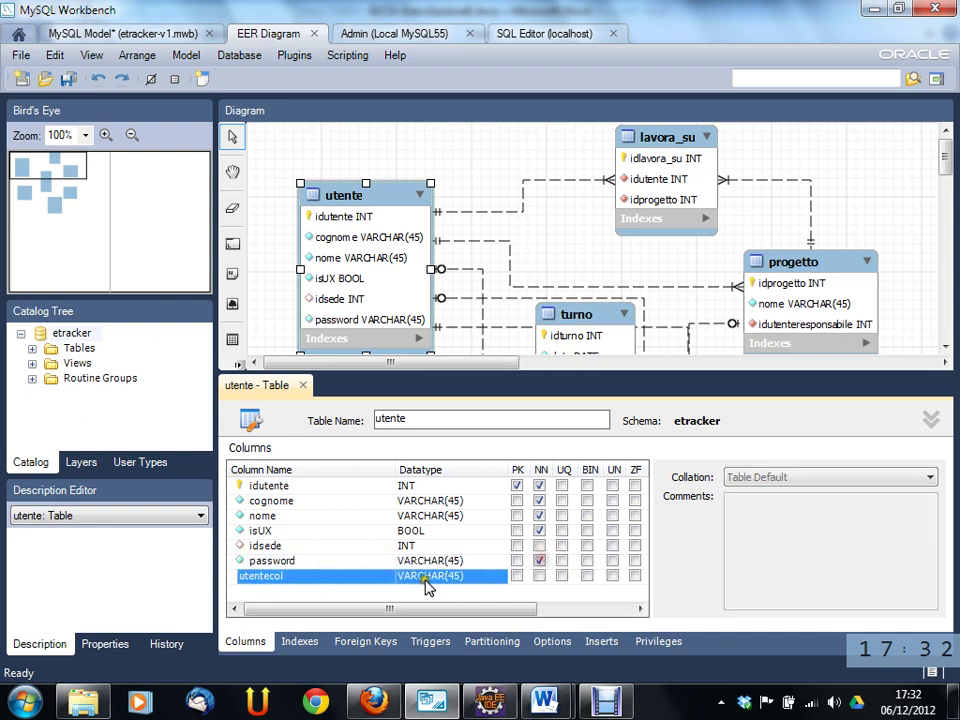
{"action": "left_click", "coordinate": [321, 562]}
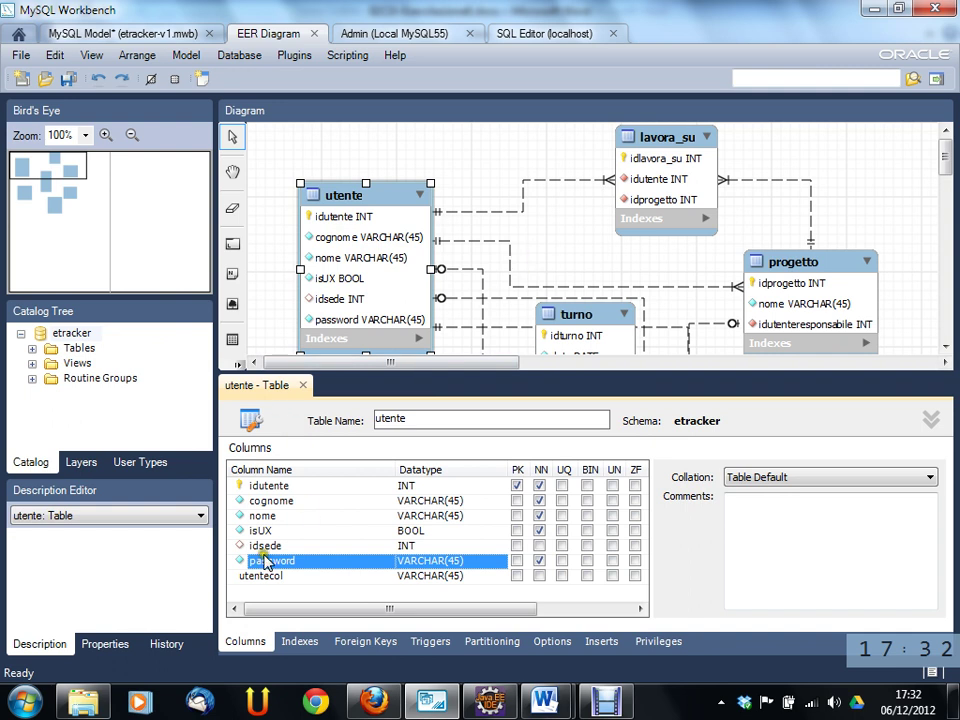
{"action": "left_click_drag", "start_coordinate": [264, 562], "coordinate": [257, 492]}
{"action": "left_click", "coordinate": [594, 241]}
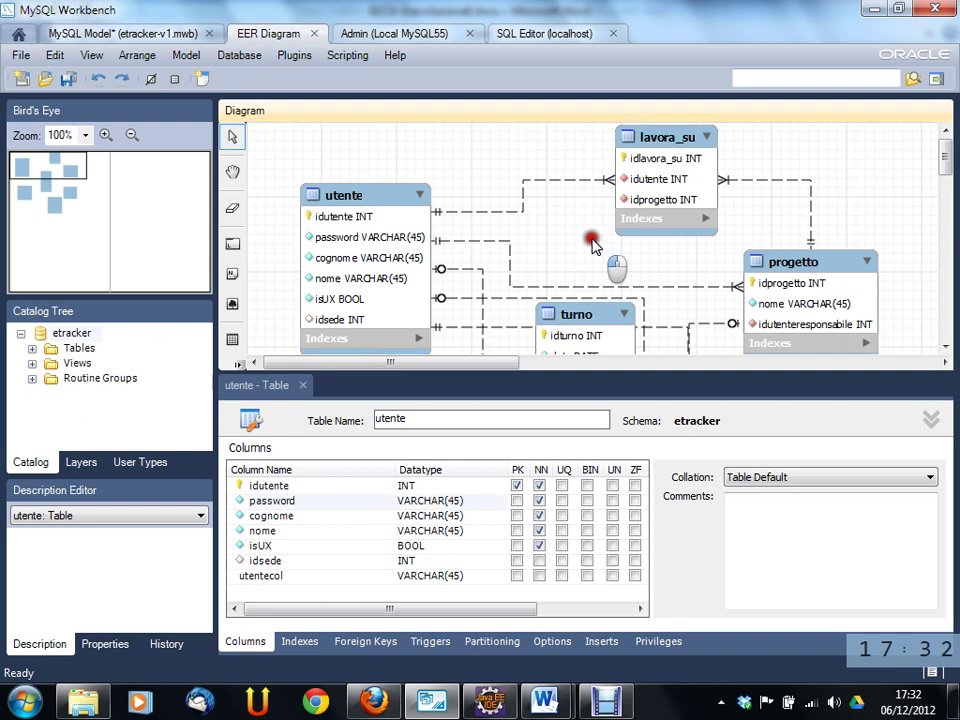
- Save the model and start Synchronize Model, connecting to localhost with the root password
{"action": "left_click", "coordinate": [68, 78]}
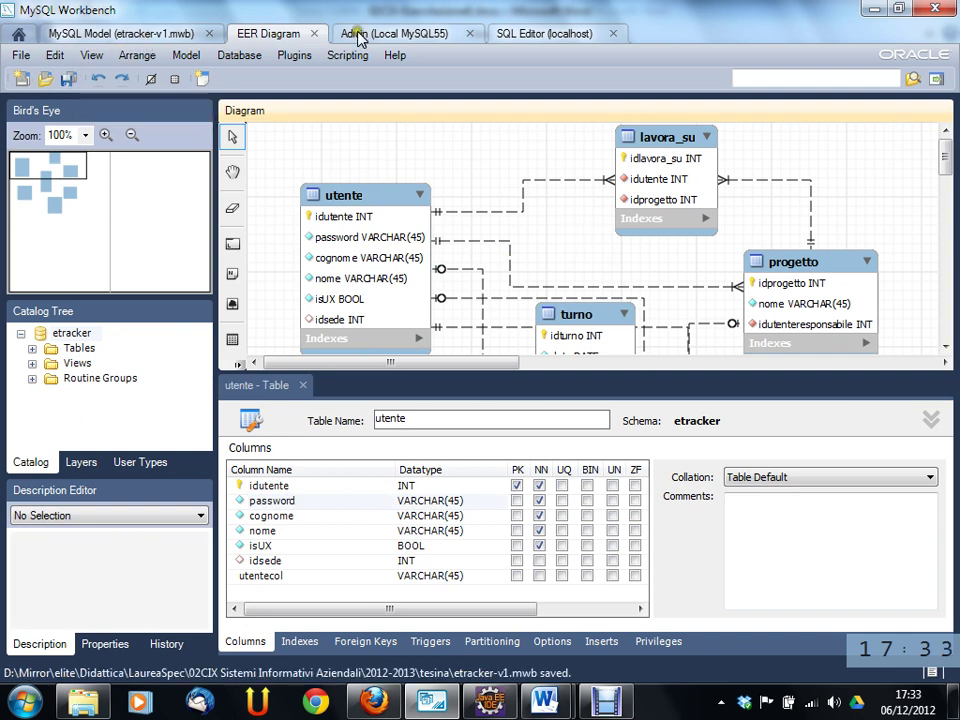
{"action": "left_click", "coordinate": [232, 56]}
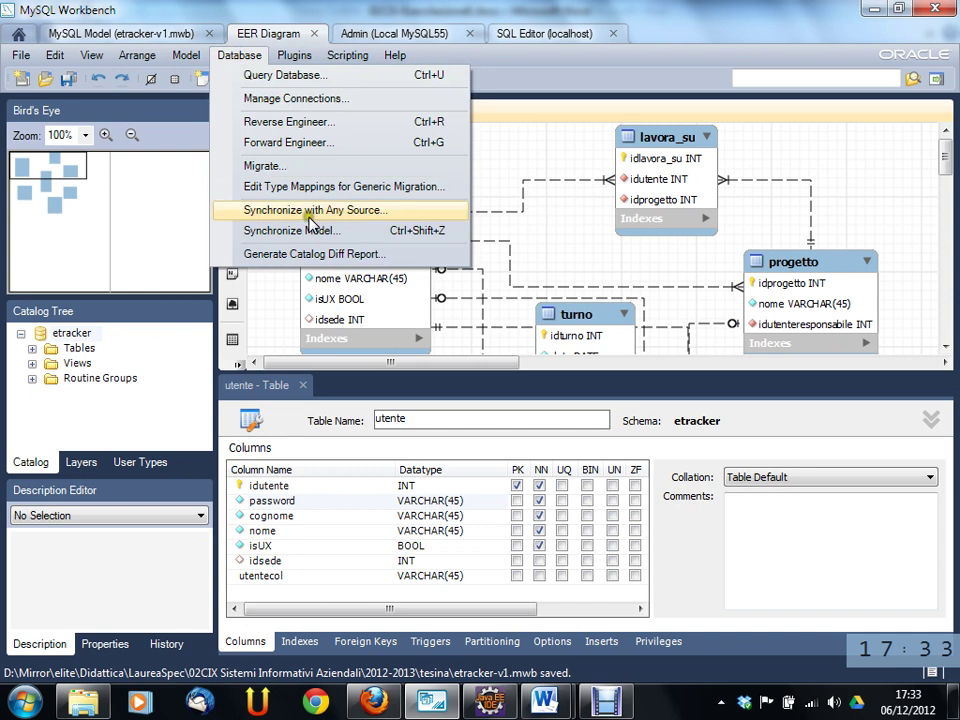
{"action": "left_click", "coordinate": [257, 228]}
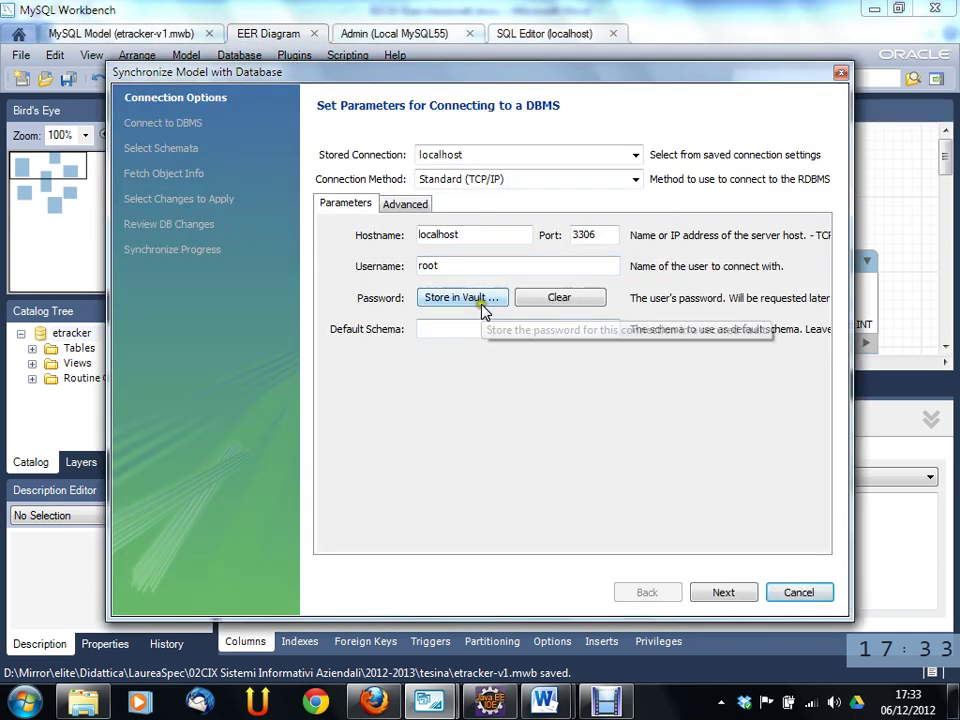
{"action": "left_click", "coordinate": [720, 593]}
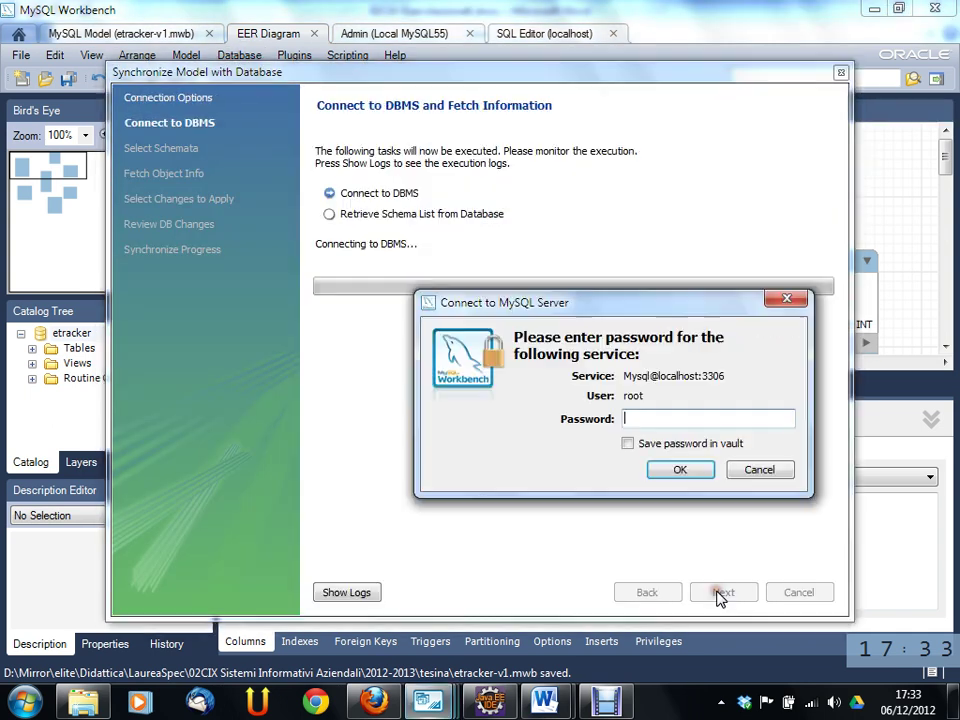
{"action": "type", "text": "****"}
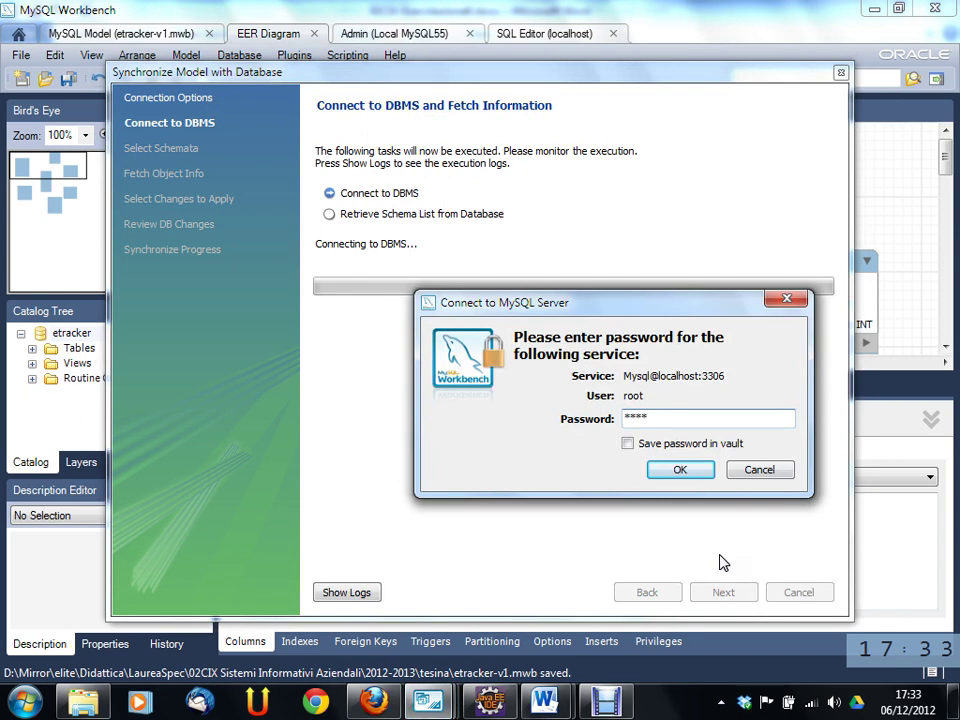
{"action": "left_click", "coordinate": [701, 470]}
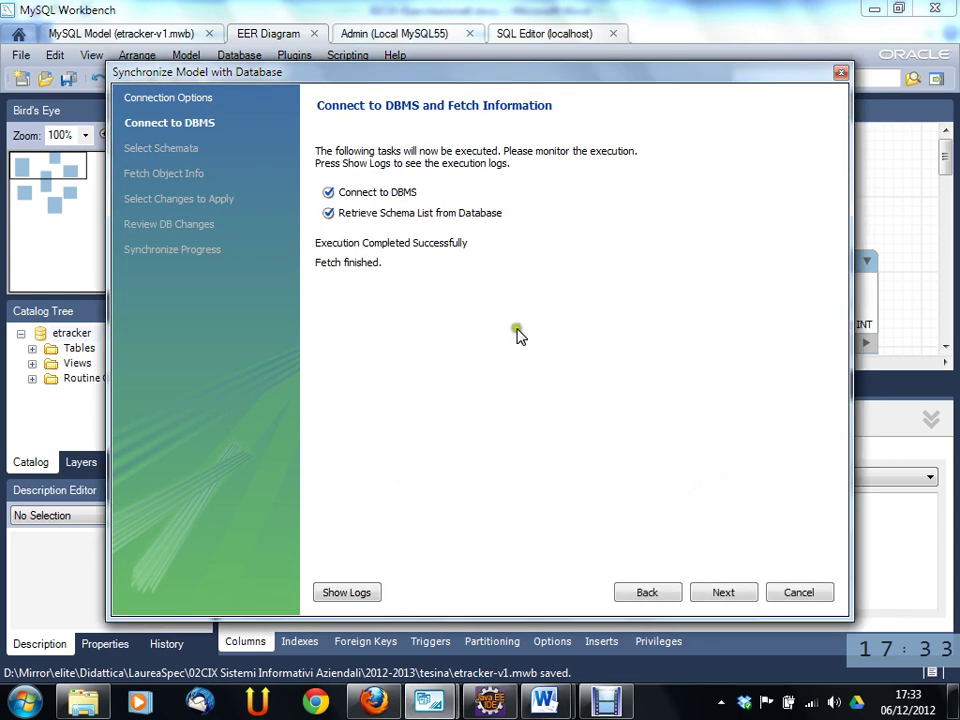
- Select the etracker schema and fetch its objects to list model–database differences
{"action": "left_click", "coordinate": [724, 593]}
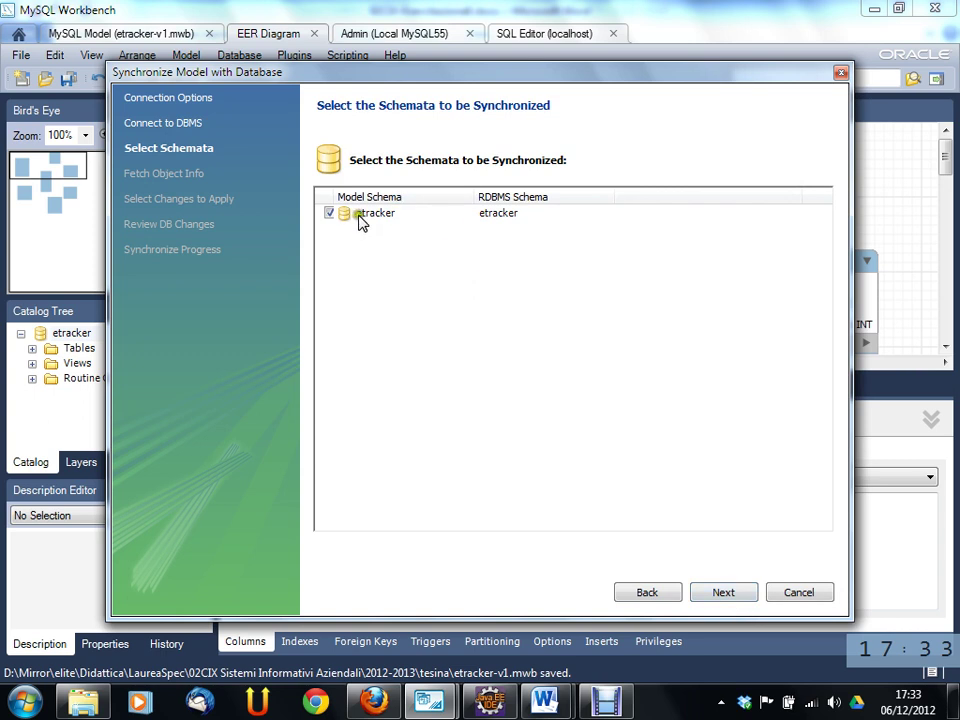
{"action": "left_click", "coordinate": [735, 596]}
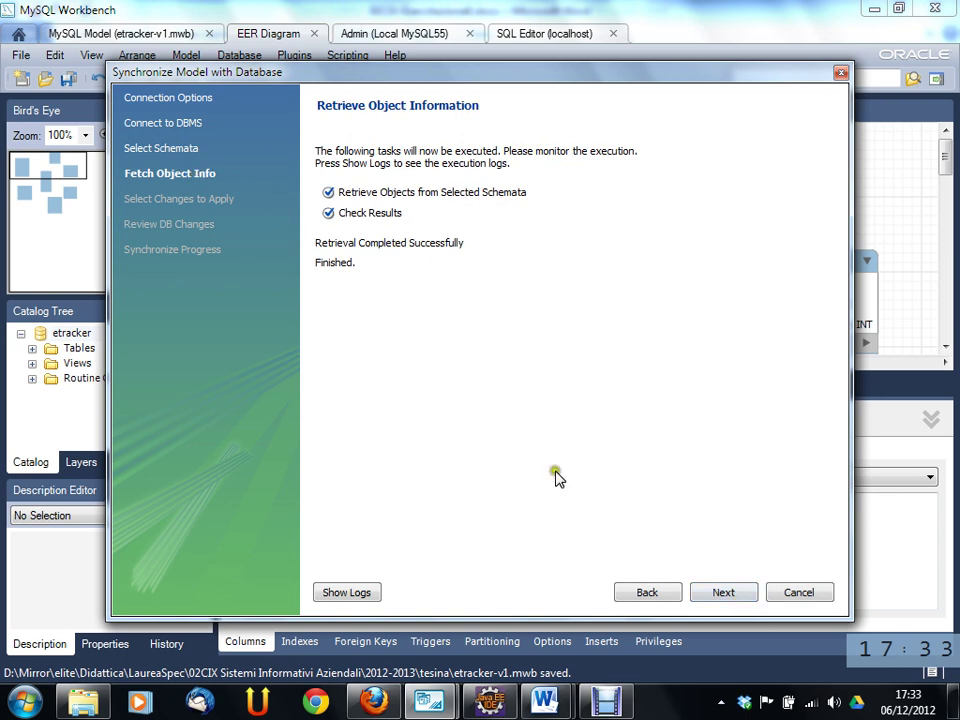
{"action": "left_click", "coordinate": [722, 594]}
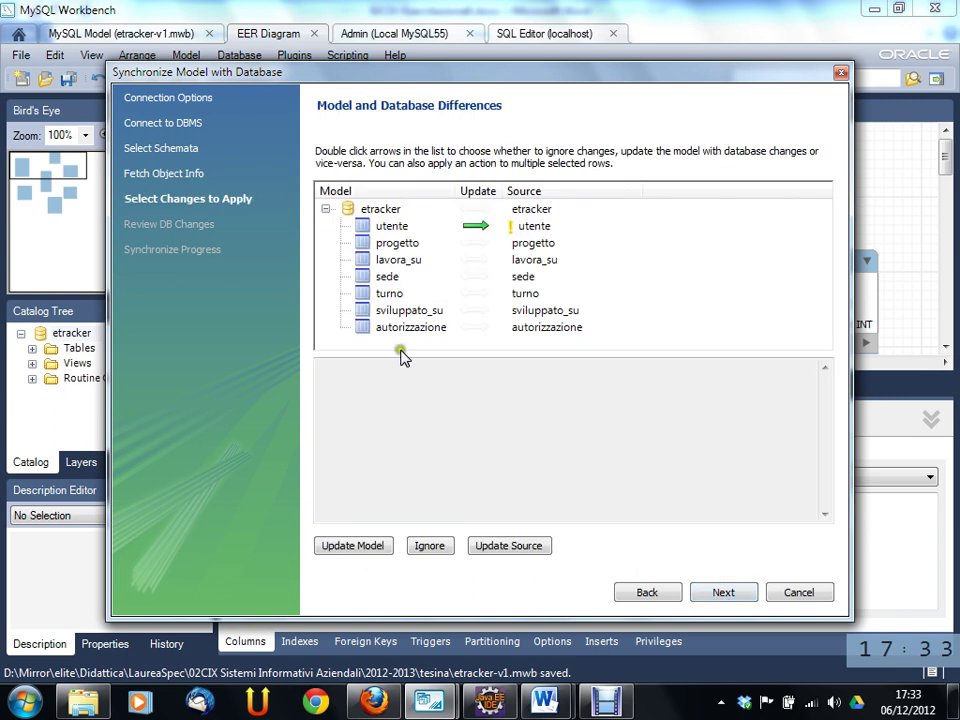
- Set utente to update the database, execute the ALTER TABLE script, and close the wizard
{"action": "left_click", "coordinate": [407, 232]}
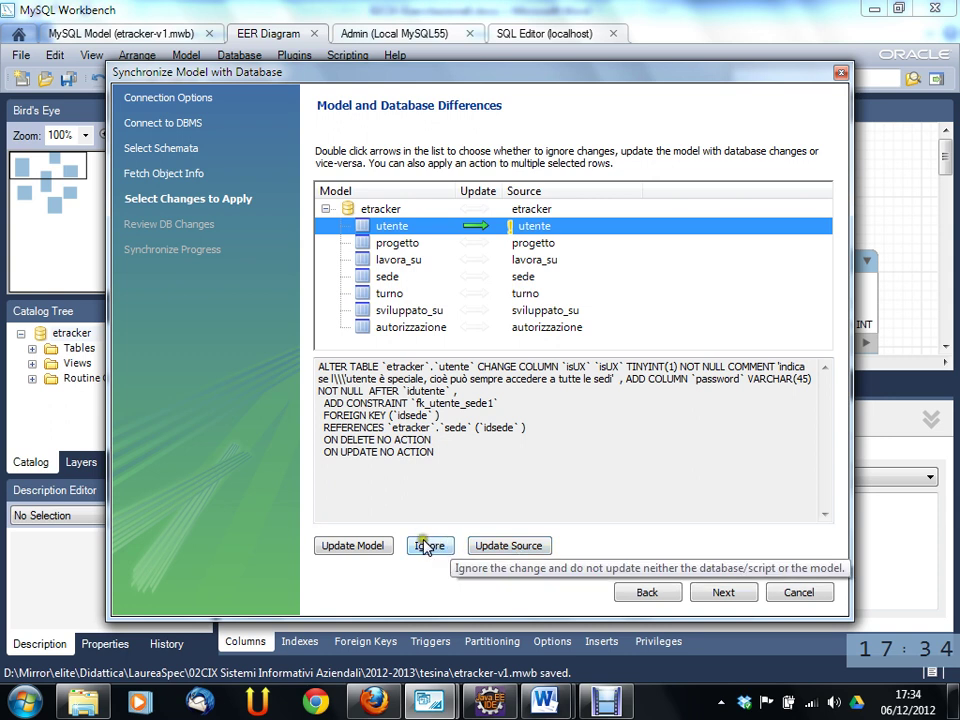
{"action": "left_click", "coordinate": [355, 547]}
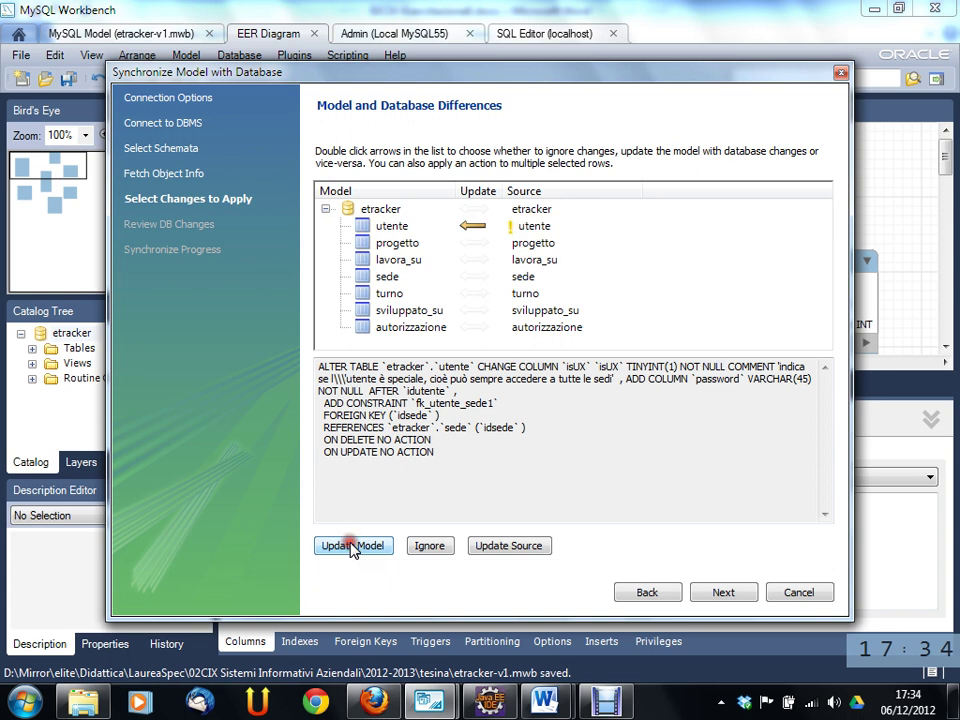
{"action": "left_click", "coordinate": [506, 547]}
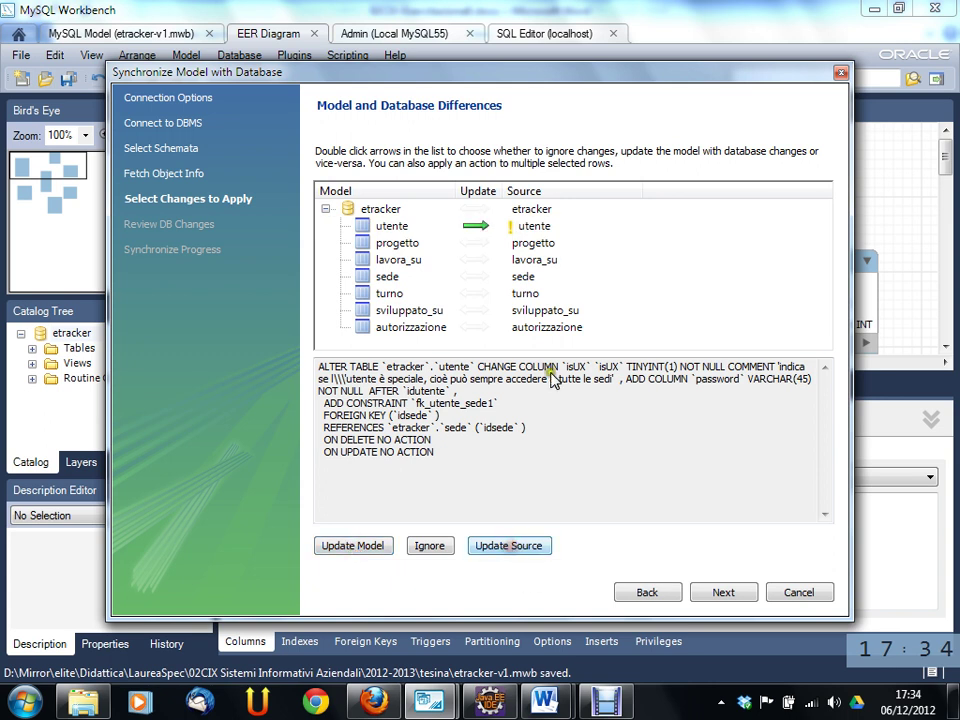
{"action": "left_click", "coordinate": [733, 594]}
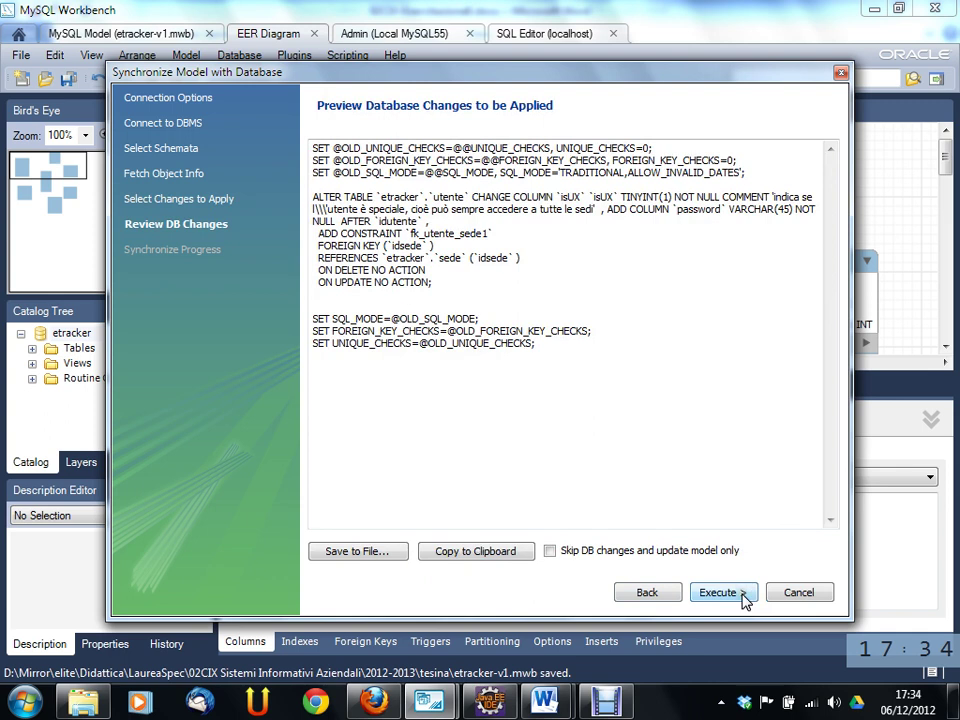
{"action": "left_click", "coordinate": [746, 594]}
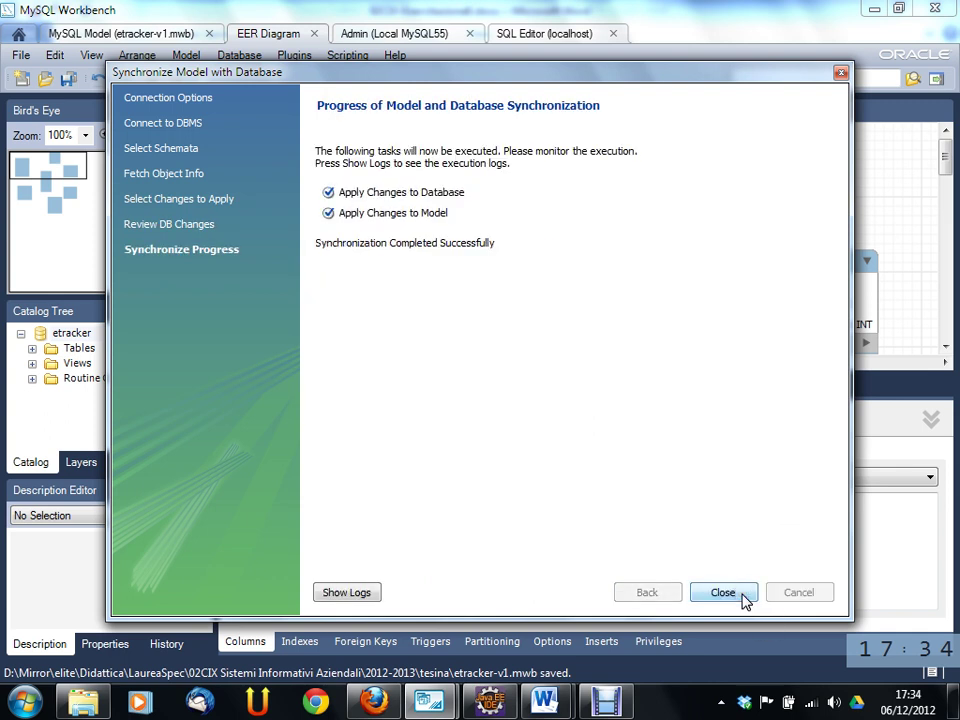
{"action": "left_click", "coordinate": [745, 598]}
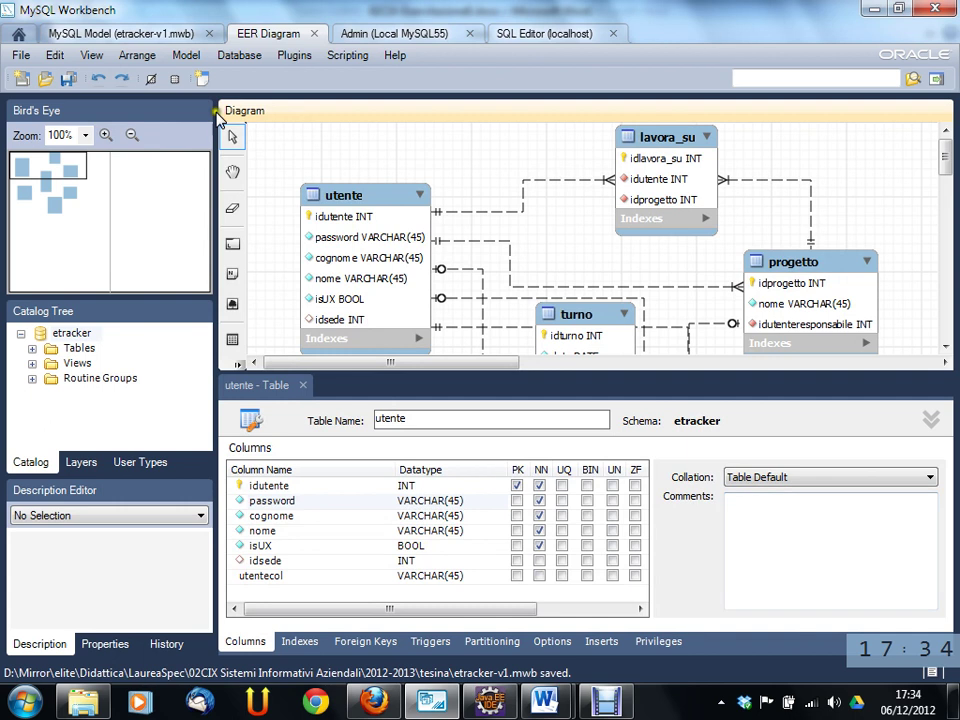
- In the localhost SQL Editor, refresh the schema tree to show utente's new password column
{"action": "left_click", "coordinate": [520, 33]}
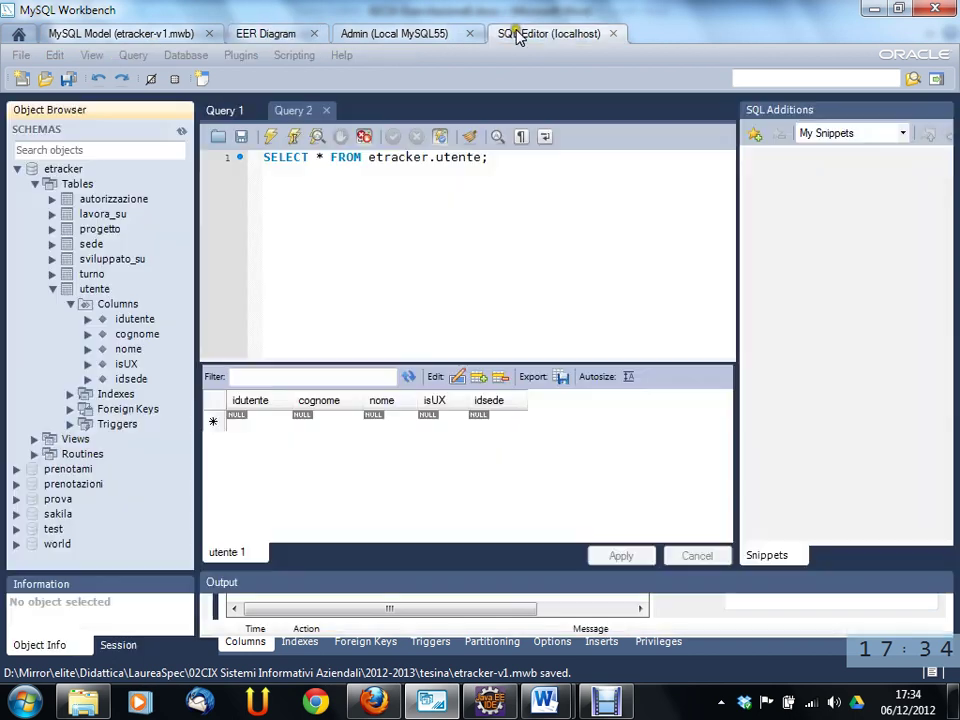
{"action": "left_click", "coordinate": [67, 305]}
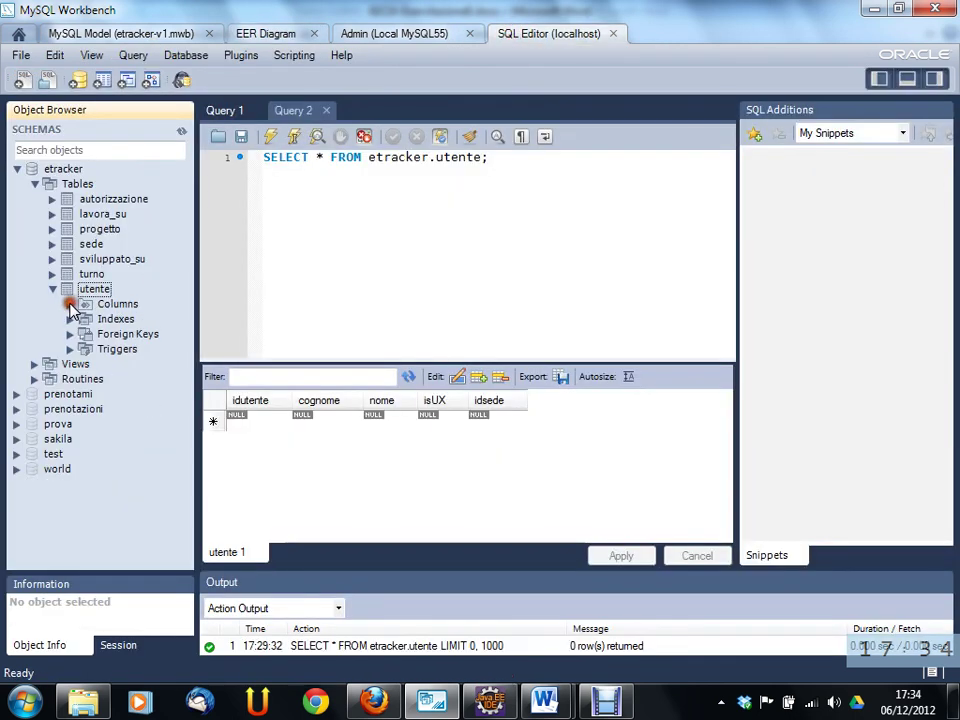
{"action": "left_click", "coordinate": [70, 305]}
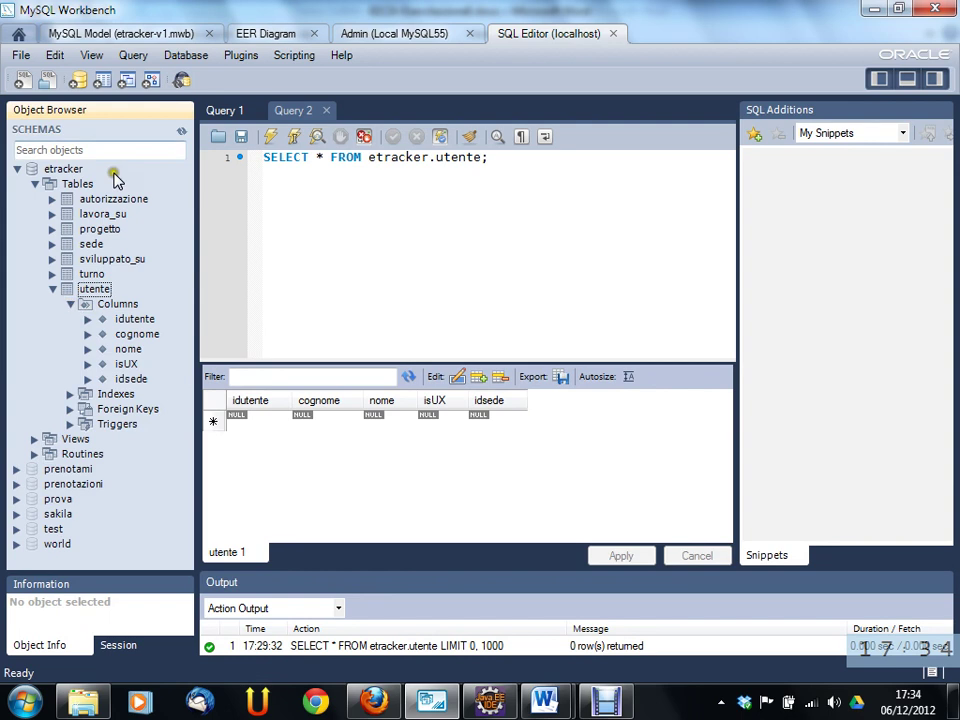
{"action": "left_click", "coordinate": [181, 130]}
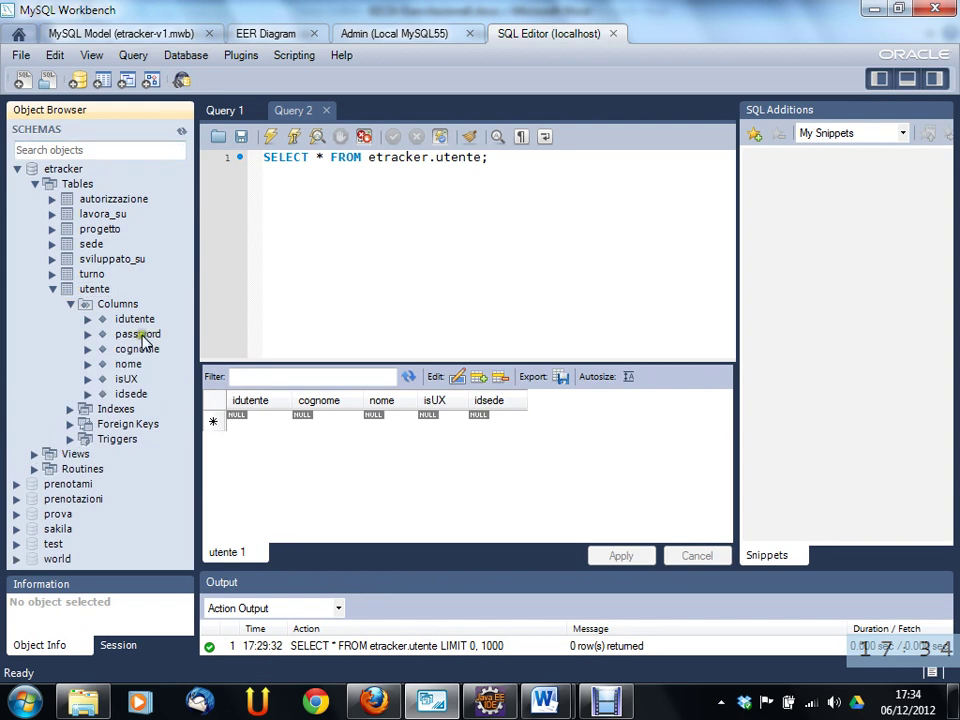